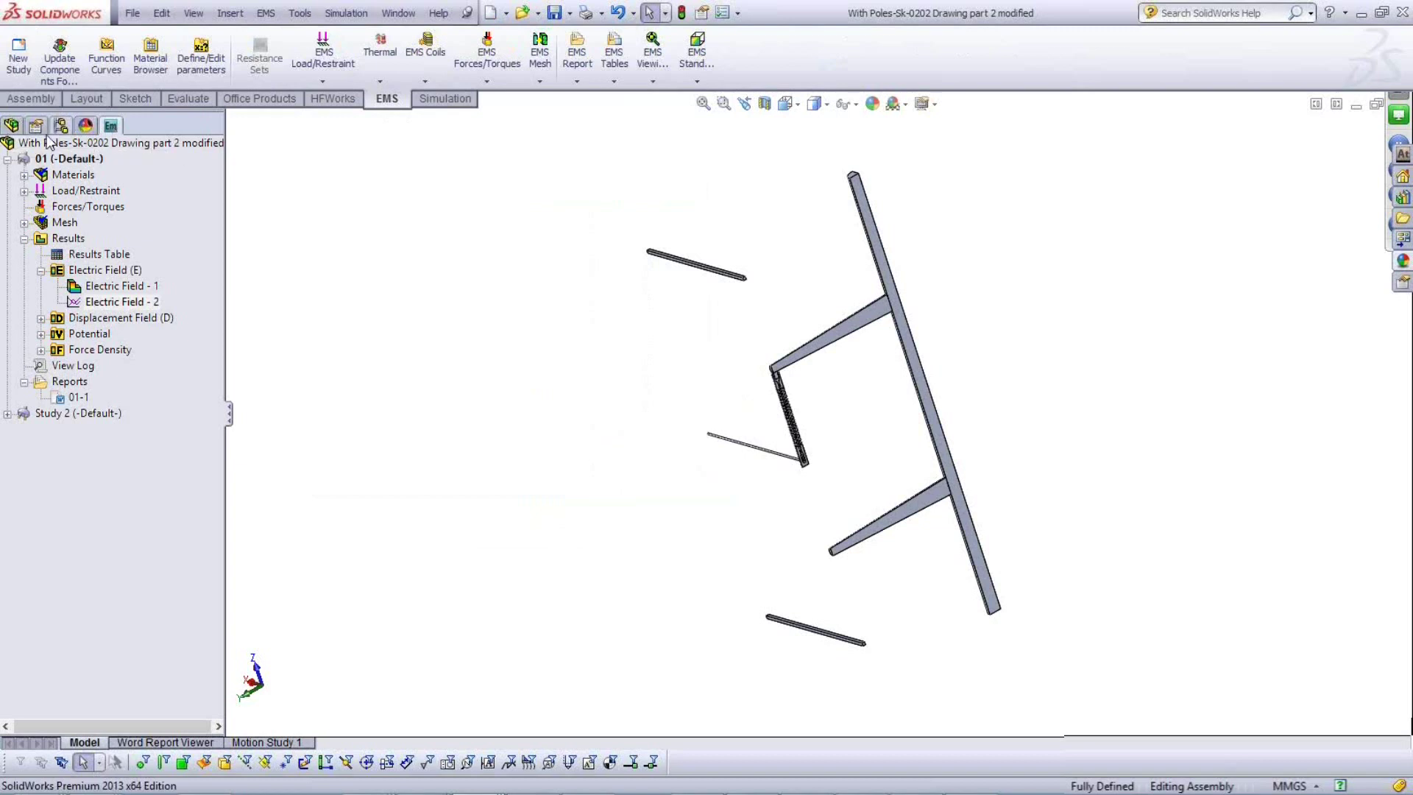
Examine the pole assembly's component list and its EMS studies, collapsing study 01 in the study tree.
{"action": "left_click", "coordinate": [12, 126]}
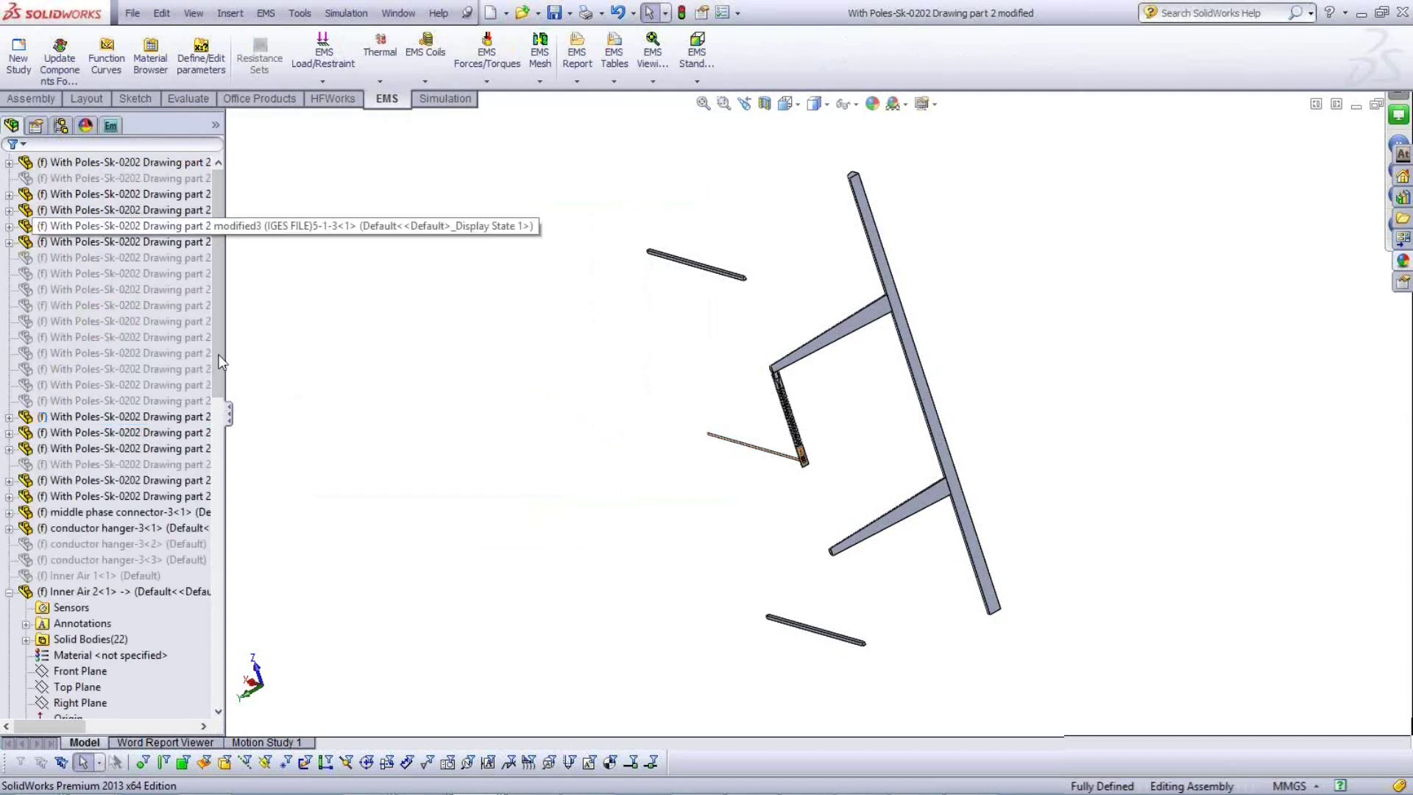
{"action": "left_click", "coordinate": [125, 289]}
{"action": "scroll", "coordinate": [207, 316], "scroll_direction": "up", "scroll_amount": 3}
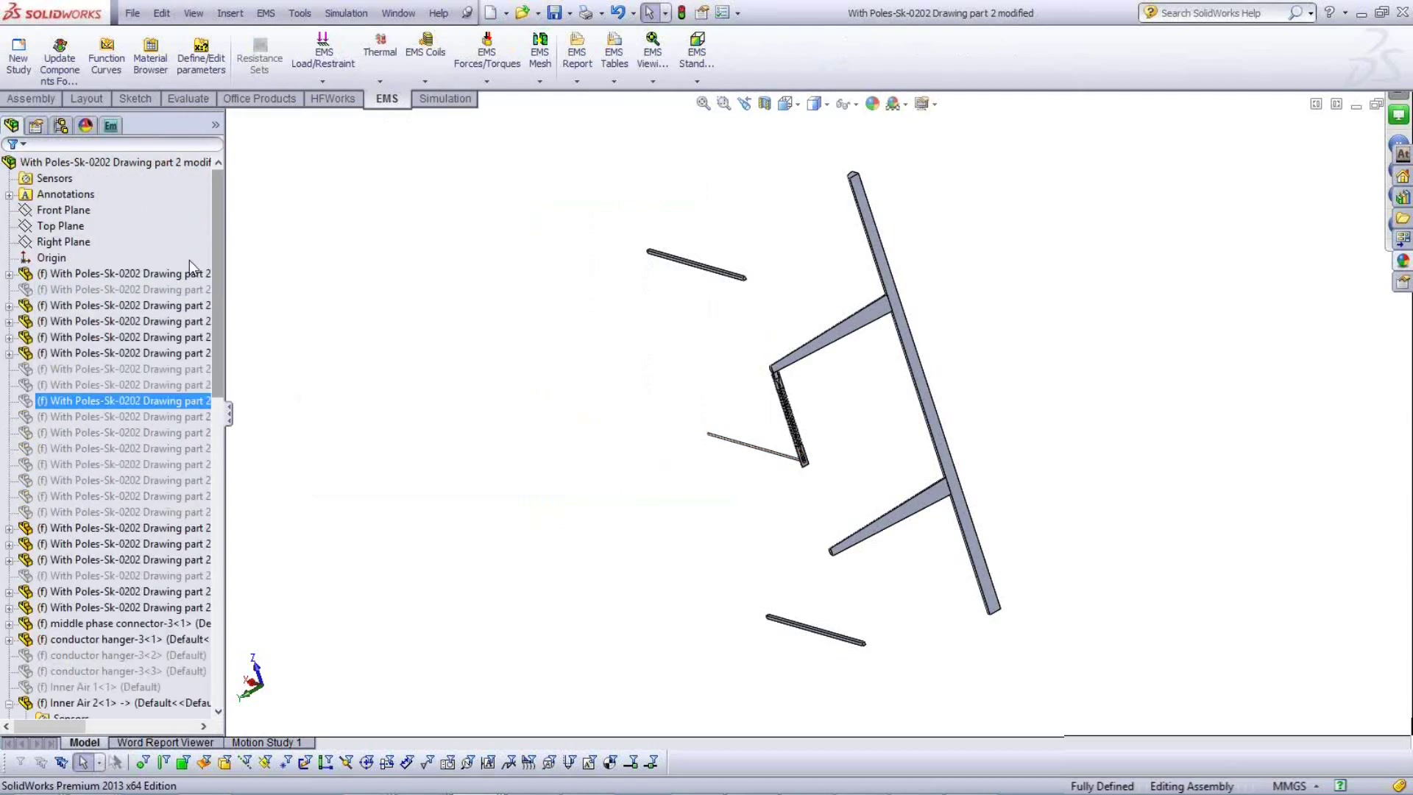
{"action": "left_click", "coordinate": [111, 126]}
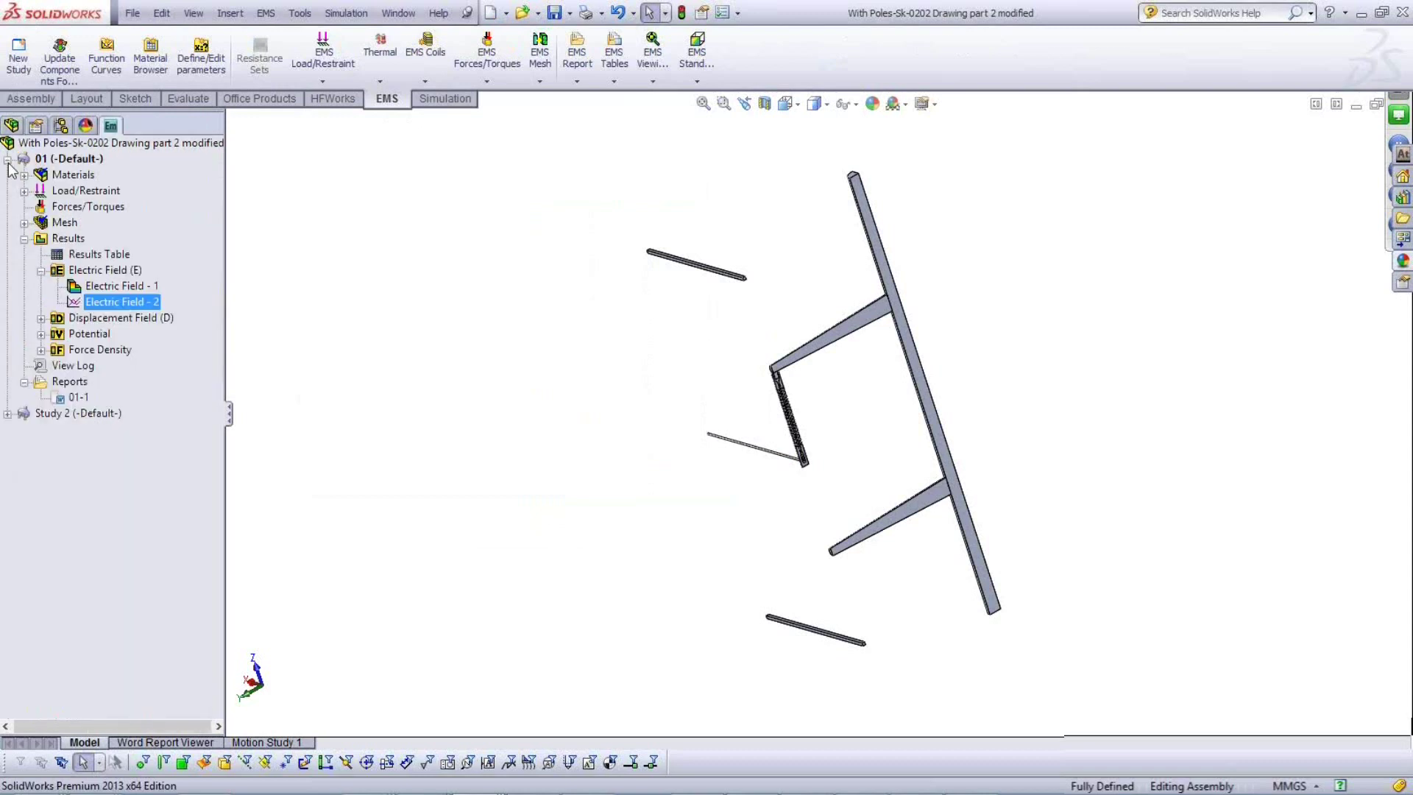
{"action": "left_click", "coordinate": [7, 159]}
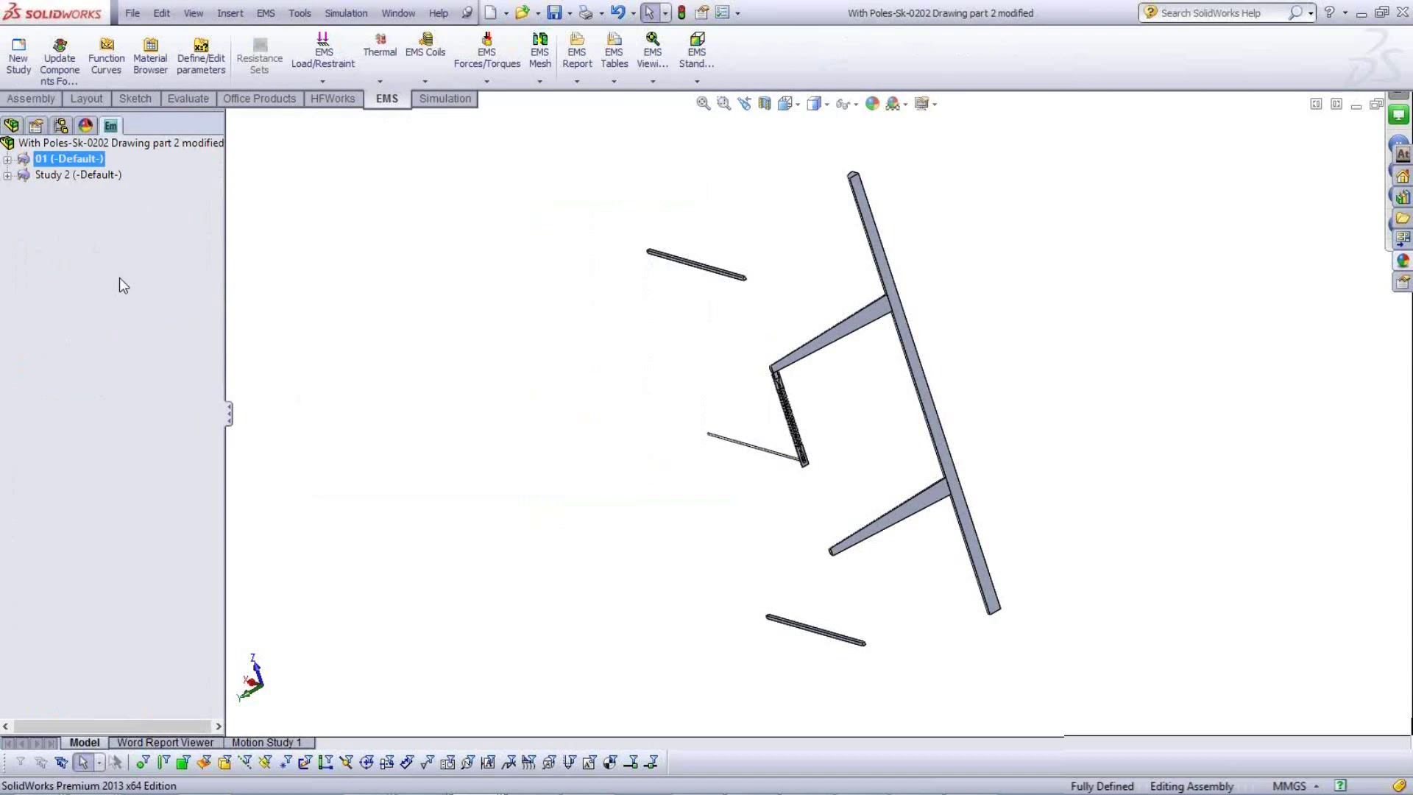
{"action": "left_click", "coordinate": [12, 126]}
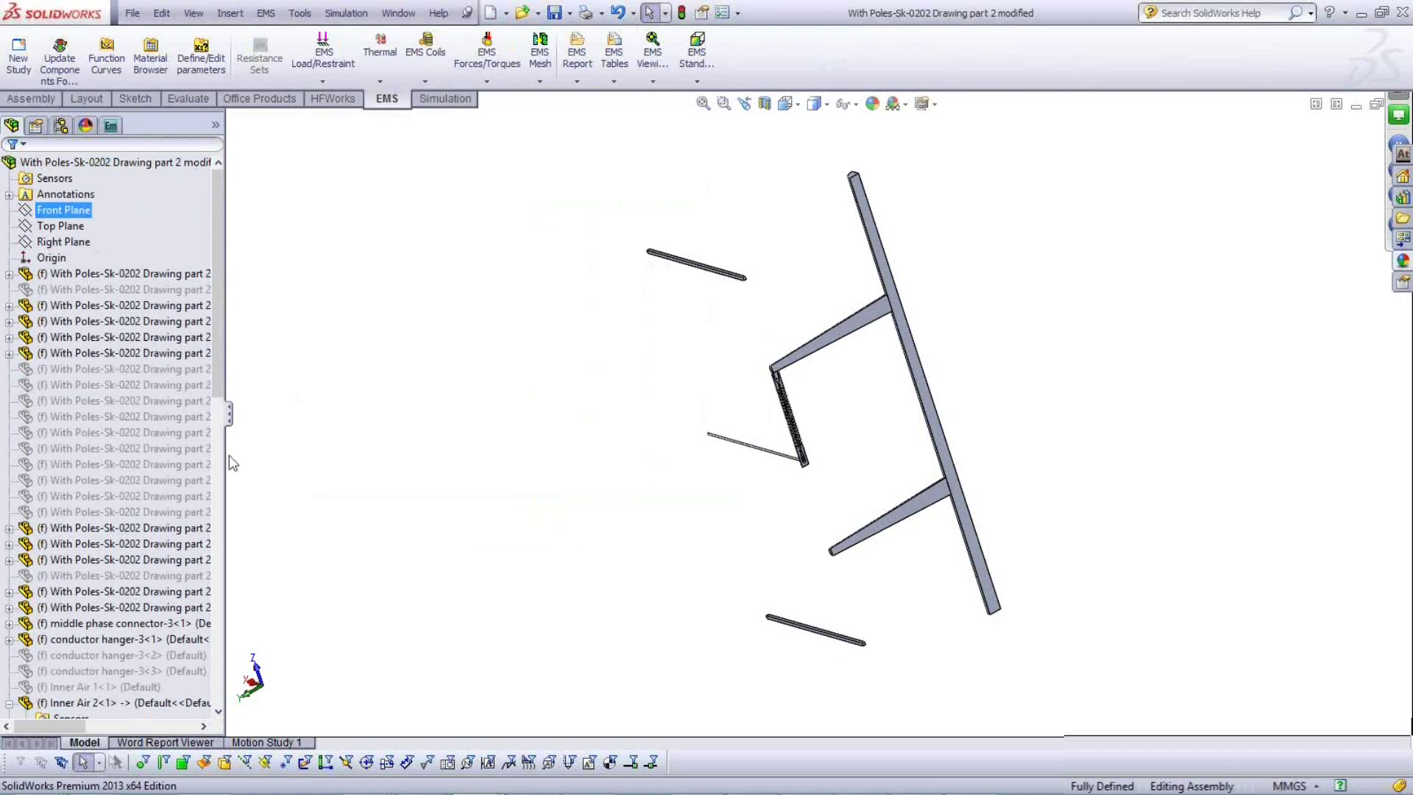
{"action": "left_click", "coordinate": [123, 321]}
{"action": "left_click", "coordinate": [41, 213]}
{"action": "left_click", "coordinate": [60, 401]}
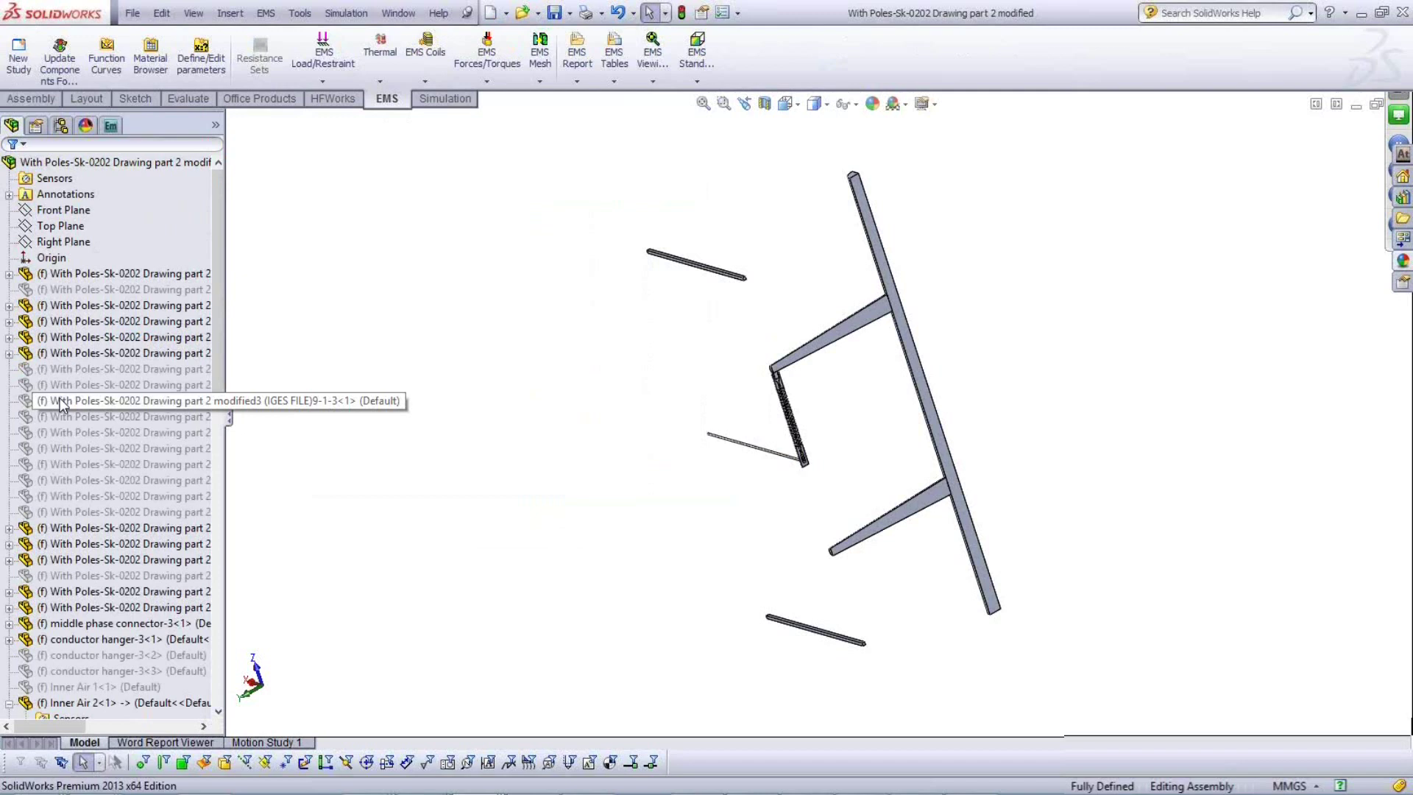
{"action": "left_click", "coordinate": [60, 401]}
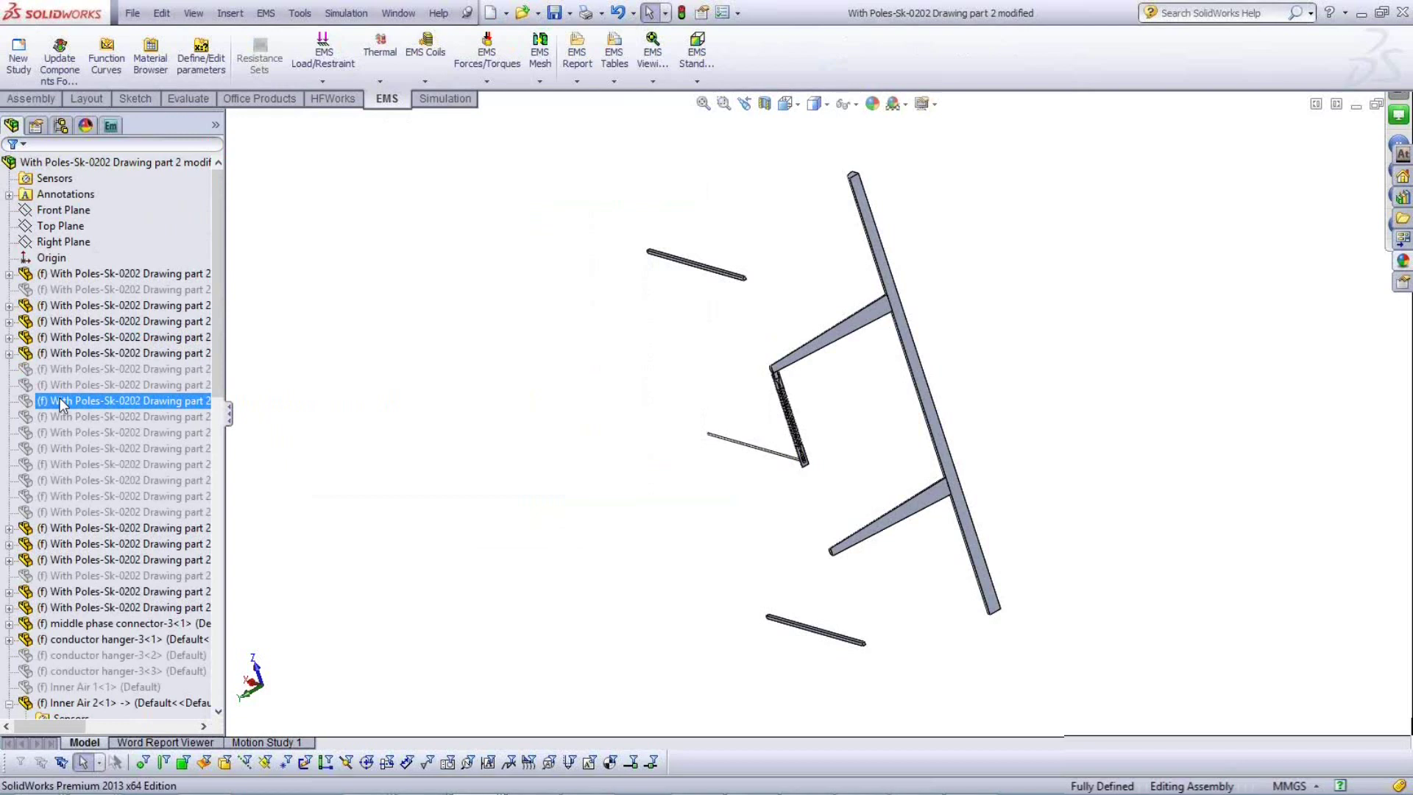
{"action": "left_click", "coordinate": [163, 370]}
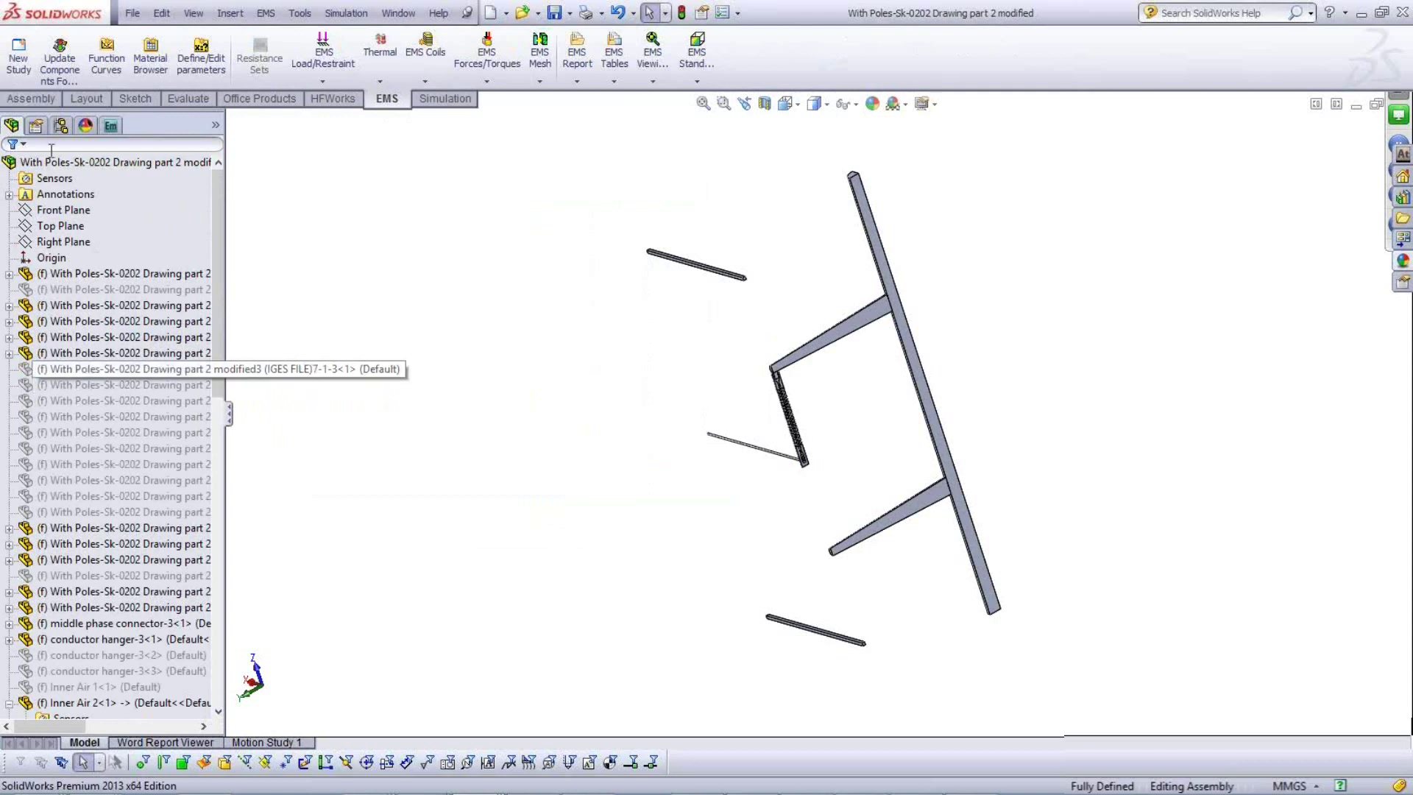
{"action": "left_click", "coordinate": [147, 321]}
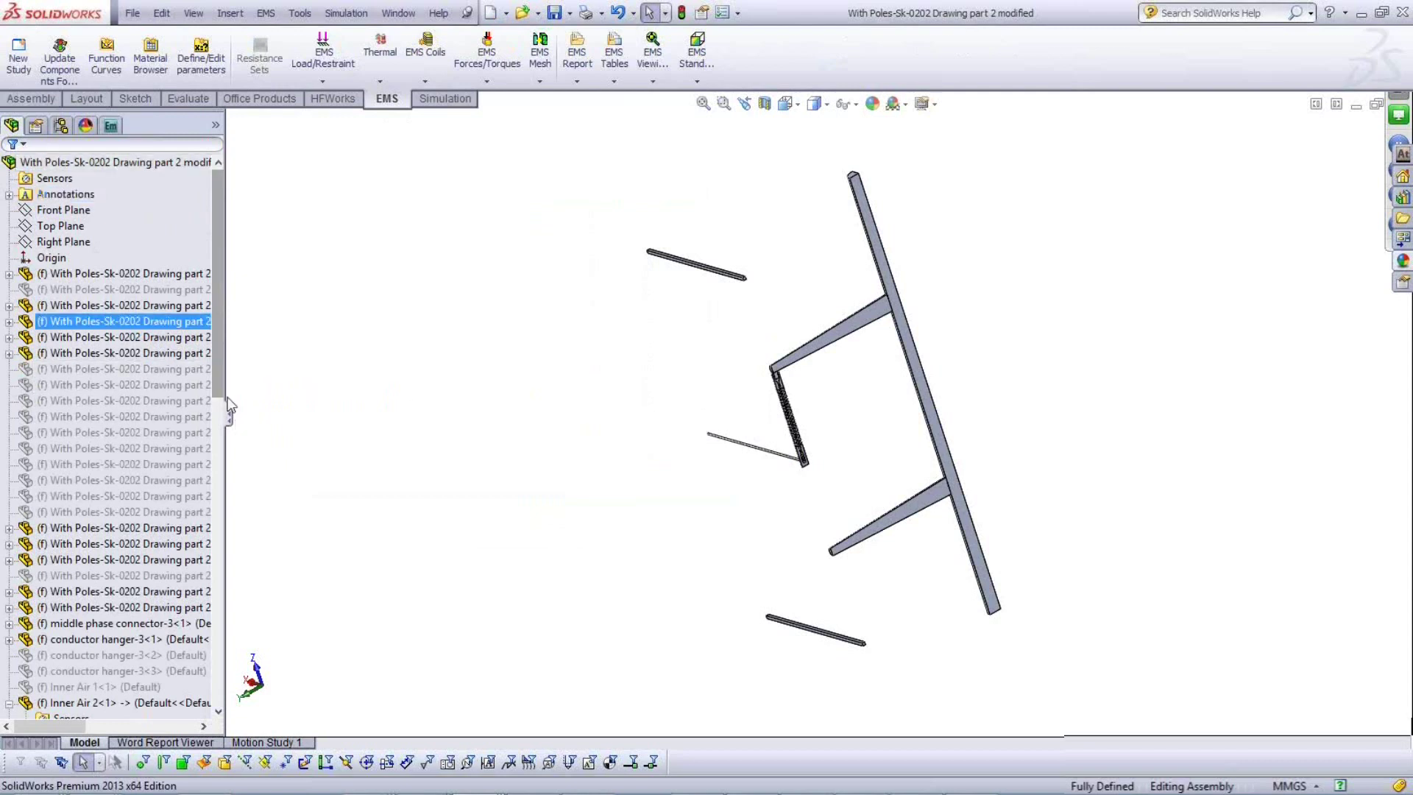
{"action": "left_click", "coordinate": [114, 165]}
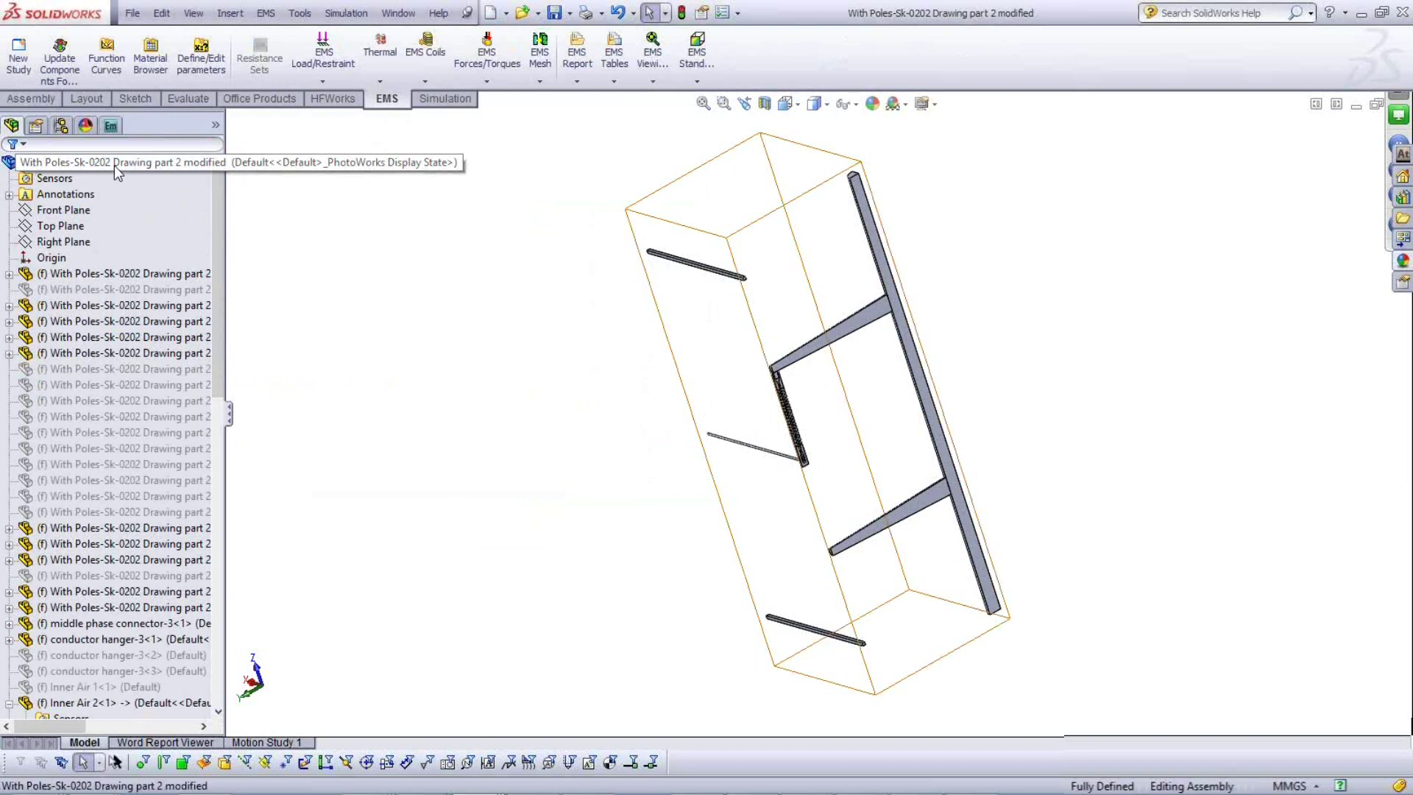
View the open Spark Plug assembly and switch to the Cable assembly.
{"action": "left_click", "coordinate": [390, 16]}
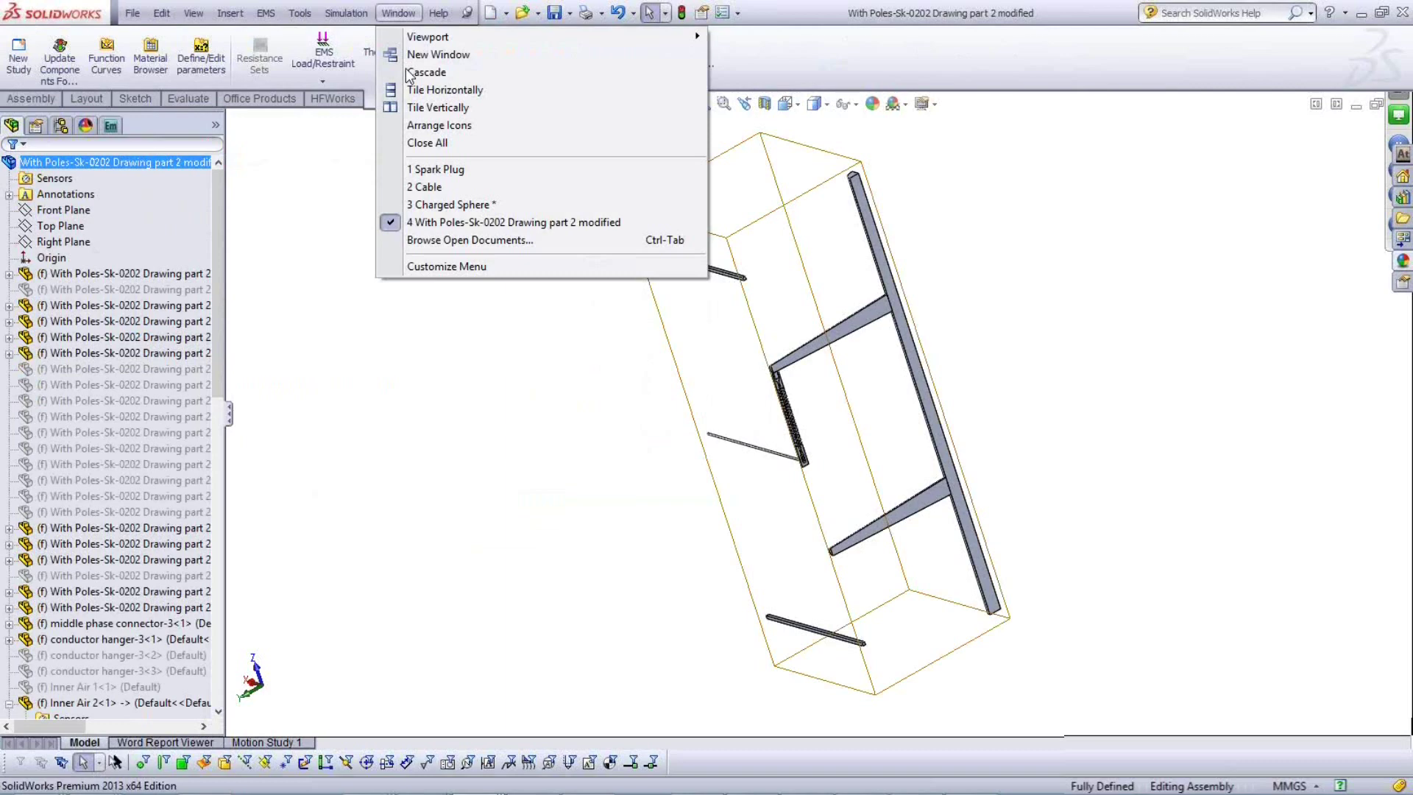
{"action": "left_click", "coordinate": [430, 175]}
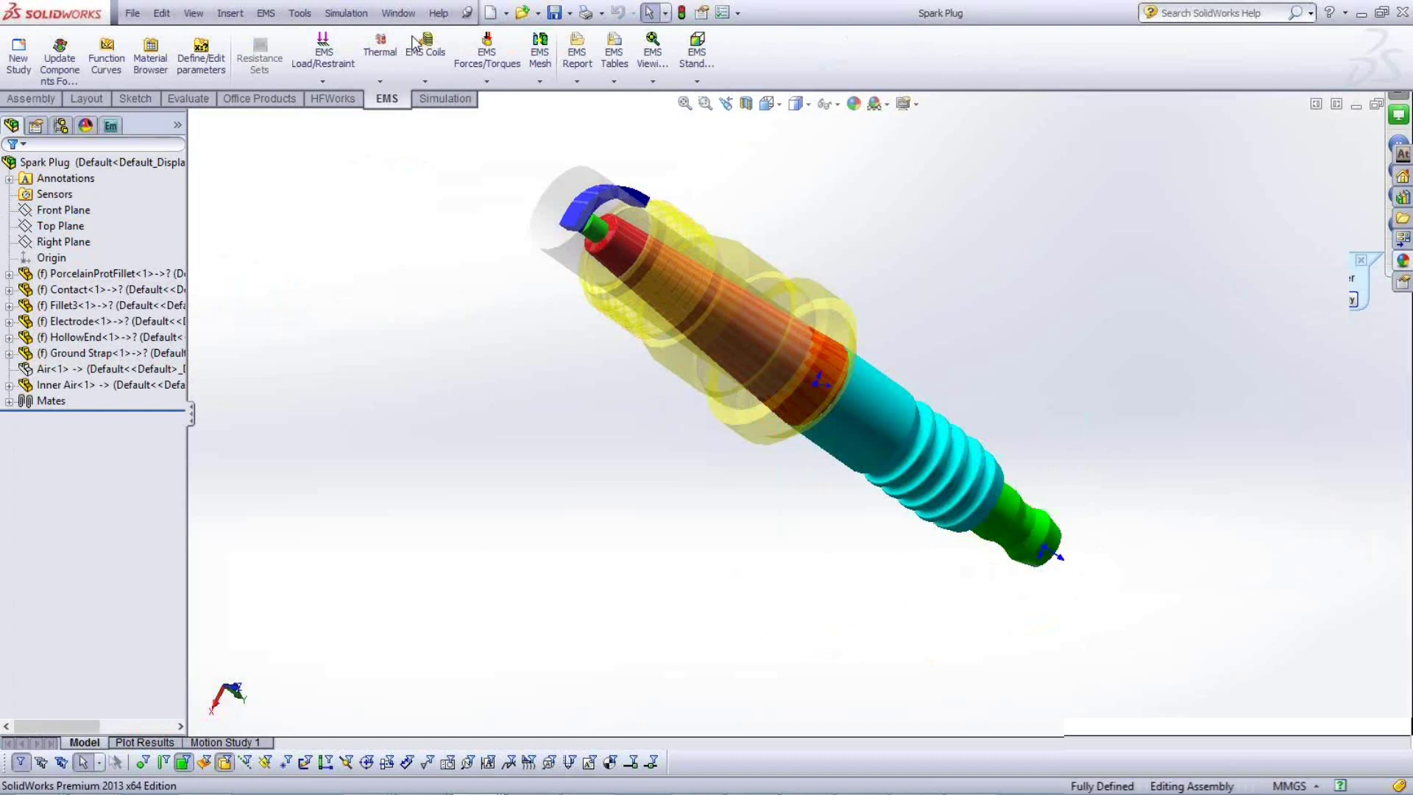
{"action": "left_click", "coordinate": [398, 13]}
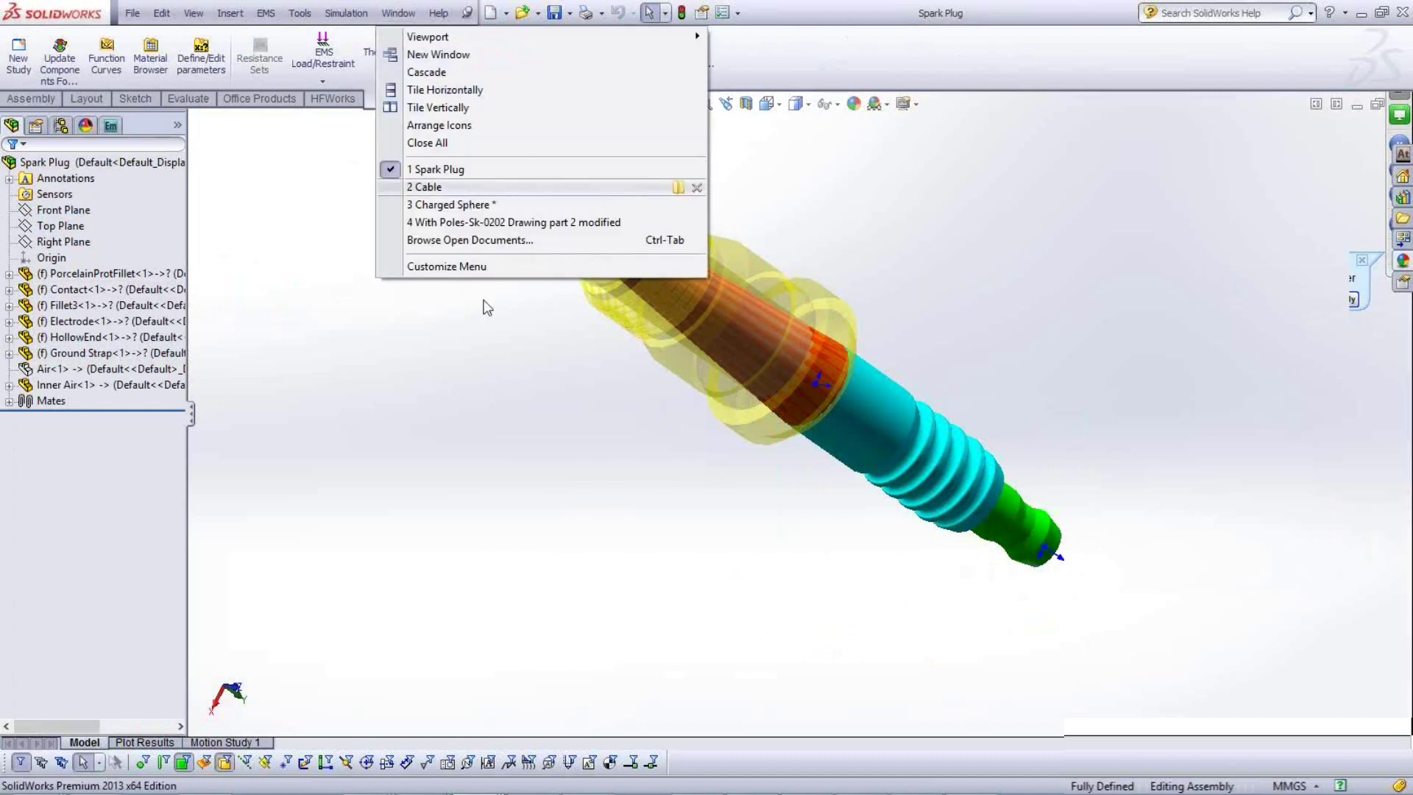
{"action": "key", "text": "Return"}
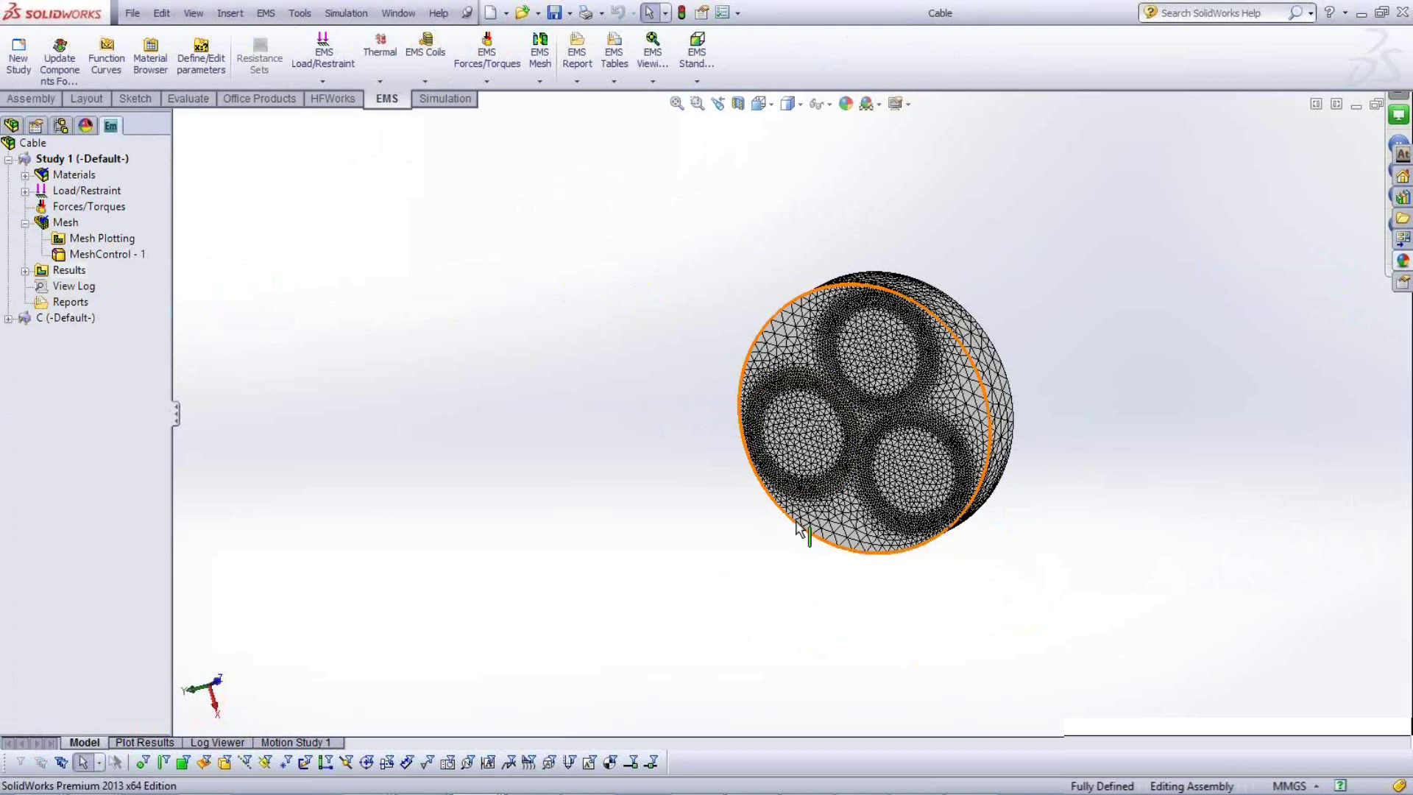
{"action": "left_click", "coordinate": [680, 459]}
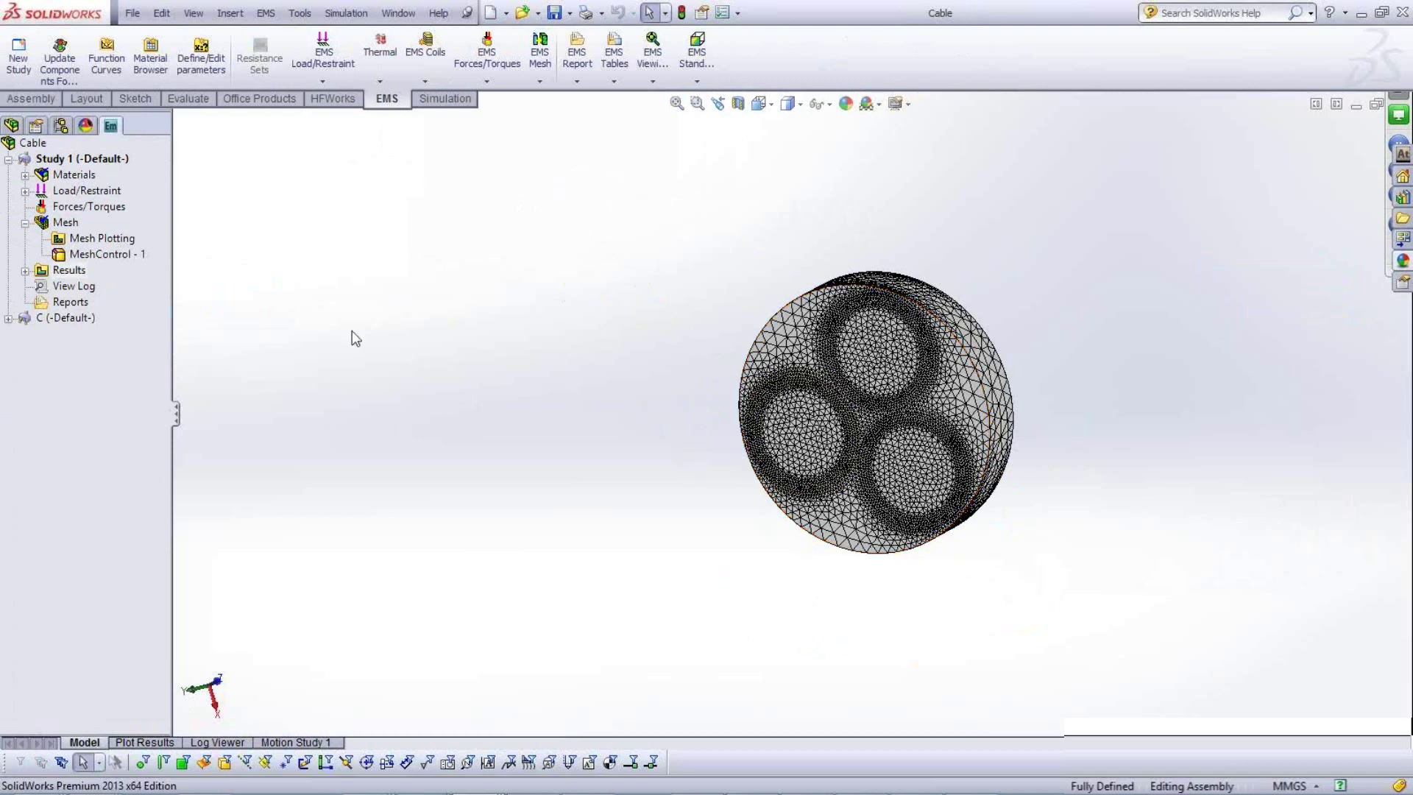
Hide the mesh shown on the cable and collapse Study 1 in the study tree.
{"action": "left_click", "coordinate": [8, 160]}
{"action": "right_click", "coordinate": [55, 223]}
{"action": "left_click", "coordinate": [102, 279]}
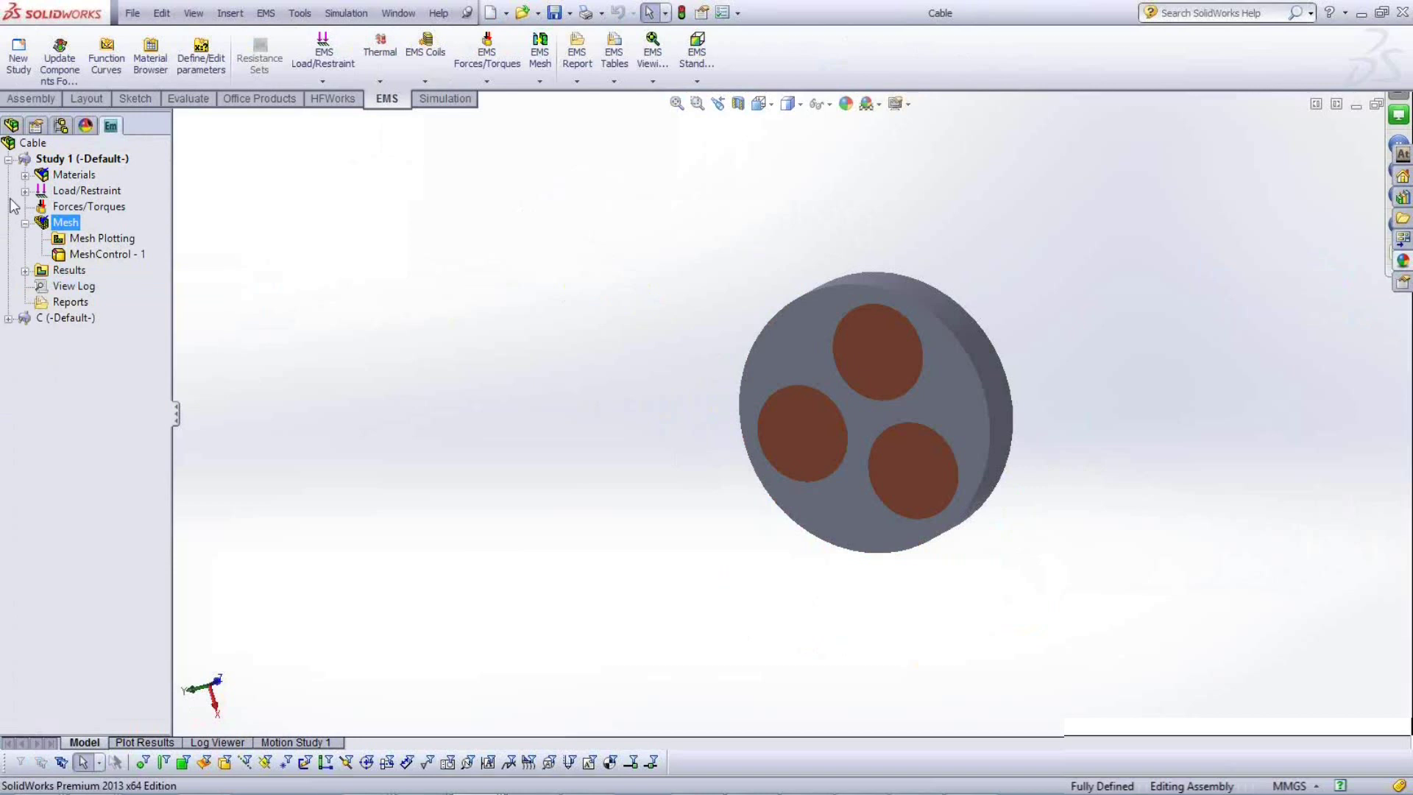
{"action": "key", "text": "Left"}
{"action": "key", "text": "Left"}
{"action": "key", "text": "Left"}
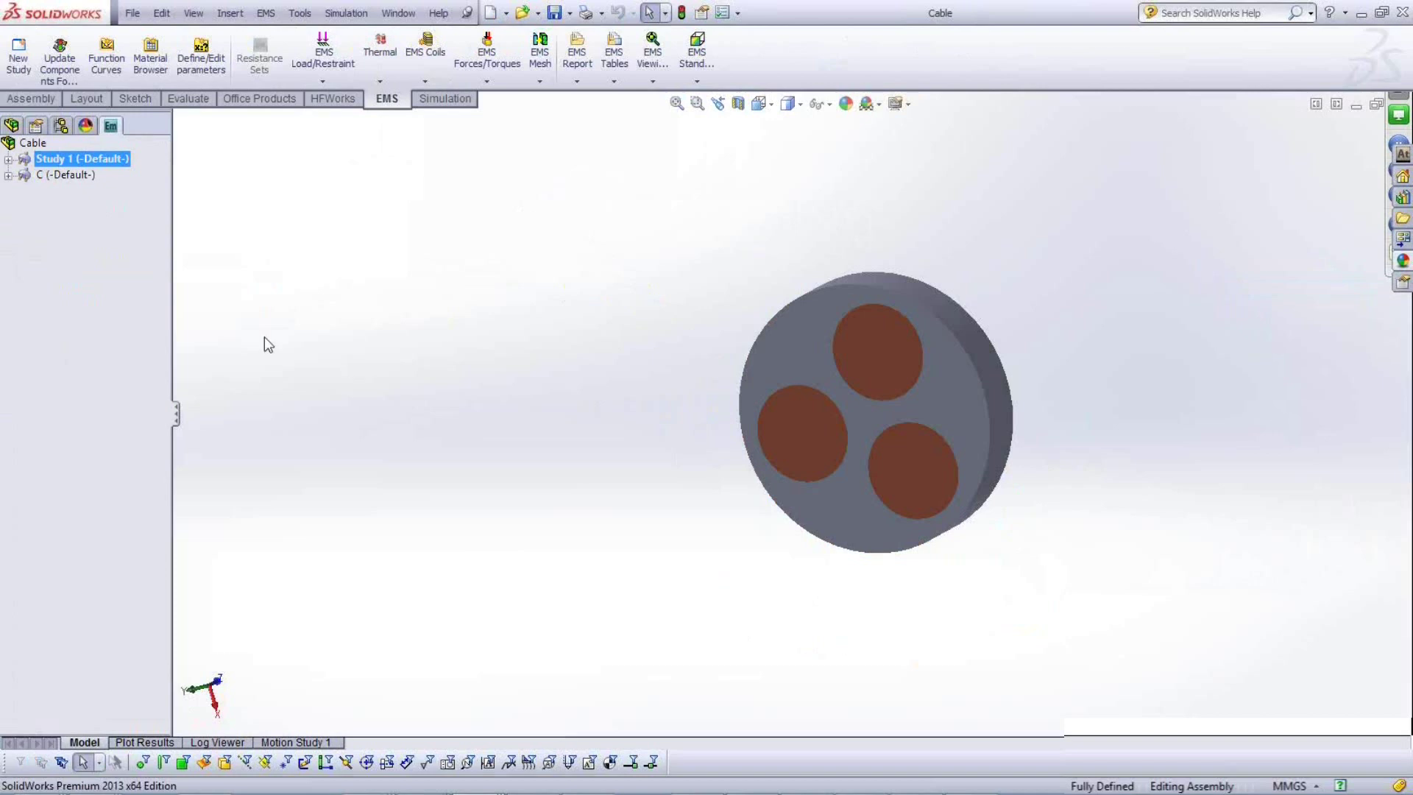
Show the cable's component tree fully collapsed and fit the whole cable model in the view.
{"action": "left_click", "coordinate": [11, 125]}
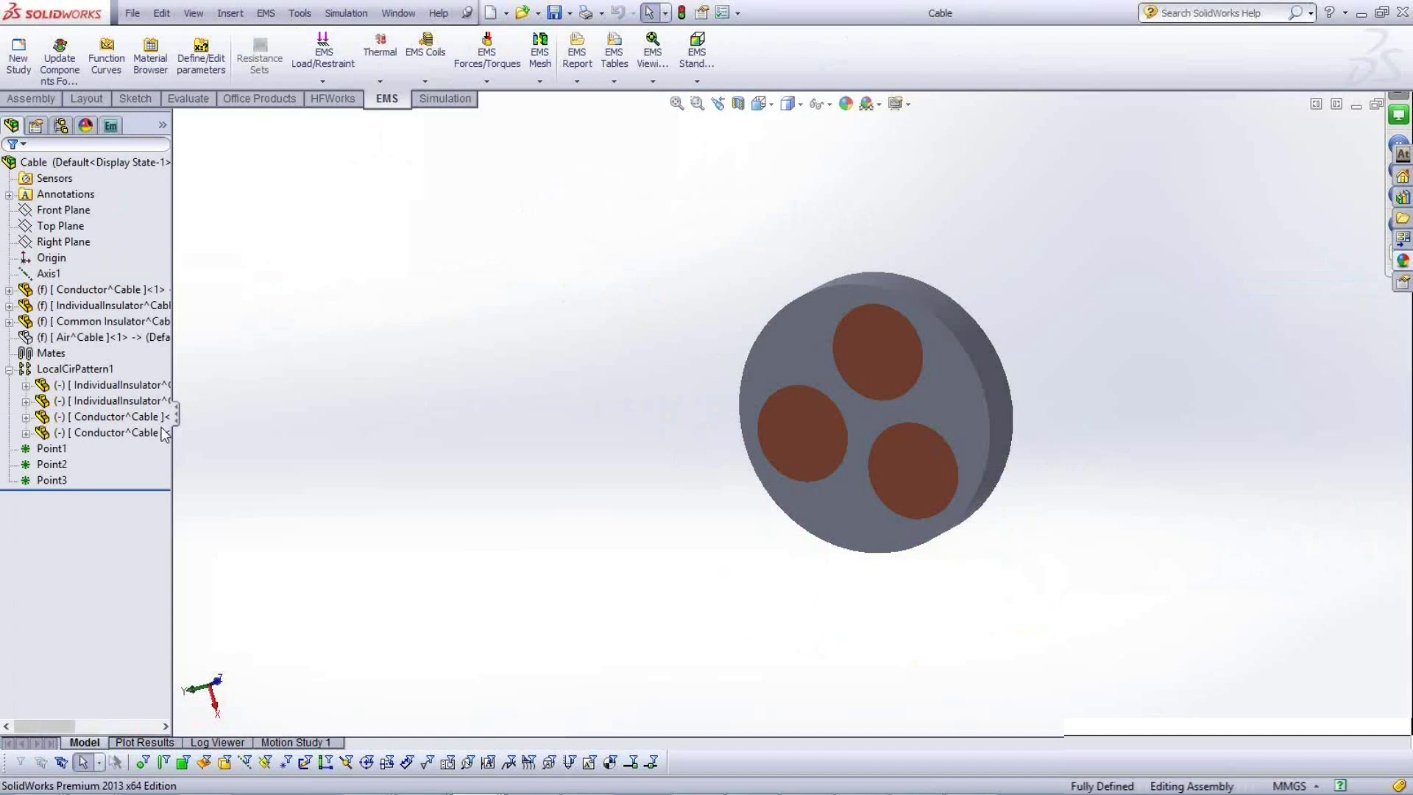
{"action": "key", "text": "shift+c"}
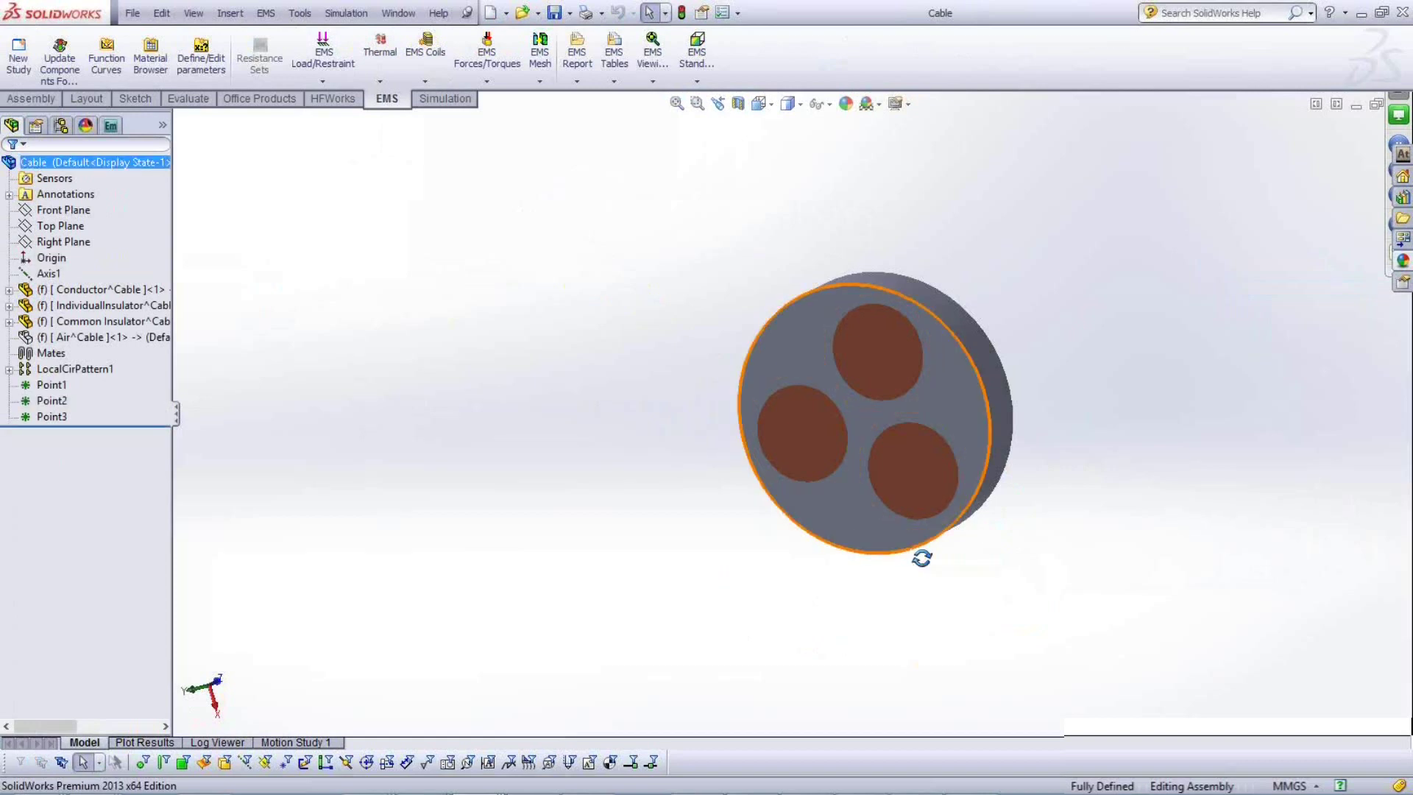
{"action": "middle_click_drag", "start_coordinate": [921, 558], "coordinate": [950, 555]}
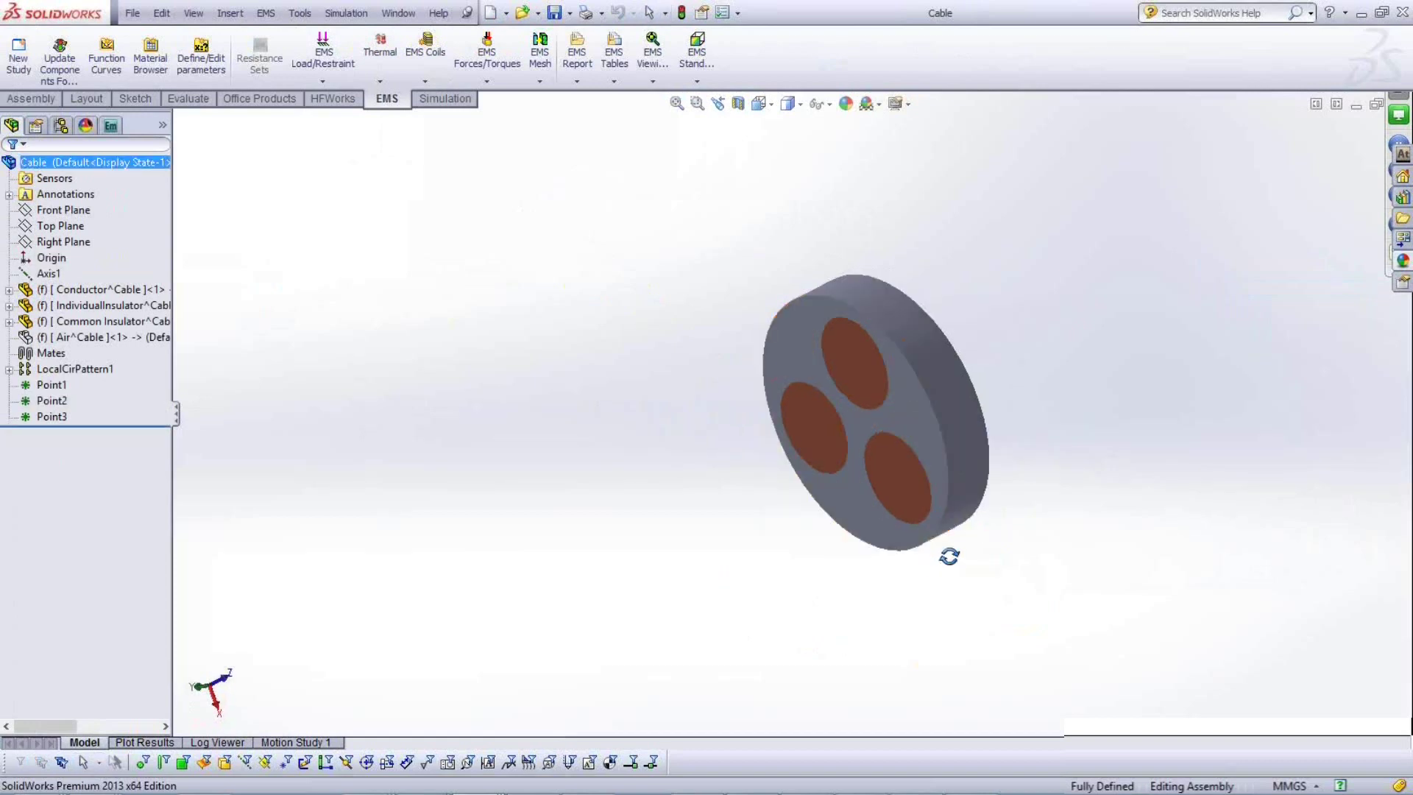
{"action": "left_click", "coordinate": [675, 106]}
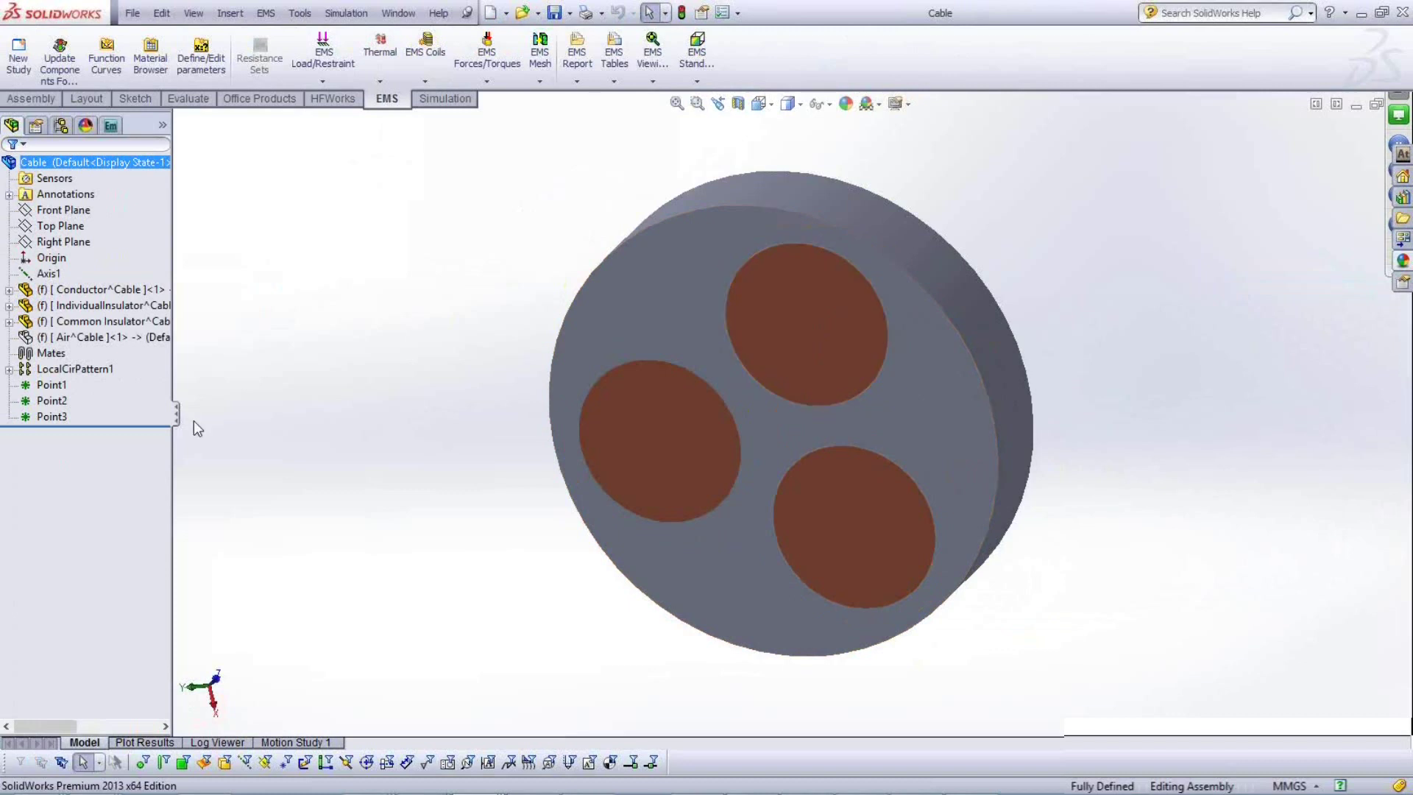
Start a new EMS study for the Cable assembly with the Electrostatic analysis type.
{"action": "left_click", "coordinate": [111, 126]}
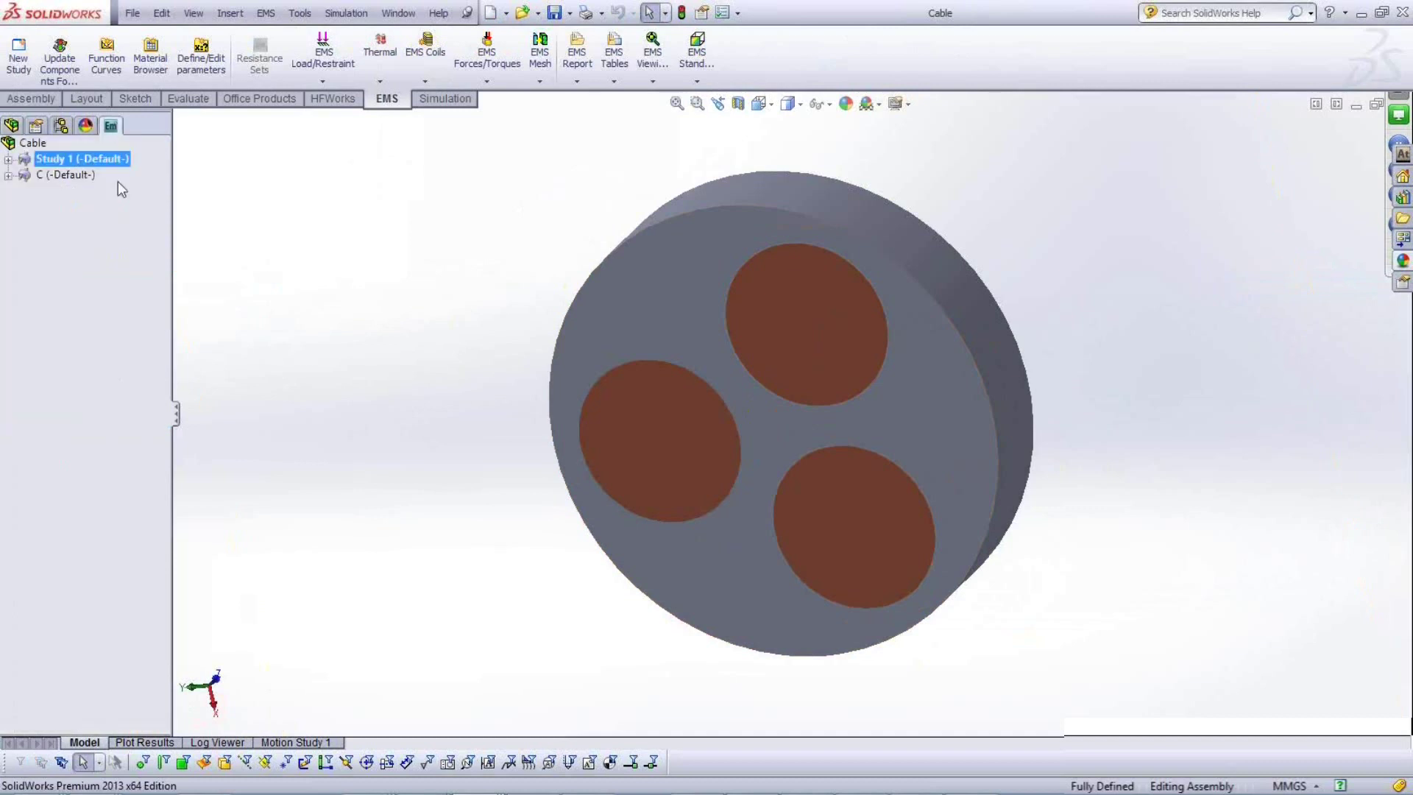
{"action": "right_click", "coordinate": [24, 149]}
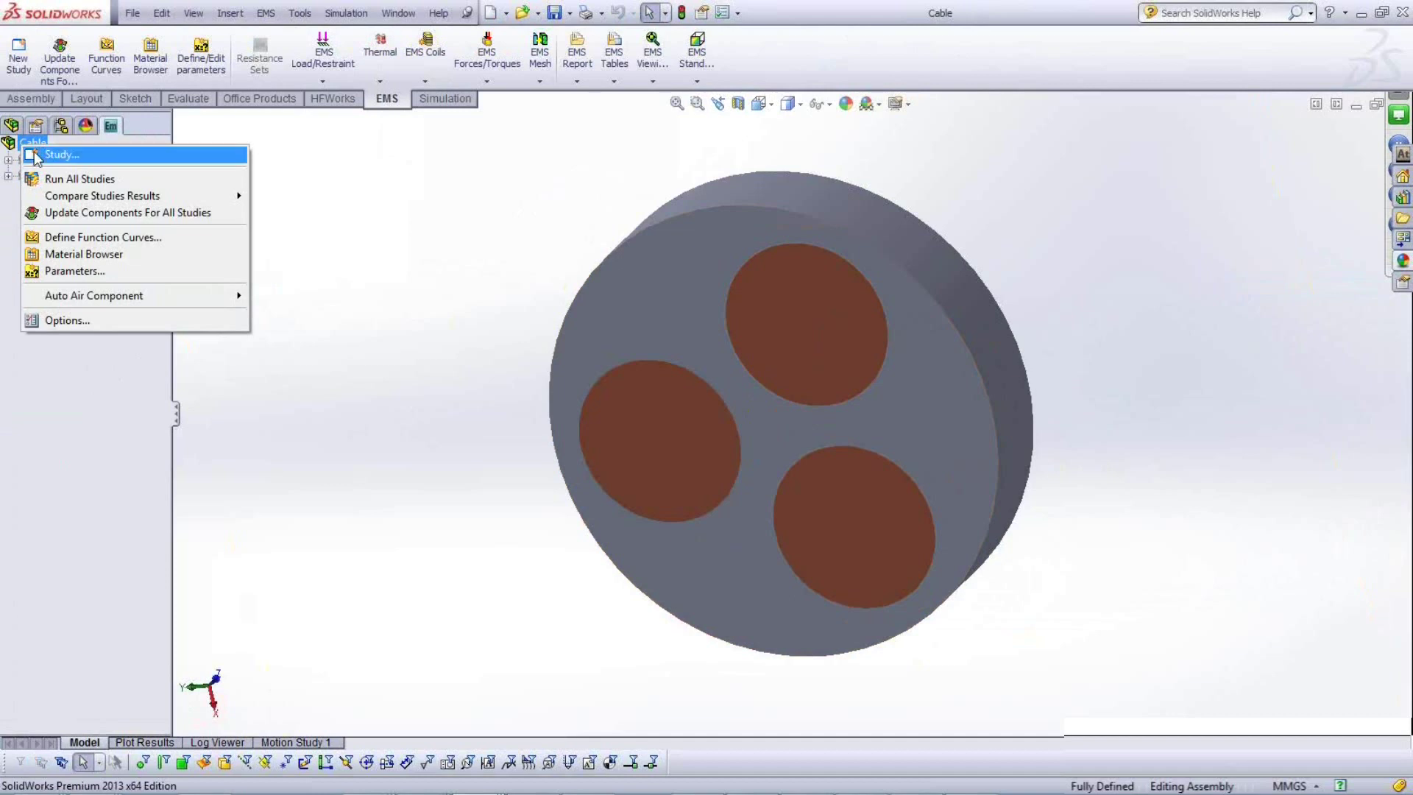
{"action": "left_click", "coordinate": [35, 156]}
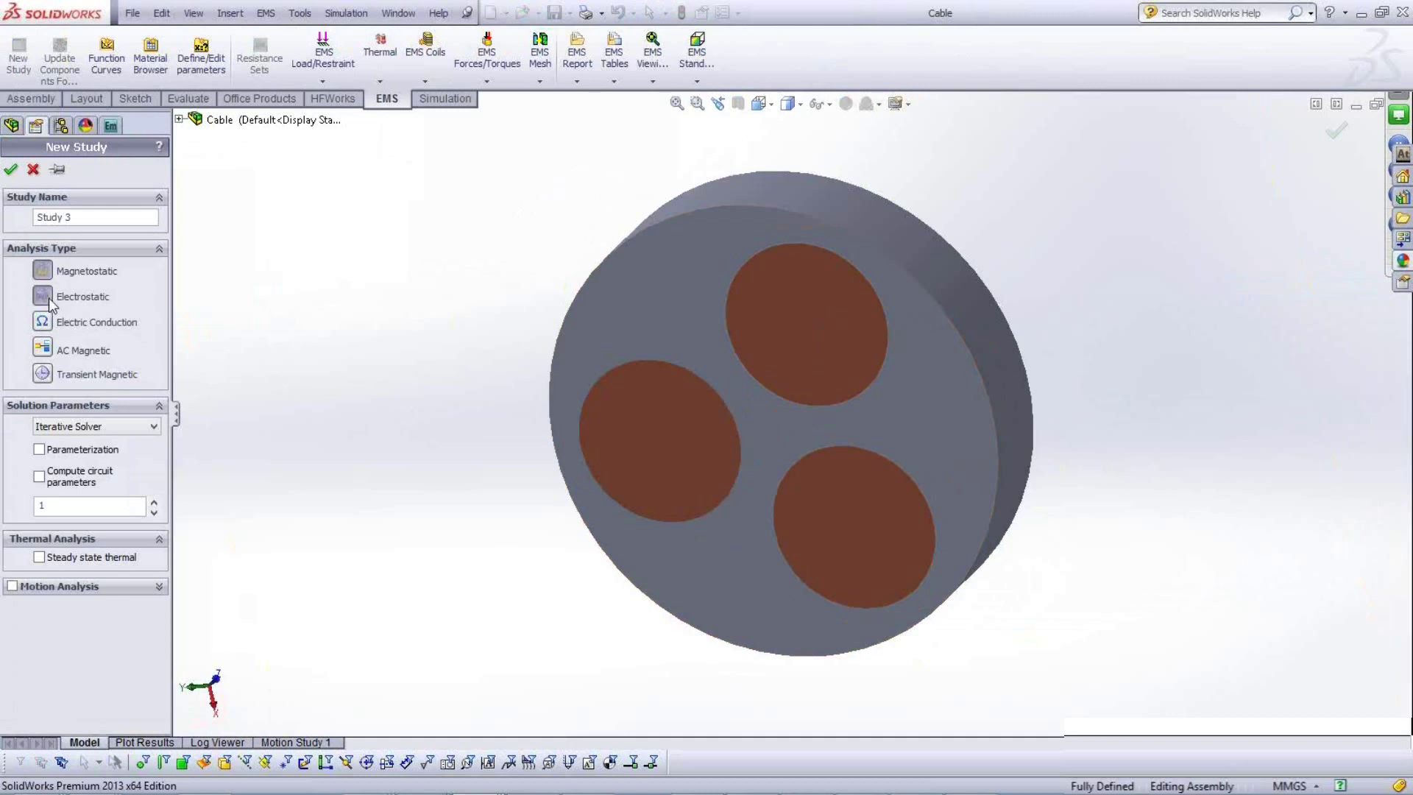
{"action": "left_click", "coordinate": [48, 298]}
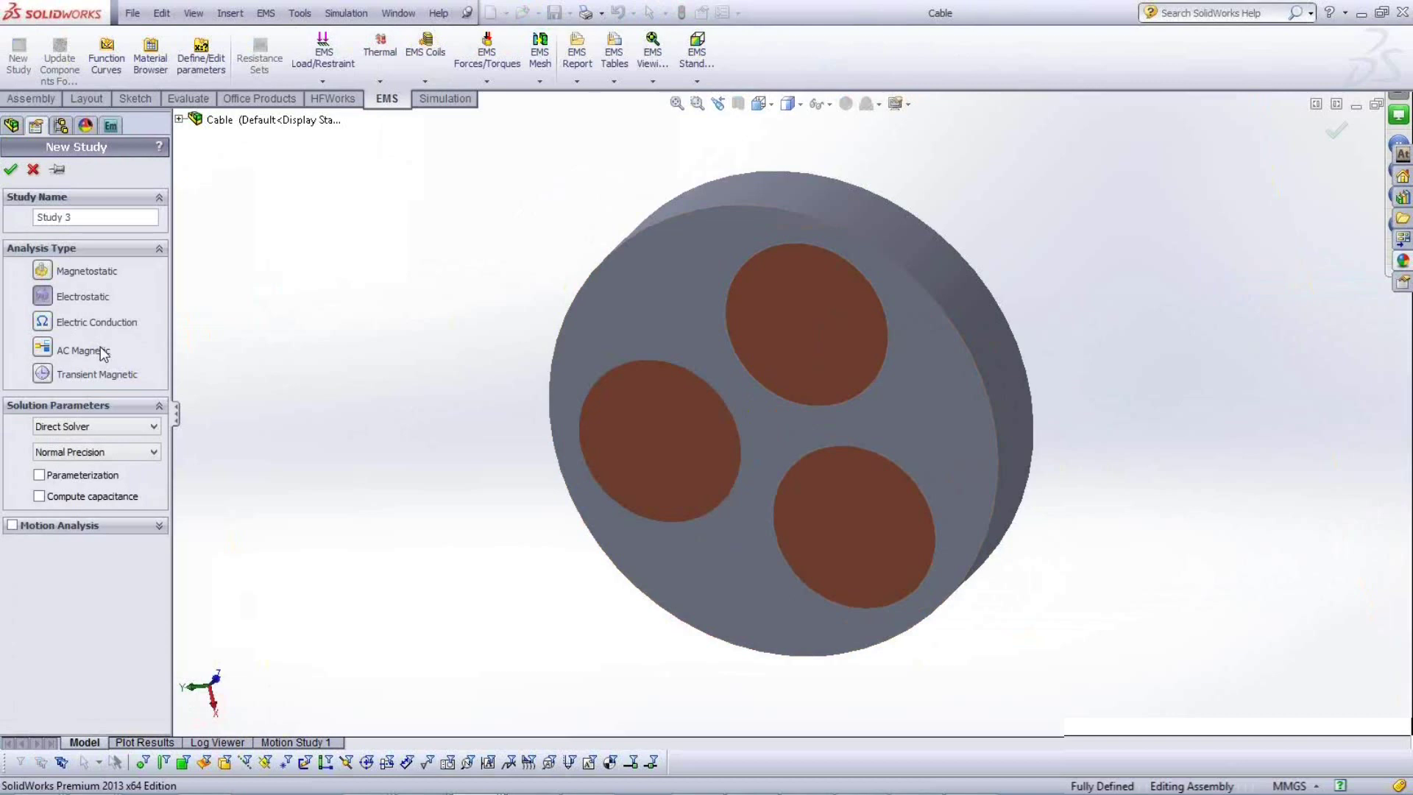
Set the new study to Iterative Solver with Normal Precision, enable Compute capacitance, and create it as Study 3.
{"action": "left_click", "coordinate": [94, 218]}
{"action": "left_click", "coordinate": [156, 429]}
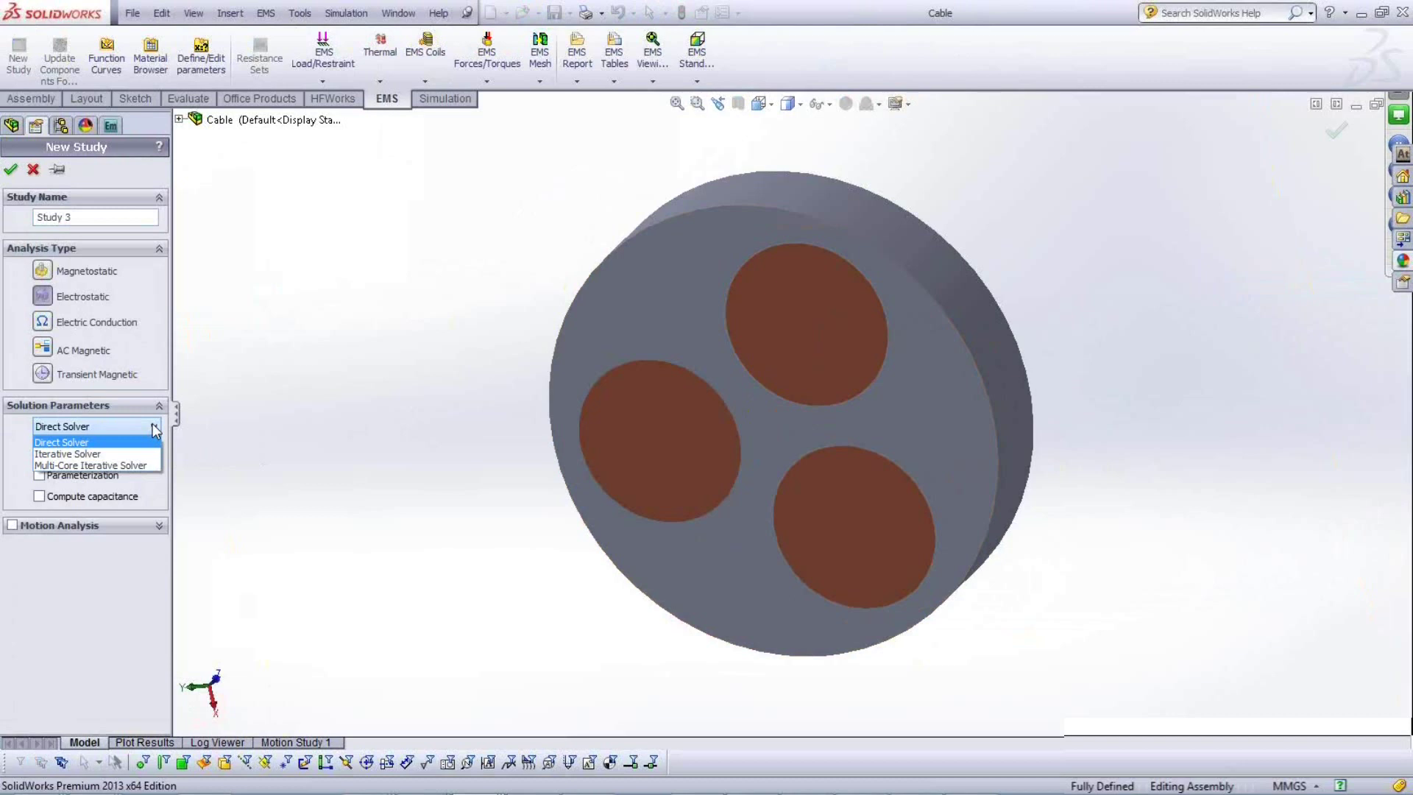
{"action": "left_click", "coordinate": [117, 458]}
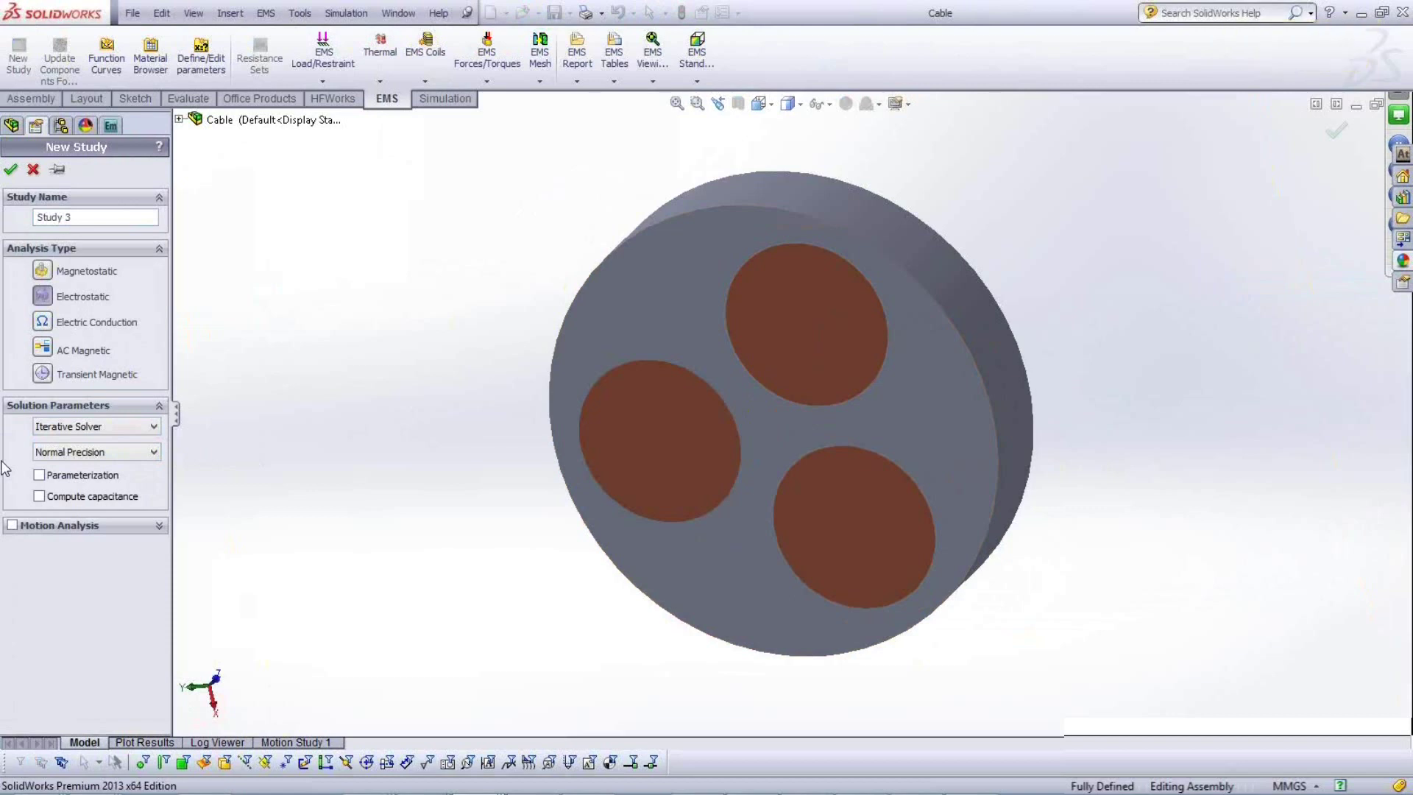
{"action": "left_click", "coordinate": [154, 453]}
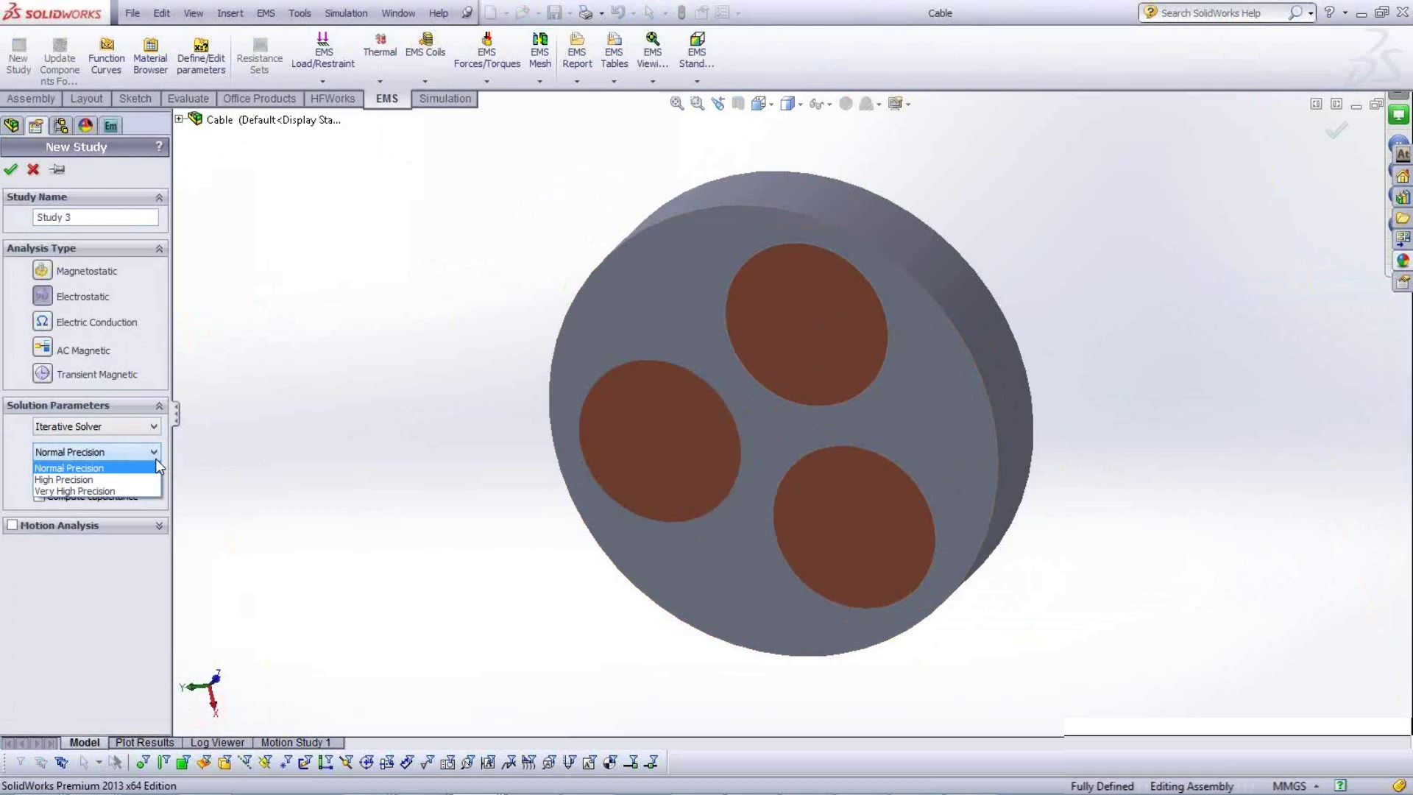
{"action": "left_click", "coordinate": [109, 582]}
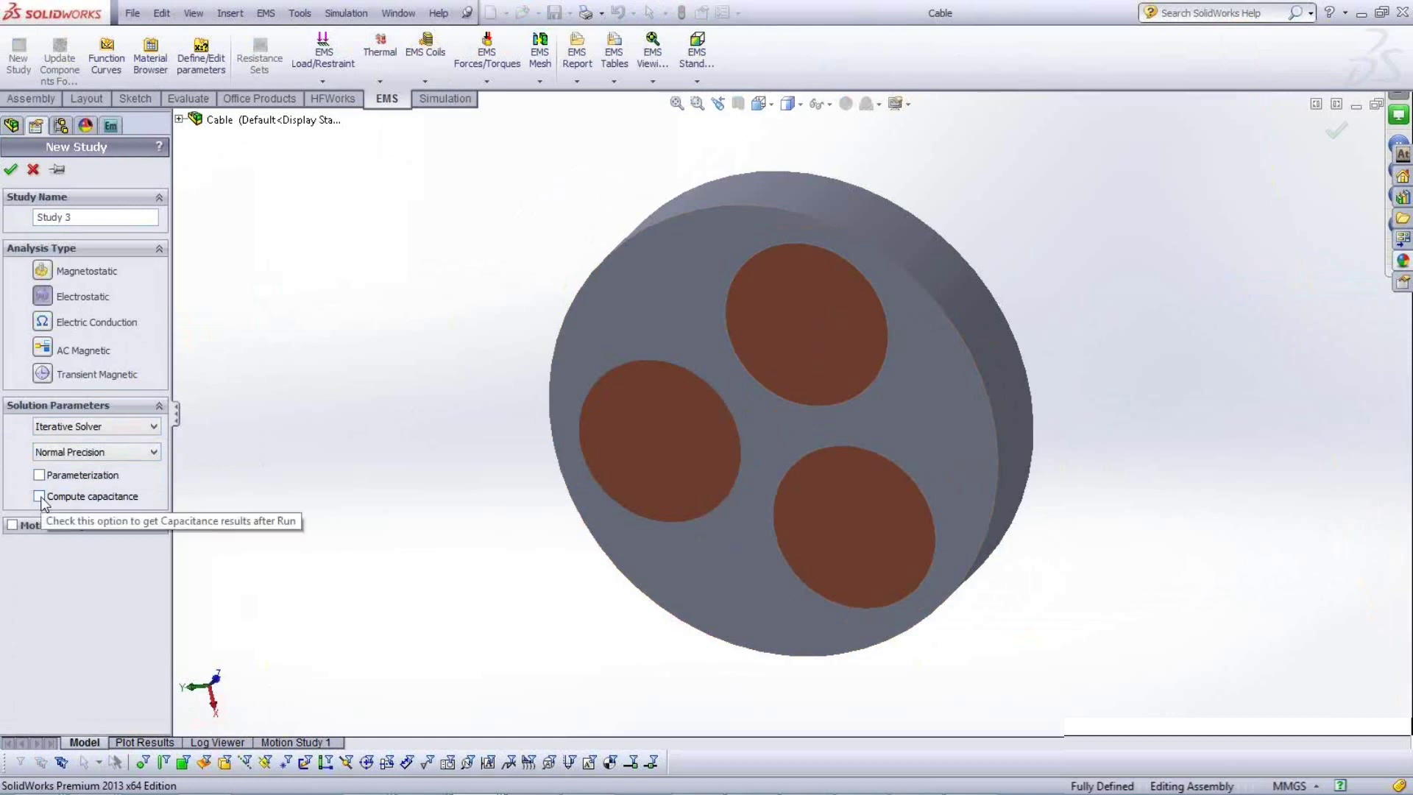
{"action": "left_click", "coordinate": [39, 497]}
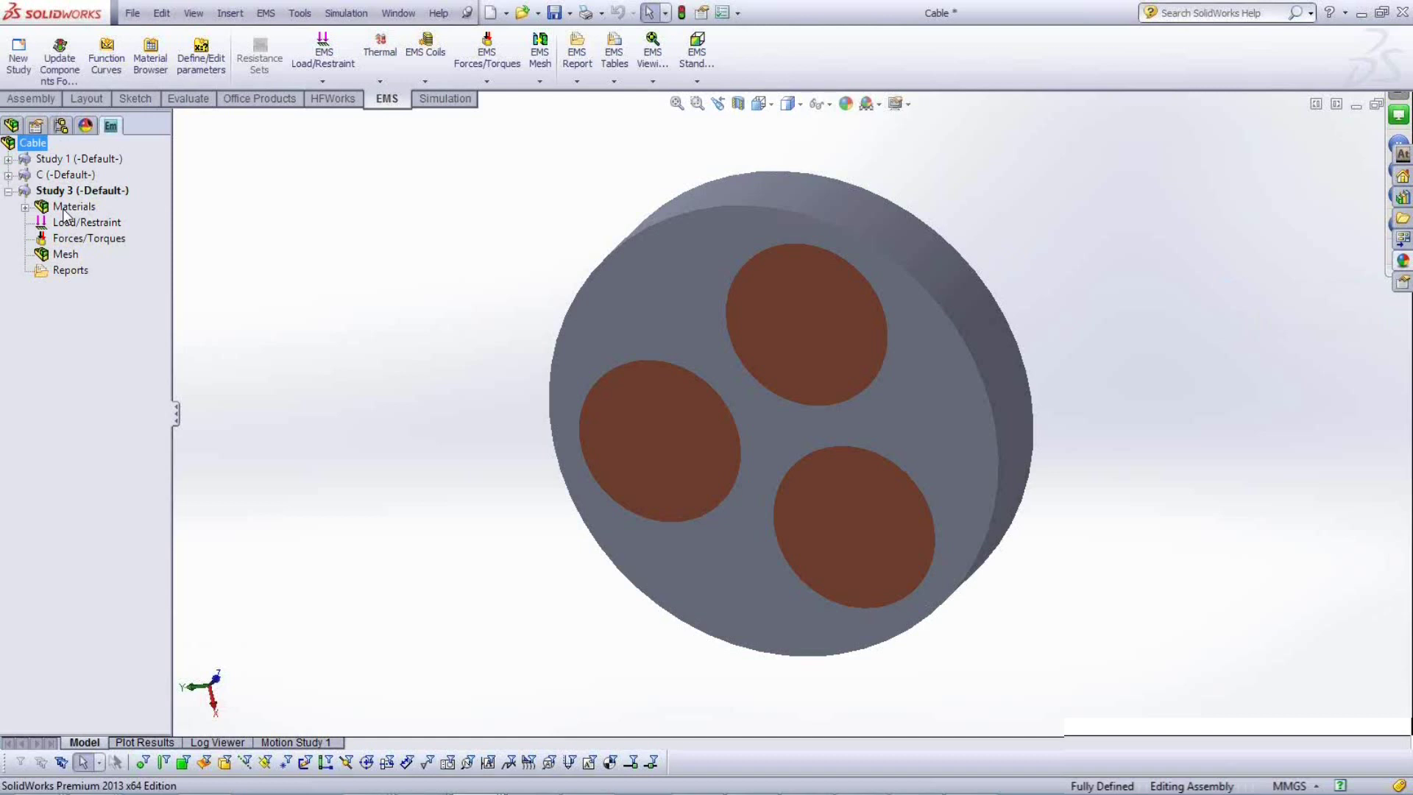
{"action": "left_click", "coordinate": [67, 208]}
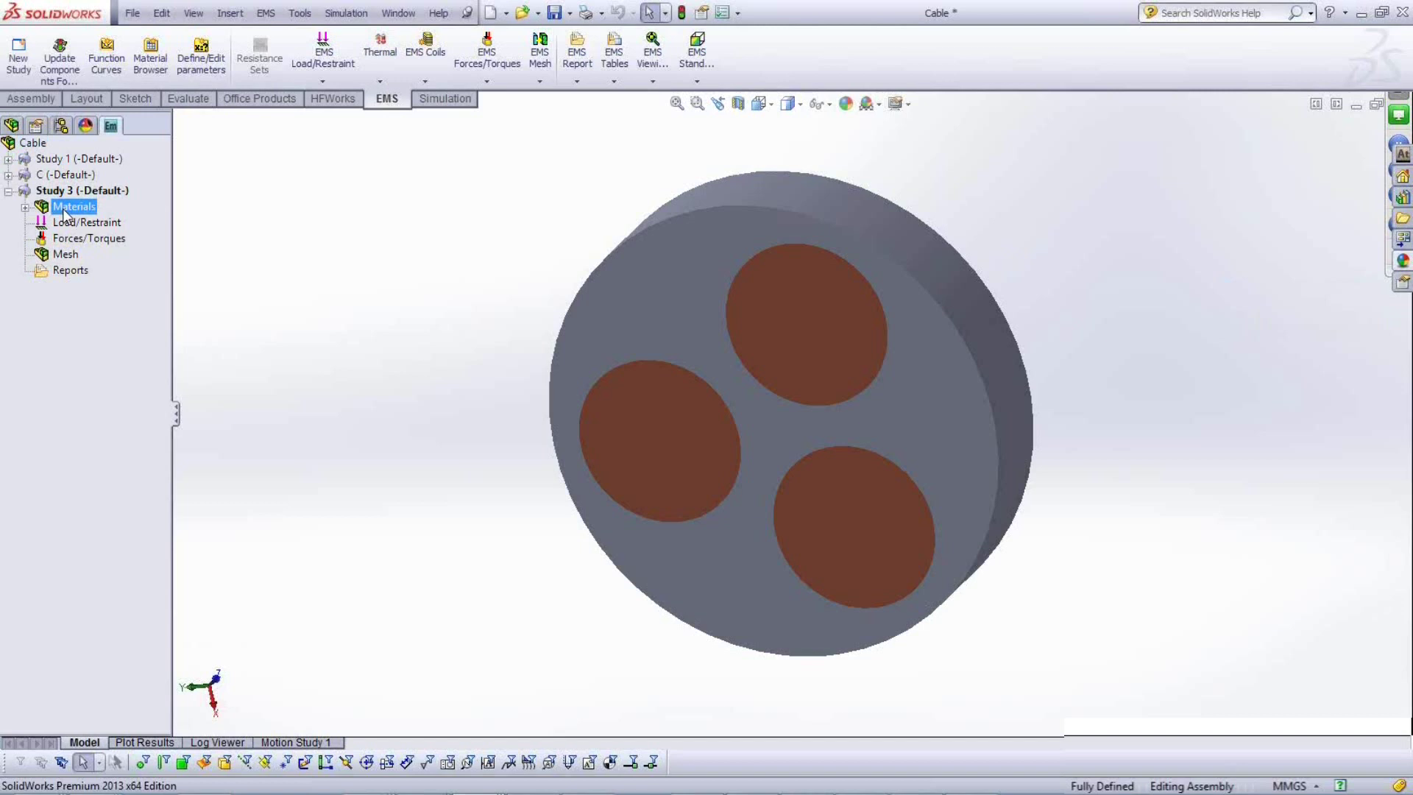
{"action": "left_click", "coordinate": [72, 224]}
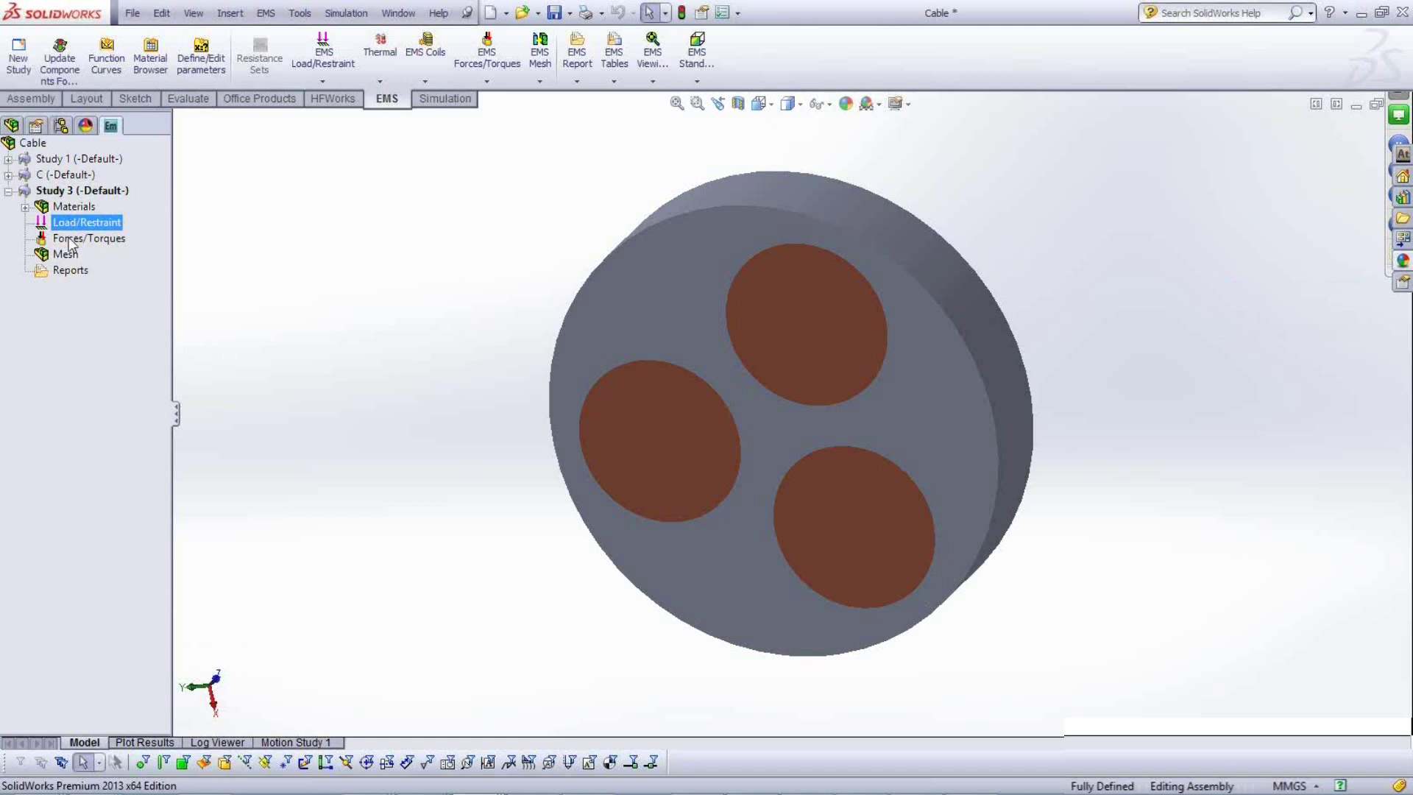
{"action": "left_click", "coordinate": [72, 242]}
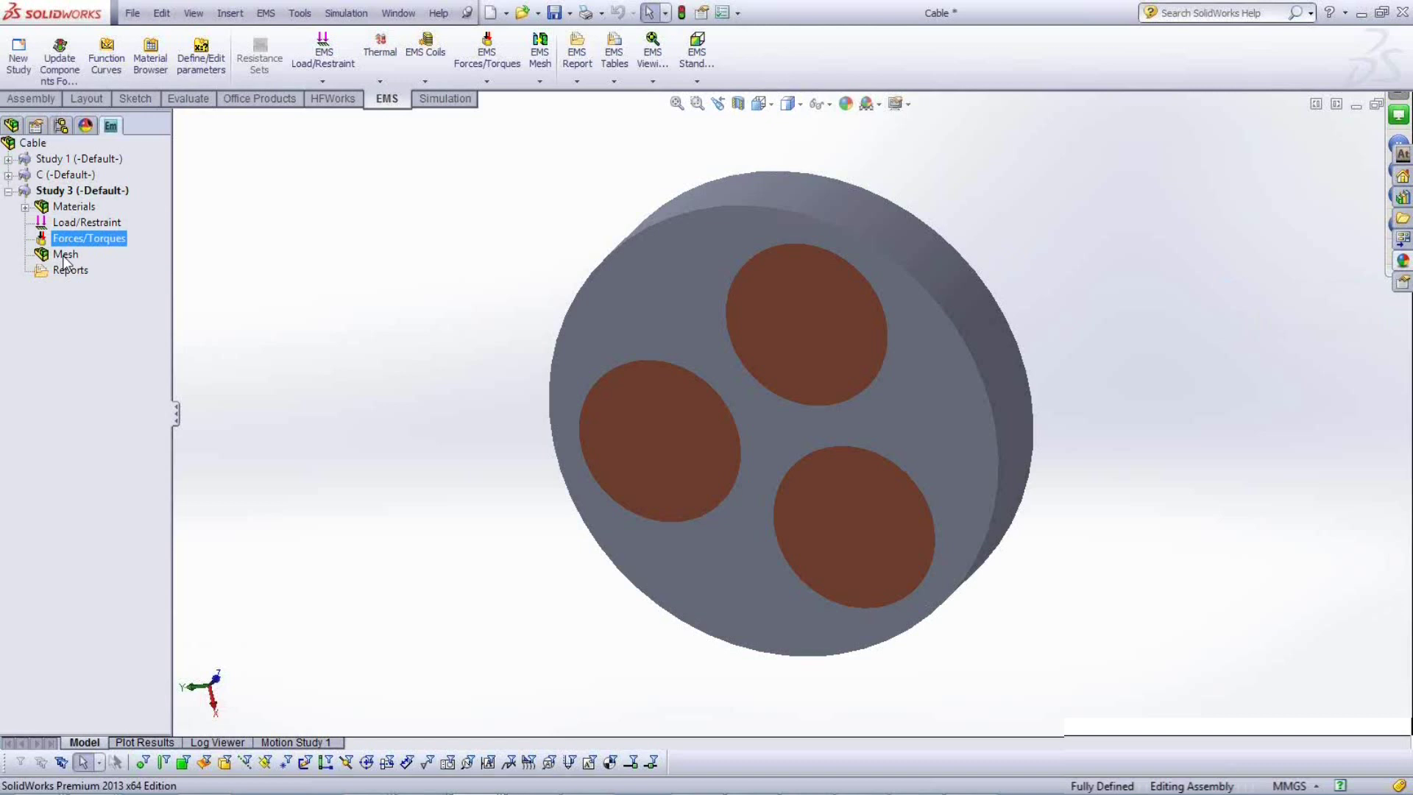
Expand Study 3's materials and apply the Air material from EMS Materials to all bodies of the Air^Cable-1 component.
{"action": "left_click", "coordinate": [25, 208]}
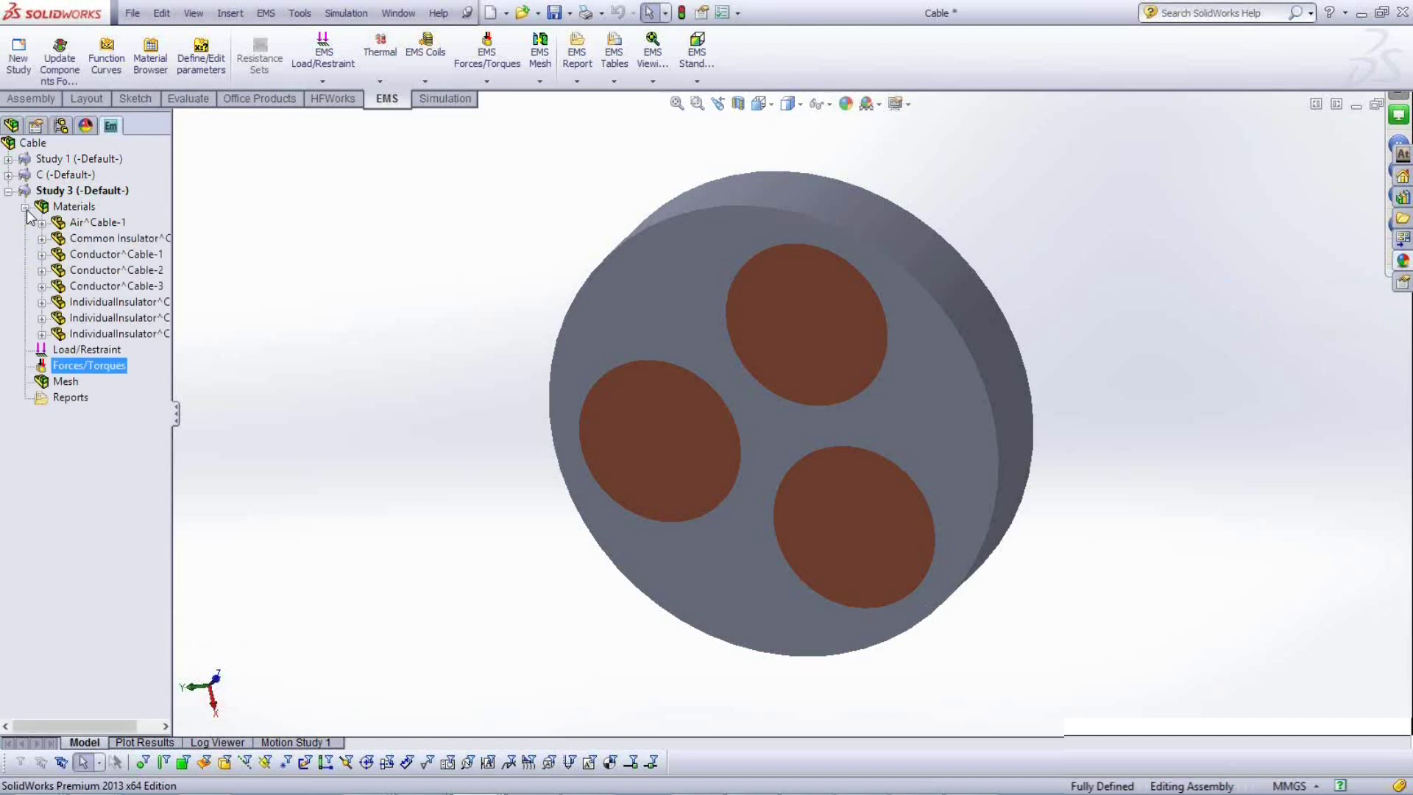
{"action": "left_click", "coordinate": [65, 227]}
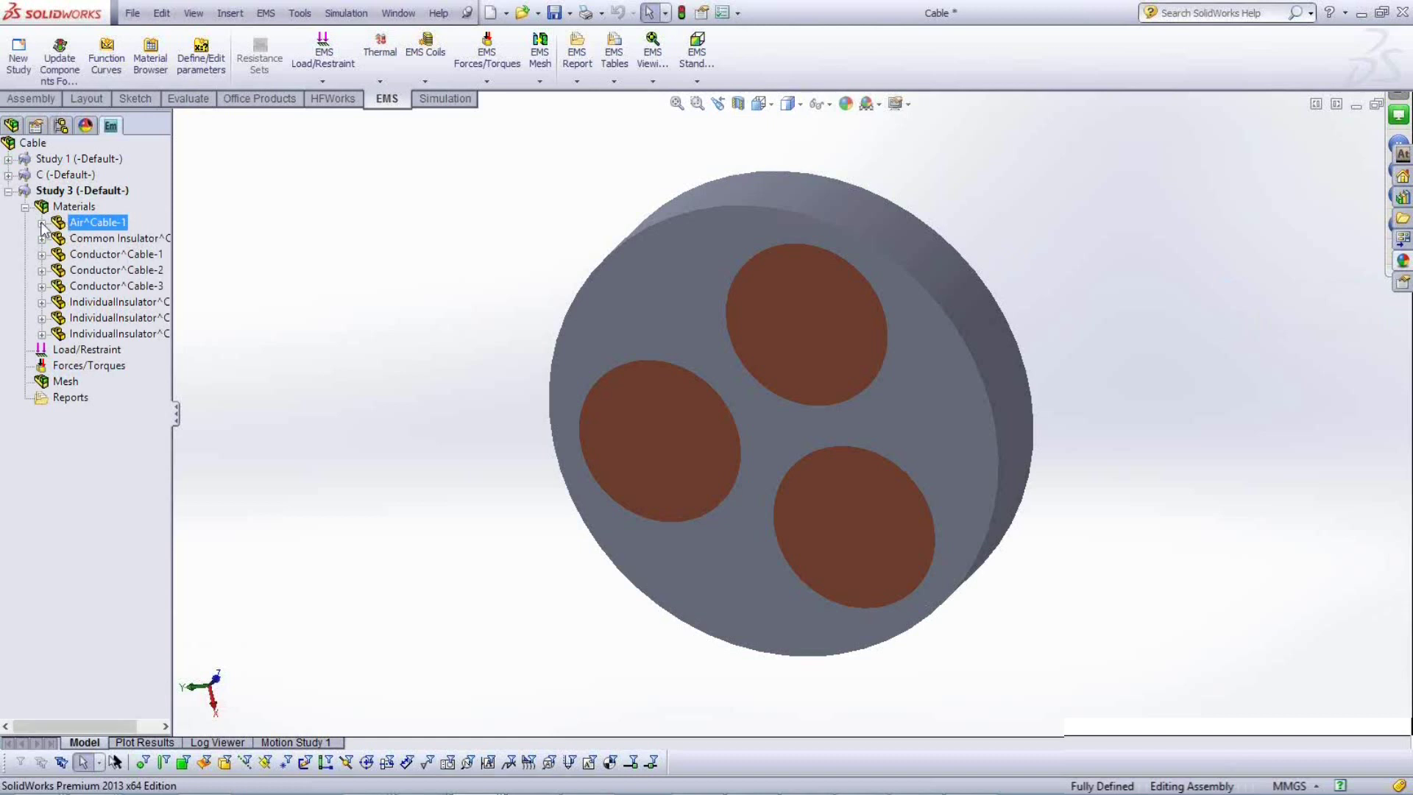
{"action": "key", "text": "Right"}
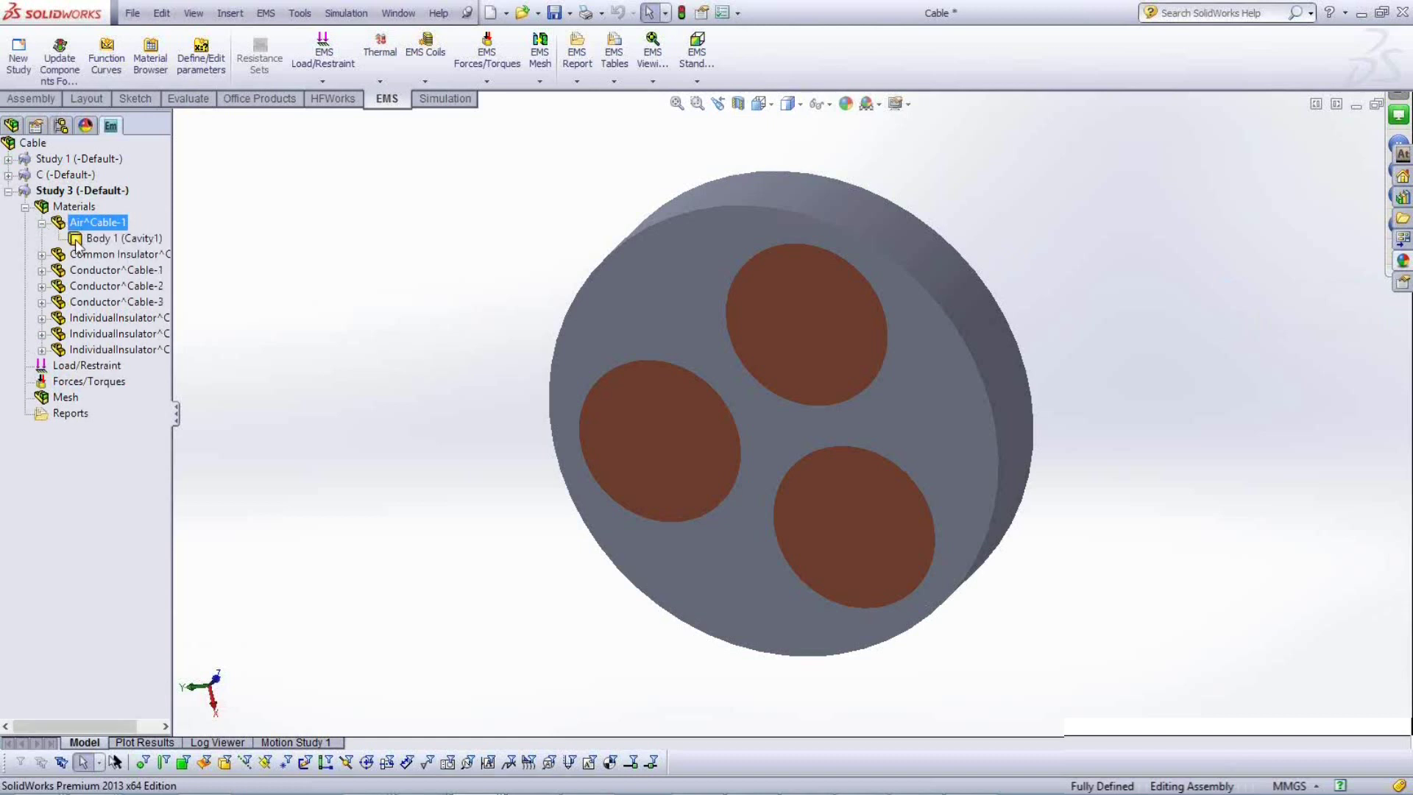
{"action": "right_click", "coordinate": [75, 240]}
{"action": "left_click", "coordinate": [76, 225]}
{"action": "right_click", "coordinate": [76, 226]}
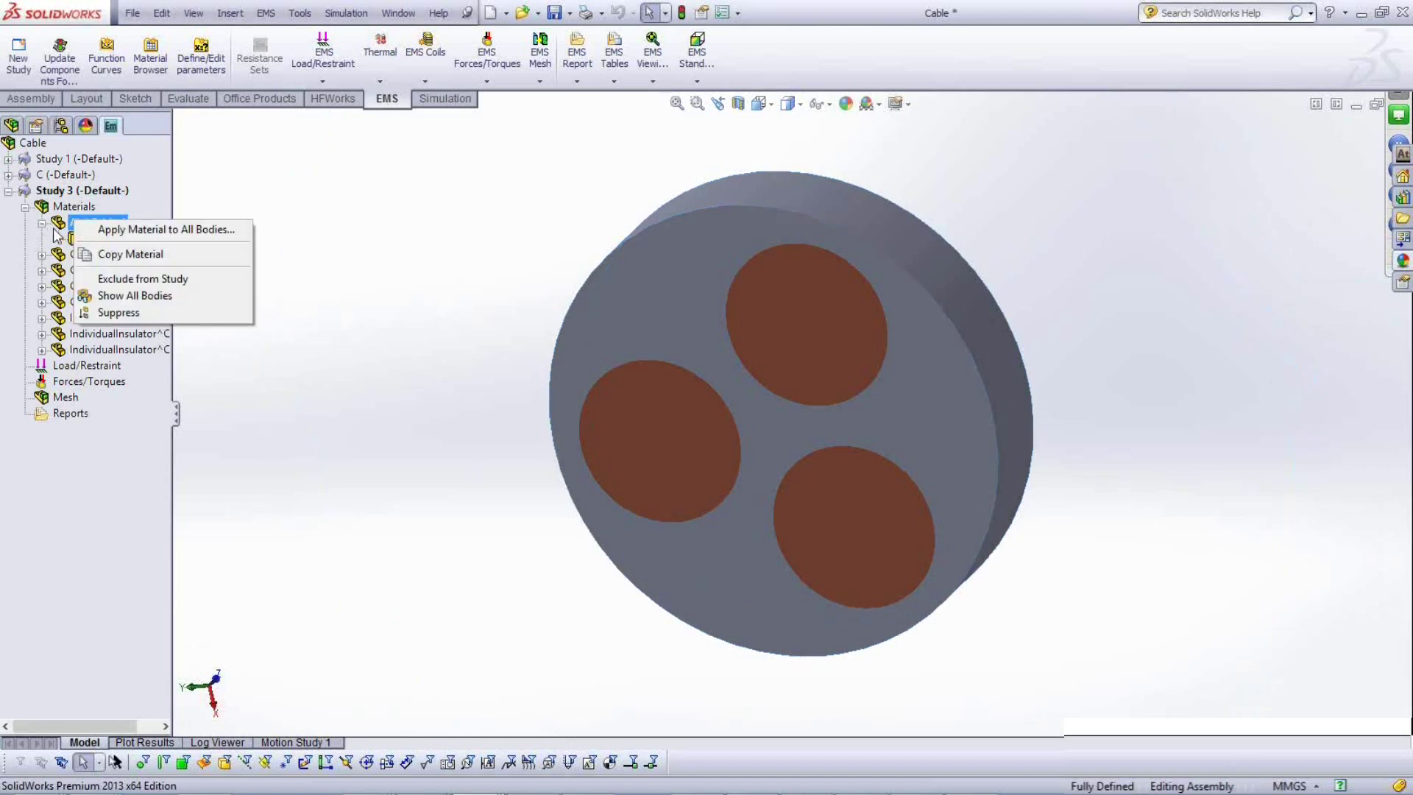
{"action": "left_click", "coordinate": [70, 227]}
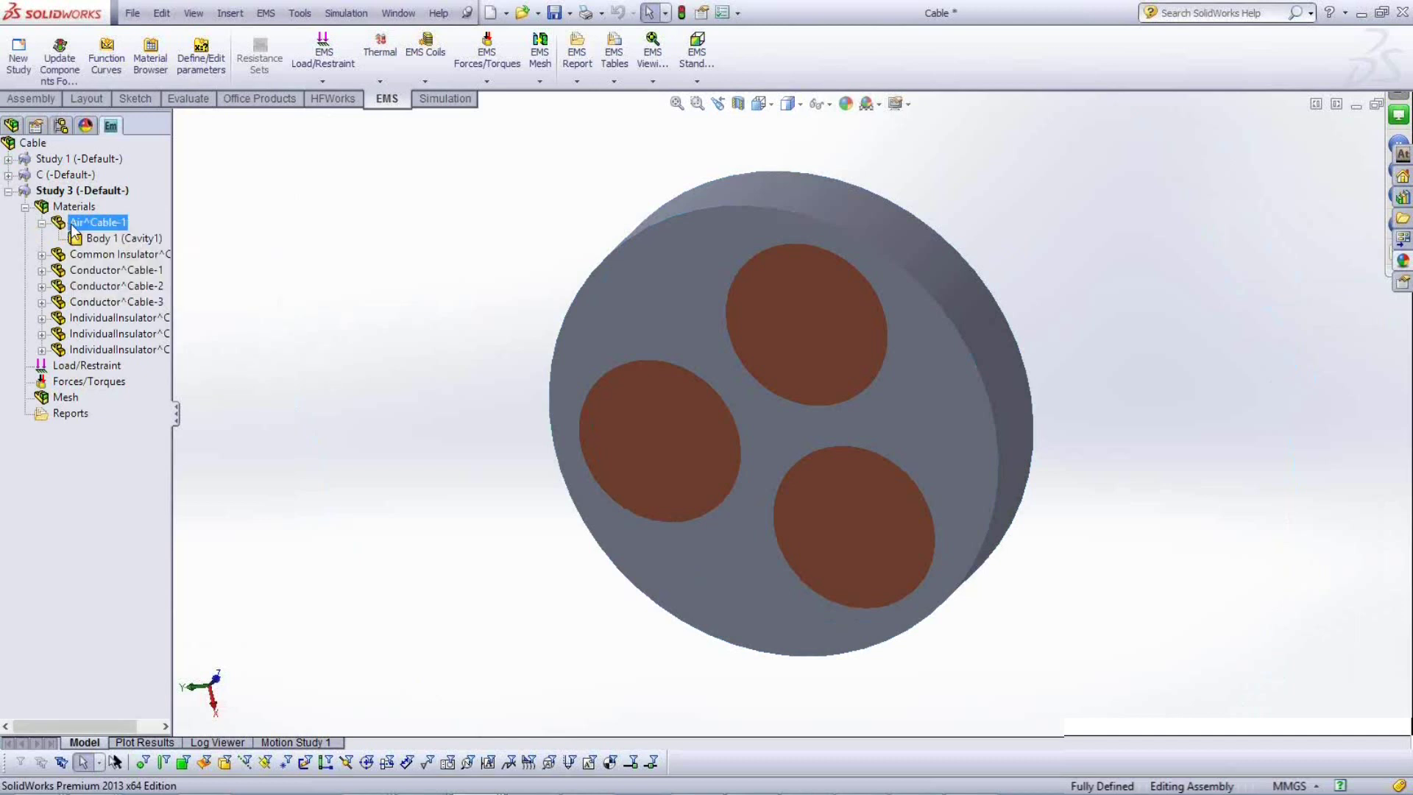
{"action": "right_click", "coordinate": [76, 227]}
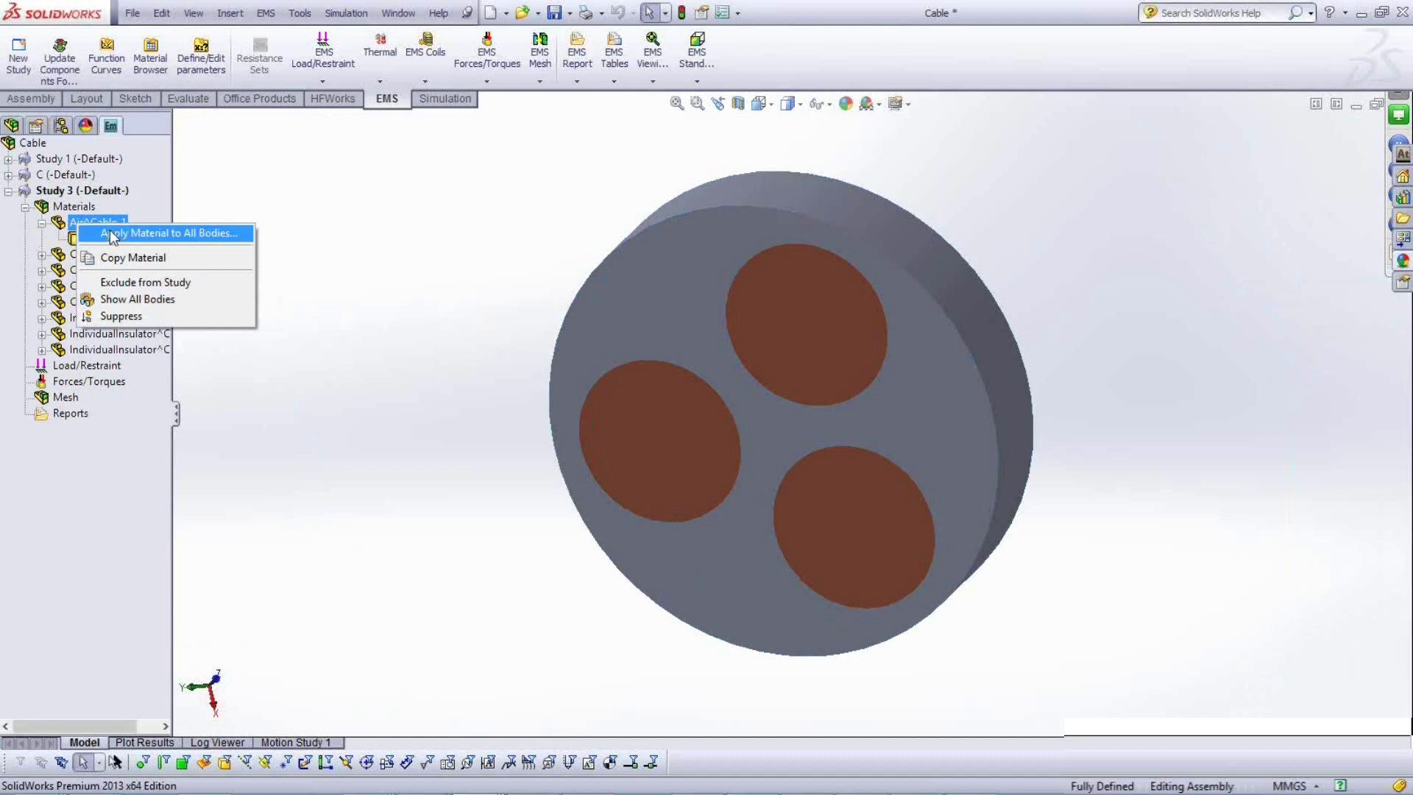
{"action": "left_click", "coordinate": [113, 234]}
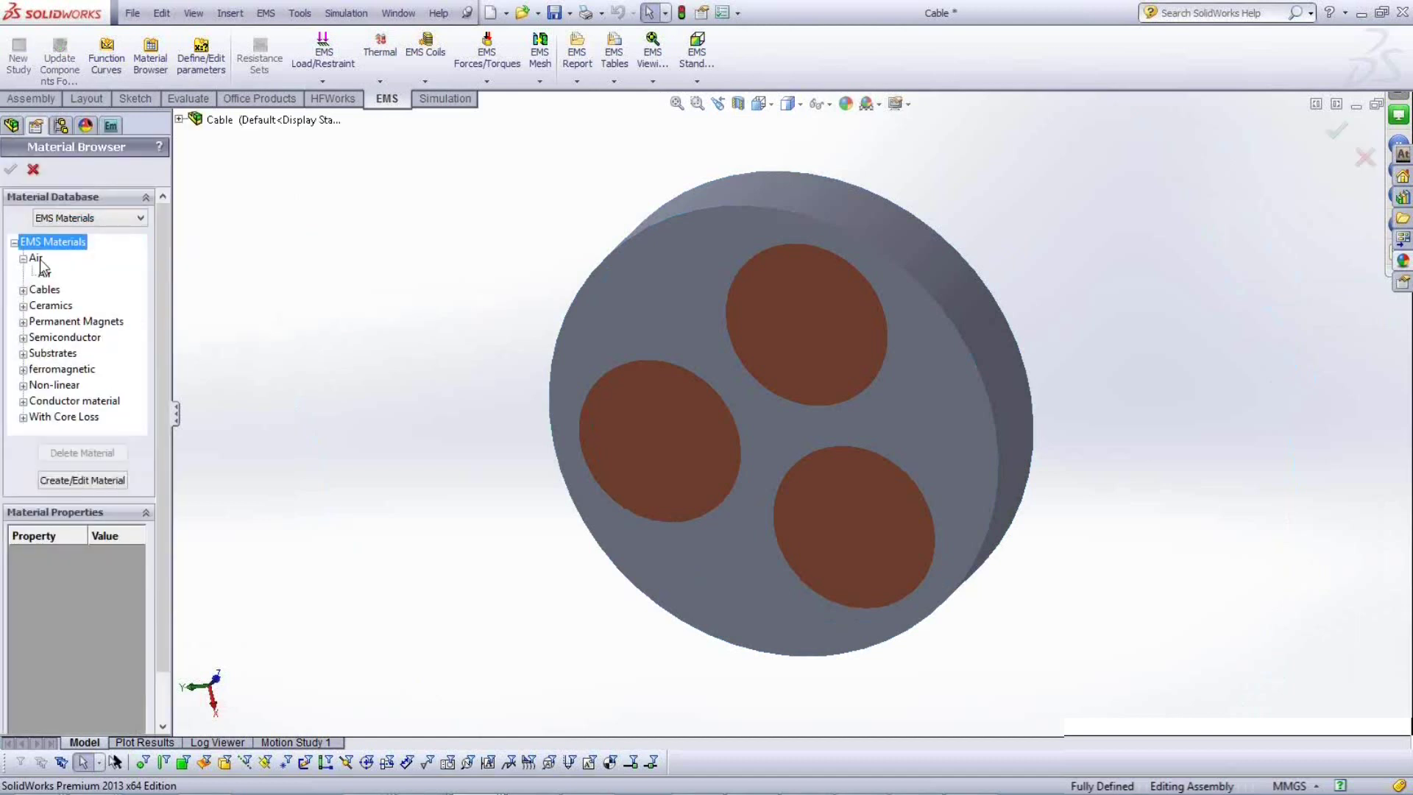
{"action": "left_click", "coordinate": [42, 272]}
{"action": "left_click", "coordinate": [10, 170]}
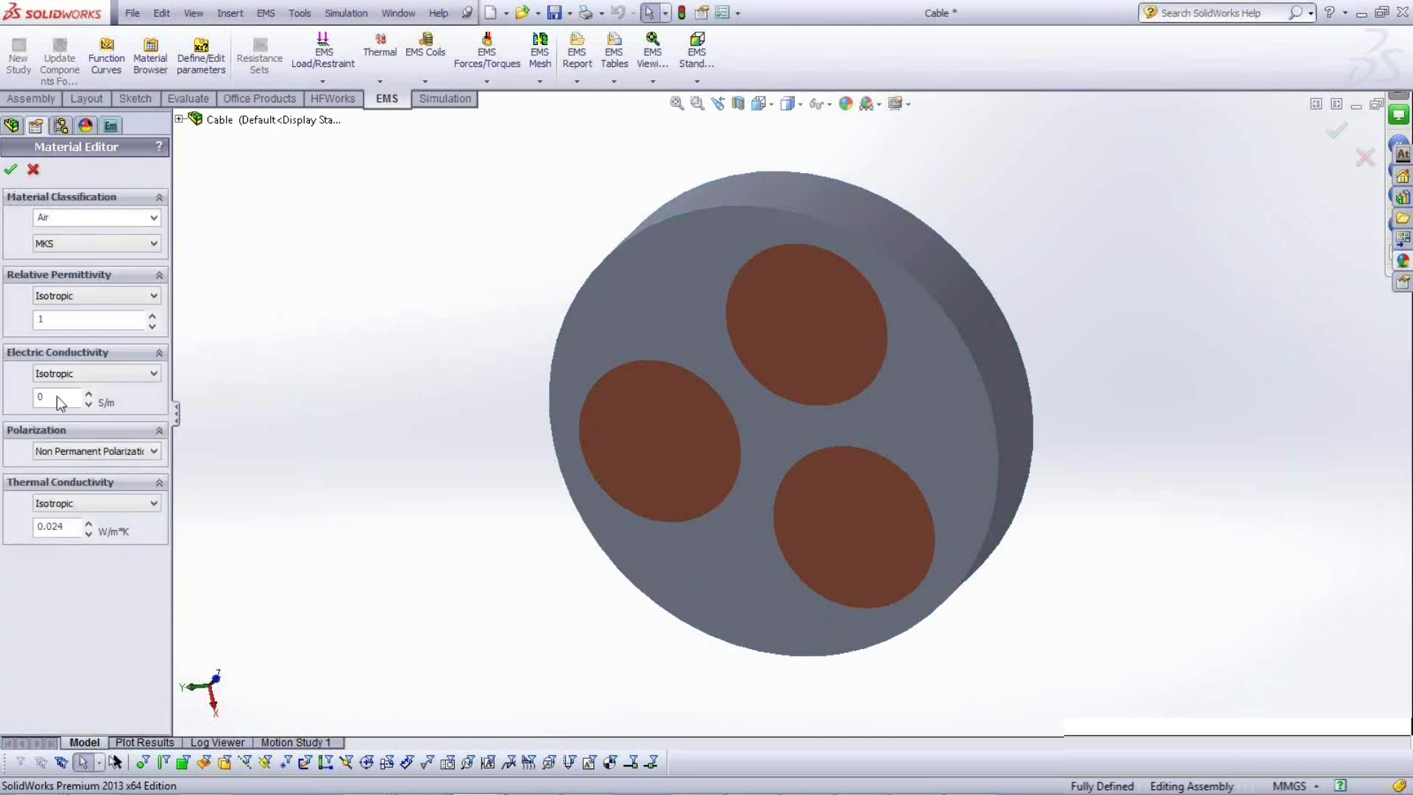
{"action": "left_click", "coordinate": [12, 170]}
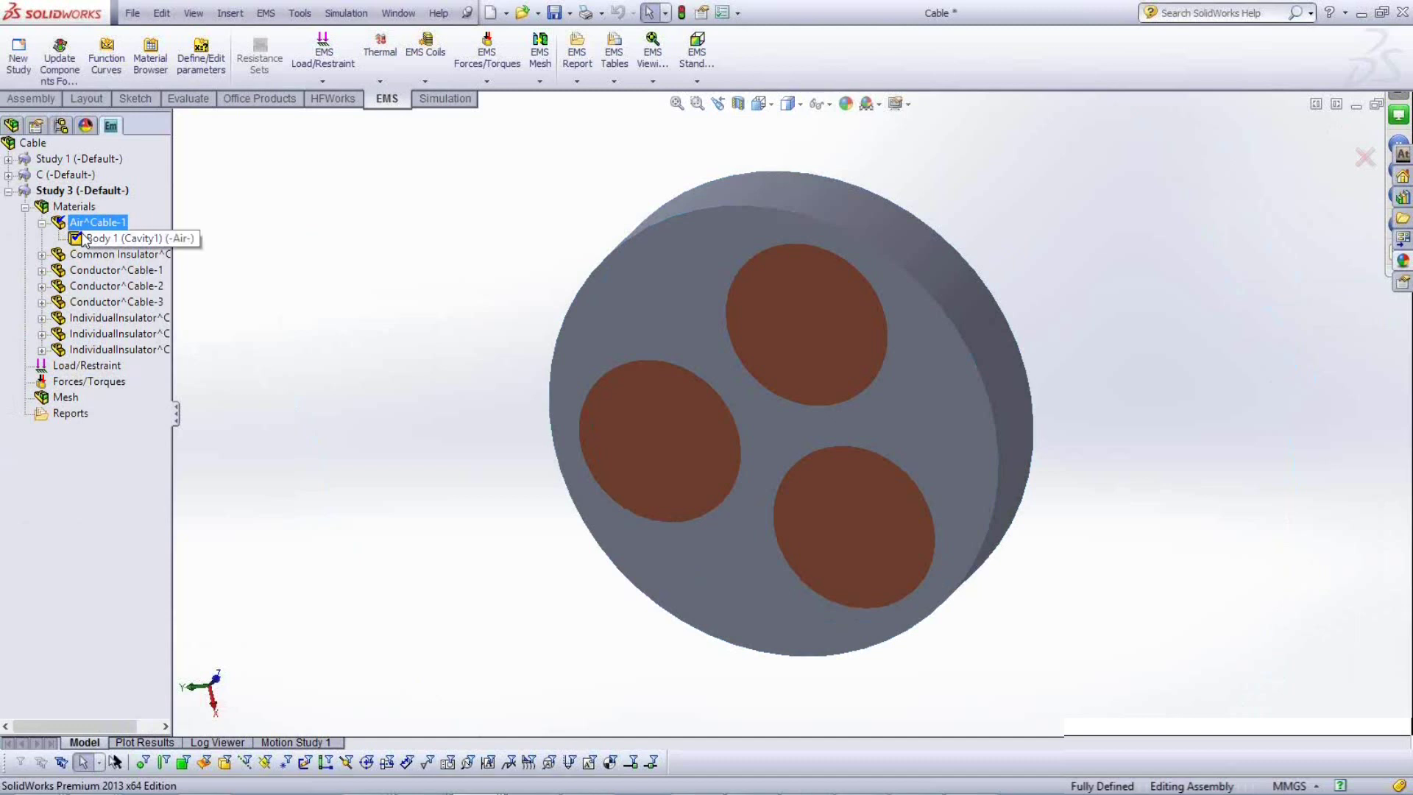
Assign the Air material to the Common Insulator's body in Study 3.
{"action": "left_click", "coordinate": [42, 254]}
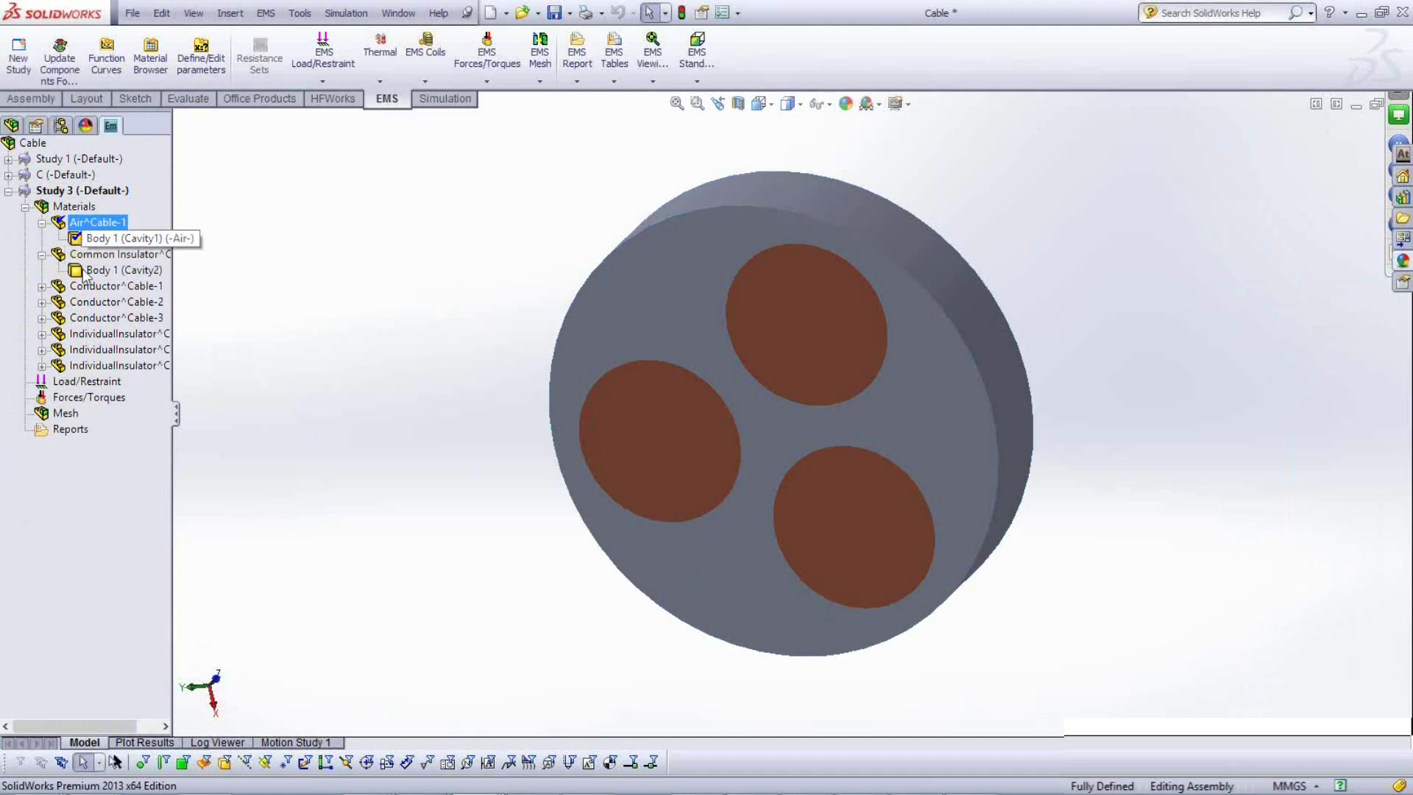
{"action": "left_click", "coordinate": [88, 271]}
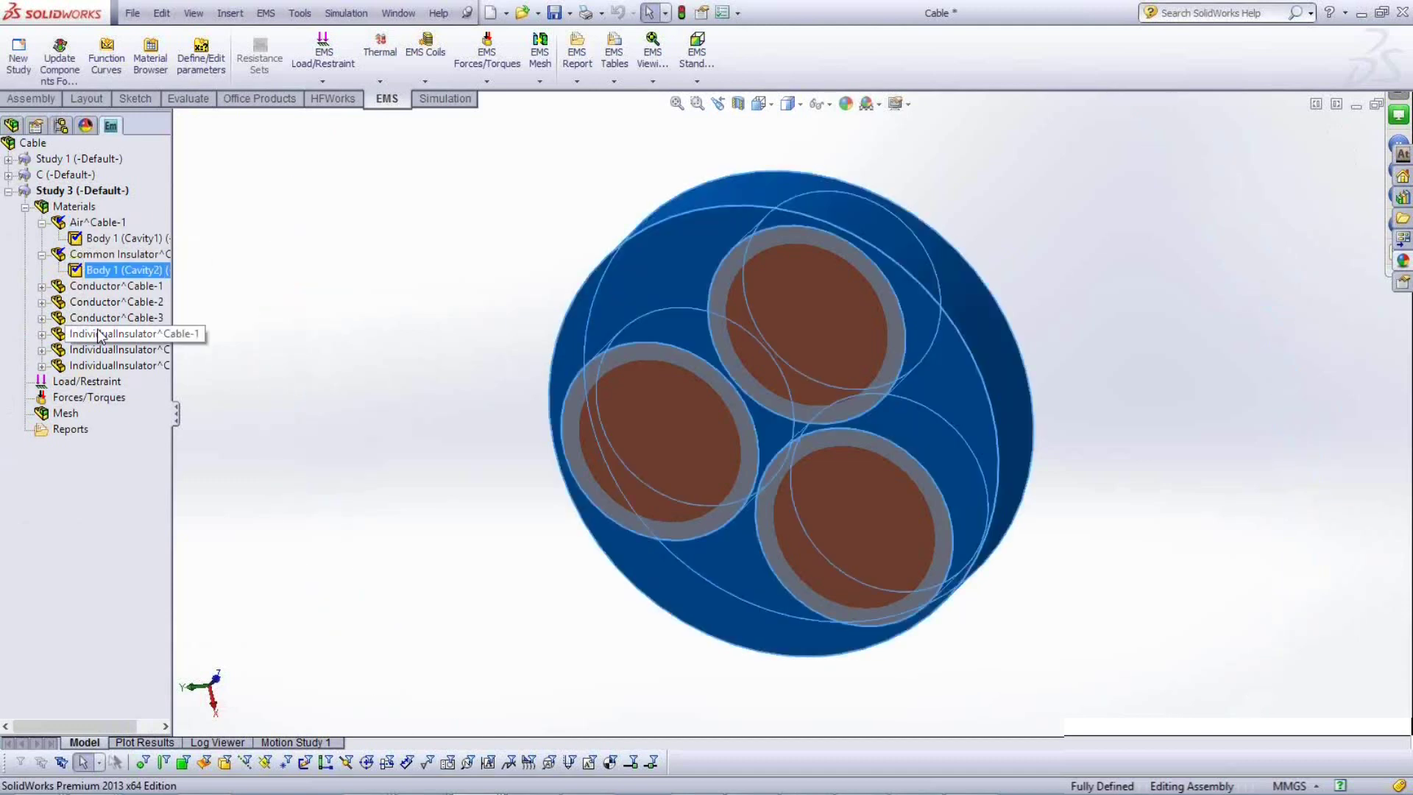
Expand Study 1's materials, widen the study tree, and copy the e3 material from Study 1 onto the Common Insulator in Study 3.
{"action": "left_click", "coordinate": [8, 160]}
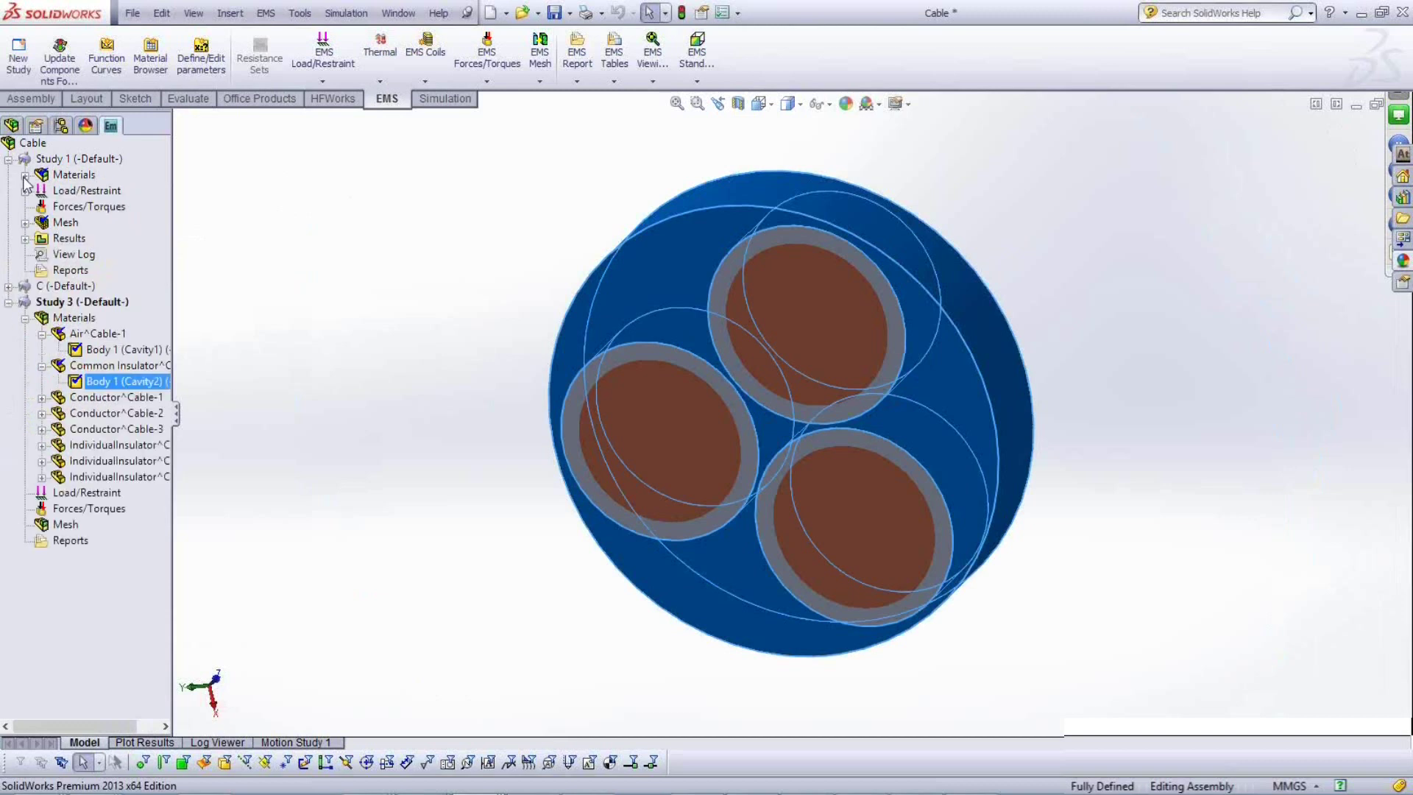
{"action": "left_click", "coordinate": [25, 176]}
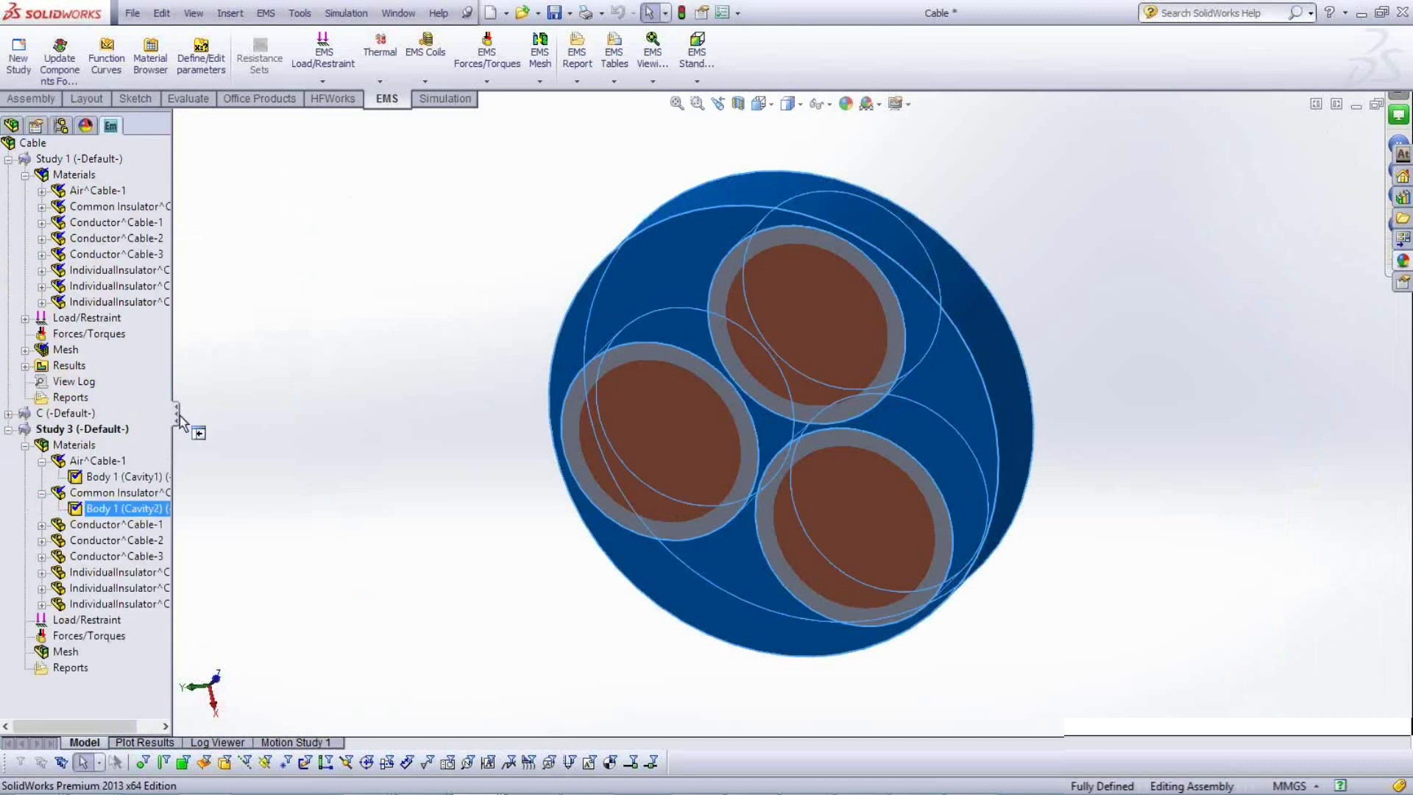
{"action": "left_click", "coordinate": [275, 413]}
{"action": "left_click_drag", "start_coordinate": [274, 412], "coordinate": [277, 413]}
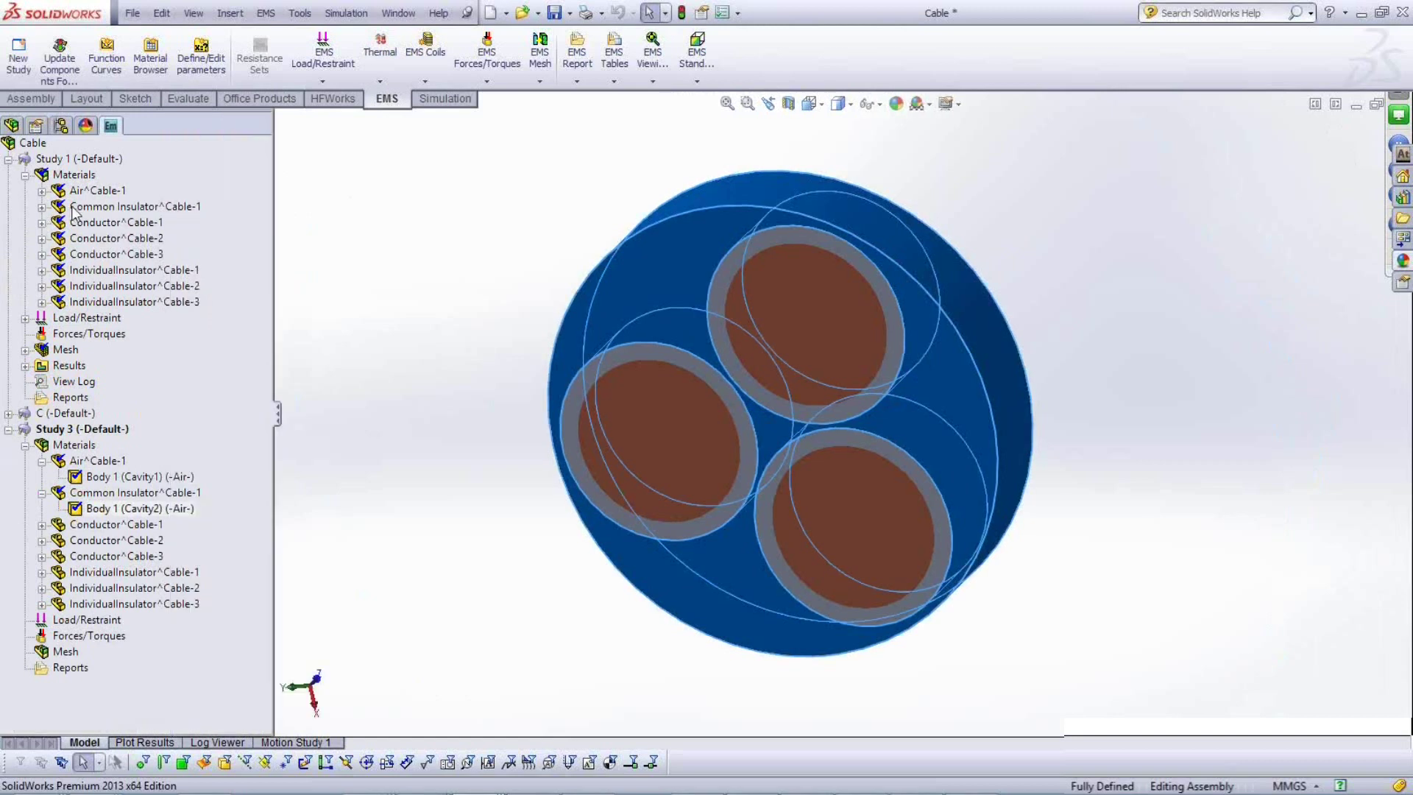
{"action": "left_click", "coordinate": [87, 239]}
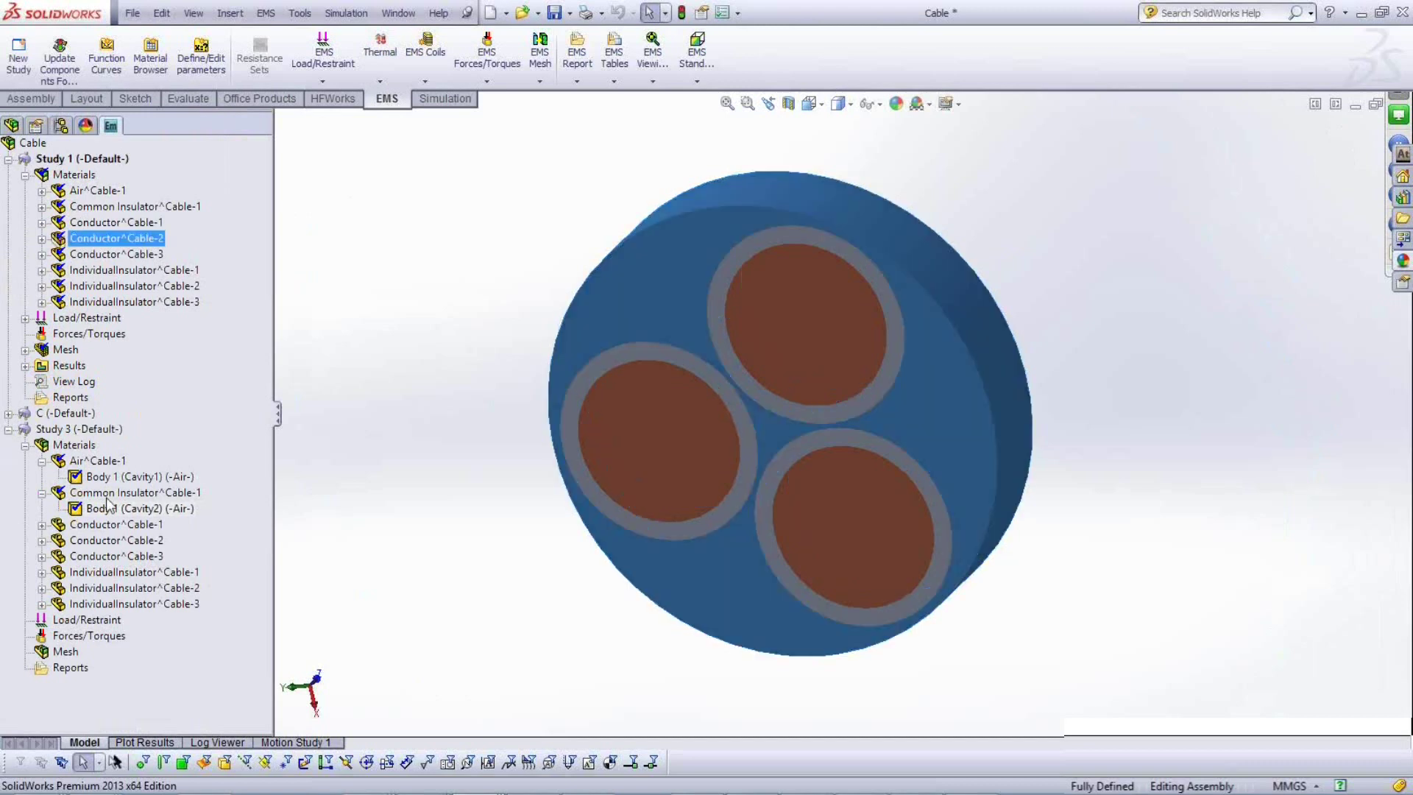
{"action": "left_click", "coordinate": [108, 494]}
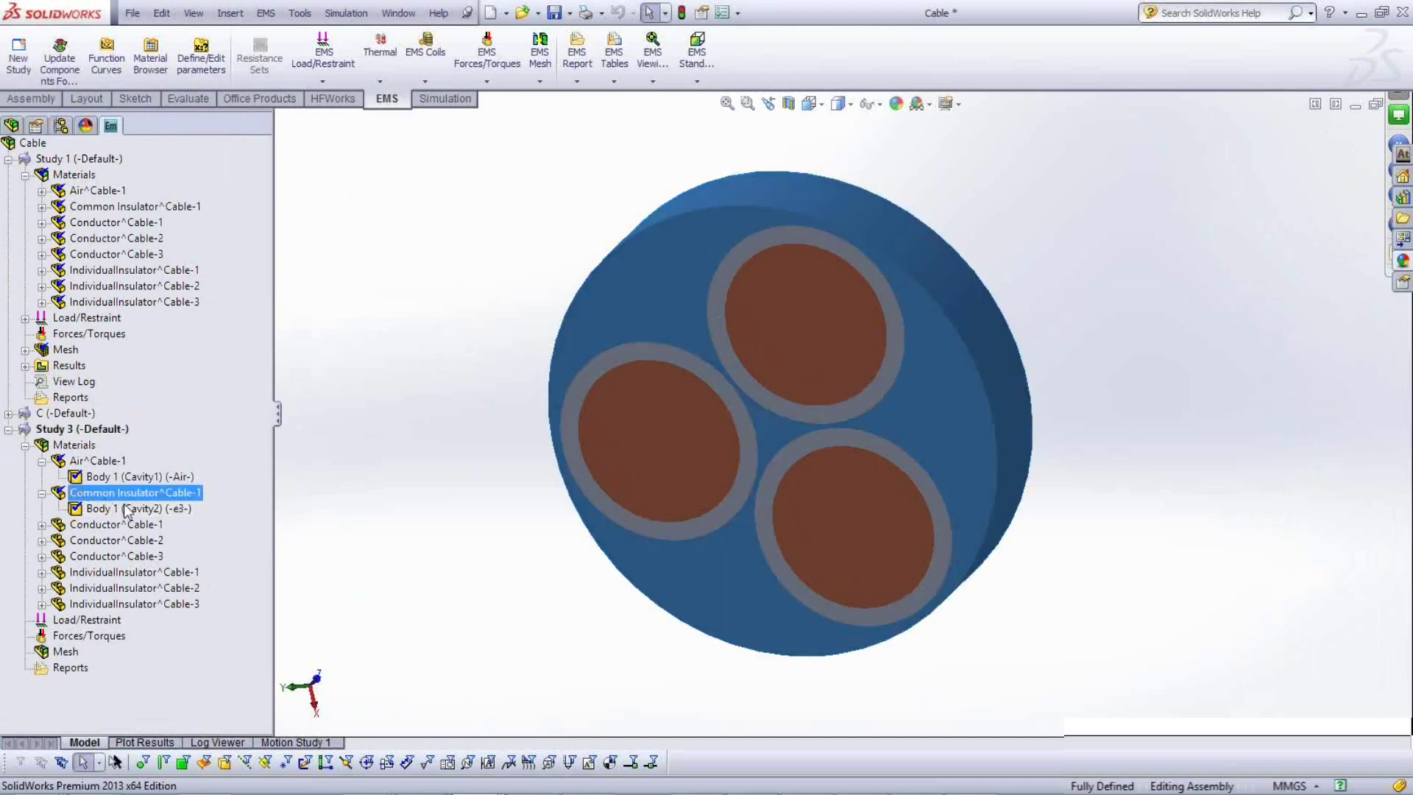
Review the material properties of the Common Insulator's body in Study 3 and close them without changes.
{"action": "mouse_move", "coordinate": [127, 511]}
{"action": "right_click", "coordinate": [145, 511]}
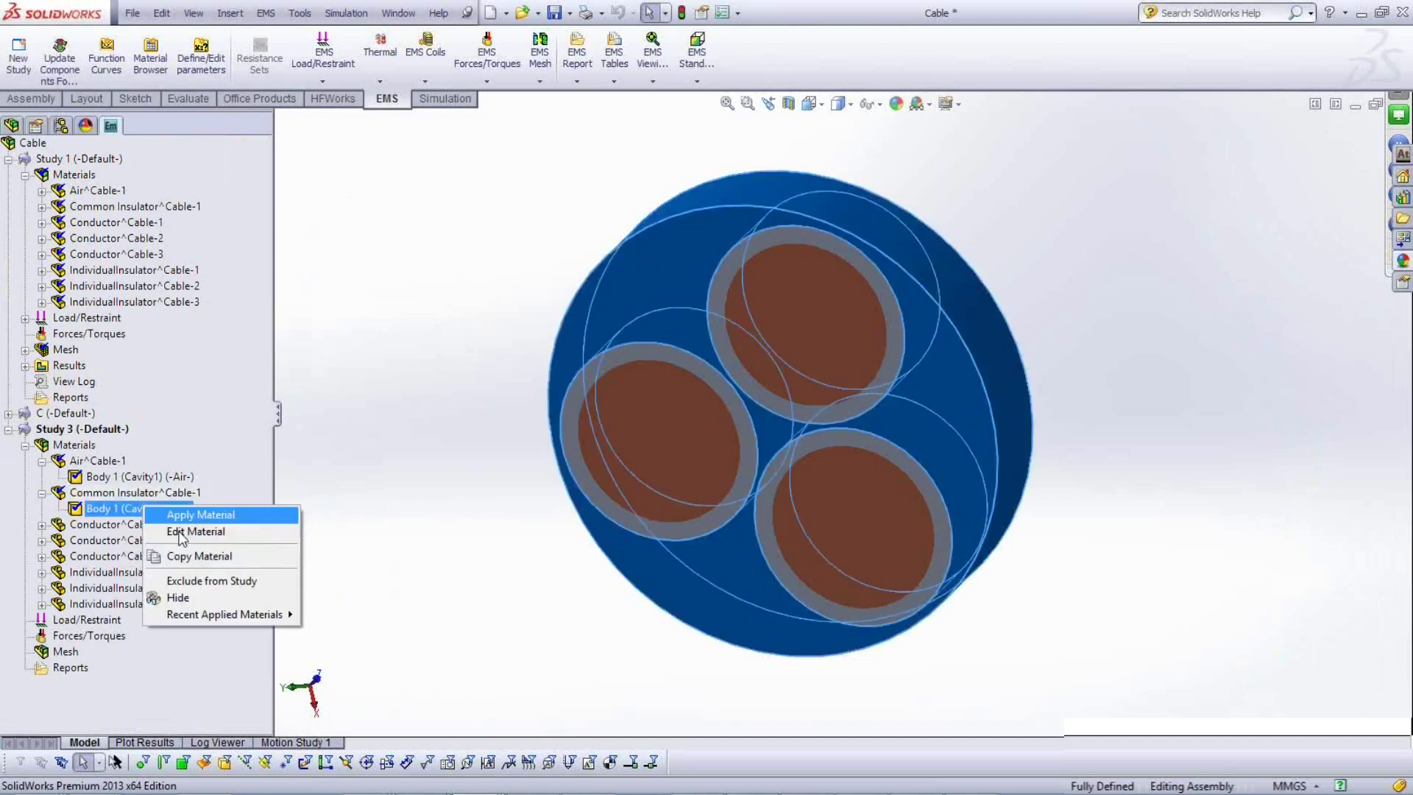
{"action": "key", "text": "Return"}
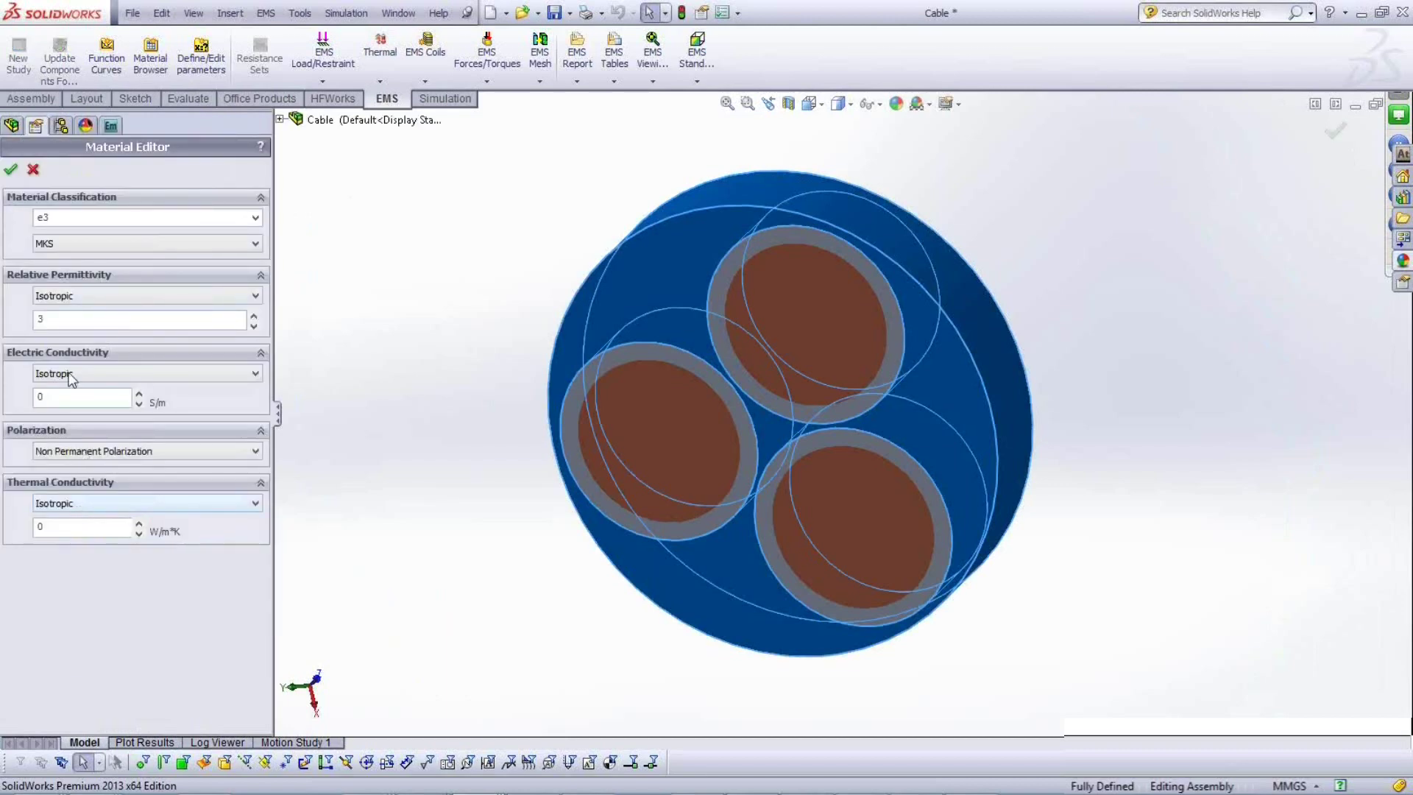
{"action": "left_click", "coordinate": [33, 170]}
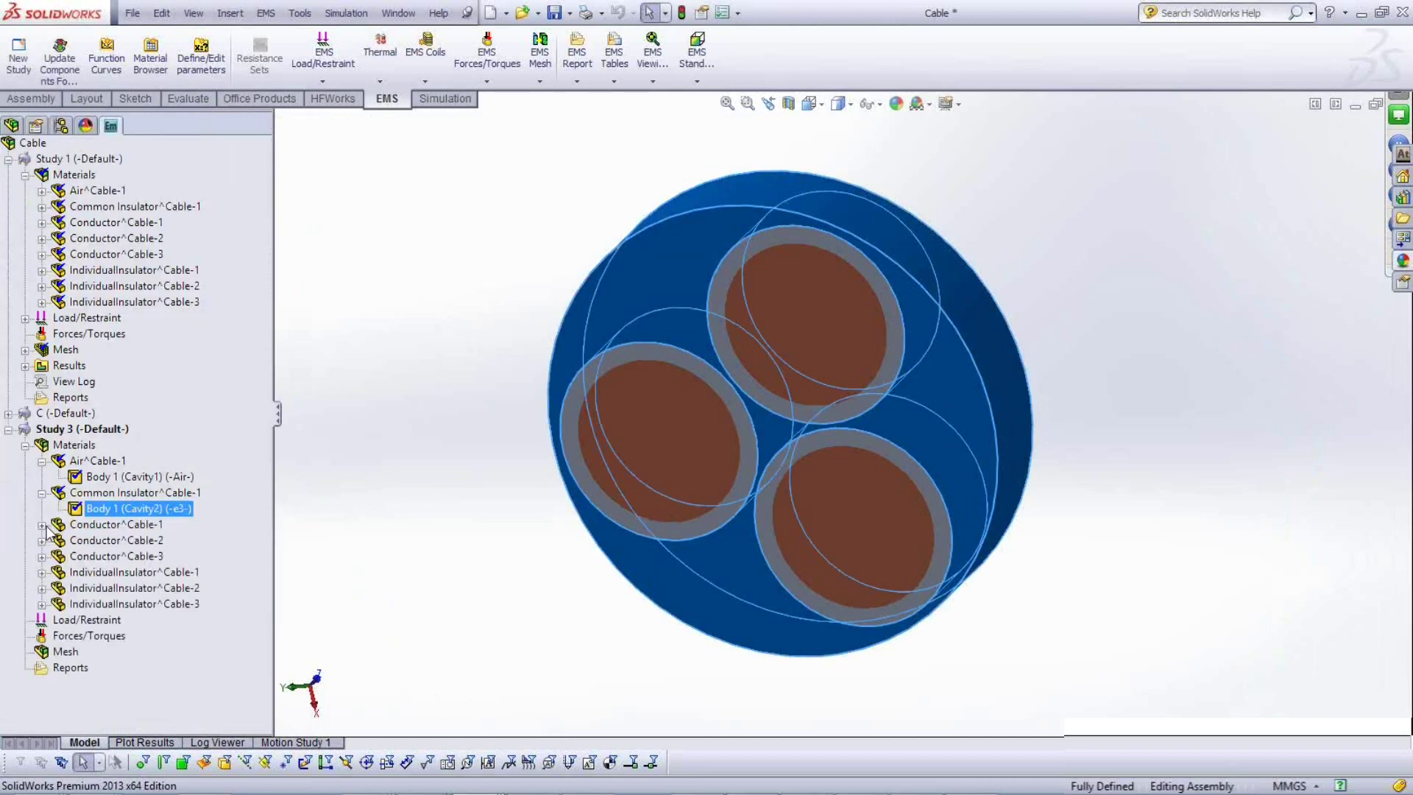
Start applying a material to the Conductor^Cable-1 body in Study 3 and create a new material library named mylibrary on the Desktop.
{"action": "left_click", "coordinate": [42, 525]}
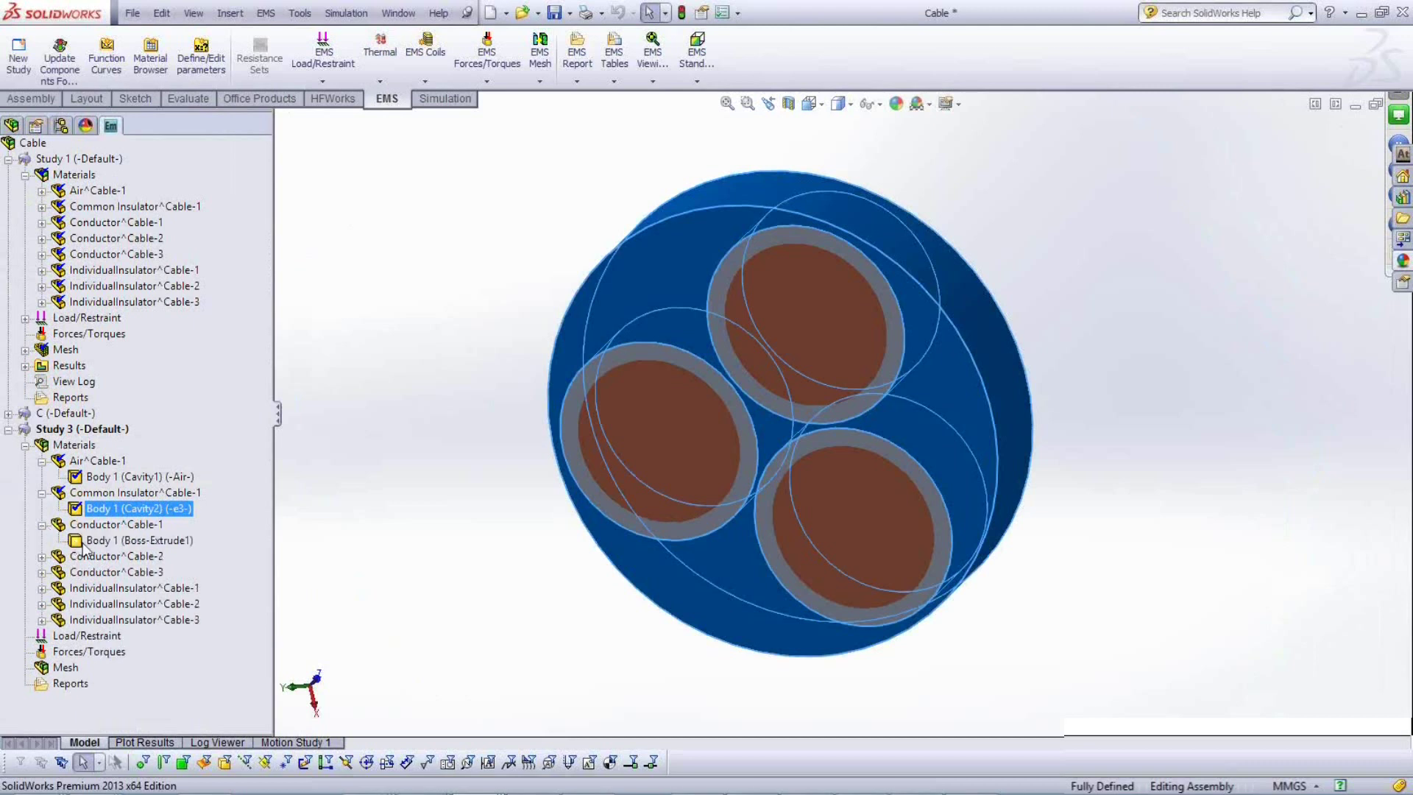
{"action": "right_click", "coordinate": [82, 543]}
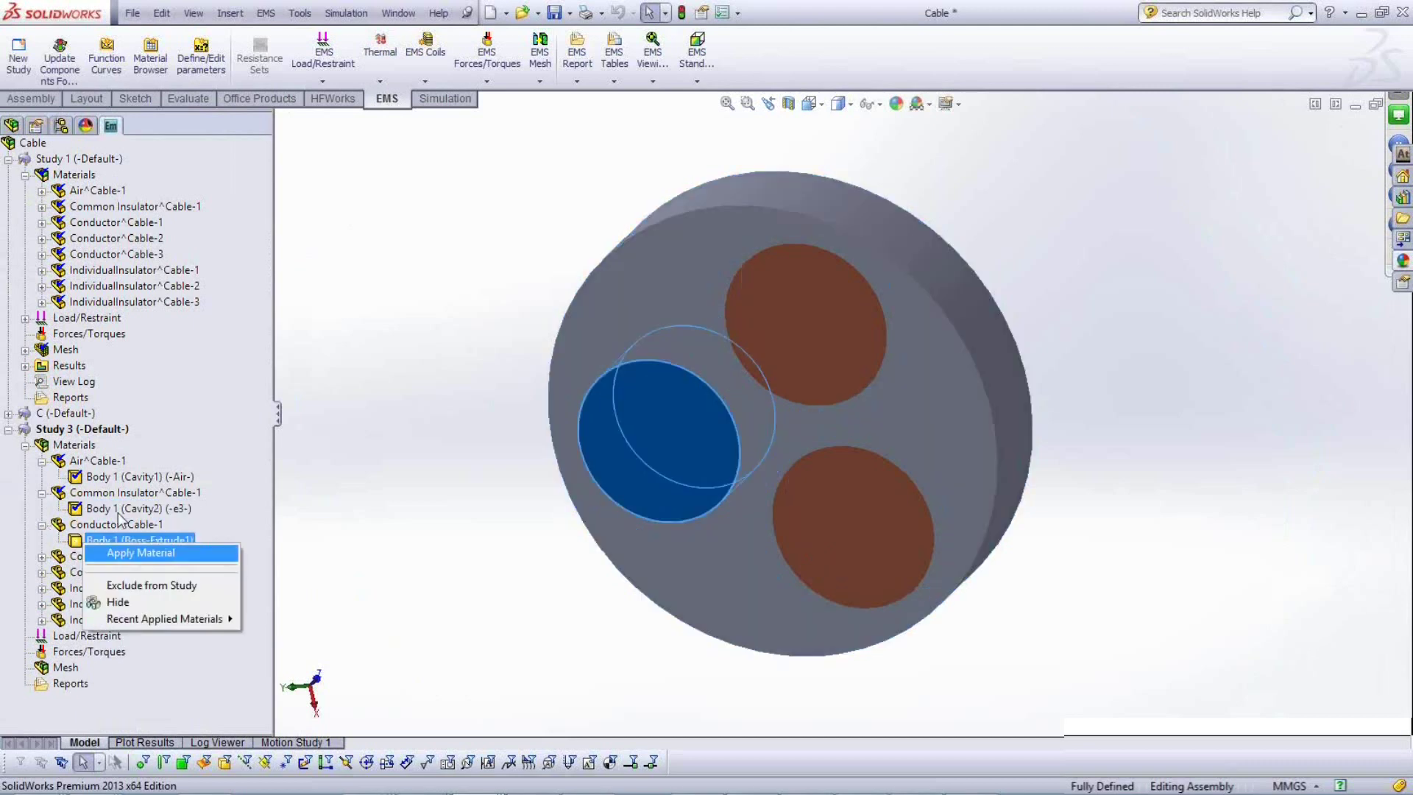
{"action": "left_click", "coordinate": [140, 552]}
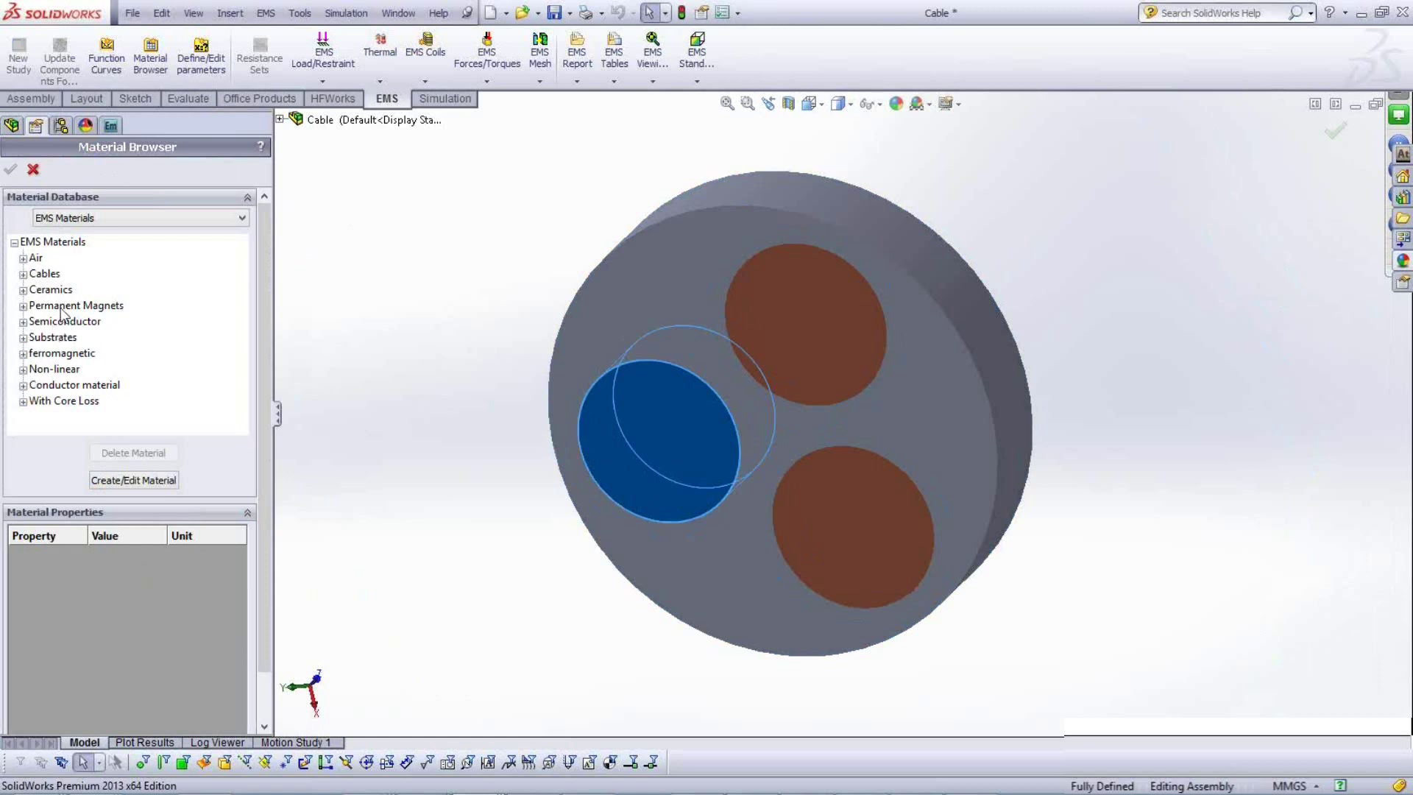
{"action": "left_click", "coordinate": [242, 218]}
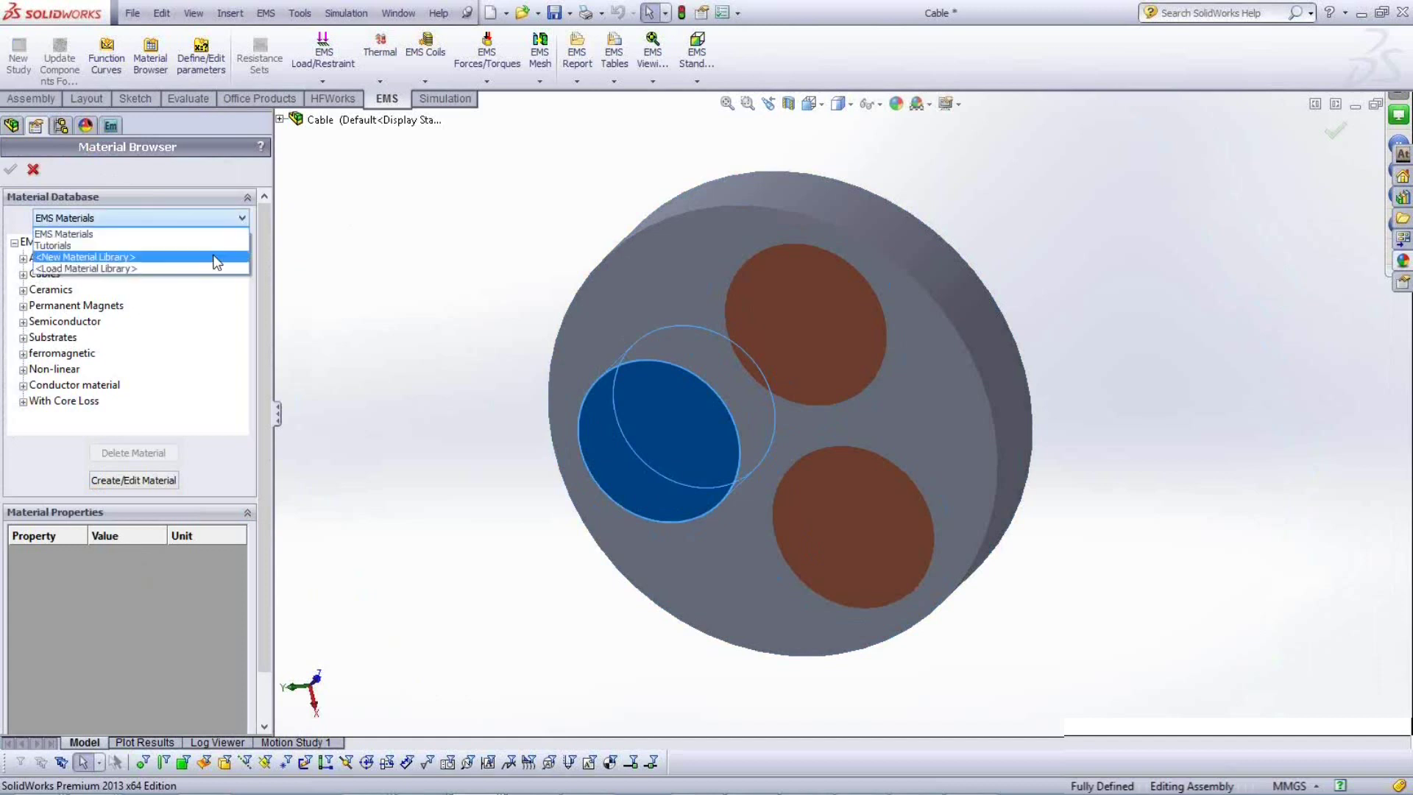
{"action": "left_click", "coordinate": [219, 262]}
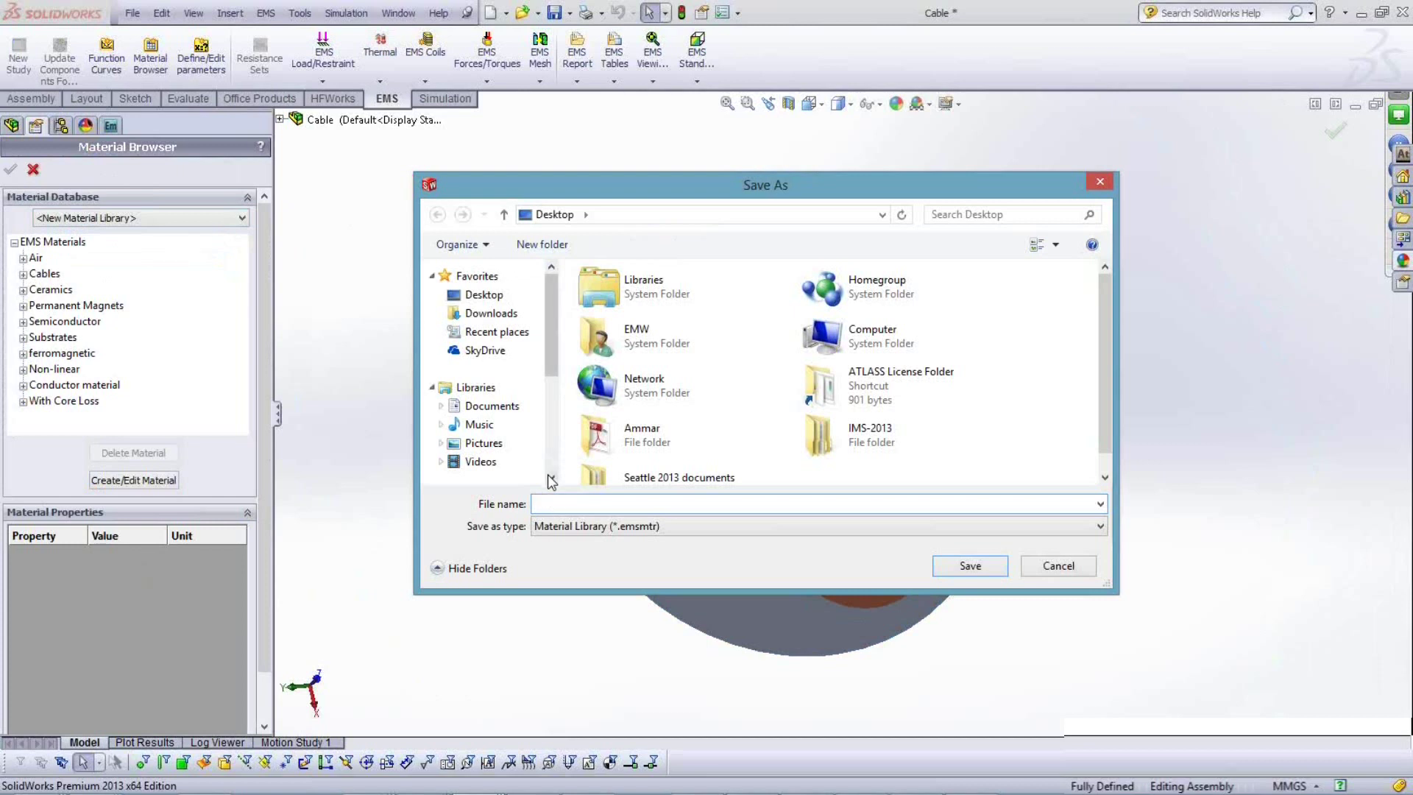
{"action": "type", "text": "my"}
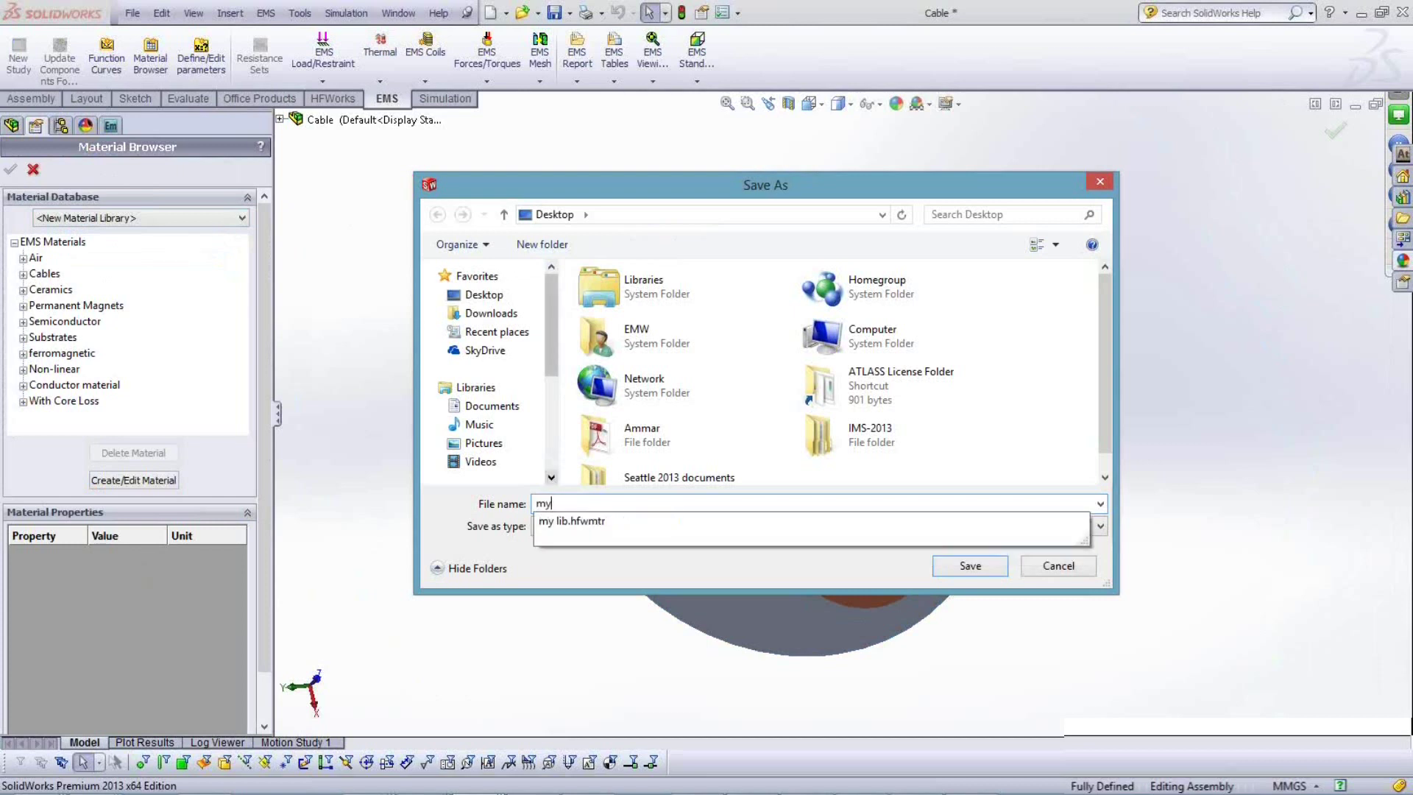
{"action": "type", "text": "librar"}
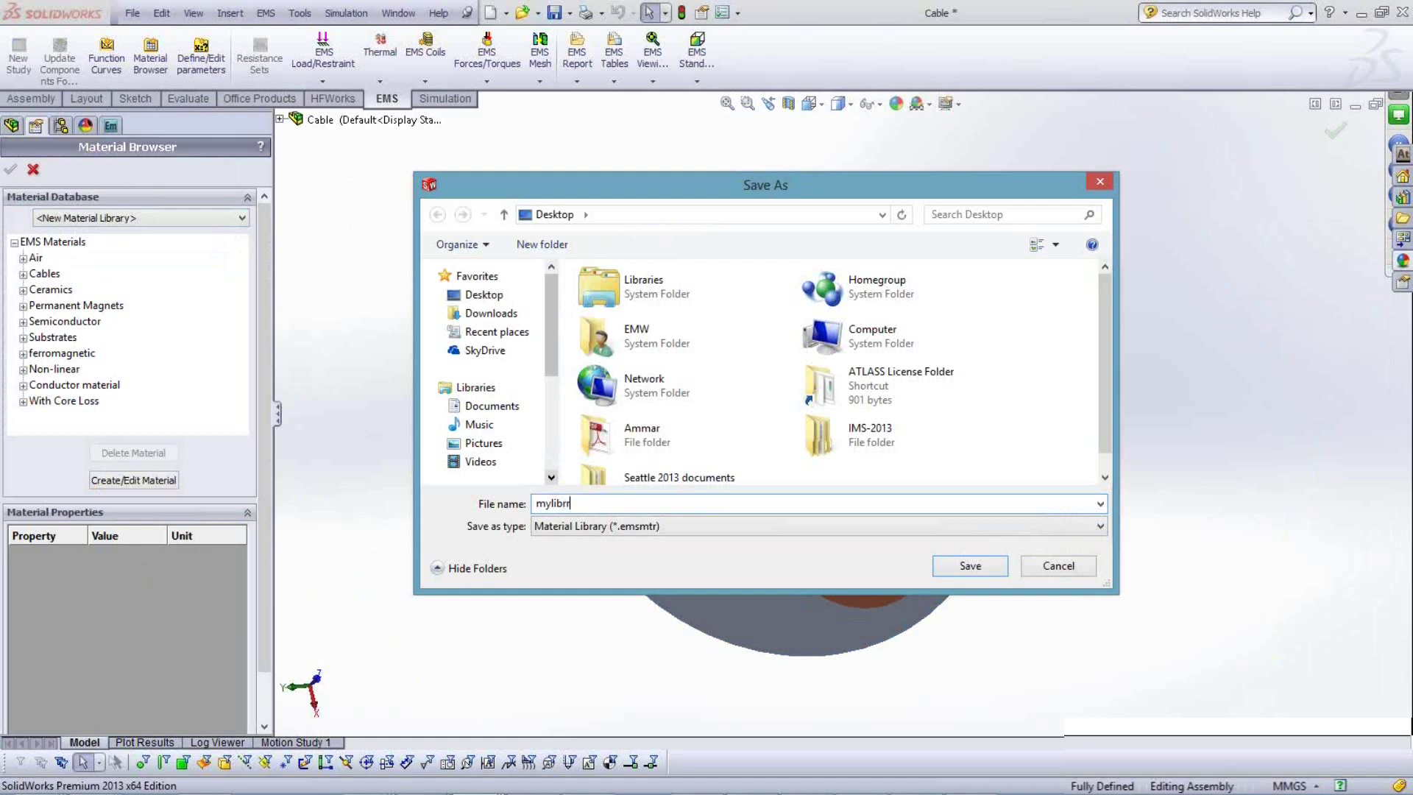
{"action": "type", "text": "y"}
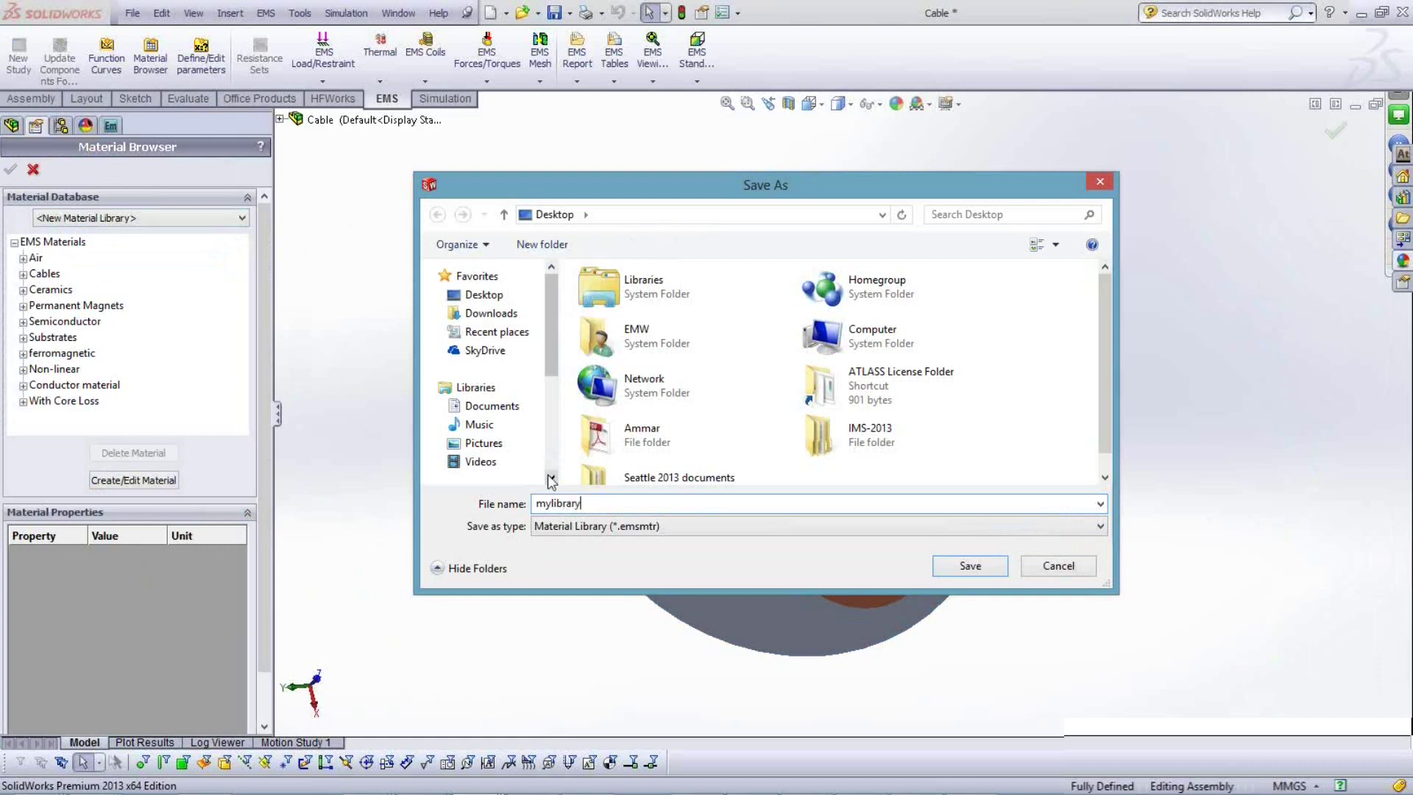
{"action": "key", "text": "Return"}
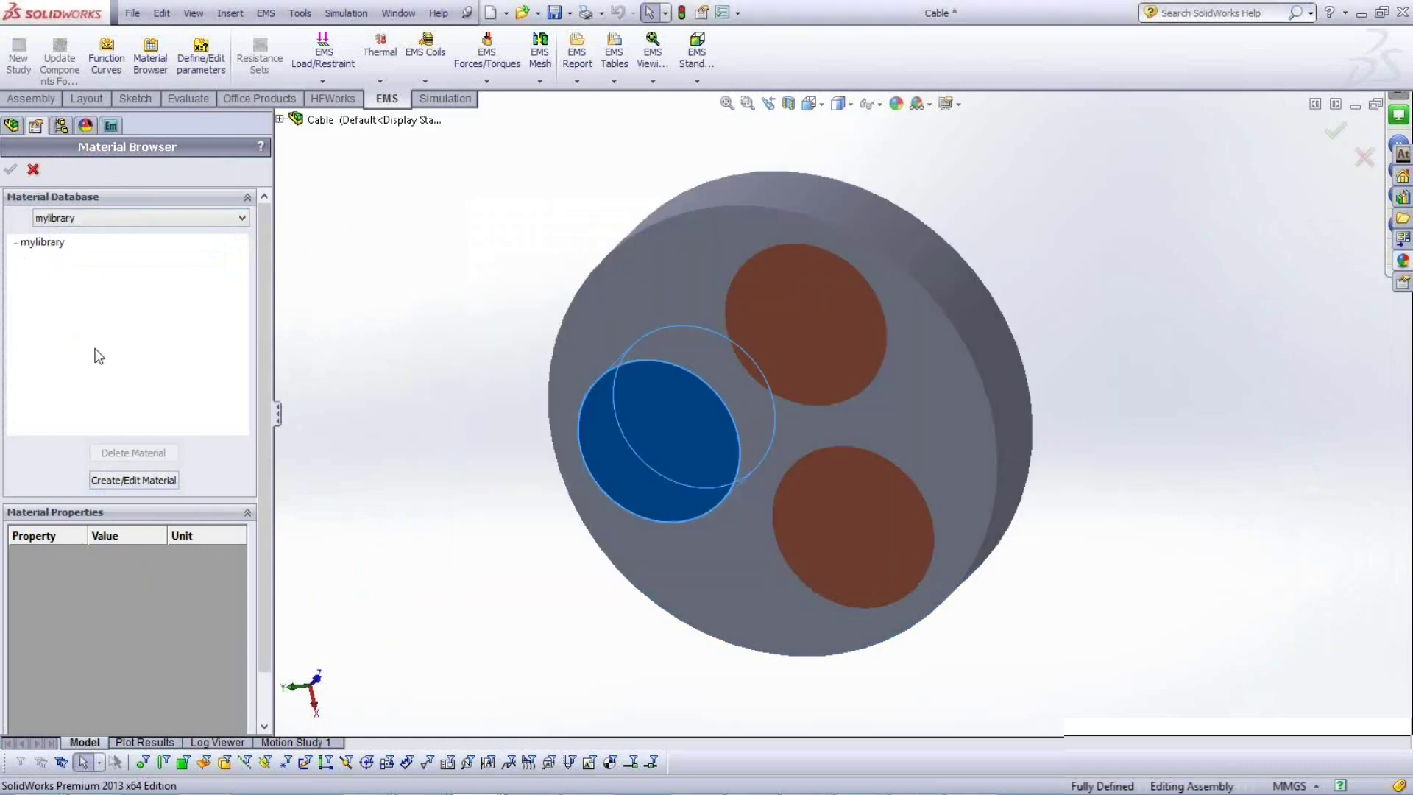
Create a new material named mat1 in a group named group1 of the mylibrary database.
{"action": "left_click", "coordinate": [162, 483]}
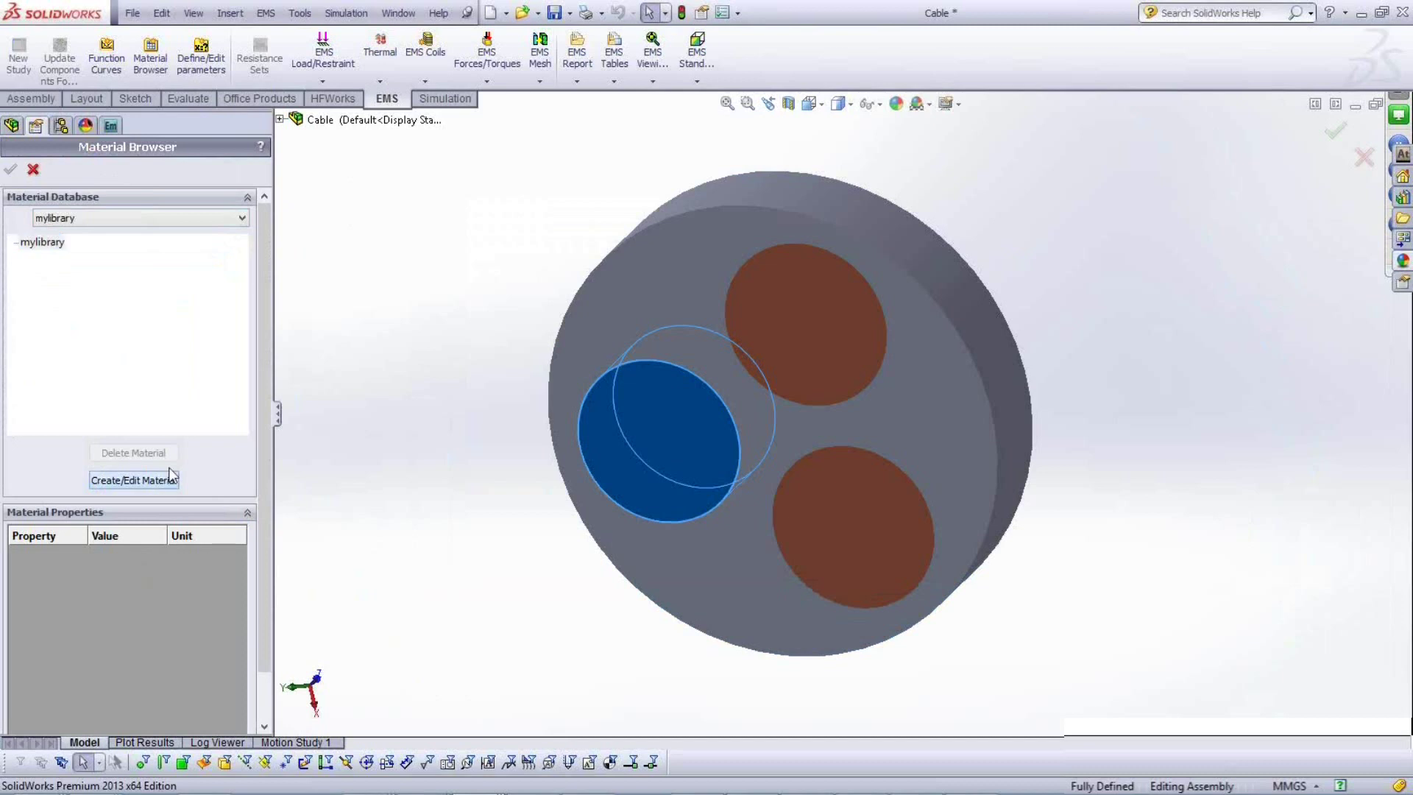
{"action": "left_click", "coordinate": [158, 241]}
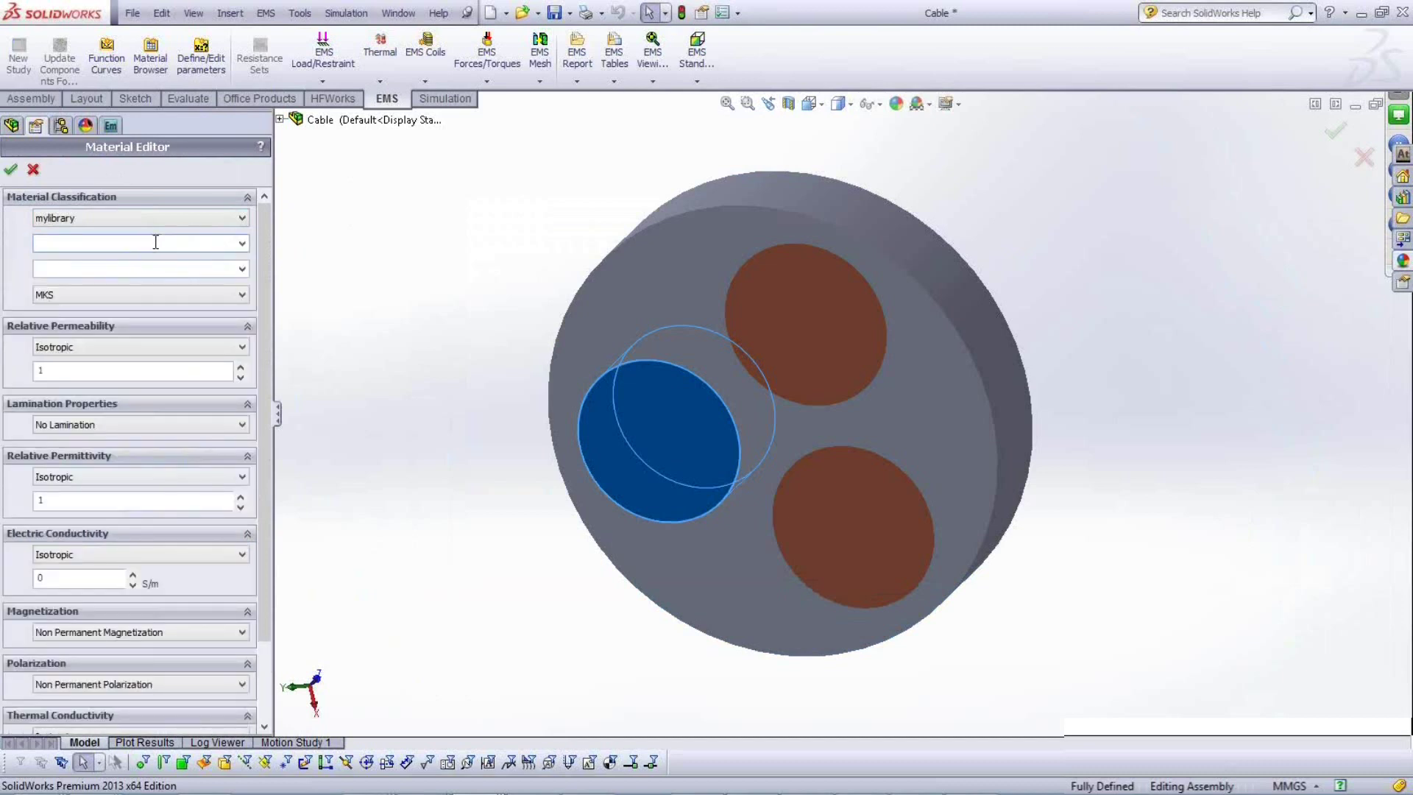
{"action": "type", "text": "gru"}
{"action": "key", "text": "BackSpace"}
{"action": "type", "text": "oup1"}
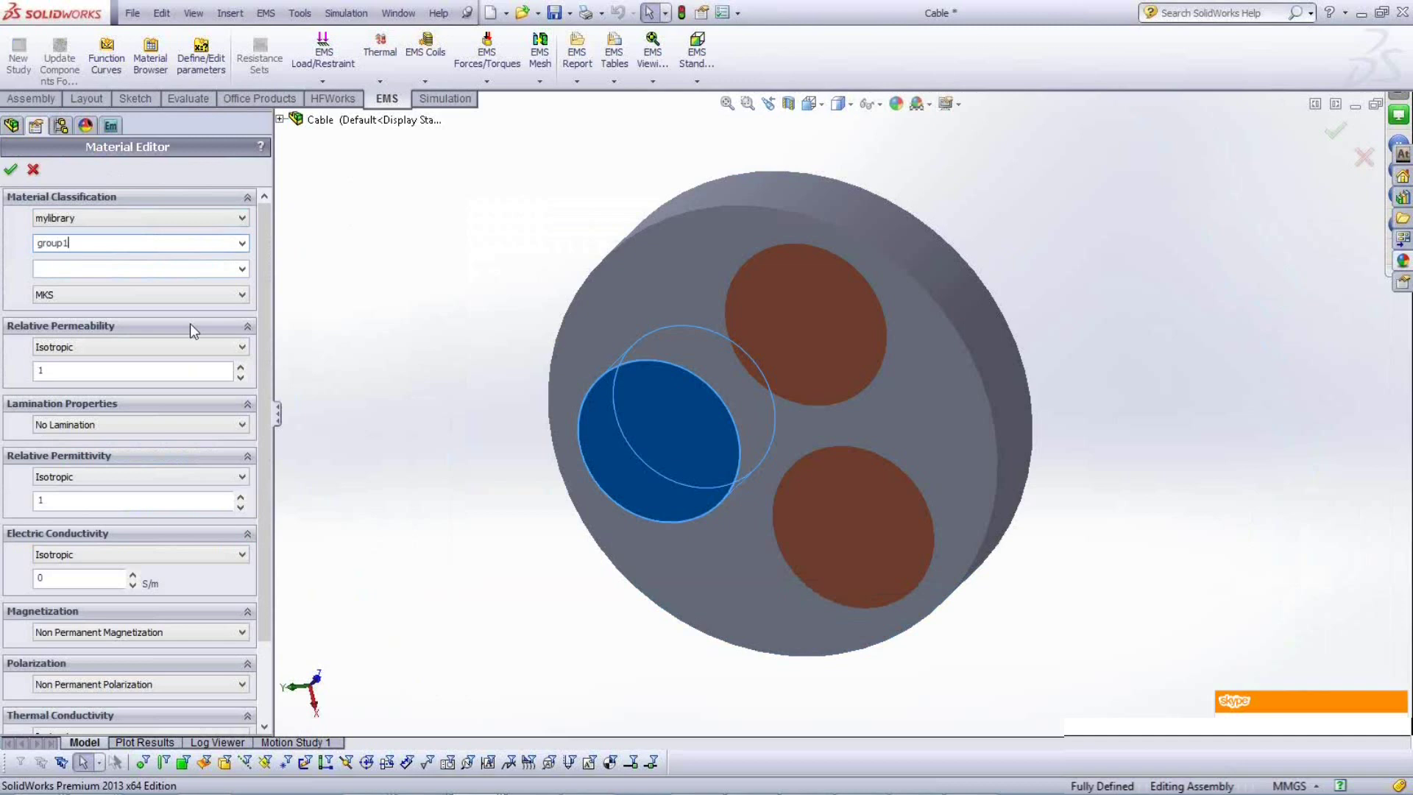
{"action": "left_click", "coordinate": [149, 266]}
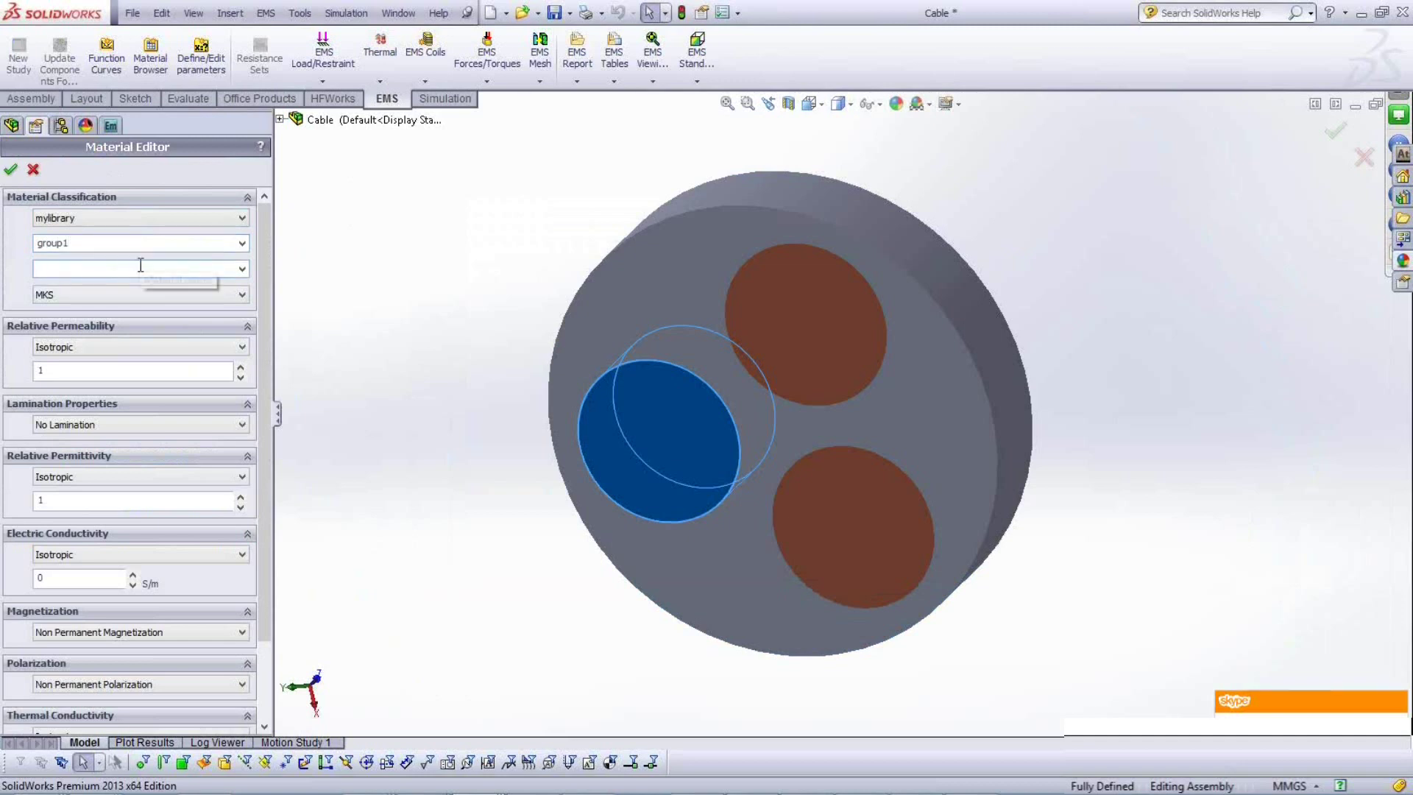
{"action": "type", "text": "mat1"}
Set the relative permittivity of mat1 to 2.35 and accept the material definition.
{"action": "left_click", "coordinate": [91, 499]}
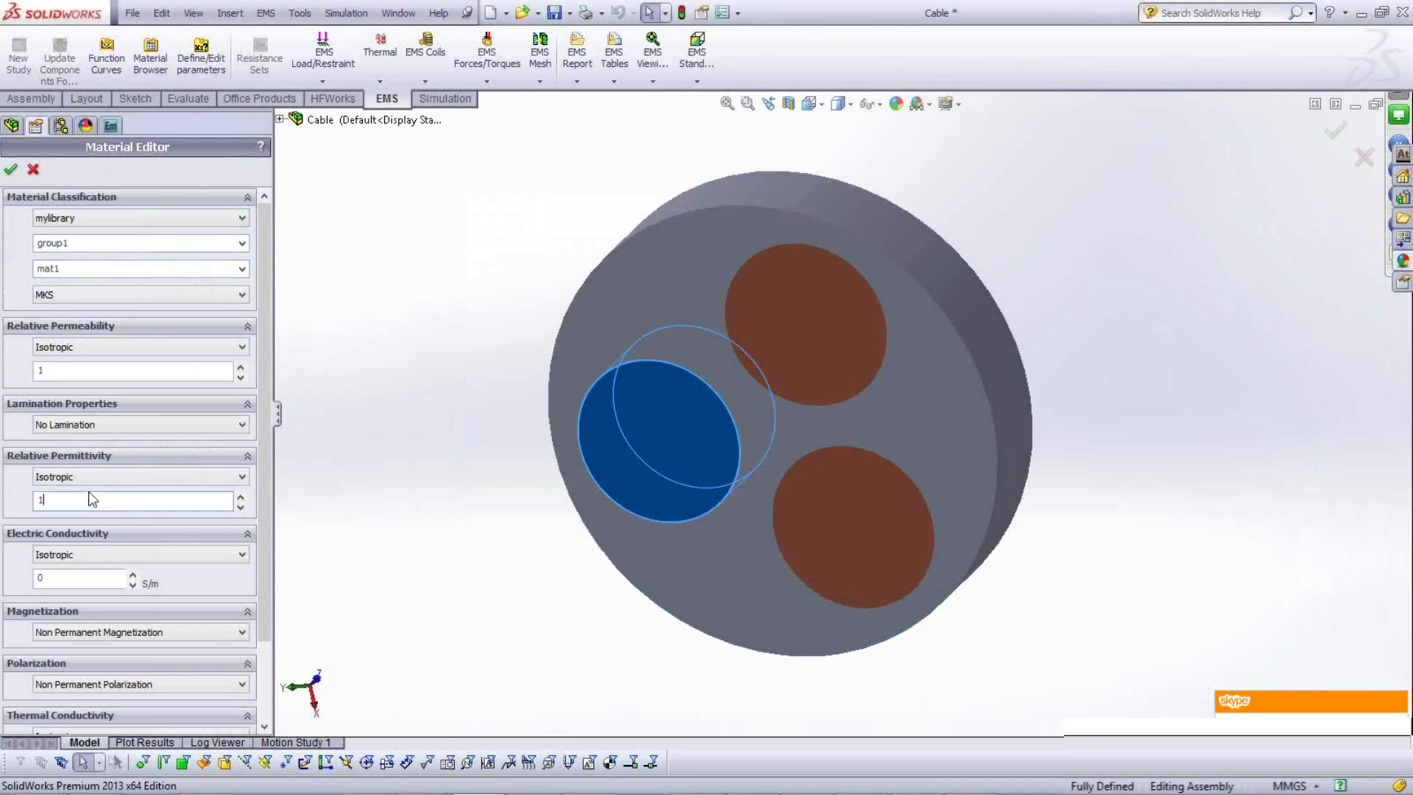
{"action": "key", "text": "BackSpace"}
{"action": "type", "text": "2.35"}
{"action": "scroll", "coordinate": [77, 605], "scroll_direction": "down", "scroll_amount": 2}
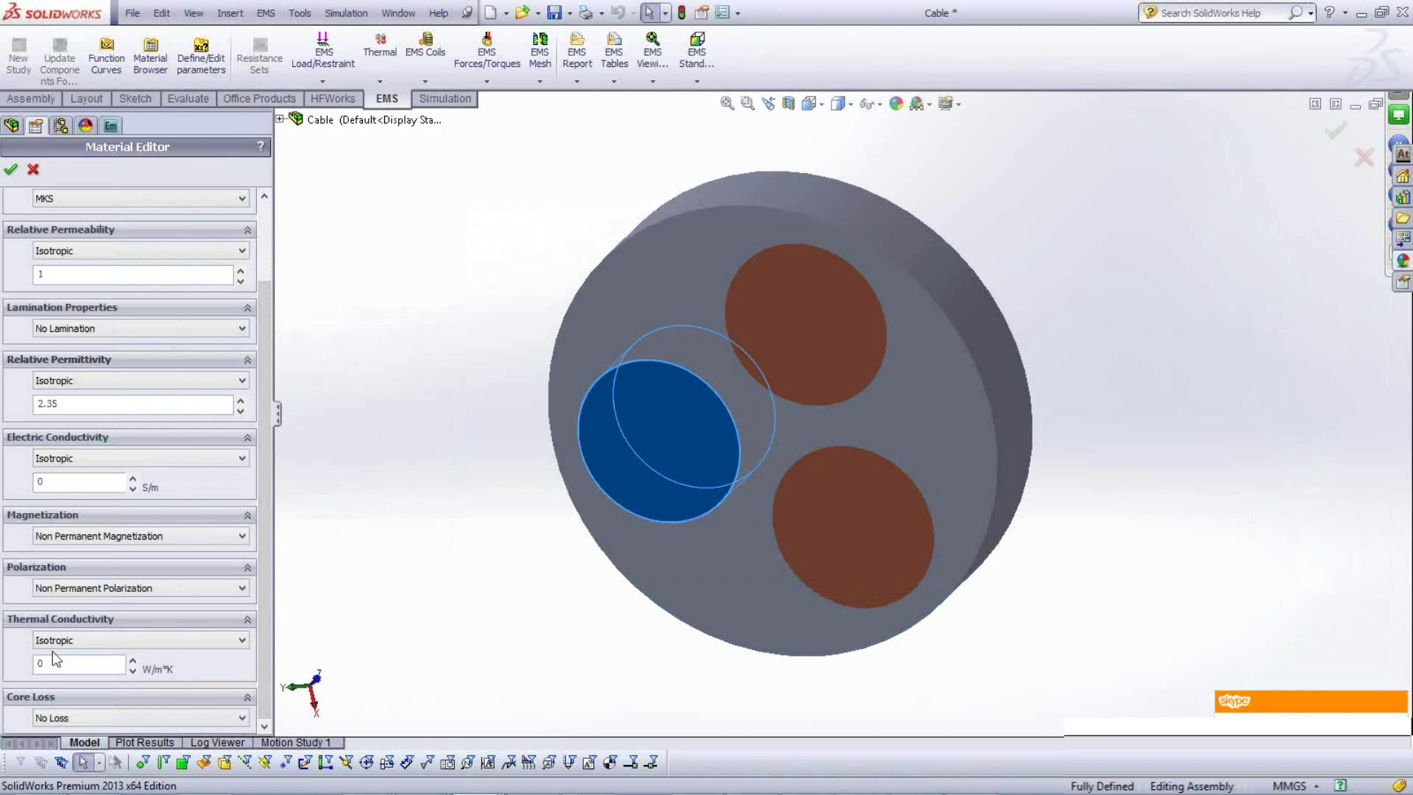
{"action": "left_click", "coordinate": [15, 172]}
Apply mat1 to the Conductor^Cable-1 body in Study 3 and save the changes to mylibrary.
{"action": "left_click", "coordinate": [60, 274]}
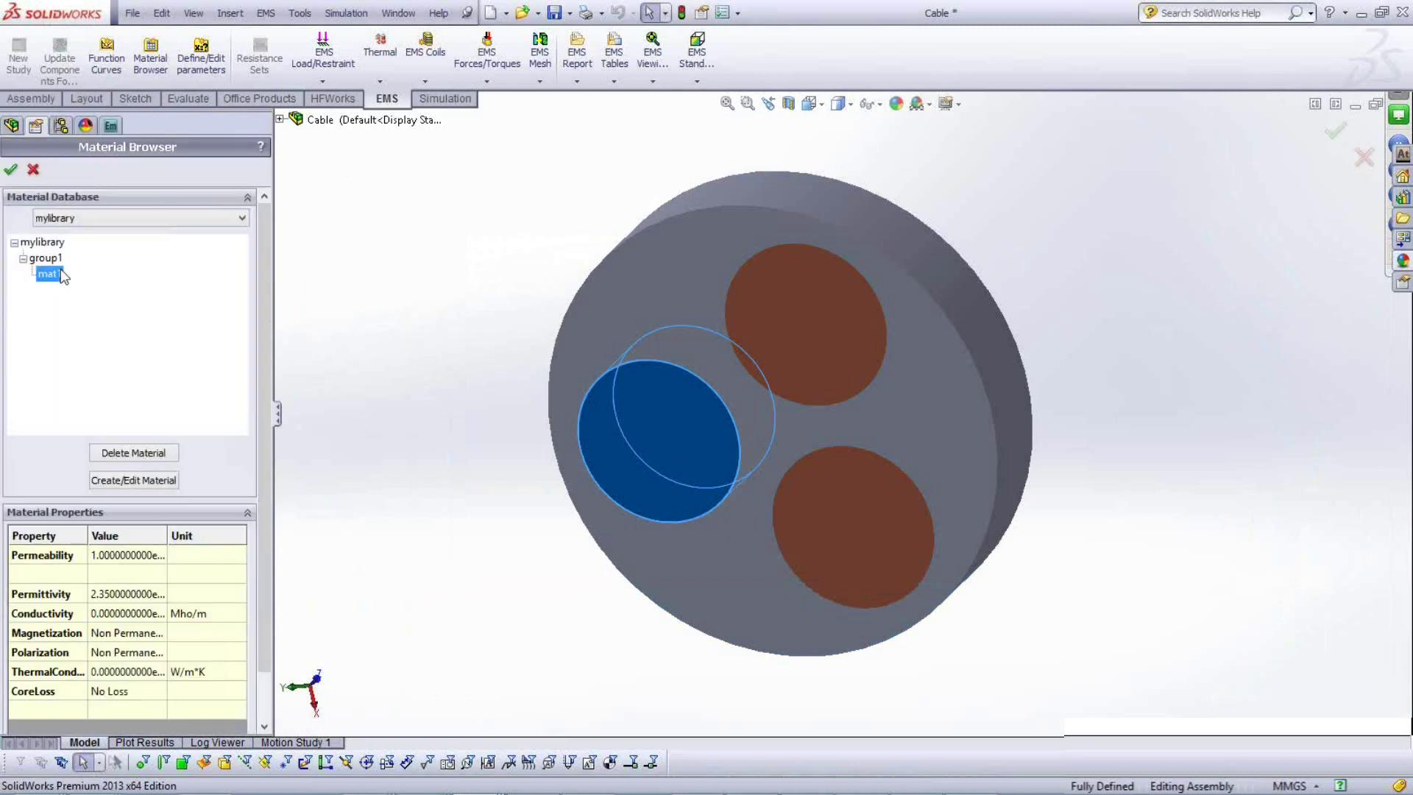
{"action": "left_click", "coordinate": [12, 170]}
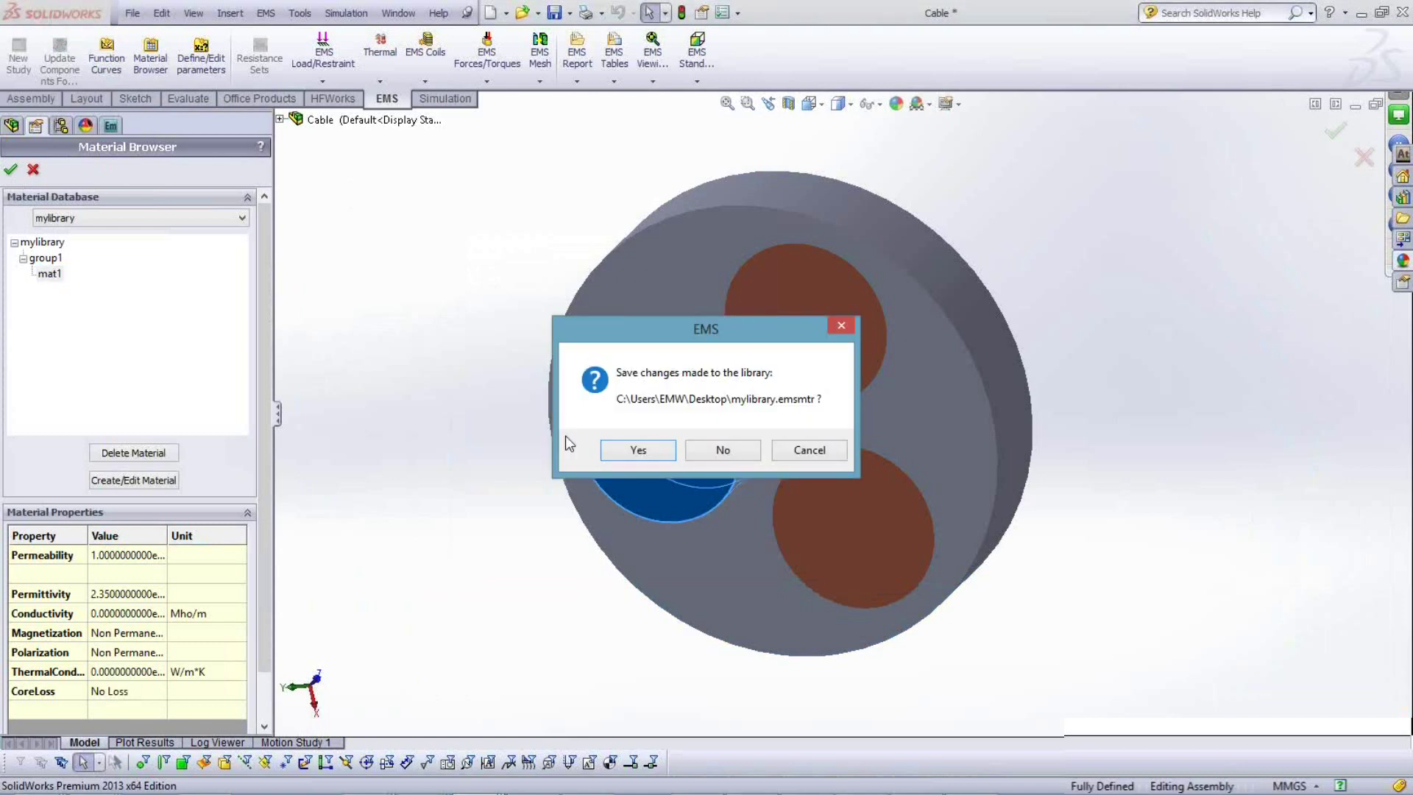
{"action": "left_click", "coordinate": [629, 449]}
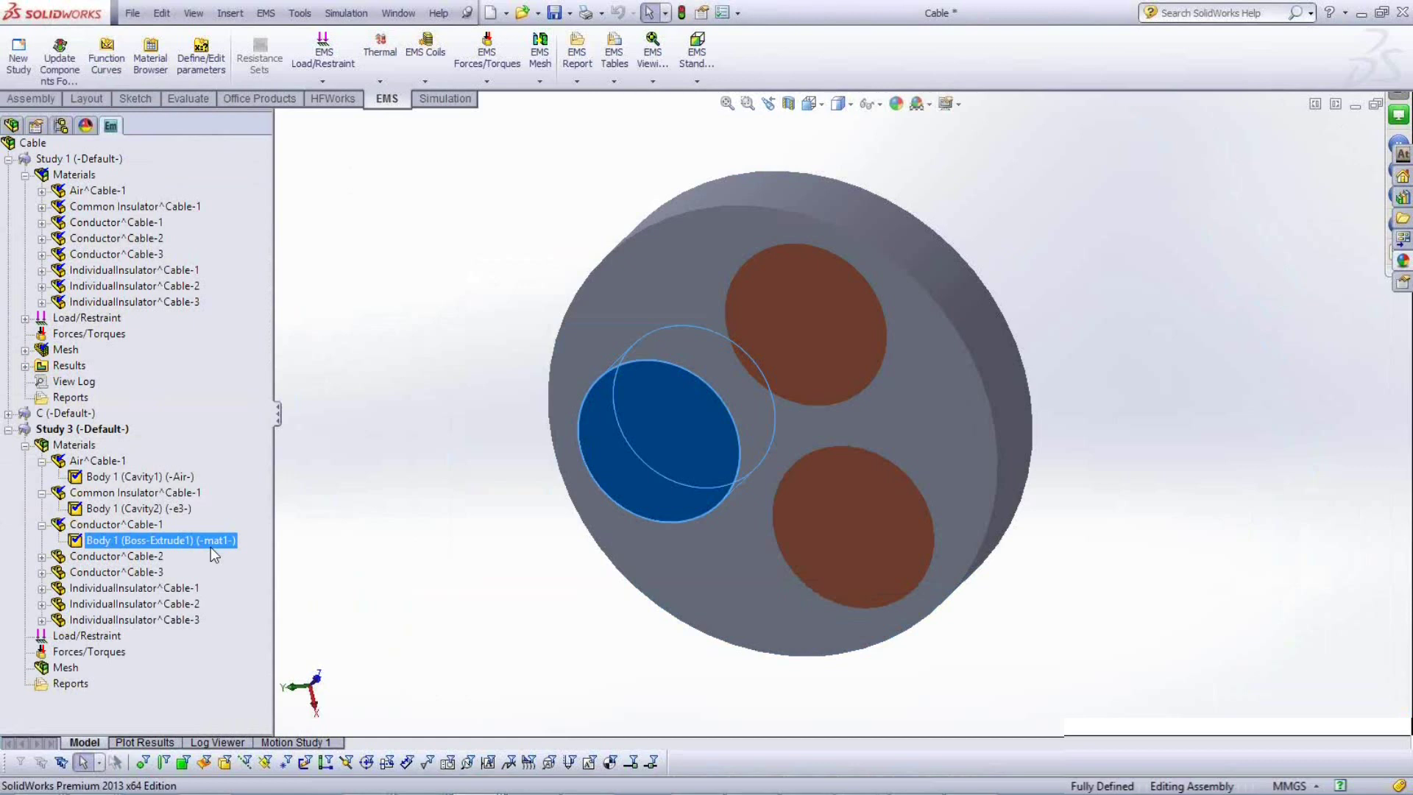
Review the materials assigned to the bodies of the three conductors in Study 1.
{"action": "left_click", "coordinate": [41, 223]}
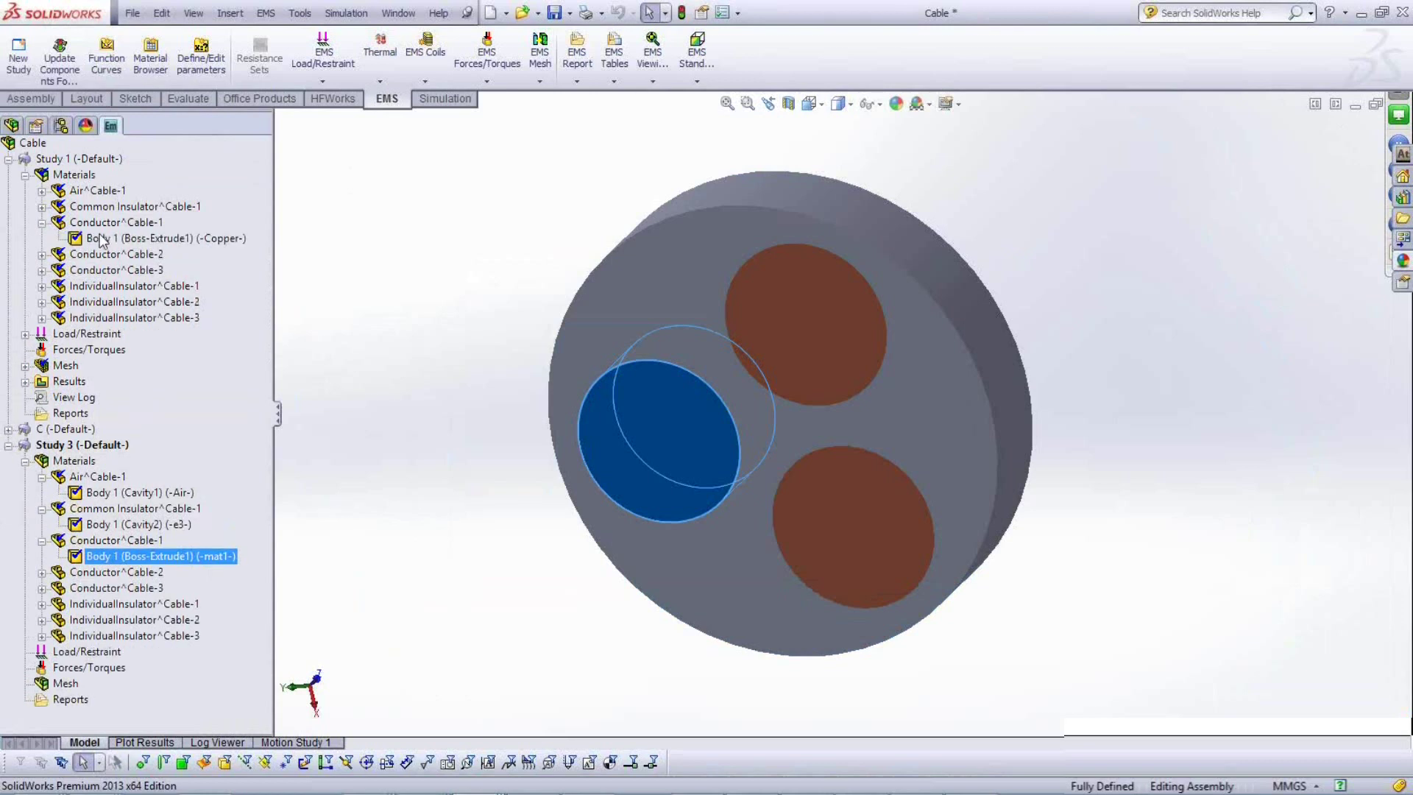
{"action": "left_click", "coordinate": [103, 240]}
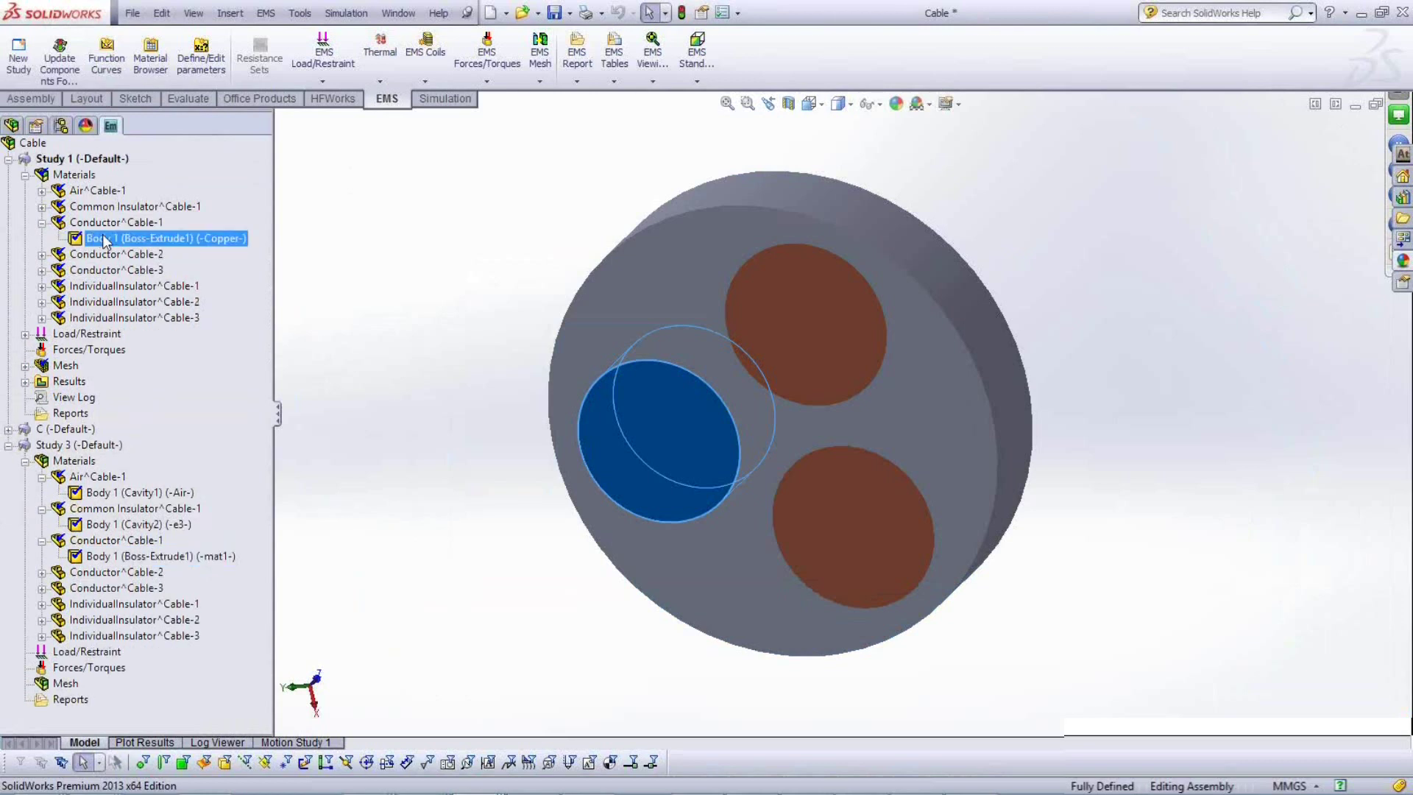
{"action": "left_click", "coordinate": [42, 255]}
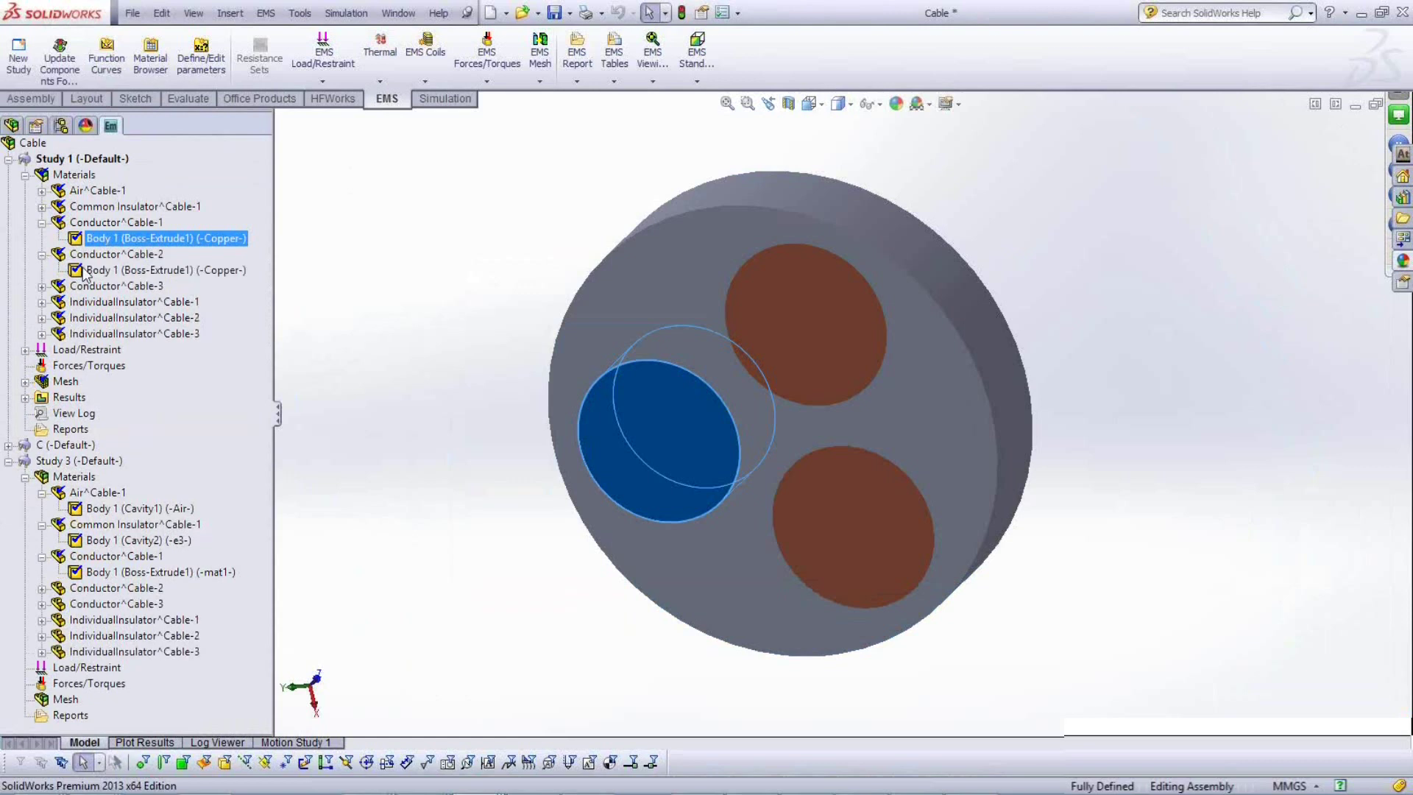
{"action": "left_click", "coordinate": [87, 271]}
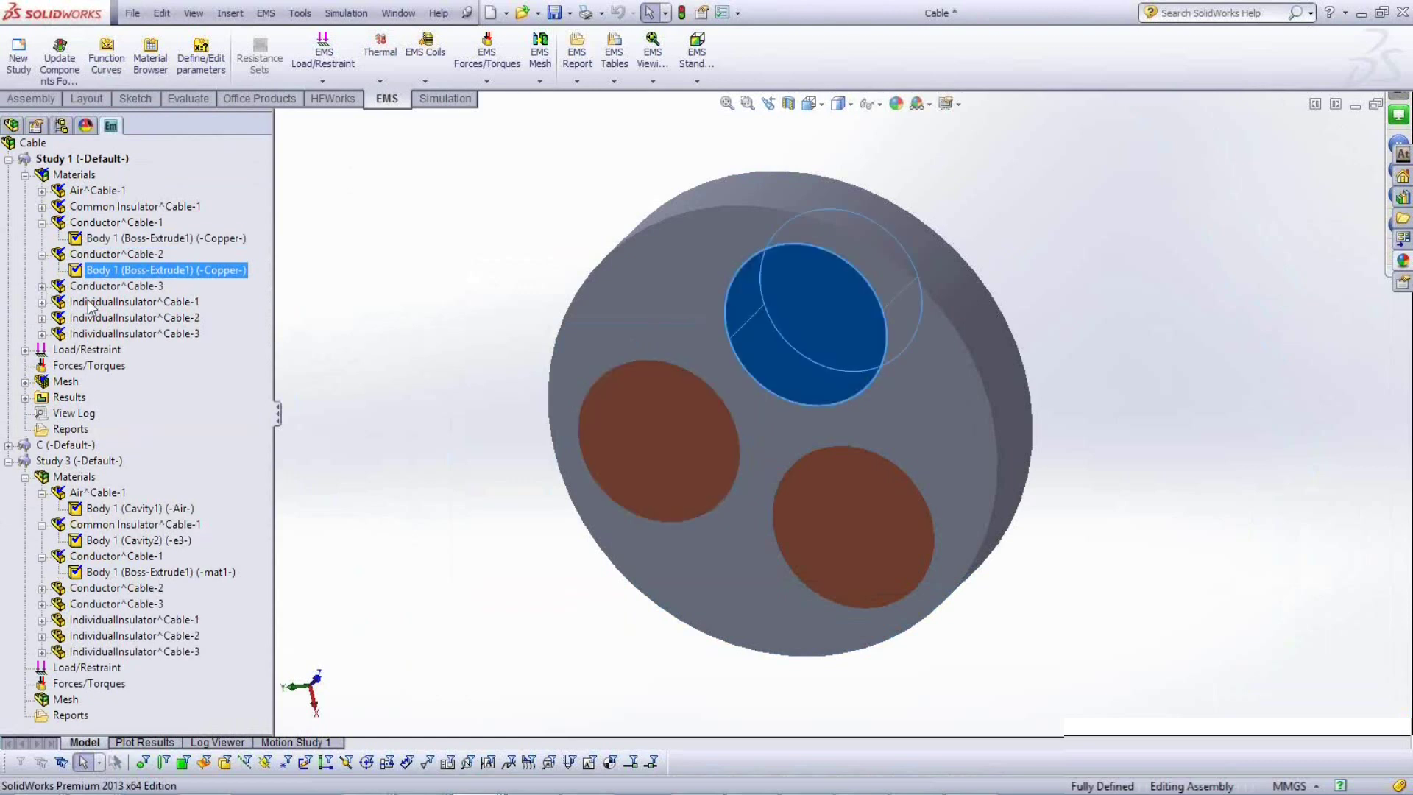
{"action": "left_click", "coordinate": [42, 286]}
{"action": "left_click", "coordinate": [89, 303]}
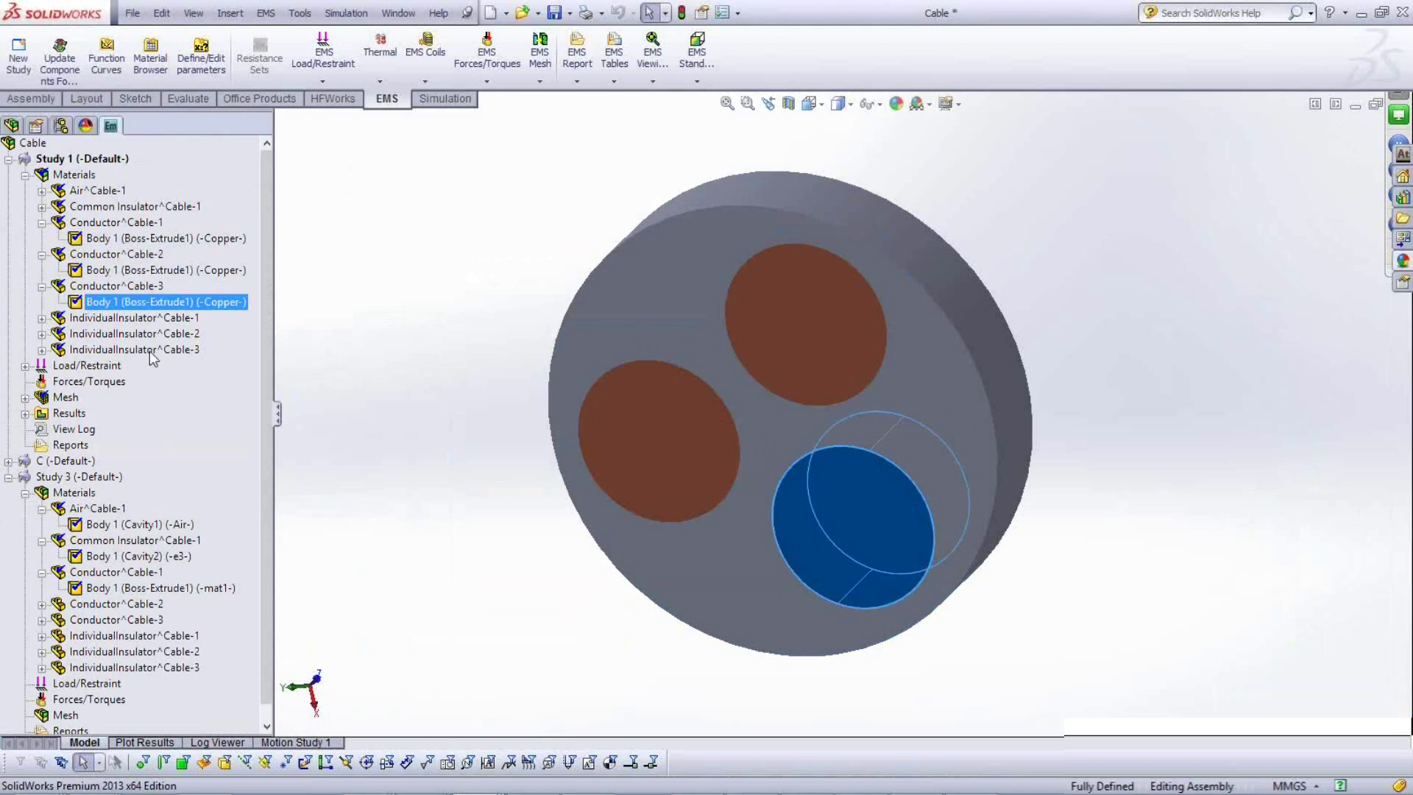
Review the materials assigned to the three individual insulators in Study 1, including the material properties of the first one.
{"action": "left_click", "coordinate": [42, 318]}
{"action": "left_click", "coordinate": [155, 334]}
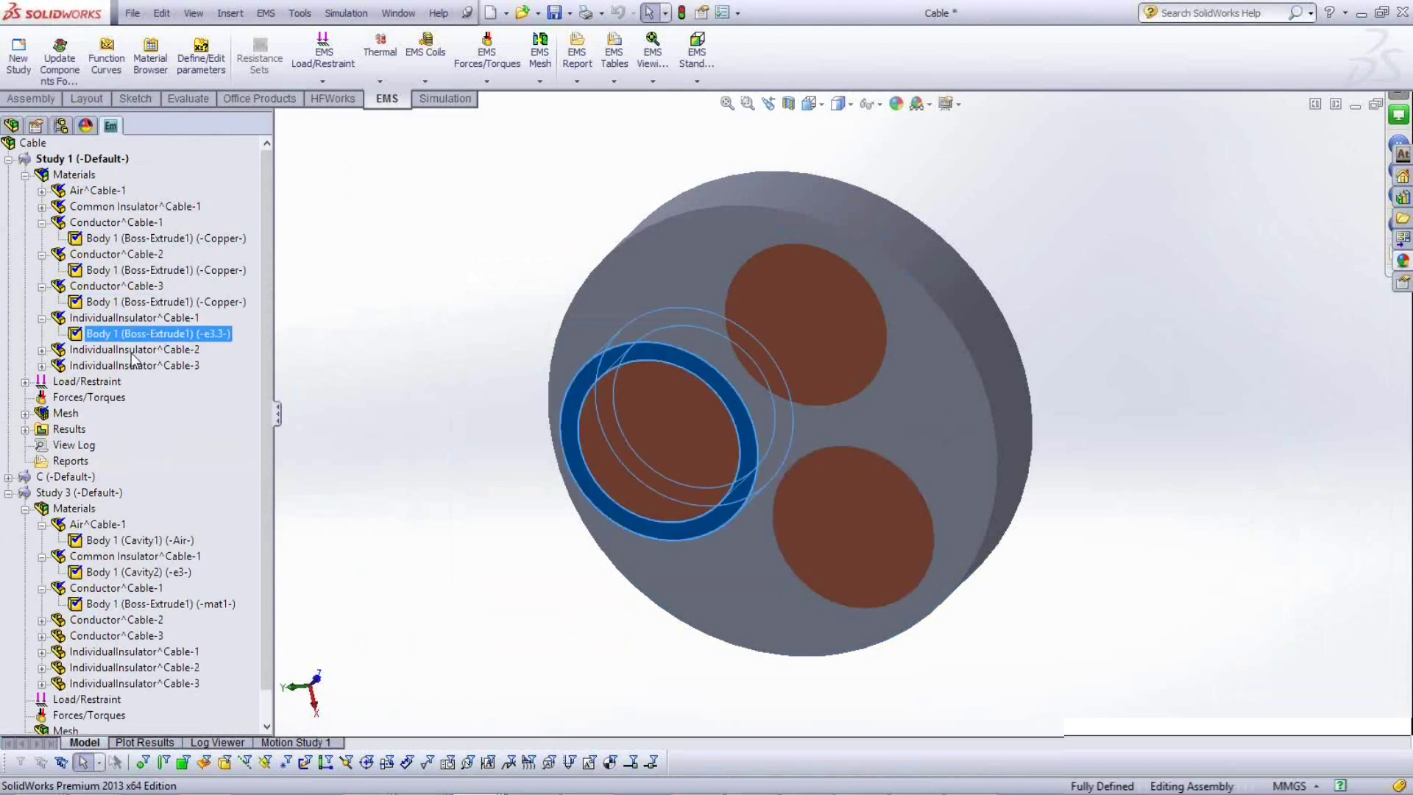
{"action": "left_click", "coordinate": [42, 350]}
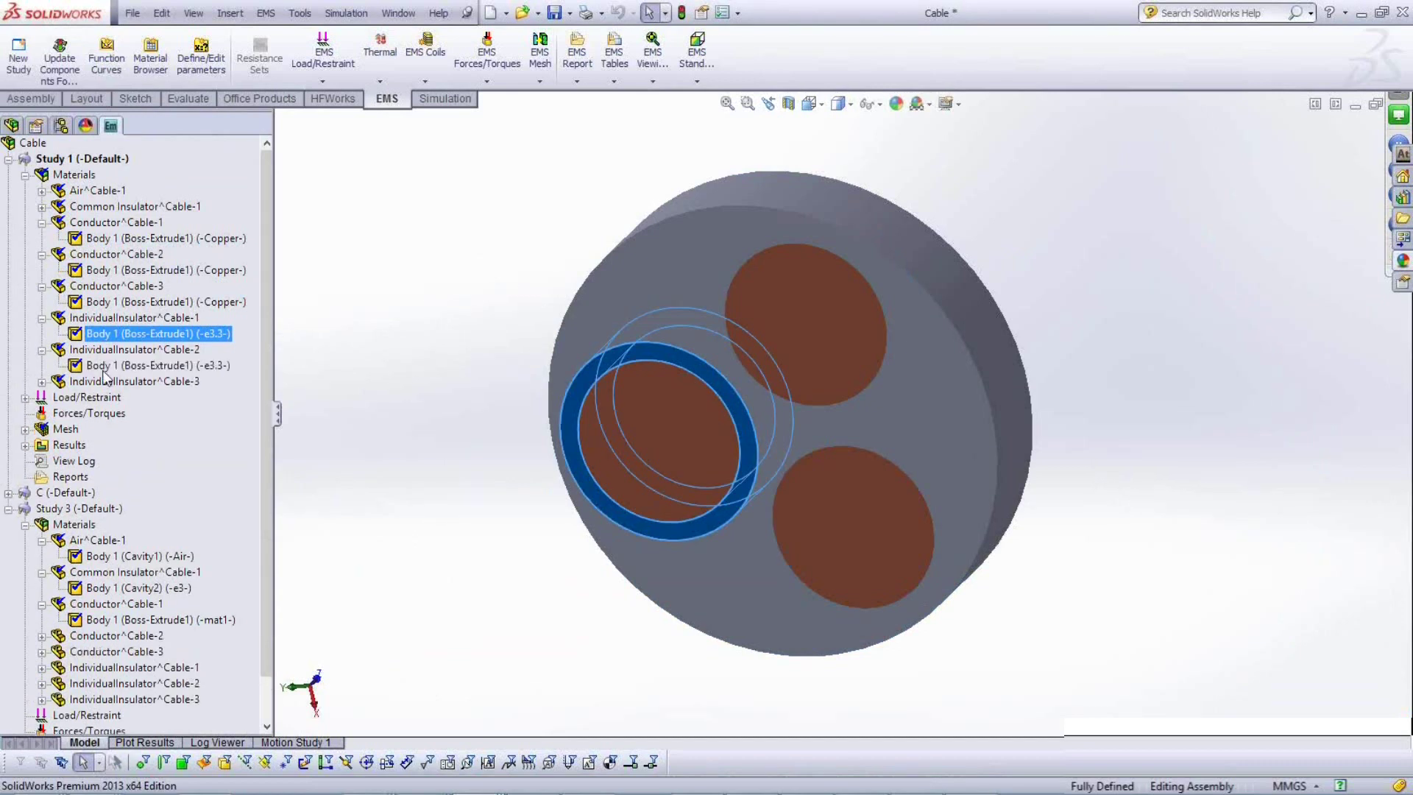
{"action": "left_click", "coordinate": [104, 368]}
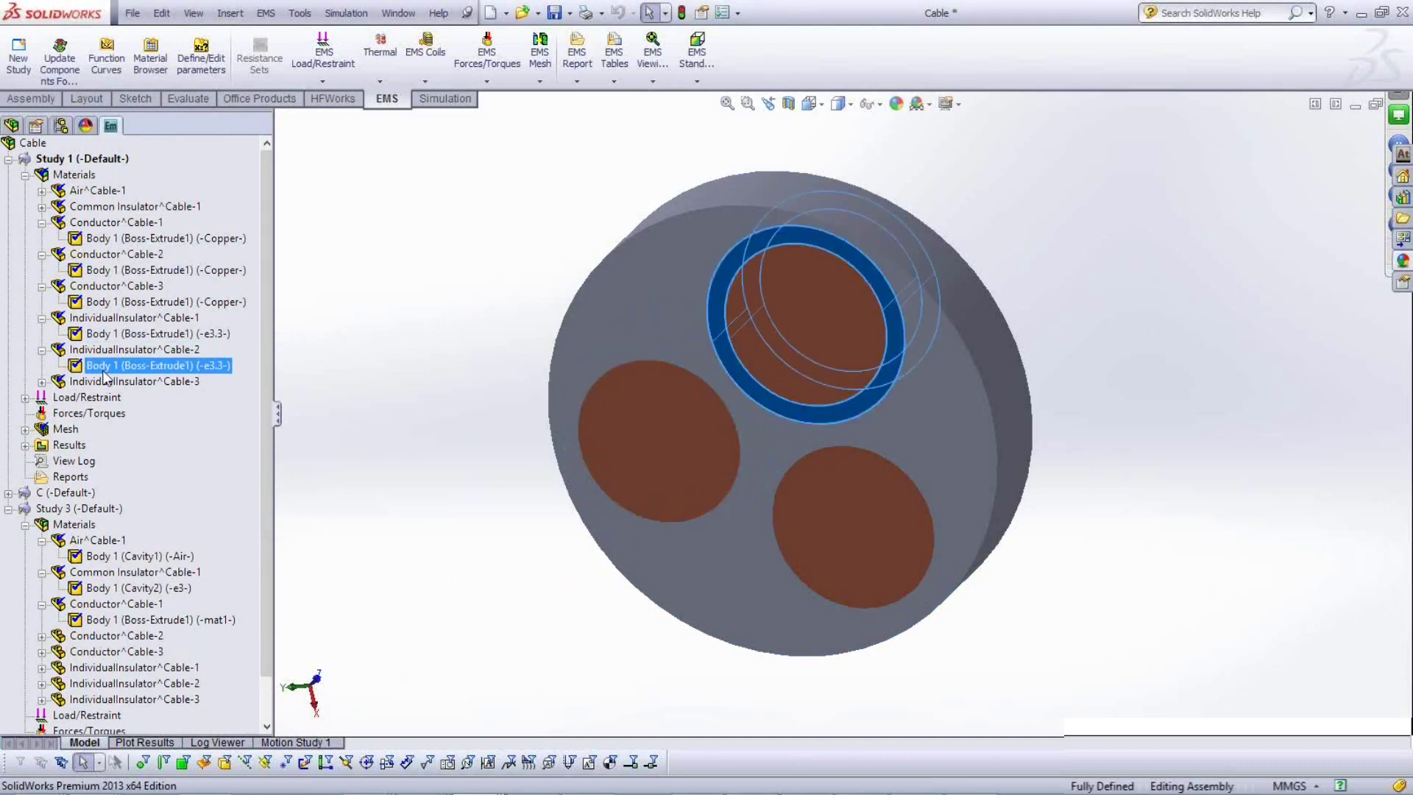
{"action": "left_click", "coordinate": [42, 381]}
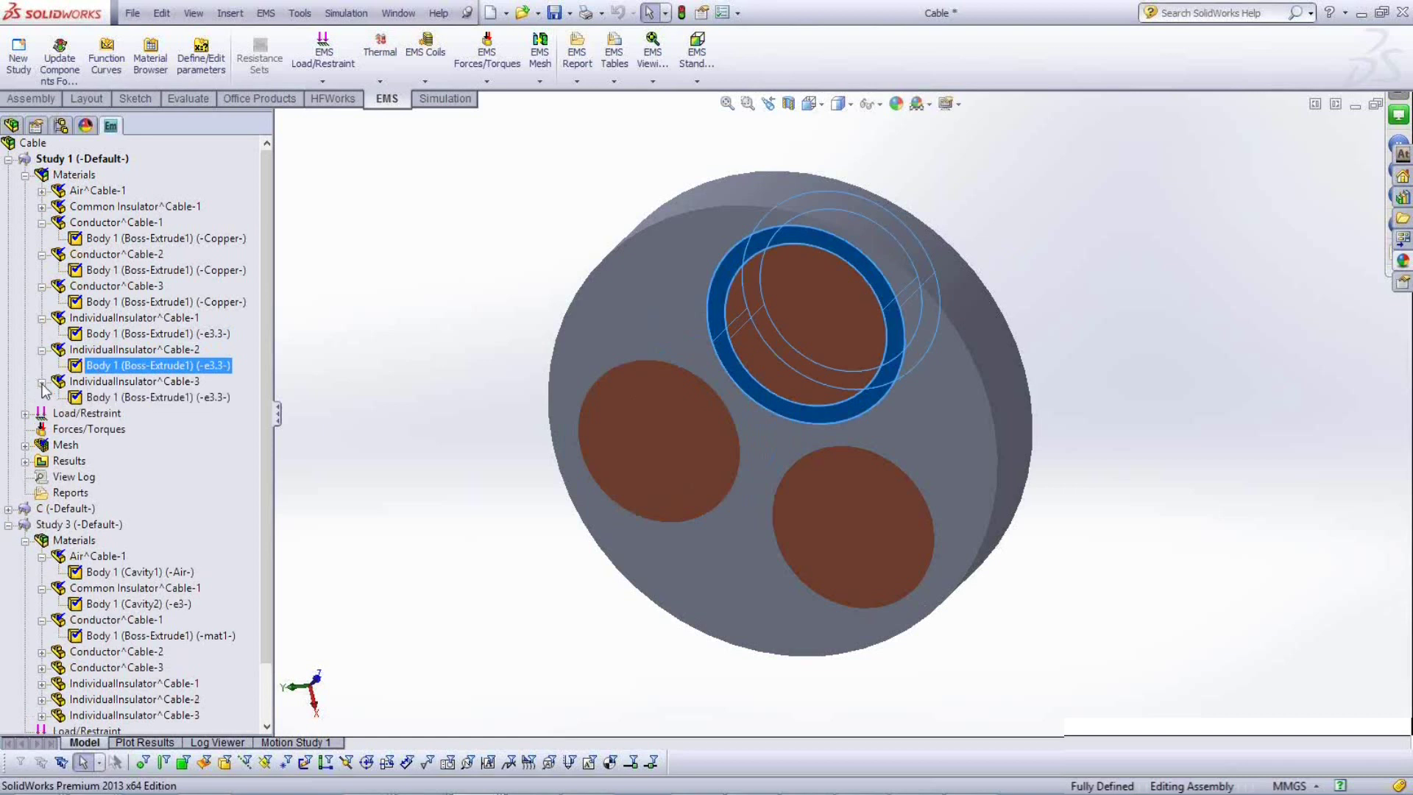
{"action": "left_click", "coordinate": [88, 396]}
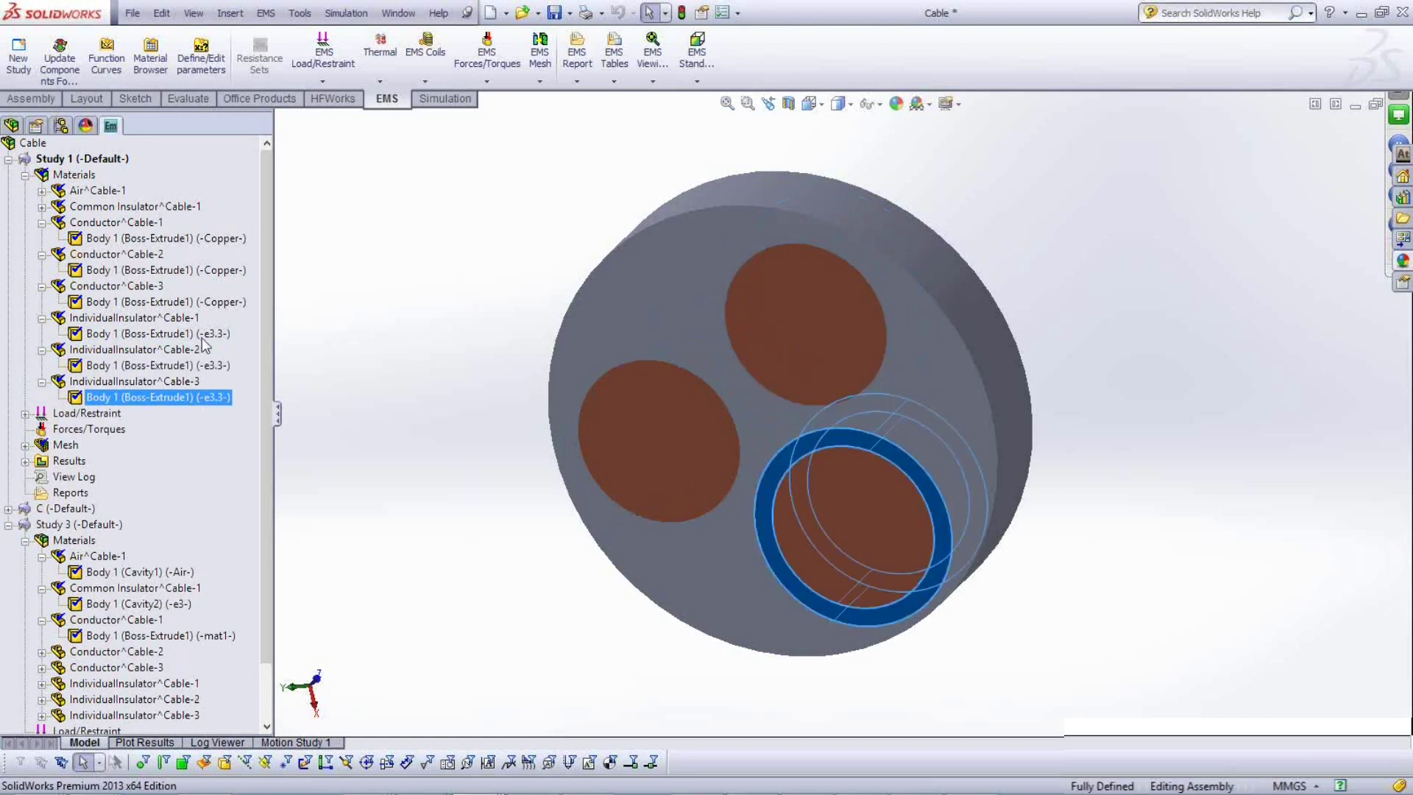
{"action": "mouse_move", "coordinate": [194, 339]}
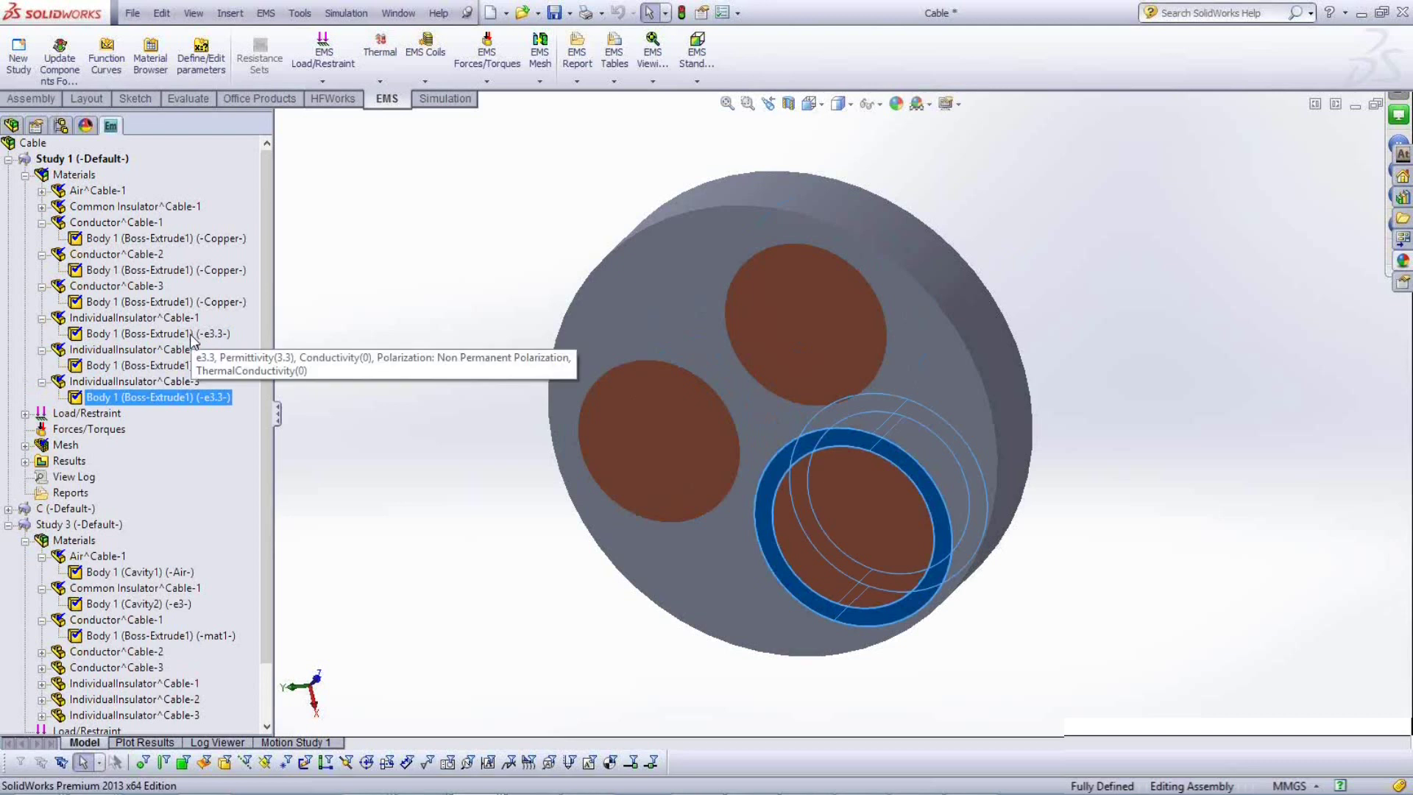
Collapse the materials of Study 1 and Study 3 and check which conductors Study 1's three fixed voltages are applied to.
{"action": "left_click", "coordinate": [25, 175]}
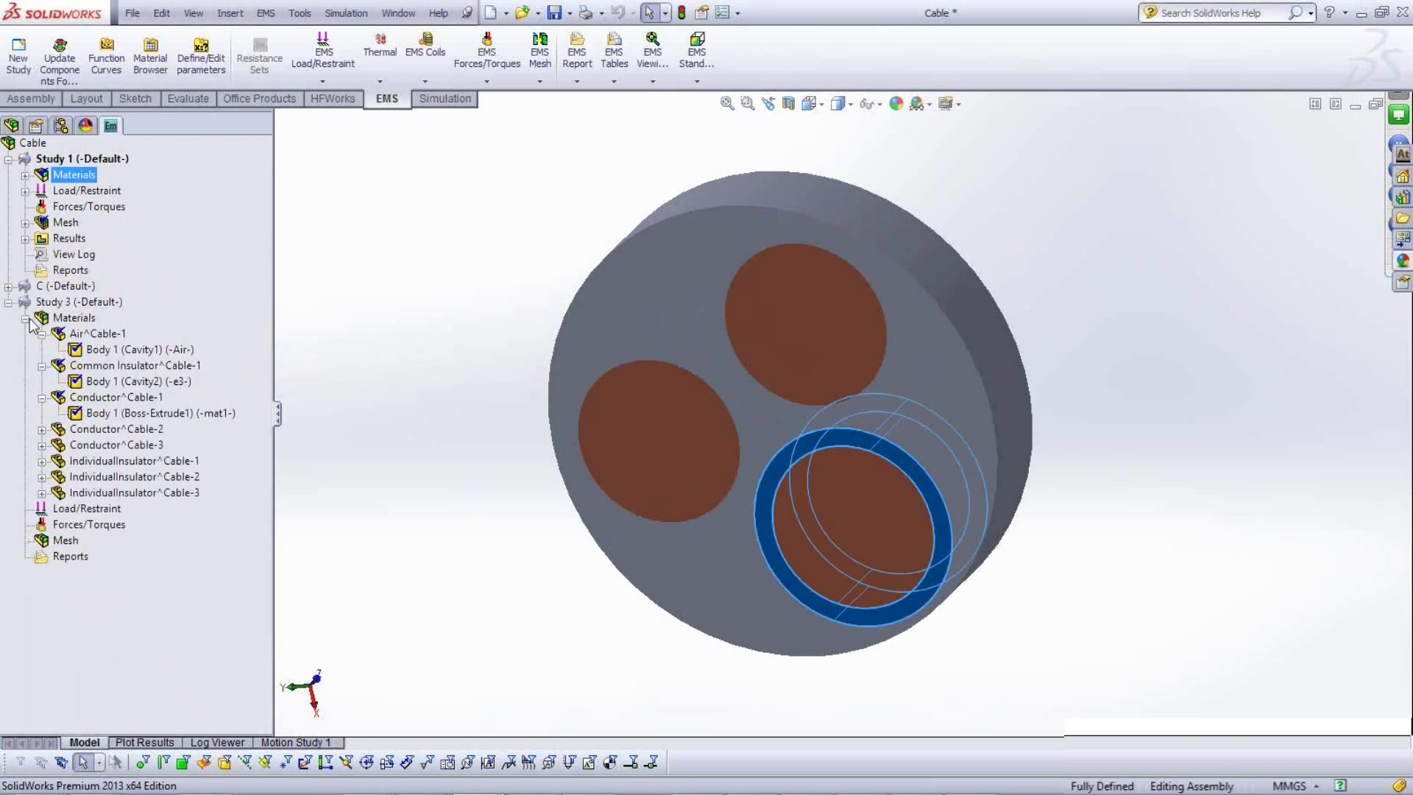
{"action": "left_click", "coordinate": [26, 318]}
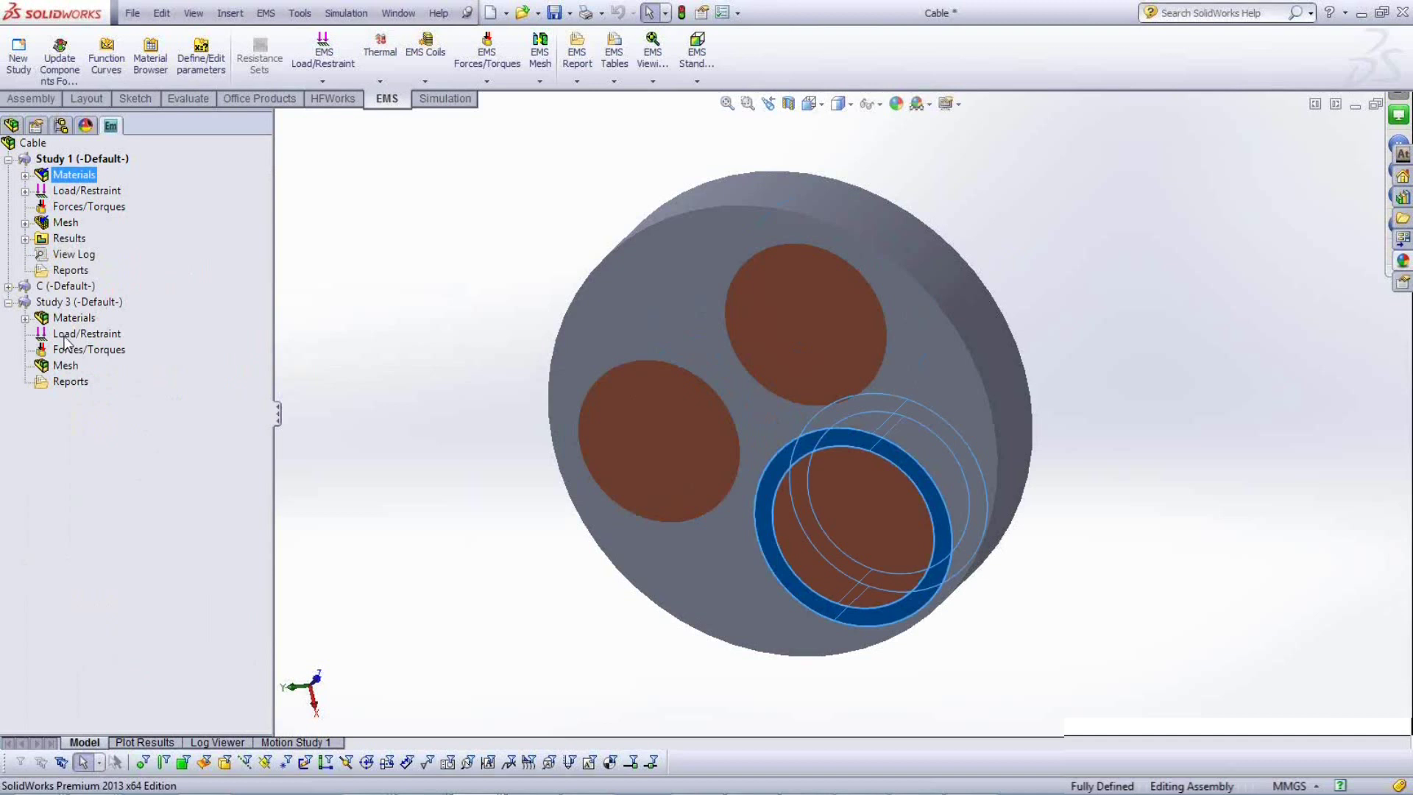
{"action": "left_click", "coordinate": [25, 190]}
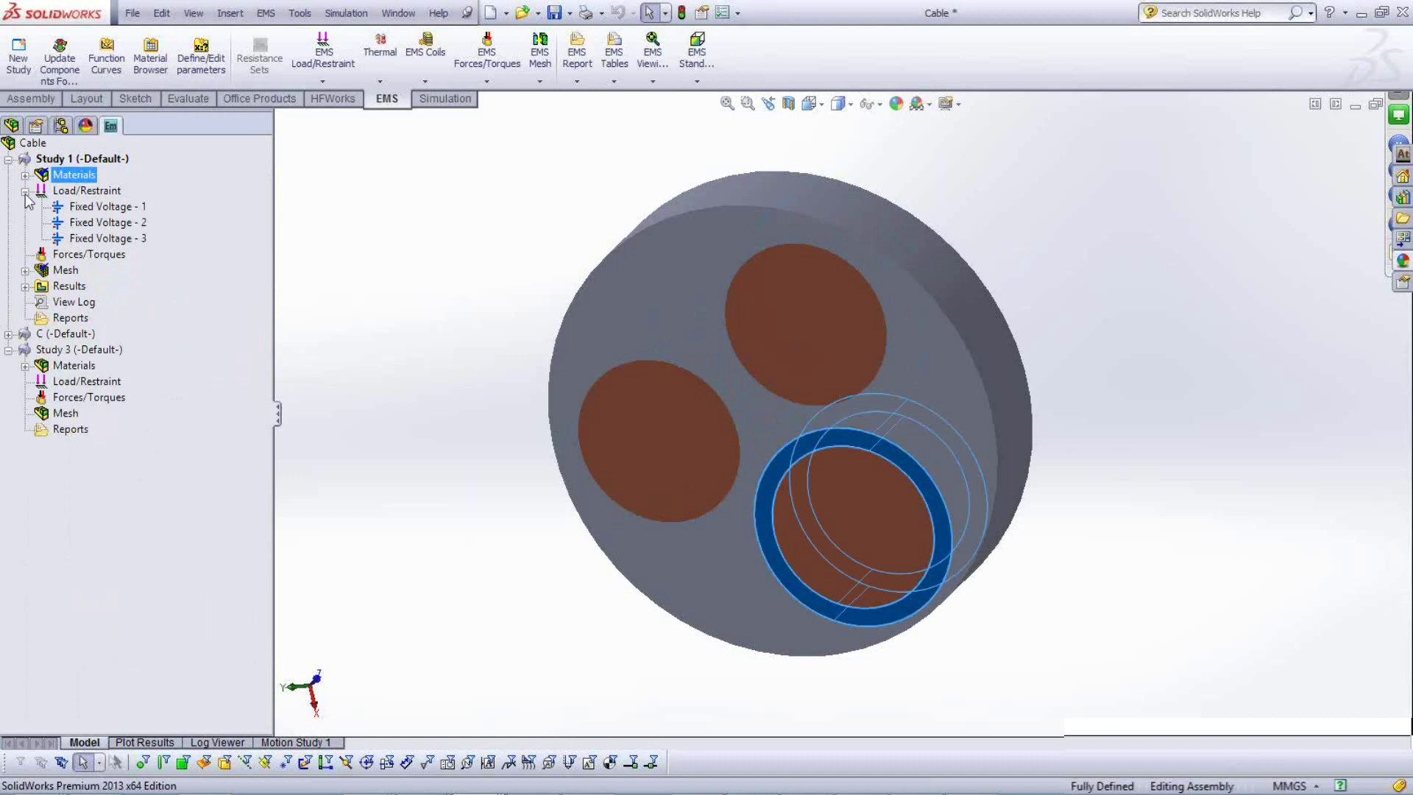
{"action": "left_click", "coordinate": [93, 208]}
{"action": "left_click", "coordinate": [103, 222]}
{"action": "left_click", "coordinate": [103, 238]}
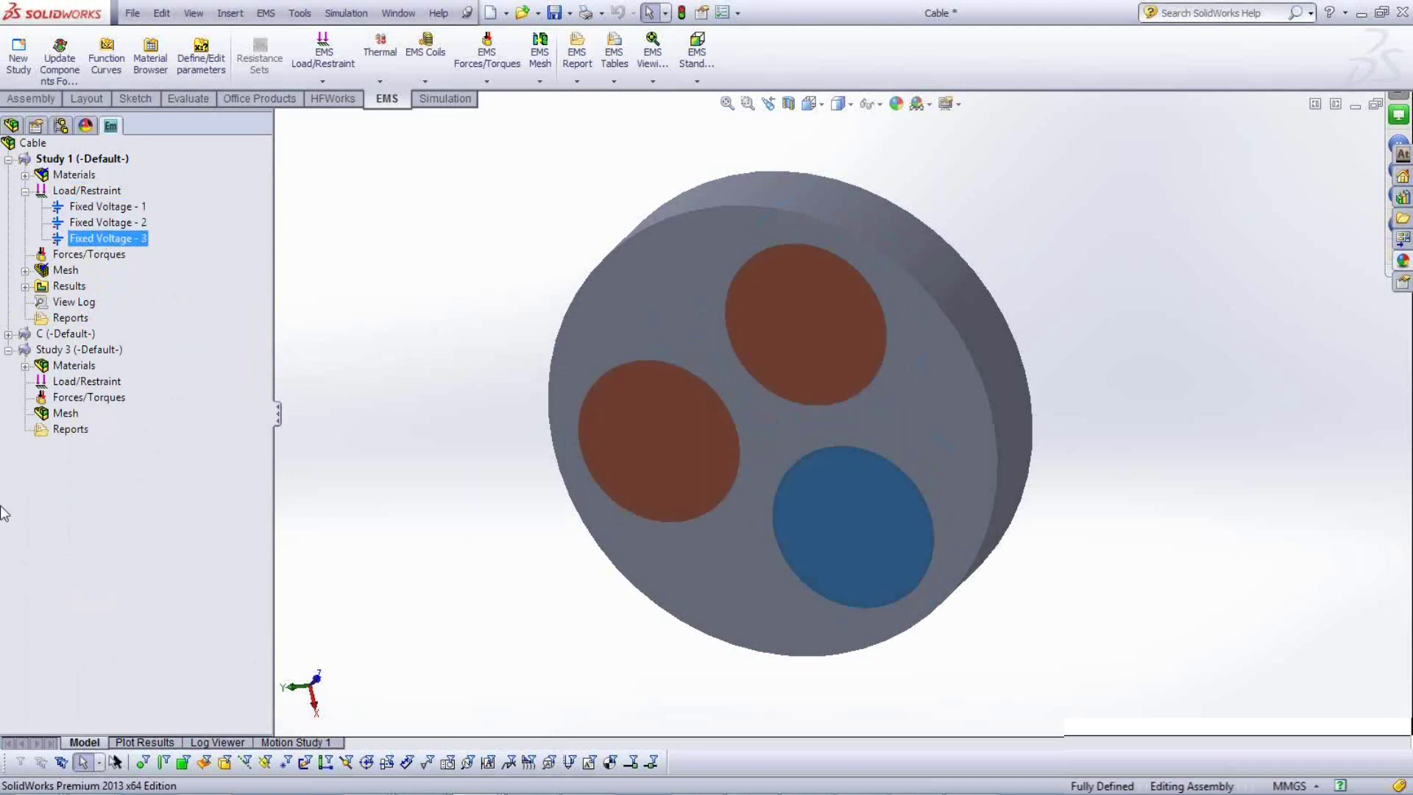
Add a fixed voltage of -5000 V to Conductor^Cable-3 in Study 3, clearing the preselected body before picking the conductor.
{"action": "right_click", "coordinate": [87, 382]}
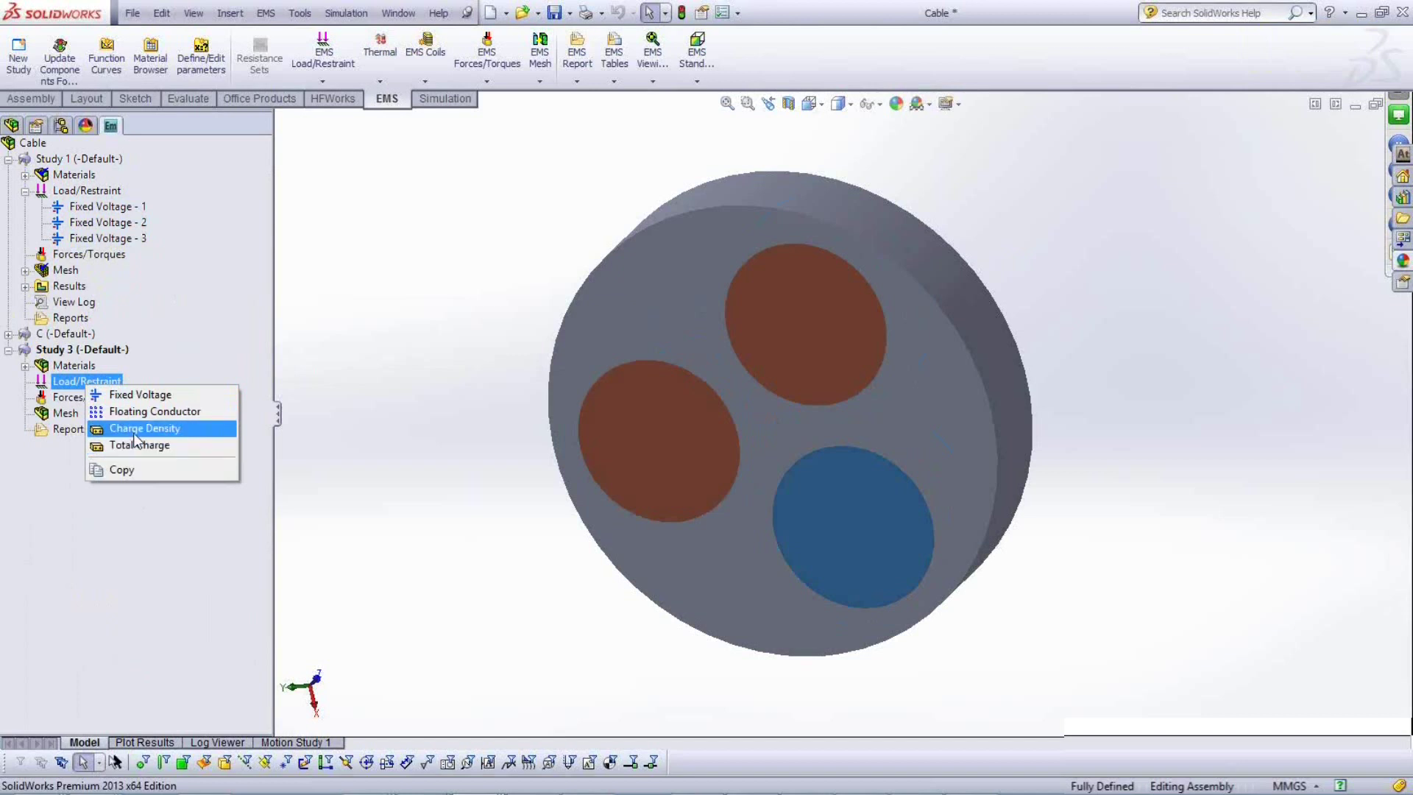
{"action": "left_click", "coordinate": [138, 396]}
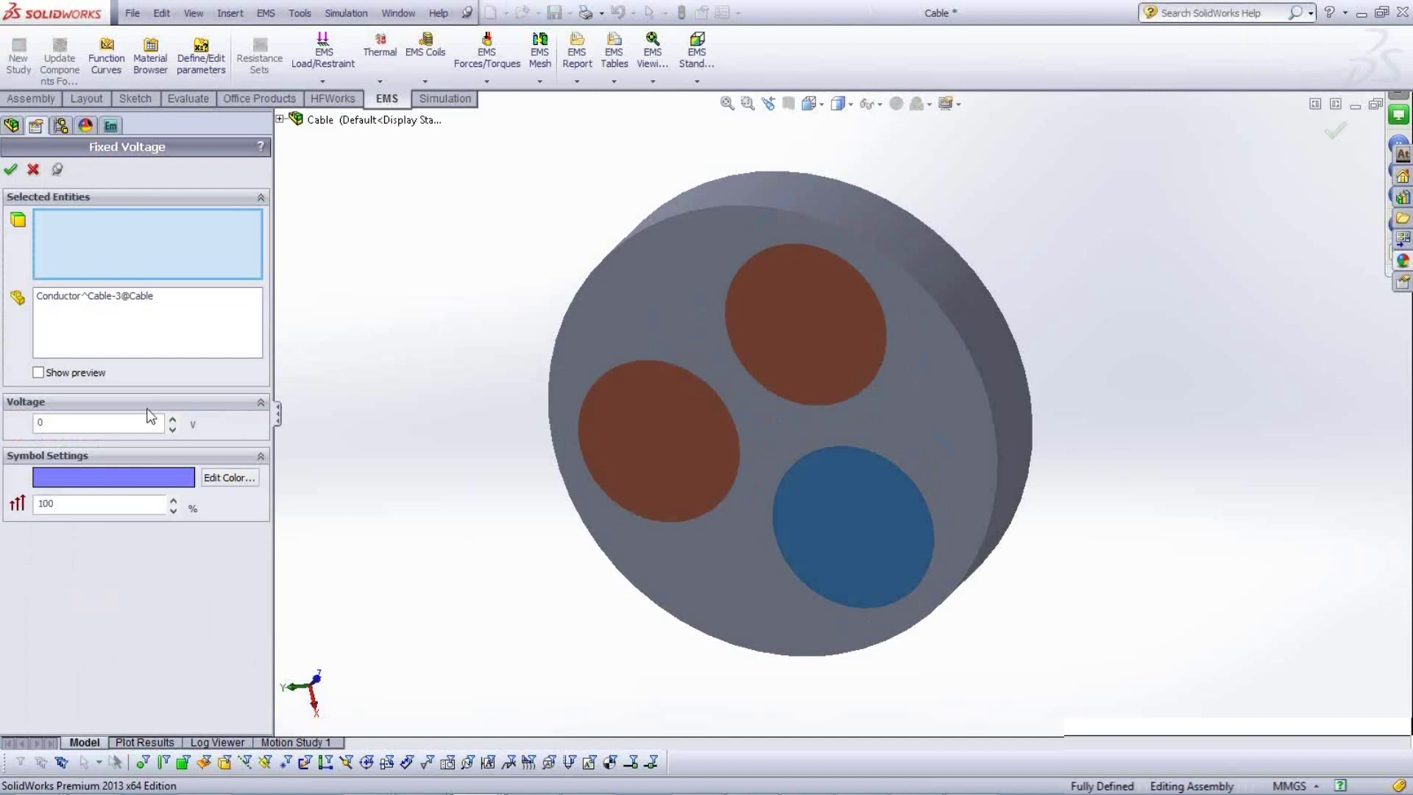
{"action": "left_click", "coordinate": [74, 298]}
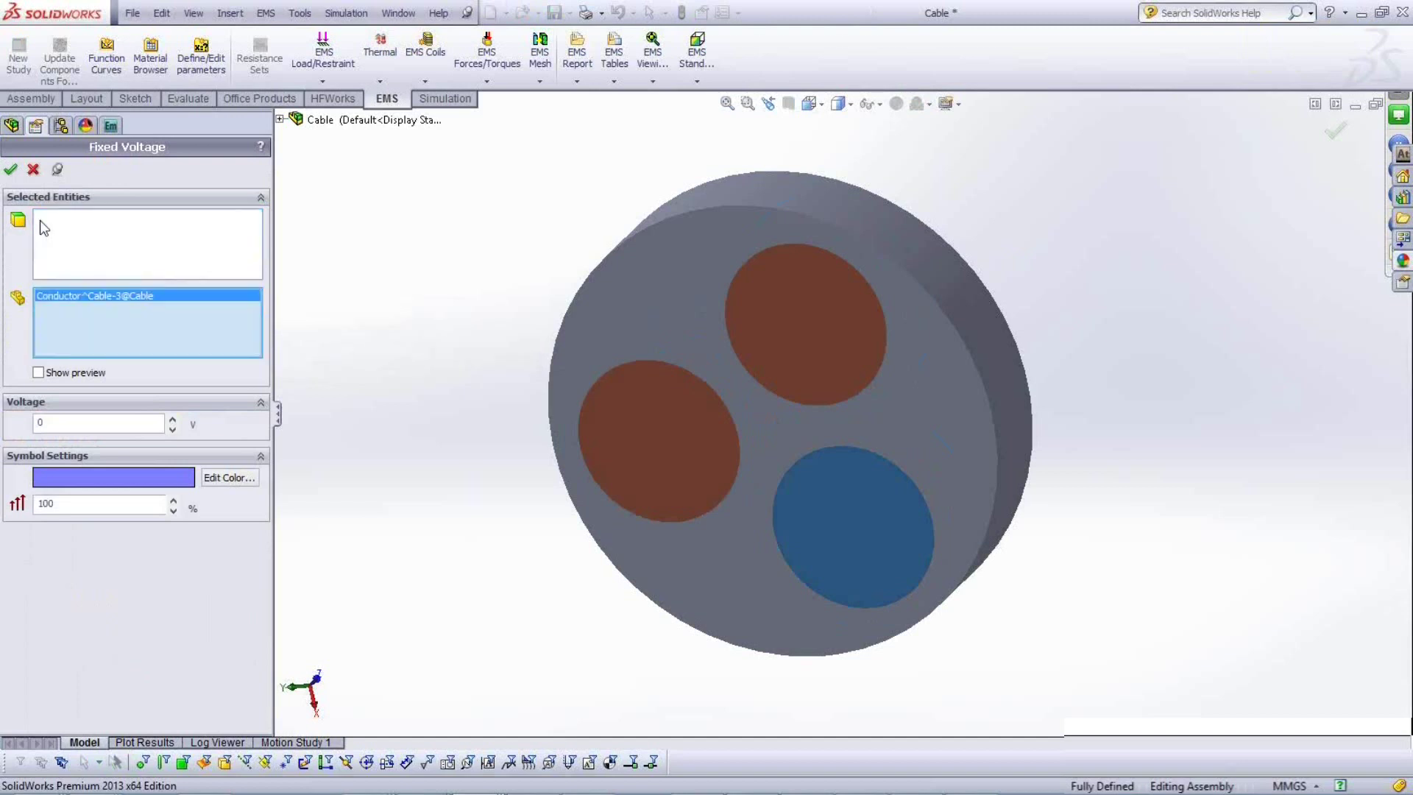
{"action": "left_click", "coordinate": [49, 228]}
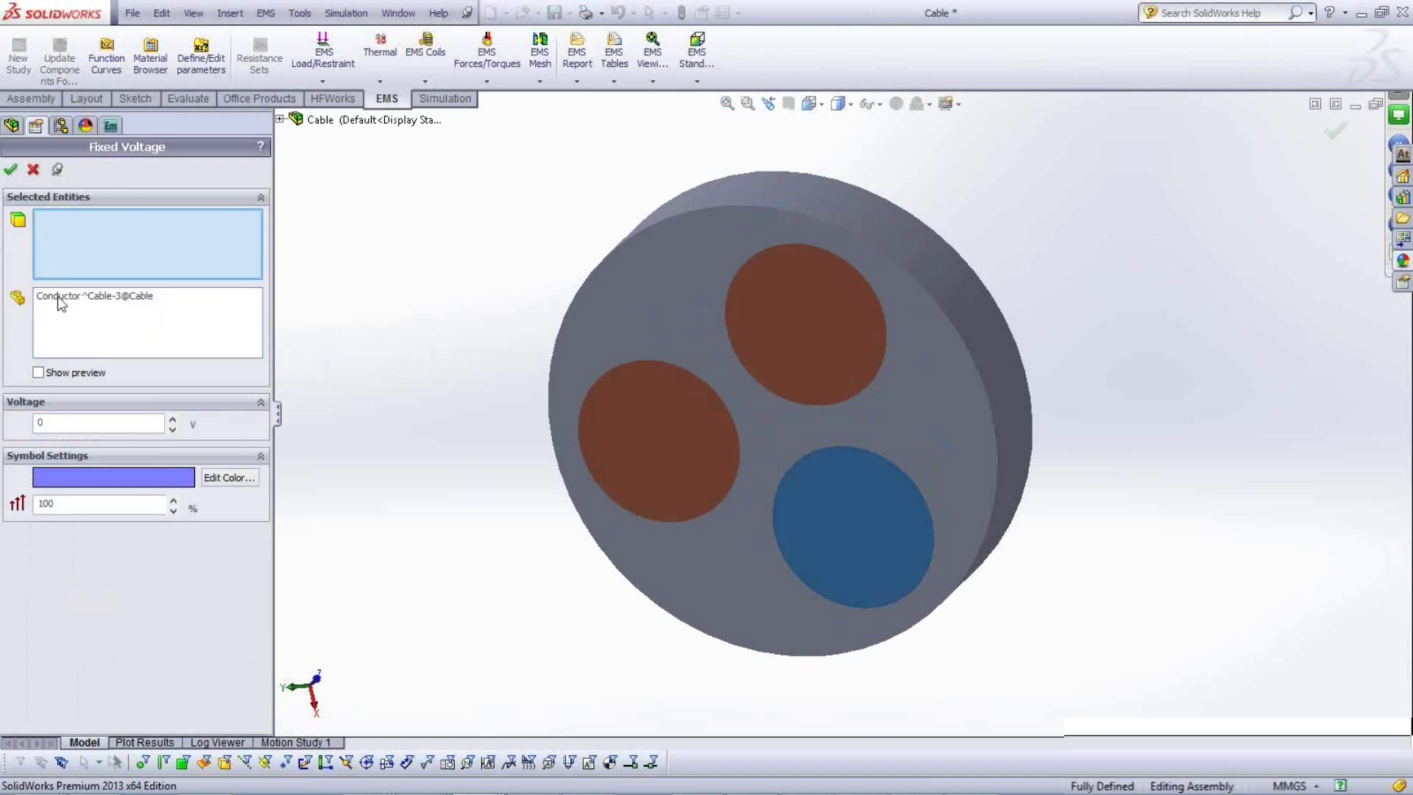
{"action": "left_click", "coordinate": [59, 299]}
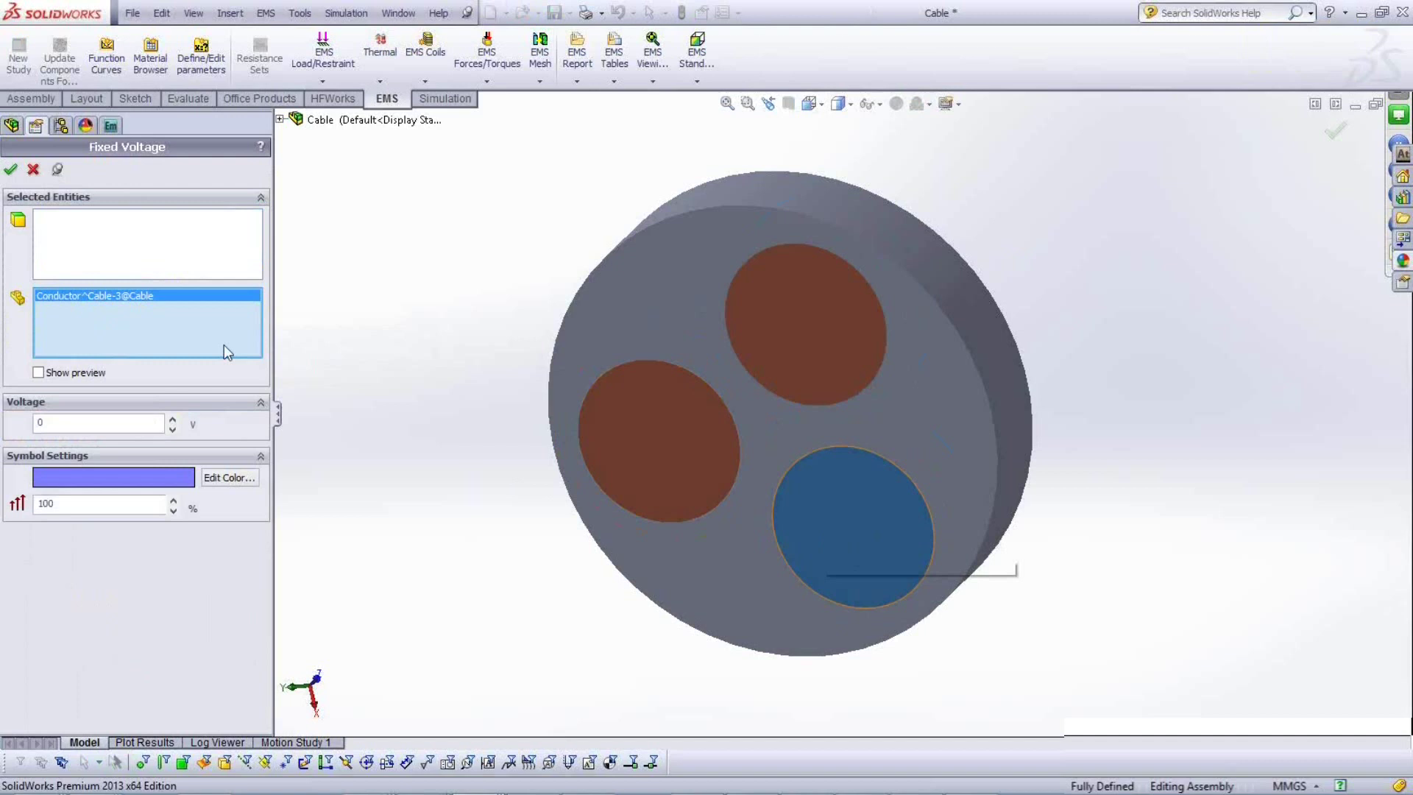
{"action": "right_click", "coordinate": [160, 299]}
{"action": "left_click", "coordinate": [189, 308]}
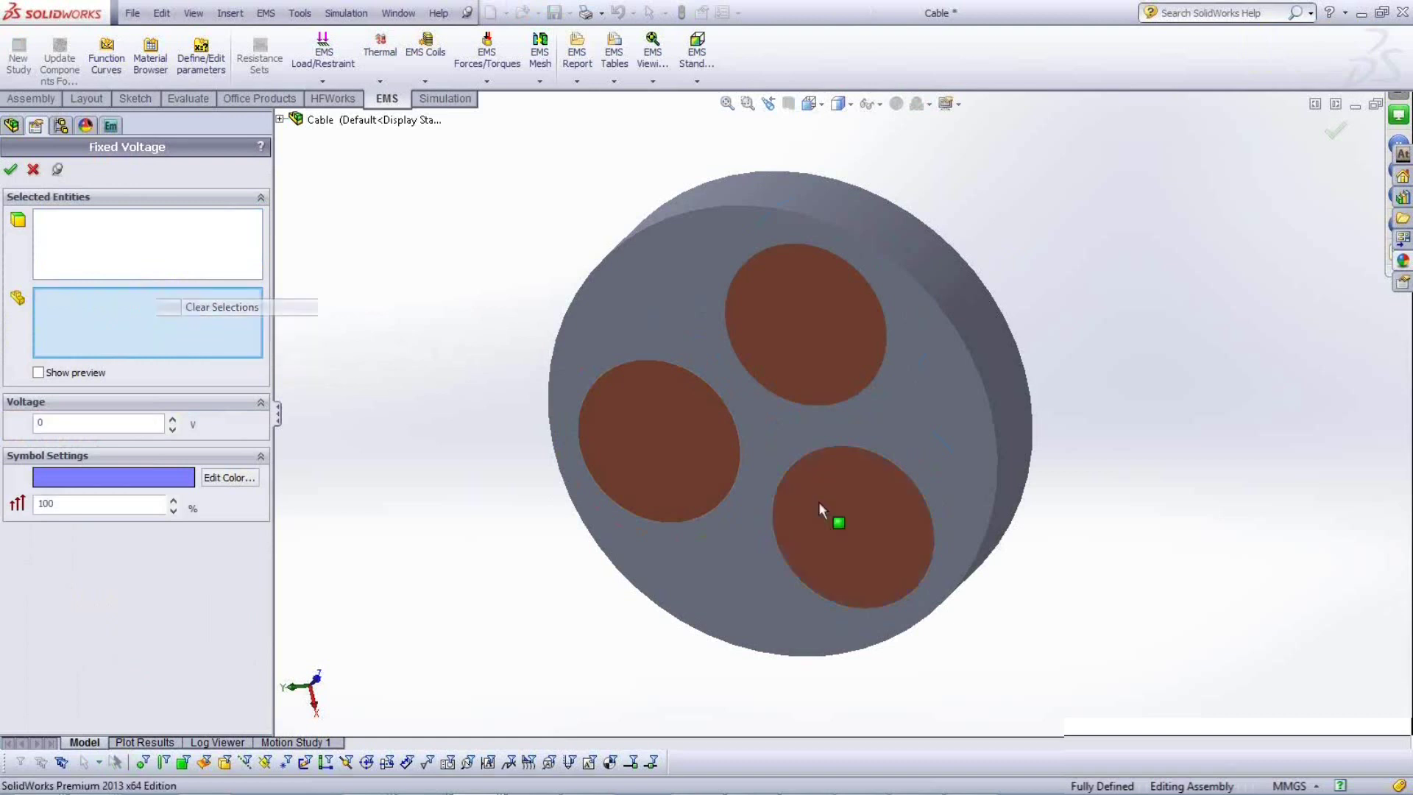
{"action": "left_click", "coordinate": [827, 512]}
{"action": "left_click_drag", "start_coordinate": [57, 426], "coordinate": [4, 429]}
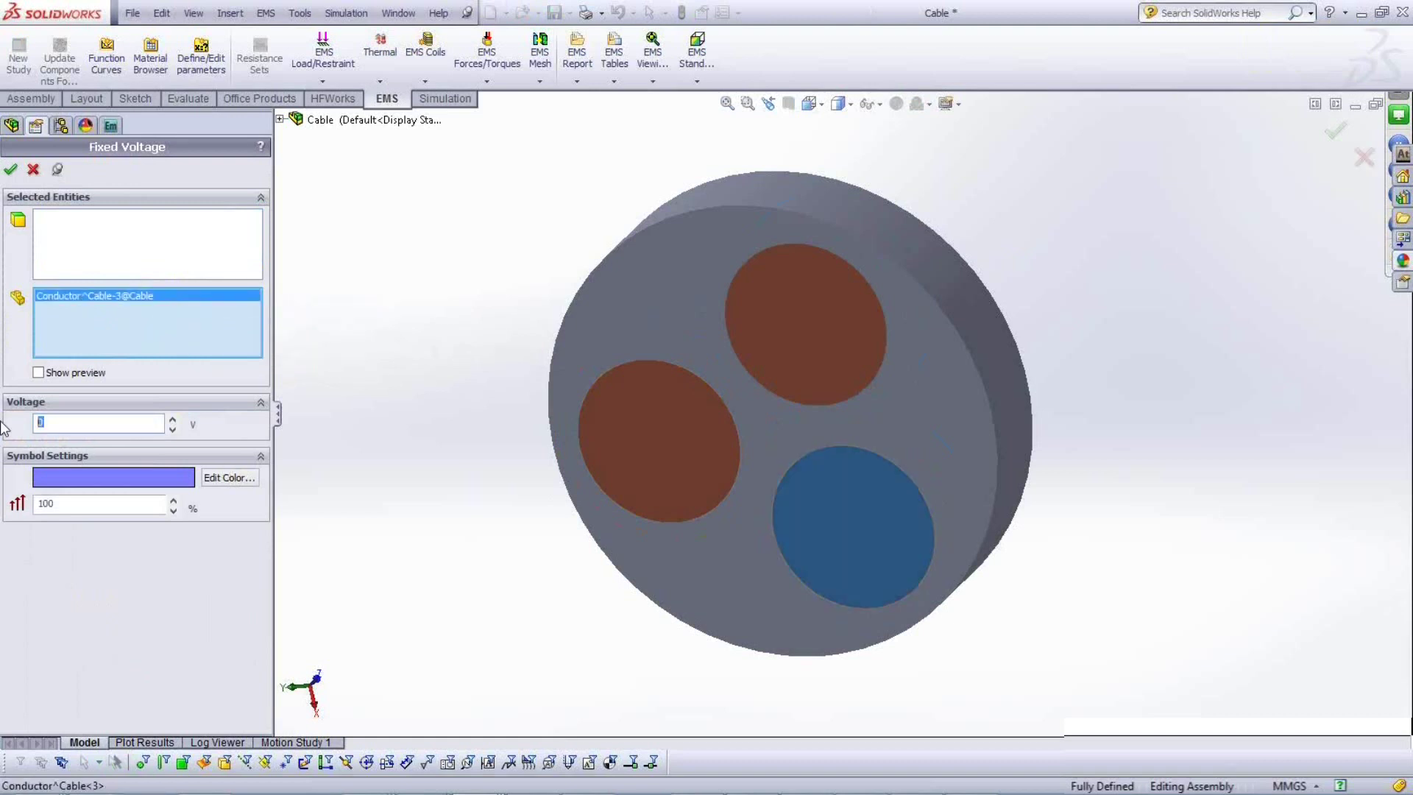
{"action": "type", "text": "-5000"}
{"action": "left_click", "coordinate": [11, 172]}
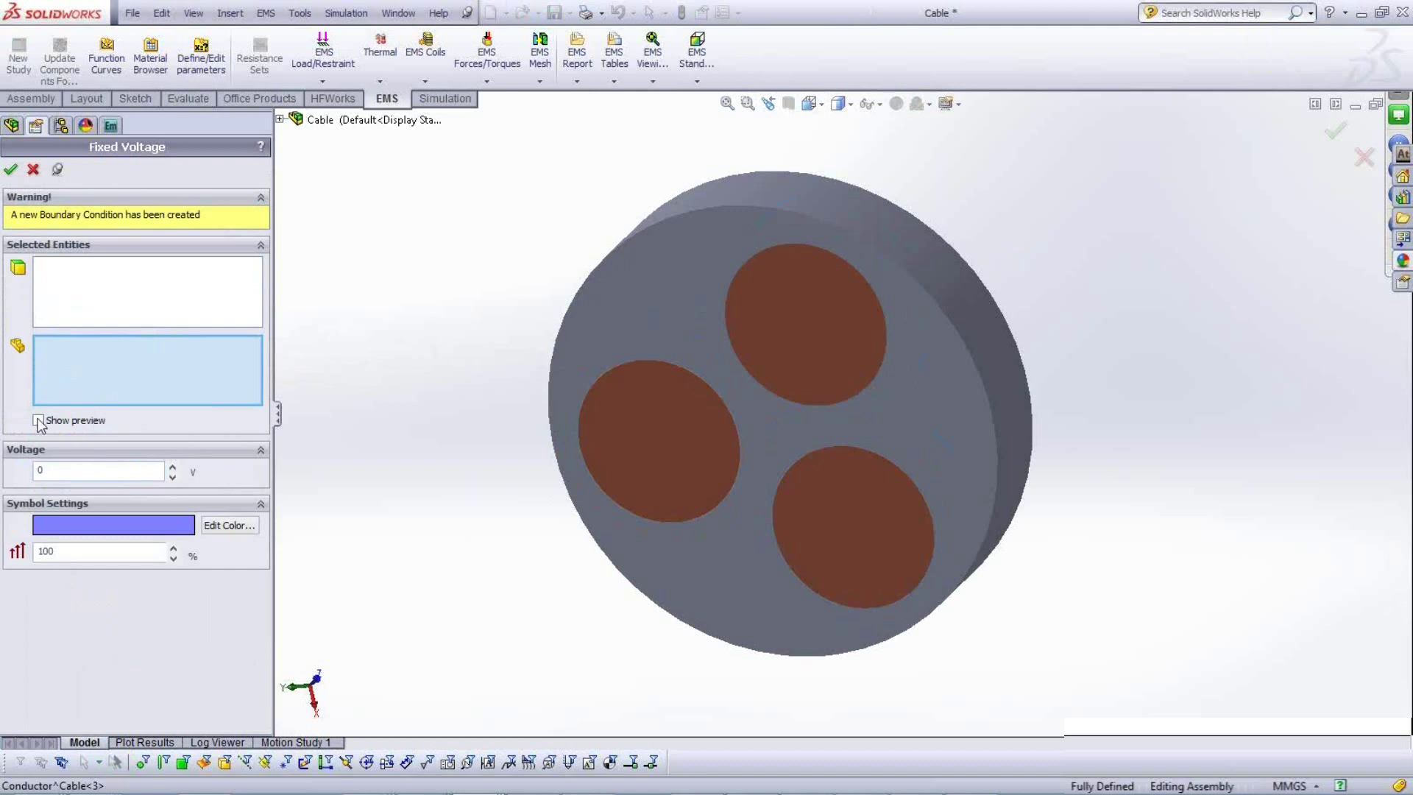
Add a fixed voltage of -5000 V to the upper conductor body, Conductor^Cable-2, in Study 3 with its preview symbols shown.
{"action": "left_click", "coordinate": [818, 340]}
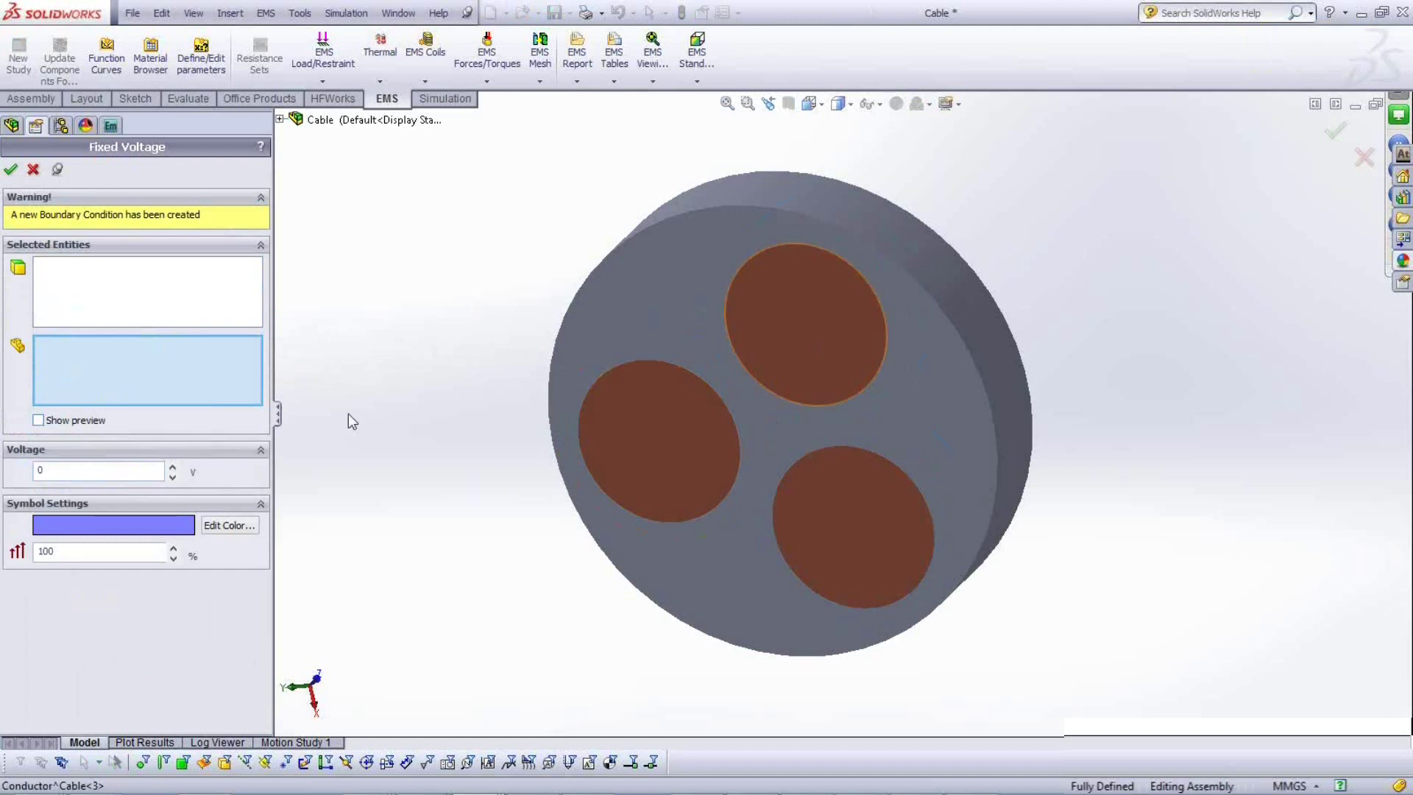
{"action": "left_click", "coordinate": [39, 421]}
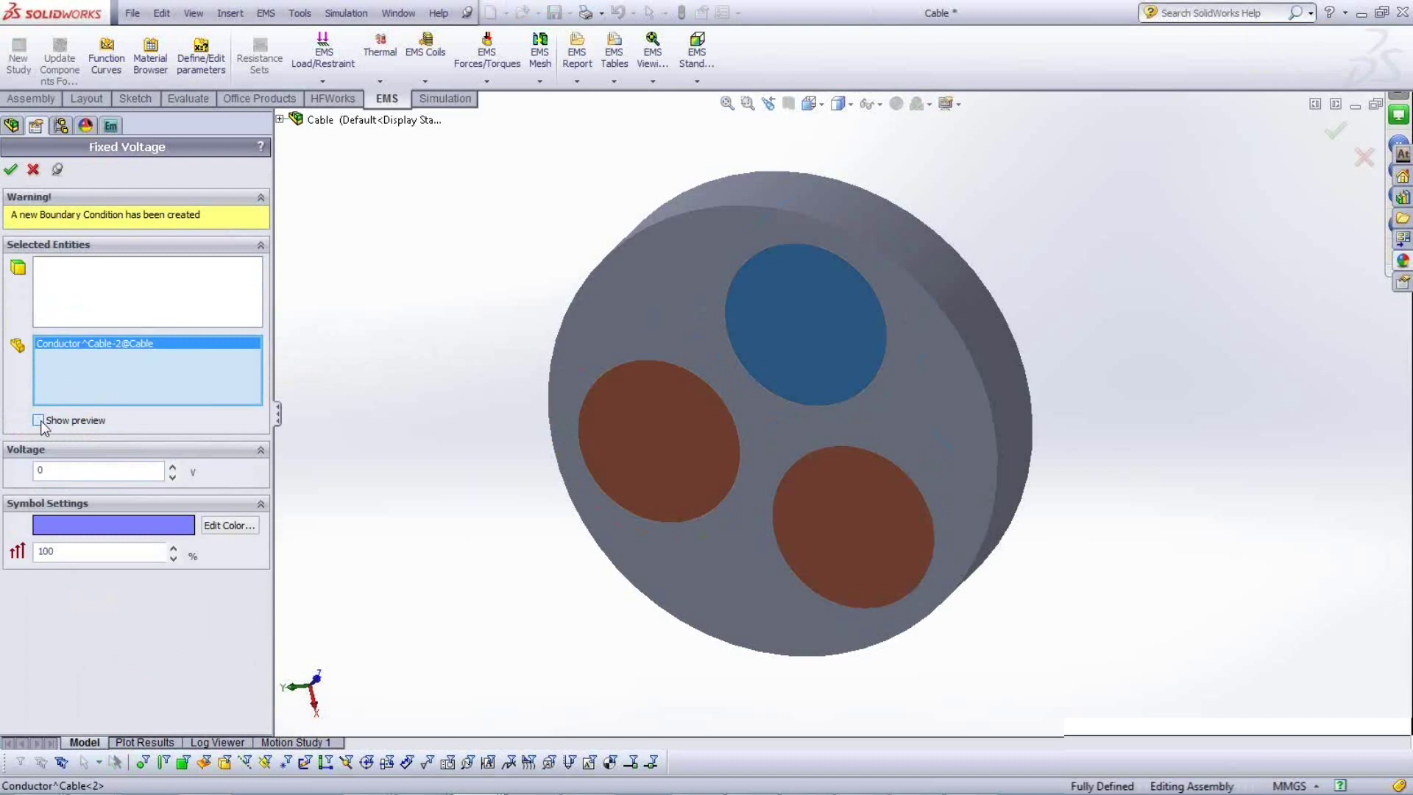
{"action": "double_click", "coordinate": [34, 474]}
{"action": "type", "text": "-"}
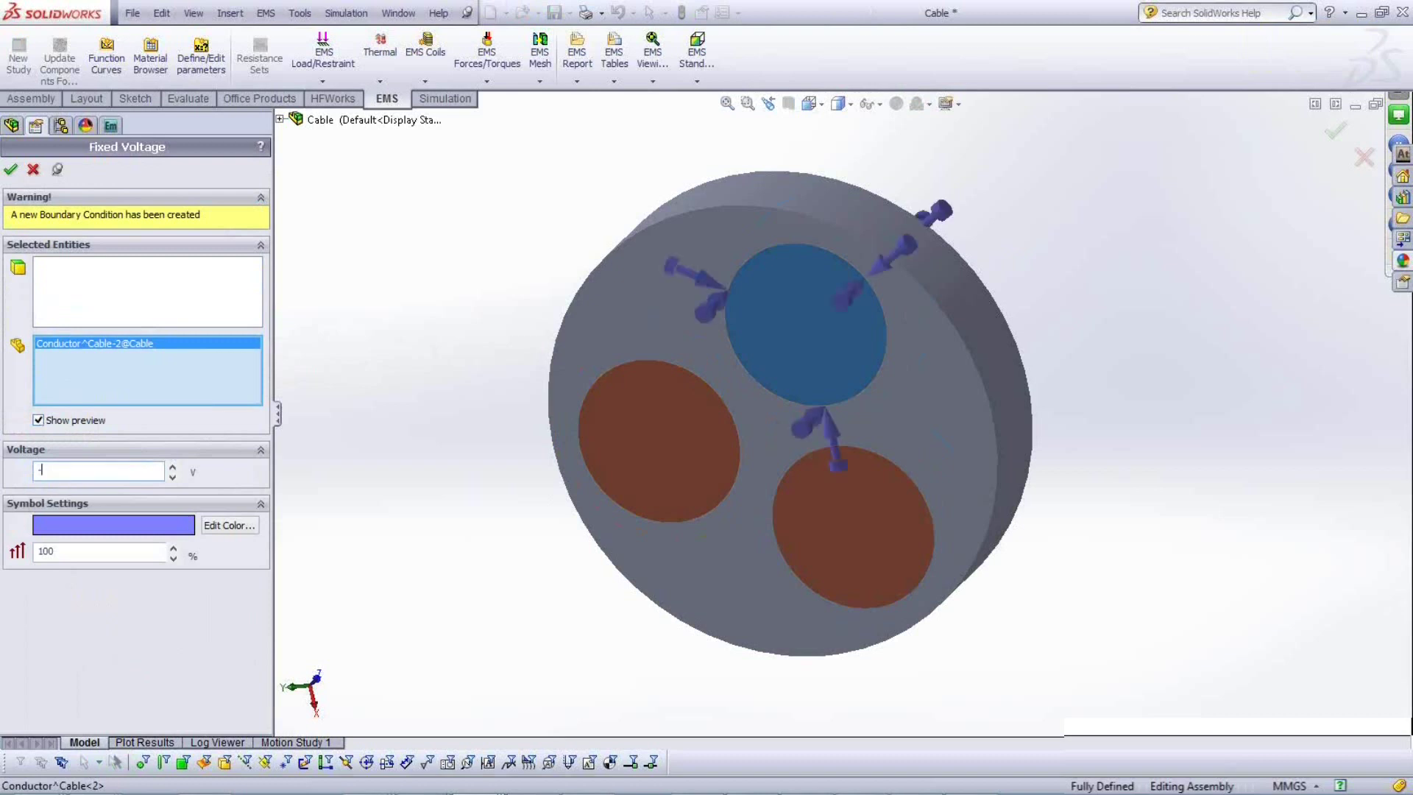
{"action": "type", "text": "5000"}
{"action": "left_click", "coordinate": [11, 171]}
Add a fixed voltage of 10000 V to the remaining conductor body, Conductor^Cable-1, in Study 3.
{"action": "left_click", "coordinate": [703, 427]}
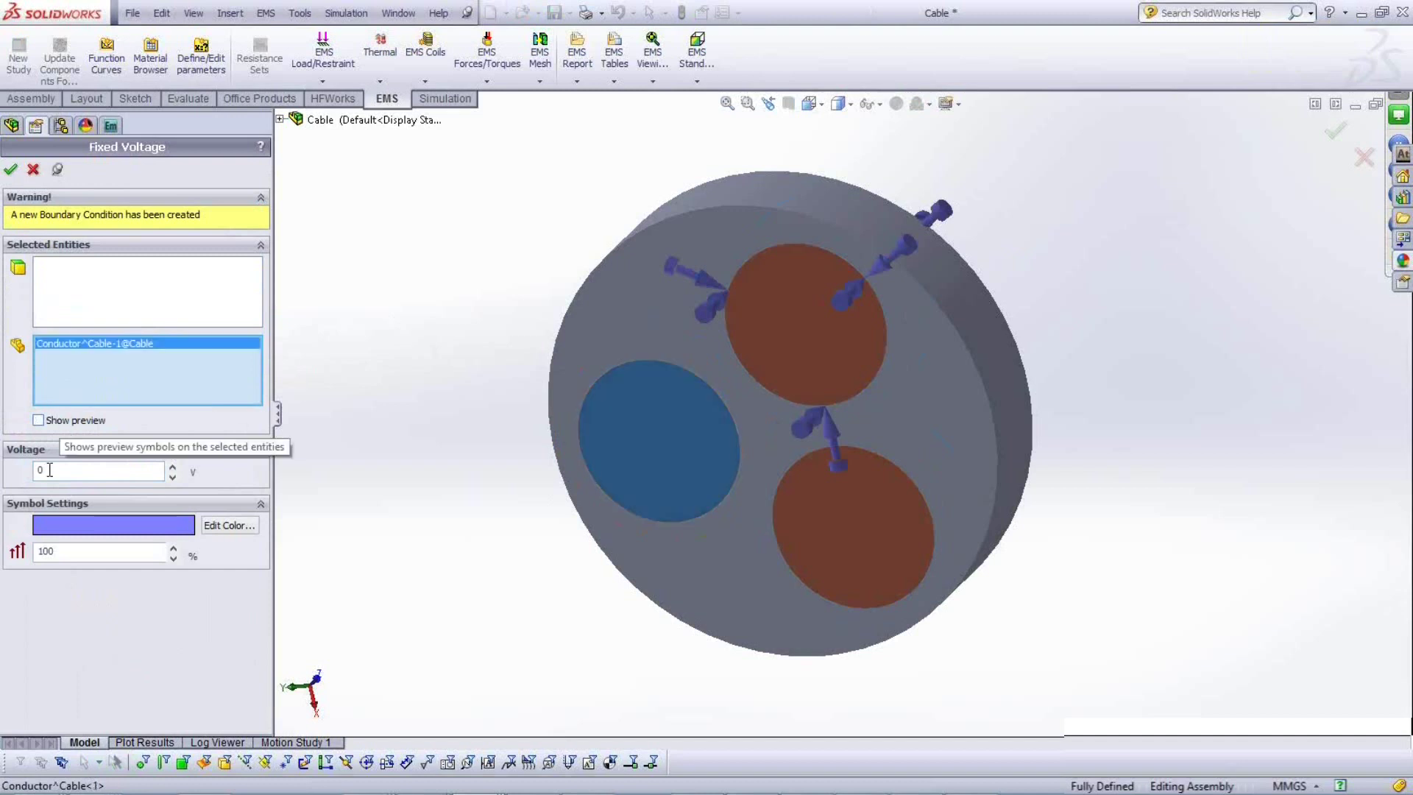
{"action": "key", "text": "Tab"}
{"action": "type", "text": "1000"}
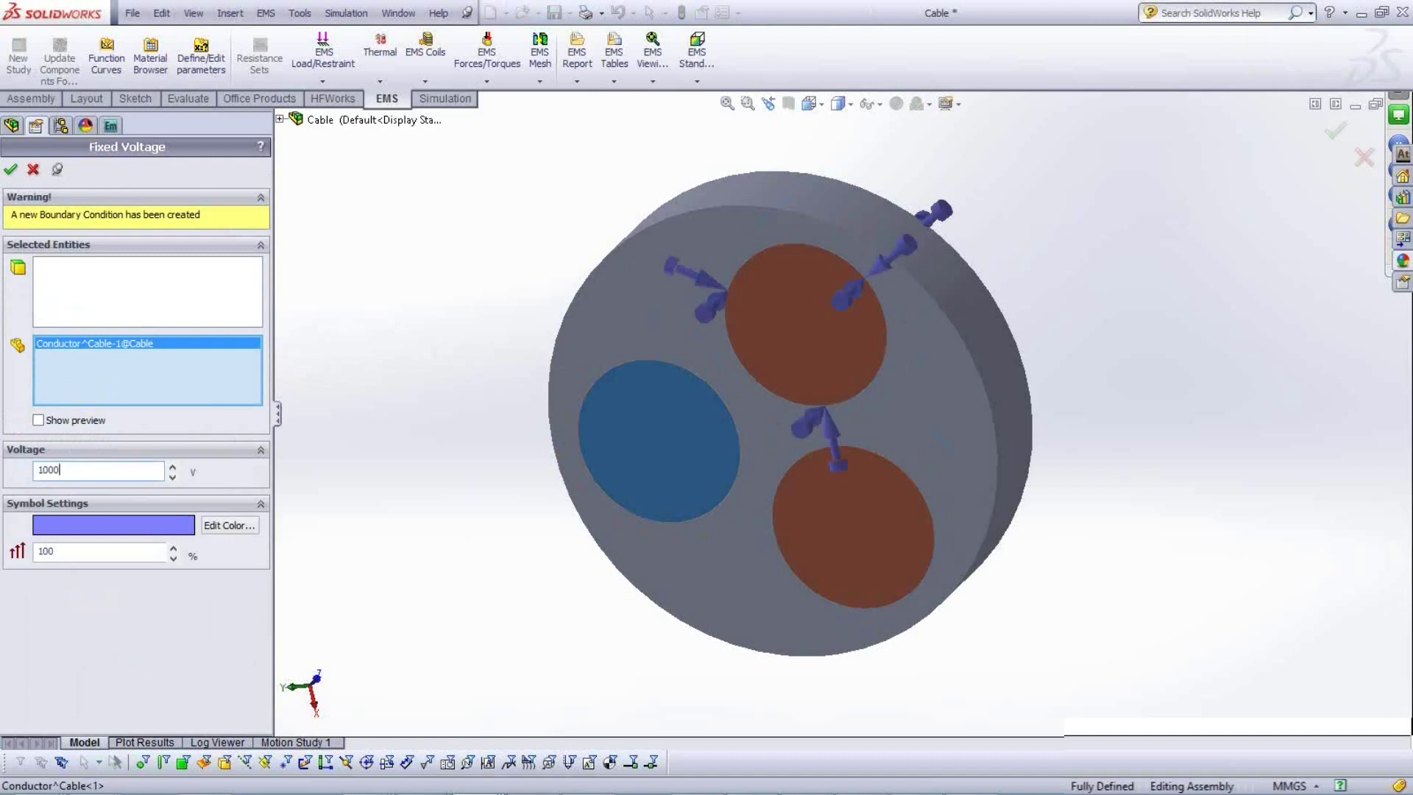
{"action": "type", "text": "0"}
{"action": "left_click", "coordinate": [10, 171]}
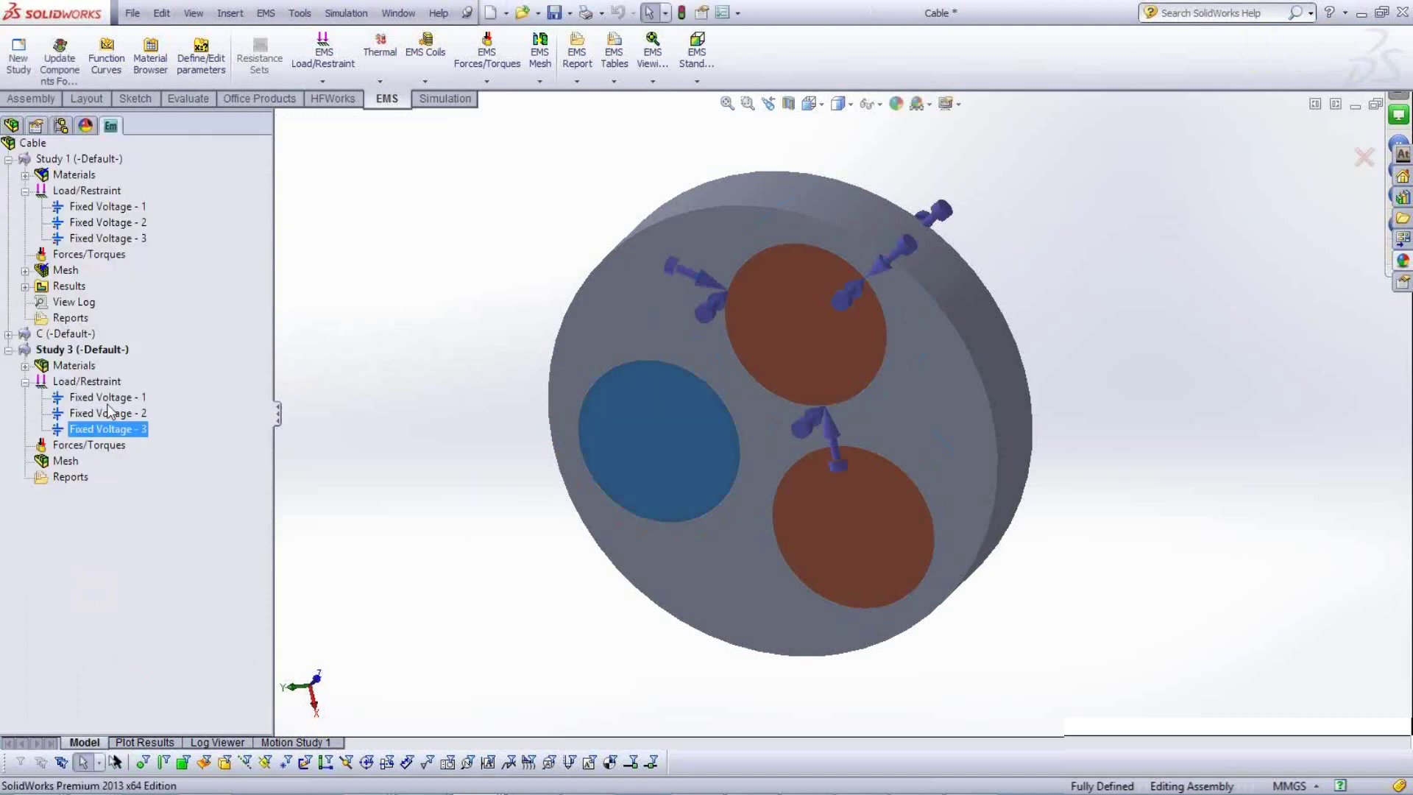
Hide the symbols of Fixed Voltage - 2 in Study 3.
{"action": "key", "text": "Up"}
{"action": "key", "text": "Up"}
{"action": "left_click", "coordinate": [107, 417]}
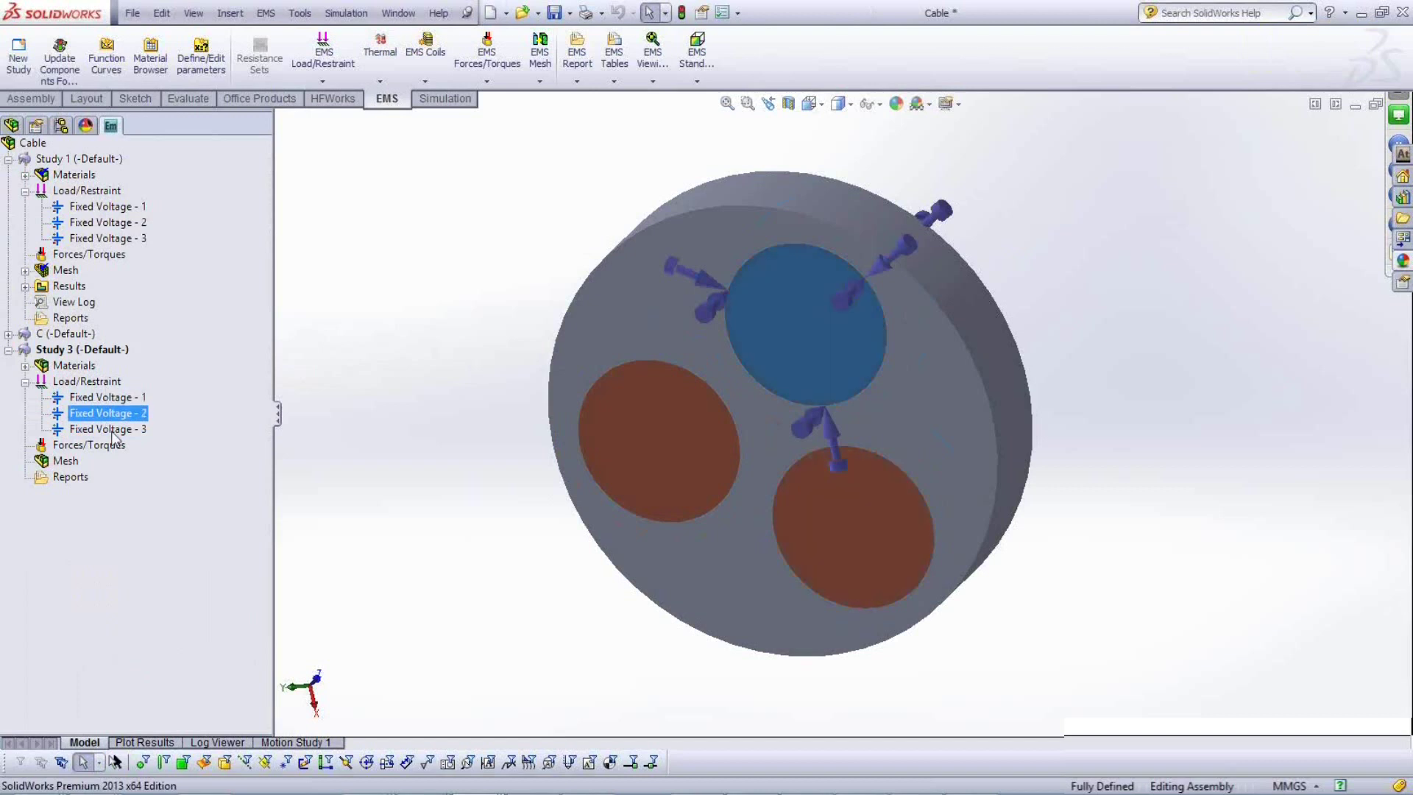
{"action": "right_click", "coordinate": [119, 418]}
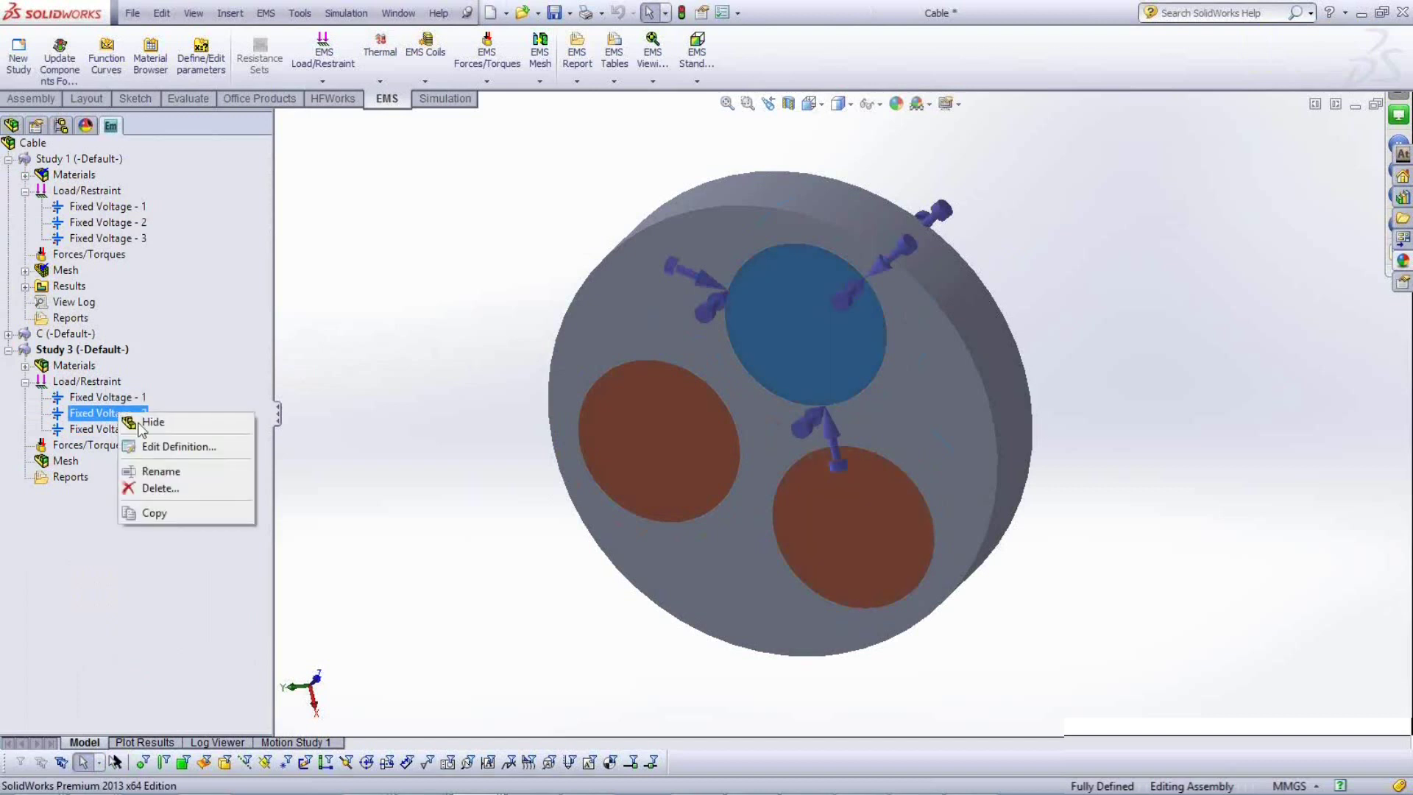
{"action": "left_click", "coordinate": [134, 426]}
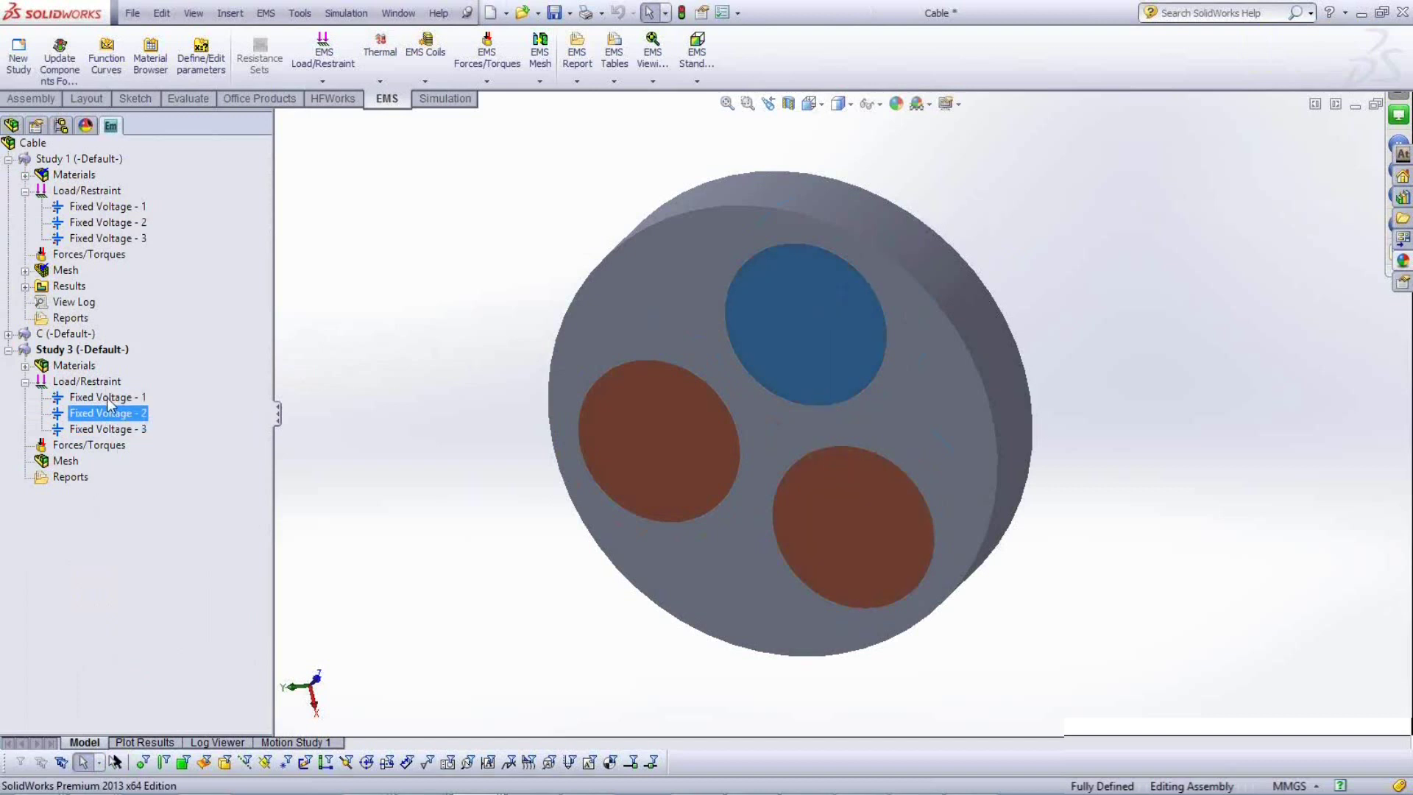
Show the symbols of Fixed Voltage - 1 in Study 3 and hide them again.
{"action": "right_click", "coordinate": [116, 399]}
{"action": "left_click", "coordinate": [133, 408]}
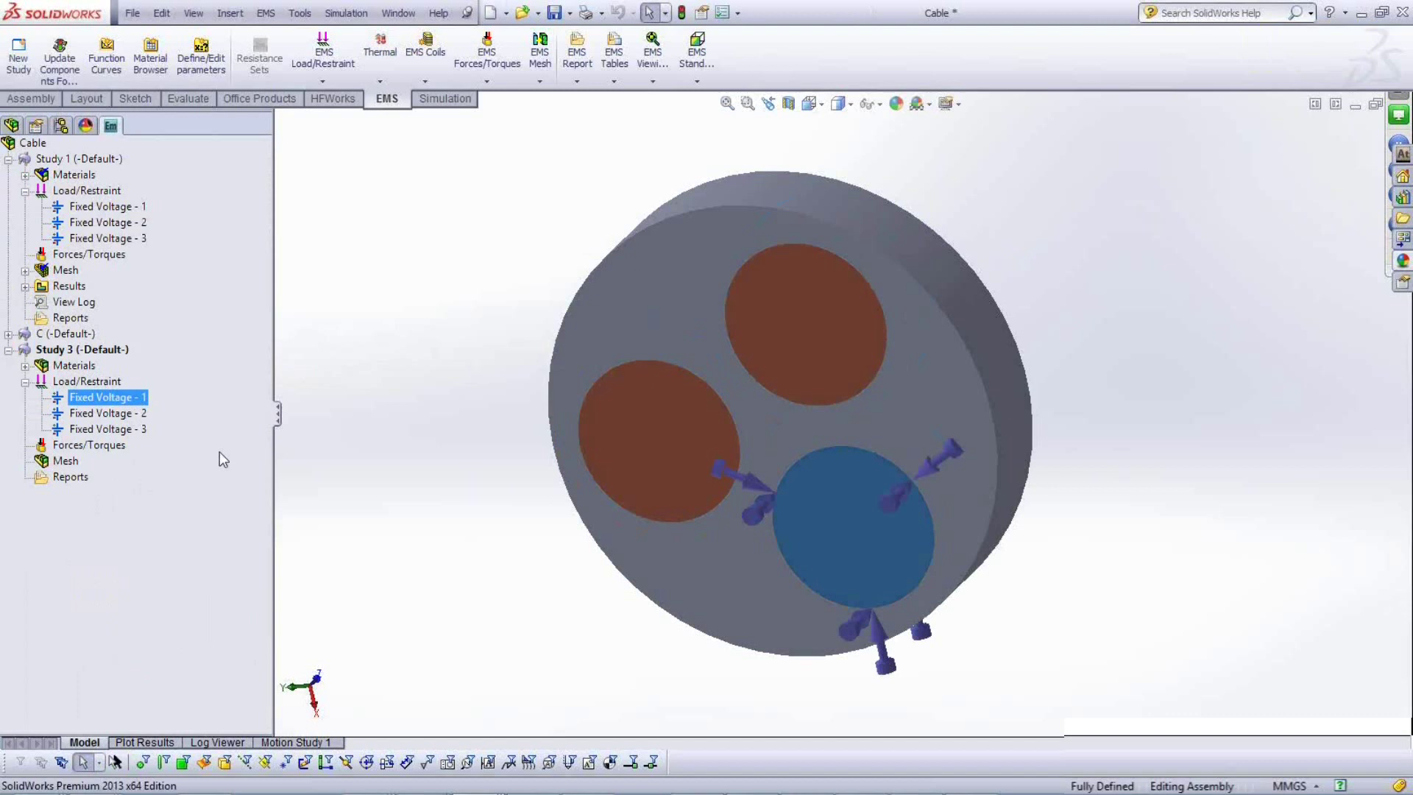
{"action": "left_click", "coordinate": [122, 417]}
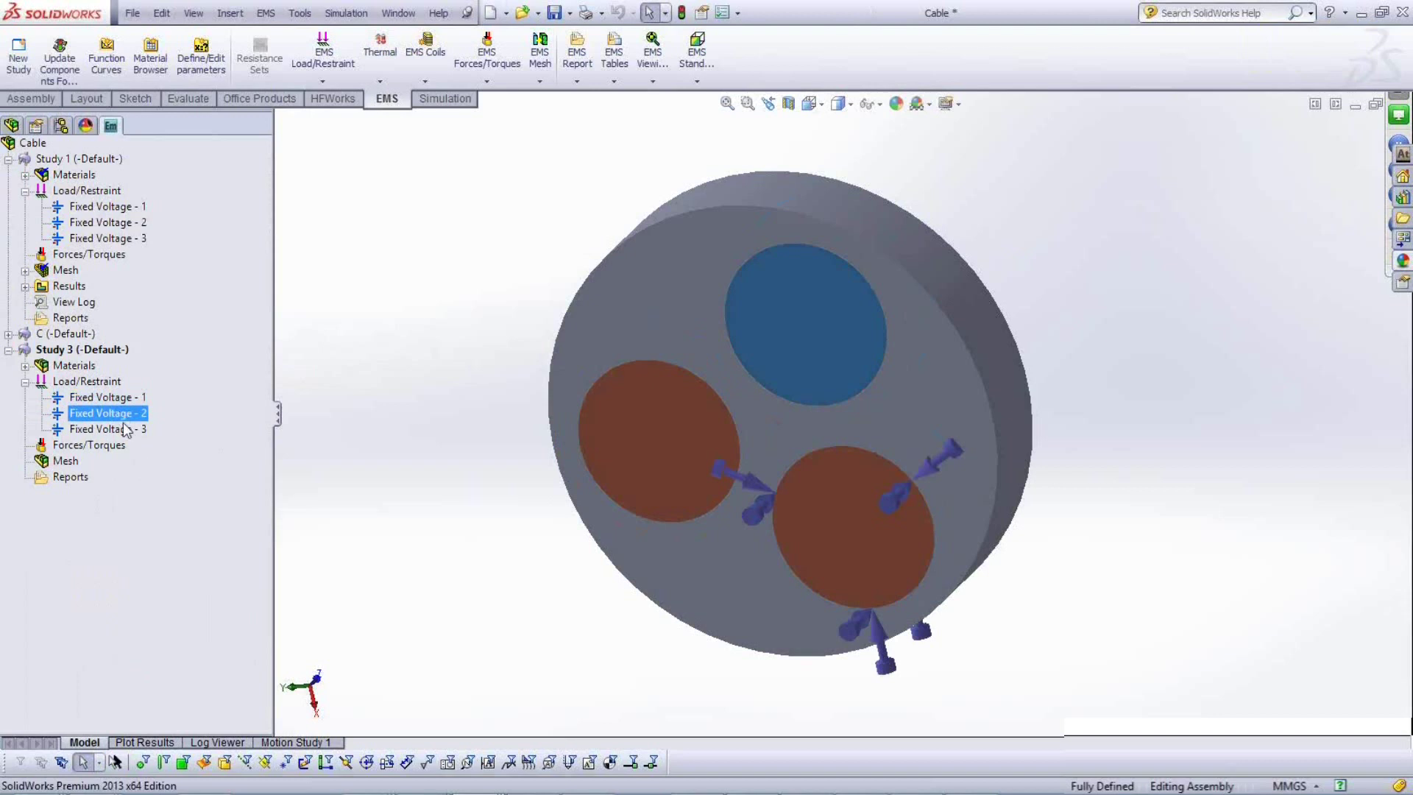
{"action": "right_click", "coordinate": [122, 413]}
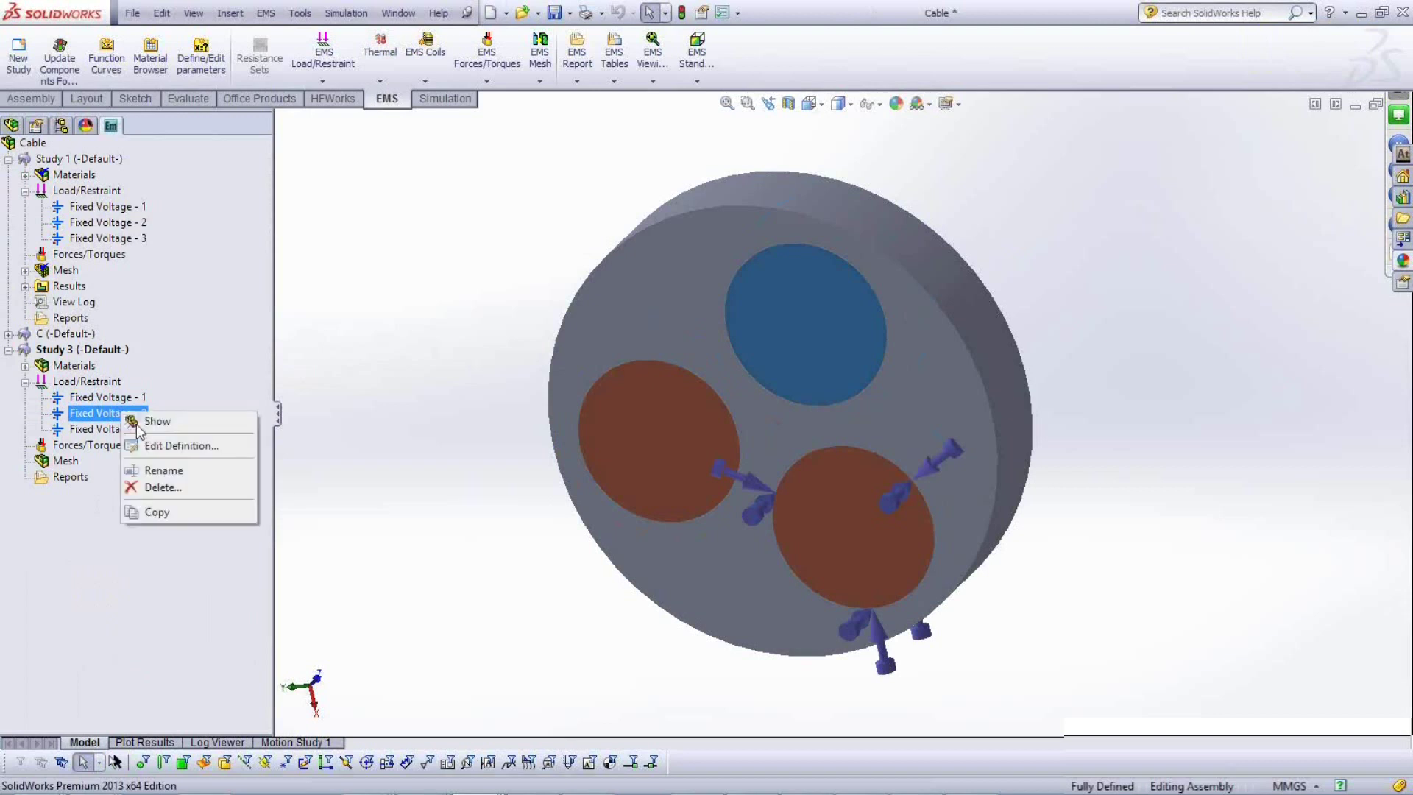
{"action": "right_click", "coordinate": [105, 398]}
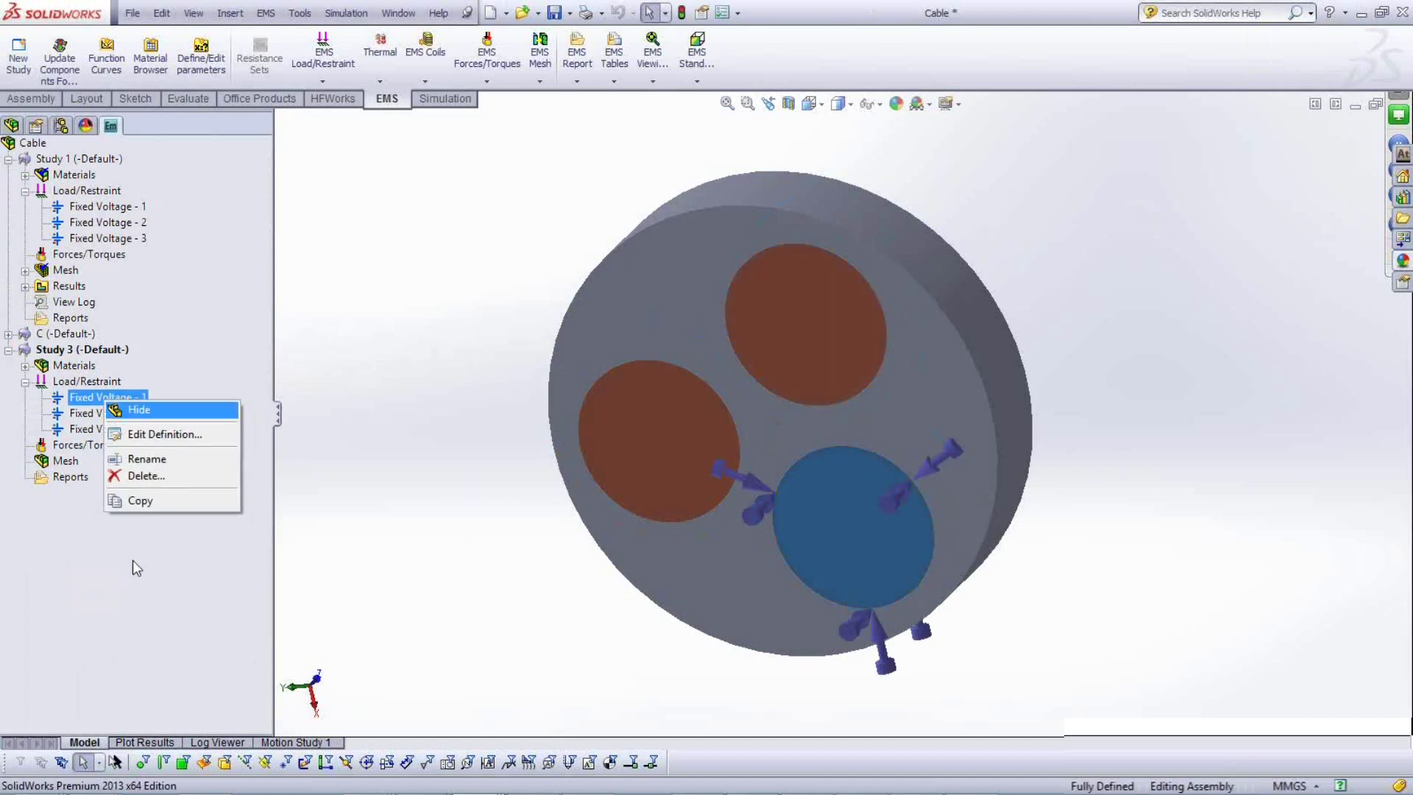
{"action": "left_click", "coordinate": [121, 411]}
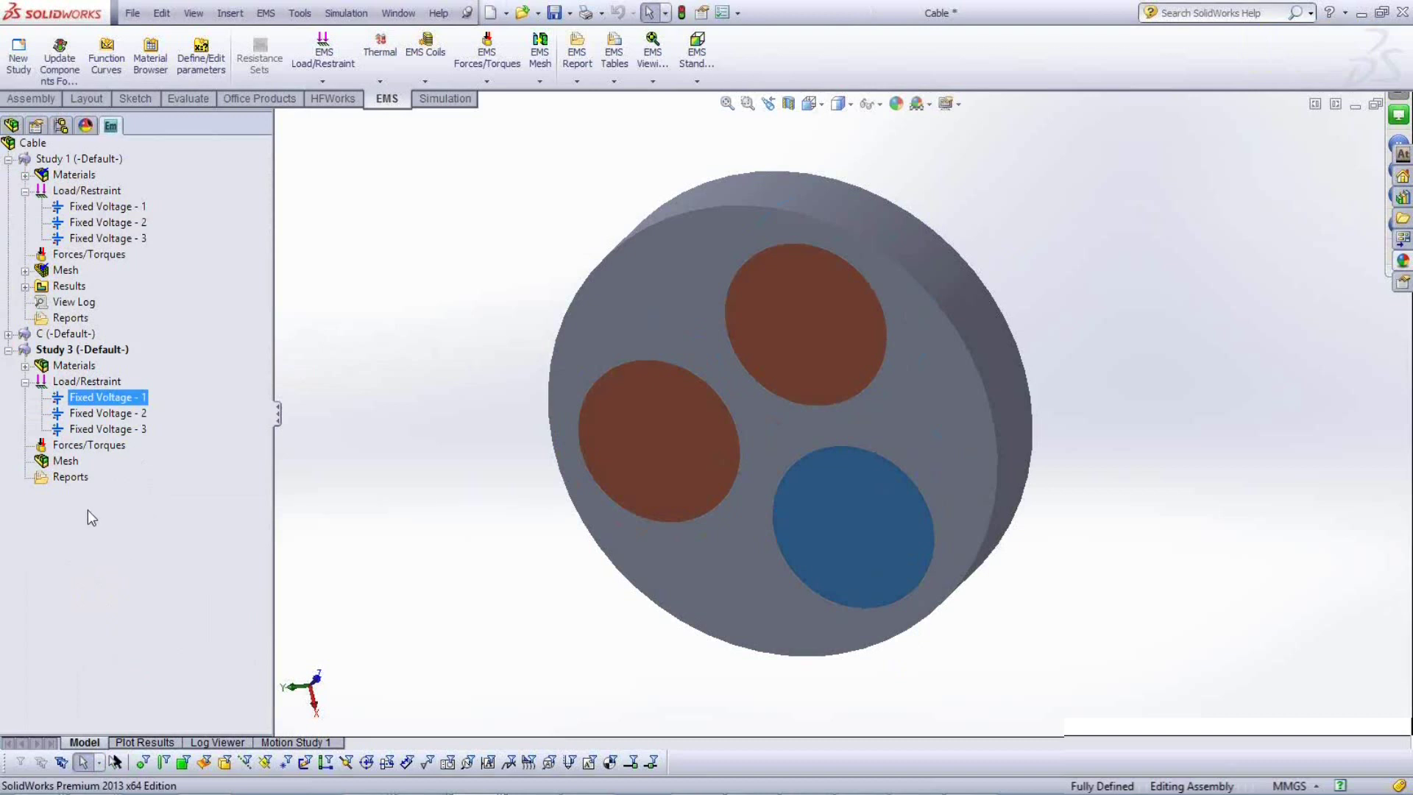
Check the mesh options of Study 3 and identify the three individual insulators around the conductors in the model.
{"action": "right_click", "coordinate": [59, 462]}
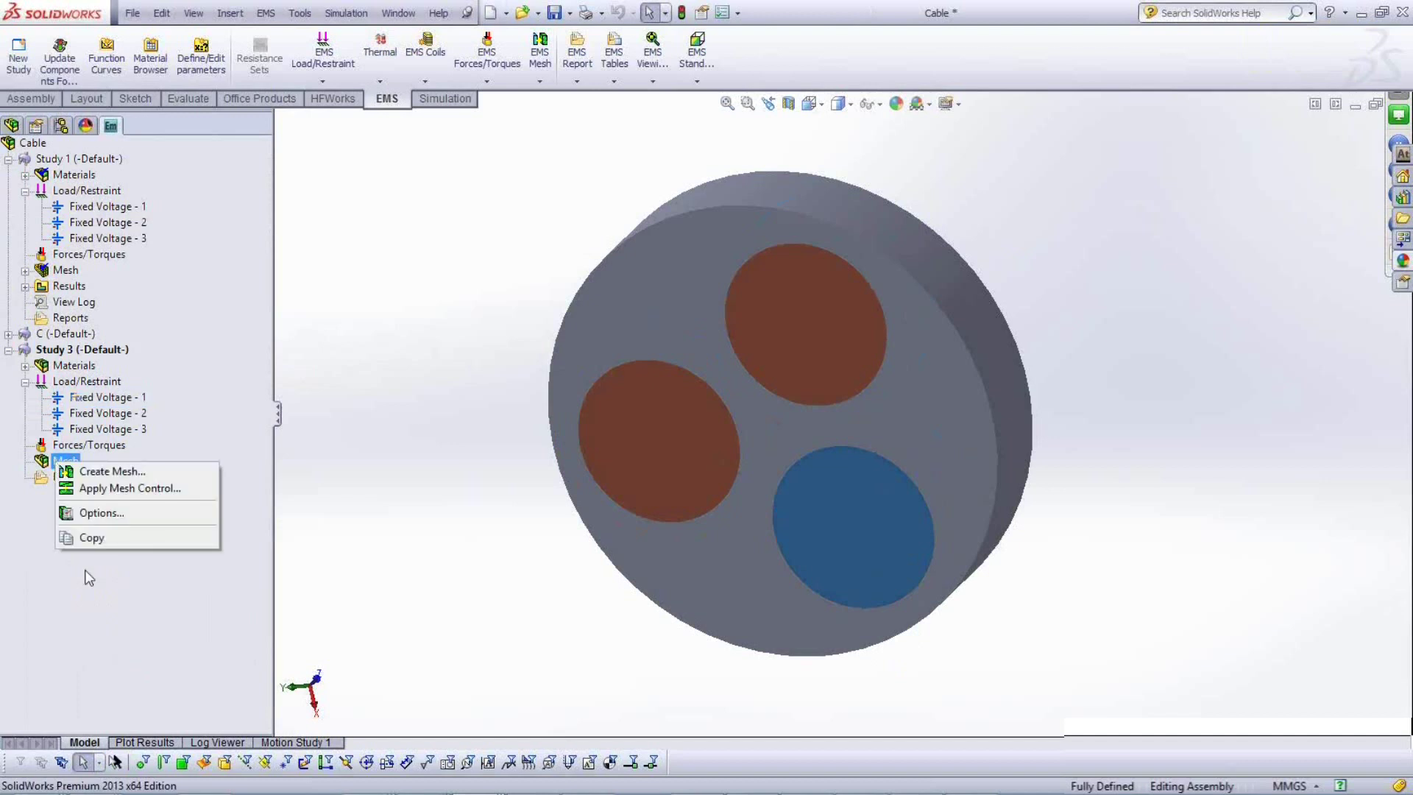
{"action": "left_click", "coordinate": [56, 463]}
{"action": "right_click", "coordinate": [53, 465]}
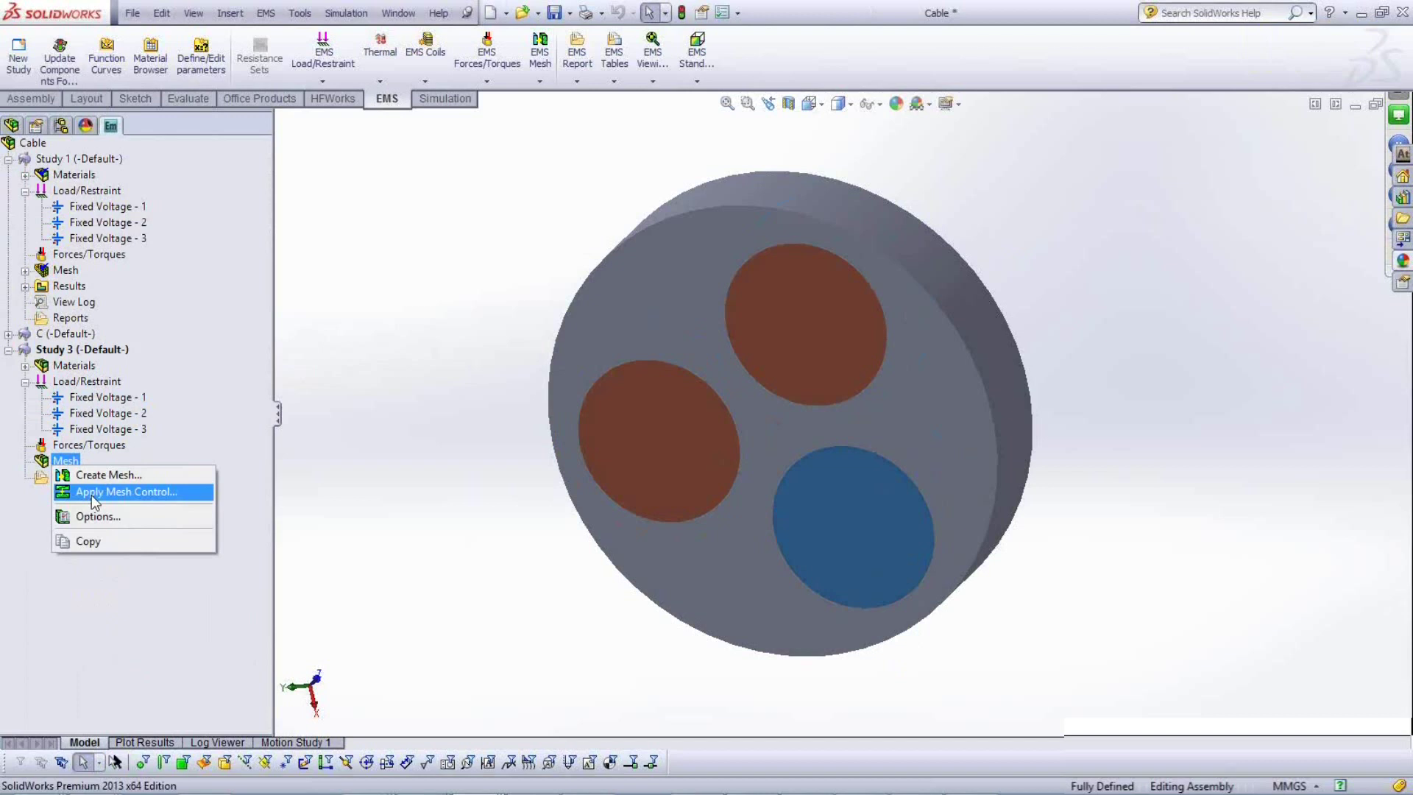
{"action": "left_click", "coordinate": [374, 431]}
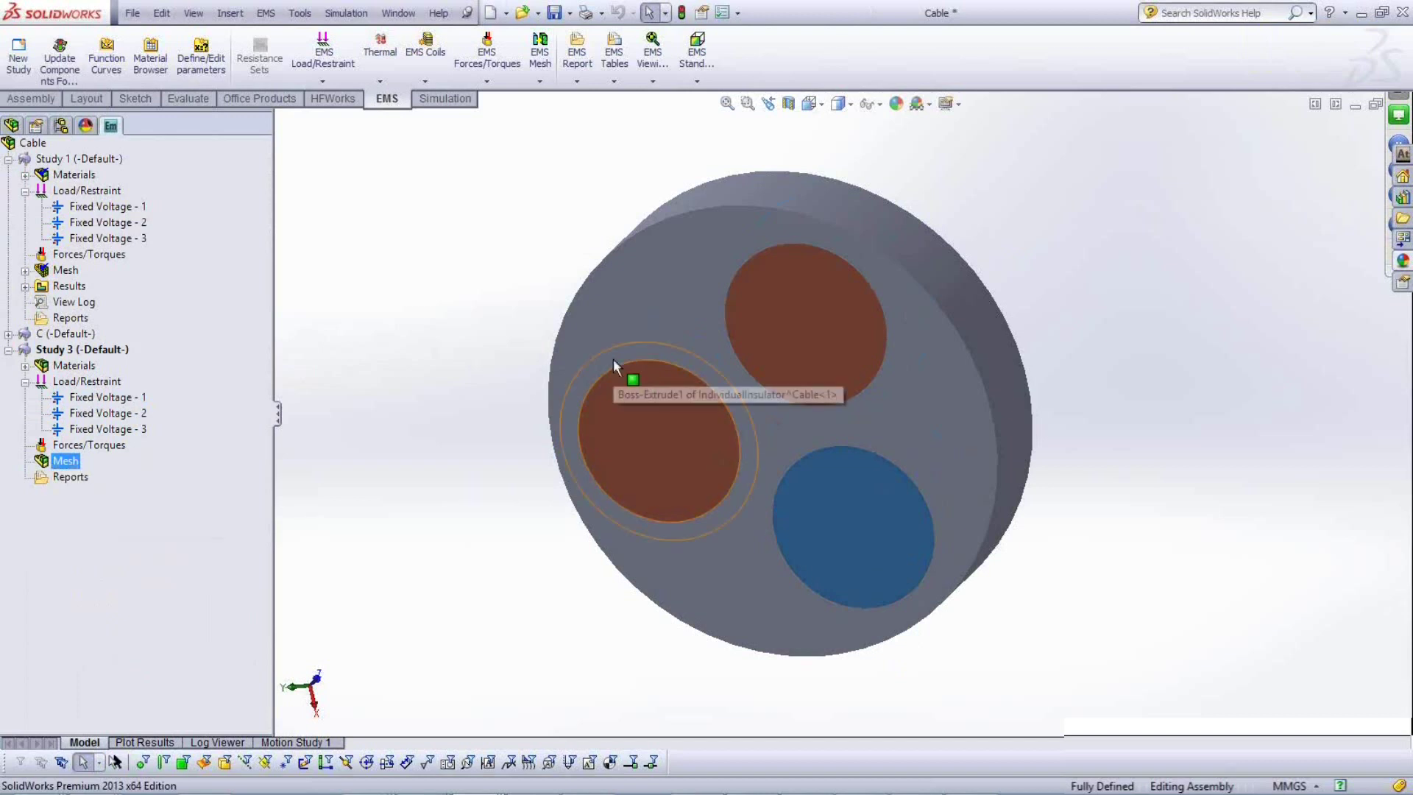
{"action": "left_click", "coordinate": [612, 359]}
{"action": "left_click", "coordinate": [730, 255]}
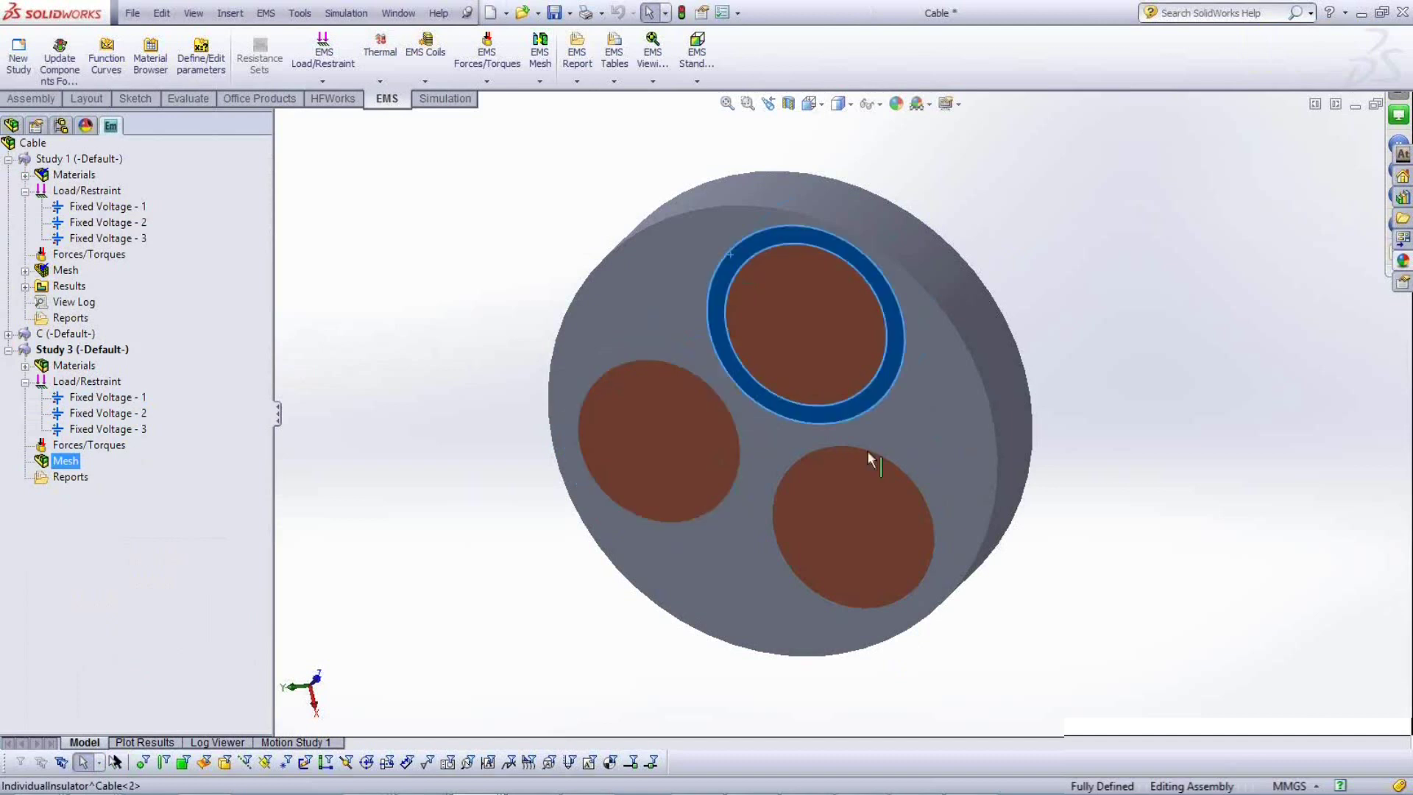
{"action": "left_click", "coordinate": [884, 444]}
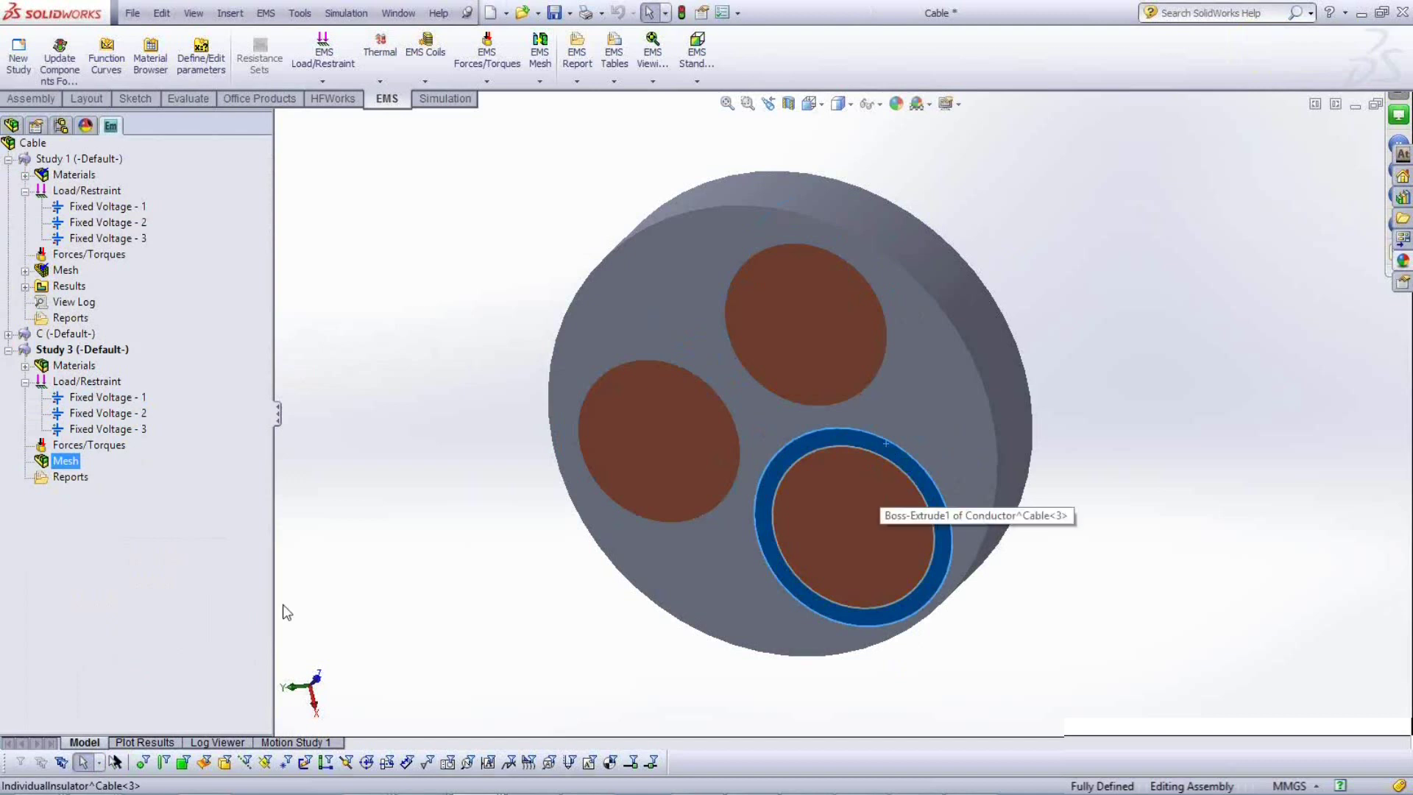
Apply a 0.25 mm mesh control to the IndividualInsulator^Cable-3 body in Study 3, clearing the preselected face.
{"action": "right_click", "coordinate": [64, 468]}
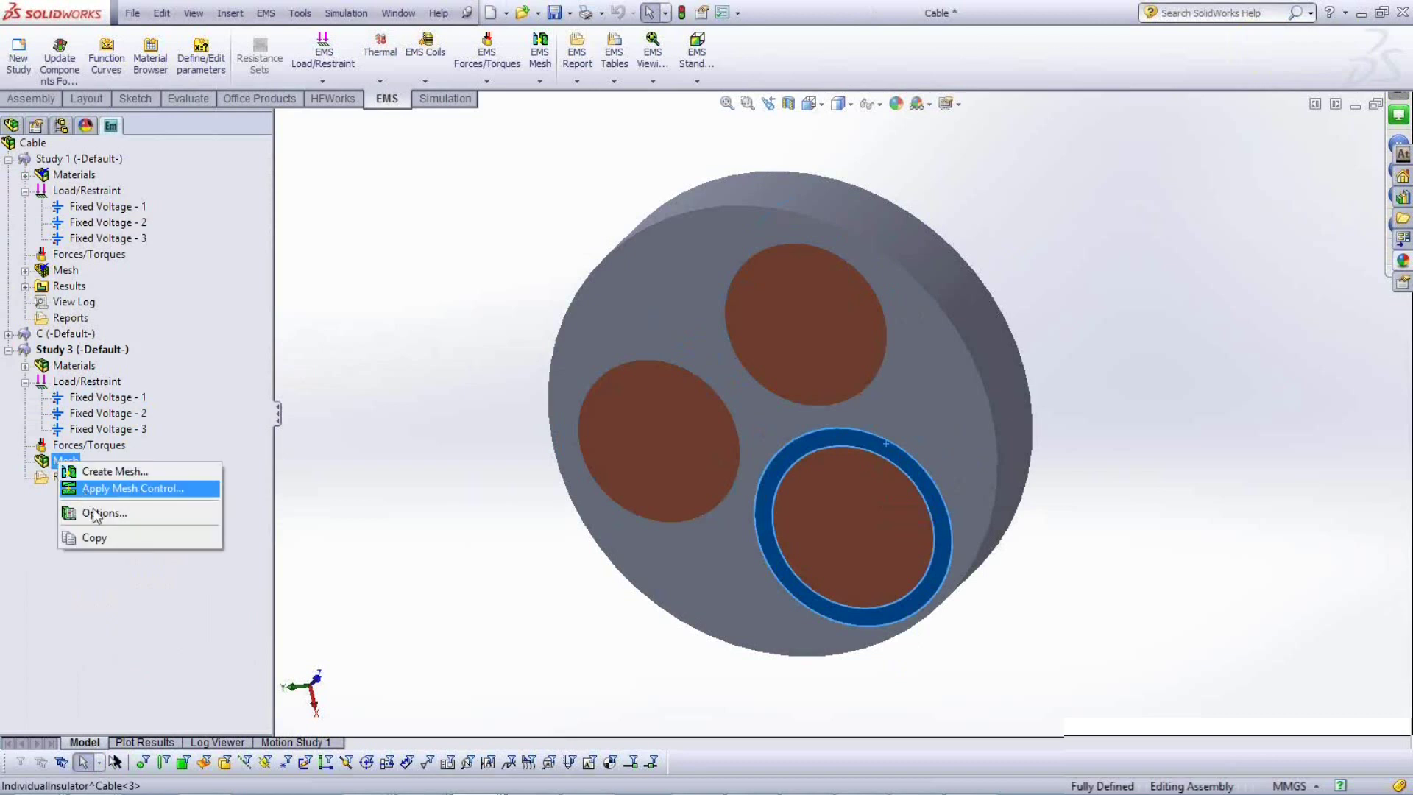
{"action": "left_click", "coordinate": [118, 488]}
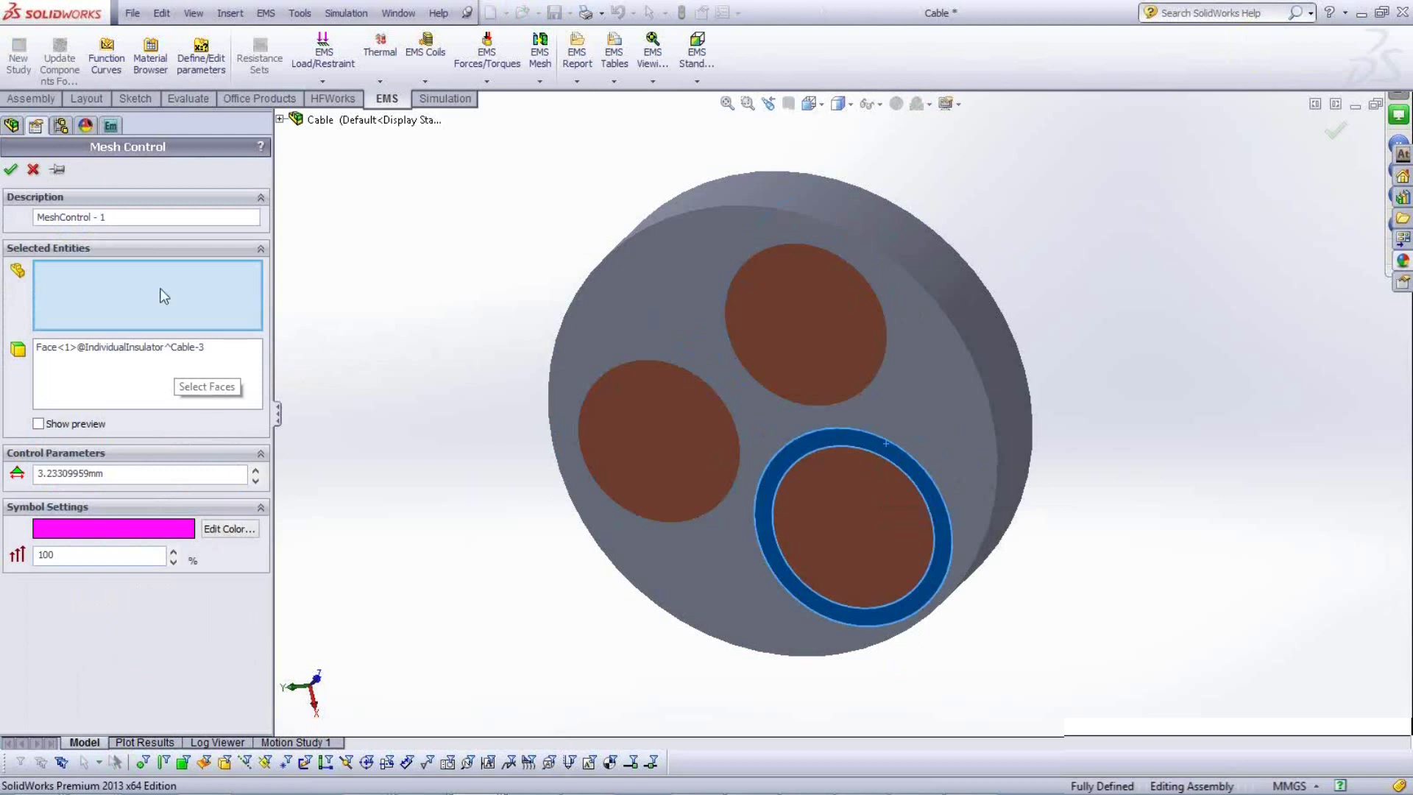
{"action": "left_click", "coordinate": [784, 469]}
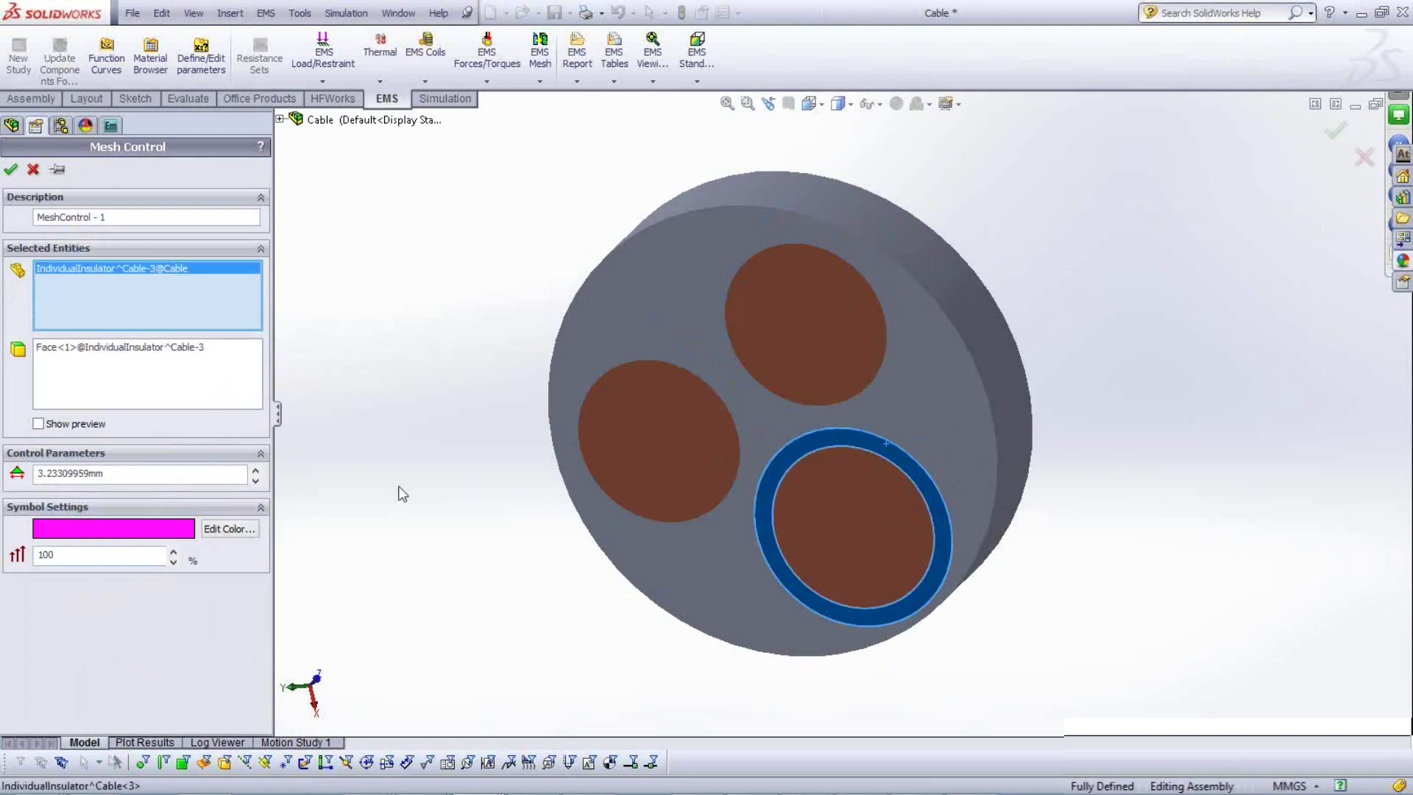
{"action": "left_click", "coordinate": [172, 367]}
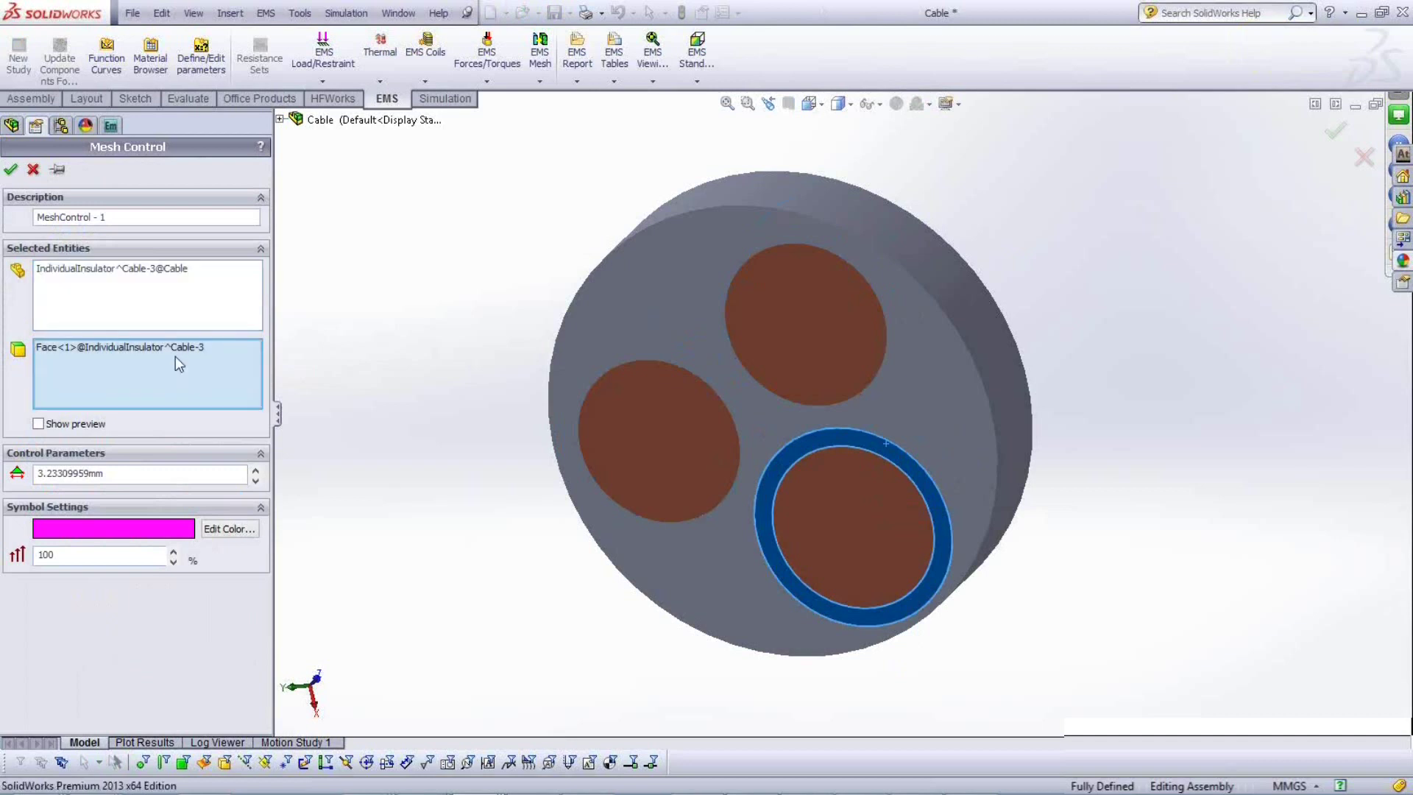
{"action": "right_click", "coordinate": [176, 356]}
{"action": "left_click", "coordinate": [211, 368]}
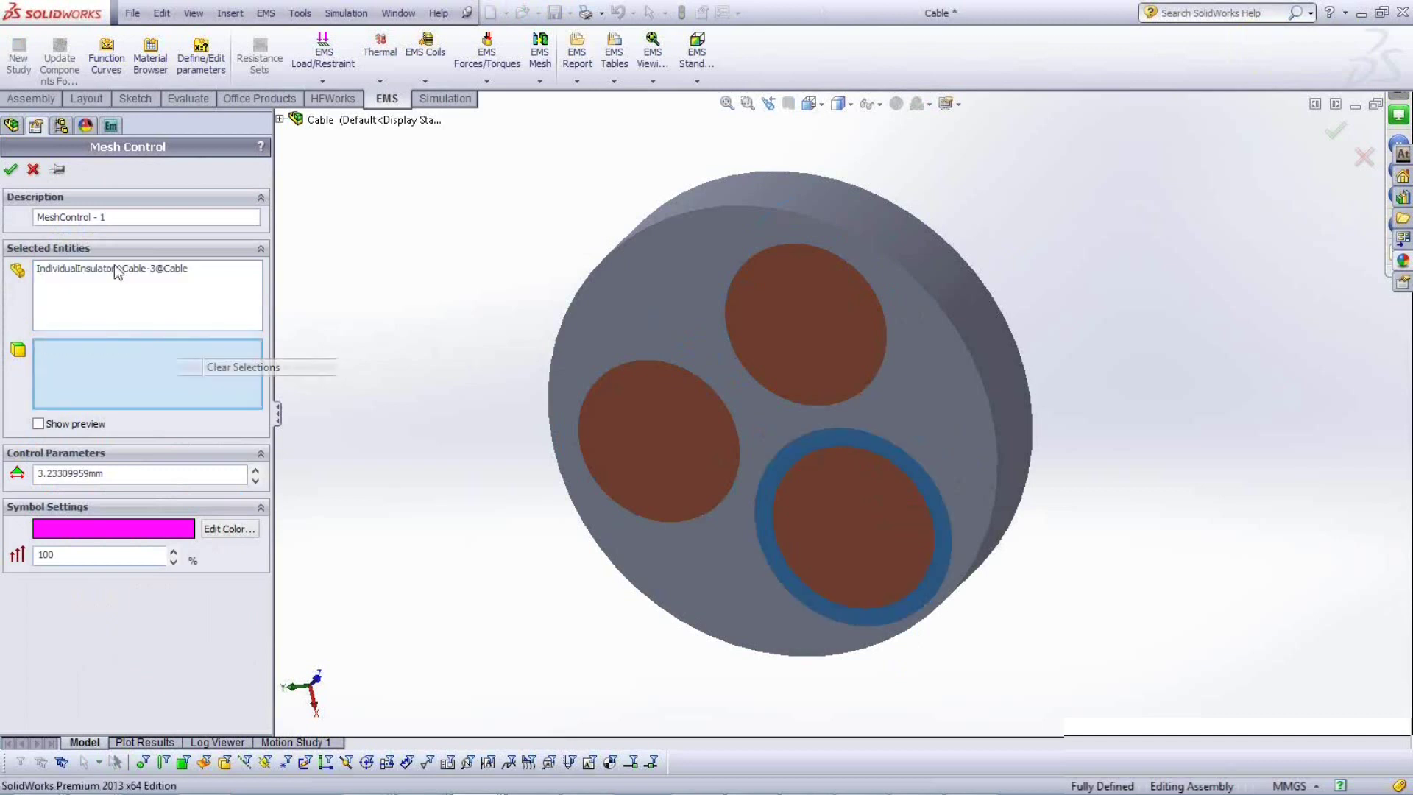
{"action": "left_click", "coordinate": [117, 272]}
{"action": "double_click", "coordinate": [55, 475]}
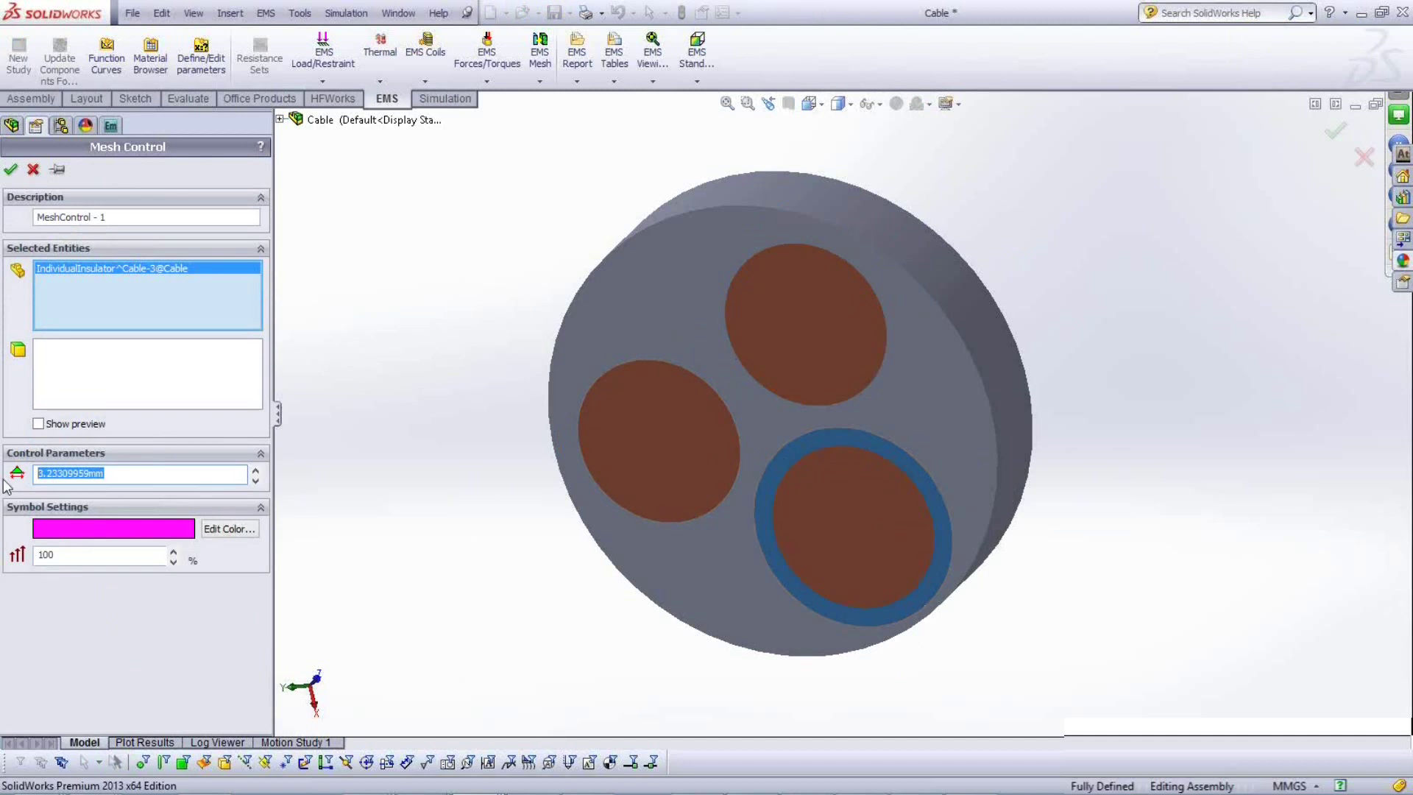
{"action": "type", "text": ".25"}
{"action": "left_click", "coordinate": [10, 170]}
{"action": "left_click", "coordinate": [131, 478]}
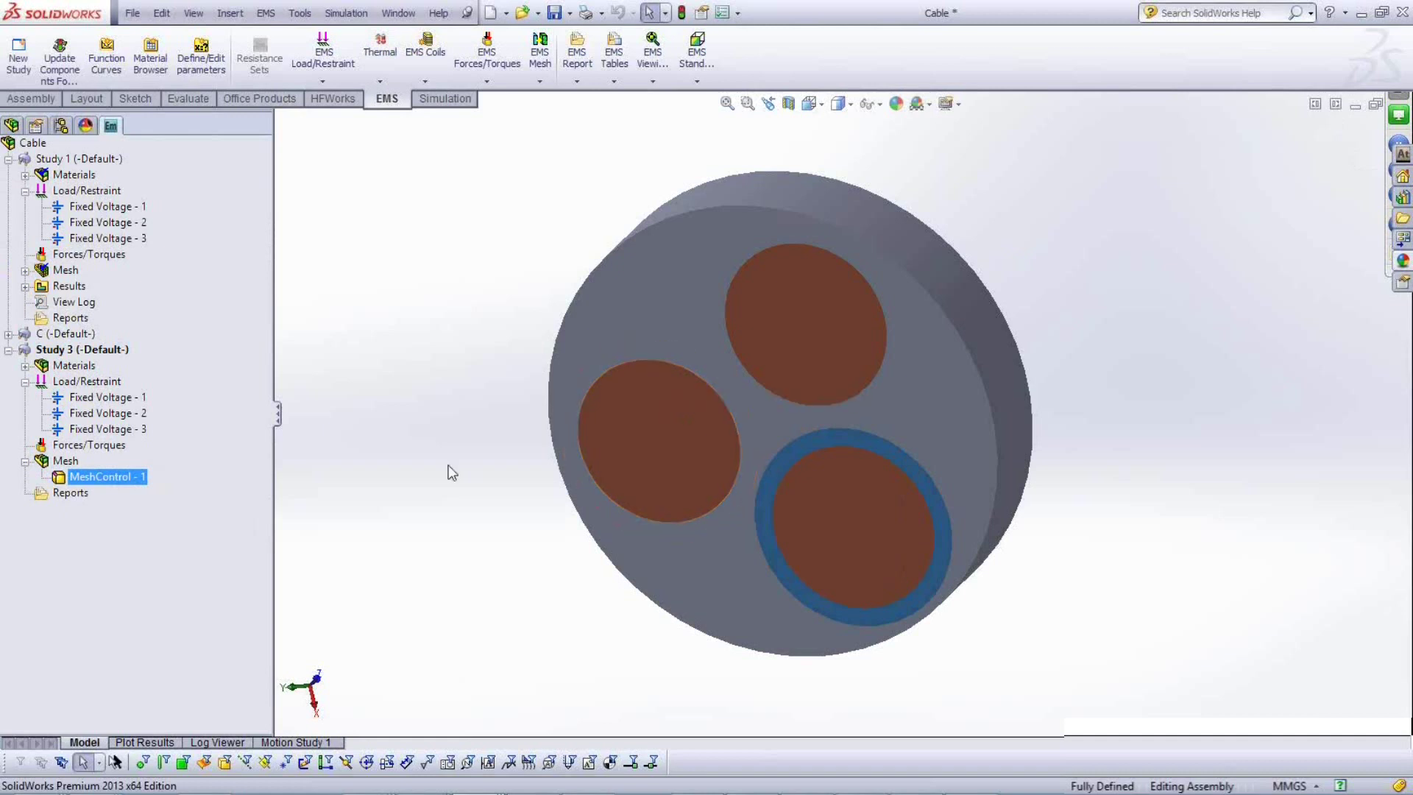
{"action": "left_click", "coordinate": [116, 477]}
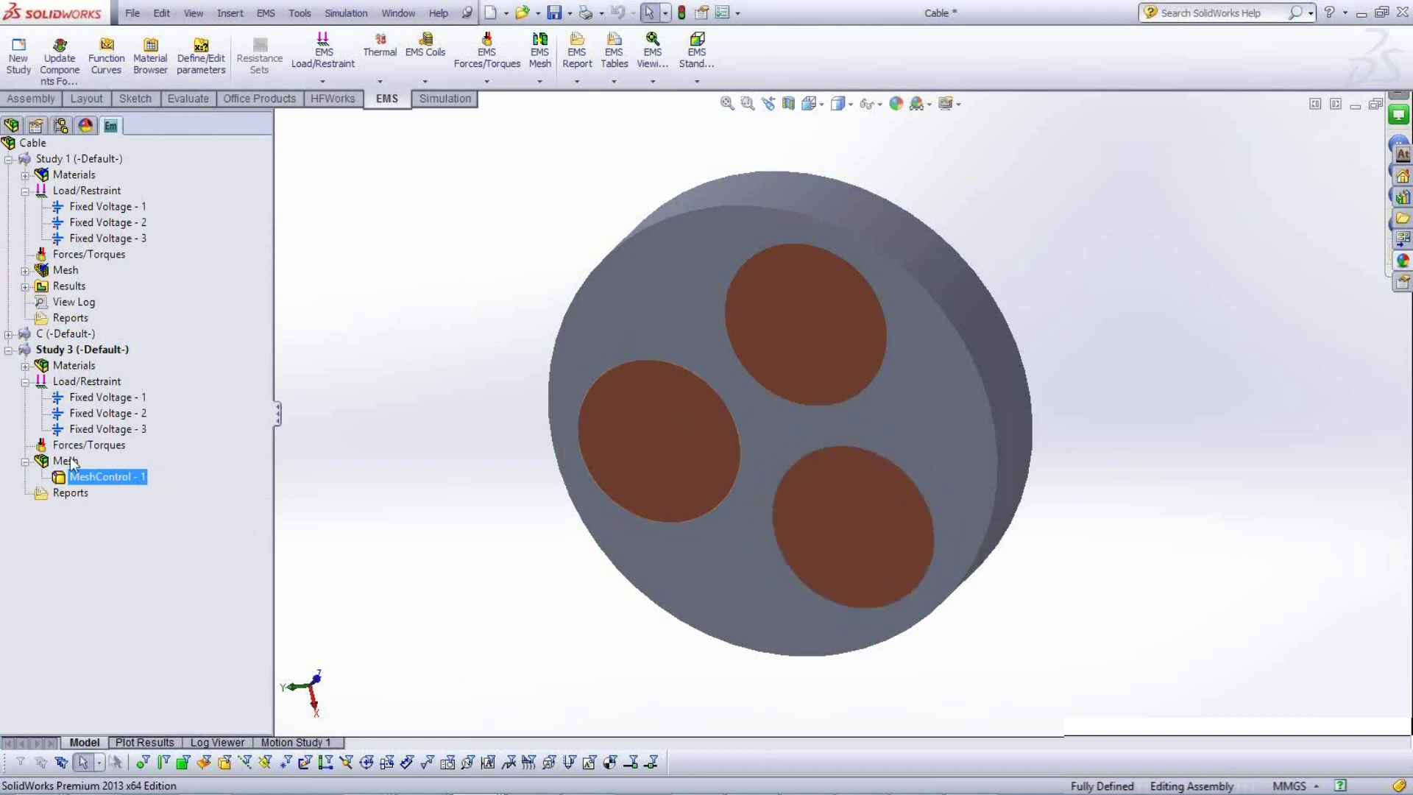
Apply a second mesh control of 0.25 mm to the bodies IndividualInsulator^Cable-1 and IndividualInsulator^Cable-2 in Study 3.
{"action": "right_click", "coordinate": [95, 462]}
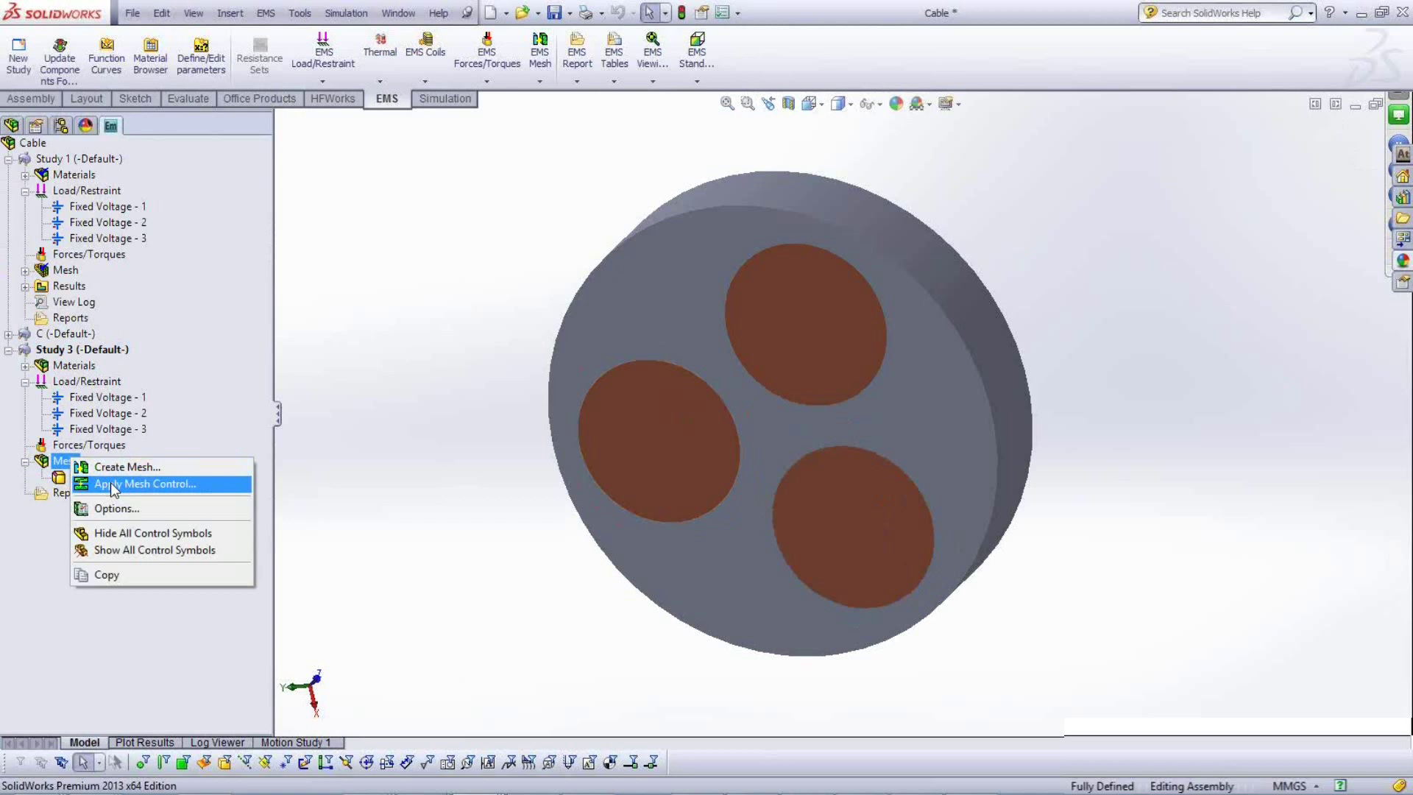
{"action": "left_click", "coordinate": [114, 486]}
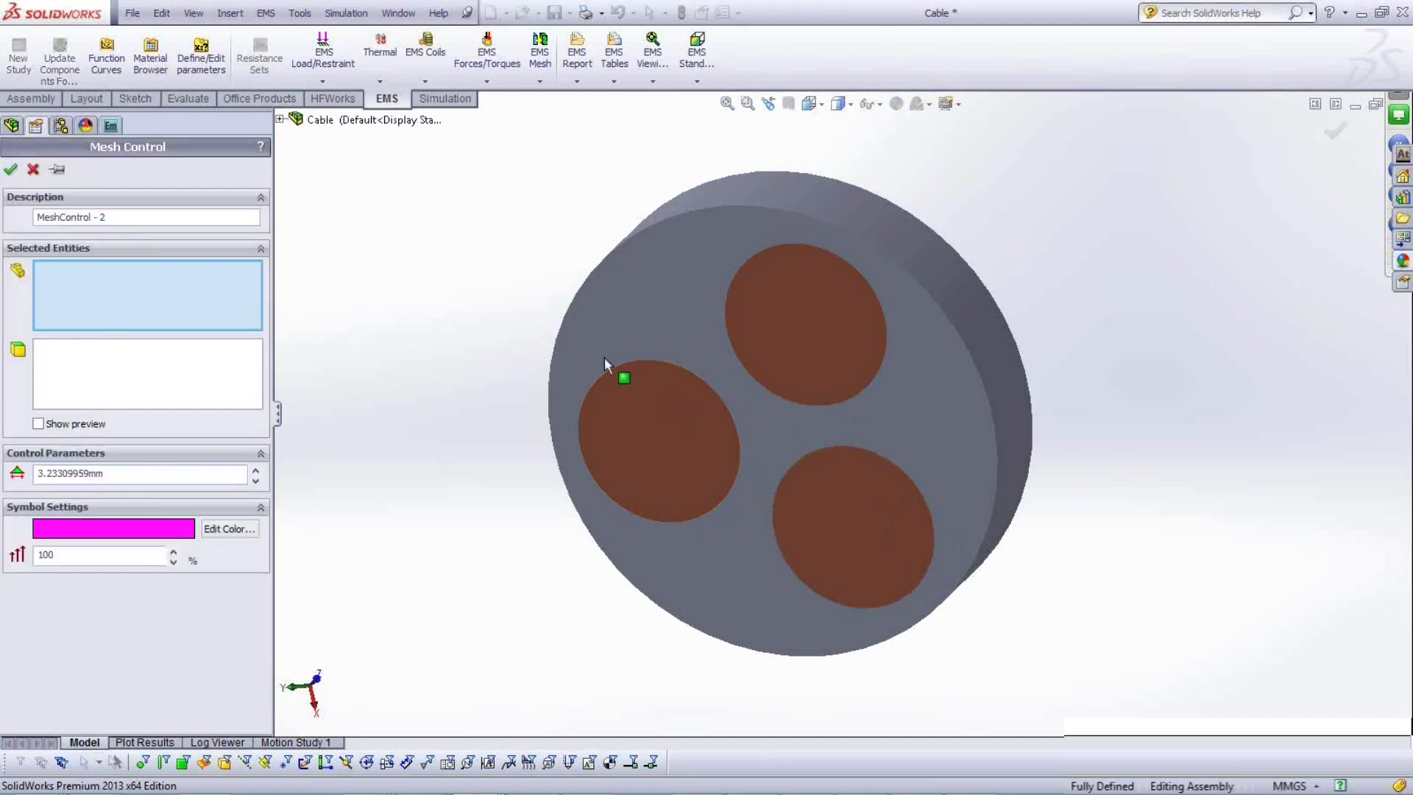
{"action": "left_click", "coordinate": [639, 351]}
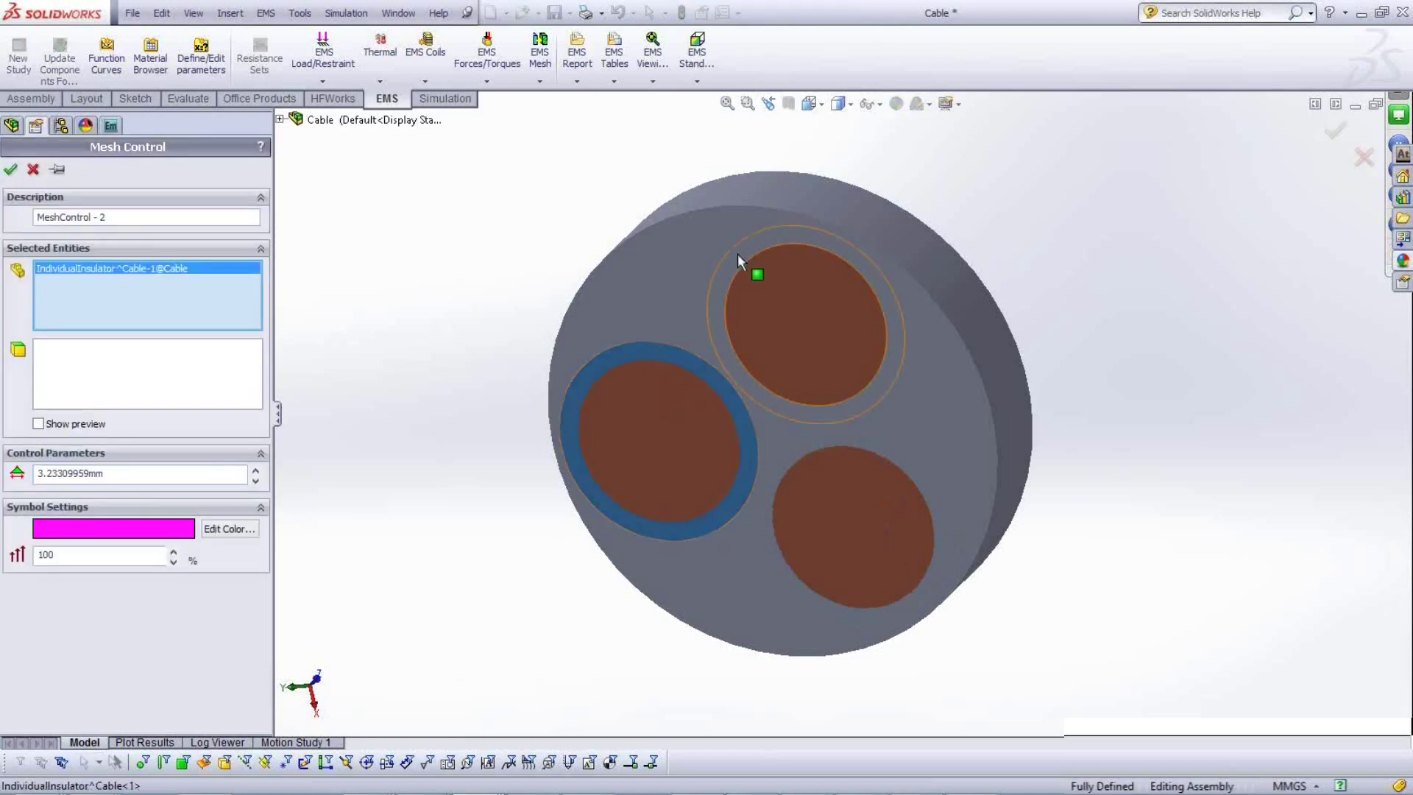
{"action": "left_click", "coordinate": [738, 253]}
{"action": "key", "text": "ctrl+a"}
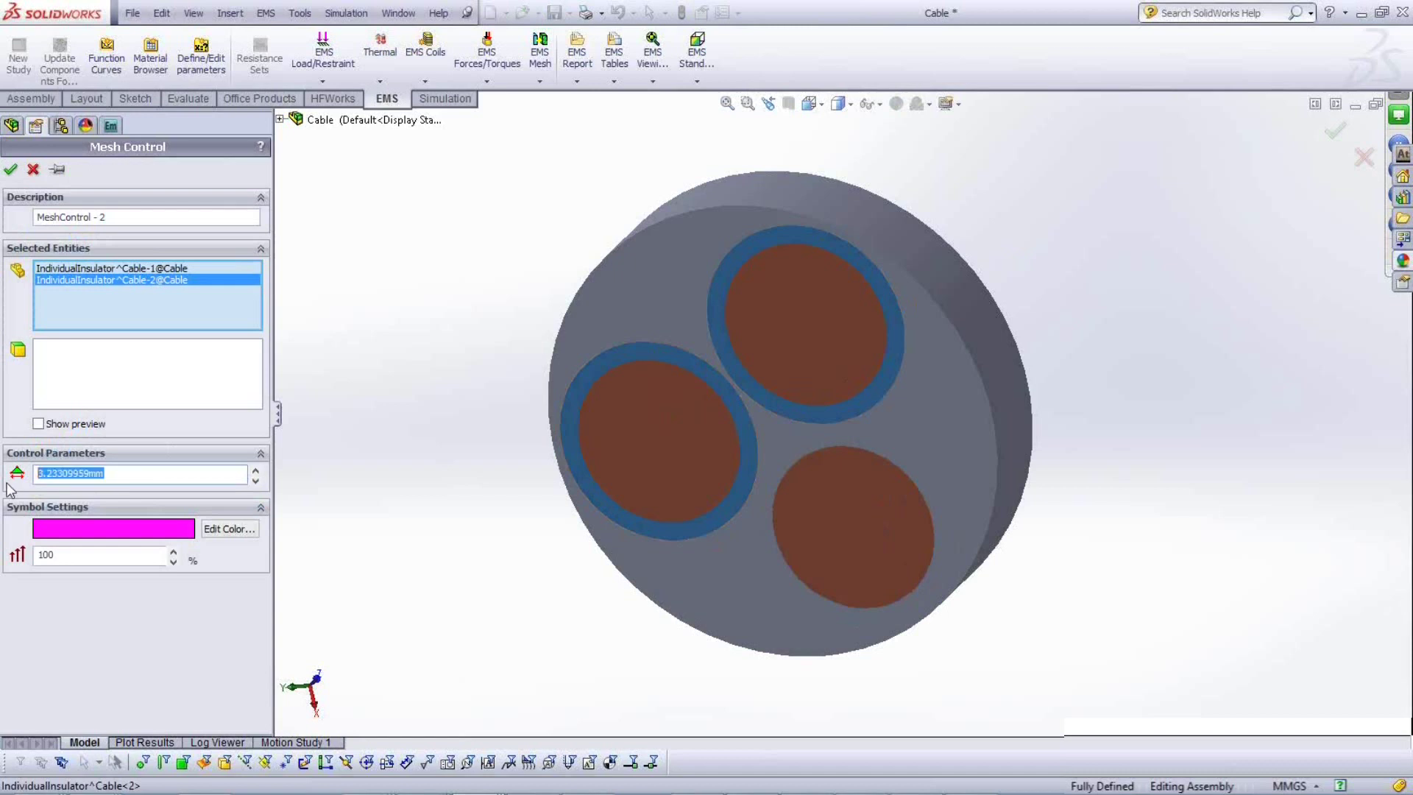
{"action": "type", "text": "0.25mm"}
{"action": "key", "text": "Return"}
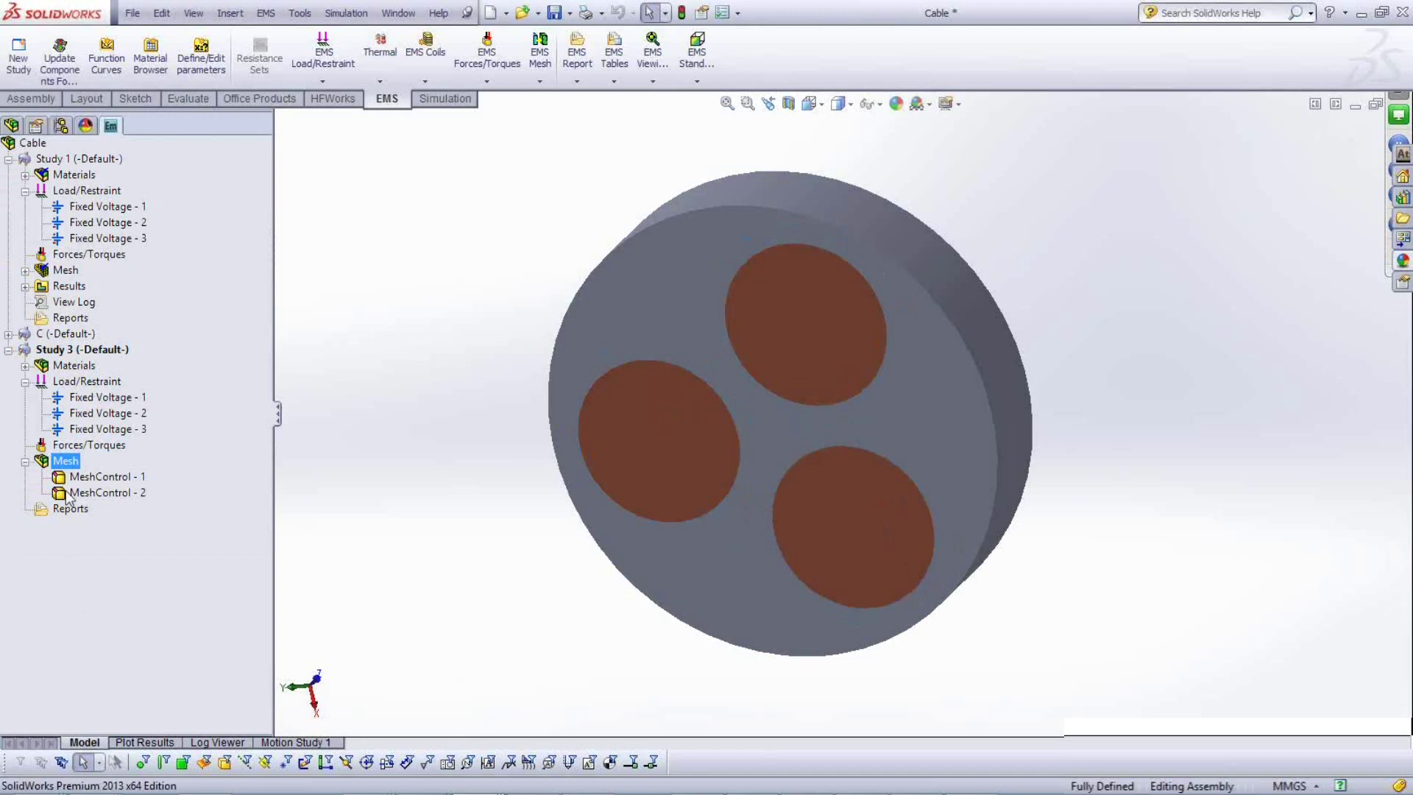
Review the global element size and tolerance in Study 3's mesh parameters, leaving without creating the mesh.
{"action": "right_click", "coordinate": [65, 468]}
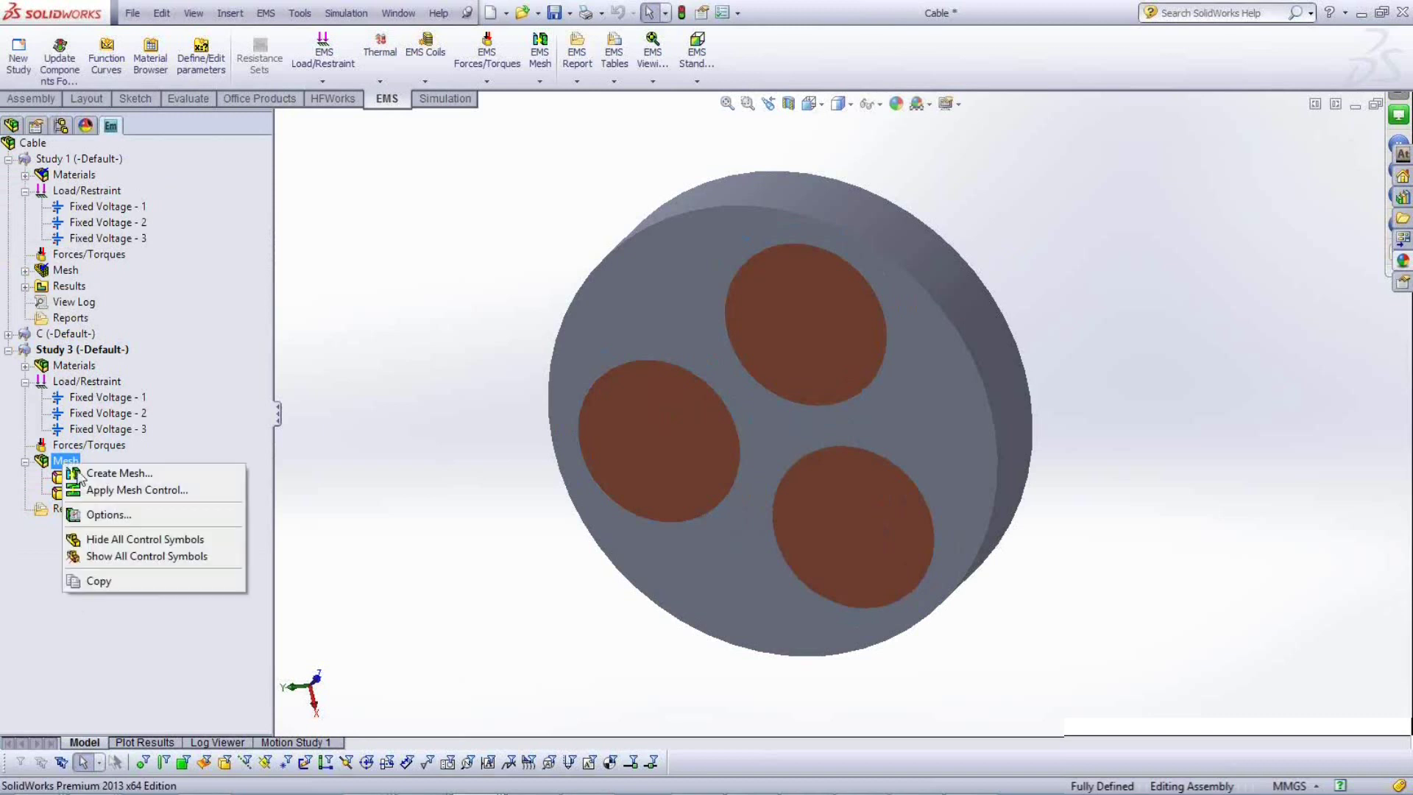
{"action": "left_click", "coordinate": [108, 473]}
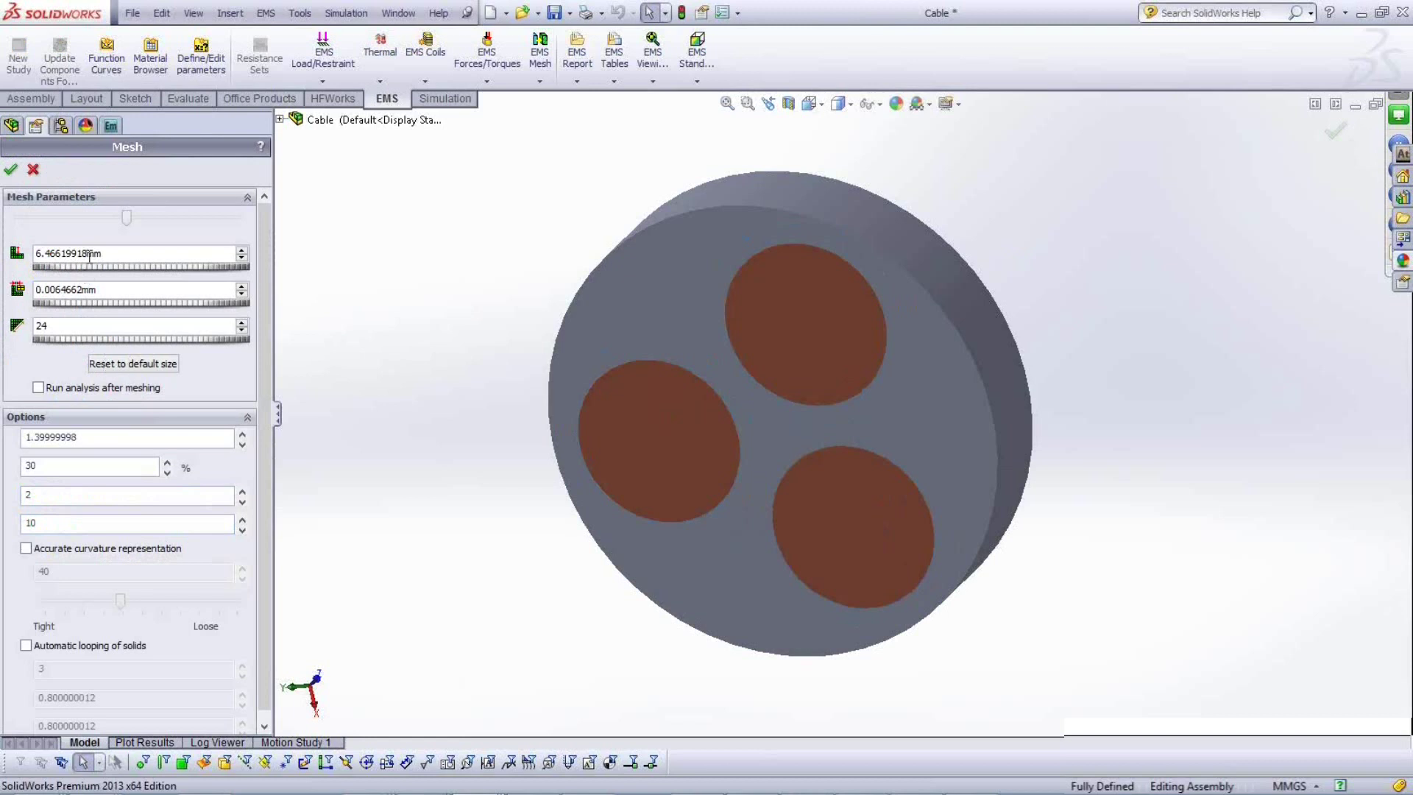
{"action": "left_click", "coordinate": [53, 292]}
{"action": "left_click", "coordinate": [34, 169]}
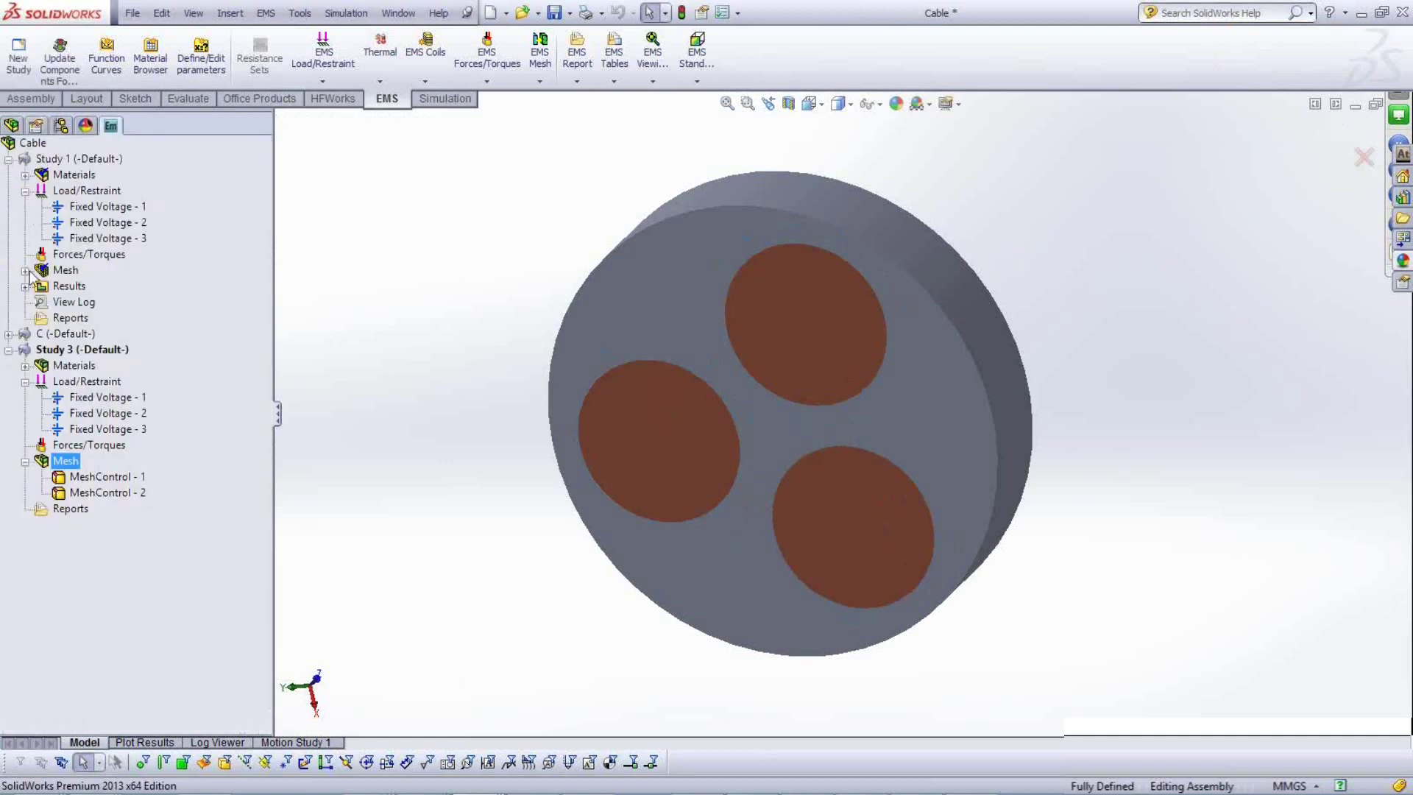
Show the mesh of Study 1 on the cable and check which bodies its mesh control covers.
{"action": "left_click", "coordinate": [59, 271]}
{"action": "right_click", "coordinate": [59, 271]}
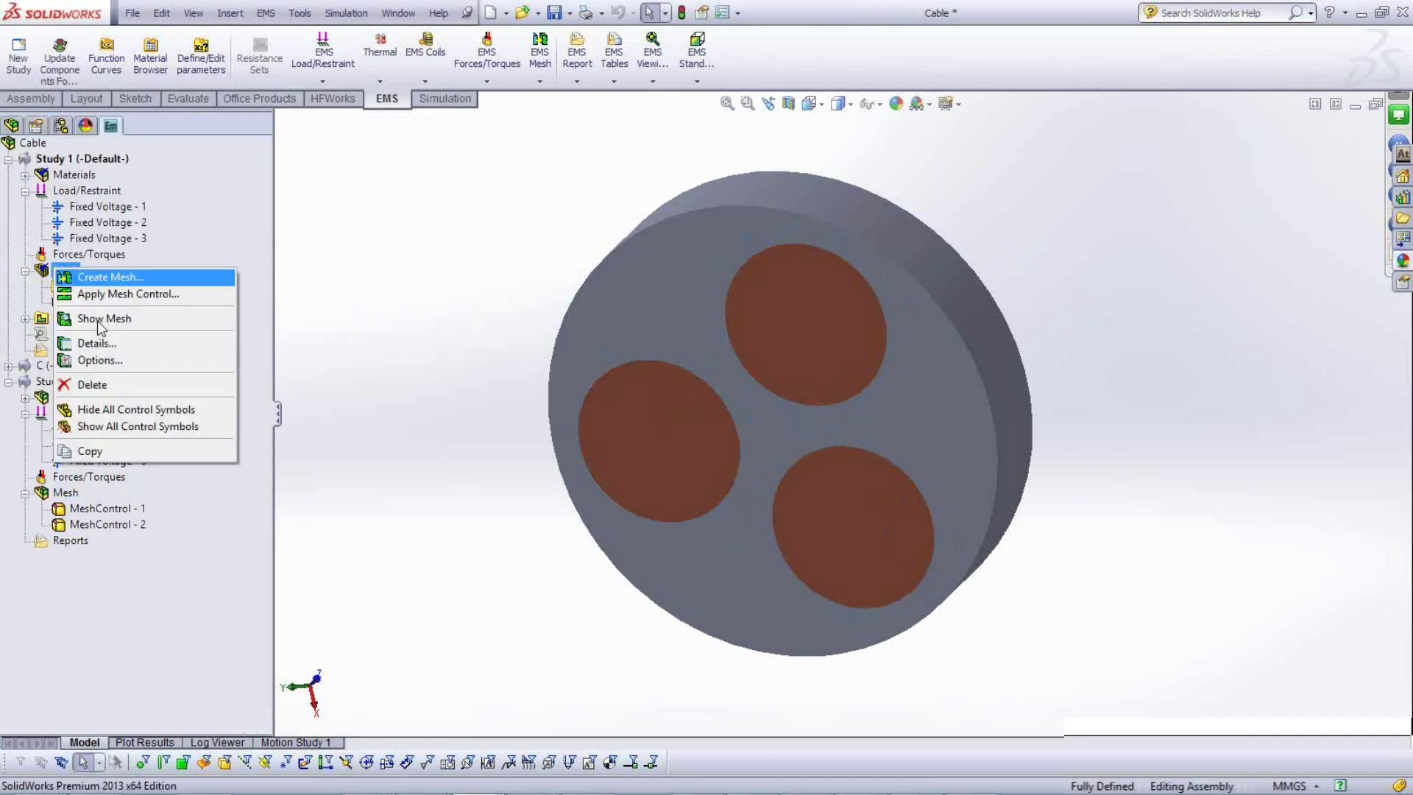
{"action": "left_click", "coordinate": [97, 321]}
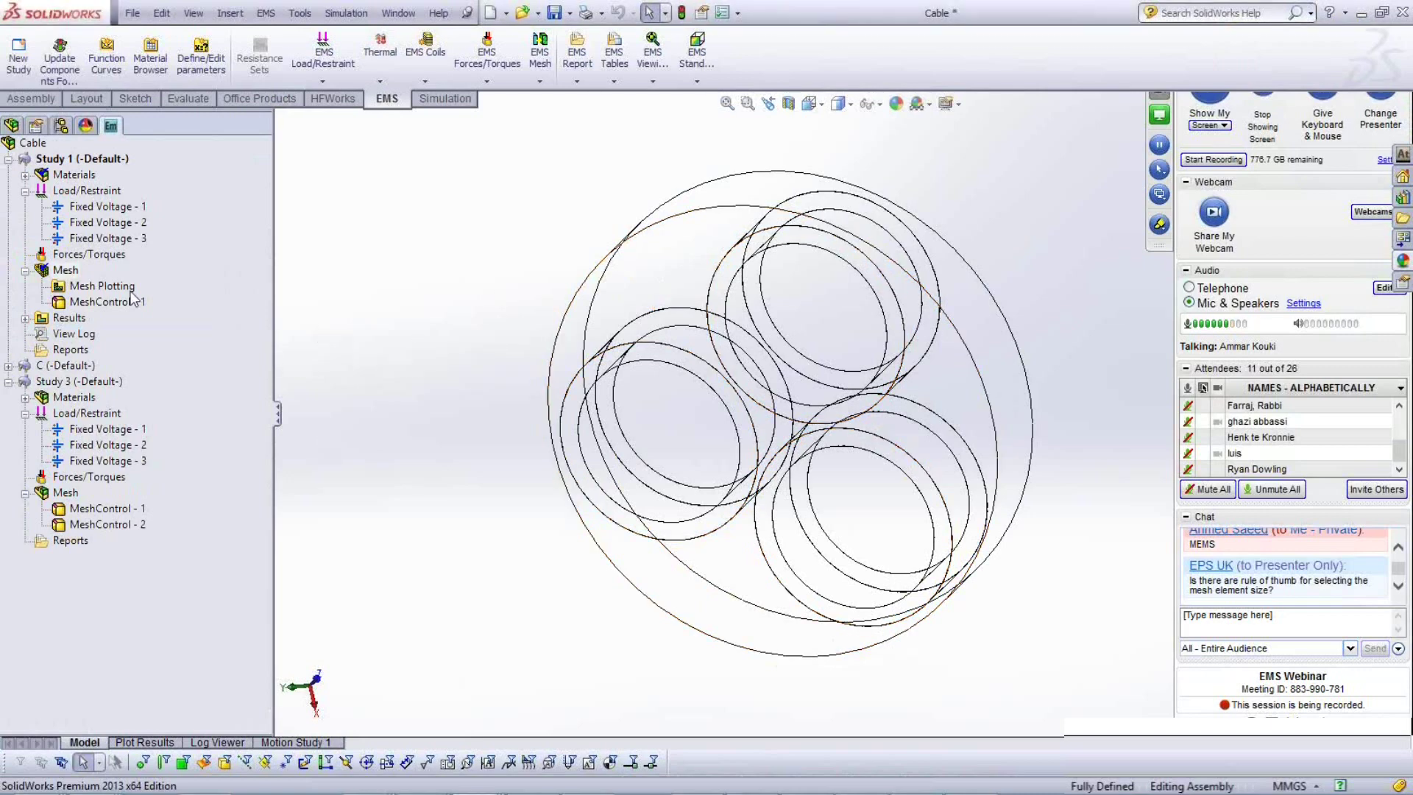
{"action": "right_click", "coordinate": [65, 270]}
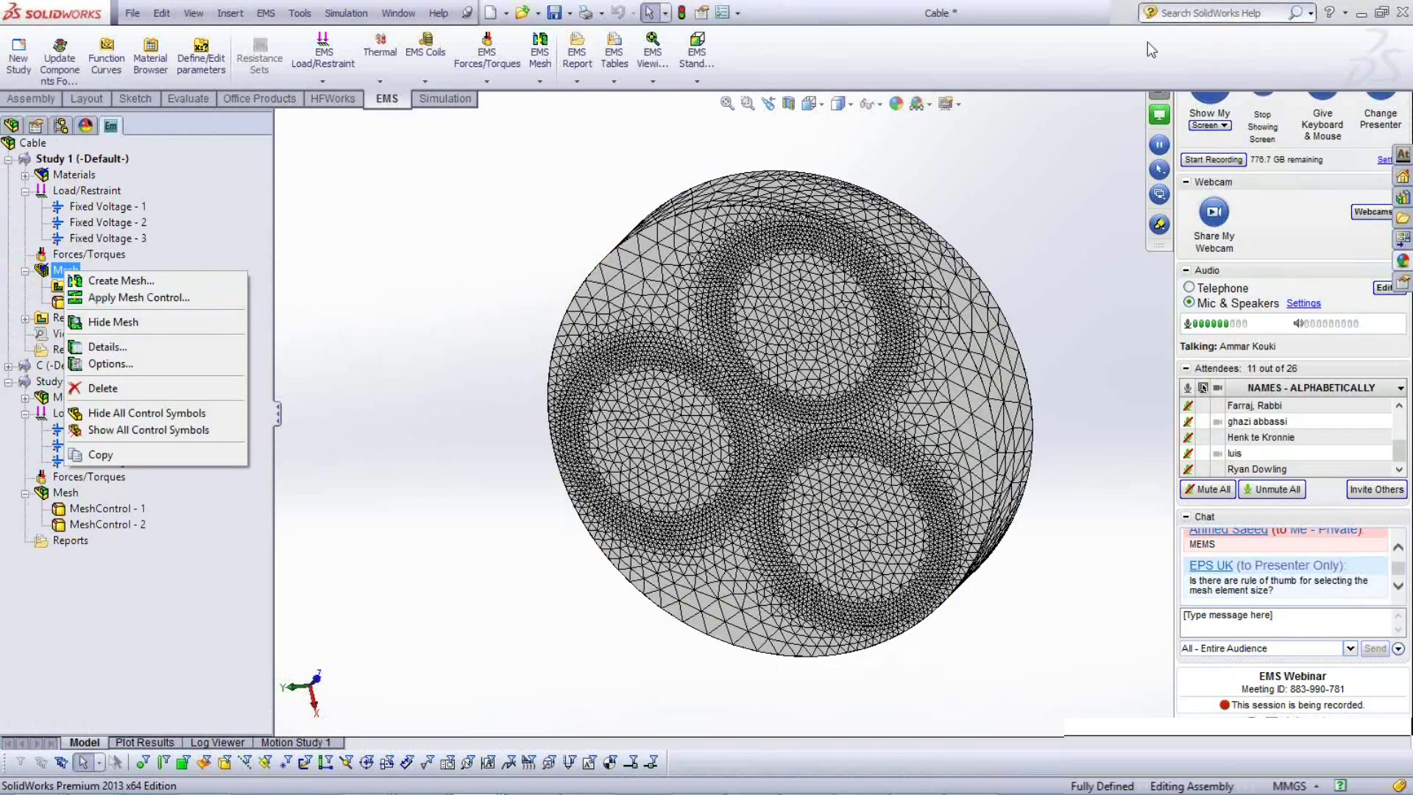
{"action": "left_click", "coordinate": [423, 318]}
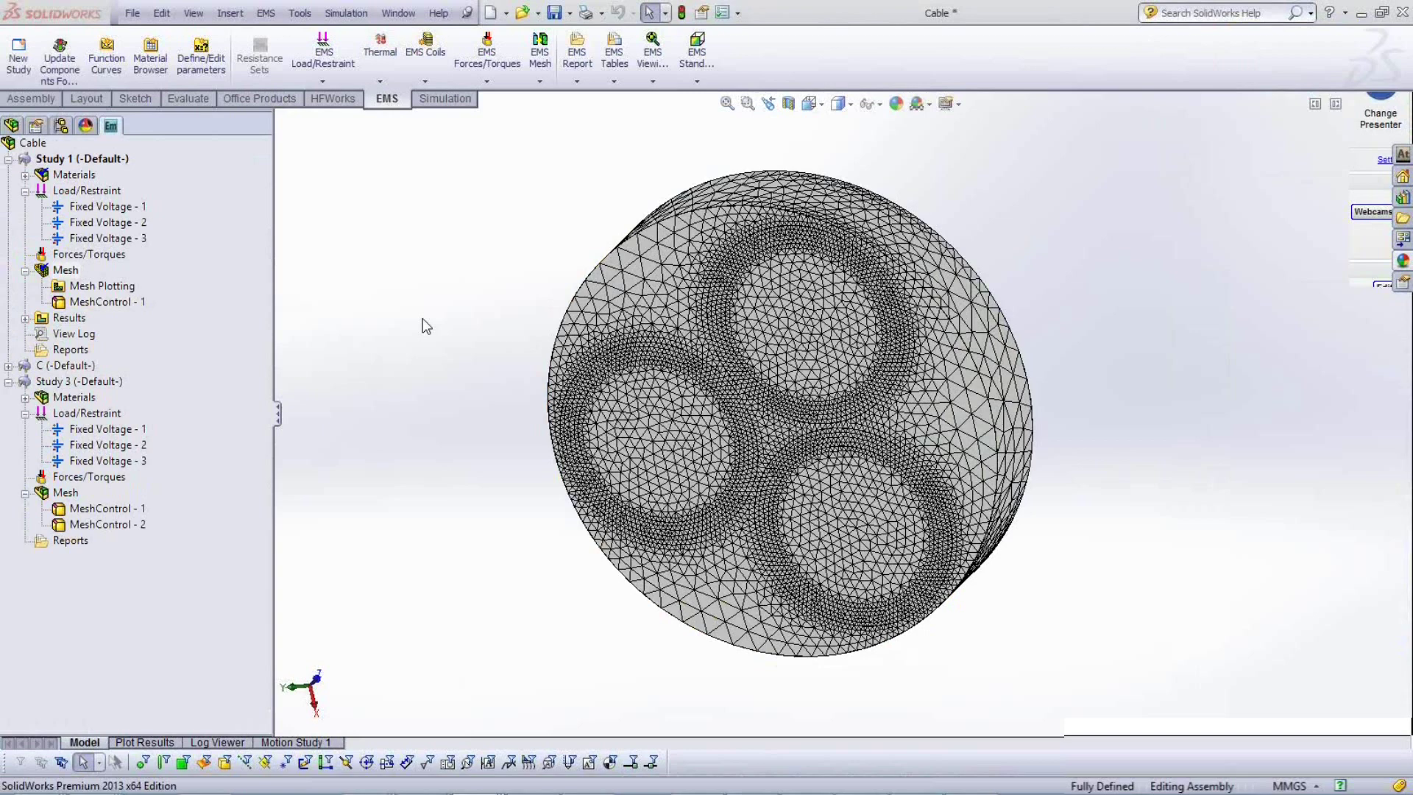
{"action": "left_click", "coordinate": [101, 308]}
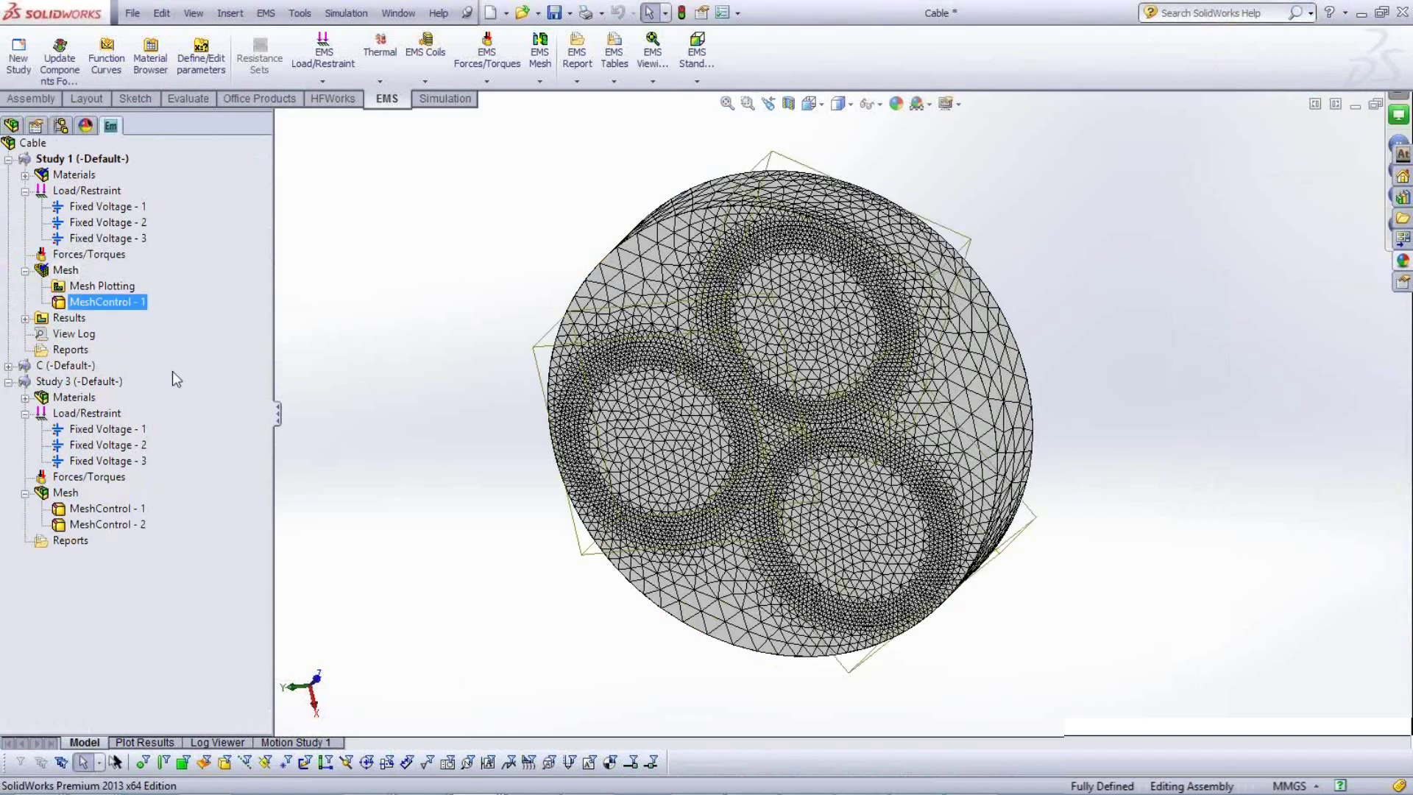
{"action": "left_click", "coordinate": [372, 458]}
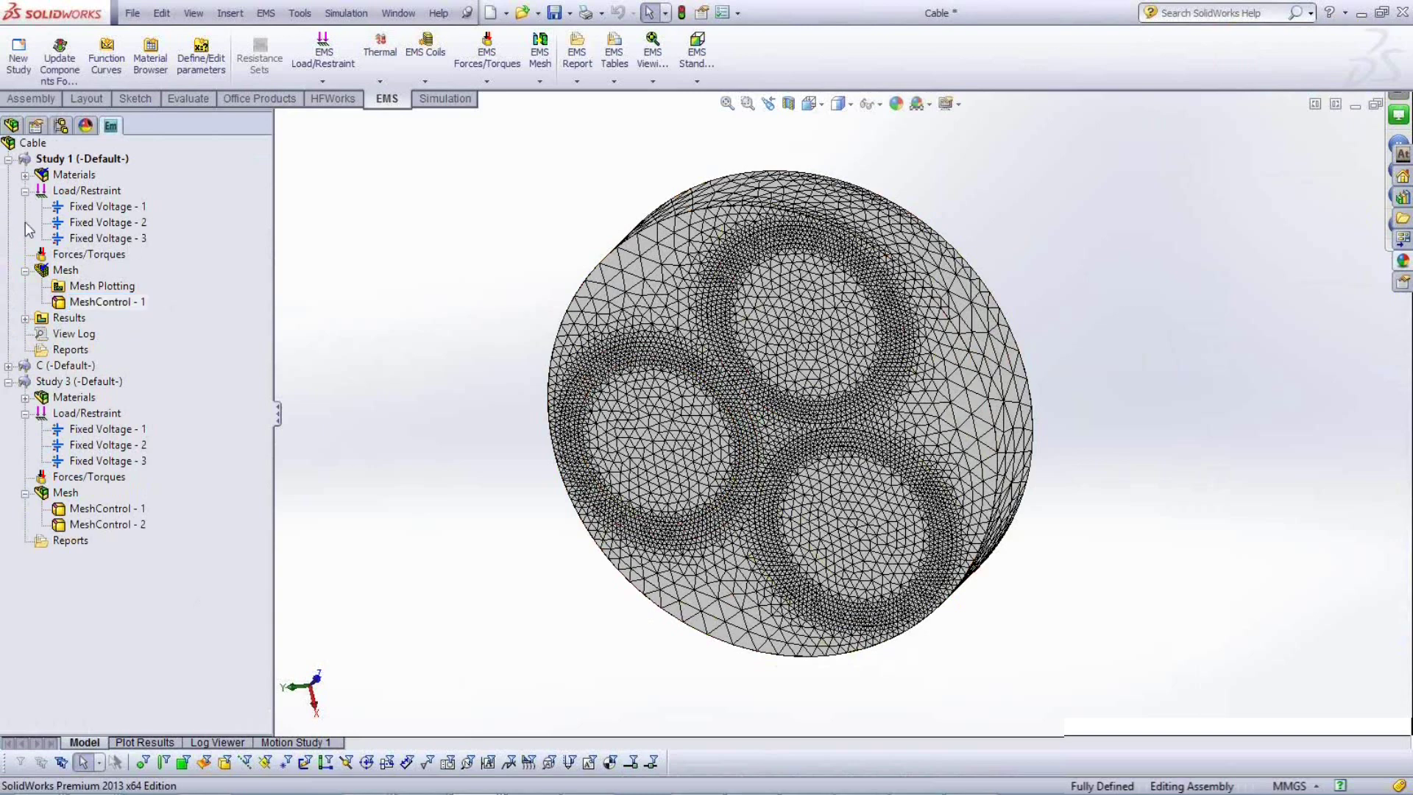
Collapse the Load/Restraint and Mesh branches of Study 1 and check the commands available for the study without running it.
{"action": "left_click", "coordinate": [25, 191]}
{"action": "left_click", "coordinate": [25, 223]}
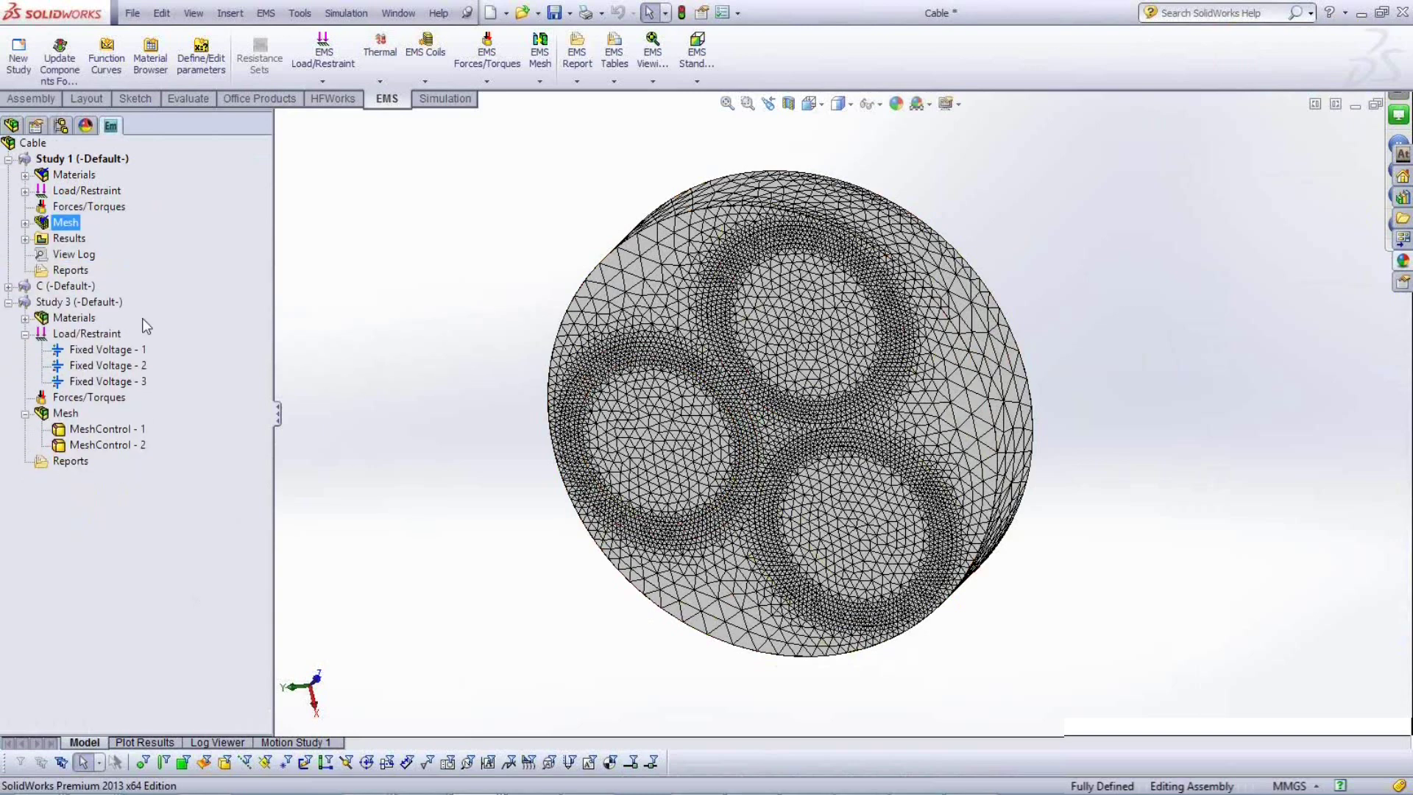
{"action": "left_click", "coordinate": [63, 177]}
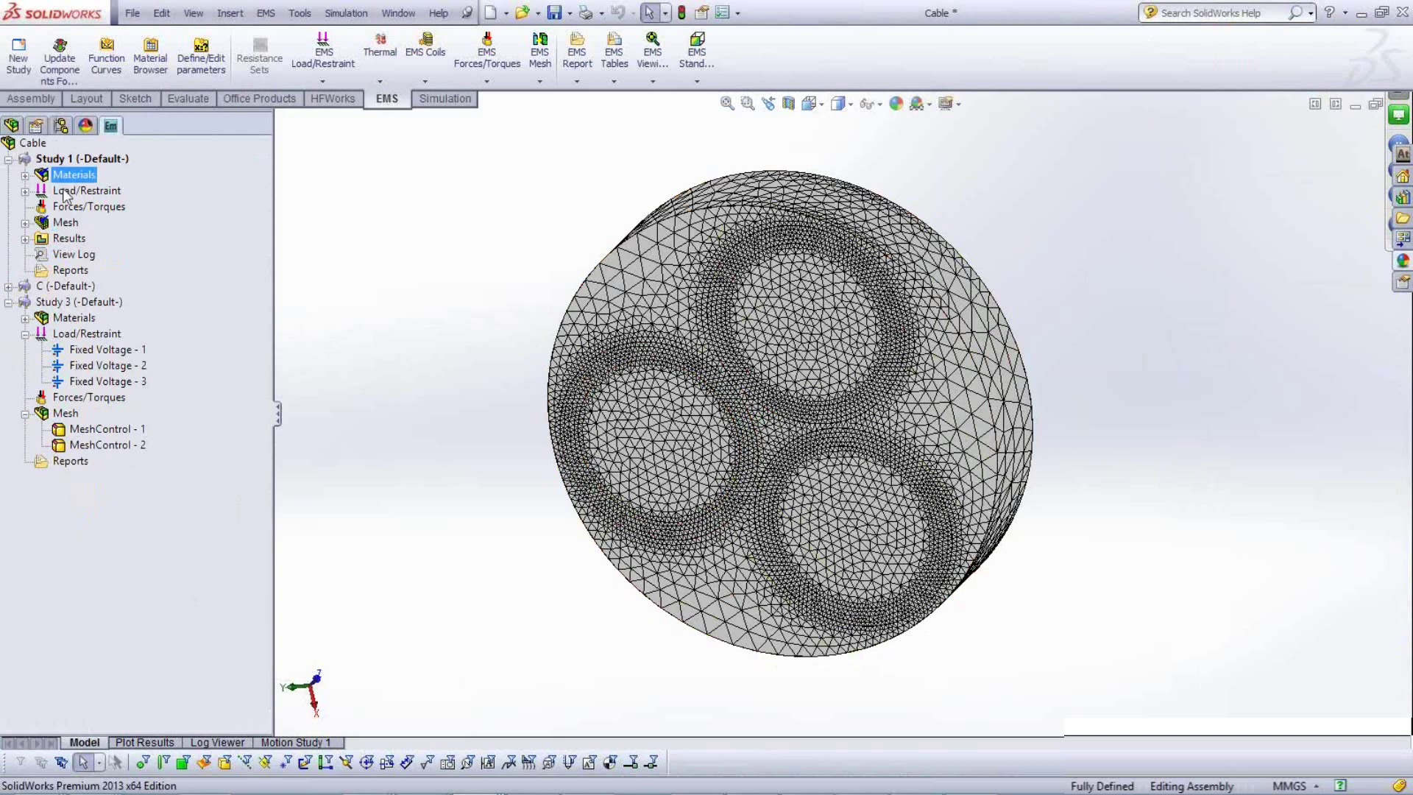
{"action": "left_click", "coordinate": [67, 193]}
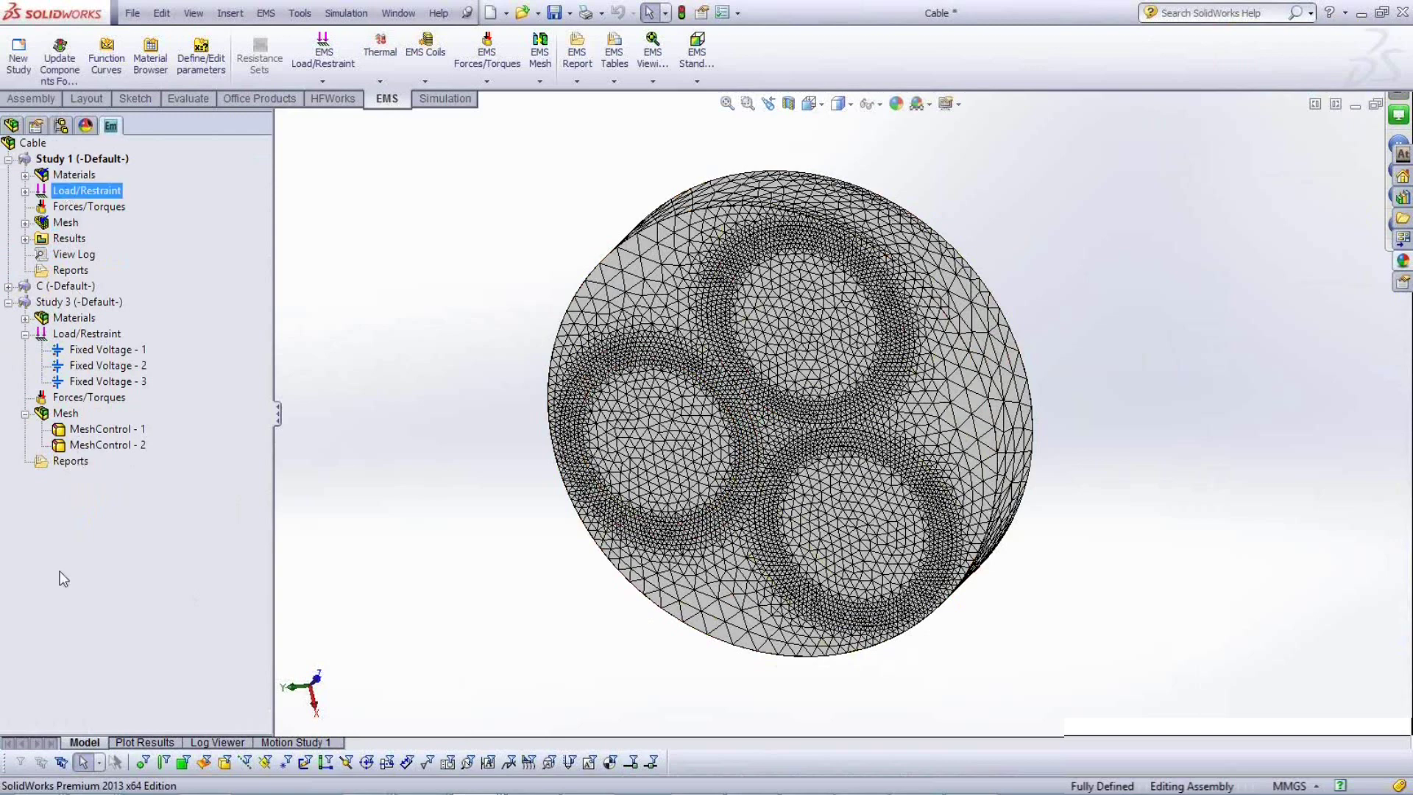
{"action": "right_click", "coordinate": [49, 157]}
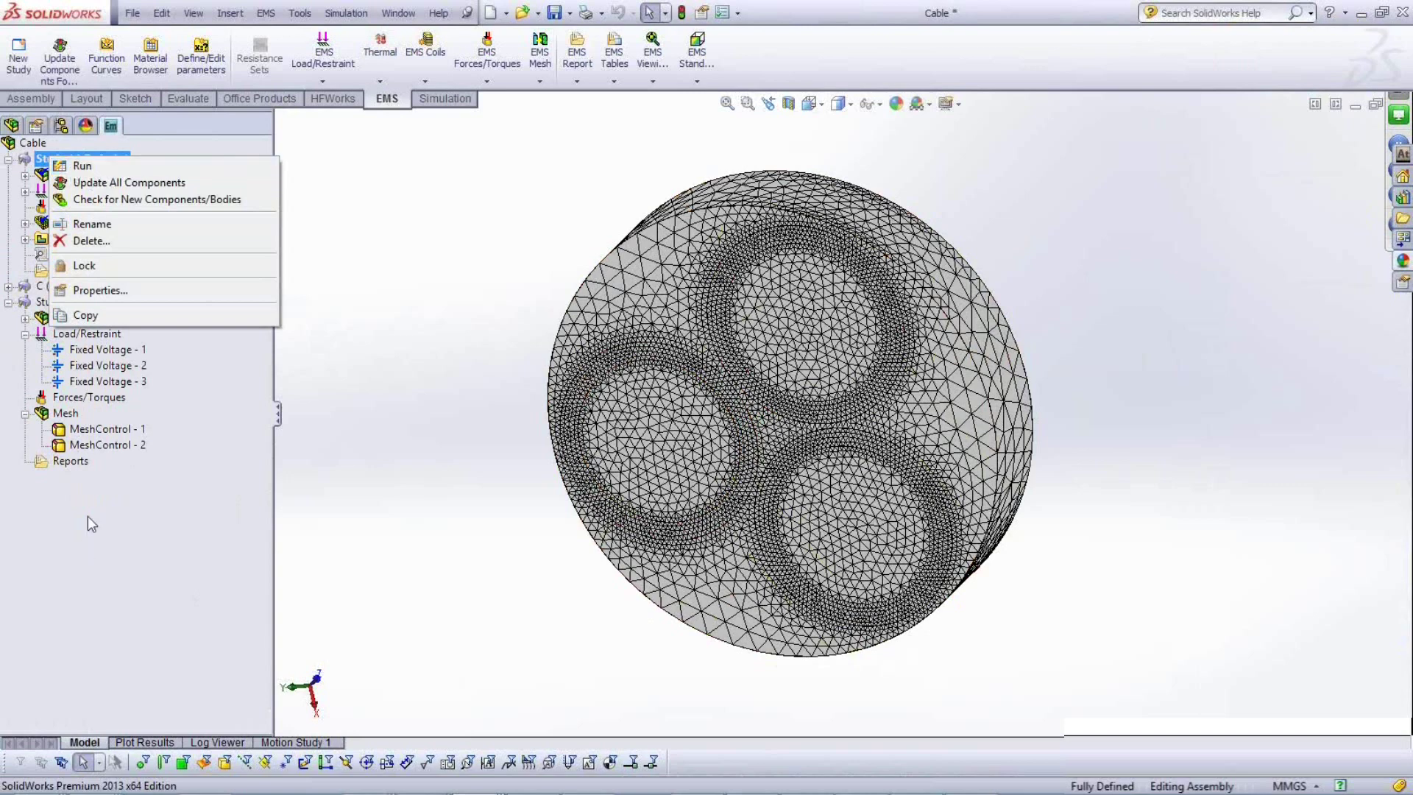
{"action": "left_click", "coordinate": [71, 334]}
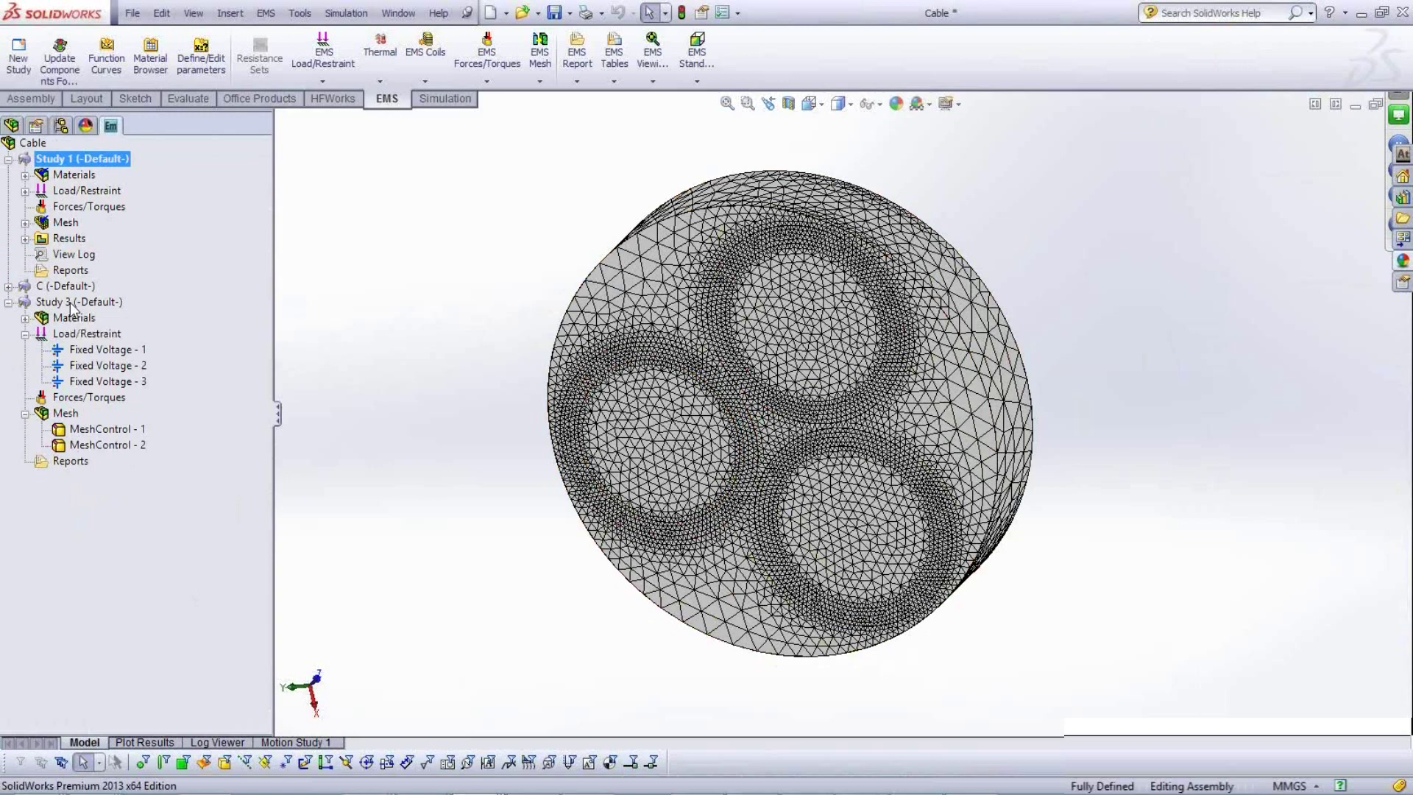
Collapse the Load/Restraint and Mesh branches of Study 3 and select Study 1.
{"action": "left_click", "coordinate": [9, 302]}
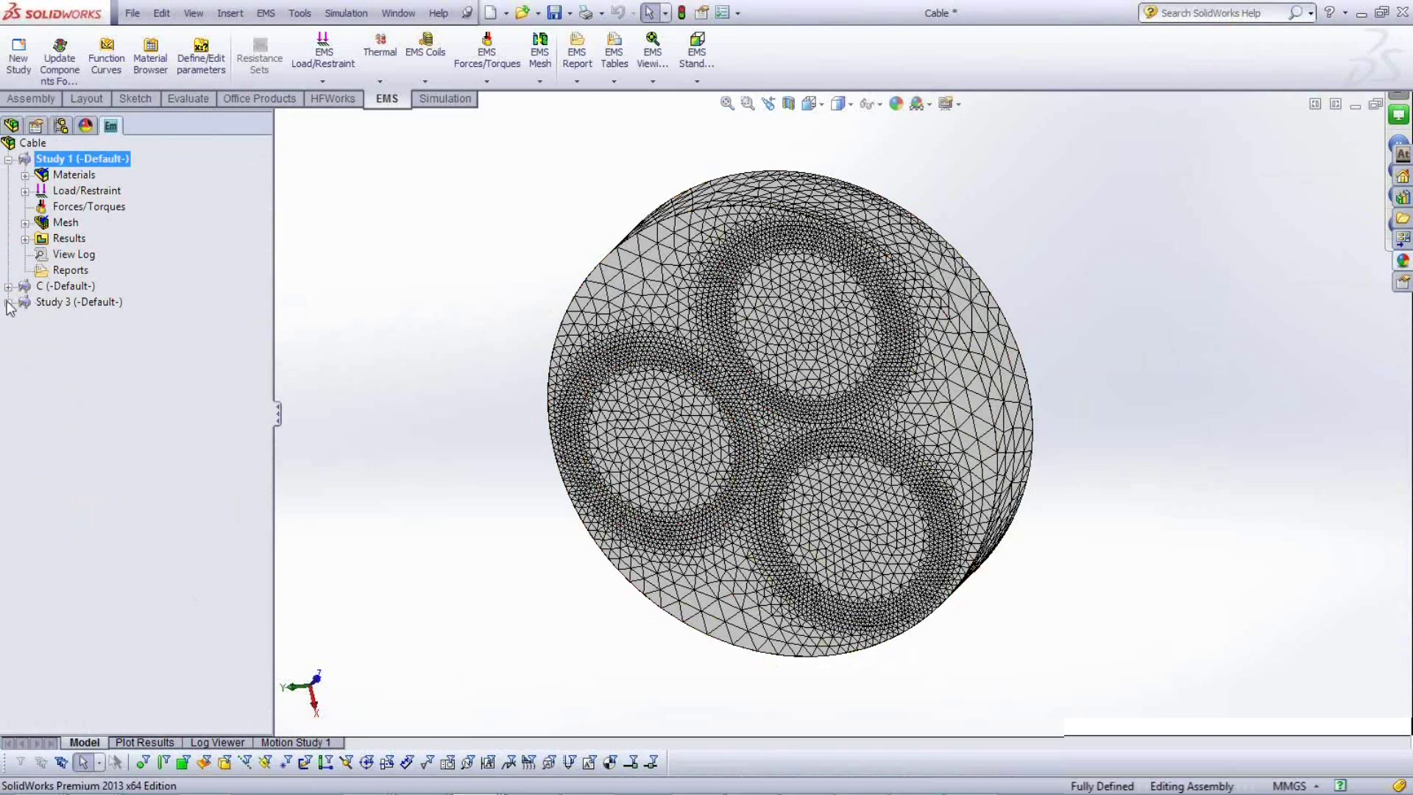
{"action": "left_click", "coordinate": [9, 302]}
{"action": "left_click", "coordinate": [9, 302]}
{"action": "left_click", "coordinate": [151, 279]}
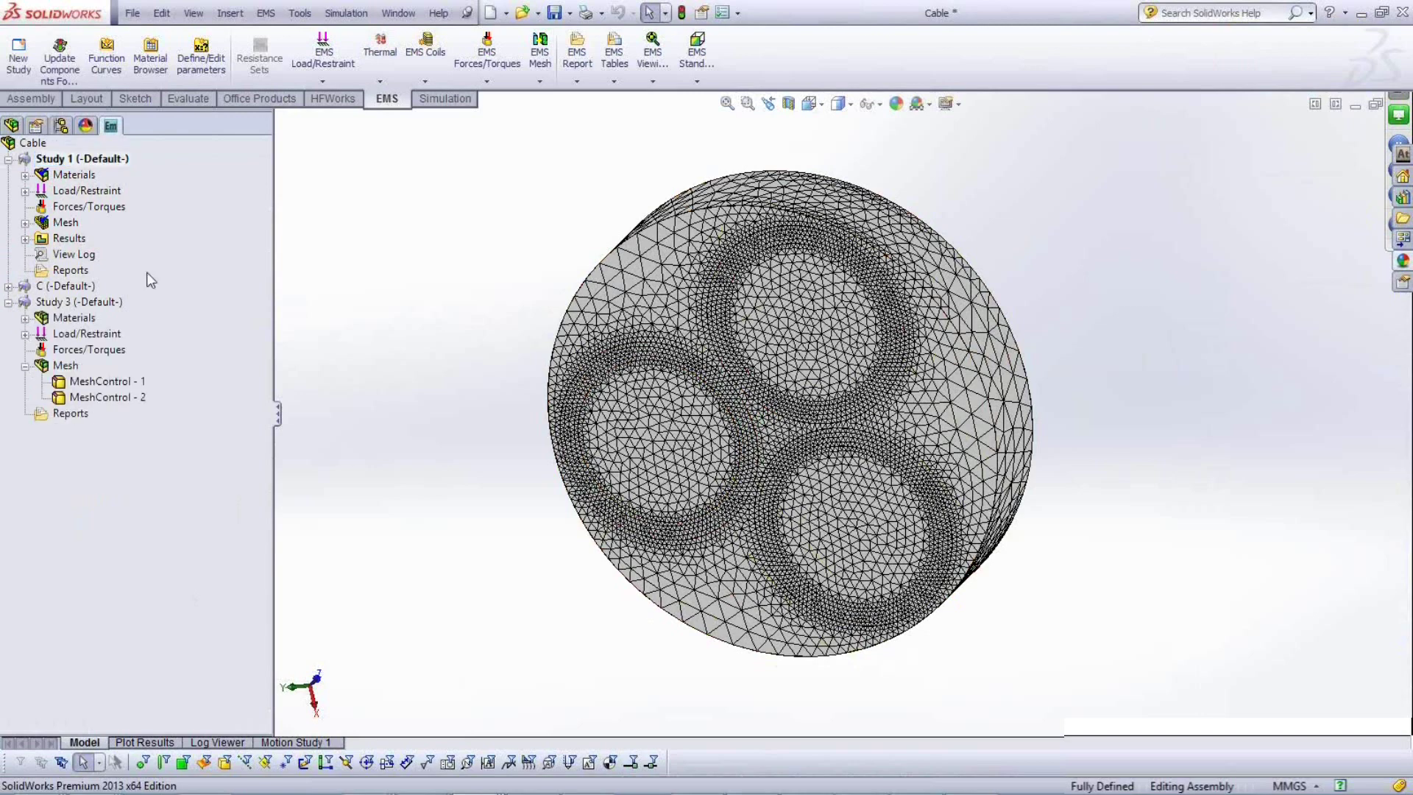
{"action": "left_click", "coordinate": [61, 159]}
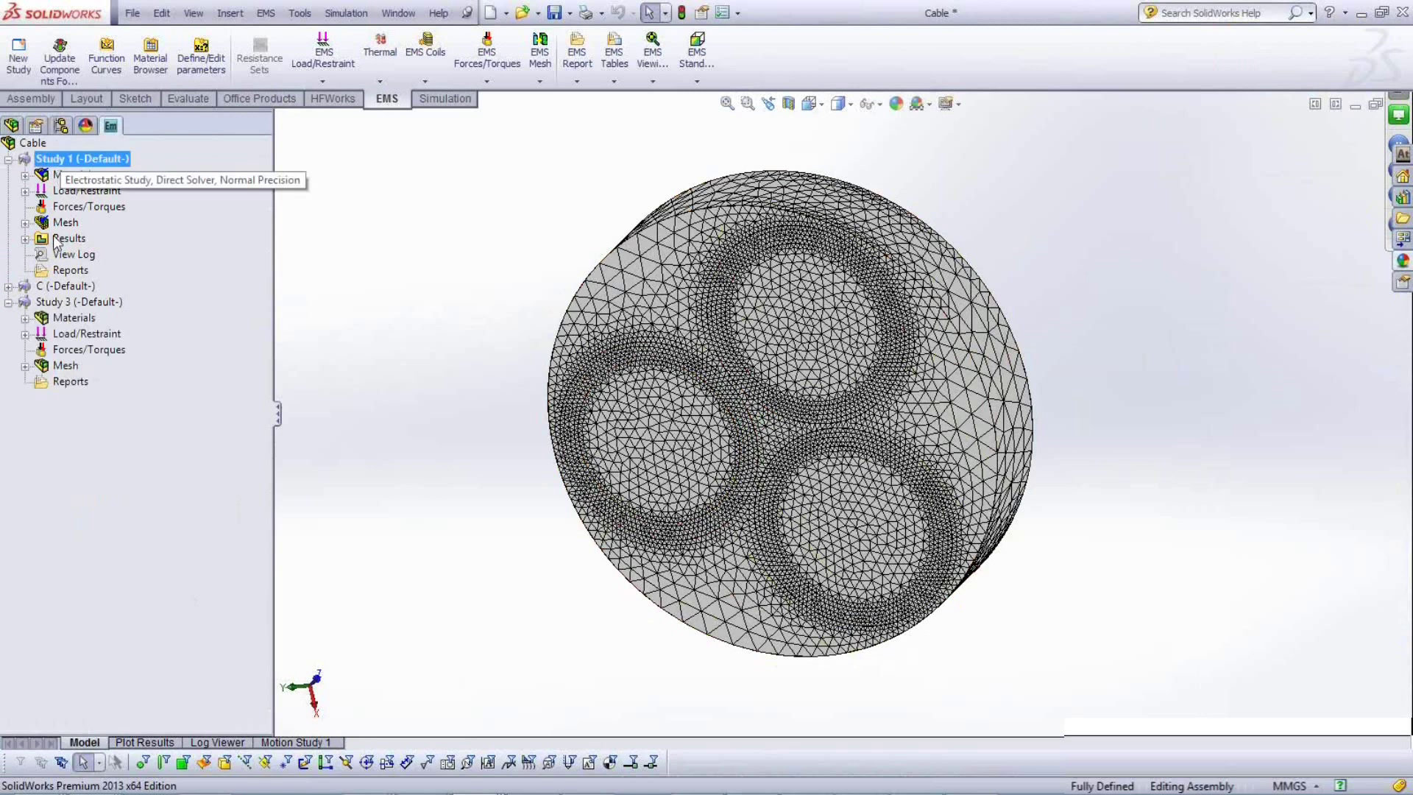
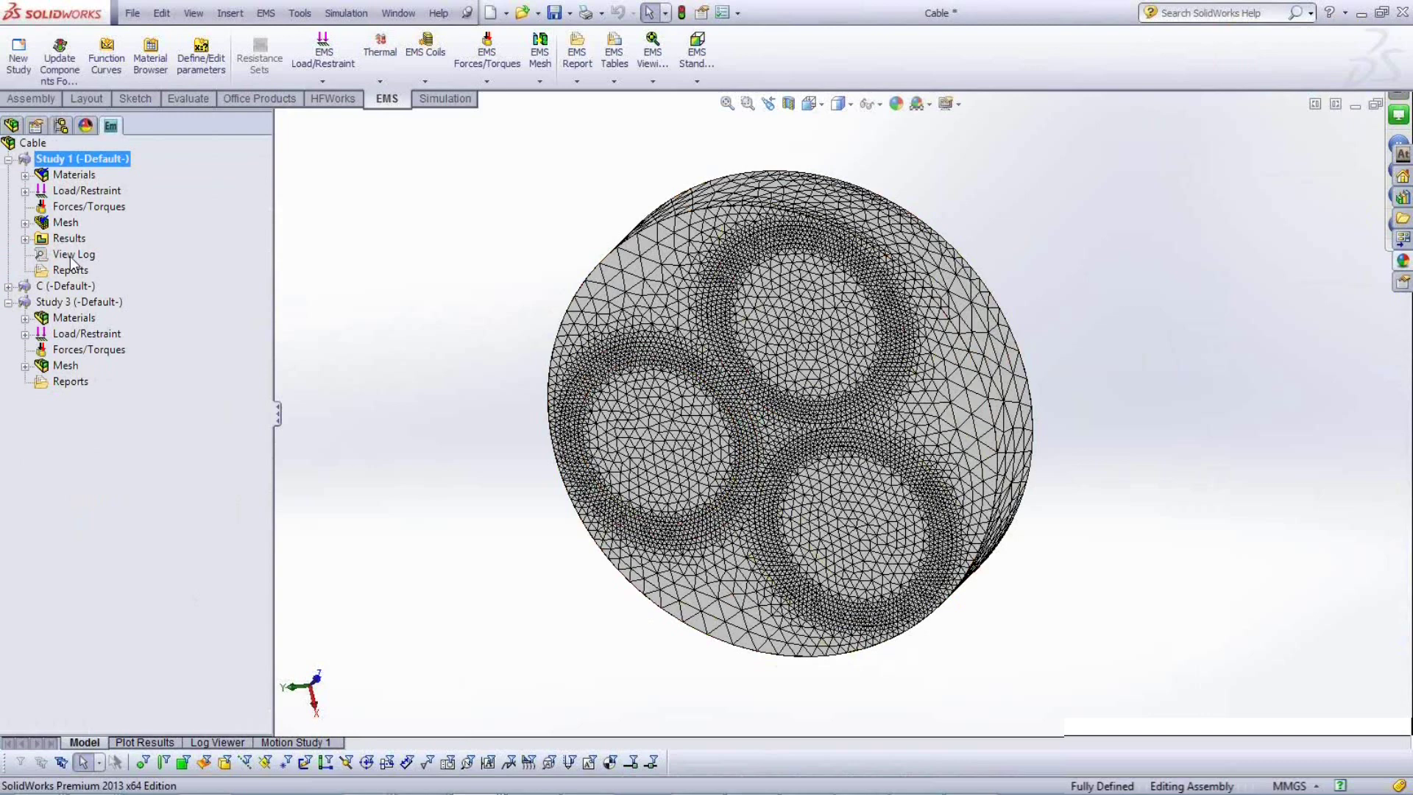
Check the energy in the results table of Study 1 and expand its field, potential and force density result folders.
{"action": "left_click", "coordinate": [26, 239]}
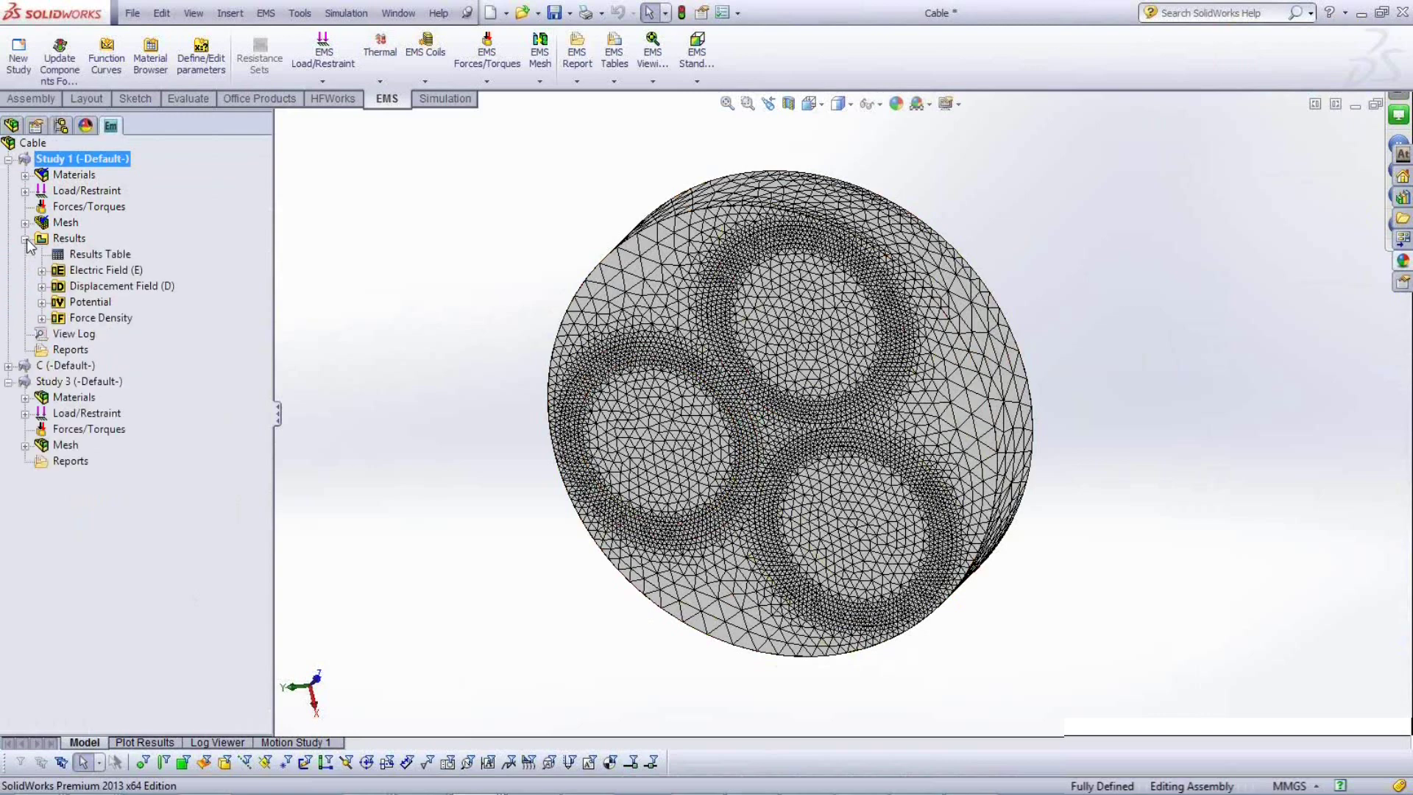
{"action": "double_click", "coordinate": [74, 256]}
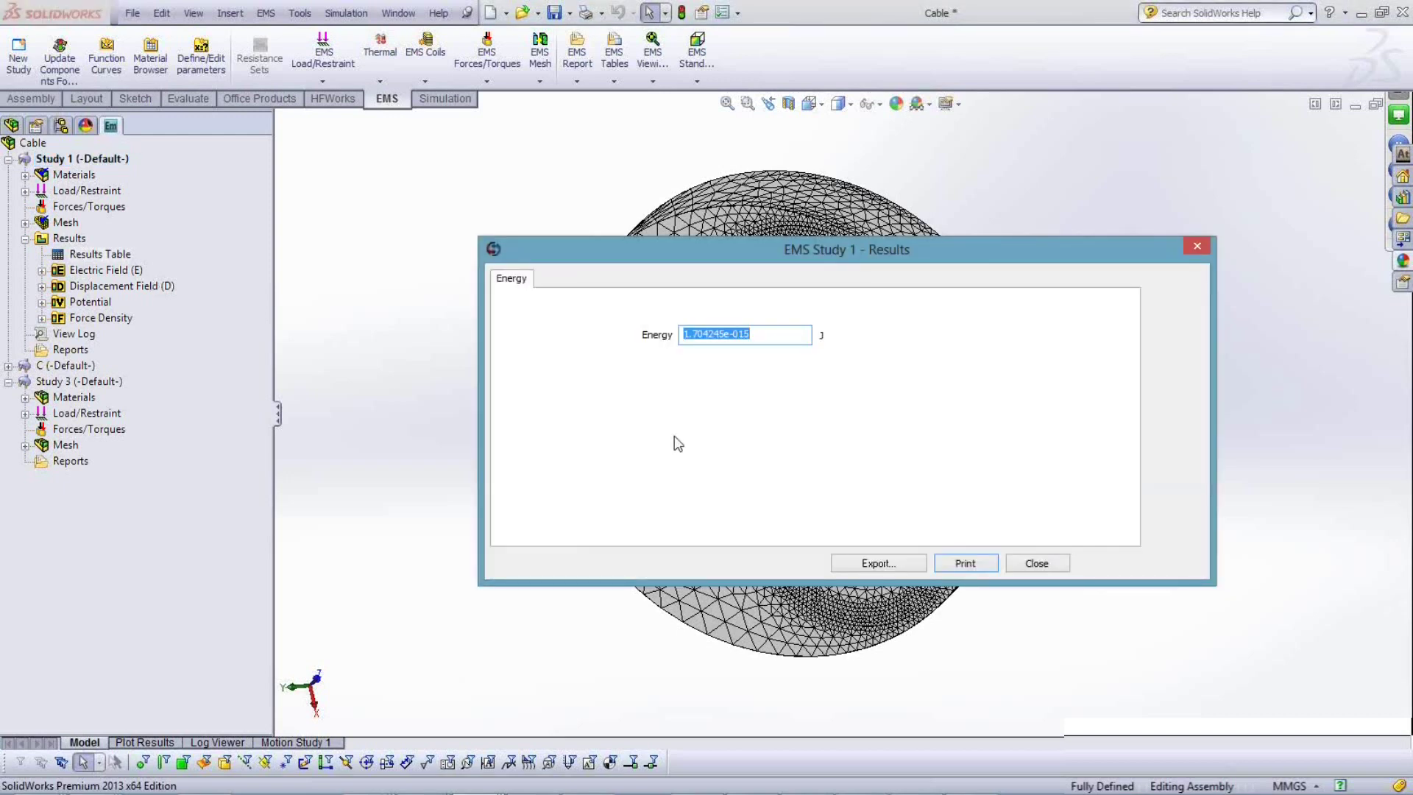
{"action": "left_click", "coordinate": [1030, 563]}
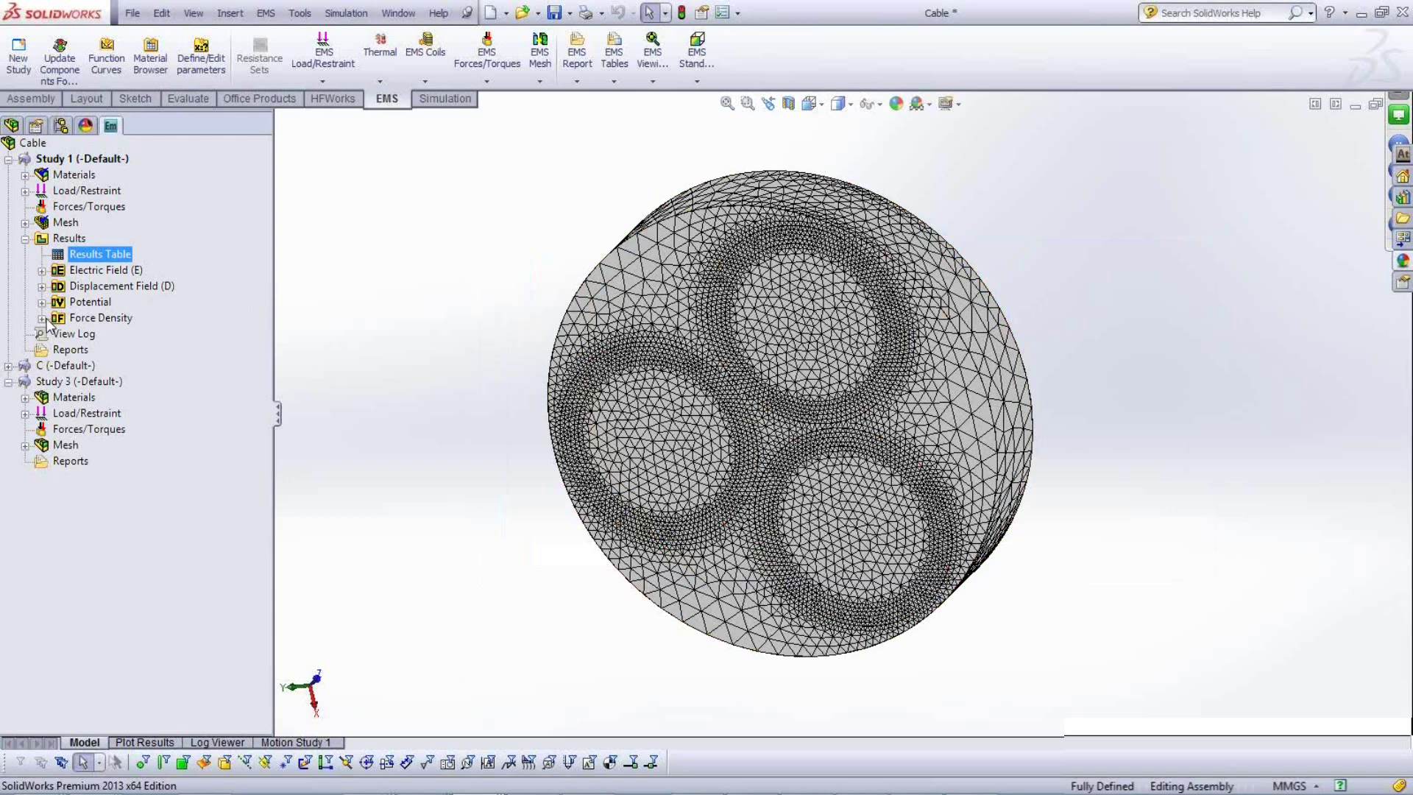
{"action": "left_click", "coordinate": [42, 271]}
{"action": "left_click", "coordinate": [42, 366]}
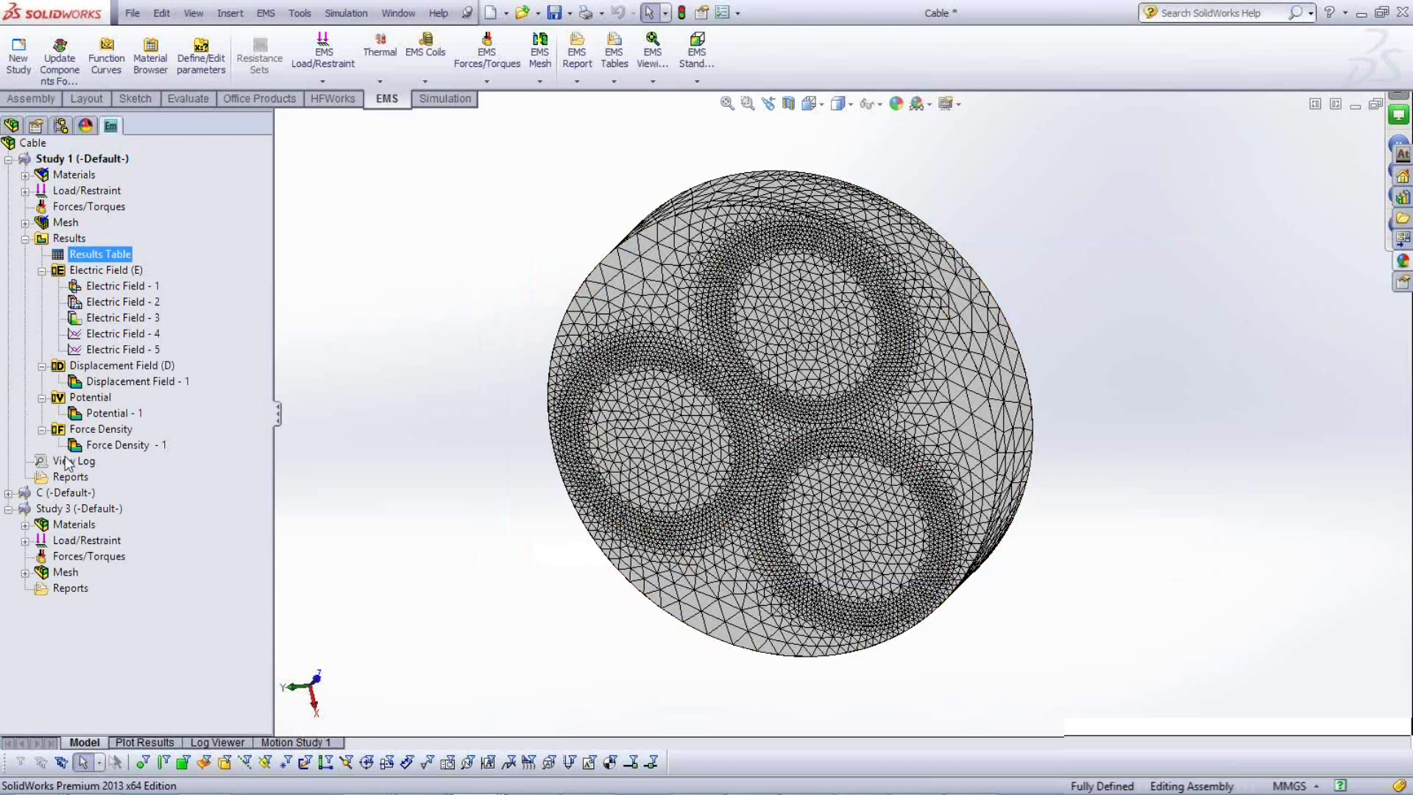
Start a 3D electric field plot in Study 1, reviewing the component and unit choices and keeping Er: Resultant in V/m.
{"action": "right_click", "coordinate": [83, 272]}
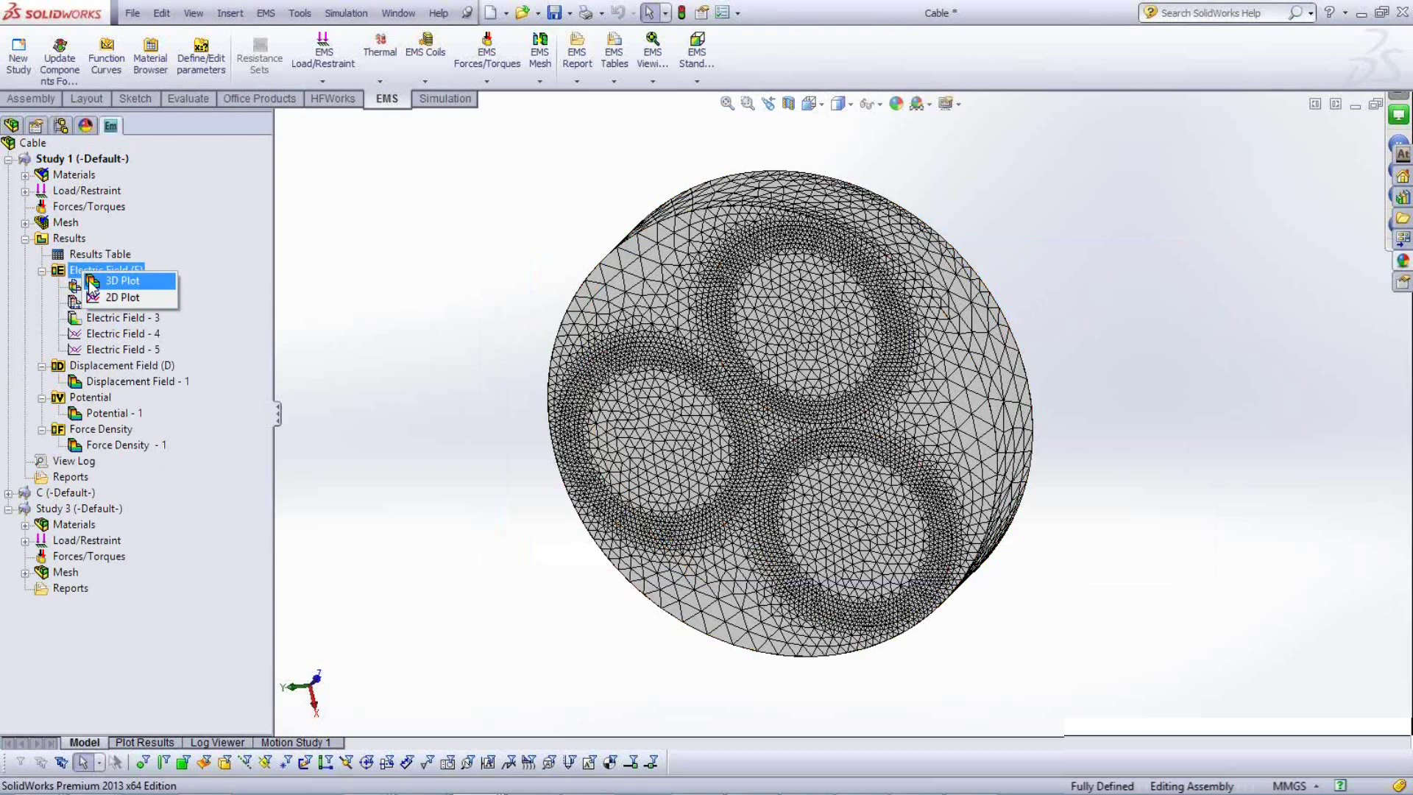
{"action": "left_click", "coordinate": [92, 287]}
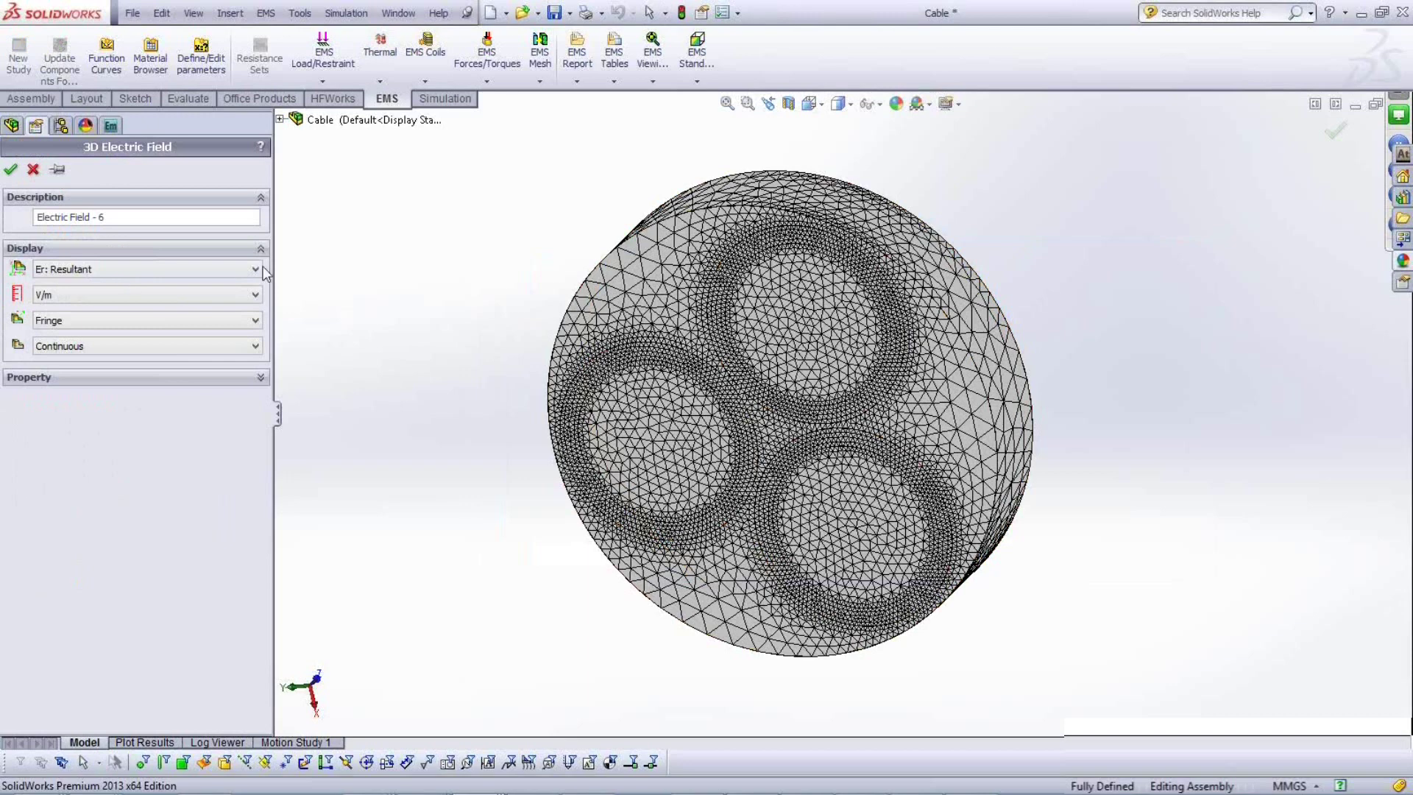
{"action": "left_click", "coordinate": [197, 217]}
{"action": "left_click", "coordinate": [254, 270]}
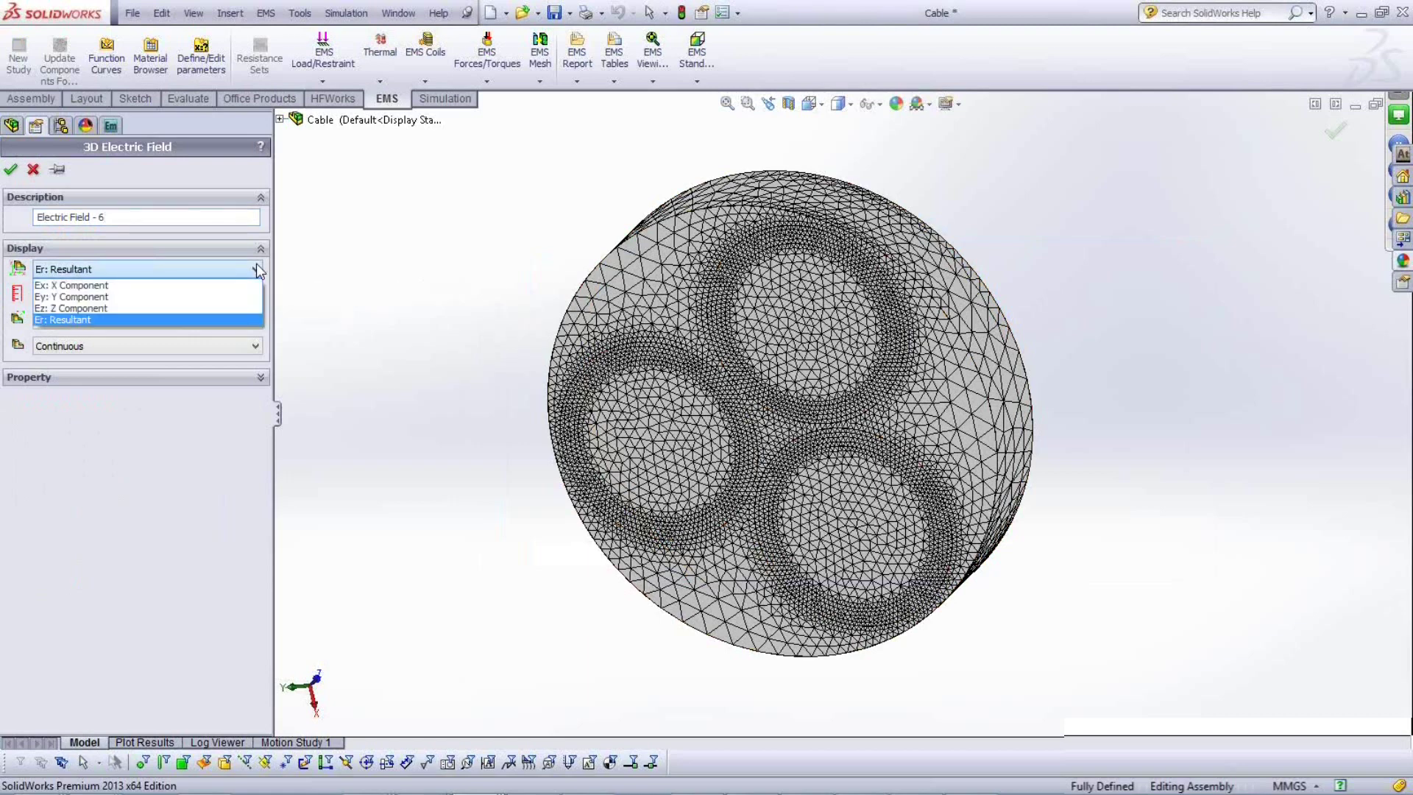
{"action": "left_click", "coordinate": [256, 267]}
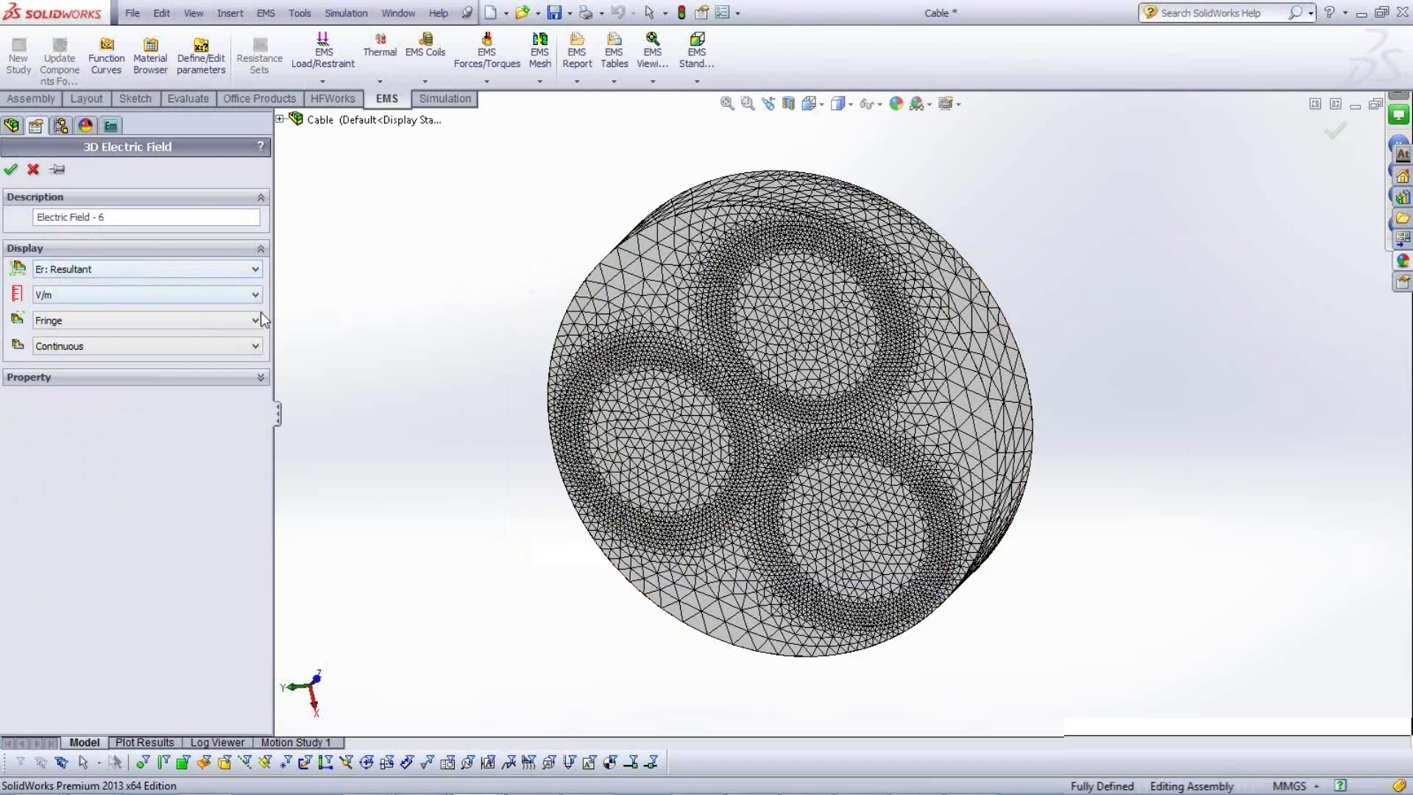
{"action": "left_click", "coordinate": [255, 295]}
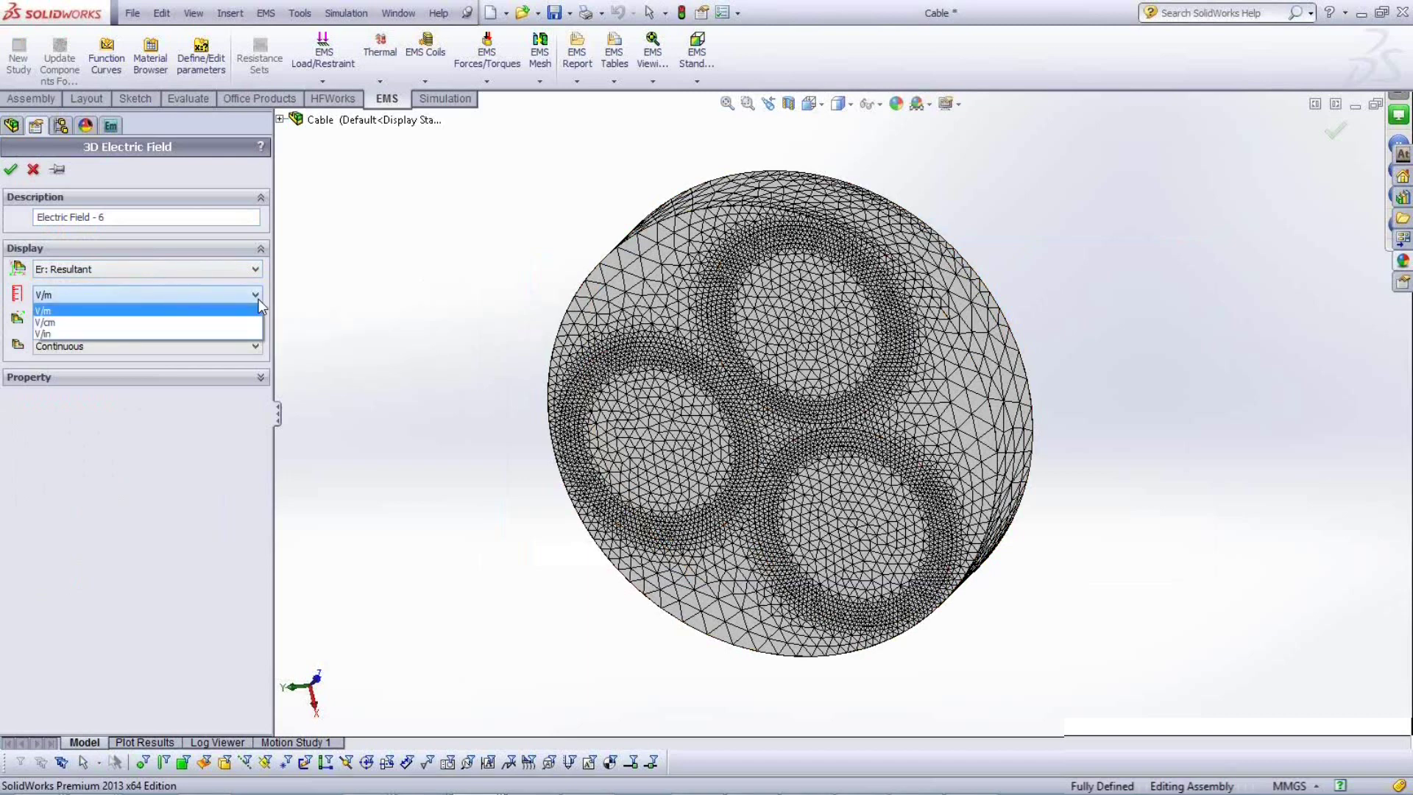
{"action": "left_click", "coordinate": [258, 299]}
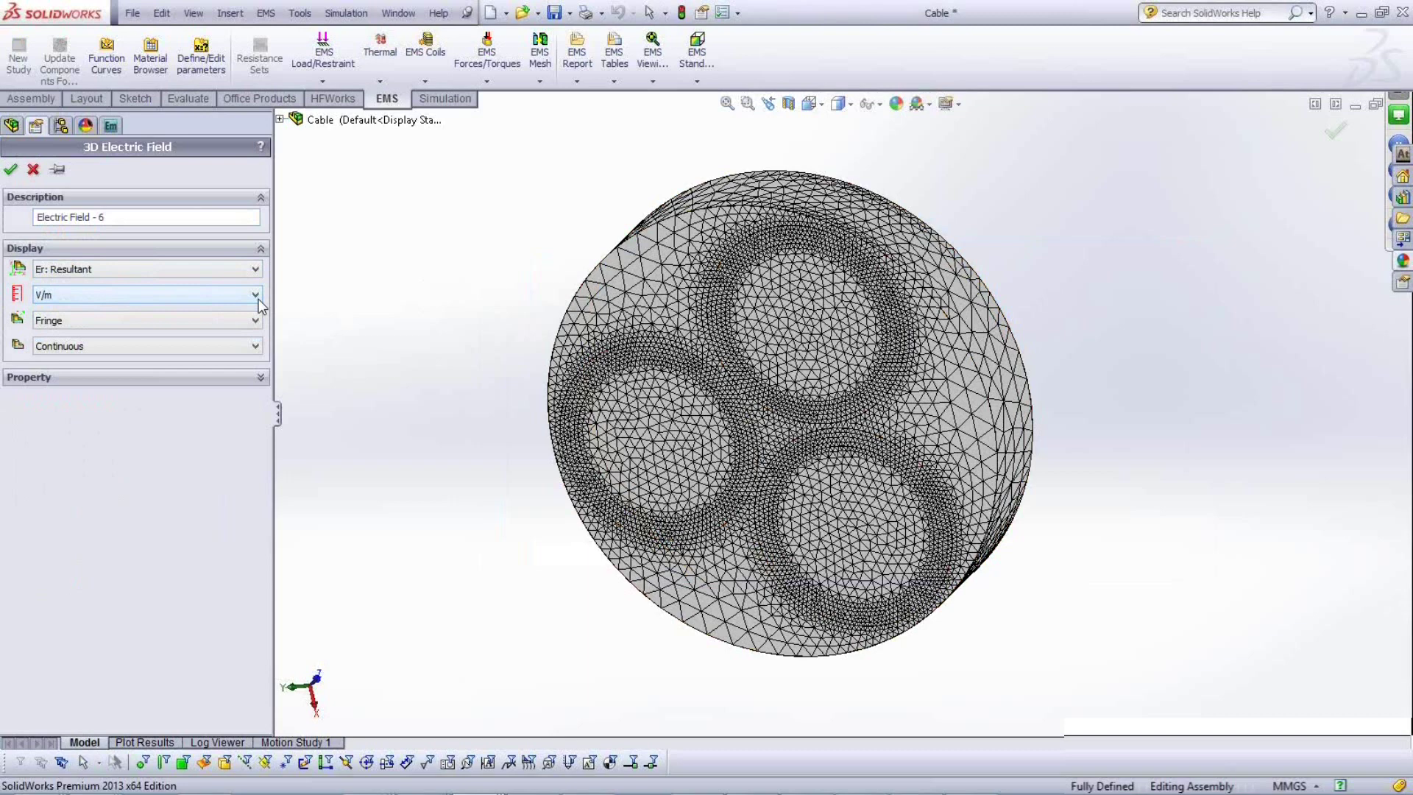
{"action": "left_click", "coordinate": [258, 298]}
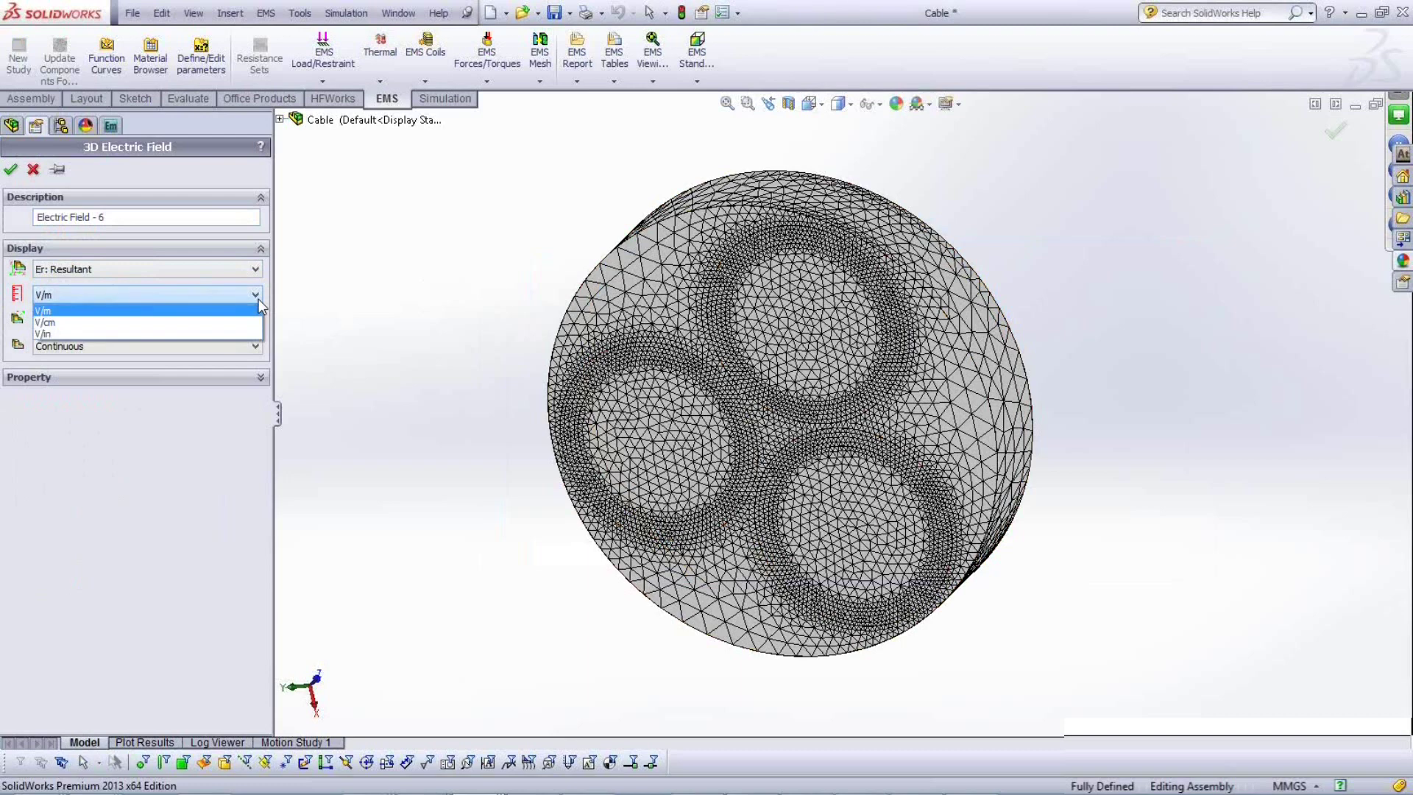
{"action": "left_click", "coordinate": [206, 436]}
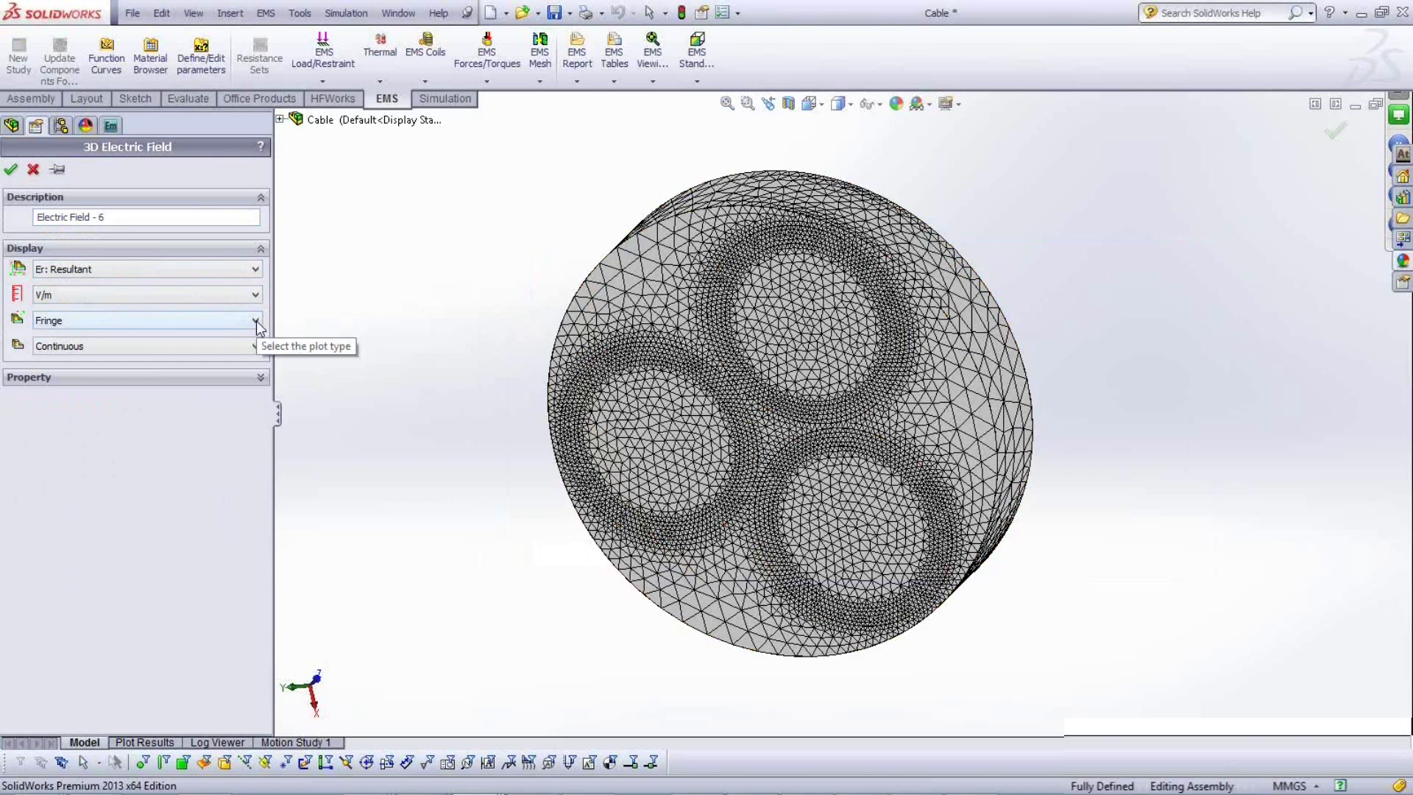
Review the plot types and display styles, keep Fringe and Continuous, and create the 3D electric field plot.
{"action": "left_click", "coordinate": [257, 322]}
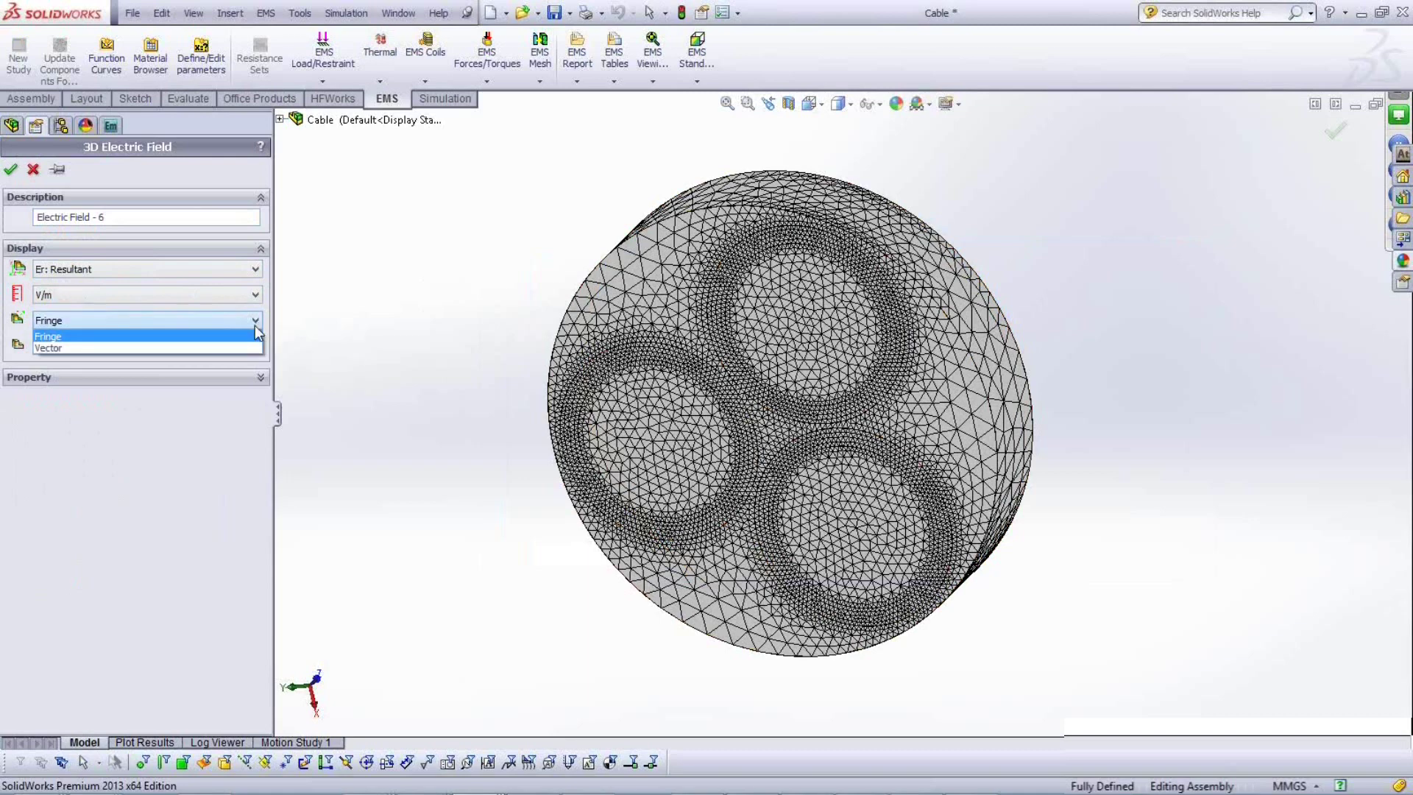
{"action": "left_click", "coordinate": [216, 434]}
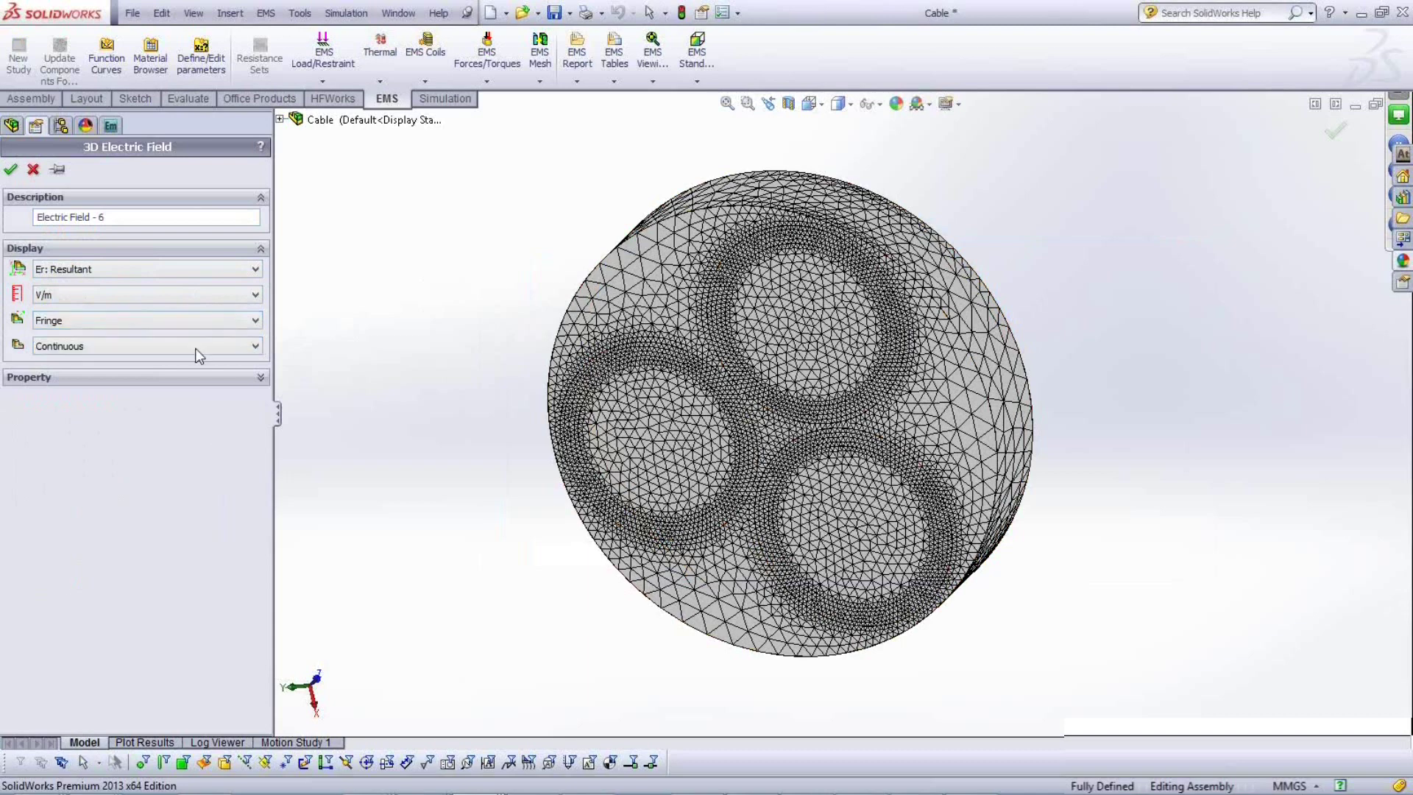
{"action": "left_click", "coordinate": [261, 349]}
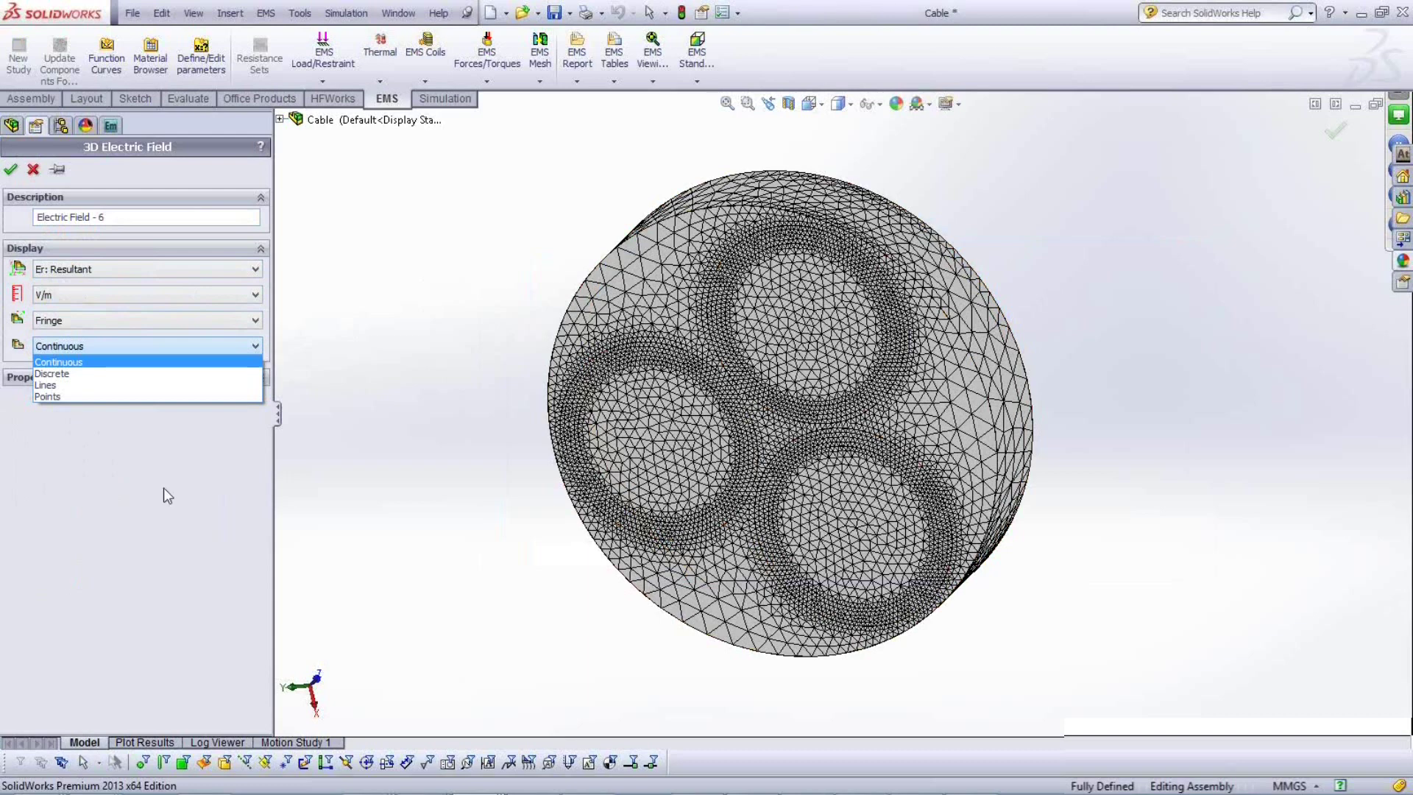
{"action": "left_click", "coordinate": [14, 175]}
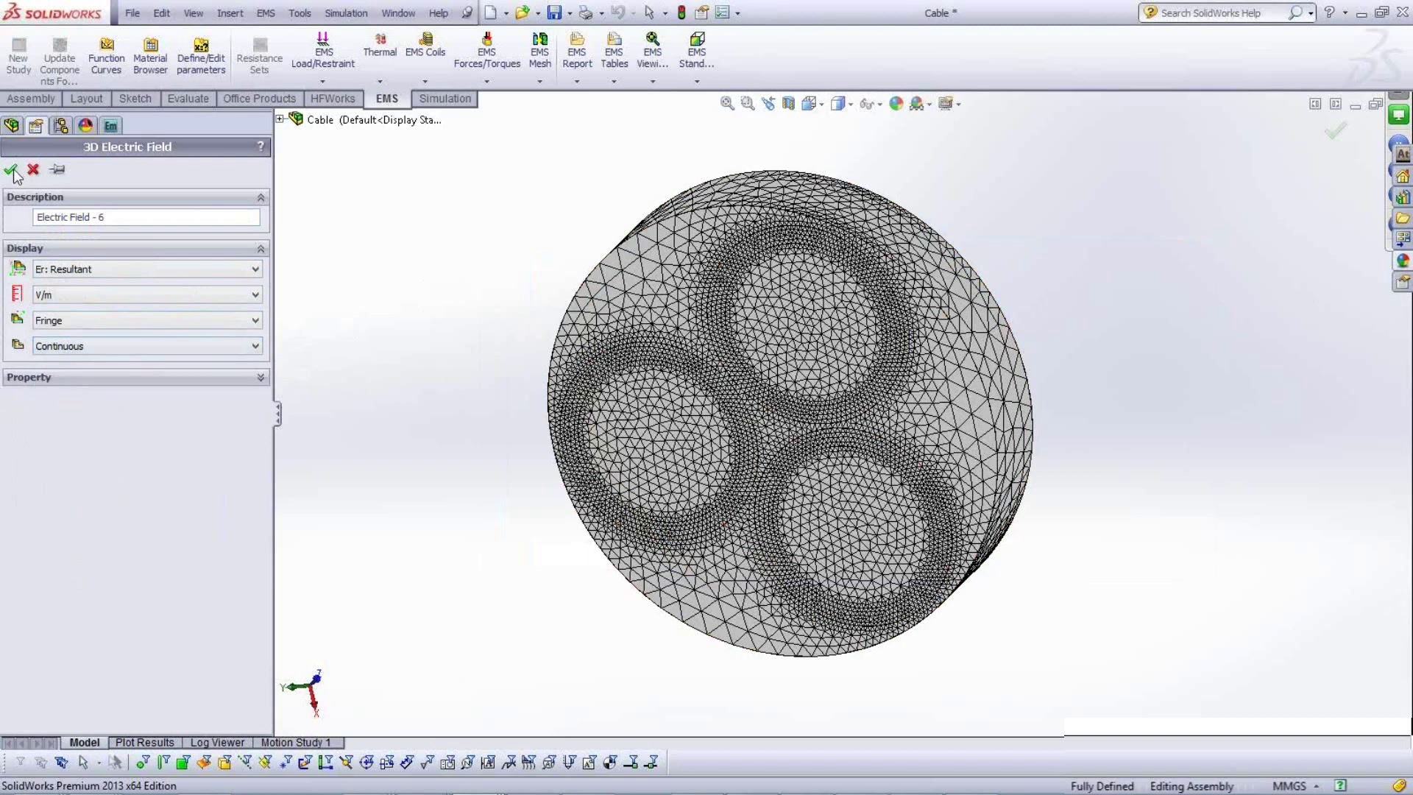
{"action": "left_click", "coordinate": [13, 171]}
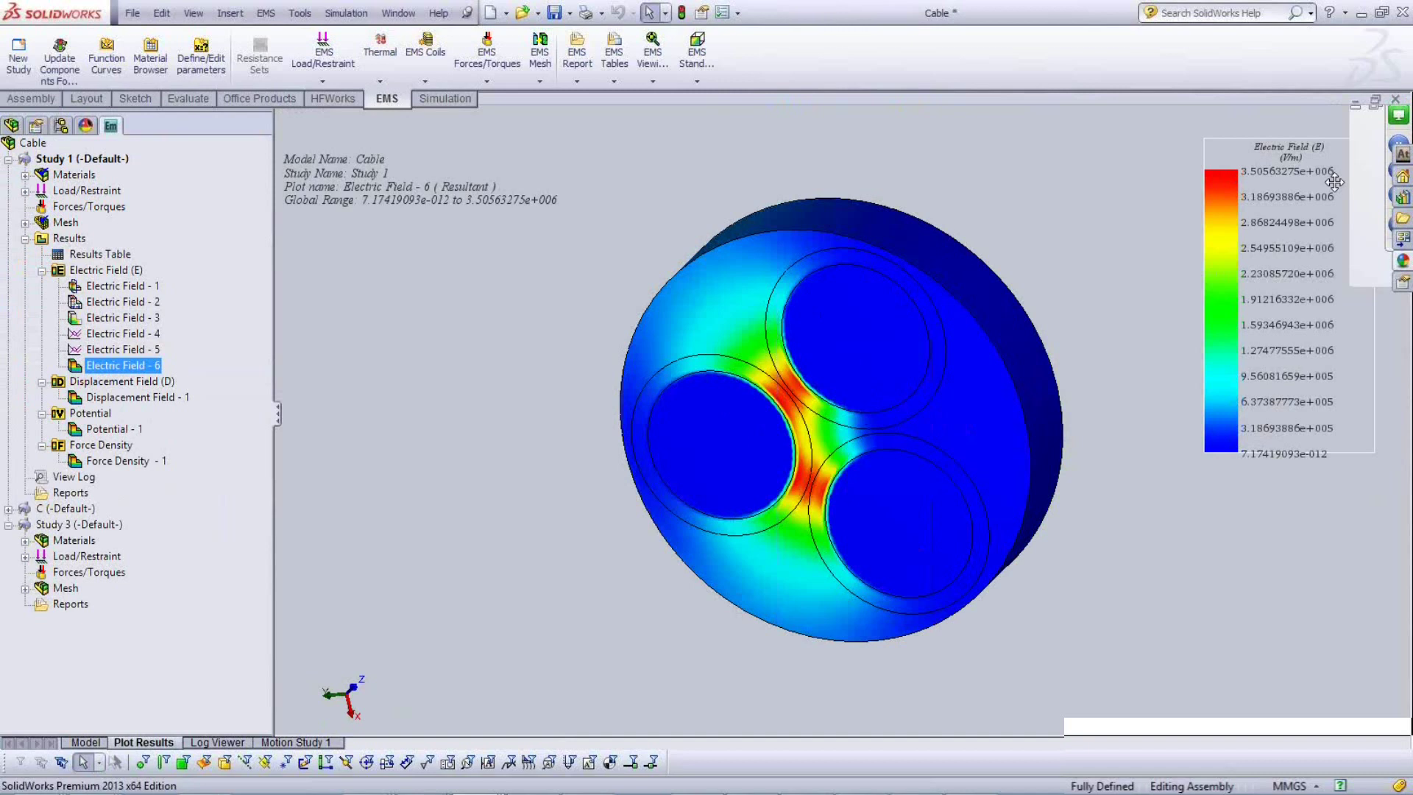
{"action": "left_click", "coordinate": [999, 467]}
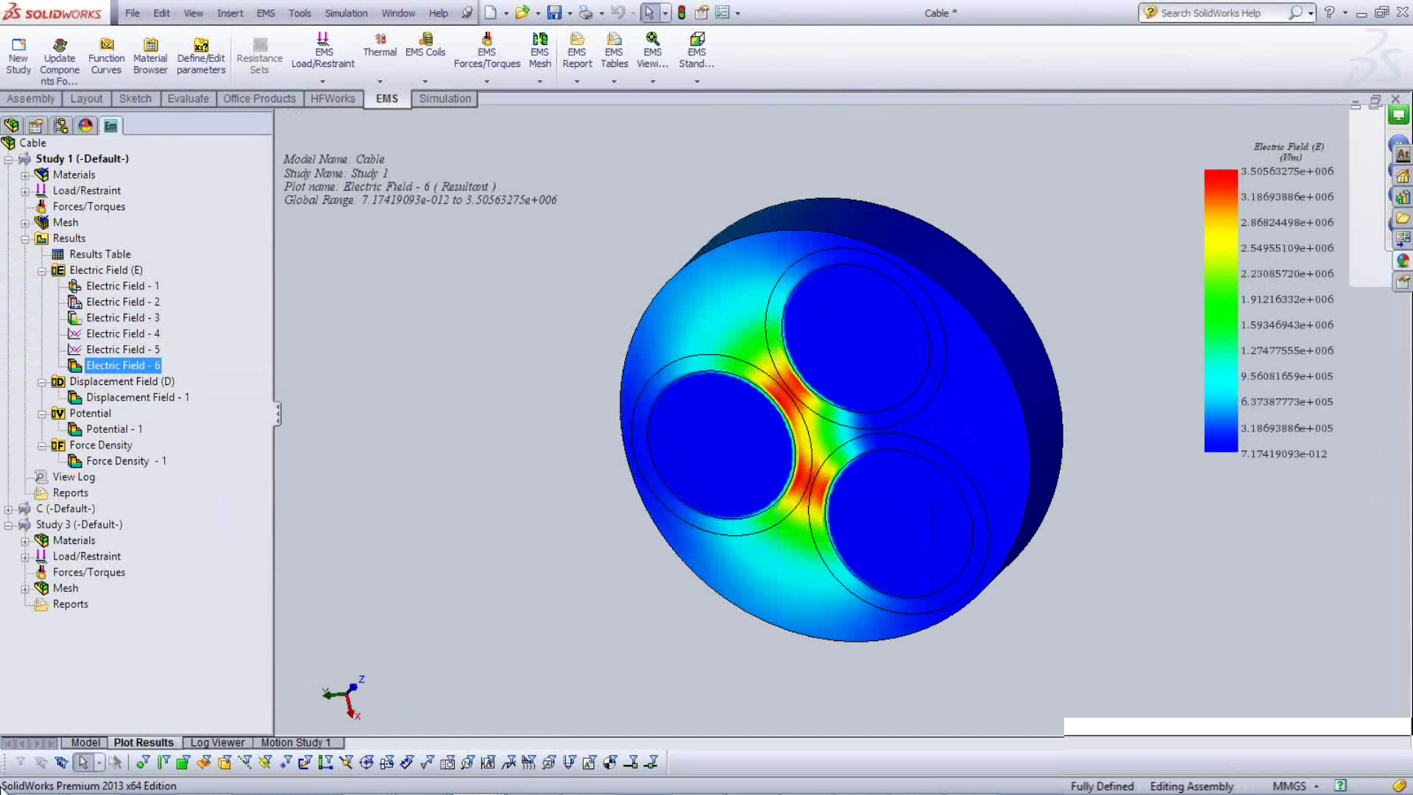
Show the minimum and maximum annotations on the Electric Field - 6 plot.
{"action": "mouse_move", "coordinate": [1, 791]}
{"action": "right_click", "coordinate": [131, 373]}
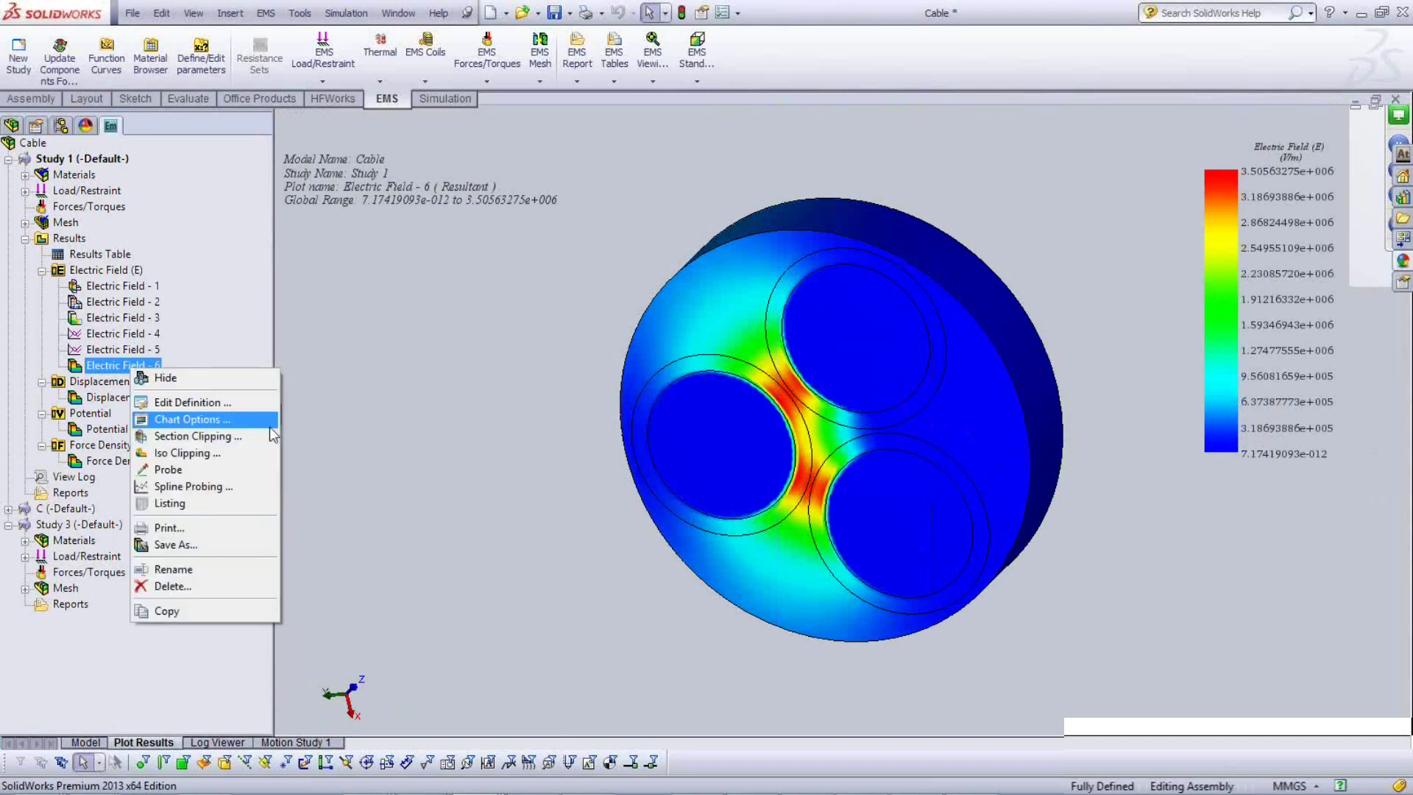
{"action": "left_click", "coordinate": [269, 425]}
{"action": "left_click", "coordinate": [38, 234]}
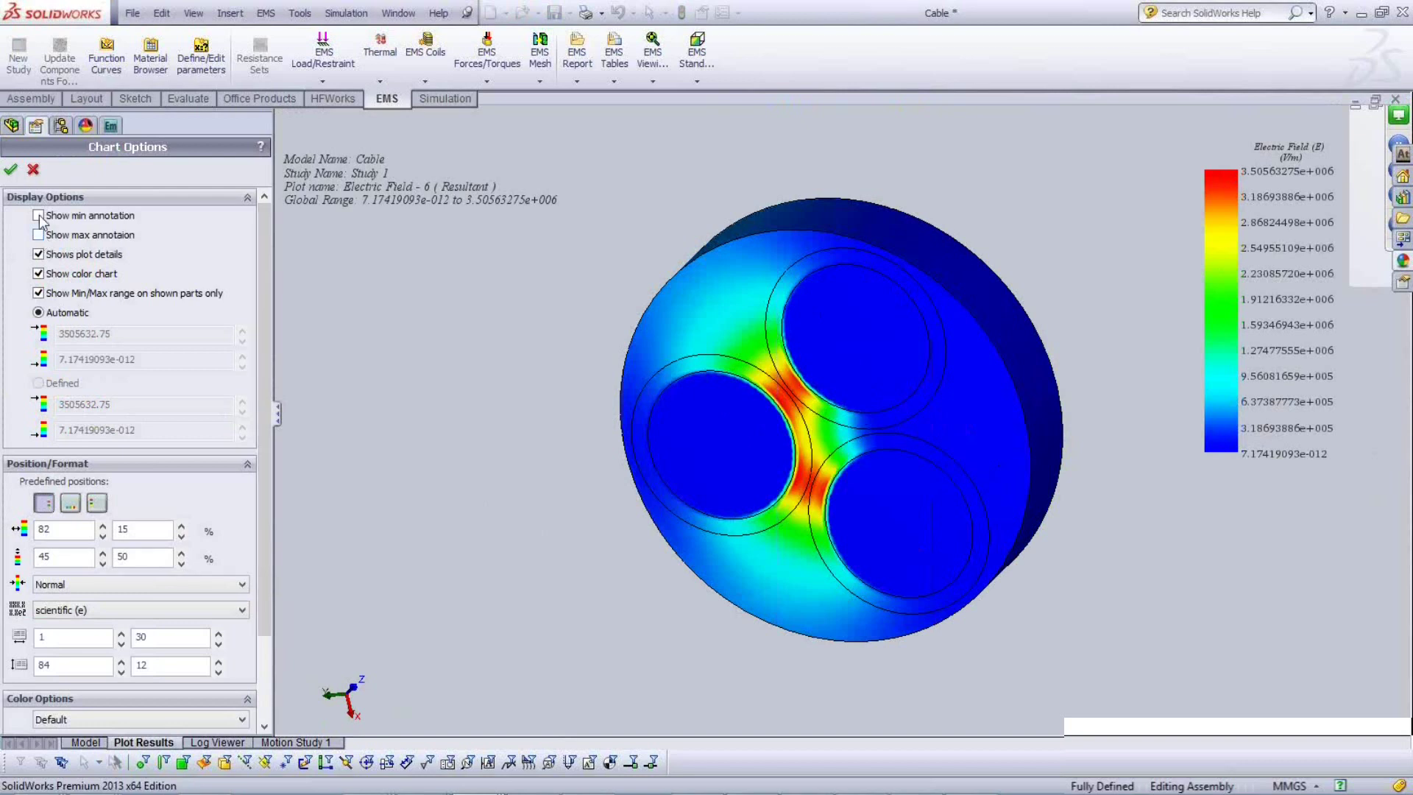
{"action": "left_click", "coordinate": [37, 215]}
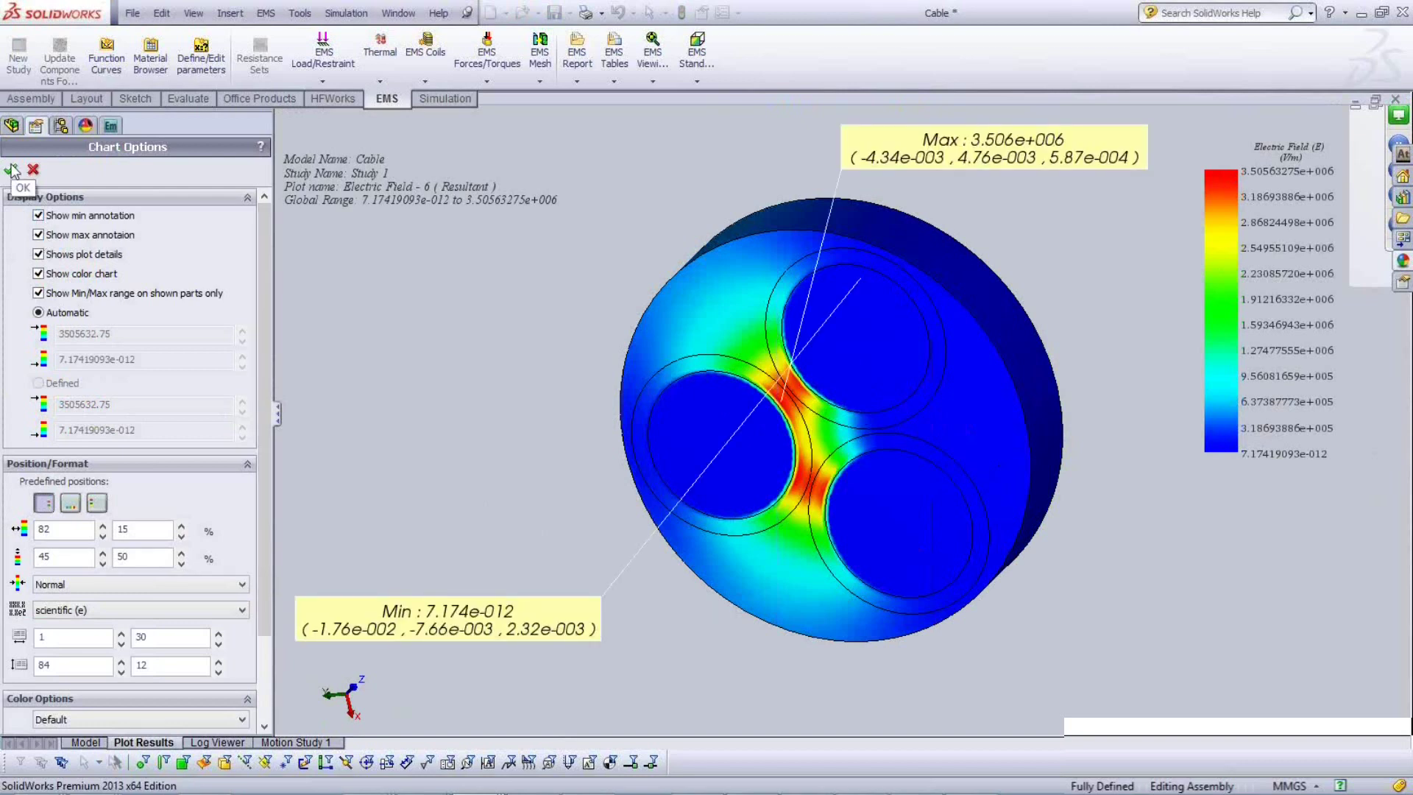
{"action": "key", "text": "Return"}
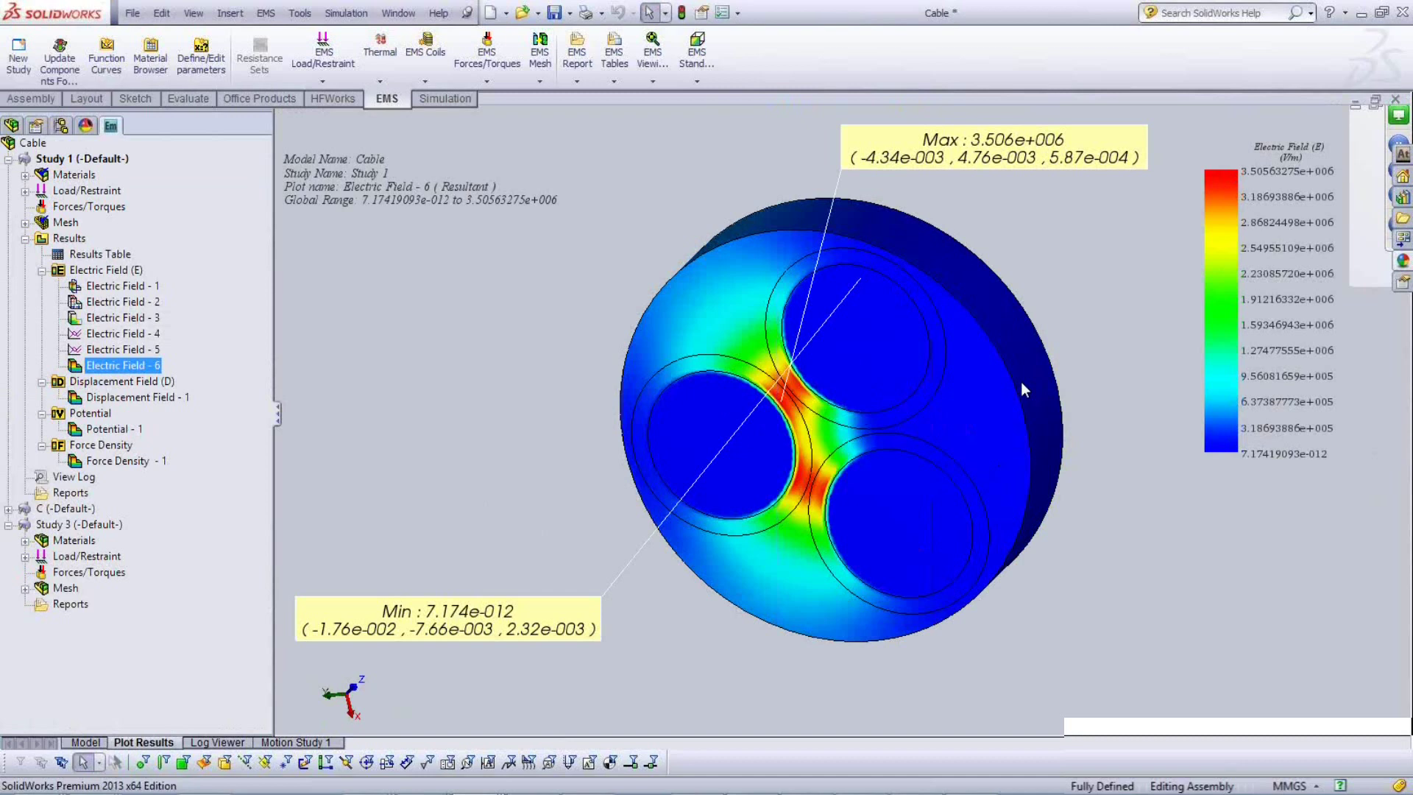
Hide the minimum and maximum annotations of the Electric Field - 6 plot.
{"action": "right_click", "coordinate": [134, 368]}
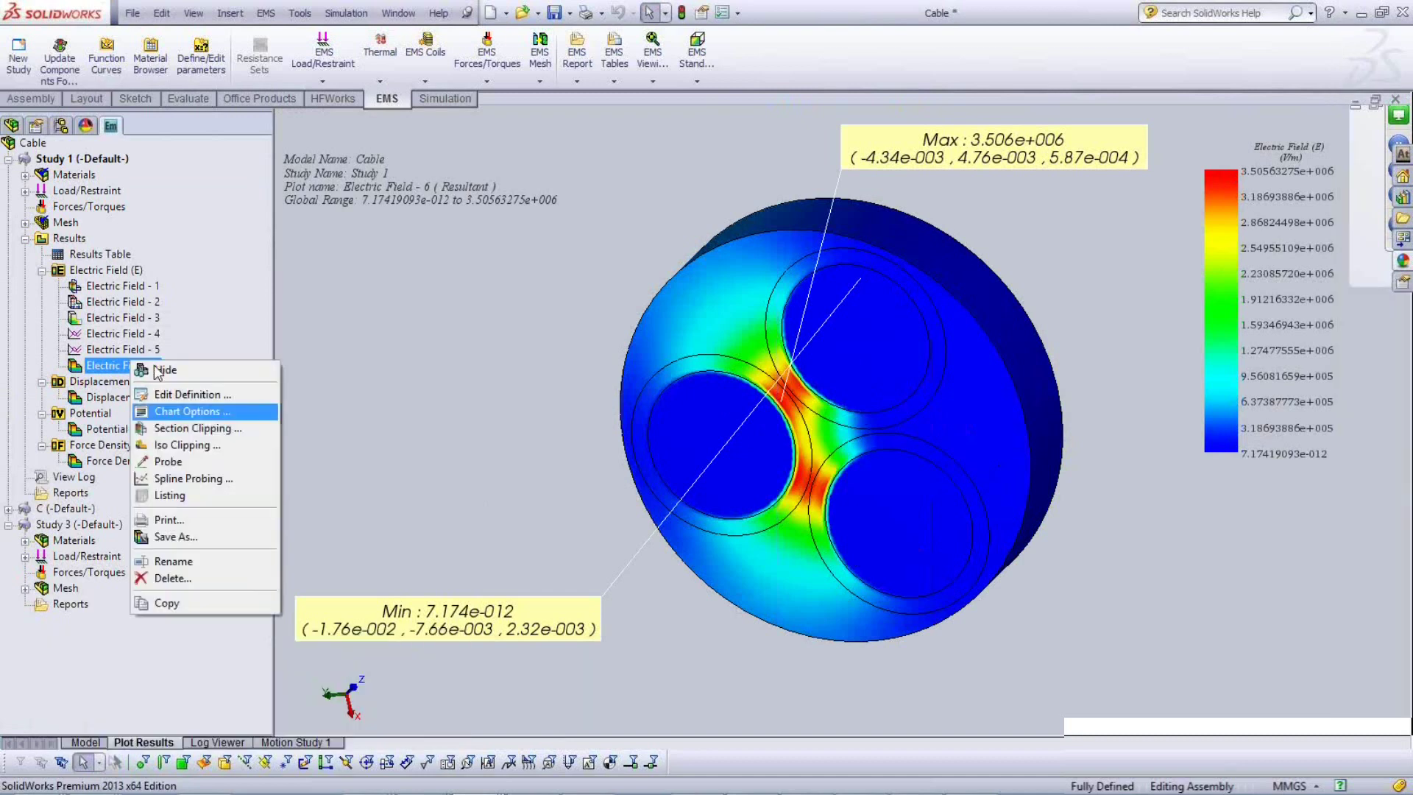
{"action": "key", "text": "Return"}
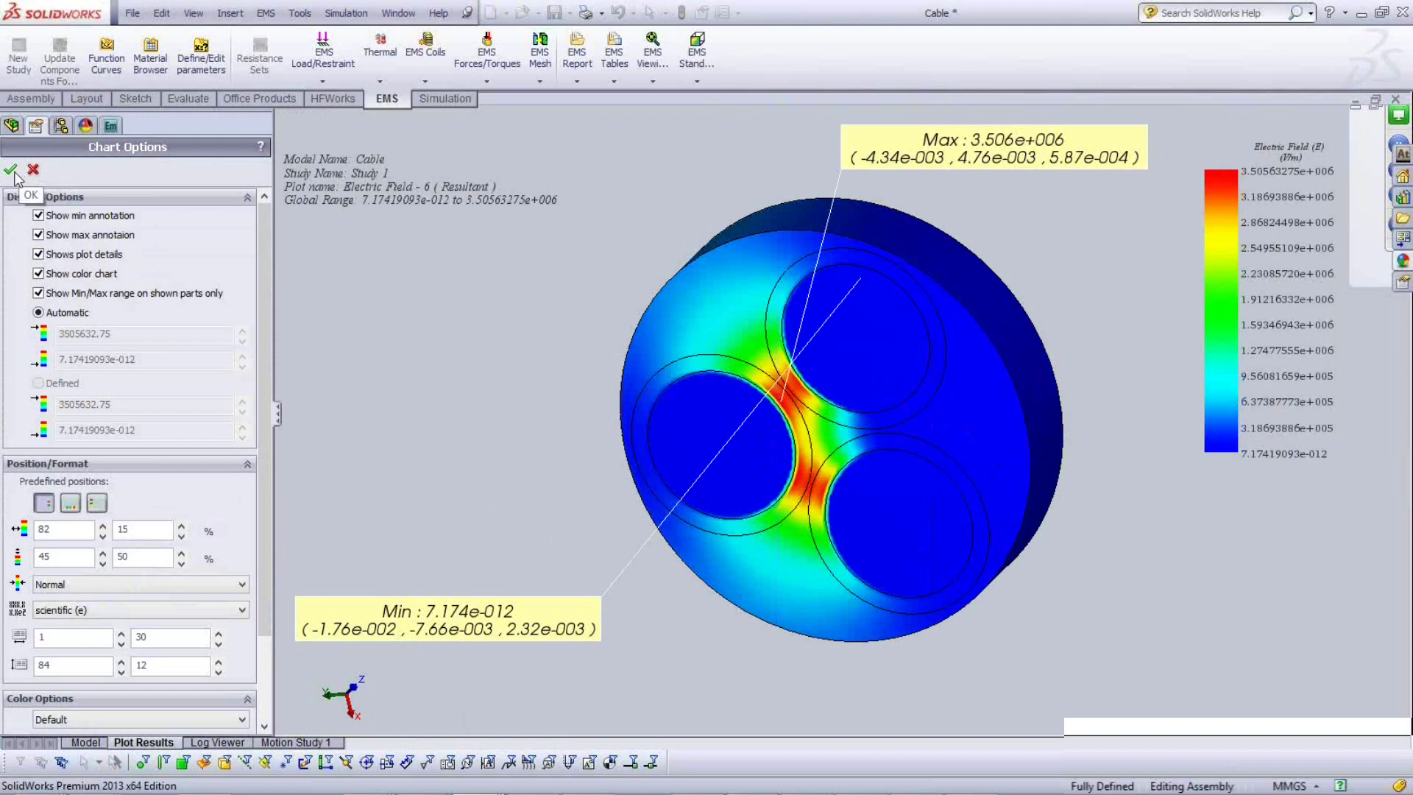
{"action": "left_click", "coordinate": [38, 215]}
{"action": "left_click", "coordinate": [39, 234]}
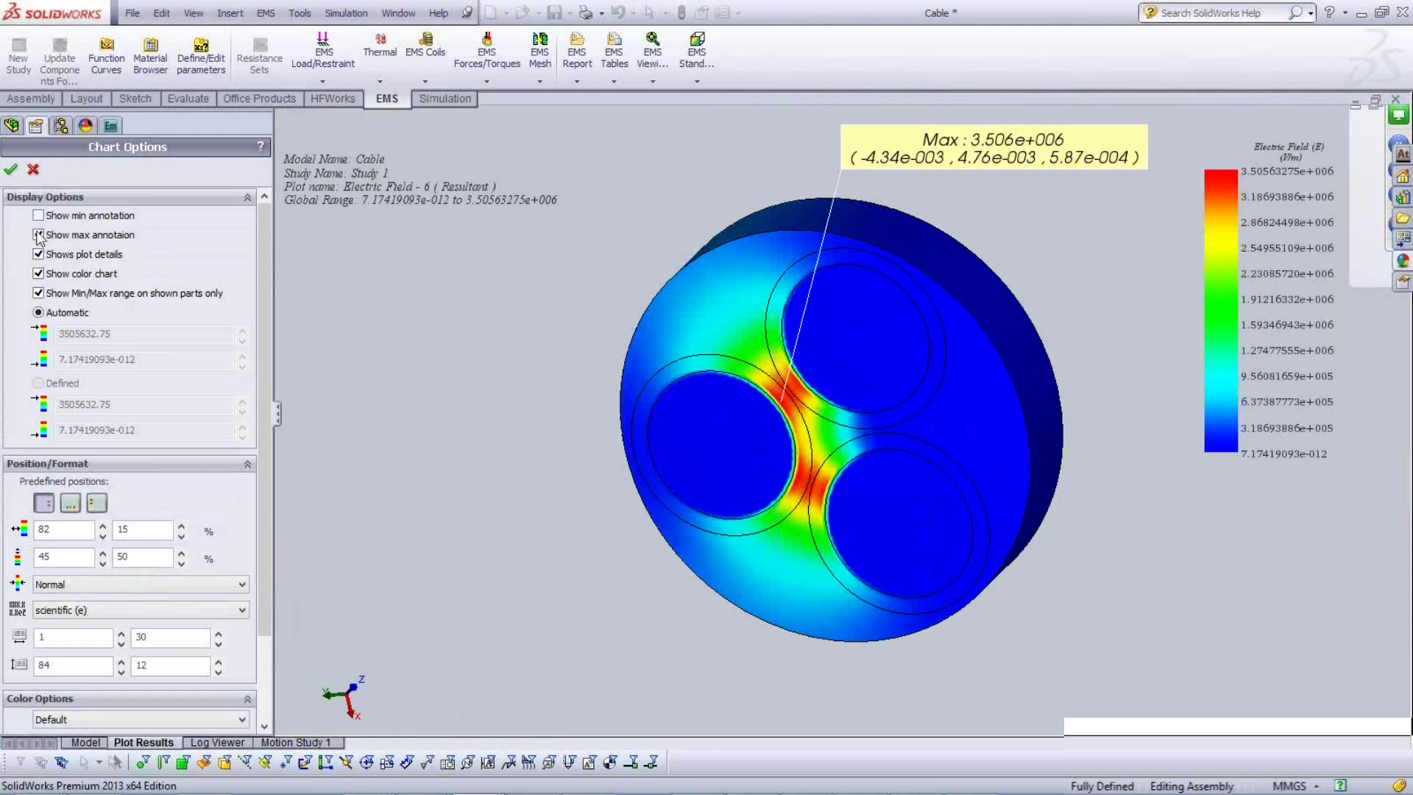
{"action": "left_click", "coordinate": [11, 171]}
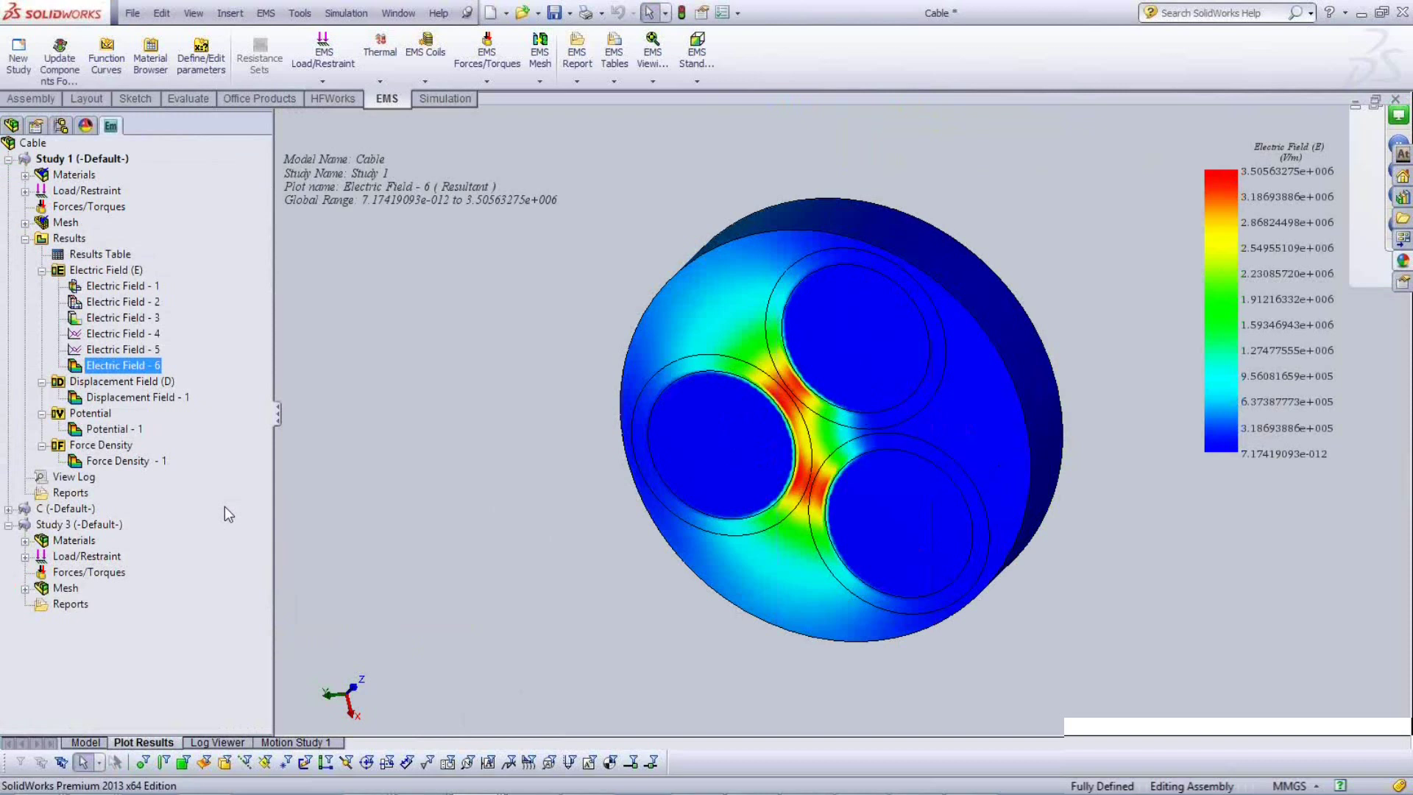
Display the Electric Field - 1 section plot of Study 1 and inspect it.
{"action": "right_click", "coordinate": [114, 369]}
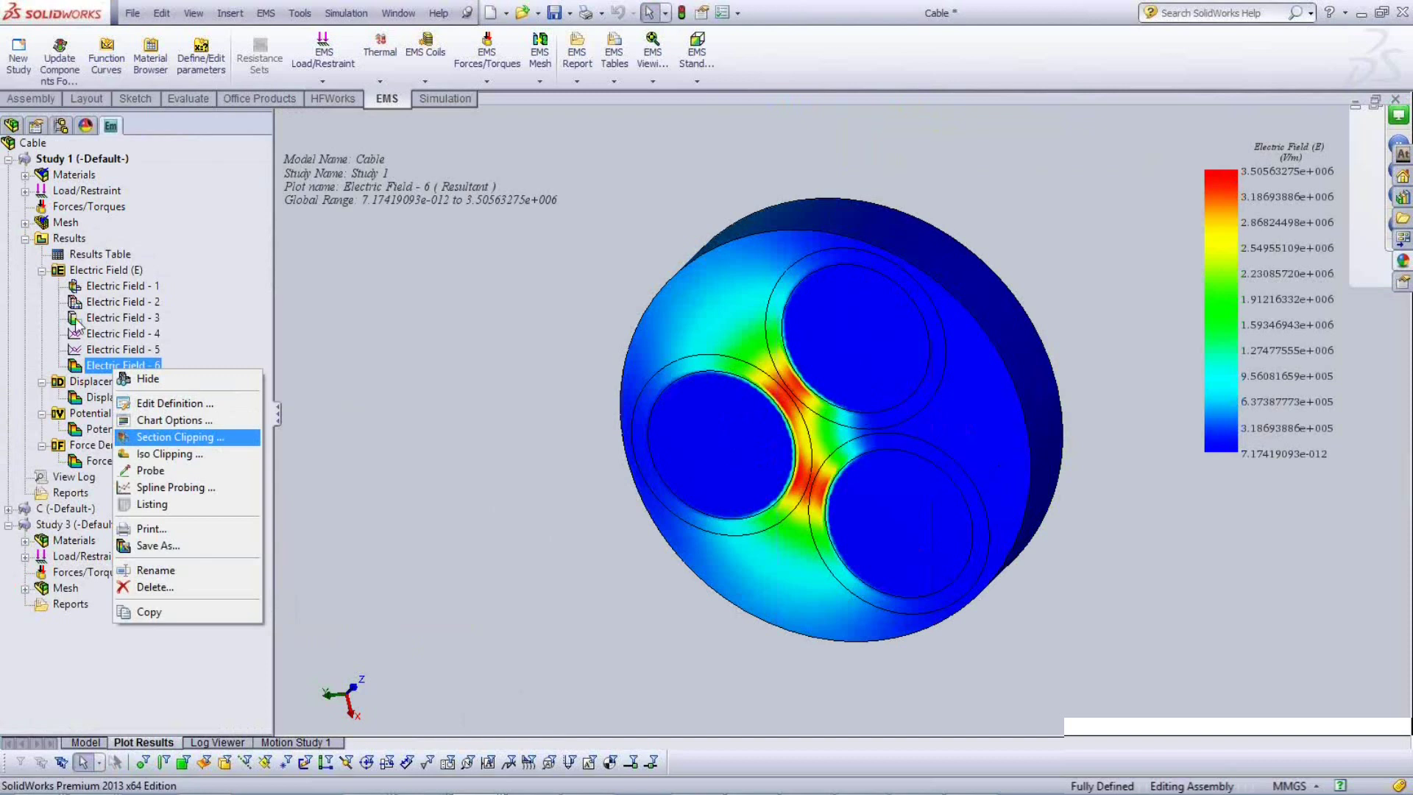
{"action": "left_click", "coordinate": [76, 289]}
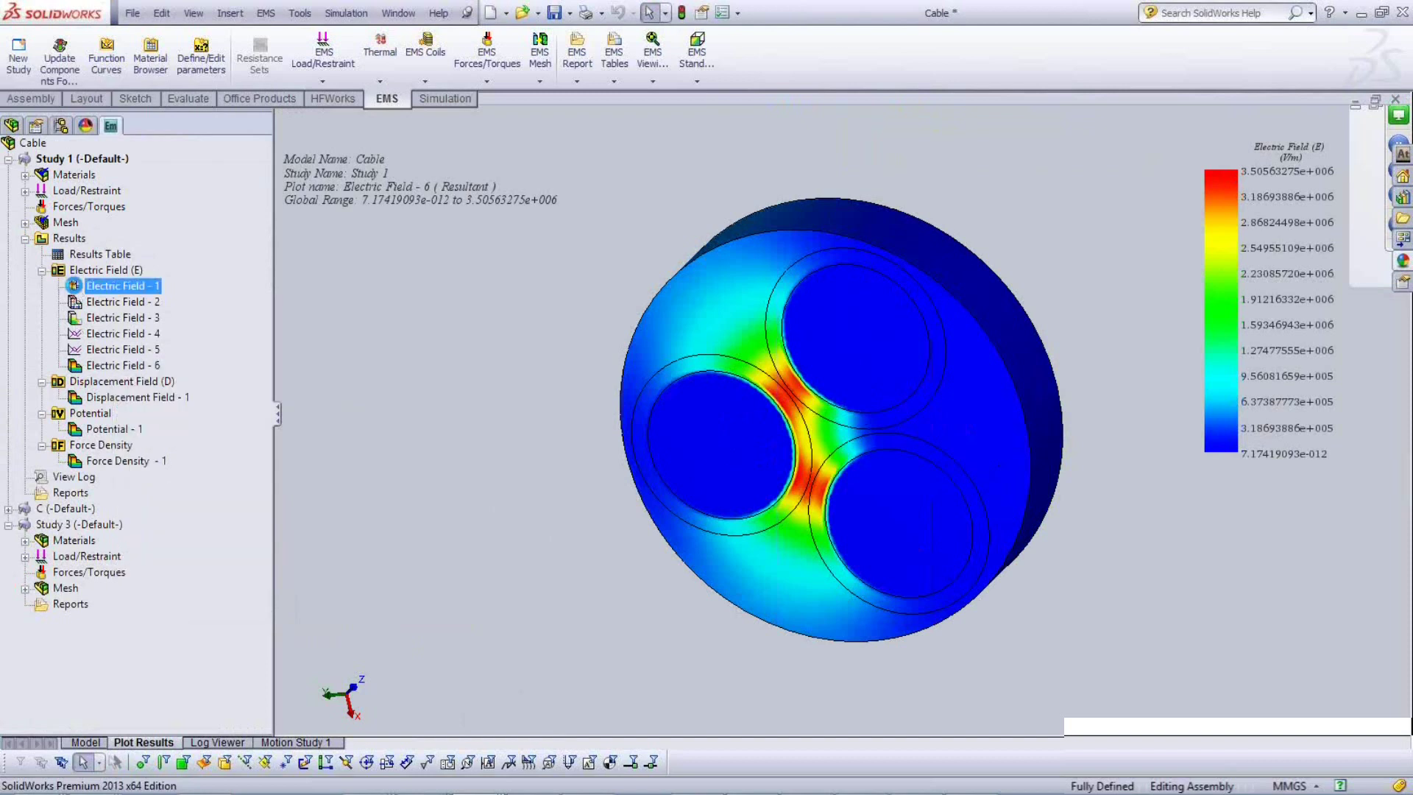
{"action": "double_click", "coordinate": [74, 286]}
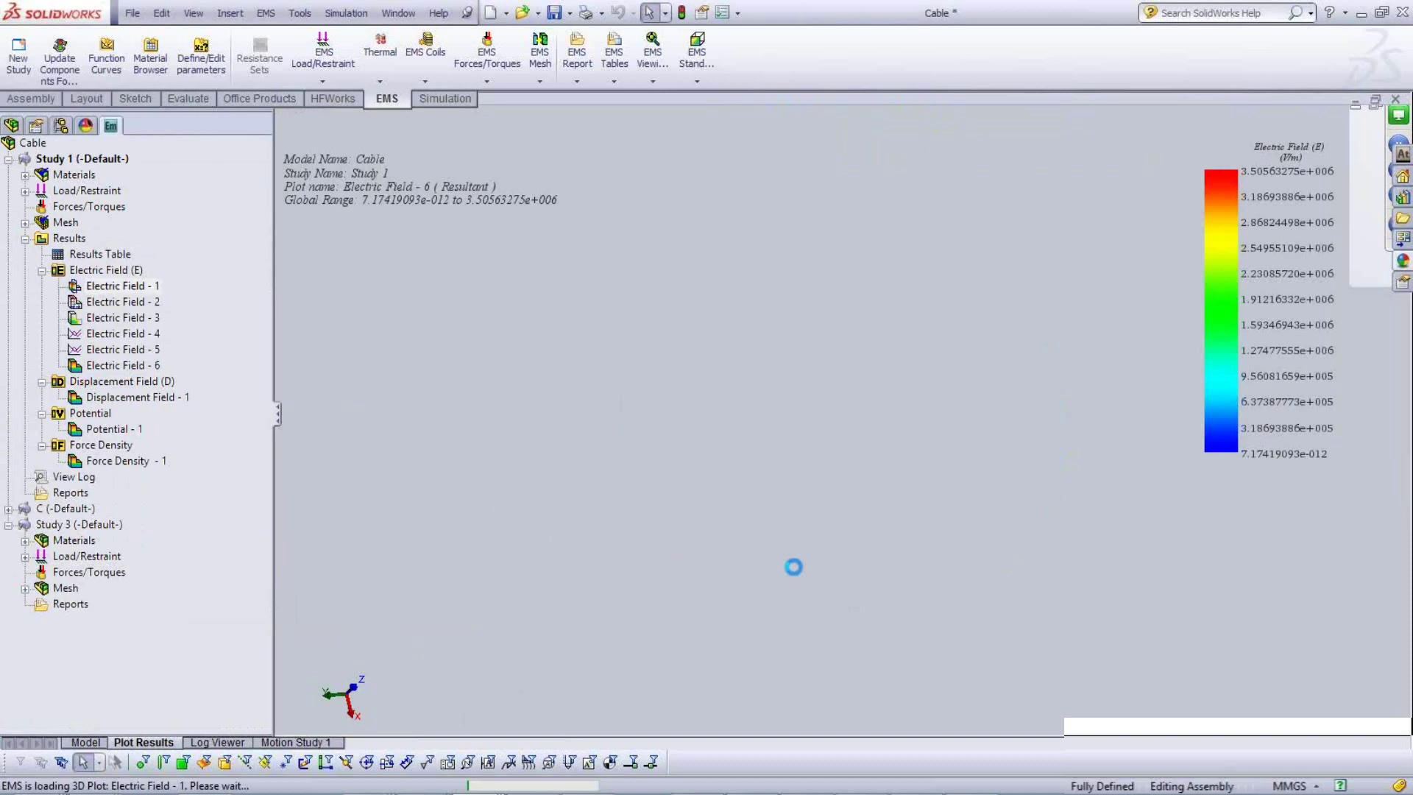
{"action": "middle_click_drag", "start_coordinate": [794, 567], "coordinate": [657, 647]}
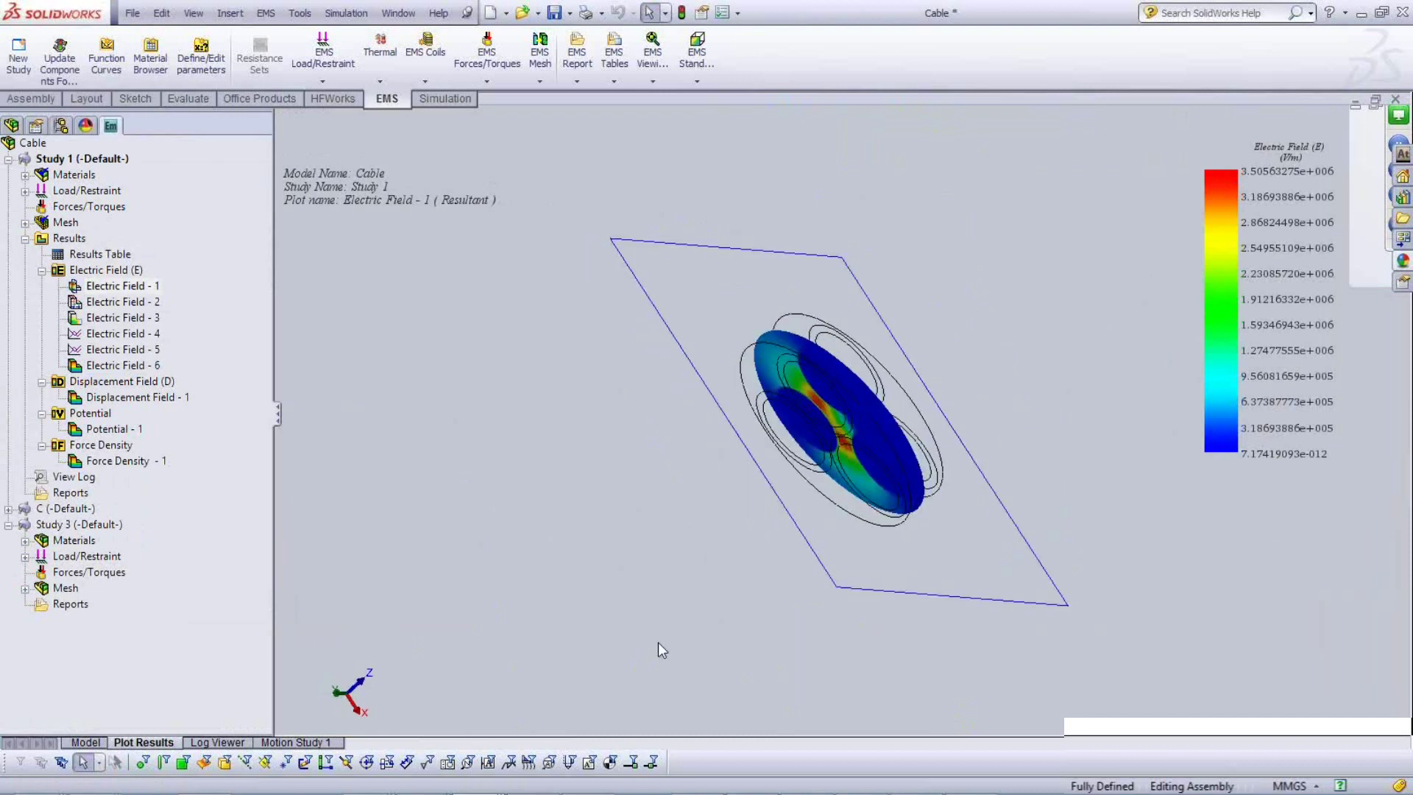
Display the Electric Field - 2 vector plot and inspect the field arrows between the three conductors up close.
{"action": "double_click", "coordinate": [137, 300]}
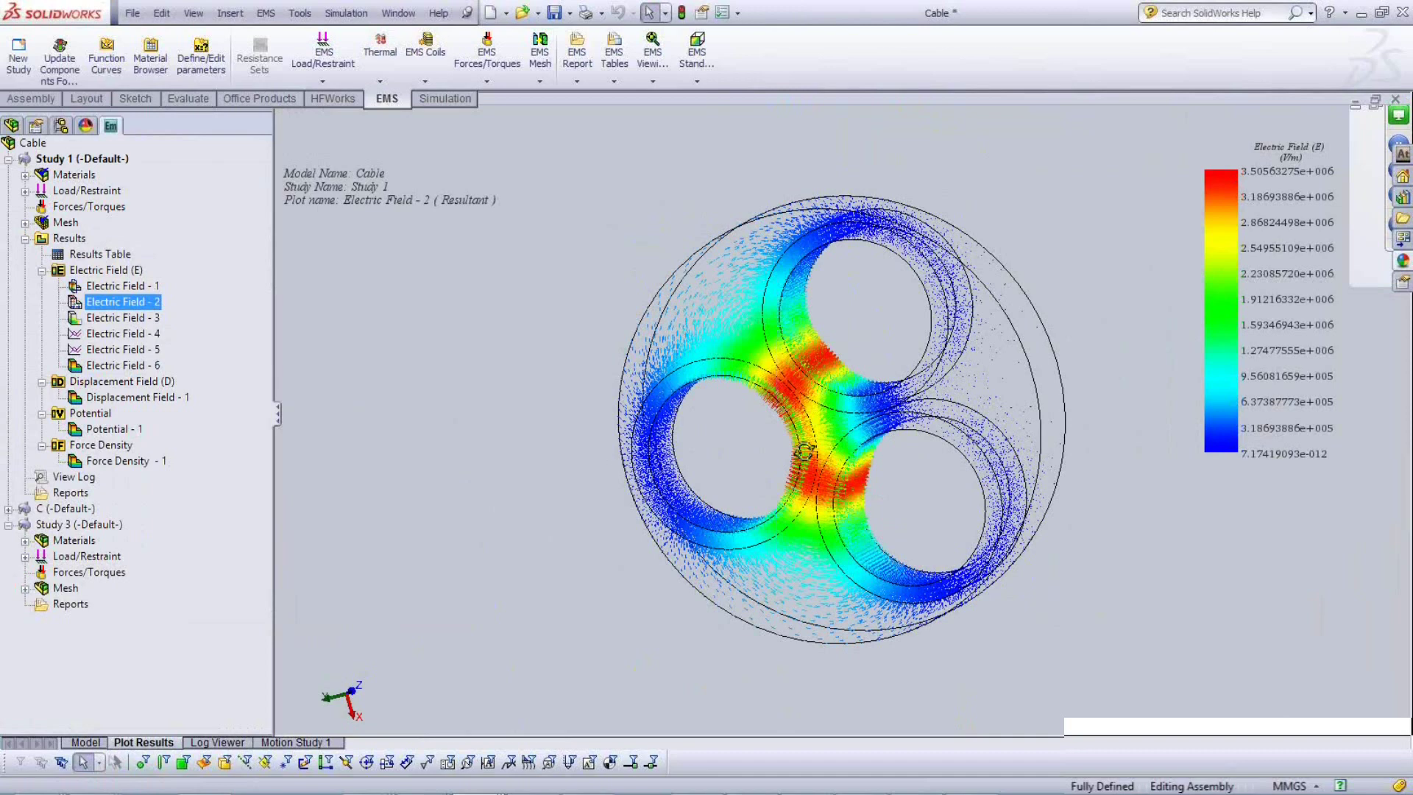
{"action": "middle_click_drag", "start_coordinate": [726, 473], "coordinate": [747, 417]}
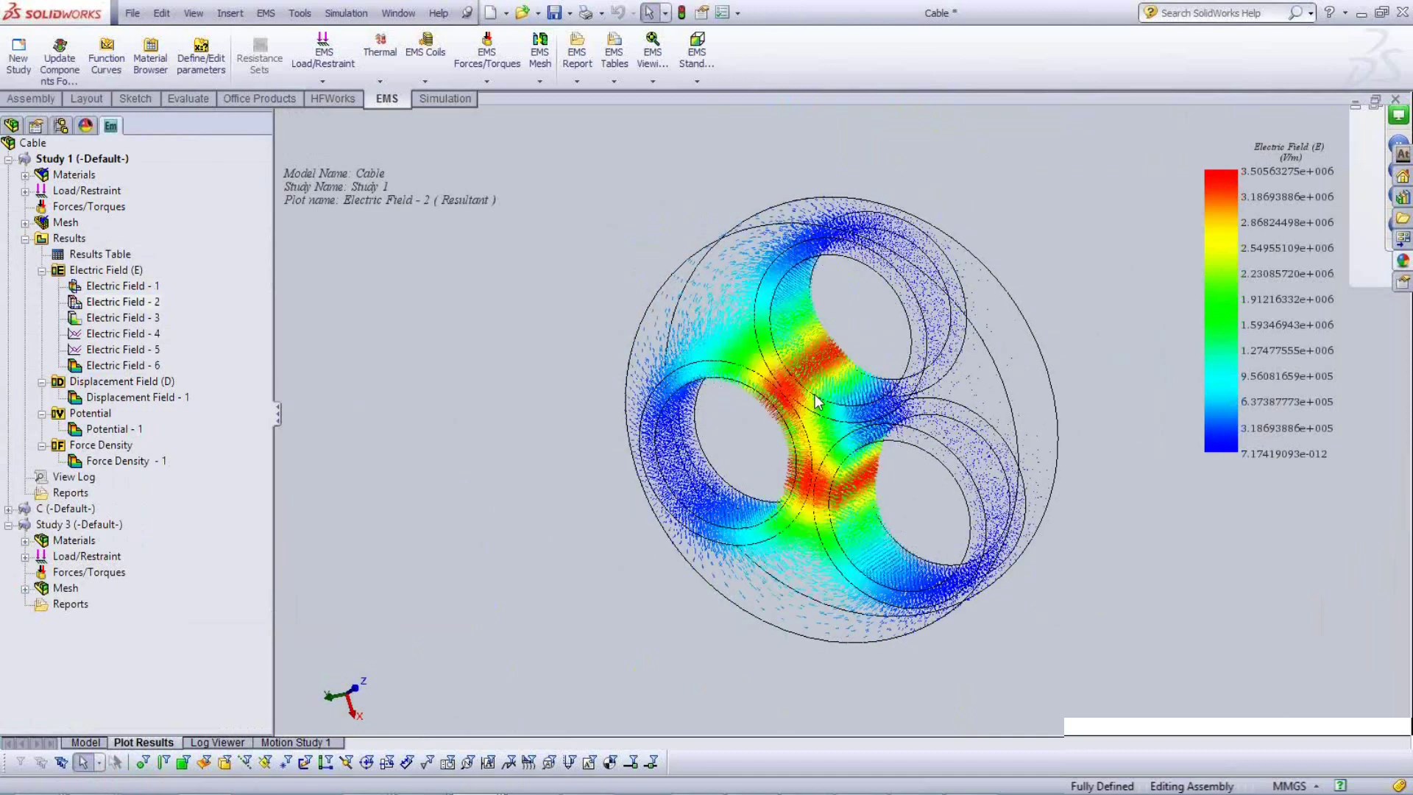
{"action": "scroll", "coordinate": [778, 349], "scroll_direction": "down", "scroll_amount": 3}
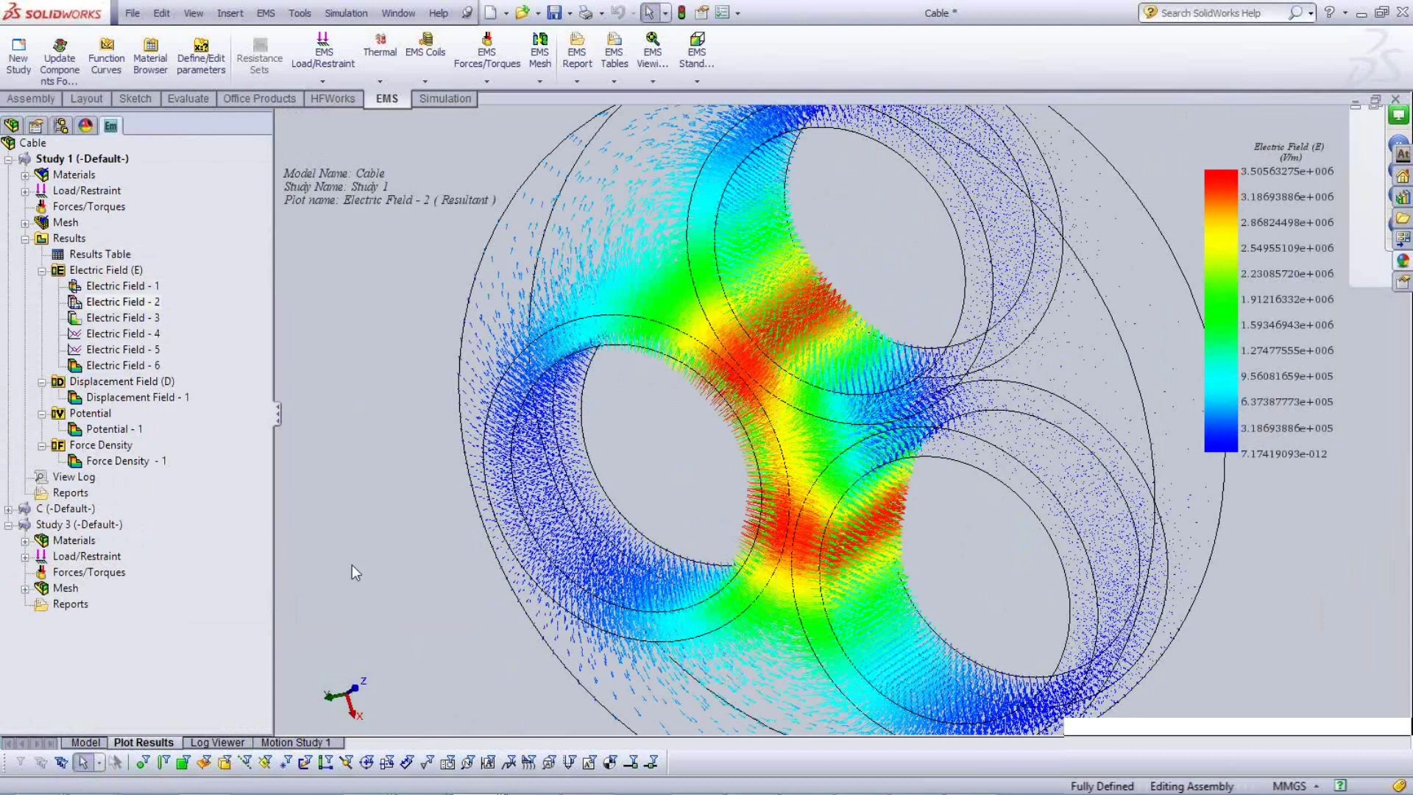
Display the Electric Field - 3 plot and review its definition and chart options without changing them.
{"action": "double_click", "coordinate": [109, 319]}
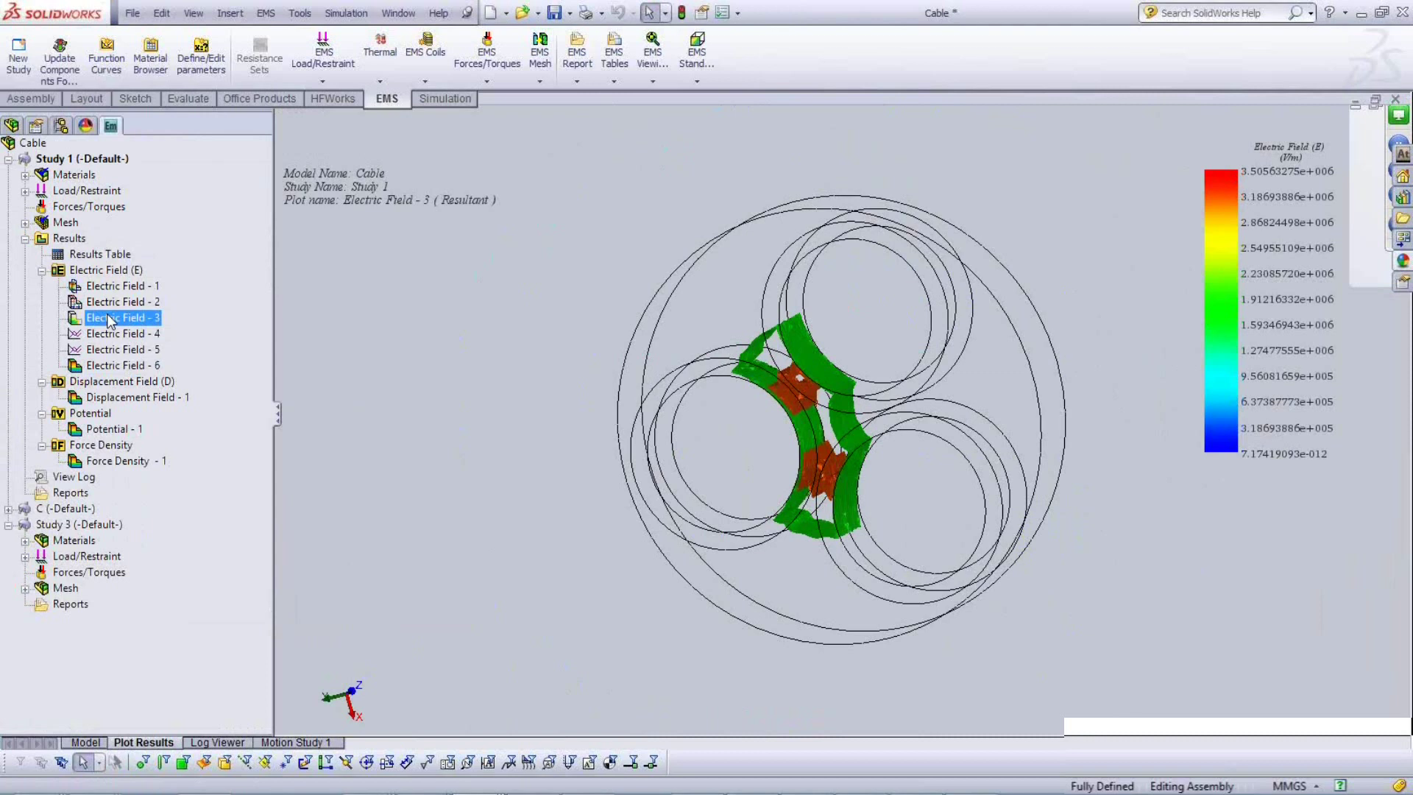
{"action": "right_click", "coordinate": [109, 319]}
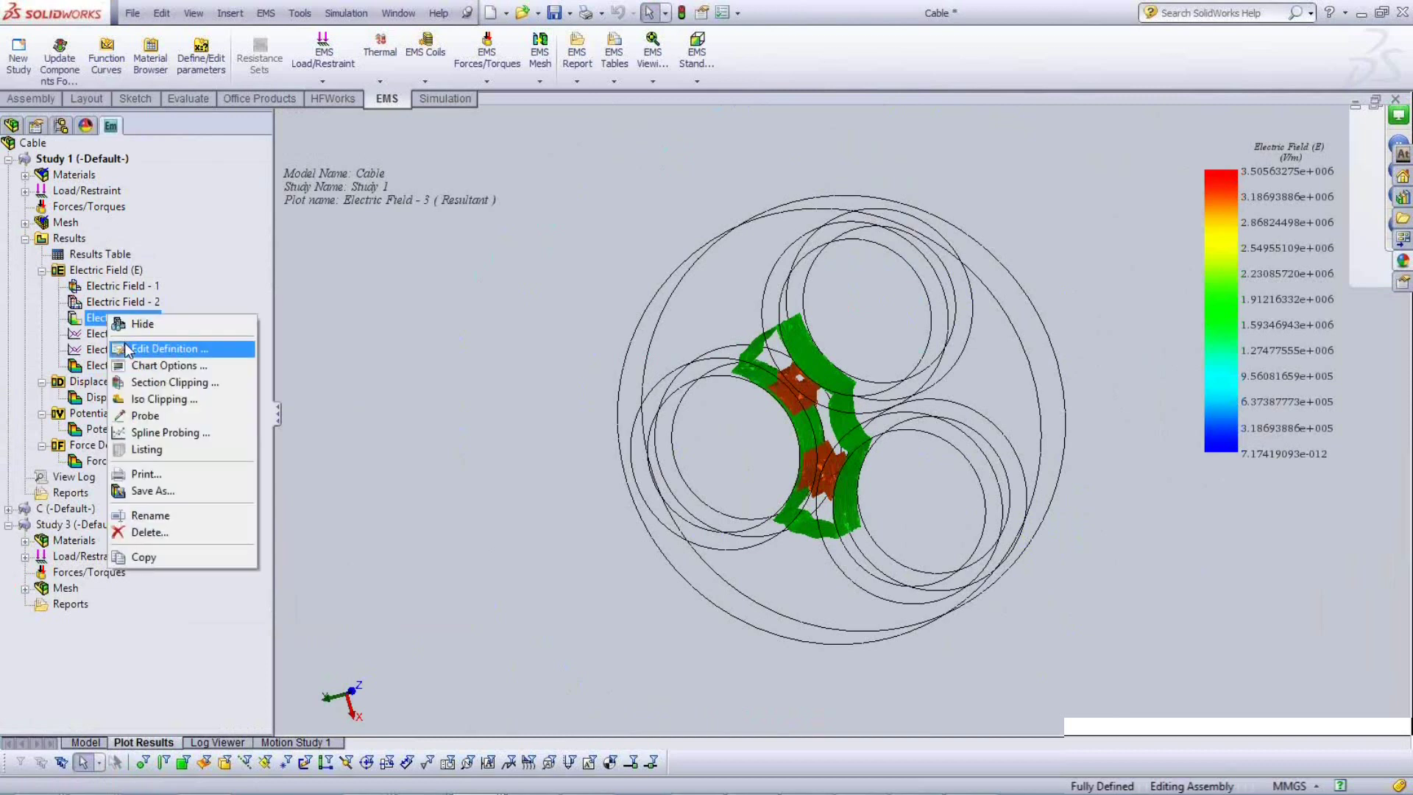
{"action": "left_click", "coordinate": [198, 347]}
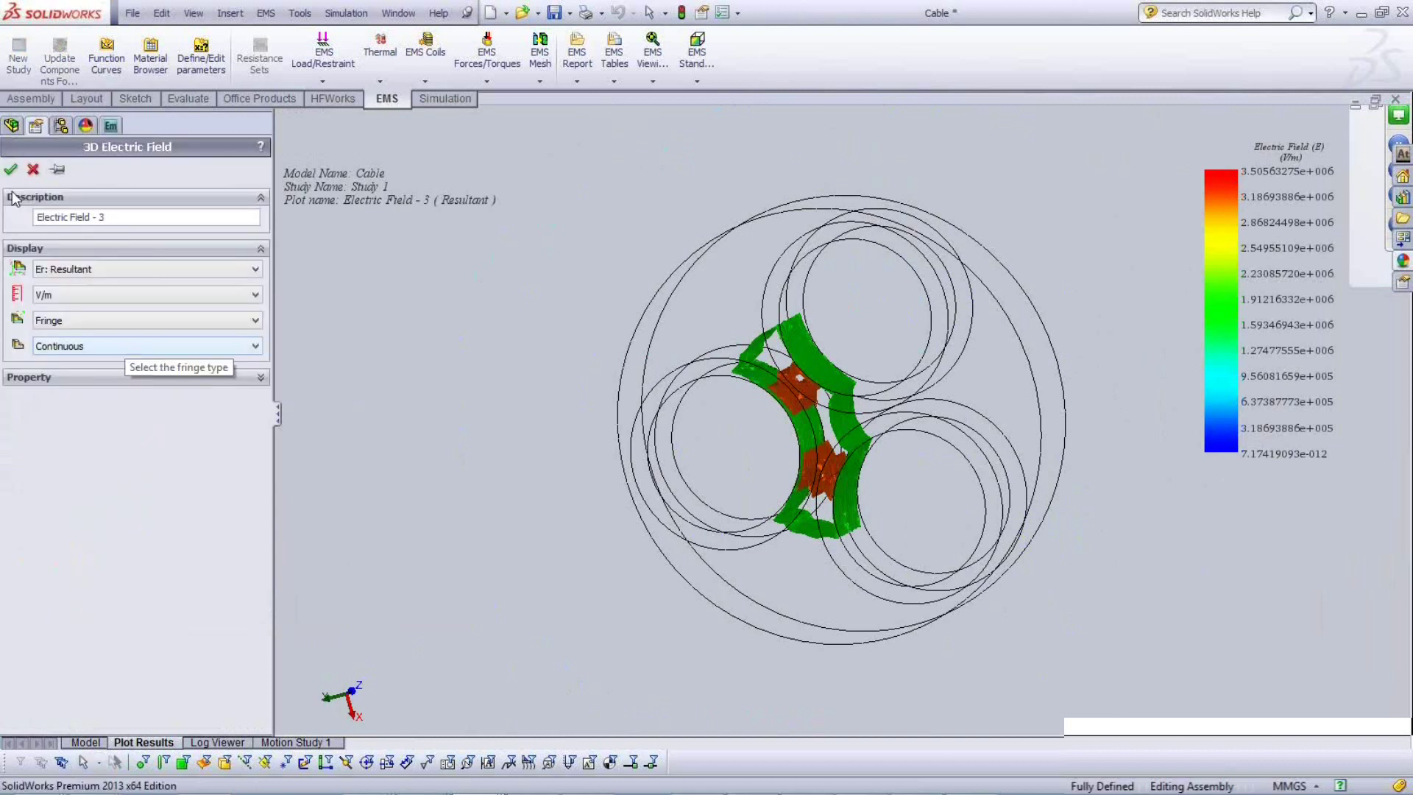
{"action": "left_click", "coordinate": [11, 169]}
{"action": "right_click", "coordinate": [97, 318]}
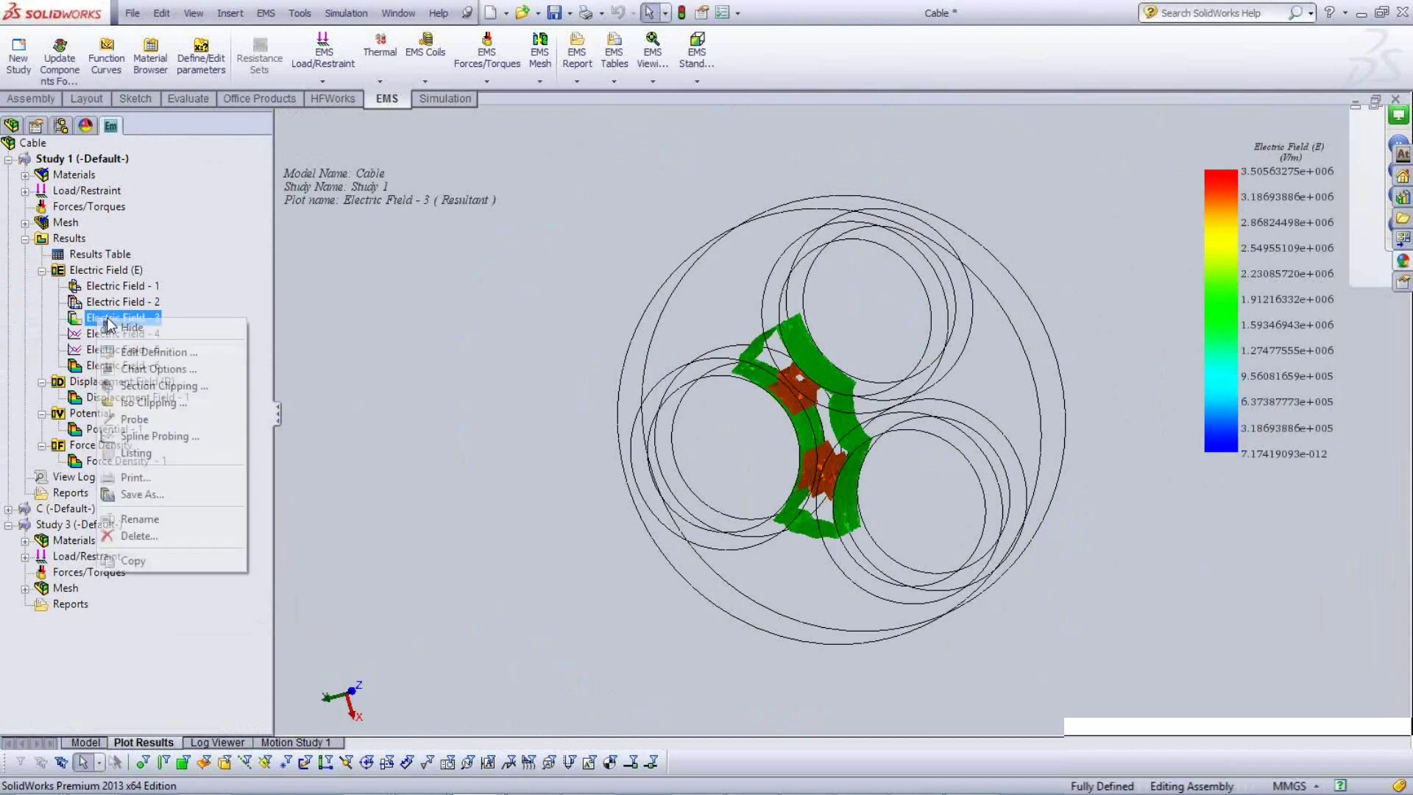
{"action": "left_click", "coordinate": [142, 370]}
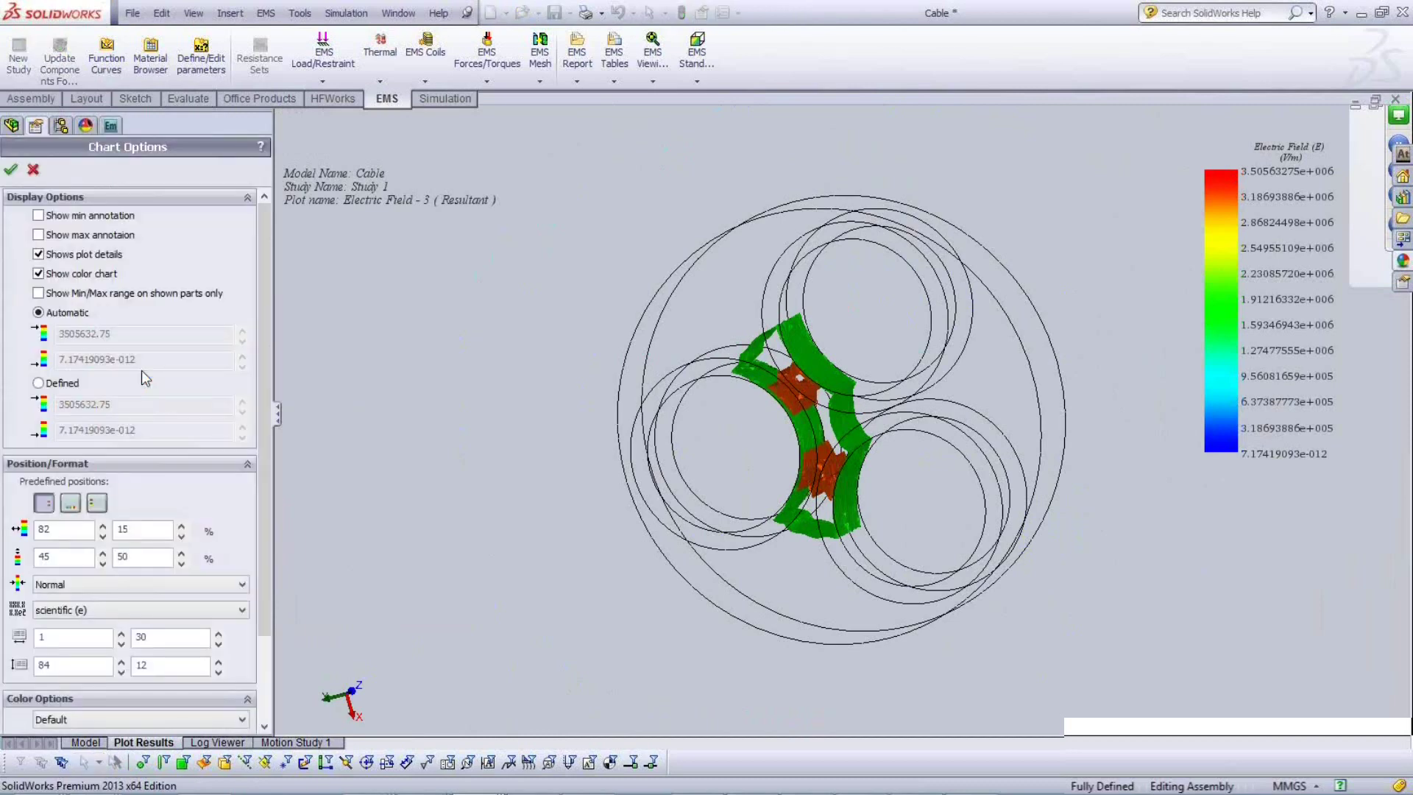
{"action": "key", "text": "Return"}
In the iso clipping of Electric Field - 3, set Iso 1 to 3190125.8025 and Iso 2 to 631013.895.
{"action": "right_click", "coordinate": [88, 322]}
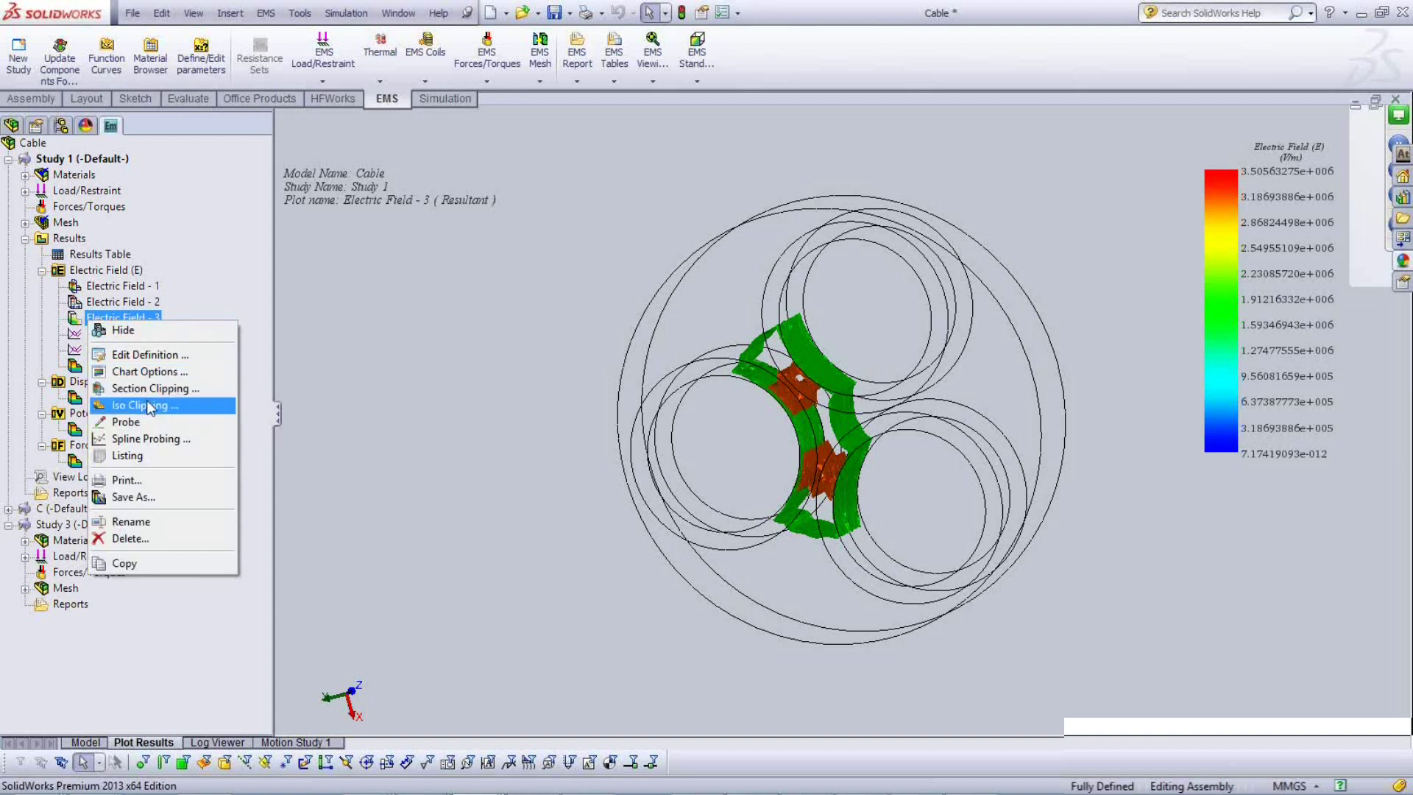
{"action": "left_click", "coordinate": [149, 407]}
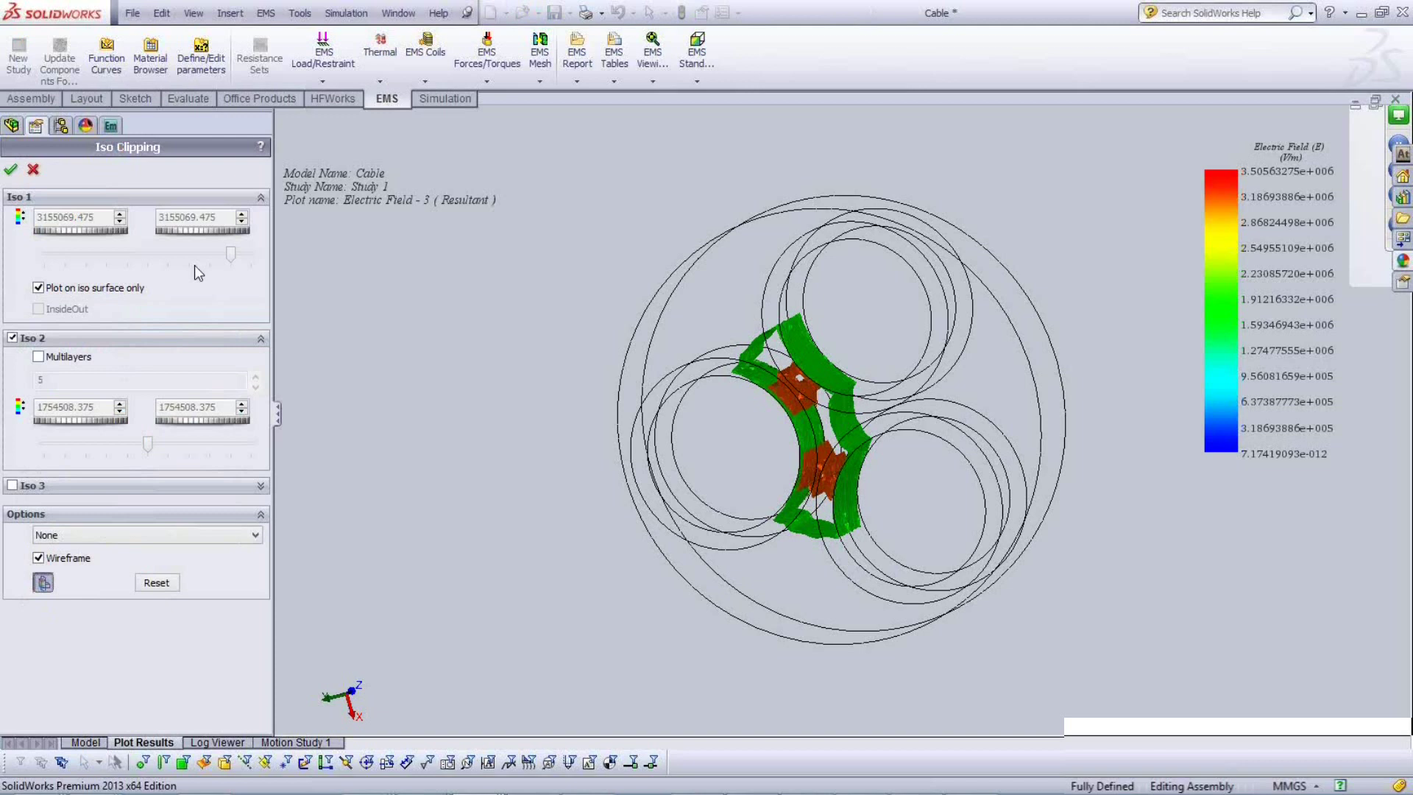
{"action": "mouse_move", "coordinate": [231, 258]}
{"action": "left_mouse_down"}
{"action": "mouse_move", "coordinate": [203, 257]}
{"action": "mouse_move", "coordinate": [233, 256]}
{"action": "left_mouse_up"}
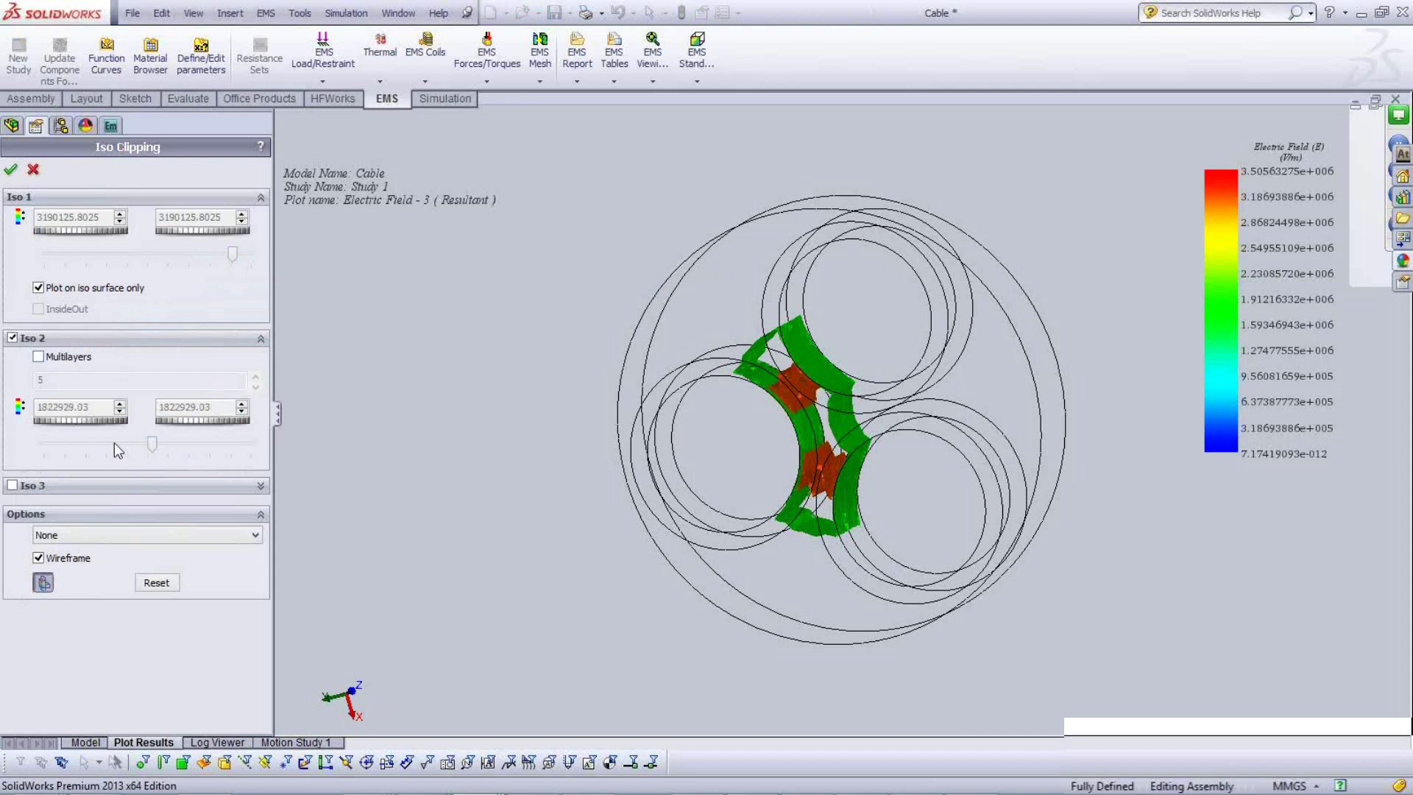
{"action": "left_click_drag", "start_coordinate": [148, 440], "coordinate": [81, 452]}
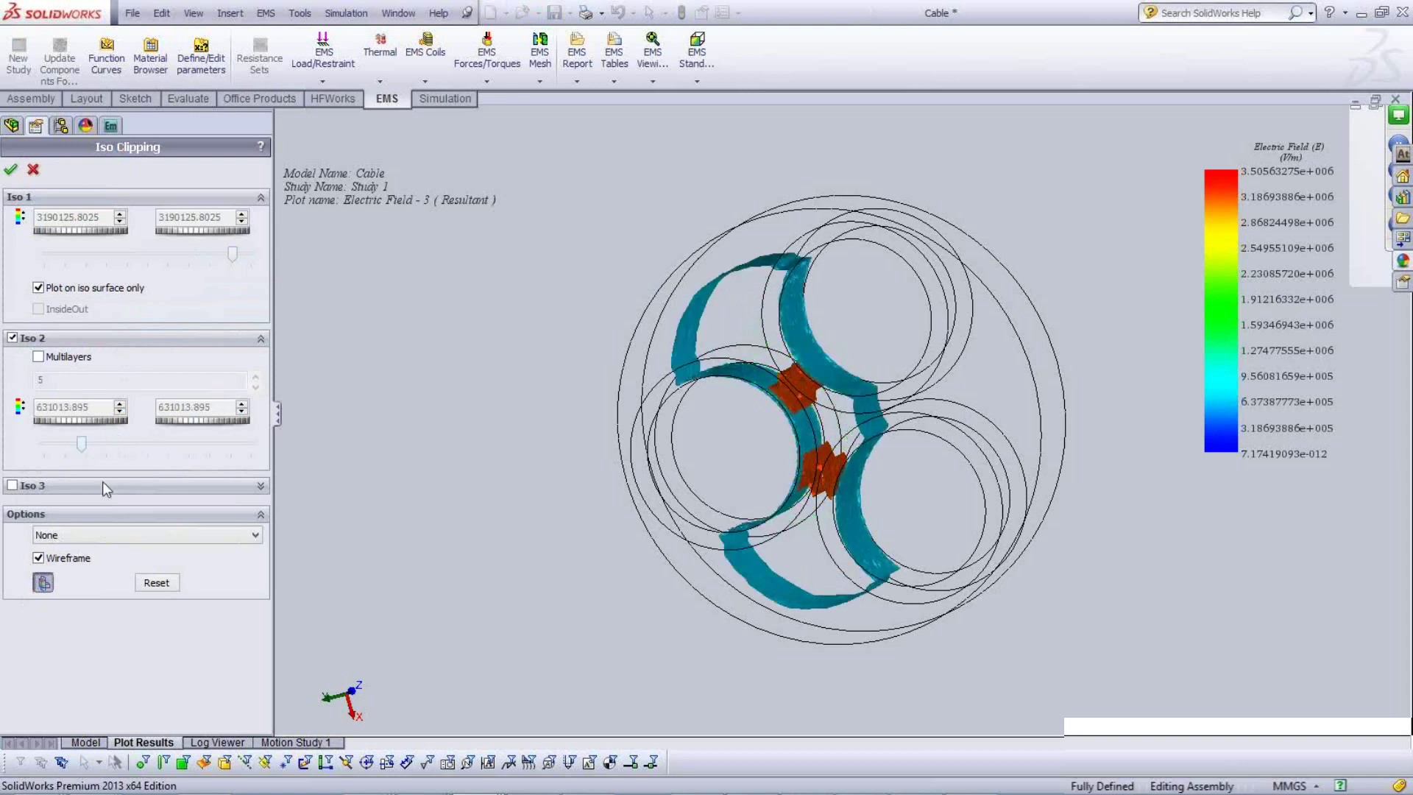
Enable Iso 3, lower its value between the other two iso surfaces, and apply the iso clipping.
{"action": "left_click", "coordinate": [14, 486]}
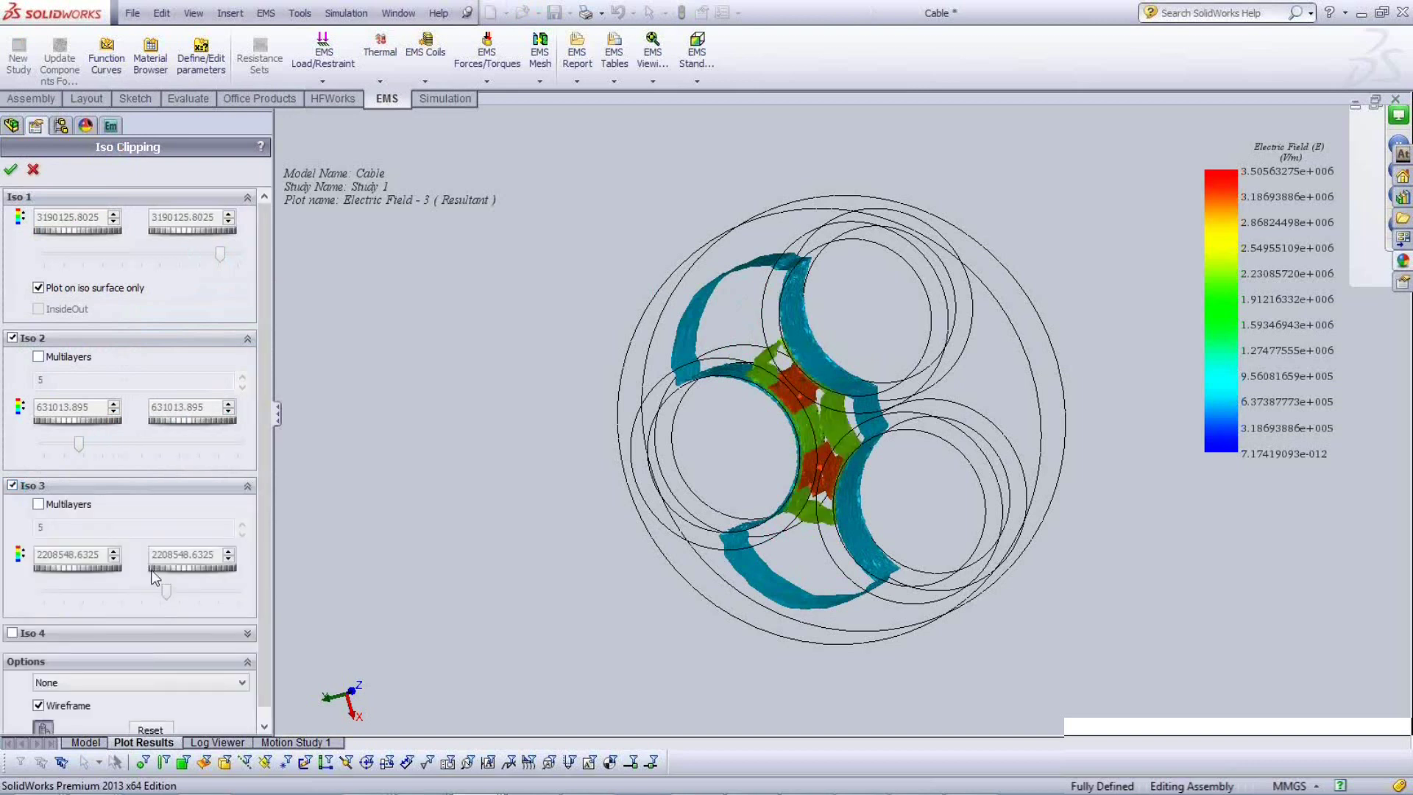
{"action": "left_click_drag", "start_coordinate": [166, 593], "coordinate": [134, 591]}
{"action": "left_click", "coordinate": [12, 172]}
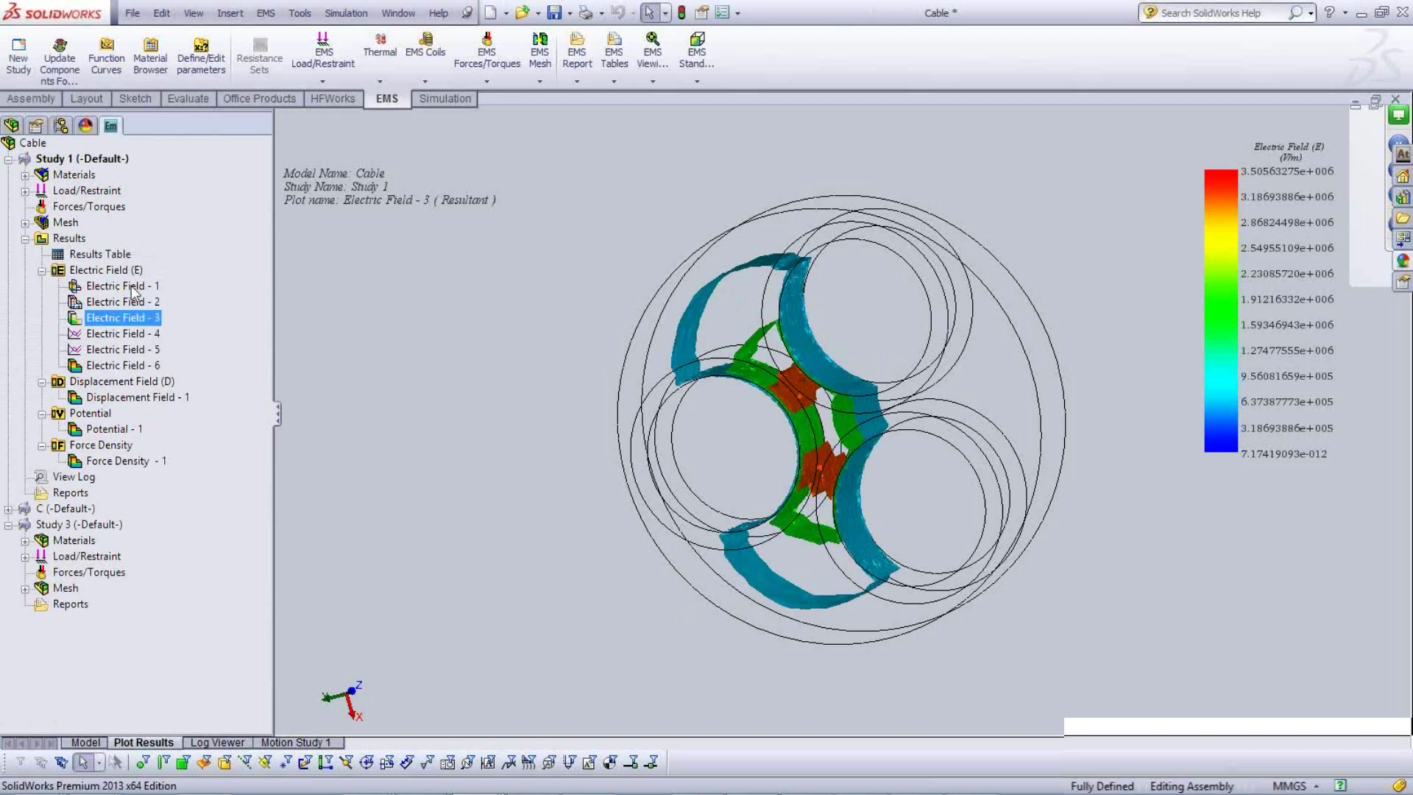
Display Electric Field - 1 and add a second clipping section at 0.00 mm and 0.00 deg, crossing the first section.
{"action": "right_click", "coordinate": [131, 286]}
{"action": "left_click", "coordinate": [142, 290]}
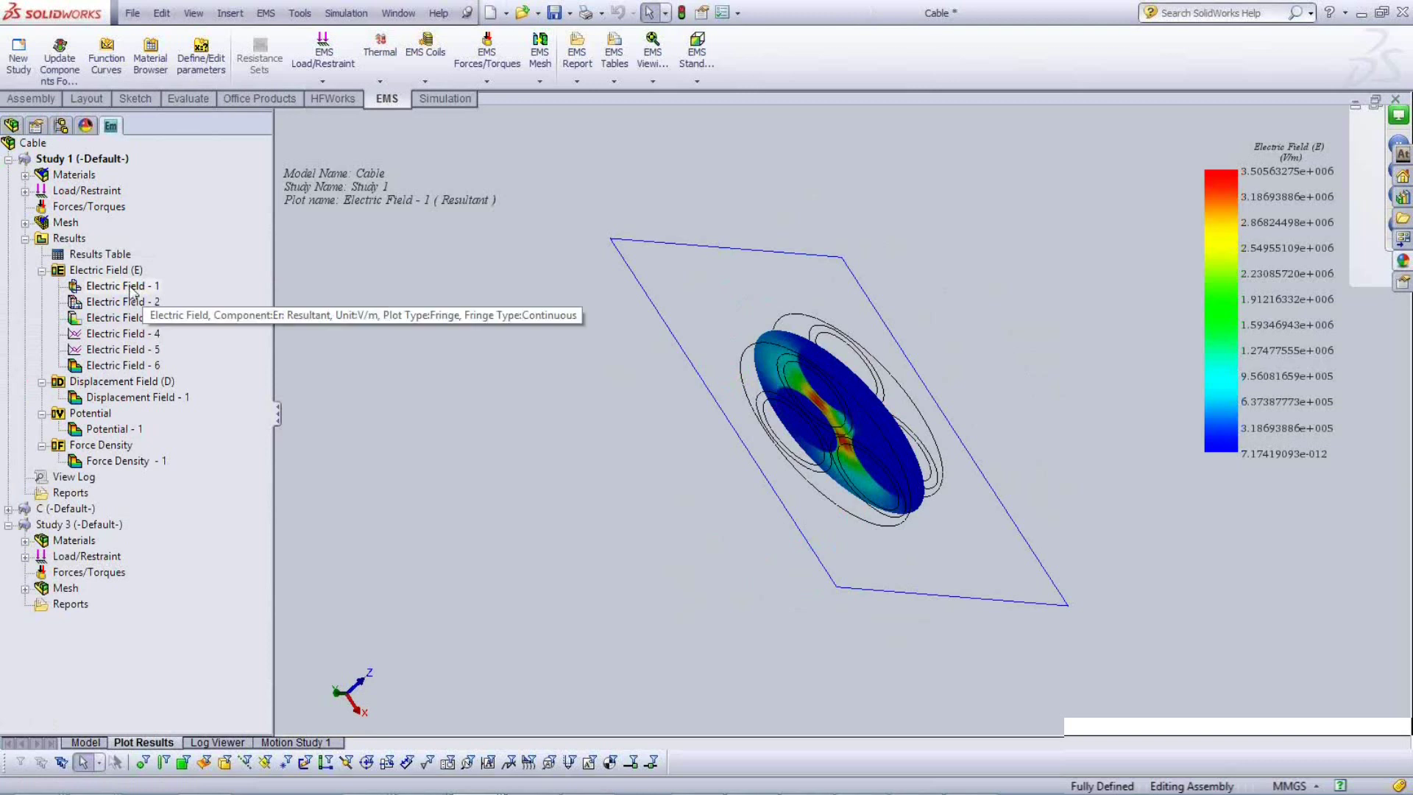
{"action": "right_click", "coordinate": [133, 288]}
{"action": "left_click", "coordinate": [171, 355]}
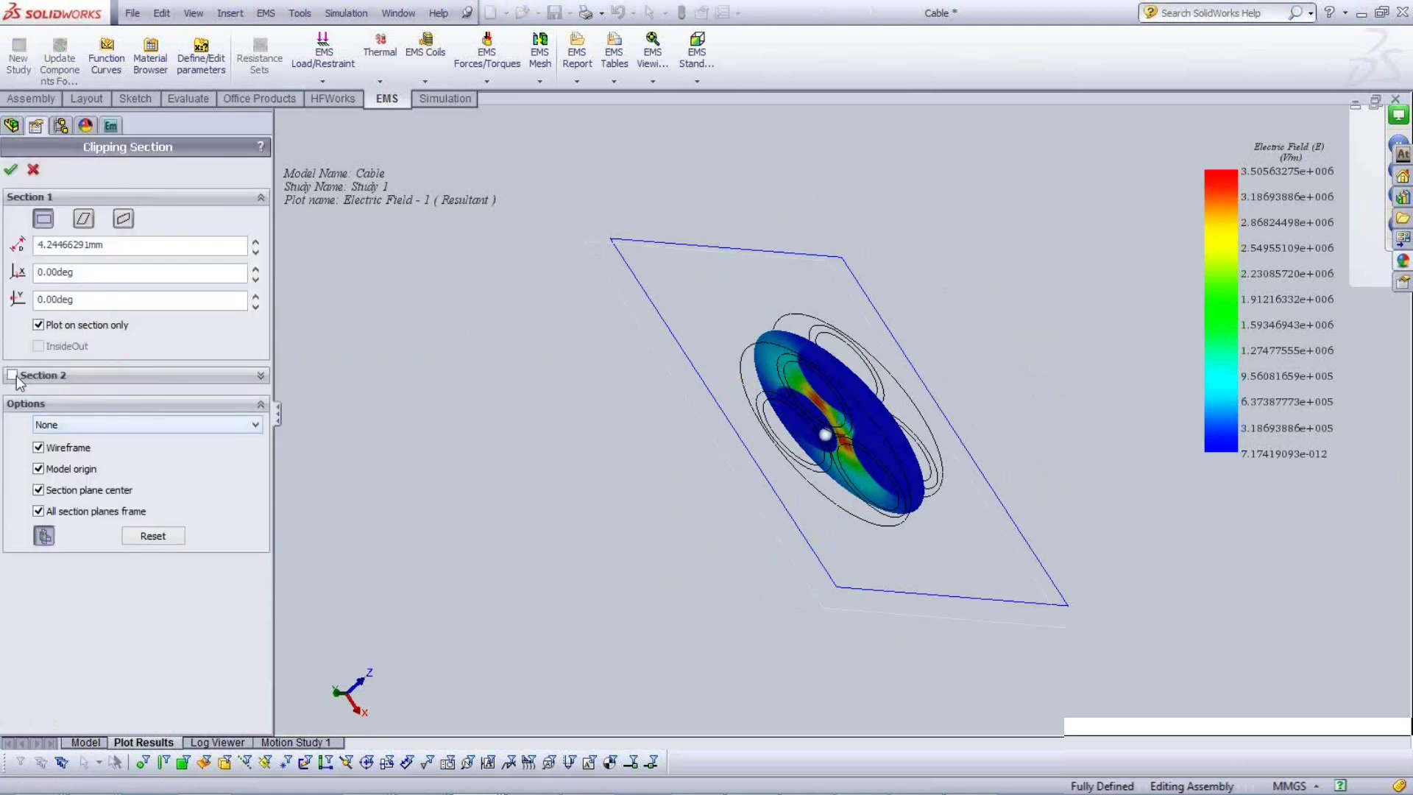
{"action": "middle_click_drag", "start_coordinate": [656, 527], "coordinate": [863, 435]}
{"action": "scroll", "coordinate": [864, 435], "scroll_direction": "down", "scroll_amount": 5}
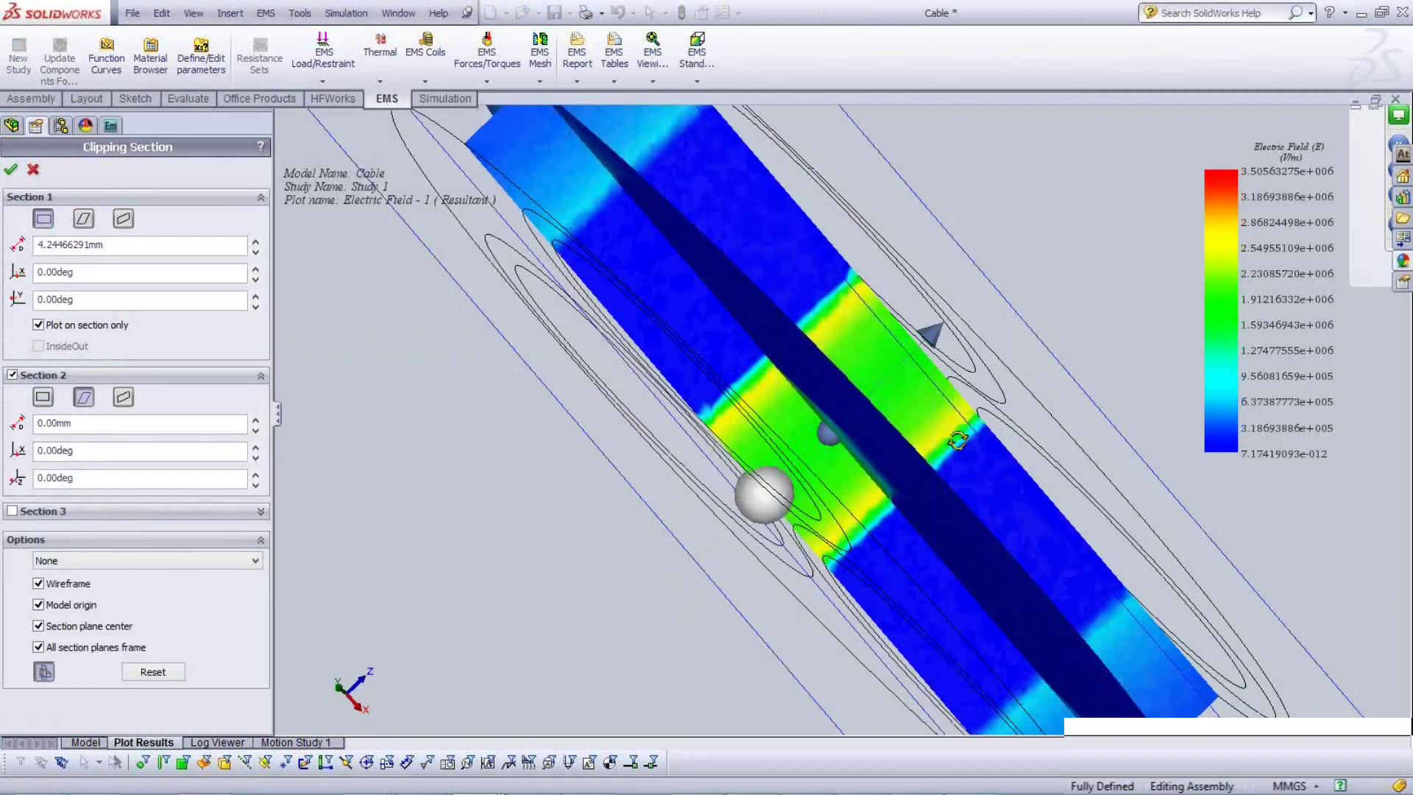
{"action": "scroll", "coordinate": [1085, 523], "scroll_direction": "up", "scroll_amount": 5}
{"action": "mouse_move", "coordinate": [1085, 523]}
{"action": "middle_mouse_down"}
{"action": "mouse_move", "coordinate": [1118, 518]}
{"action": "mouse_move", "coordinate": [1104, 508]}
{"action": "middle_mouse_up"}
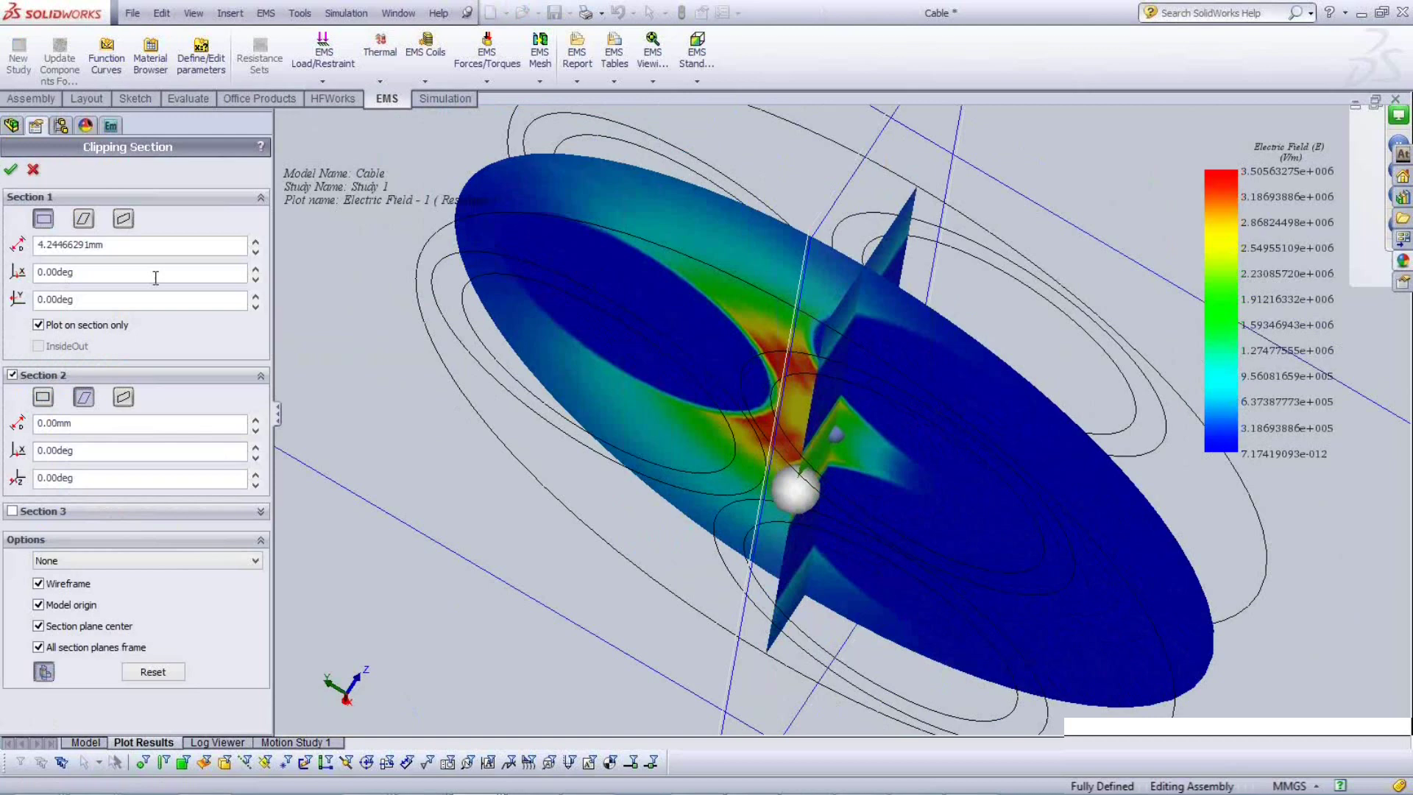
{"action": "left_click", "coordinate": [12, 172]}
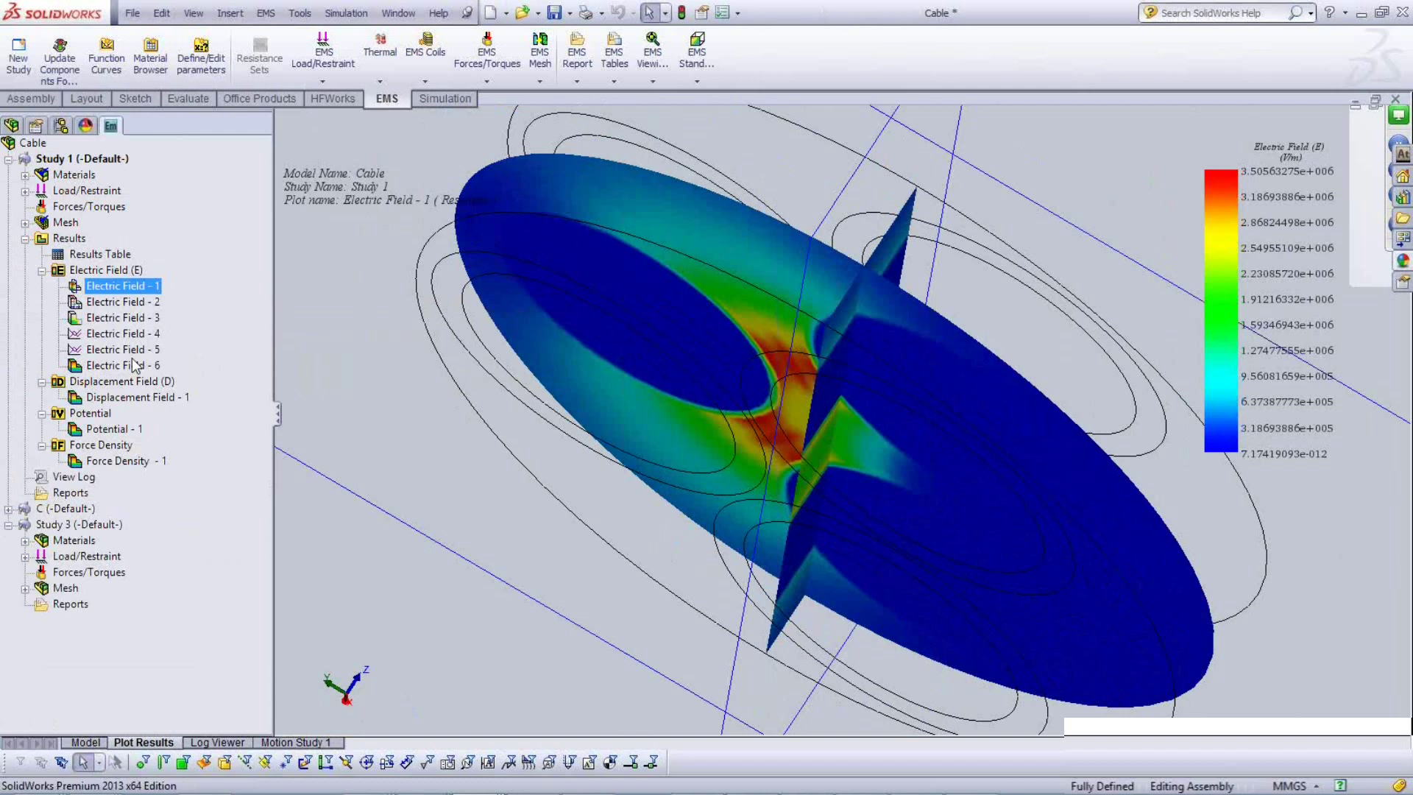
Start a 2D electric field plot in Study 1 and add Point1, Point2 and Point3 to its point range.
{"action": "key", "text": "Down"}
{"action": "key", "text": "Down"}
{"action": "key", "text": "Down"}
{"action": "right_click", "coordinate": [96, 272]}
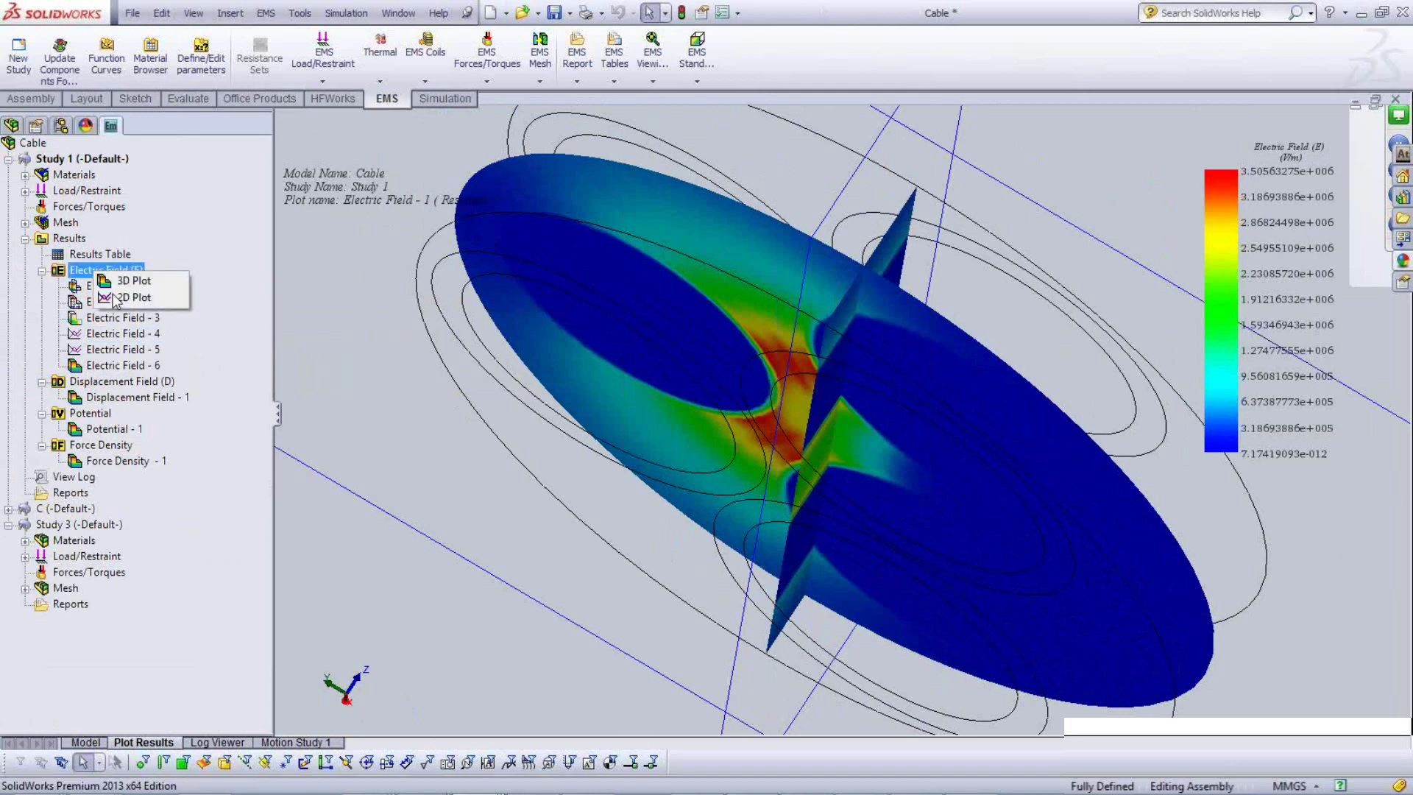
{"action": "left_click", "coordinate": [125, 298]}
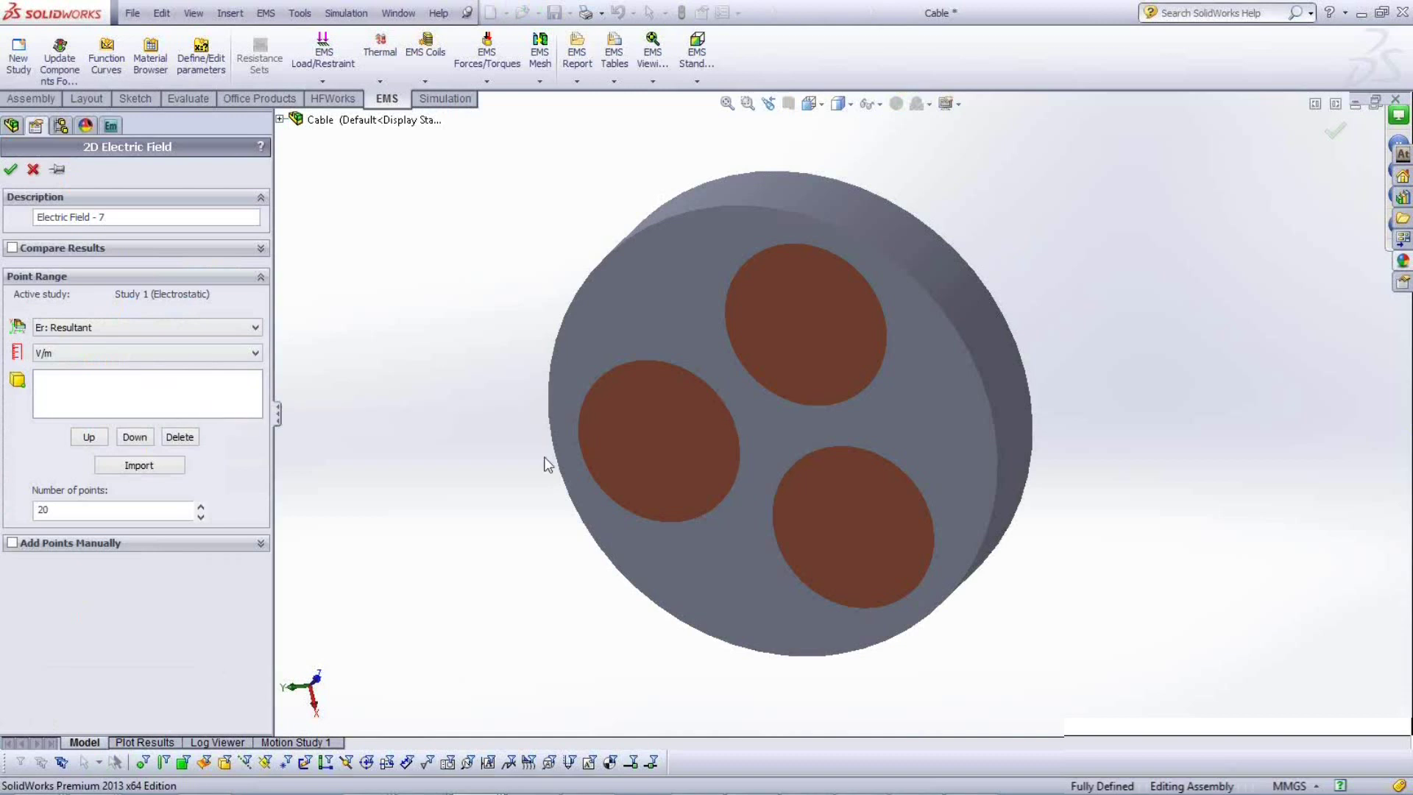
{"action": "key", "text": "c"}
{"action": "left_click", "coordinate": [328, 343]}
{"action": "left_click", "coordinate": [332, 359]}
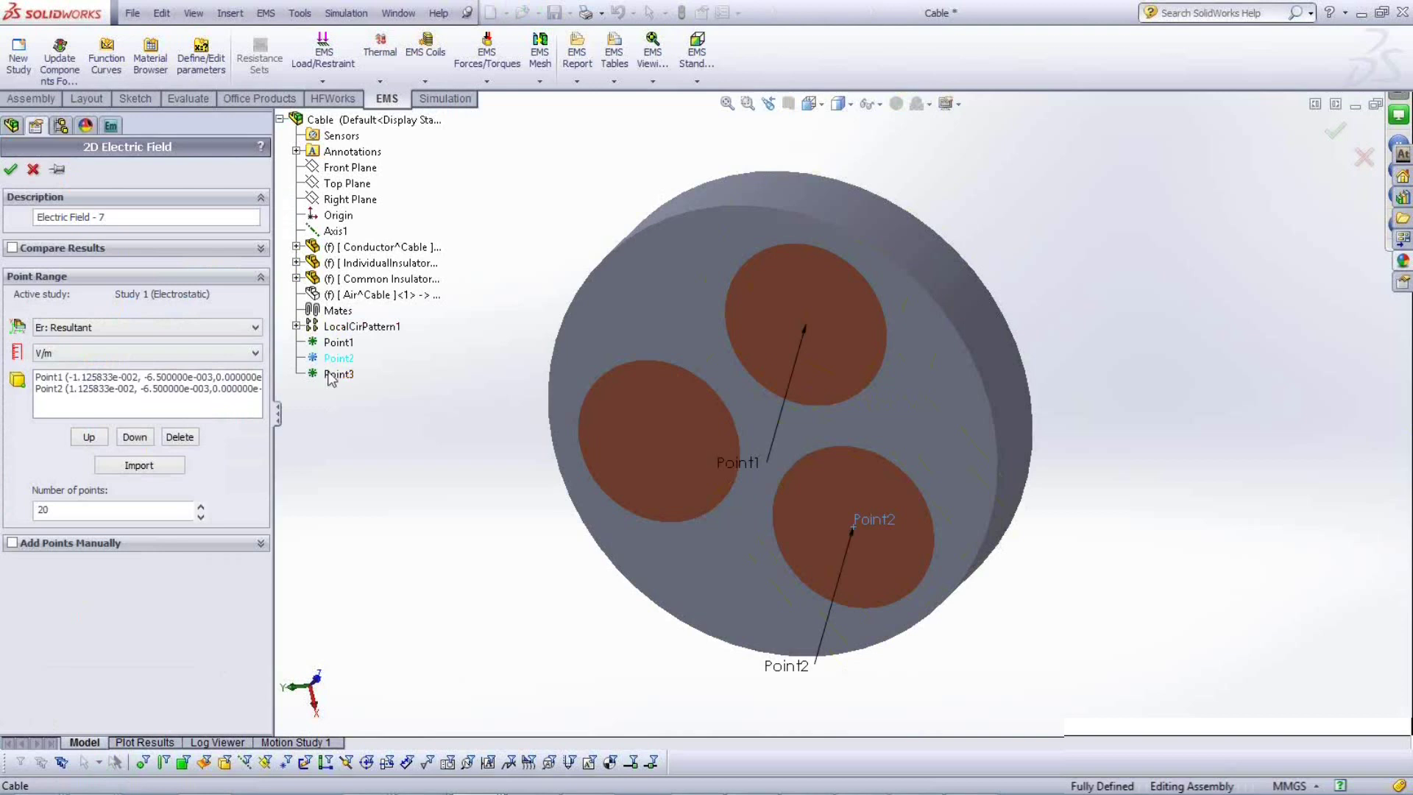
{"action": "left_click", "coordinate": [329, 376]}
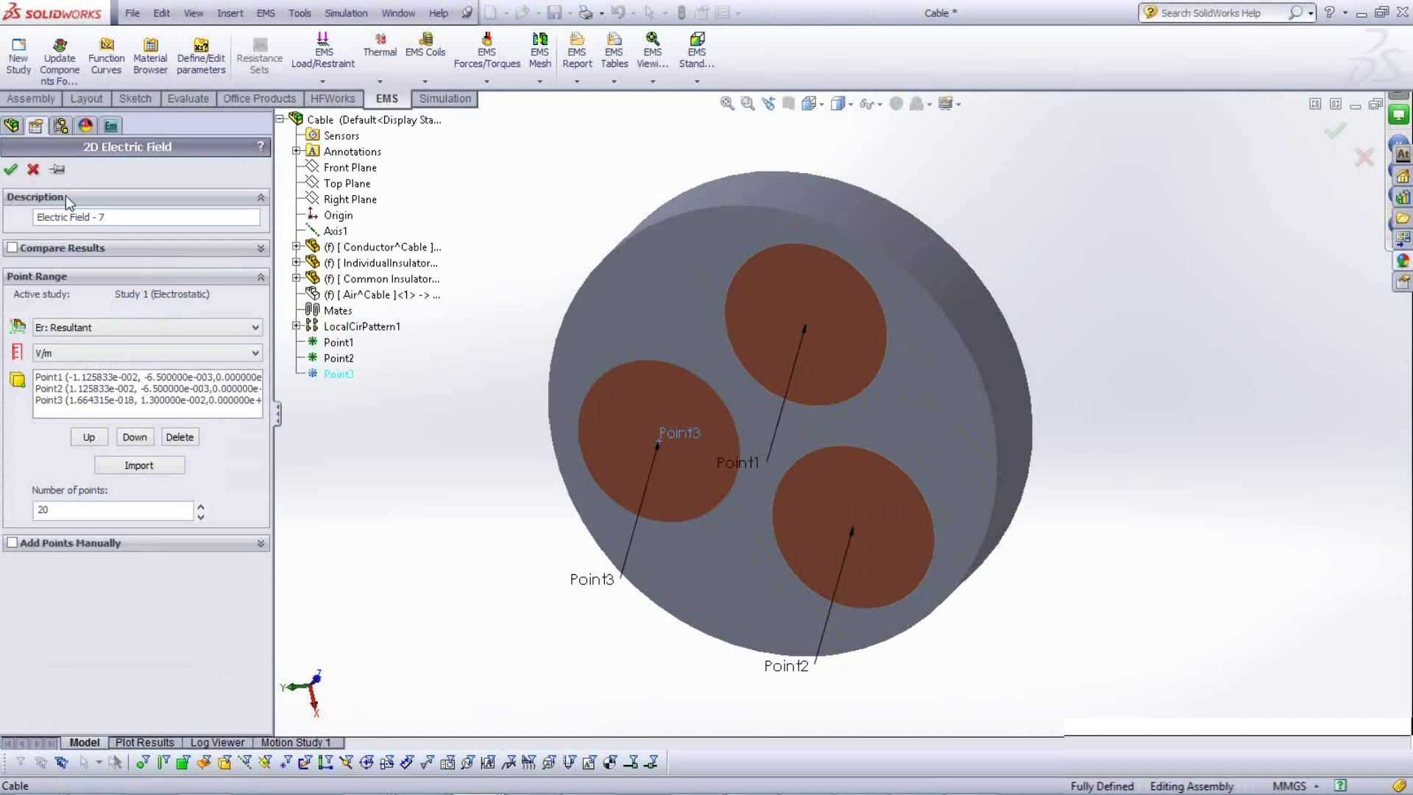
Cancel the new 2D electric field plot and open the existing Electric Field - 4 chart of Study 1.
{"action": "key", "text": "Escape"}
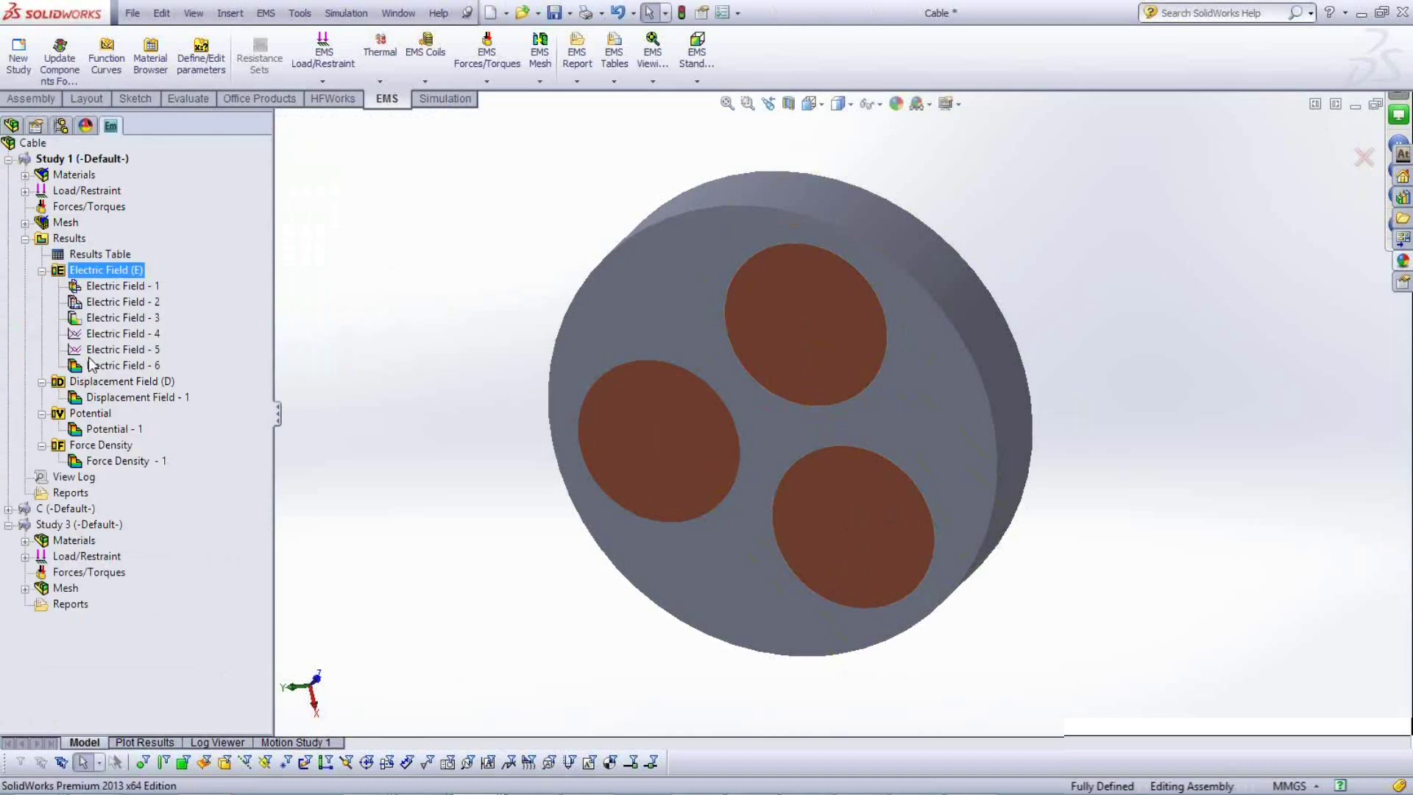
{"action": "double_click", "coordinate": [92, 337]}
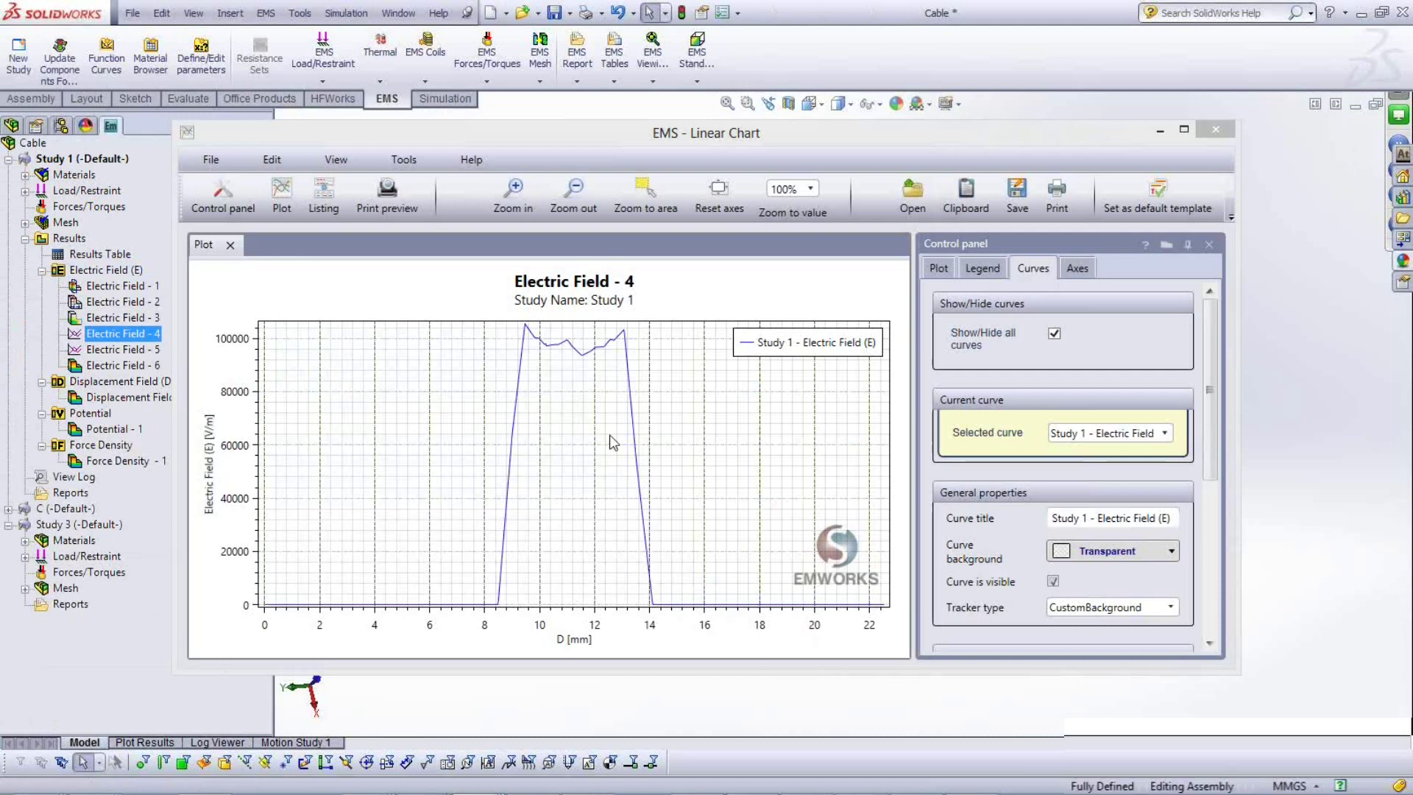
{"action": "left_click", "coordinate": [589, 360]}
{"action": "left_click_drag", "start_coordinate": [589, 359], "coordinate": [546, 356]}
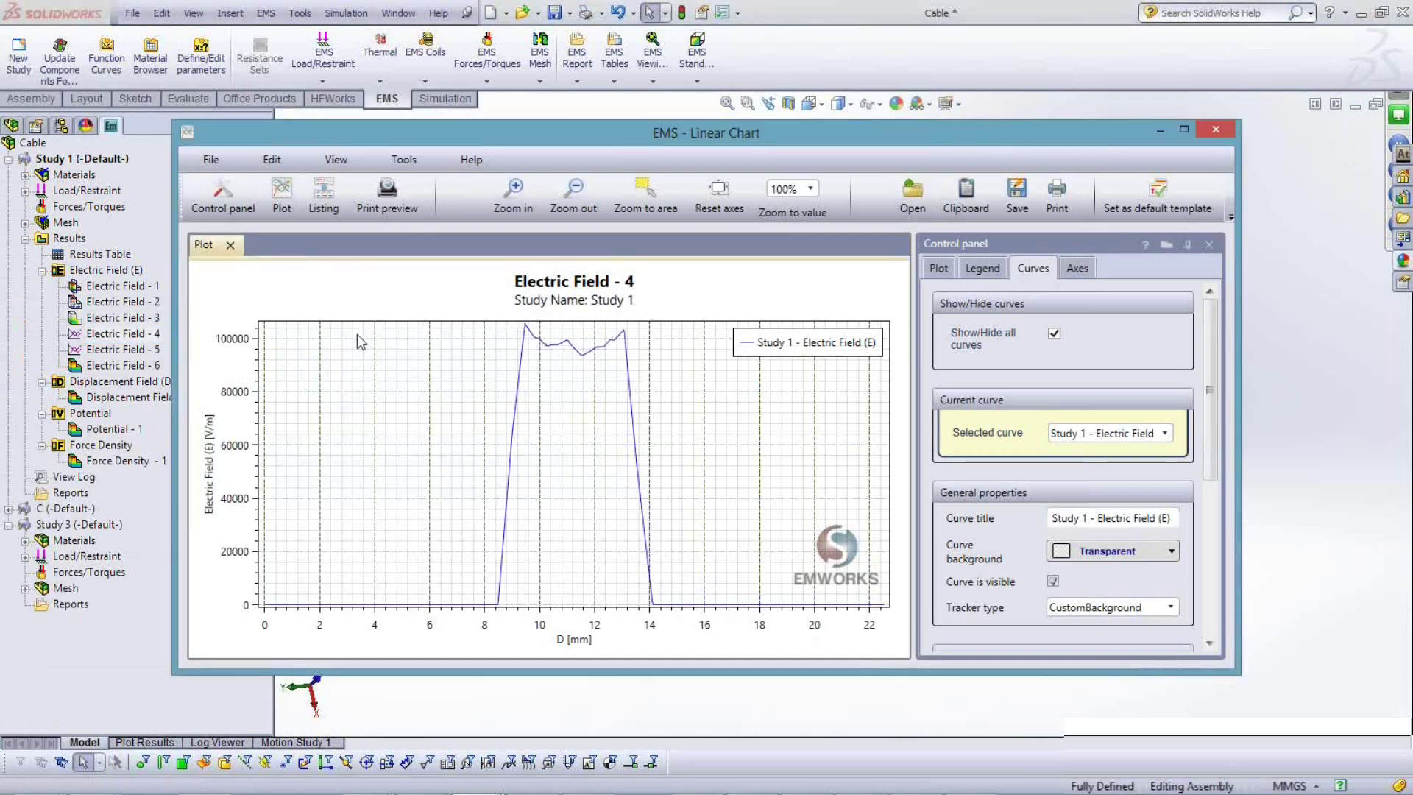
List the curve points of the Electric Field - 4 chart, highlight the row at 1.758058 mm, and close the chart.
{"action": "left_click", "coordinate": [323, 211]}
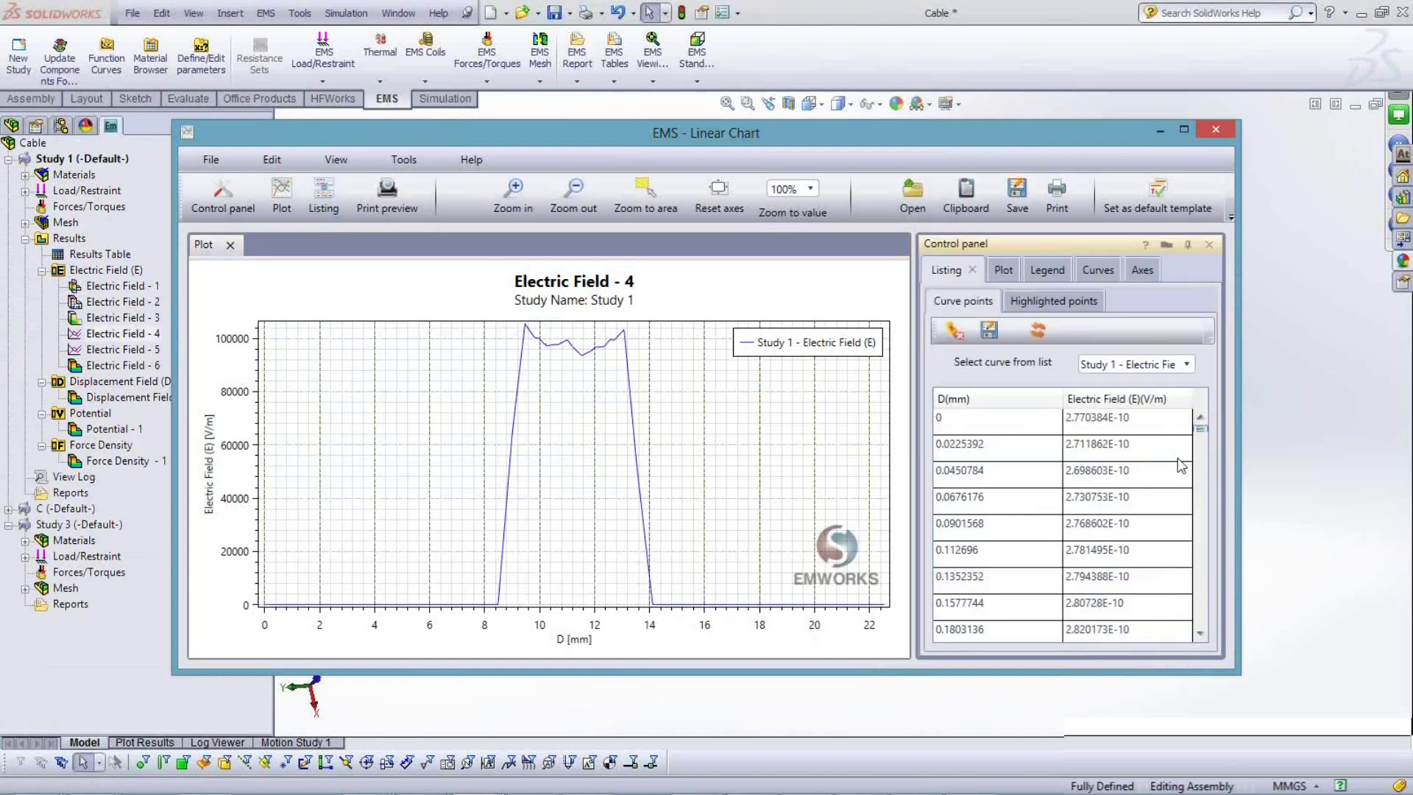
{"action": "scroll", "coordinate": [1181, 465], "scroll_direction": "down", "scroll_amount": 20}
{"action": "left_click", "coordinate": [966, 536]}
{"action": "left_click", "coordinate": [977, 582]}
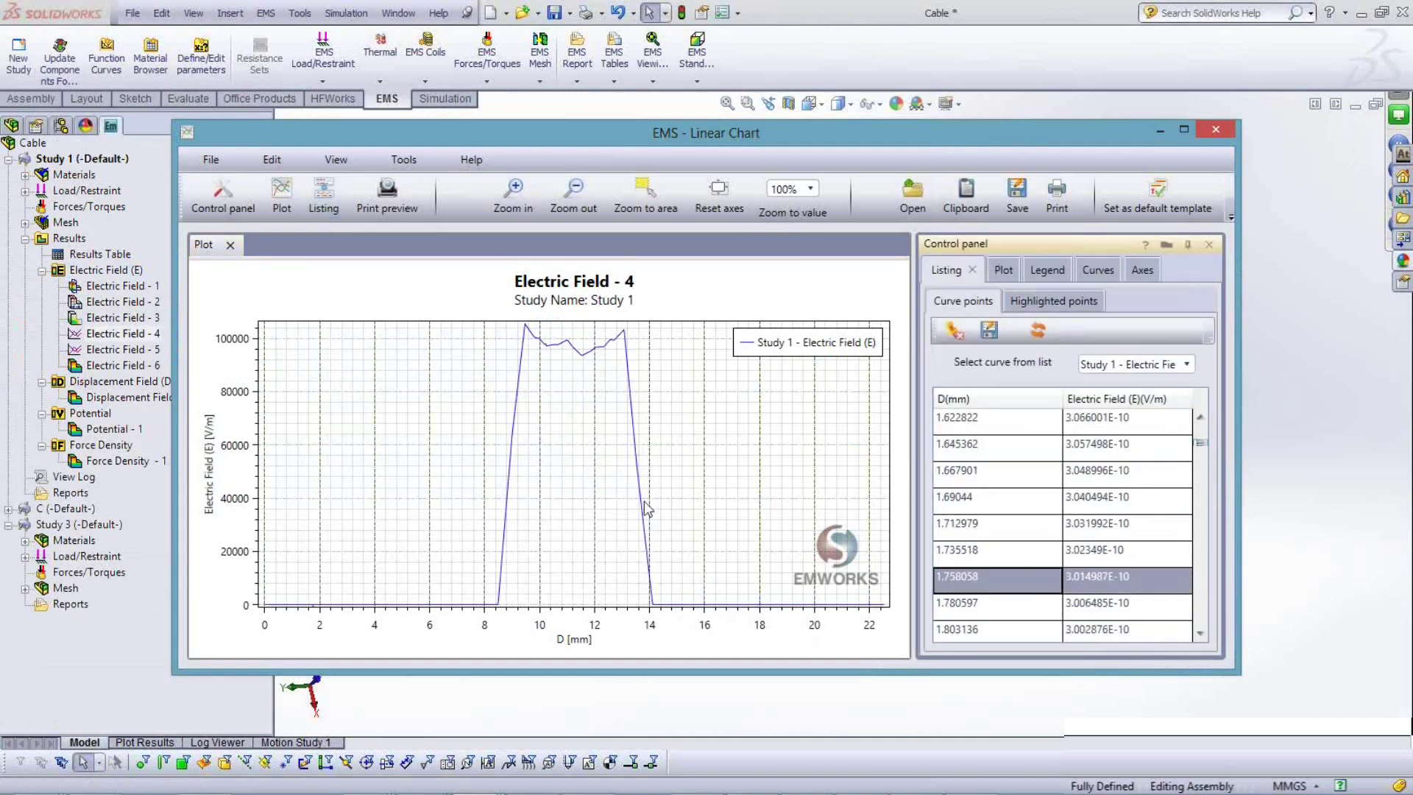
{"action": "left_click", "coordinate": [645, 507]}
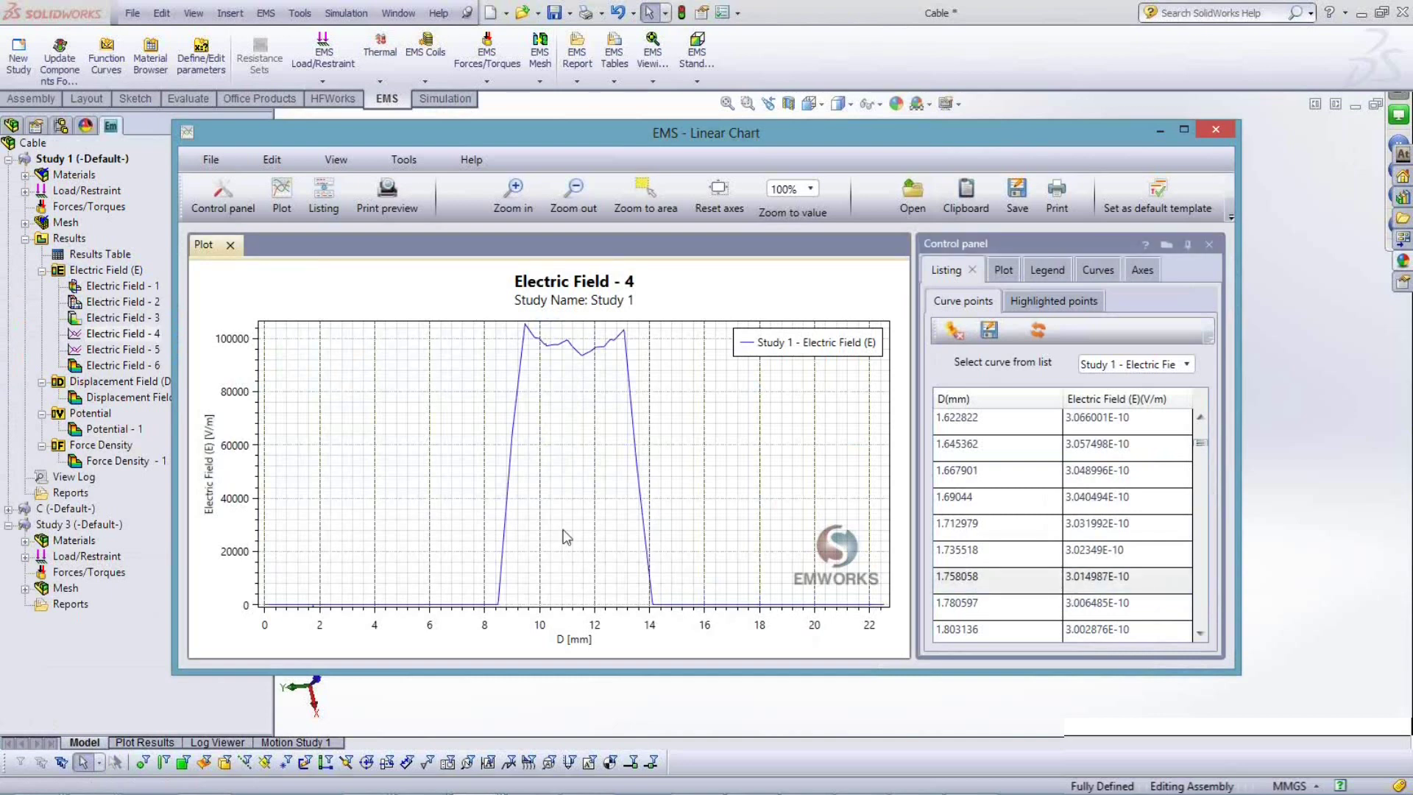
{"action": "mouse_move", "coordinate": [647, 542]}
{"action": "left_click", "coordinate": [1215, 137]}
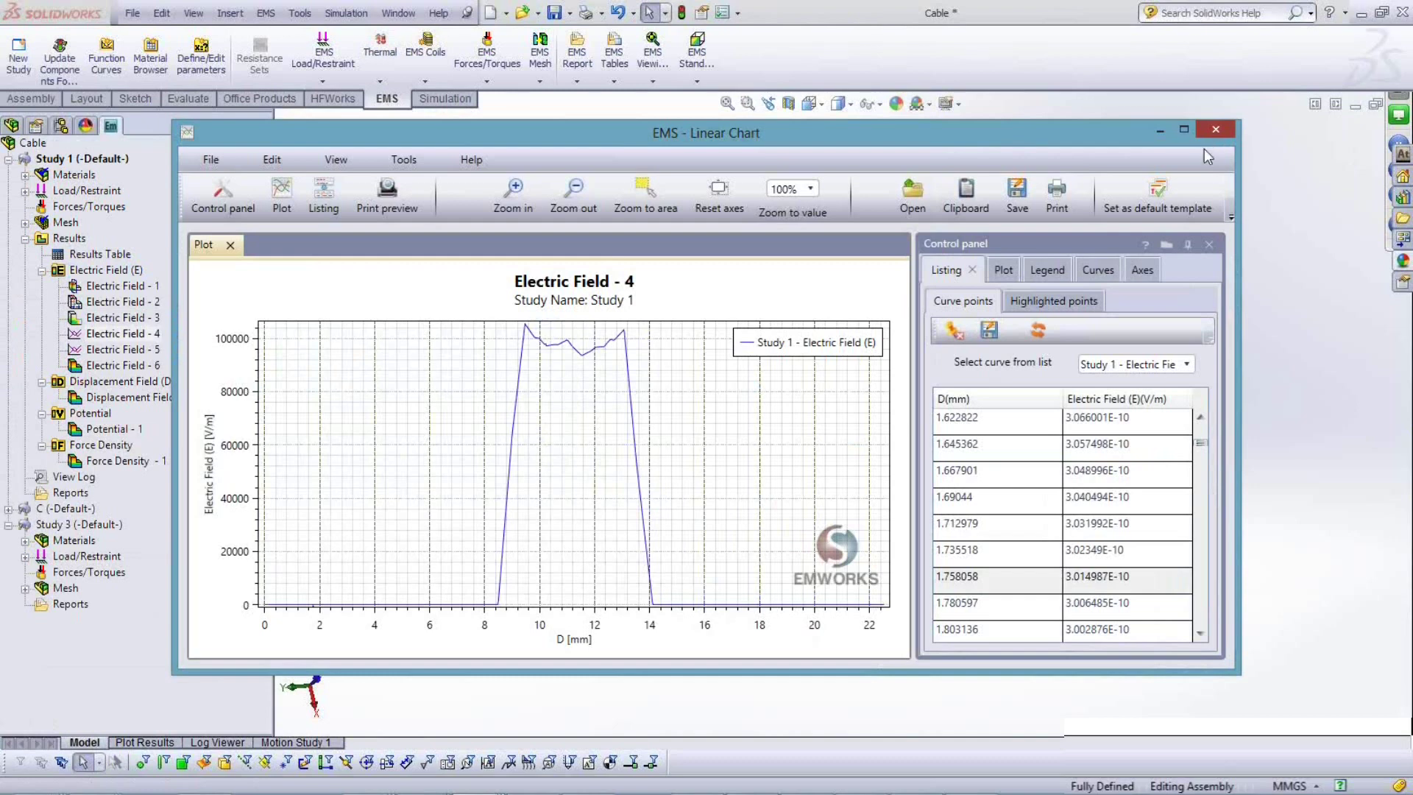
{"action": "left_click", "coordinate": [1215, 132]}
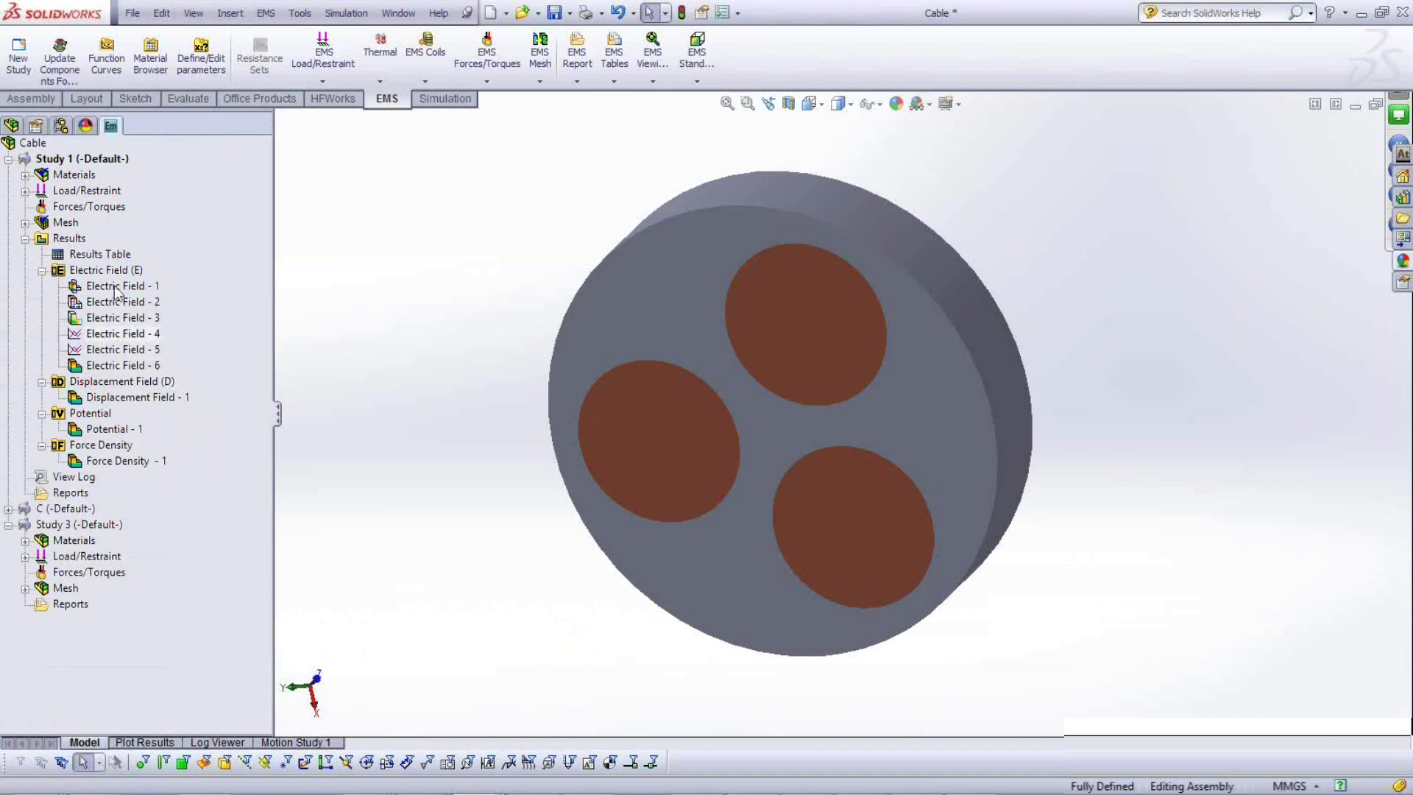
Display the Potential - 1 plot of Study 1 and set its display type to Lines.
{"action": "right_click", "coordinate": [91, 435]}
{"action": "left_click", "coordinate": [110, 440]}
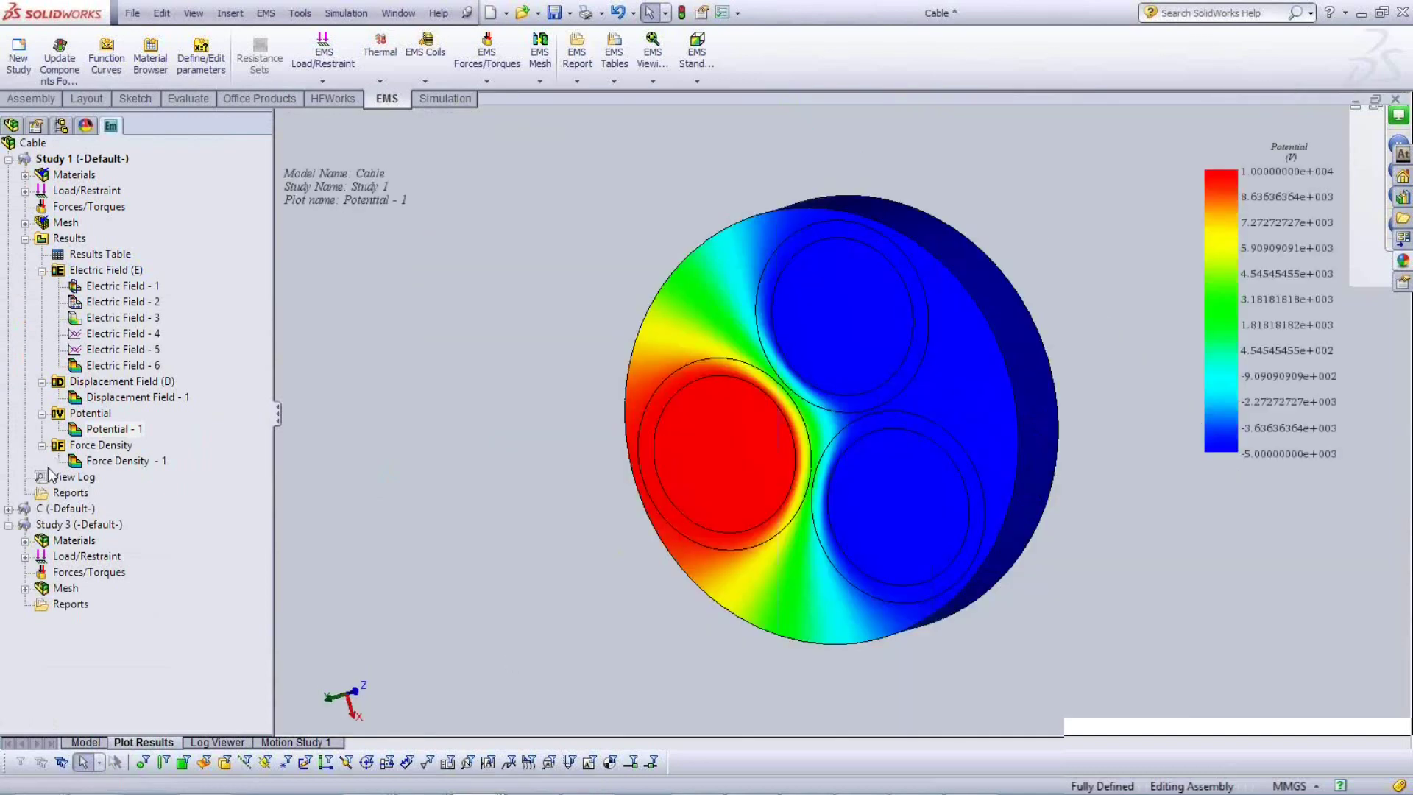
{"action": "right_click", "coordinate": [86, 434]}
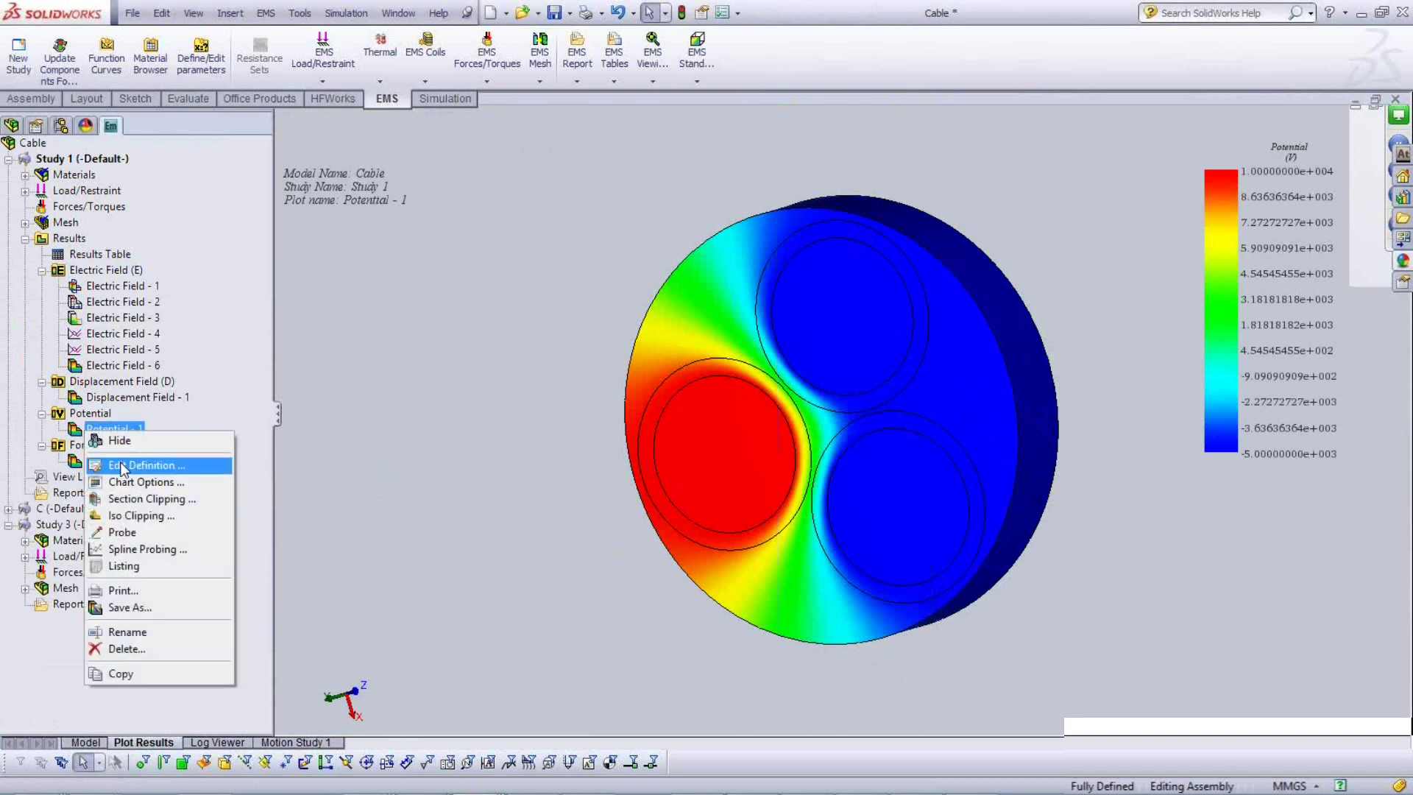
{"action": "left_click", "coordinate": [122, 466]}
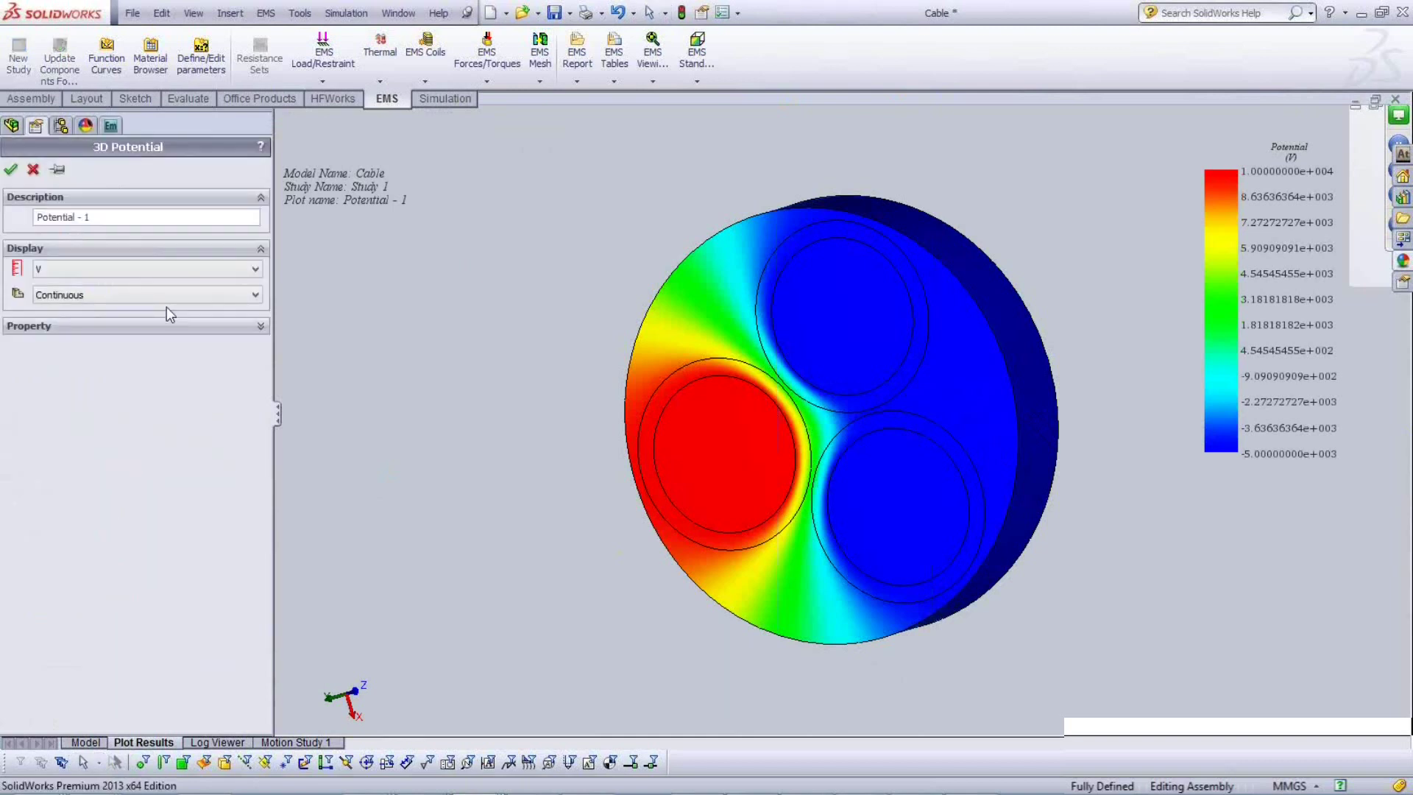
{"action": "left_click", "coordinate": [176, 295]}
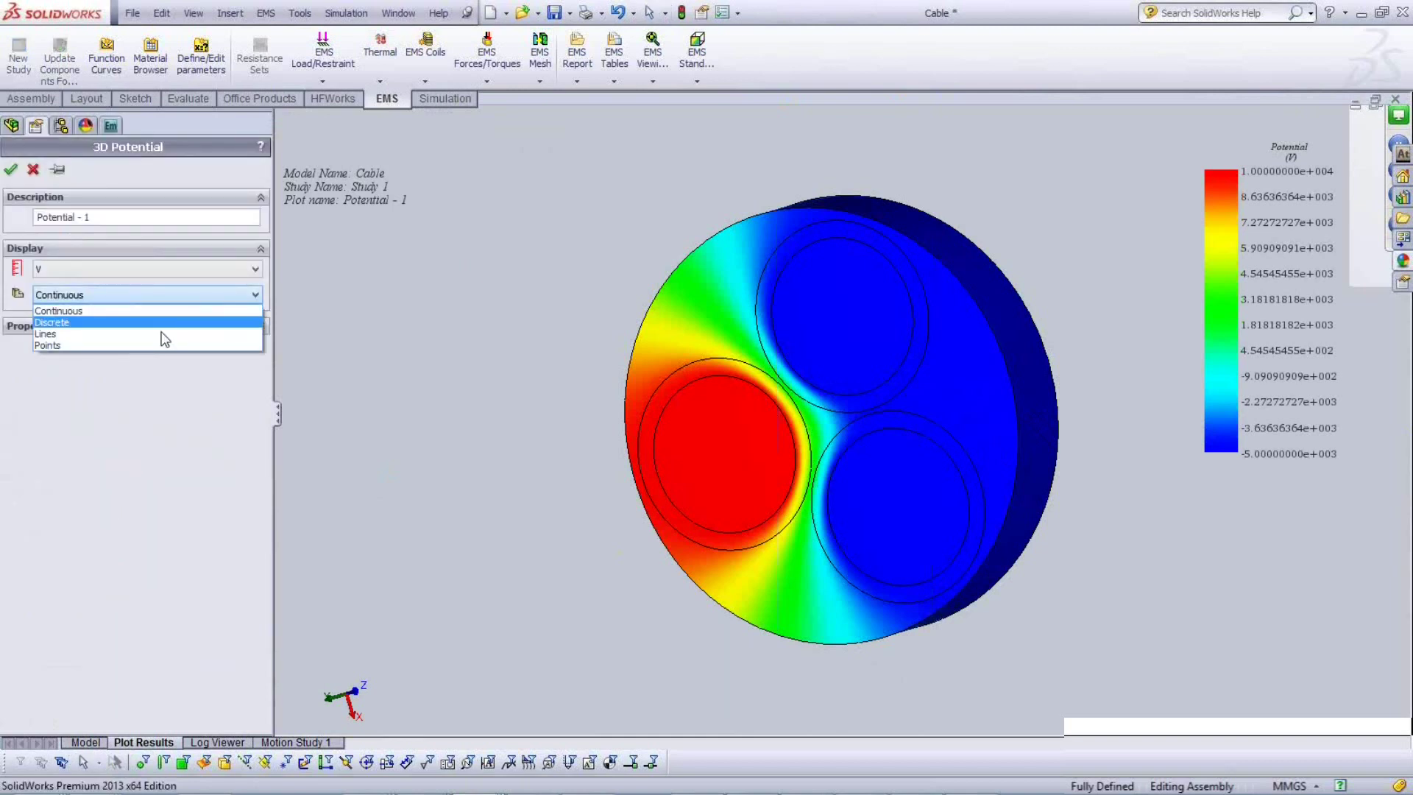
{"action": "left_click", "coordinate": [162, 333]}
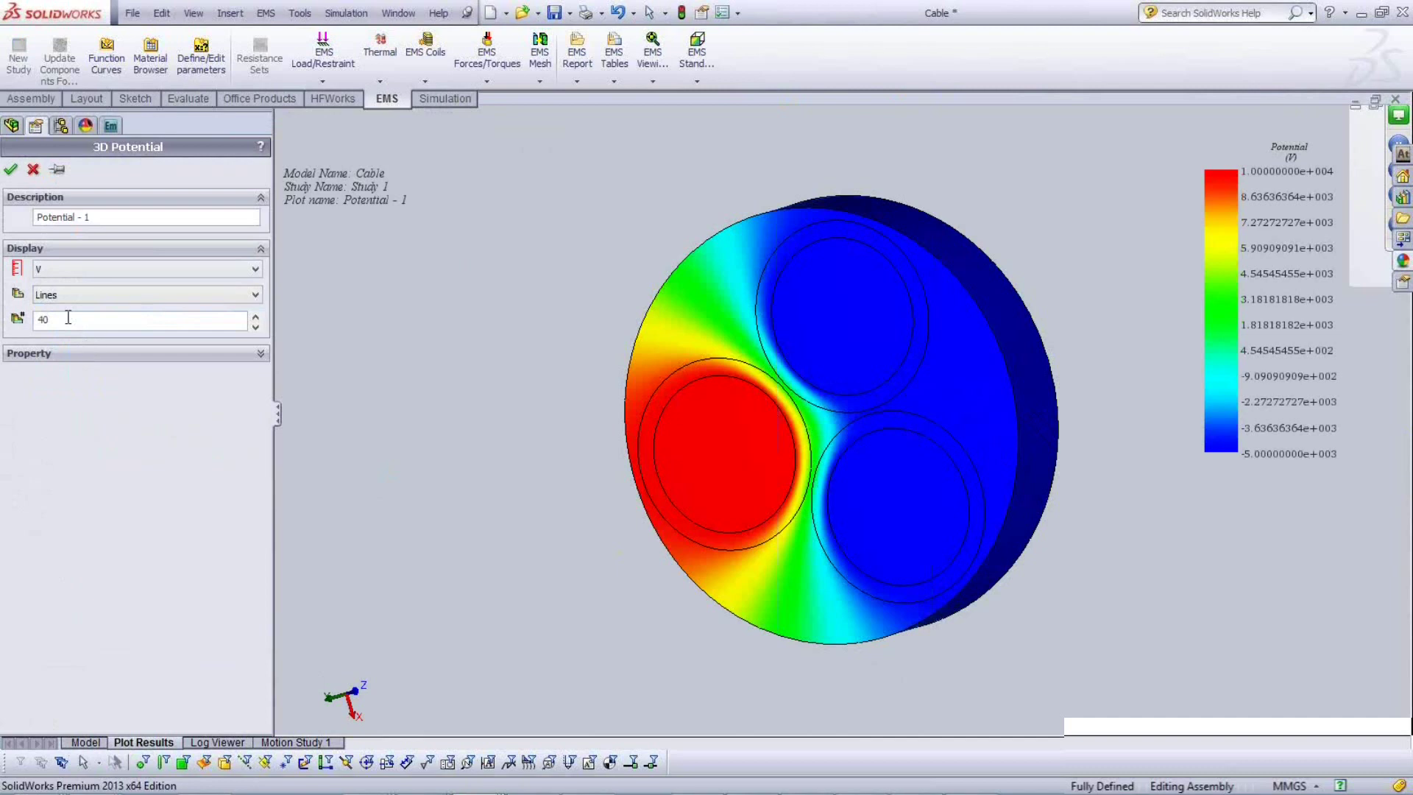
{"action": "left_click", "coordinate": [11, 172]}
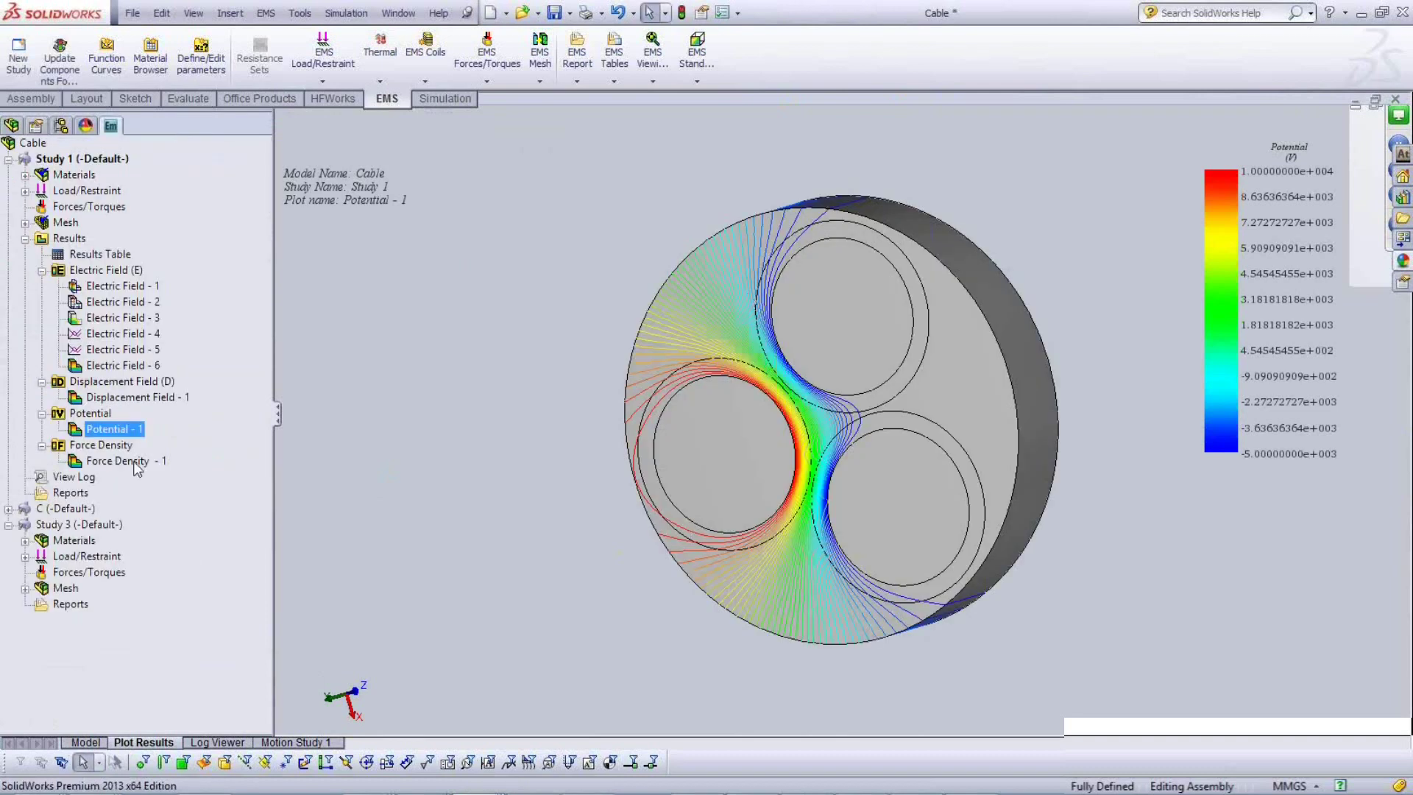
Apply a section clipping to Potential - 1 with the section plane offset about 8.82 mm and both angles at 0.00 deg.
{"action": "right_click", "coordinate": [106, 429]}
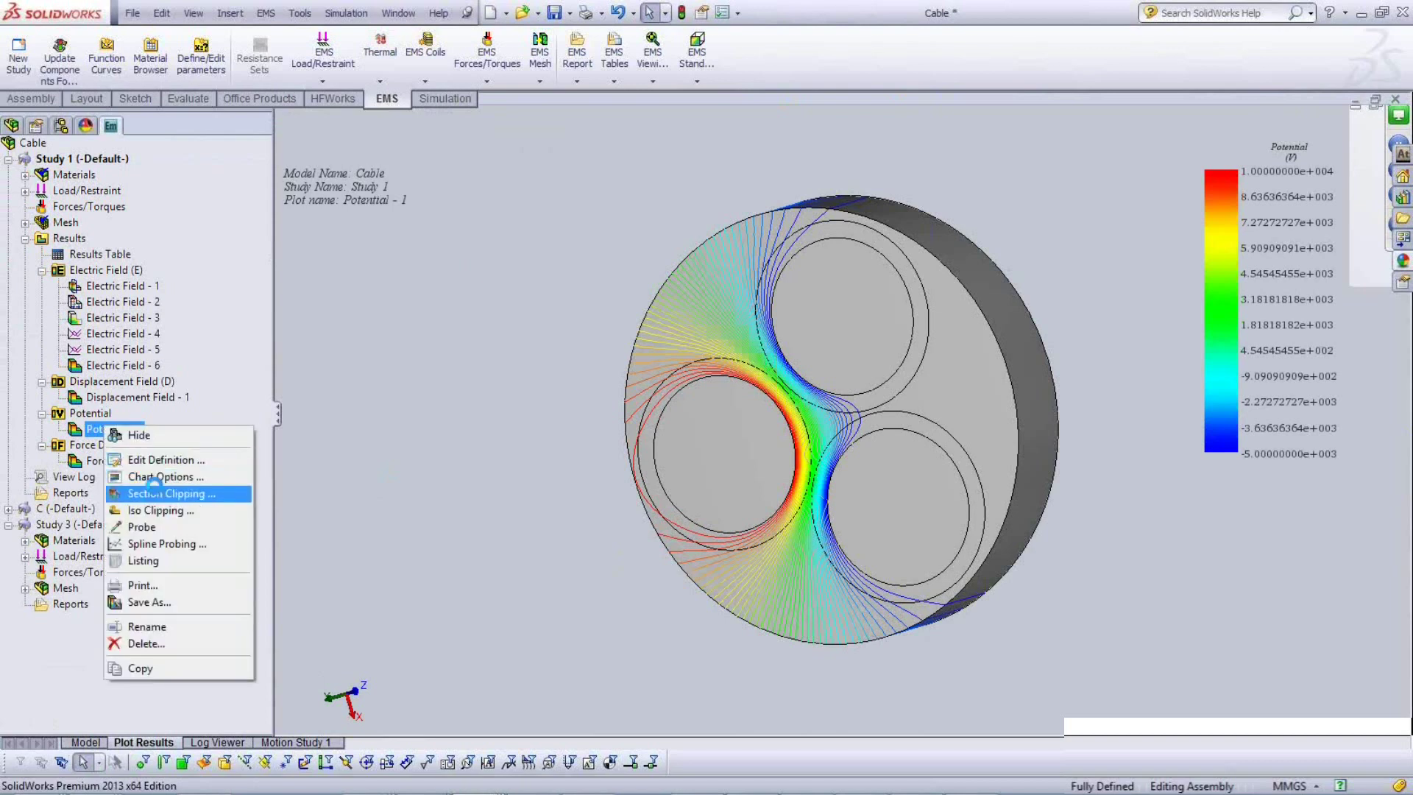
{"action": "left_click", "coordinate": [151, 474]}
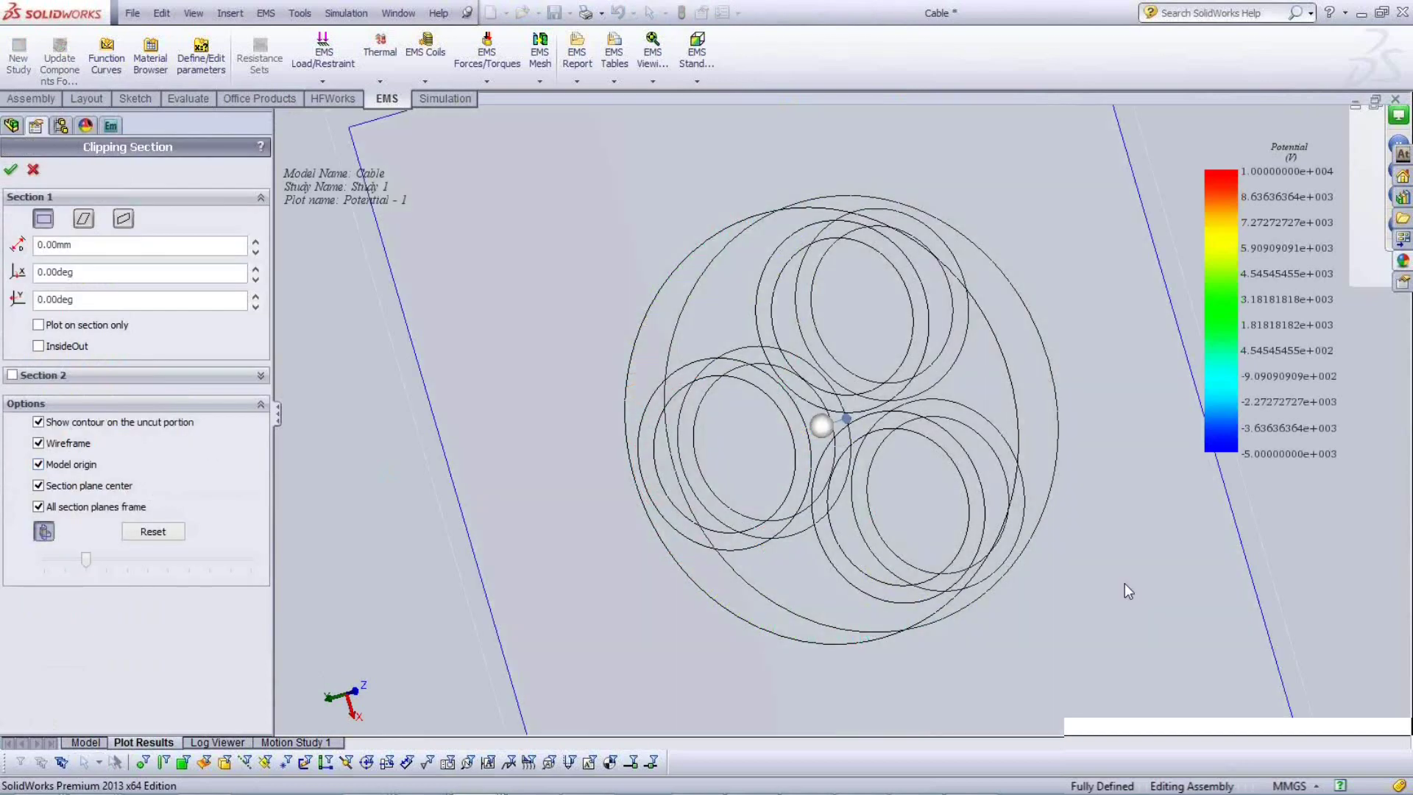
{"action": "left_click_drag", "start_coordinate": [1124, 583], "coordinate": [970, 651]}
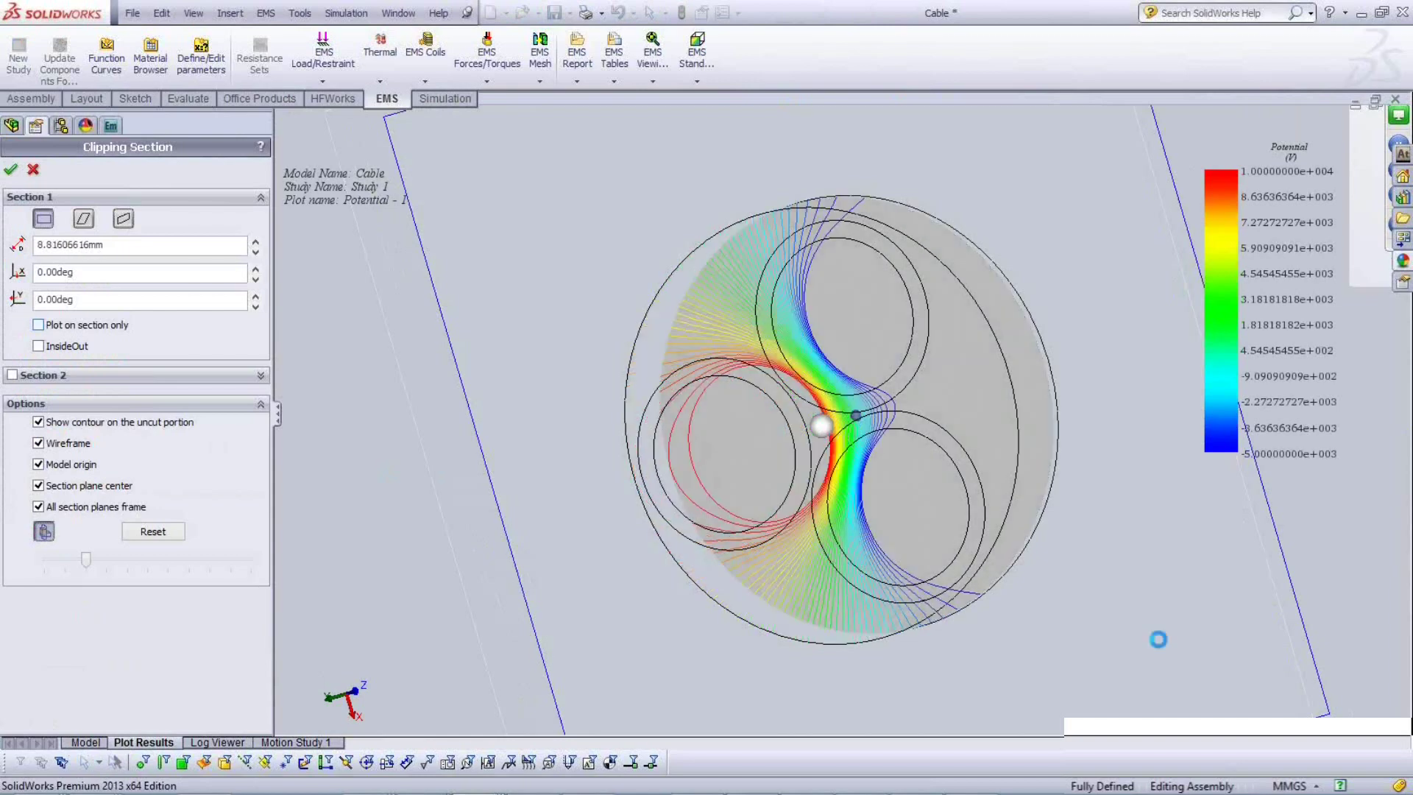
{"action": "middle_click_drag", "start_coordinate": [911, 701], "coordinate": [718, 534]}
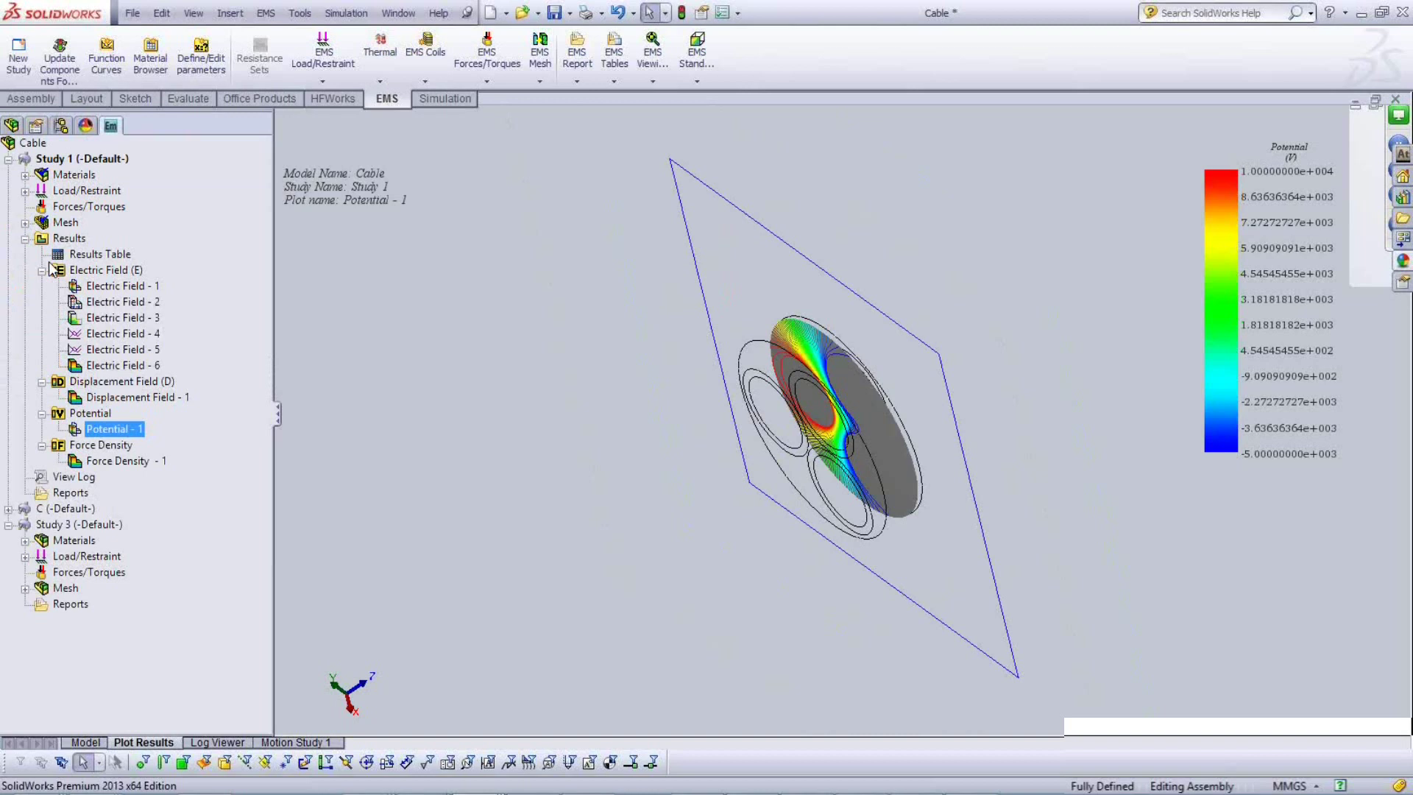
{"action": "left_click", "coordinate": [42, 270]}
{"action": "left_click", "coordinate": [42, 287]}
{"action": "left_click", "coordinate": [25, 238]}
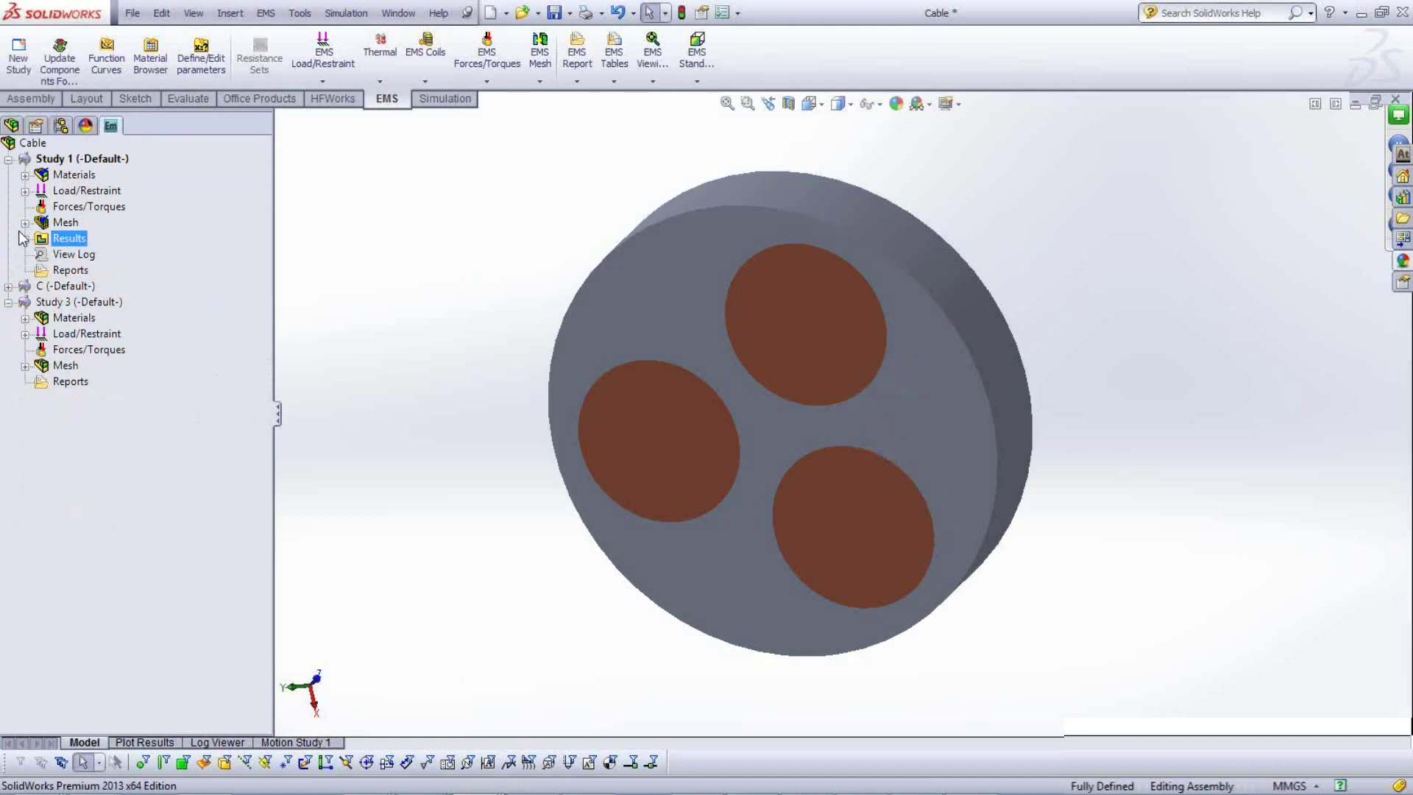
{"action": "left_click", "coordinate": [25, 239]}
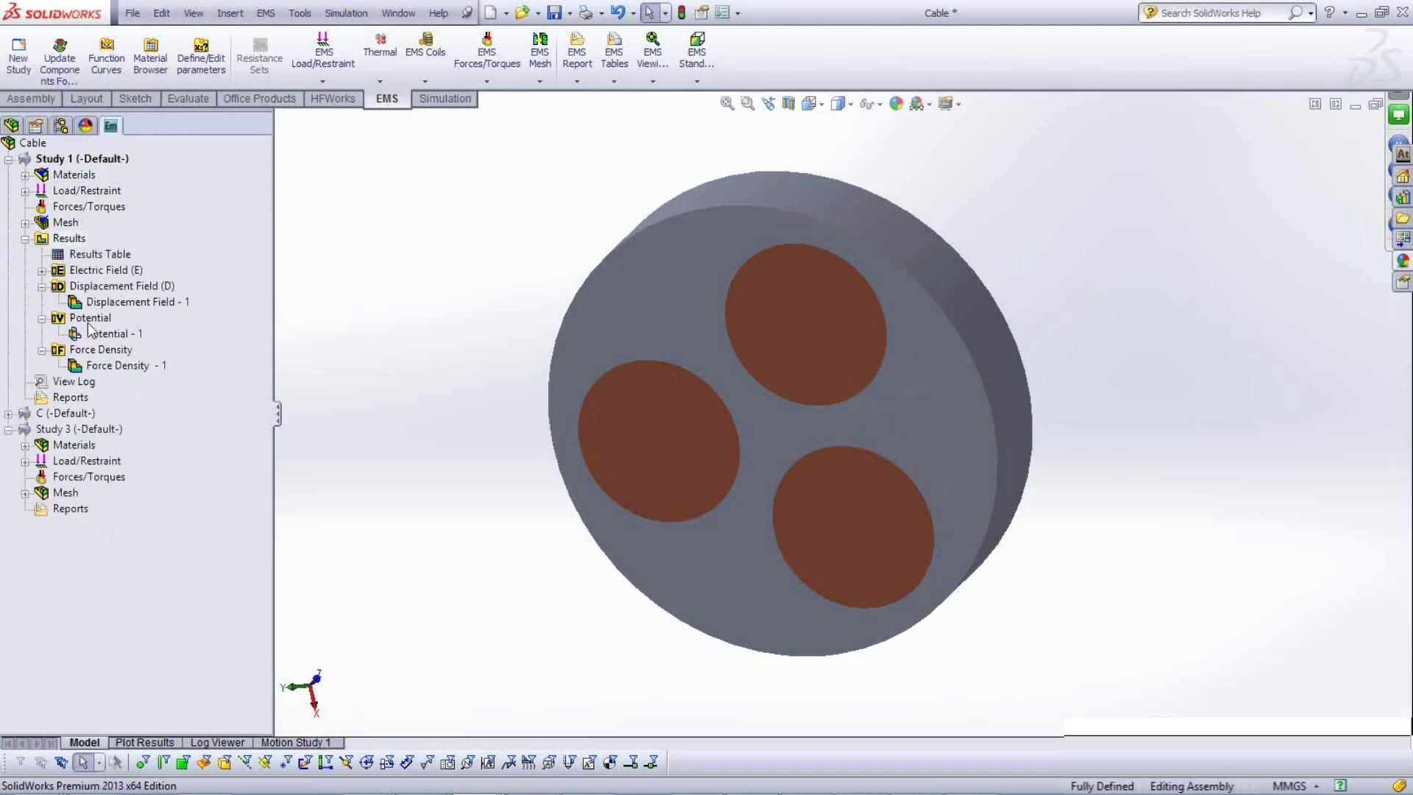
Display Electric Field - 3 and review its iso clipping settings without changing them.
{"action": "left_click", "coordinate": [42, 270]}
{"action": "double_click", "coordinate": [116, 317]}
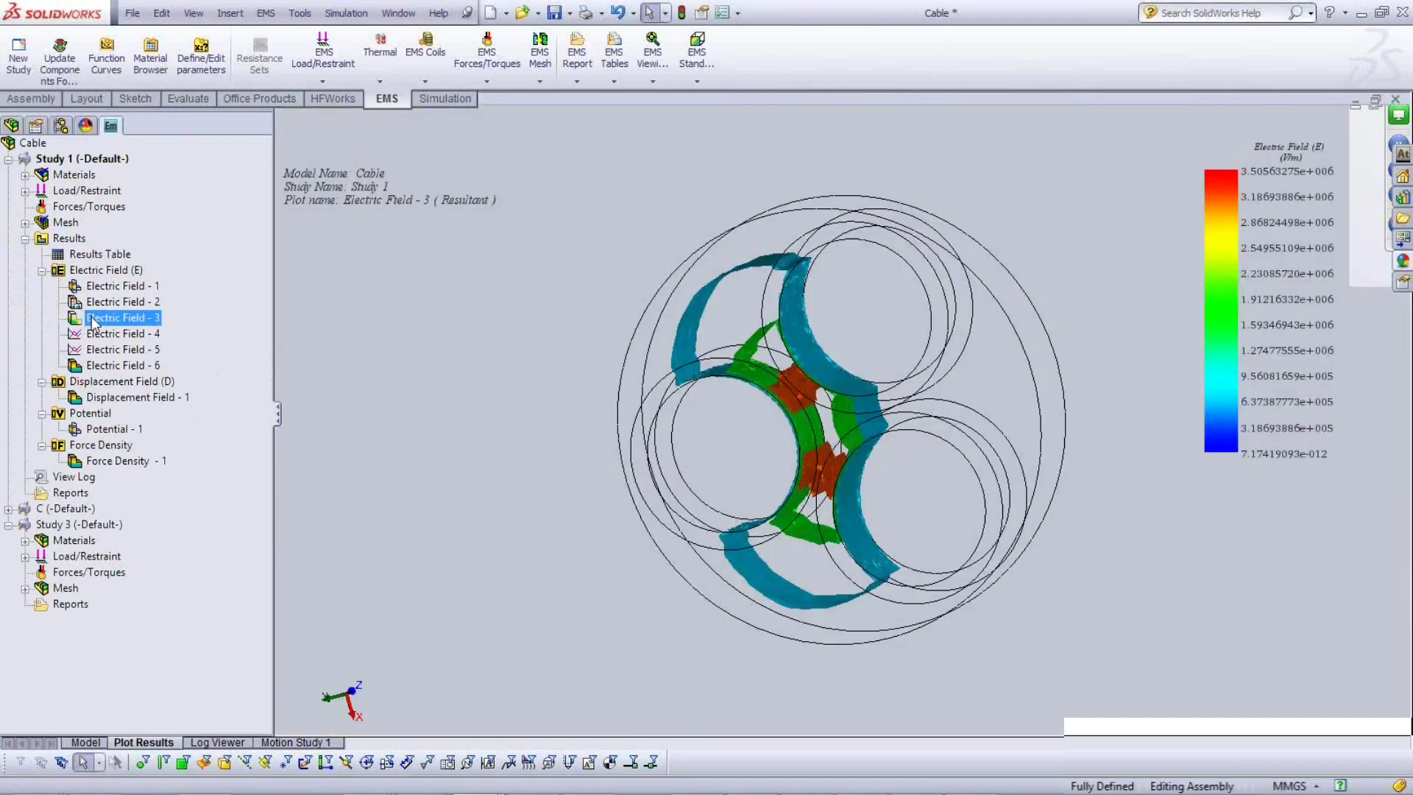
{"action": "right_click", "coordinate": [94, 324]}
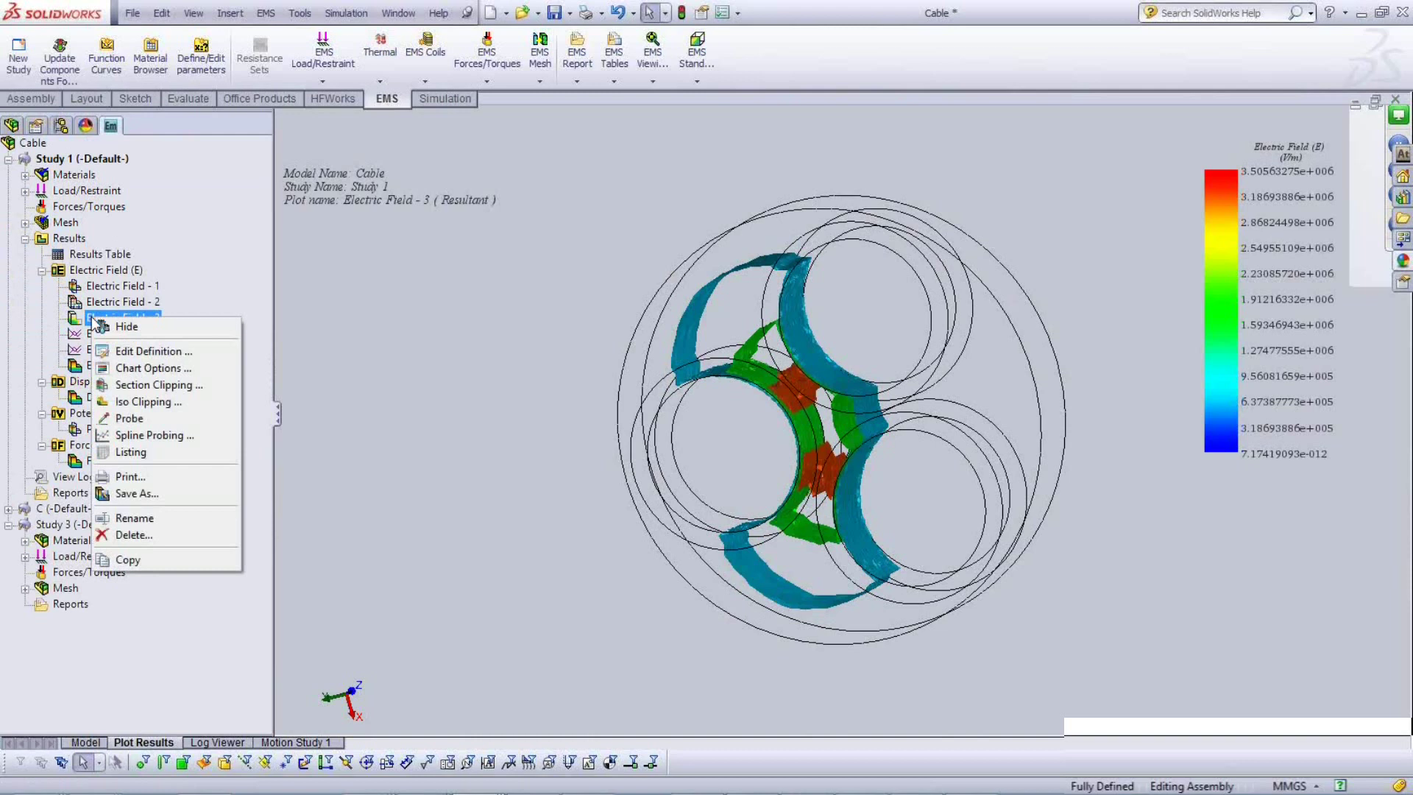
{"action": "left_click", "coordinate": [138, 402]}
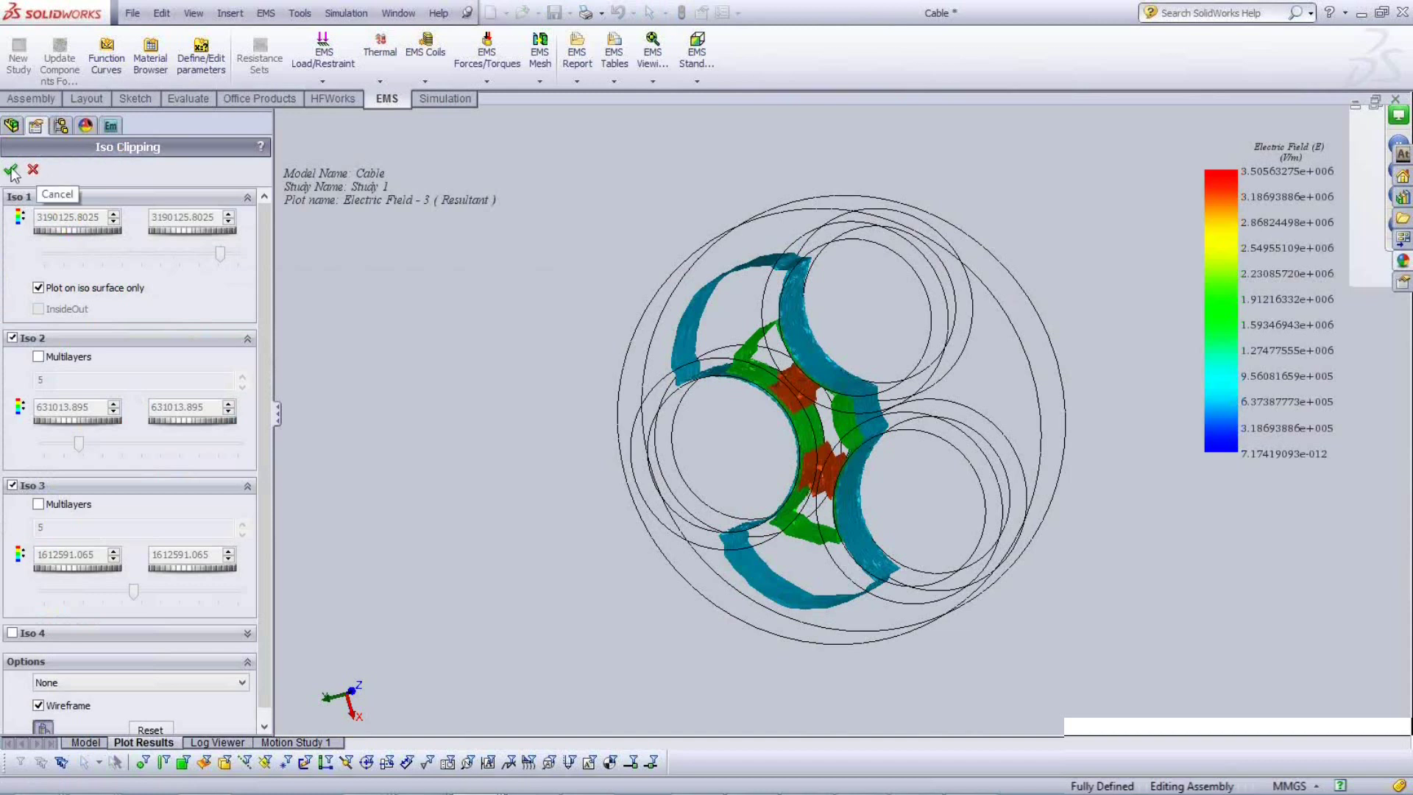
{"action": "left_click", "coordinate": [33, 172]}
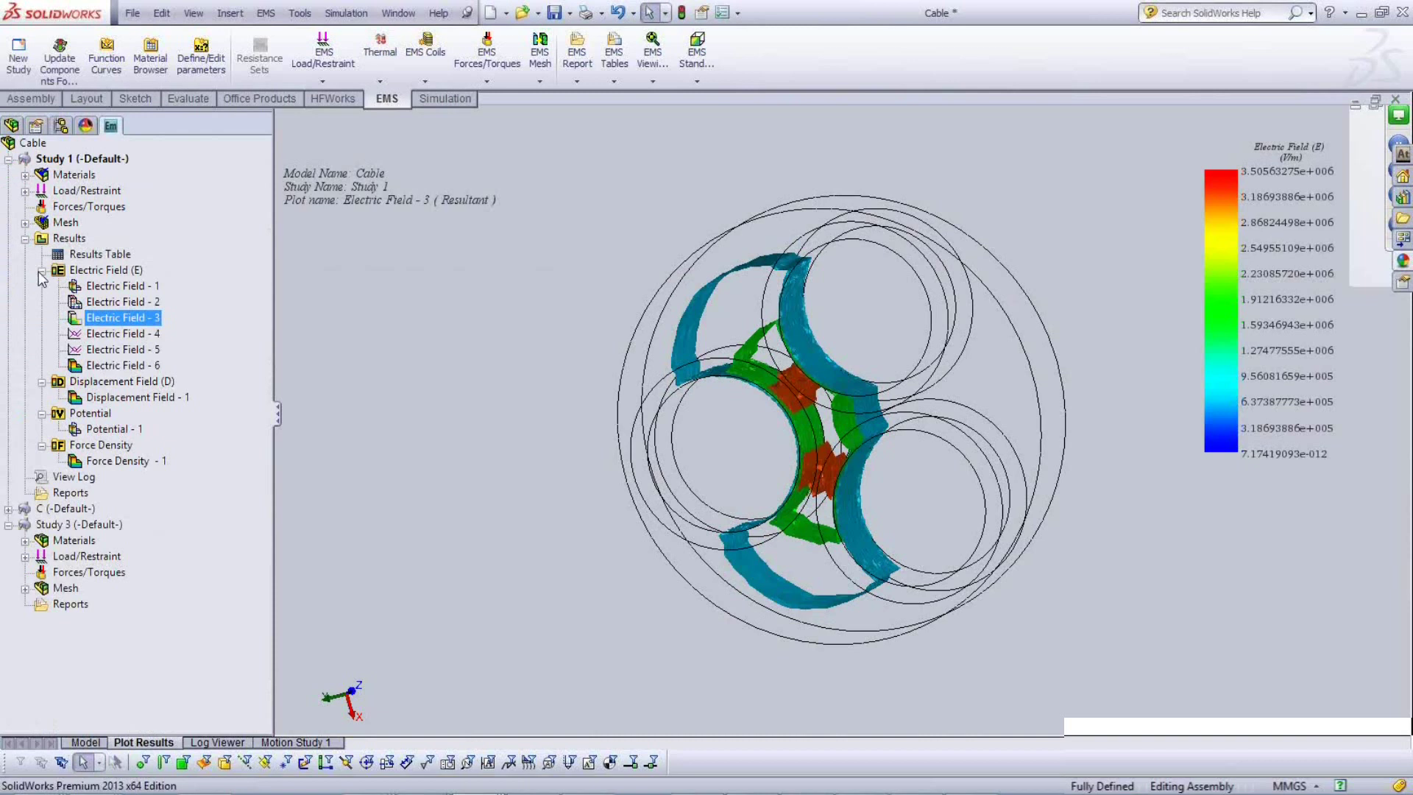
Collapse the result folders of Study 1, including the whole Results folder, in the study tree.
{"action": "left_click", "coordinate": [40, 270]}
{"action": "left_click", "coordinate": [40, 287]}
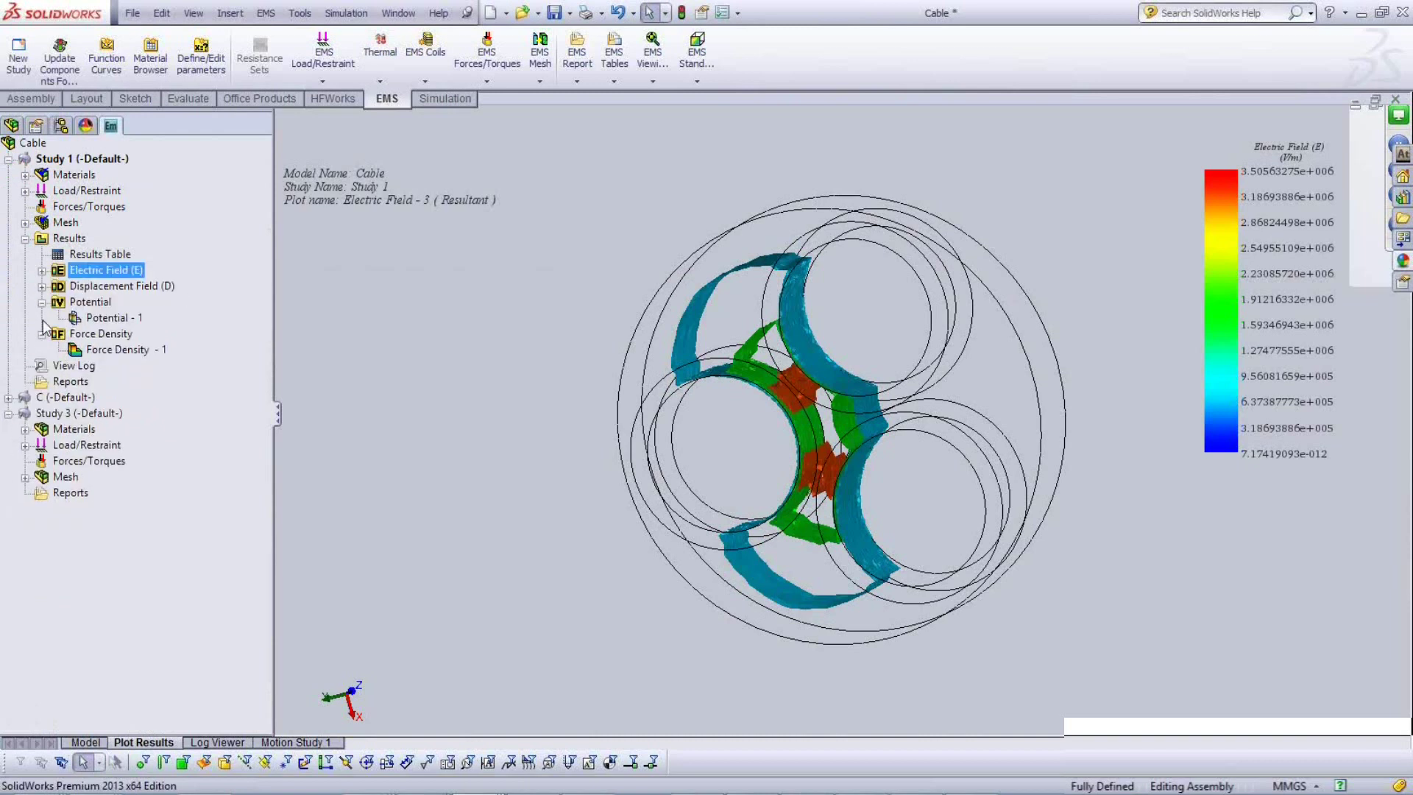
{"action": "left_click", "coordinate": [42, 302]}
{"action": "left_click", "coordinate": [42, 318]}
{"action": "left_click", "coordinate": [25, 238]}
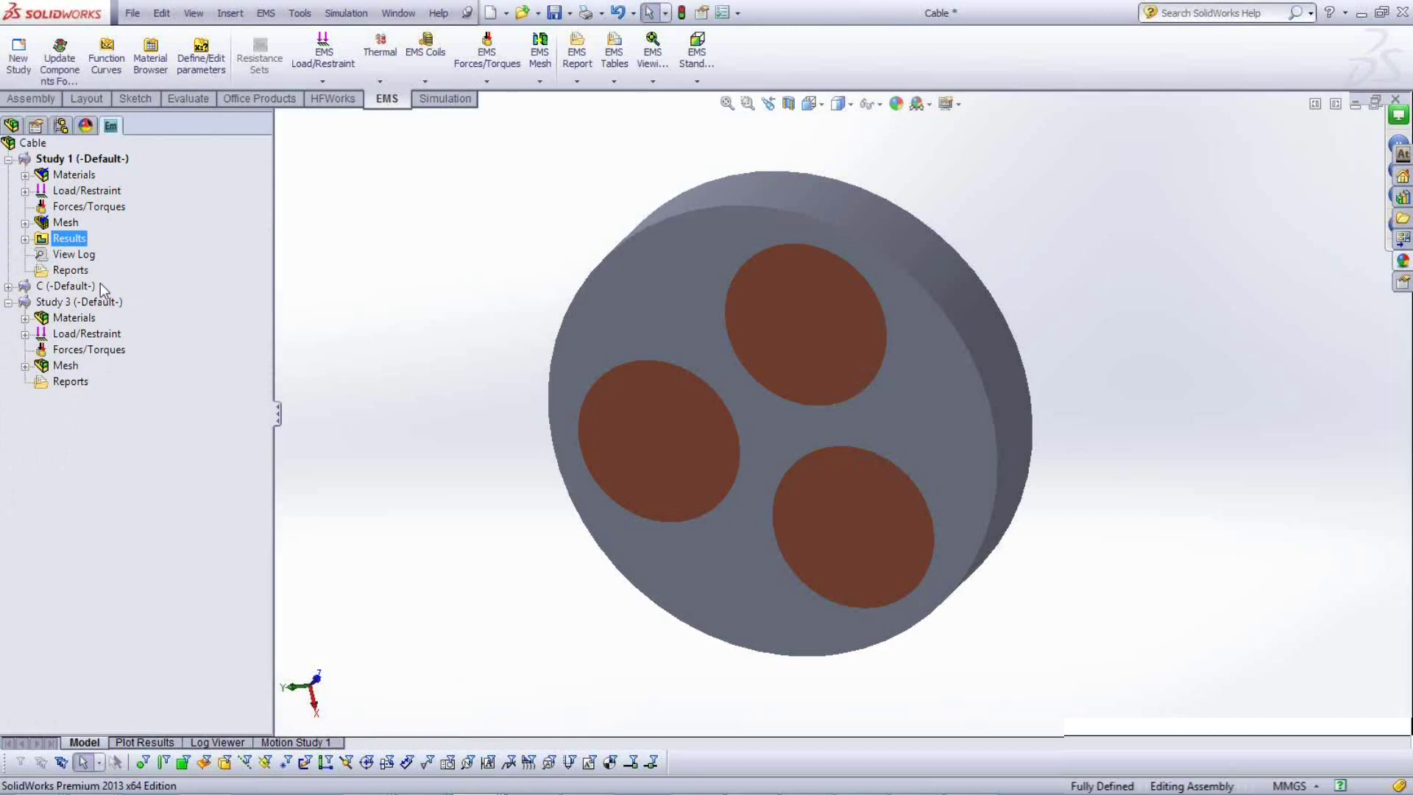
Define a report for Study 1 and exclude the Appendix and Force Density sections from it.
{"action": "right_click", "coordinate": [65, 270]}
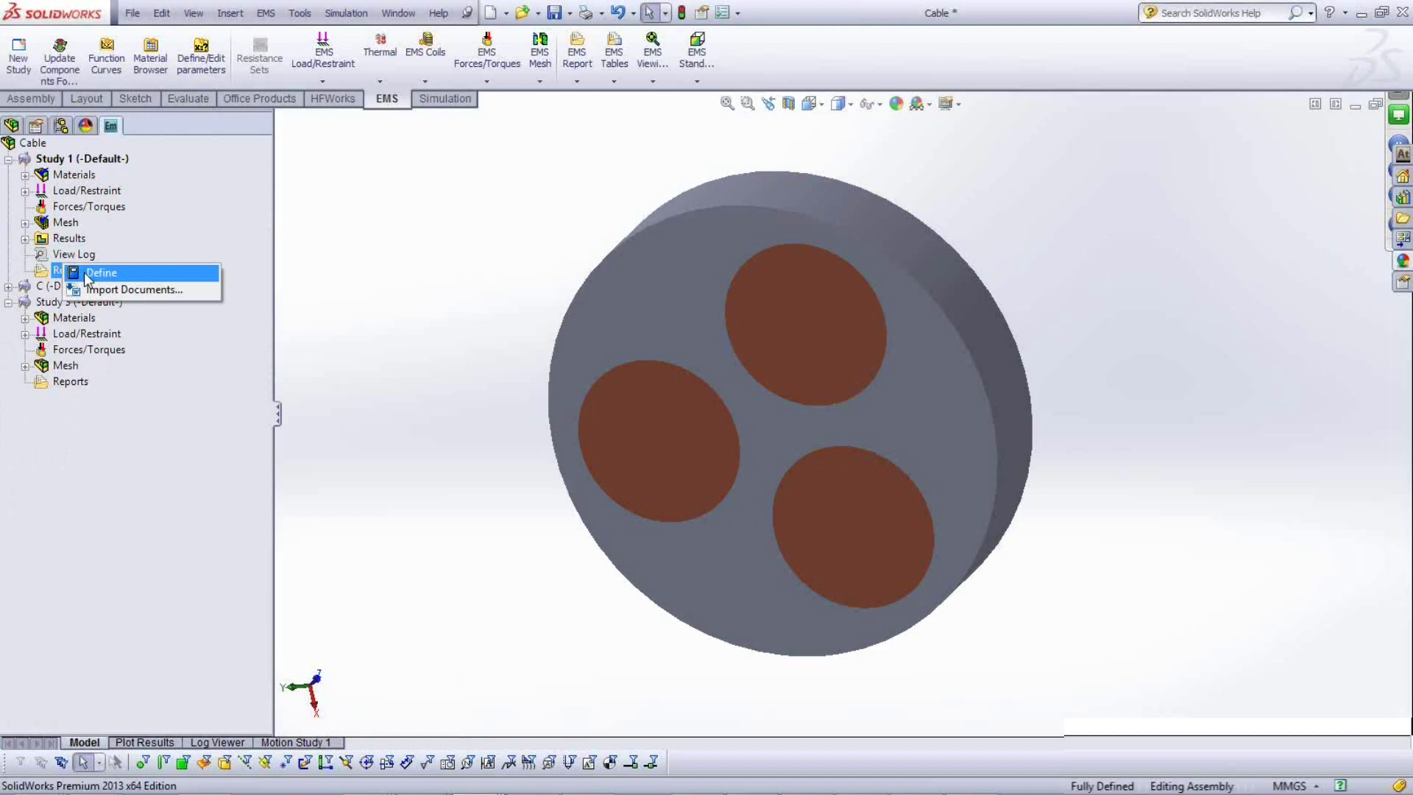
{"action": "left_click", "coordinate": [87, 274]}
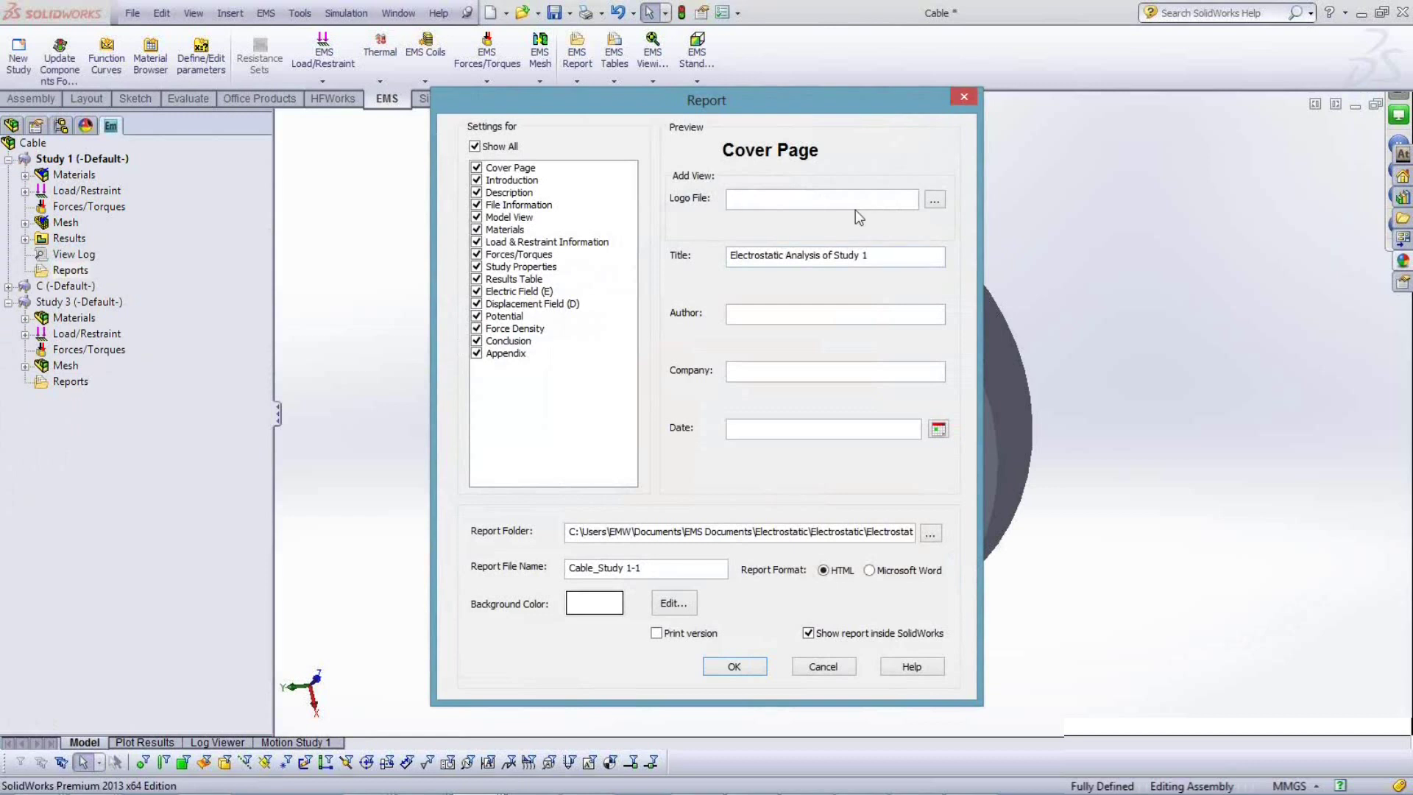
{"action": "left_click", "coordinate": [908, 201]}
{"action": "left_click", "coordinate": [477, 353]}
{"action": "left_click", "coordinate": [477, 329]}
Replace the report's introduction text with "This is a cool program" and generate the report in Microsoft Word format.
{"action": "left_click", "coordinate": [620, 180]}
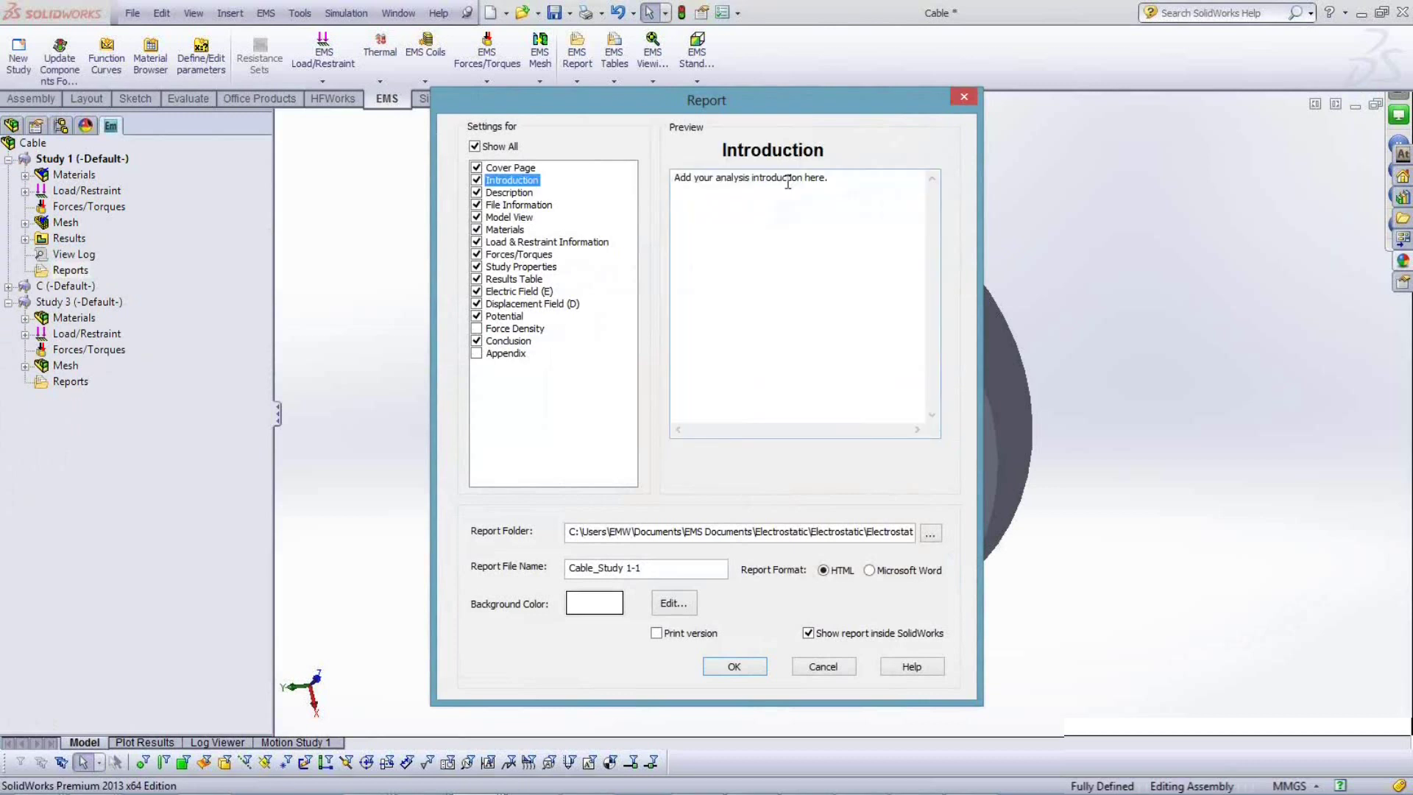
{"action": "key", "text": "ctrl+a"}
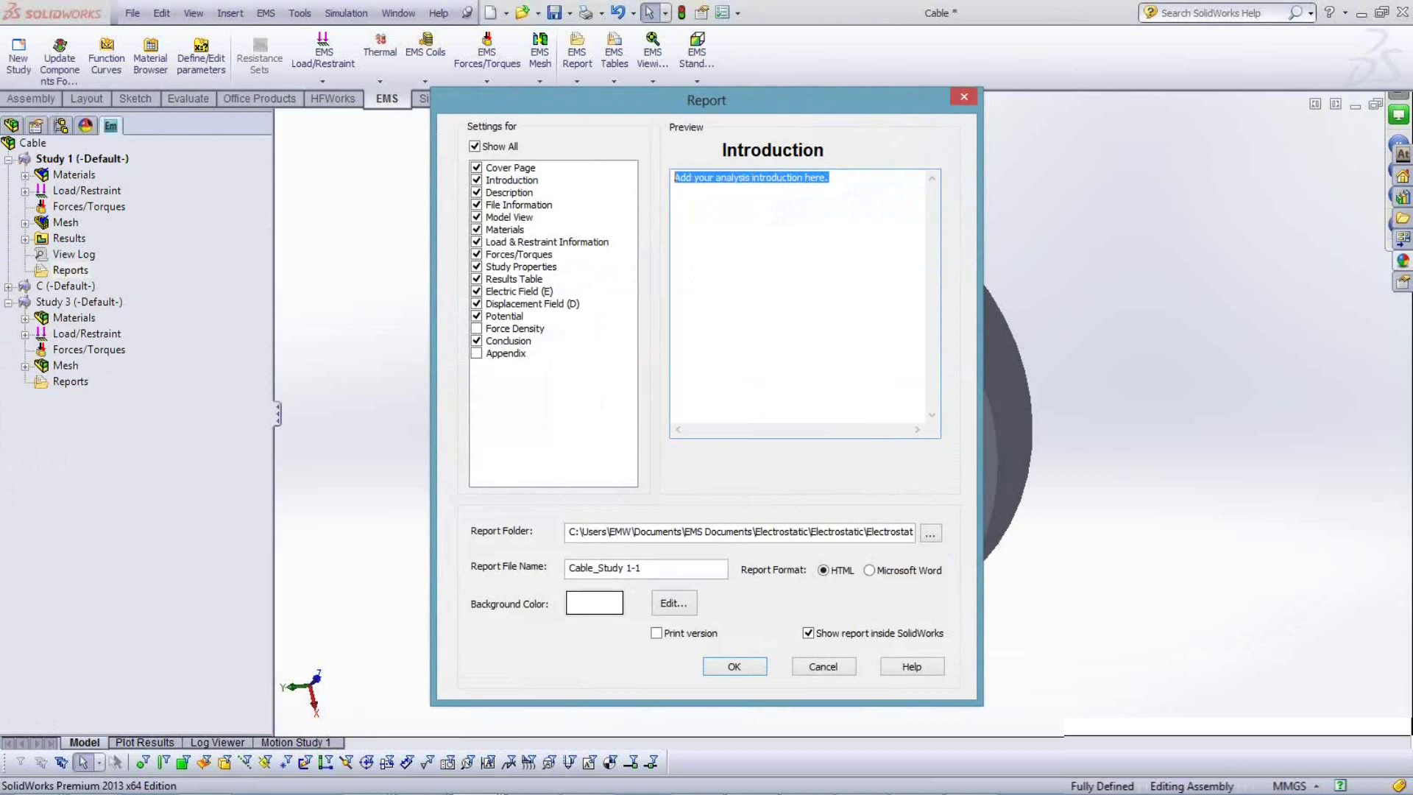
{"action": "type", "text": "This is a cool program"}
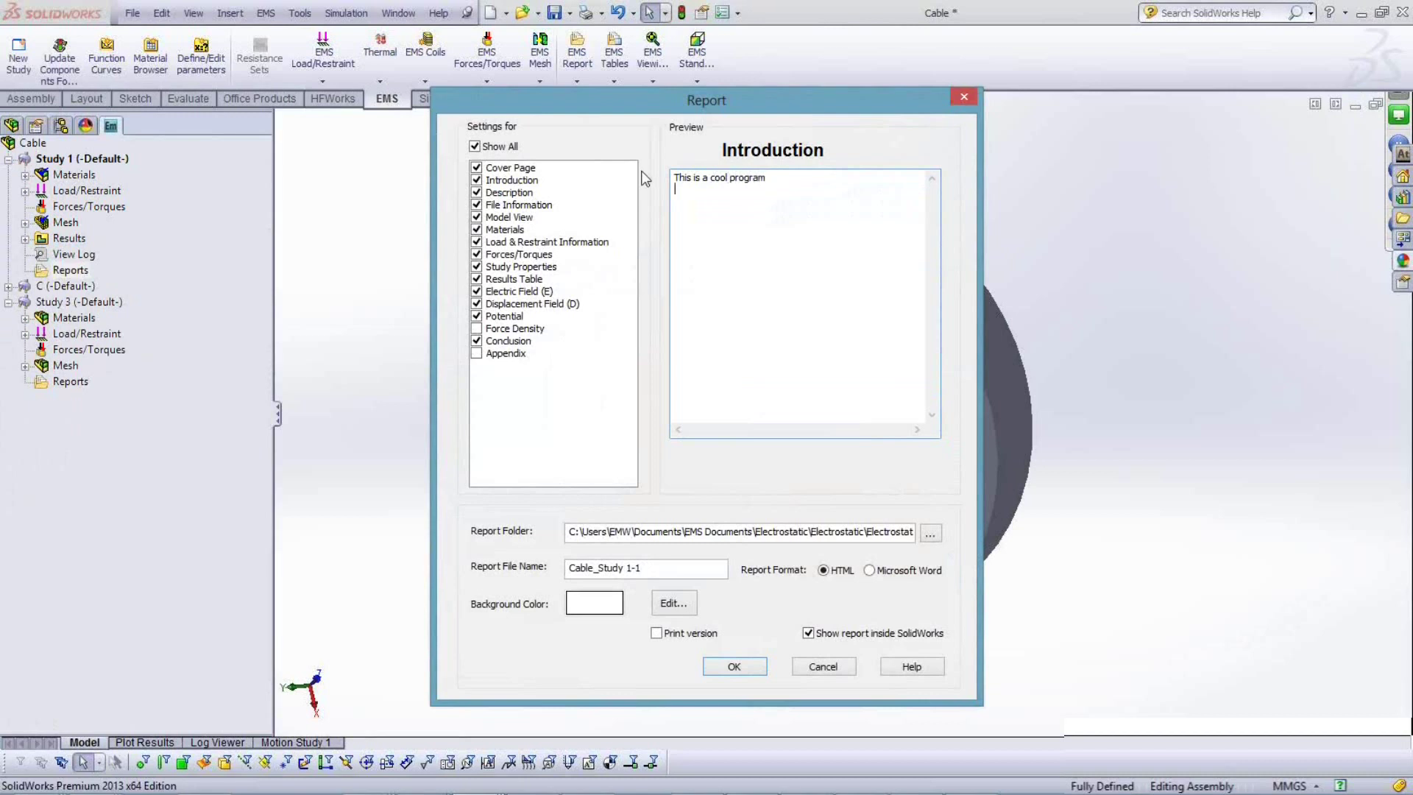
{"action": "key", "text": "Return"}
{"action": "left_click", "coordinate": [870, 572]}
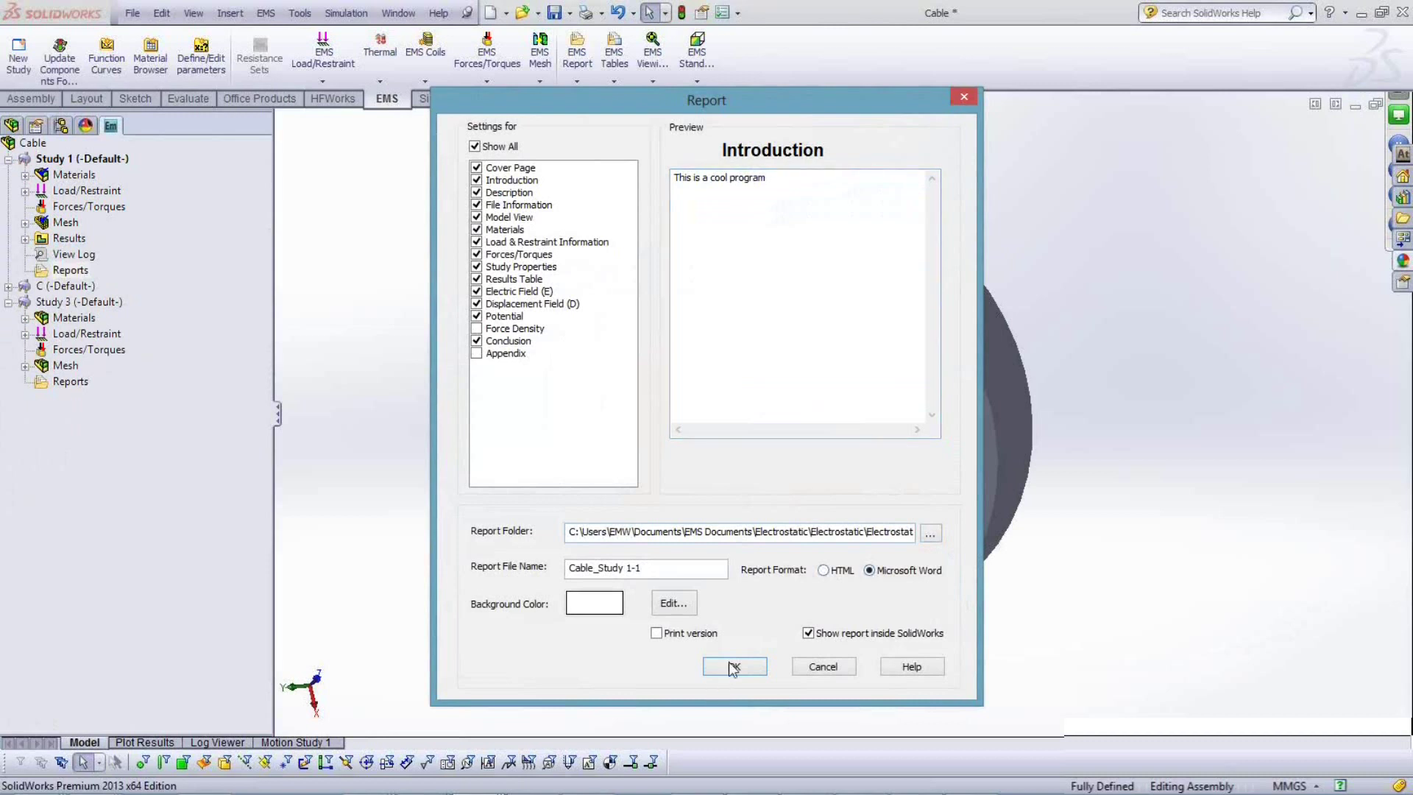
{"action": "left_click", "coordinate": [733, 667]}
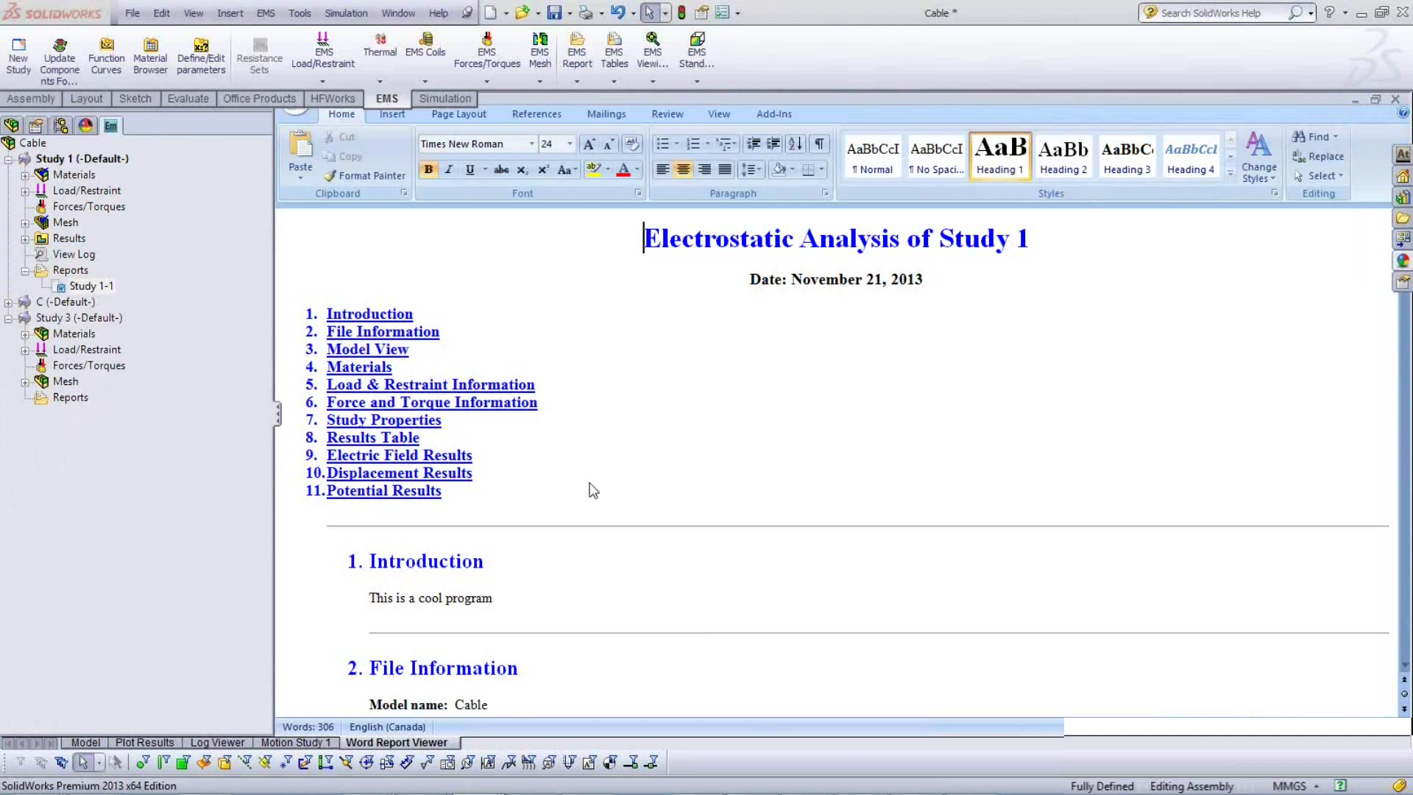
Make the introduction sentence "This is a cool program" bold and red in the generated report.
{"action": "left_click", "coordinate": [669, 472]}
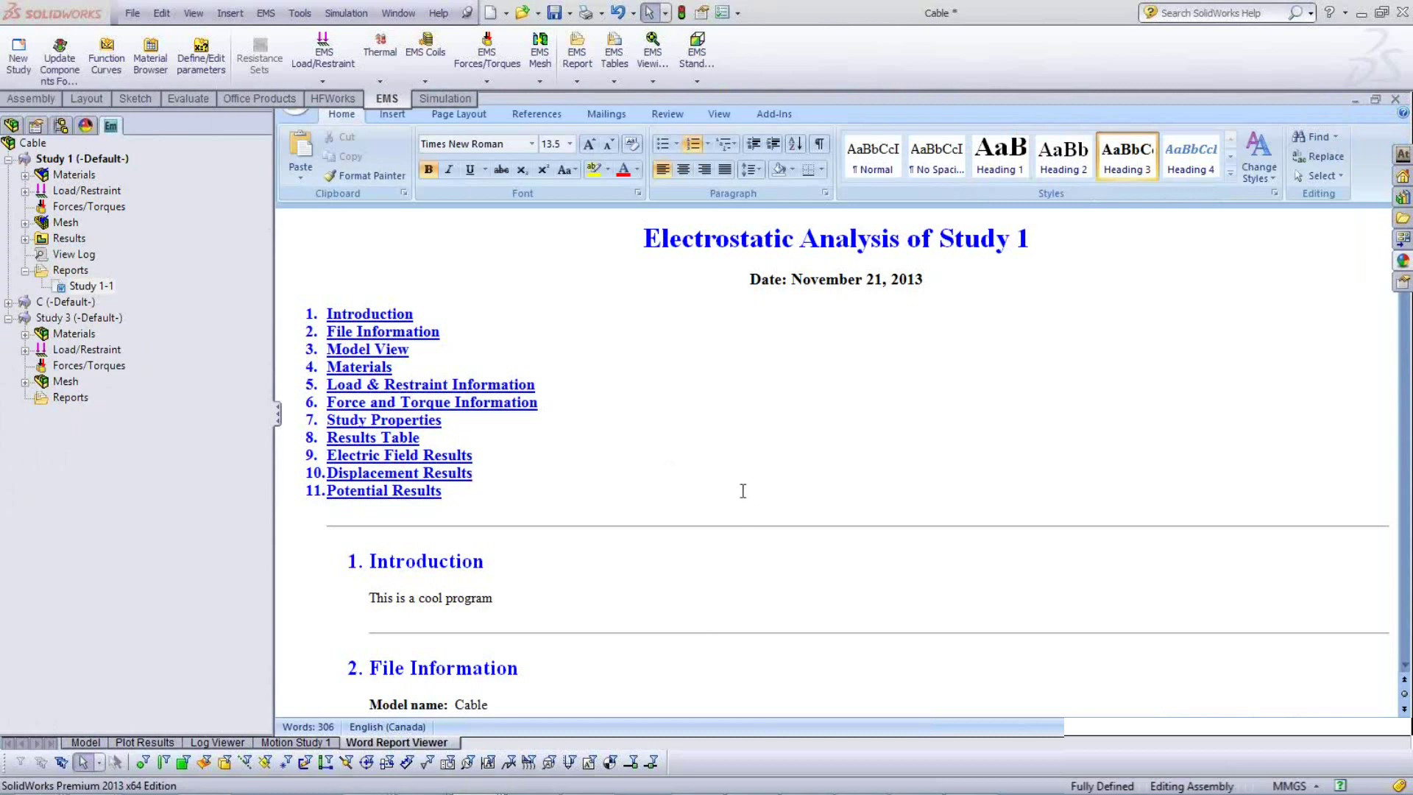
{"action": "triple_click", "coordinate": [502, 616]}
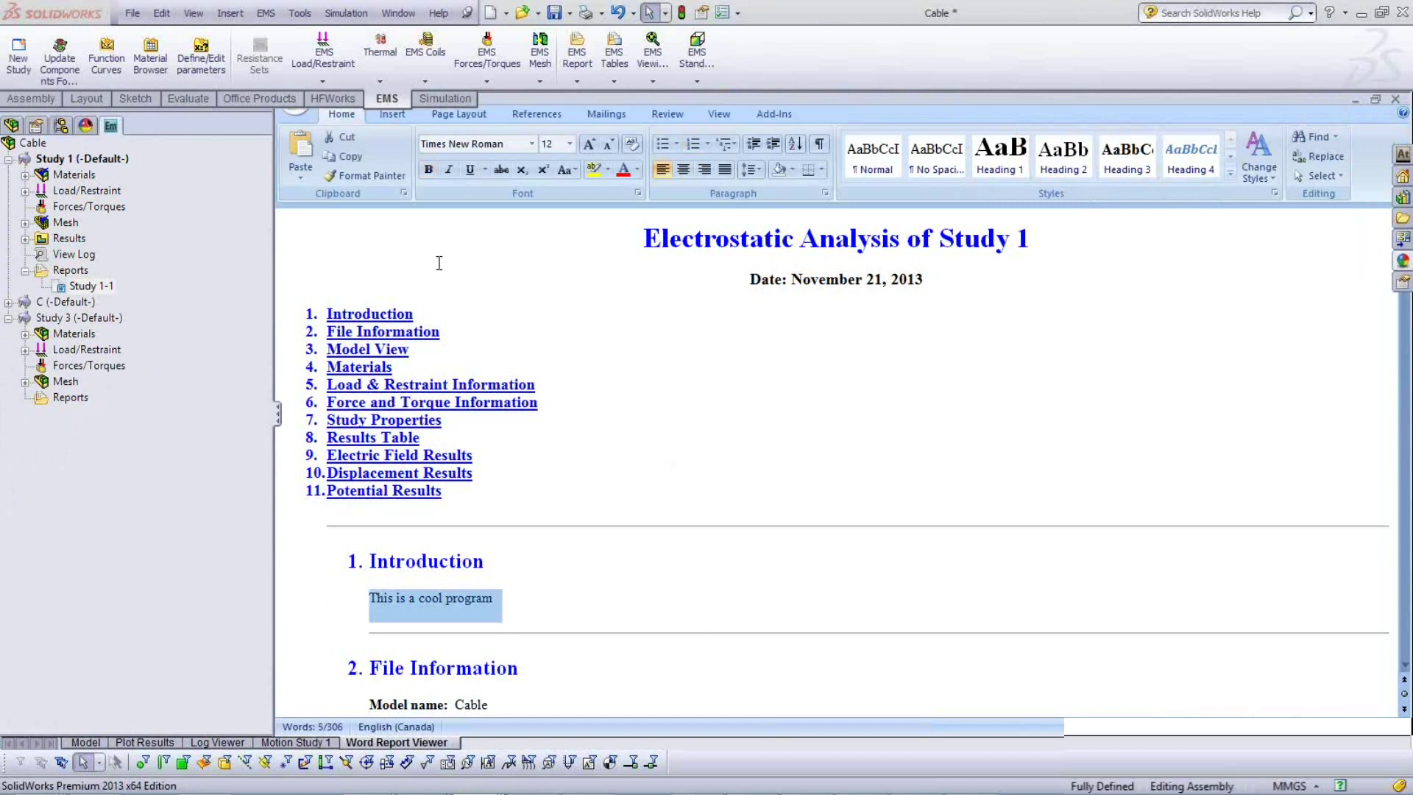
{"action": "left_click", "coordinate": [430, 175]}
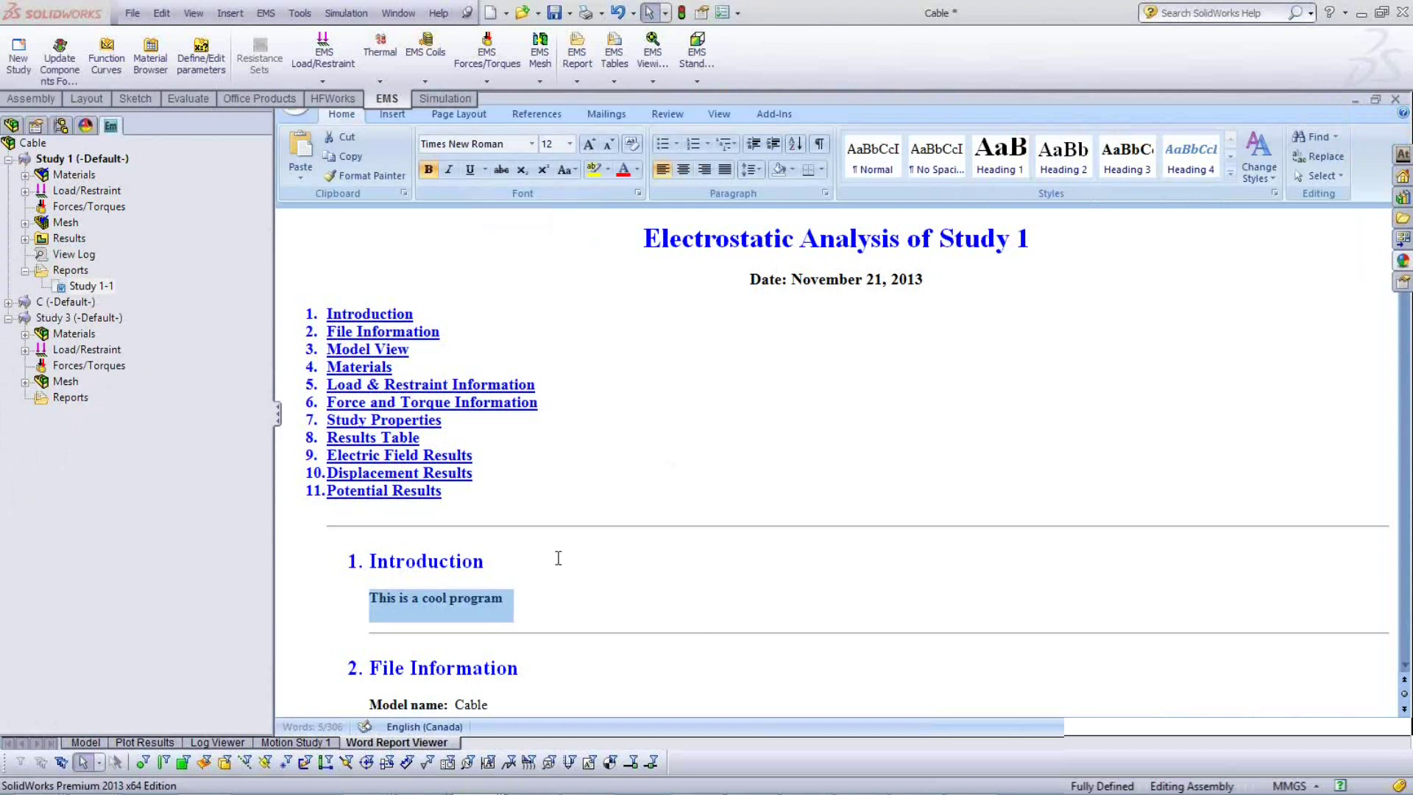
{"action": "left_click", "coordinate": [567, 604]}
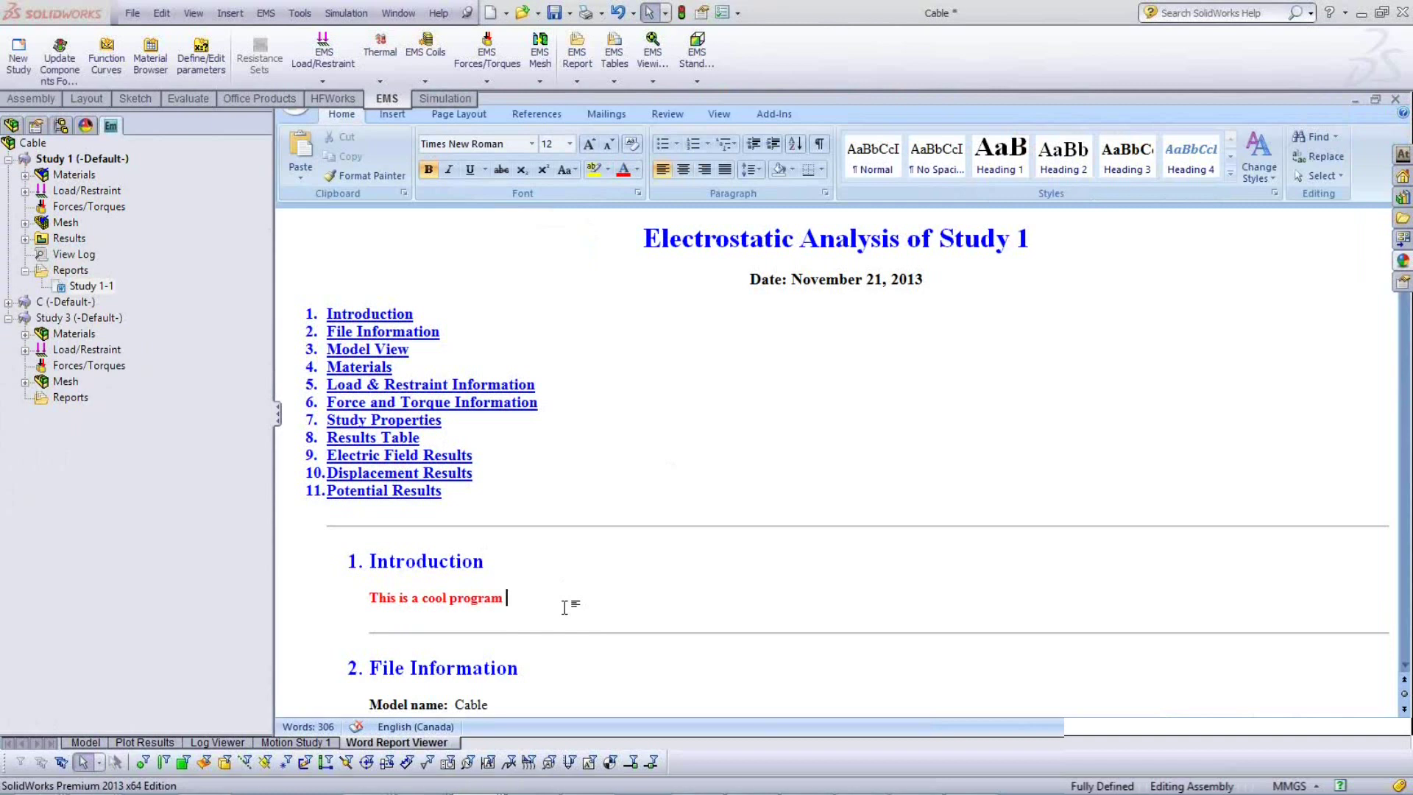
{"action": "scroll", "coordinate": [563, 604], "scroll_direction": "down", "scroll_amount": 1}
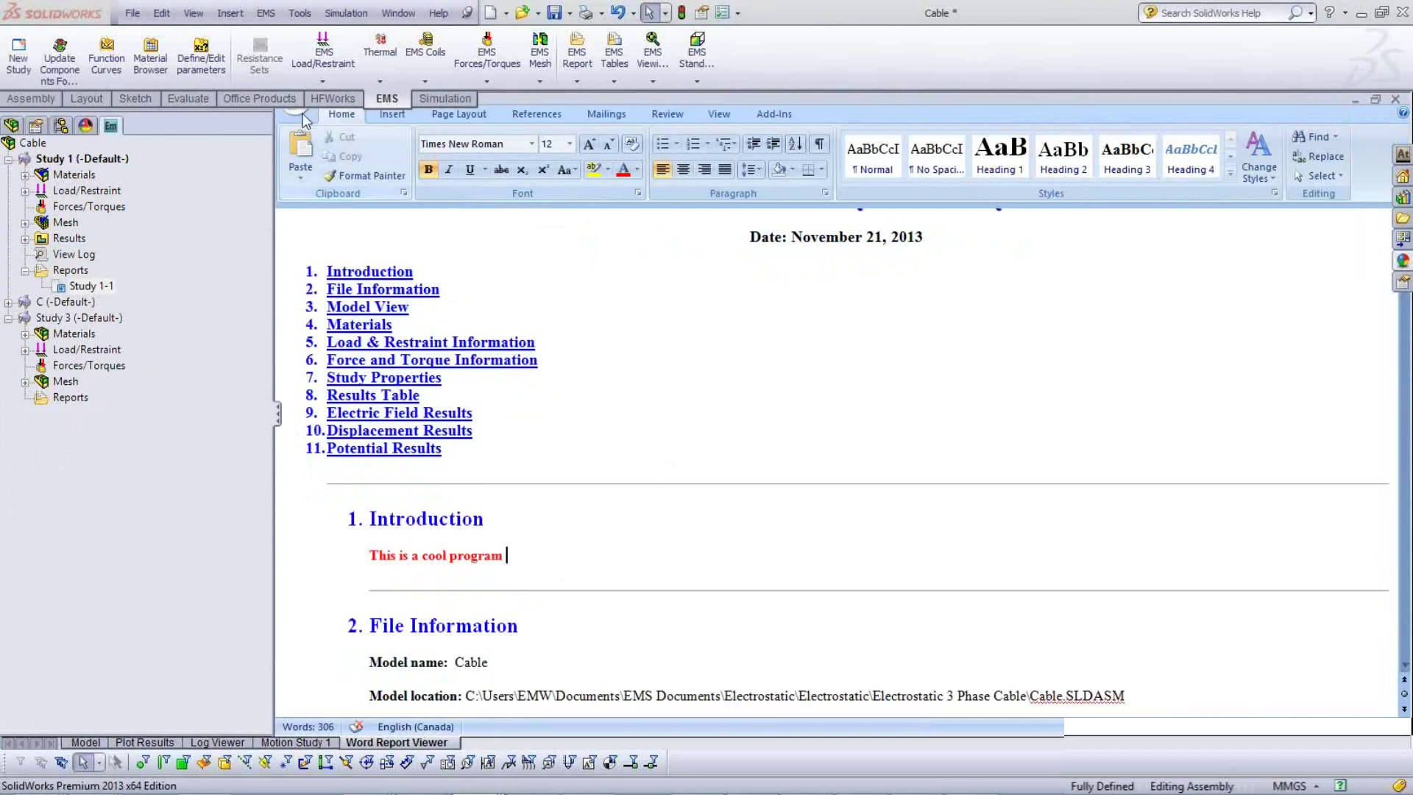
{"action": "key", "text": "alt+f"}
{"action": "mouse_move", "coordinate": [350, 257]}
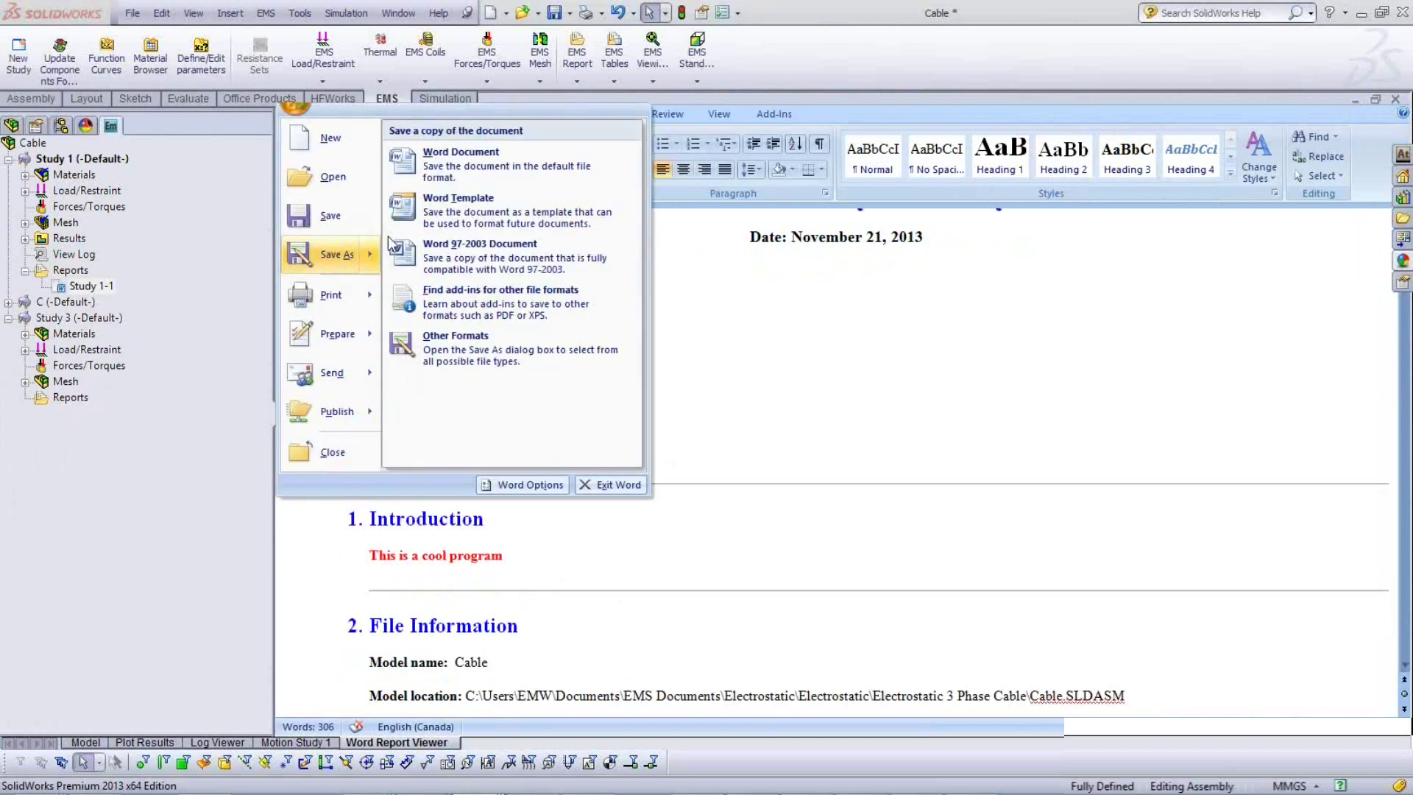
{"action": "left_click", "coordinate": [705, 556]}
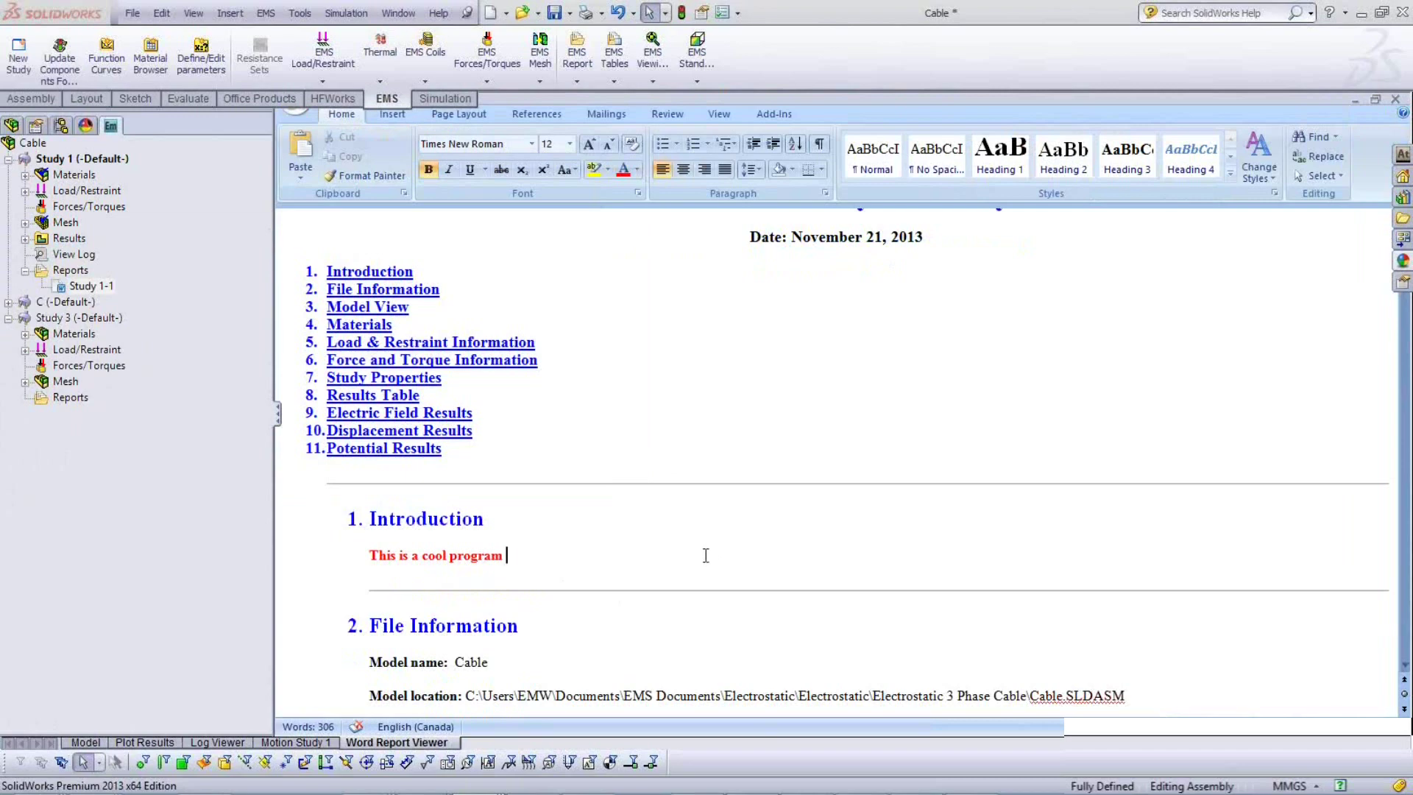
Review the report's introduction, file information and model view pictures.
{"action": "scroll", "coordinate": [705, 555], "scroll_direction": "down", "scroll_amount": 1}
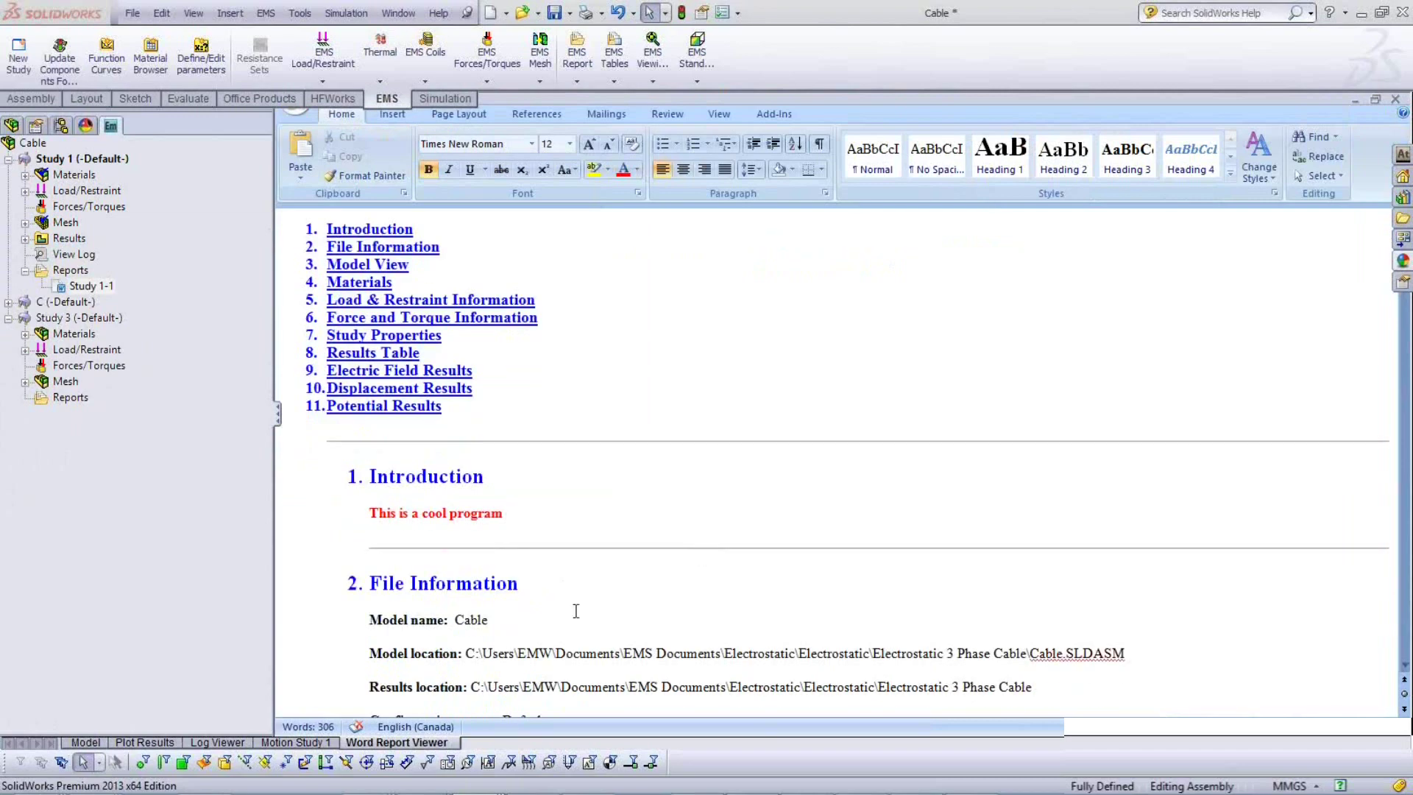
{"action": "scroll", "coordinate": [576, 611], "scroll_direction": "down", "scroll_amount": 2}
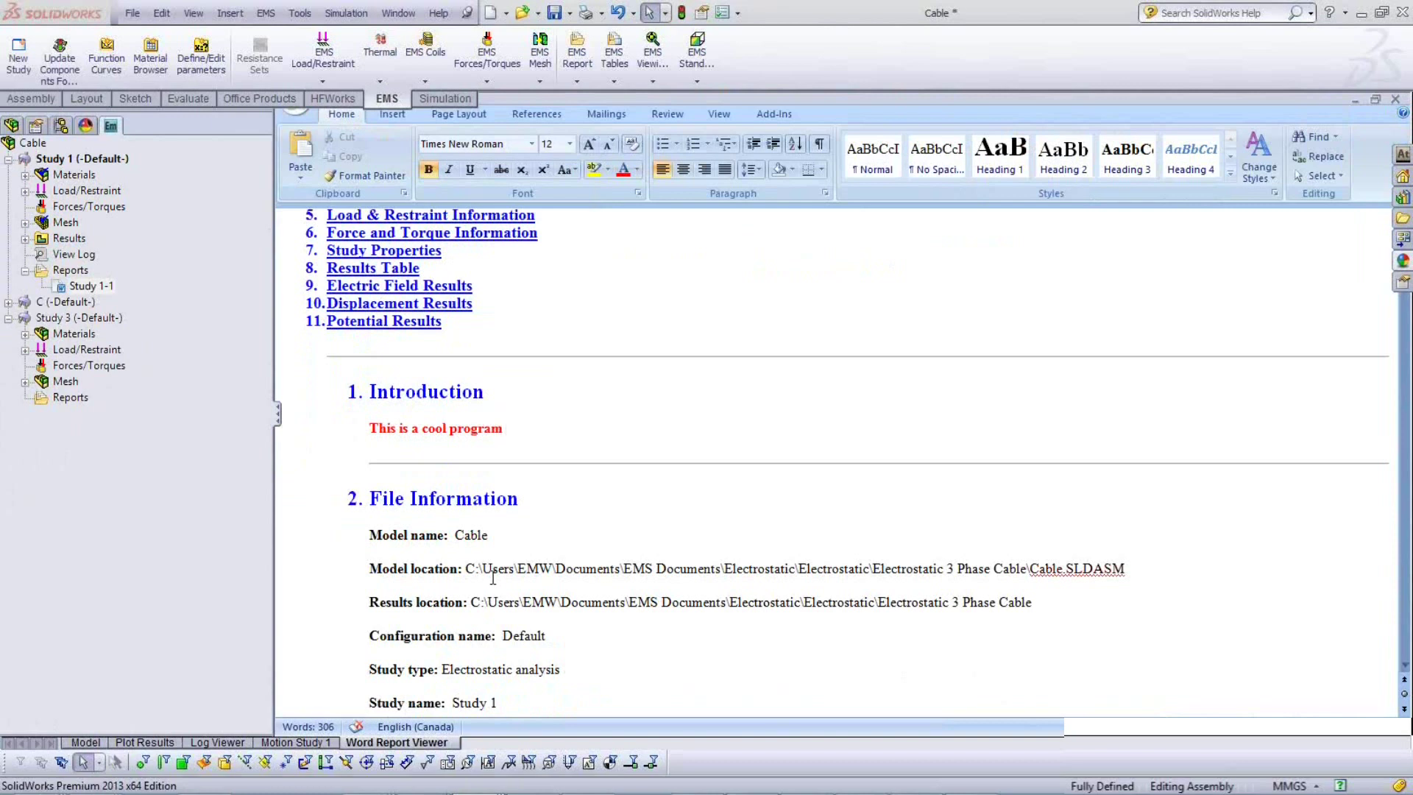
{"action": "scroll", "coordinate": [494, 589], "scroll_direction": "down", "scroll_amount": 8}
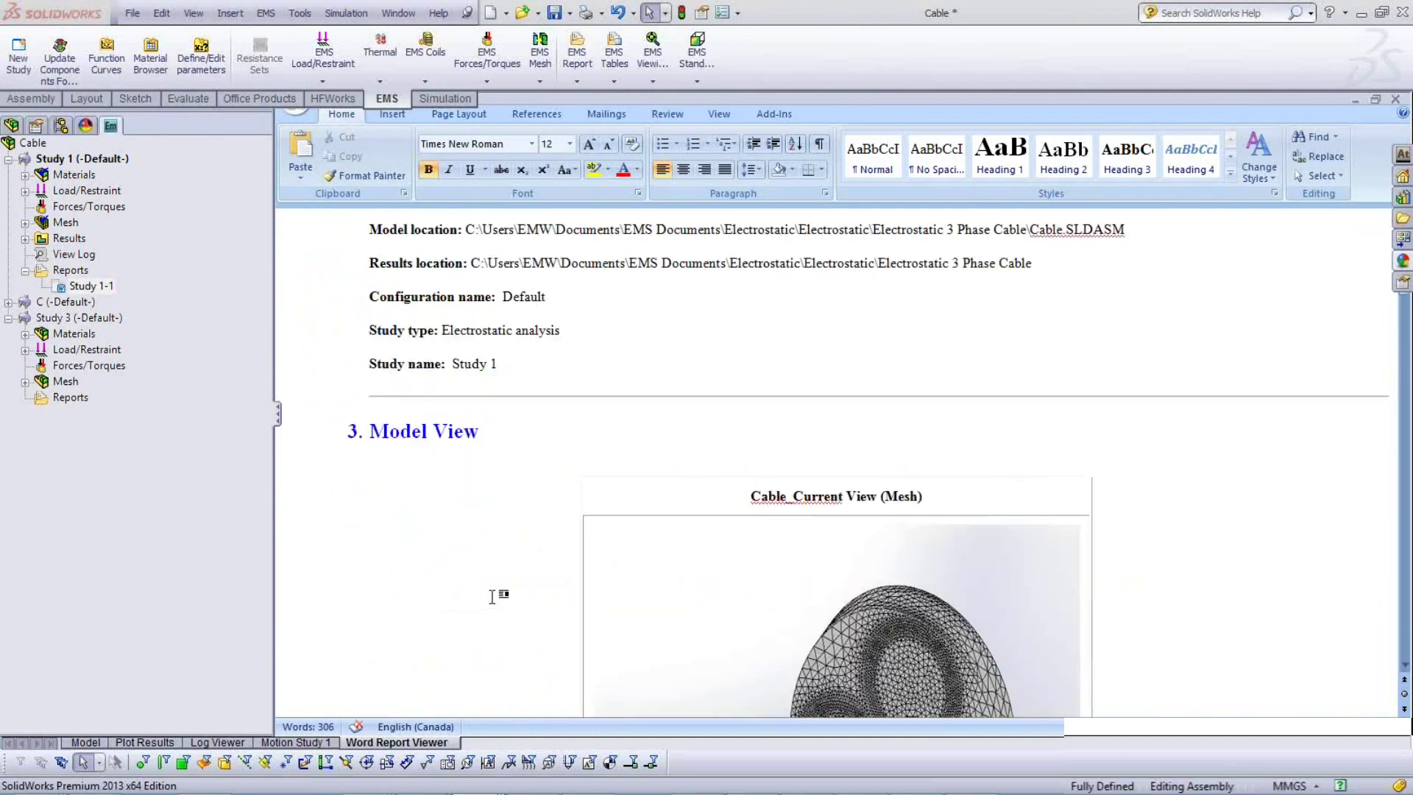
{"action": "scroll", "coordinate": [493, 596], "scroll_direction": "down", "scroll_amount": 3}
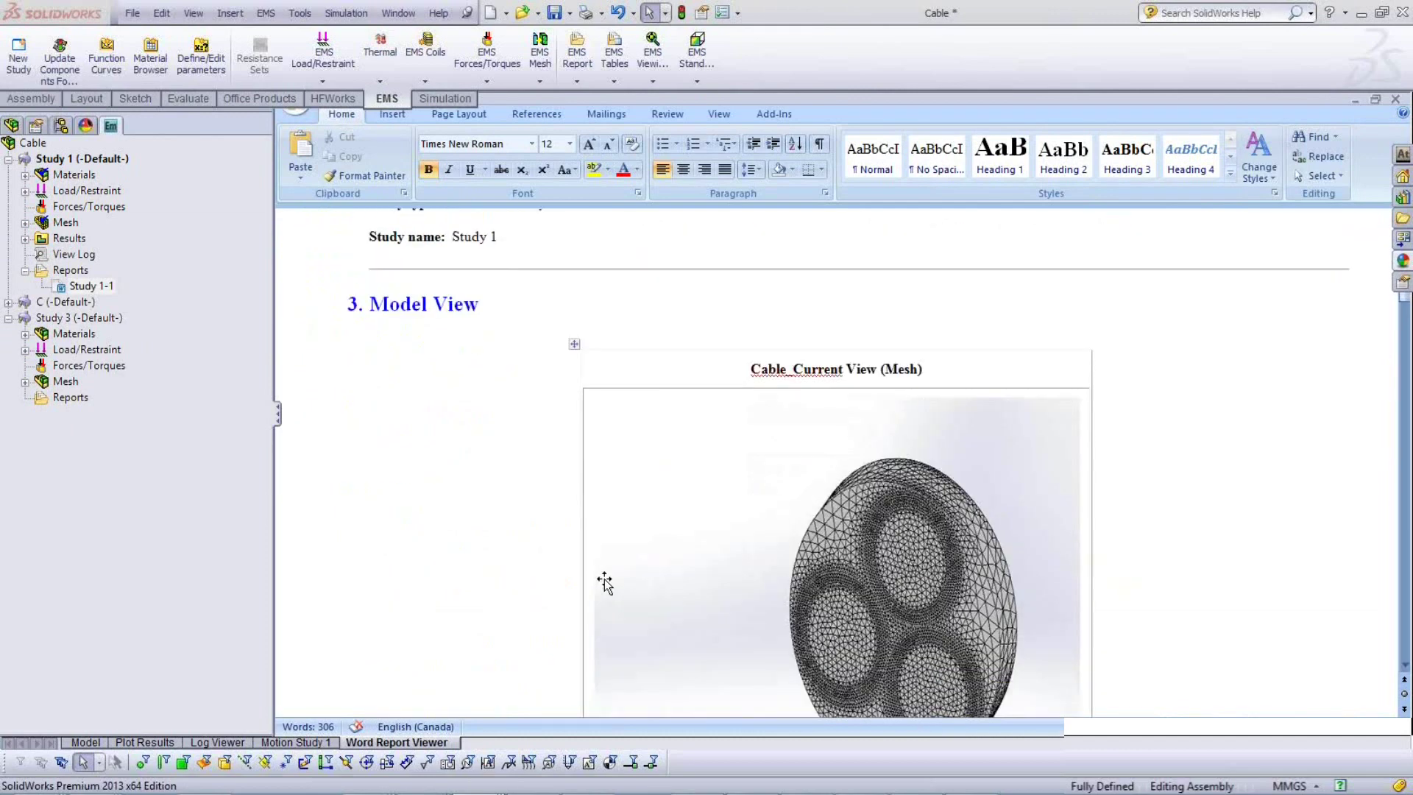
{"action": "scroll", "coordinate": [604, 581], "scroll_direction": "down", "scroll_amount": 2}
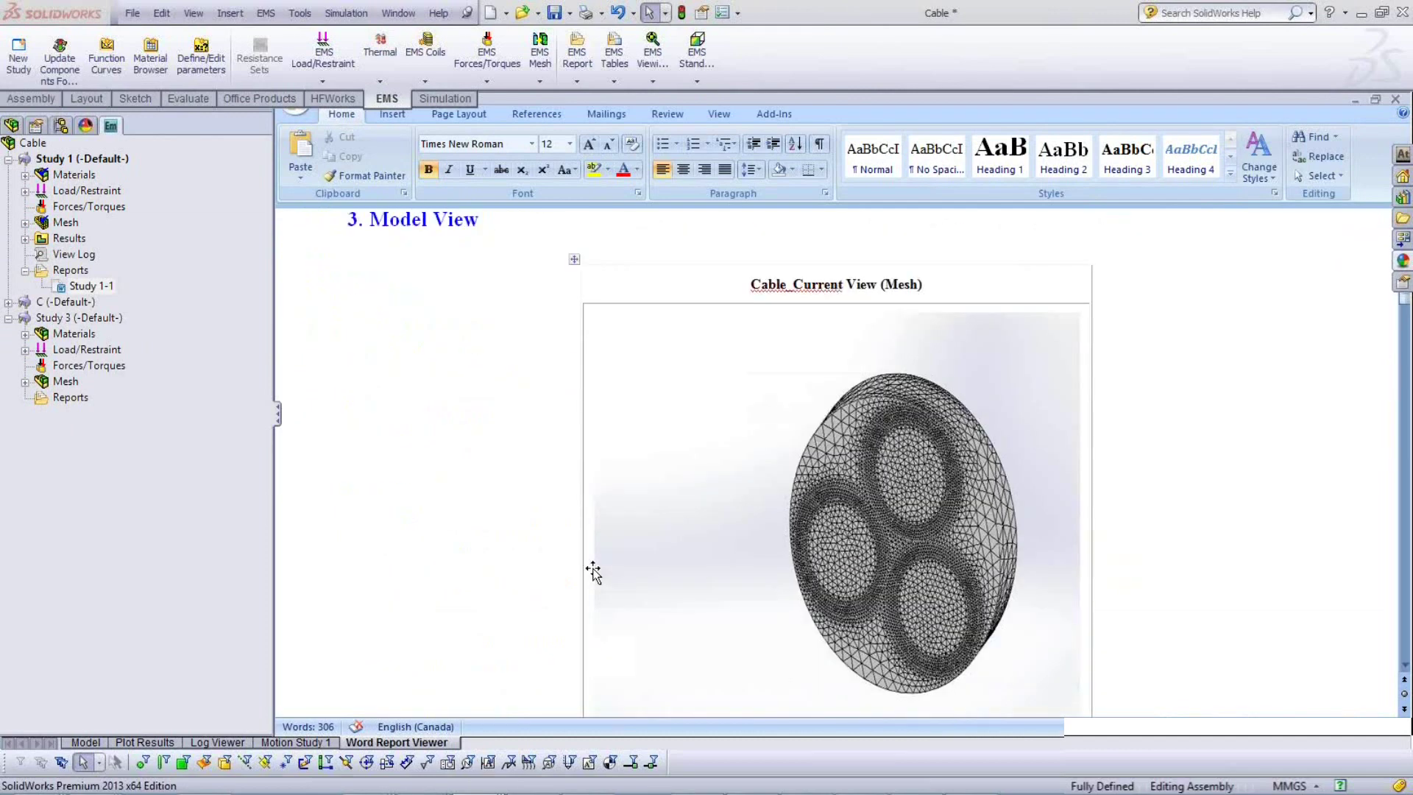
{"action": "scroll", "coordinate": [587, 574], "scroll_direction": "down", "scroll_amount": 4}
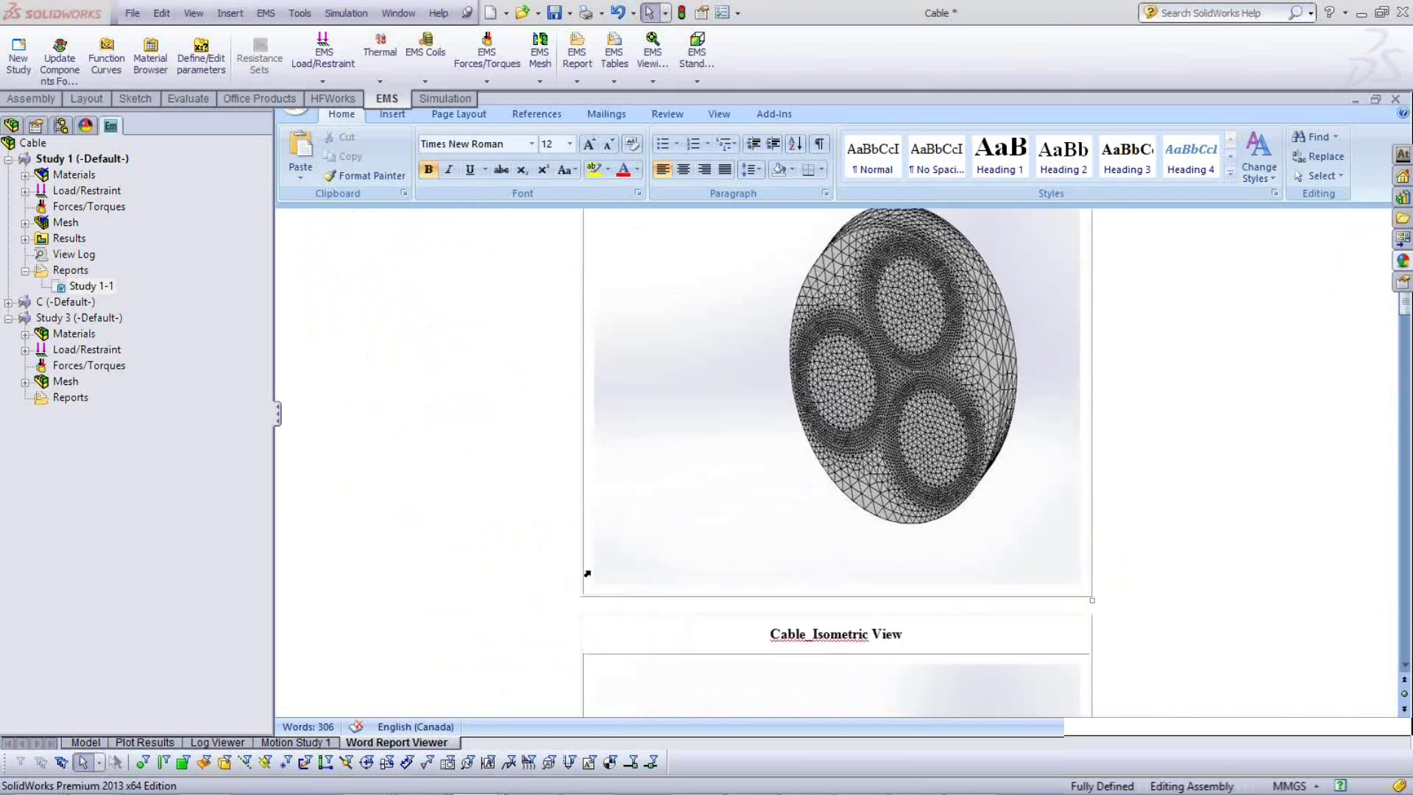
{"action": "scroll", "coordinate": [705, 525], "scroll_direction": "down", "scroll_amount": 9}
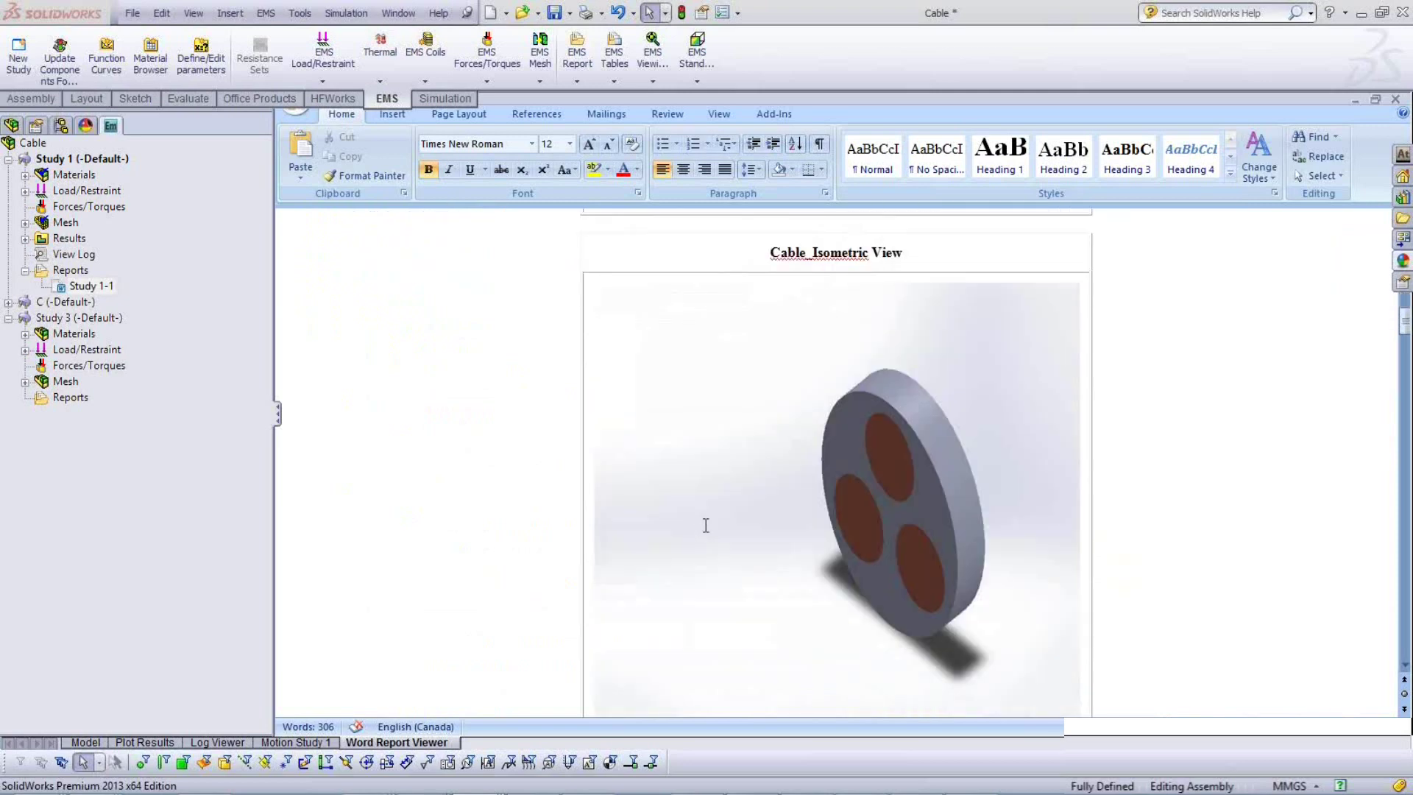
{"action": "scroll", "coordinate": [705, 524], "scroll_direction": "down", "scroll_amount": 5}
Examine the report's materials, loads and restraints, mesh, solver and energy results tables.
{"action": "scroll", "coordinate": [705, 525], "scroll_direction": "down", "scroll_amount": 7}
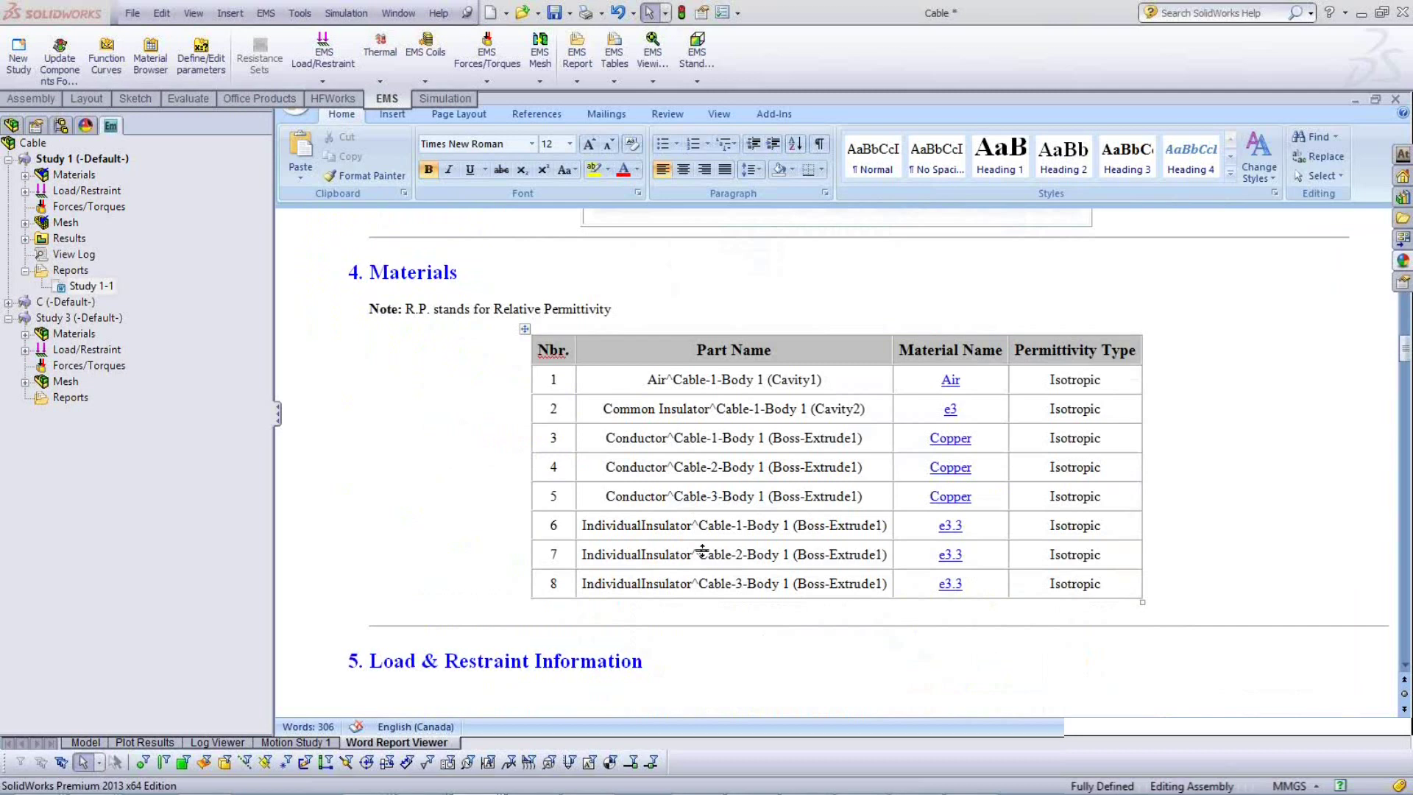
{"action": "scroll", "coordinate": [703, 550], "scroll_direction": "down", "scroll_amount": 8}
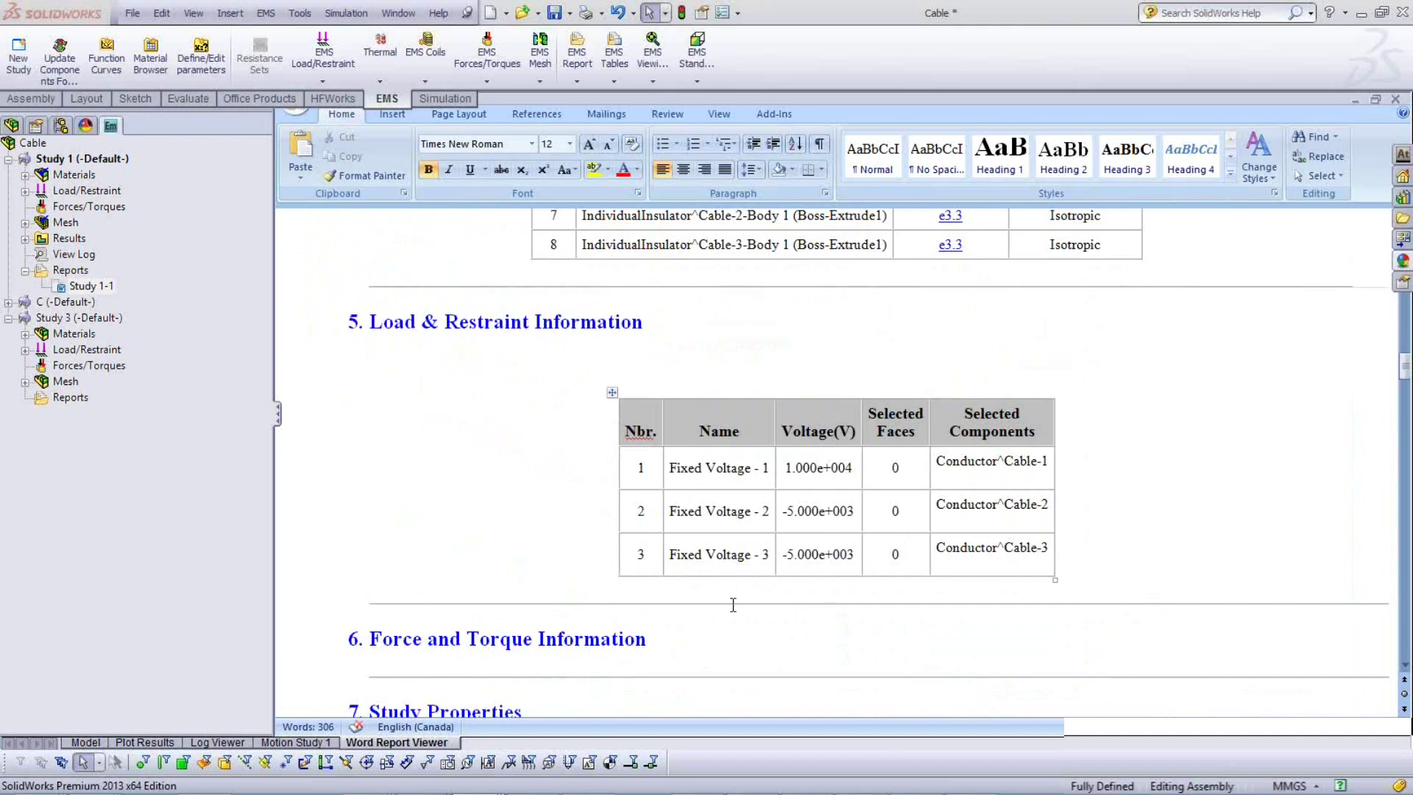
{"action": "scroll", "coordinate": [733, 605], "scroll_direction": "down", "scroll_amount": 3}
{"action": "scroll", "coordinate": [685, 498], "scroll_direction": "down", "scroll_amount": 5}
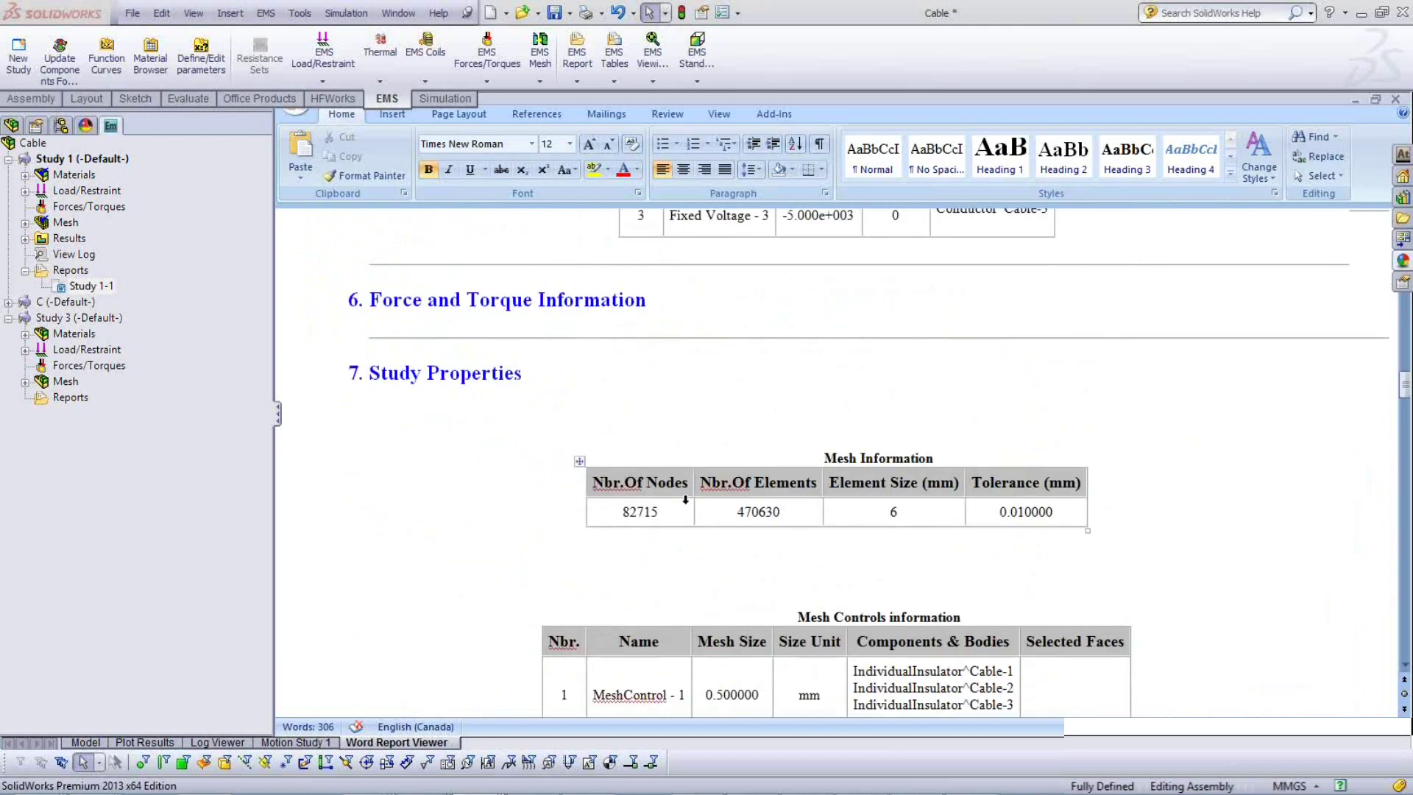
{"action": "scroll", "coordinate": [685, 500], "scroll_direction": "down", "scroll_amount": 3}
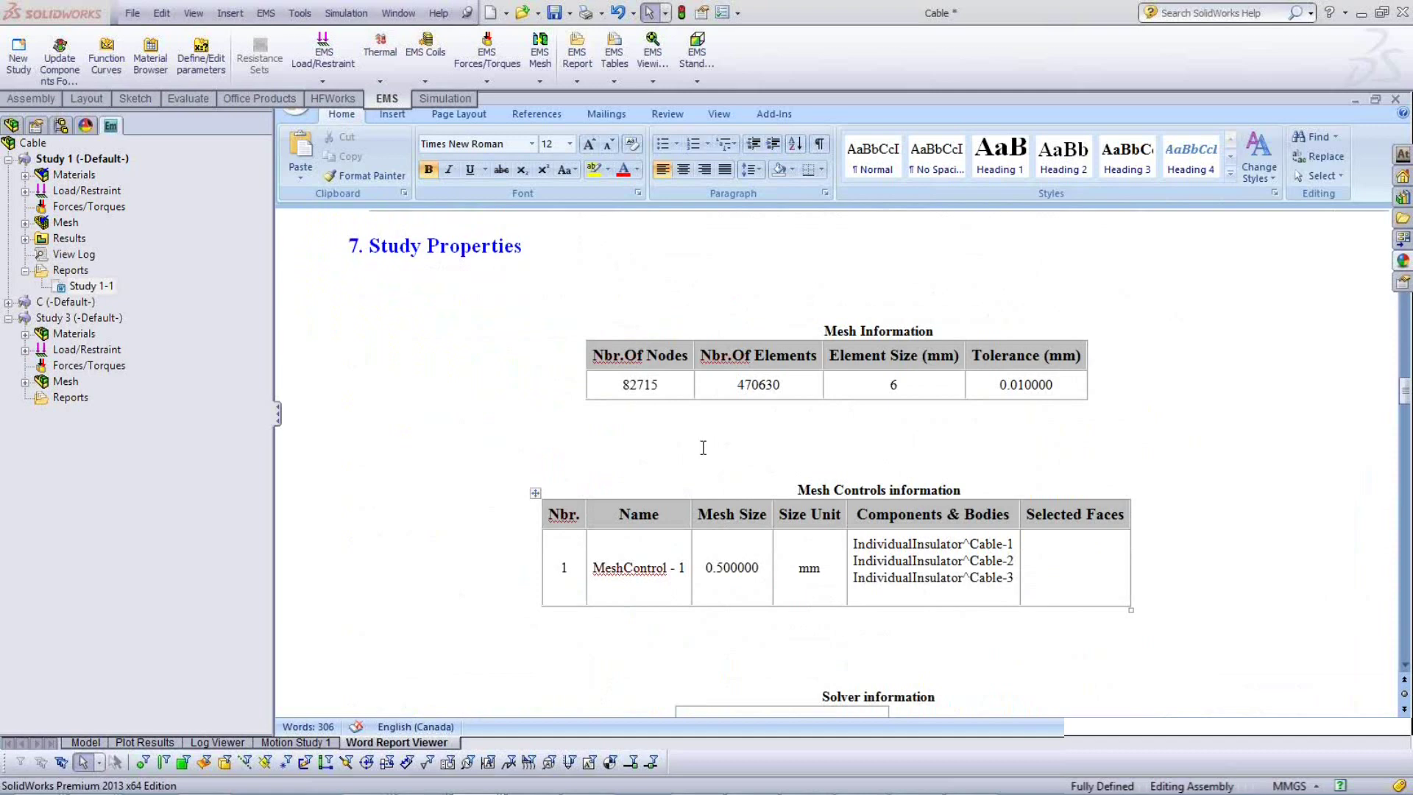
{"action": "scroll", "coordinate": [781, 575], "scroll_direction": "down", "scroll_amount": 2}
{"action": "scroll", "coordinate": [781, 575], "scroll_direction": "down", "scroll_amount": 4}
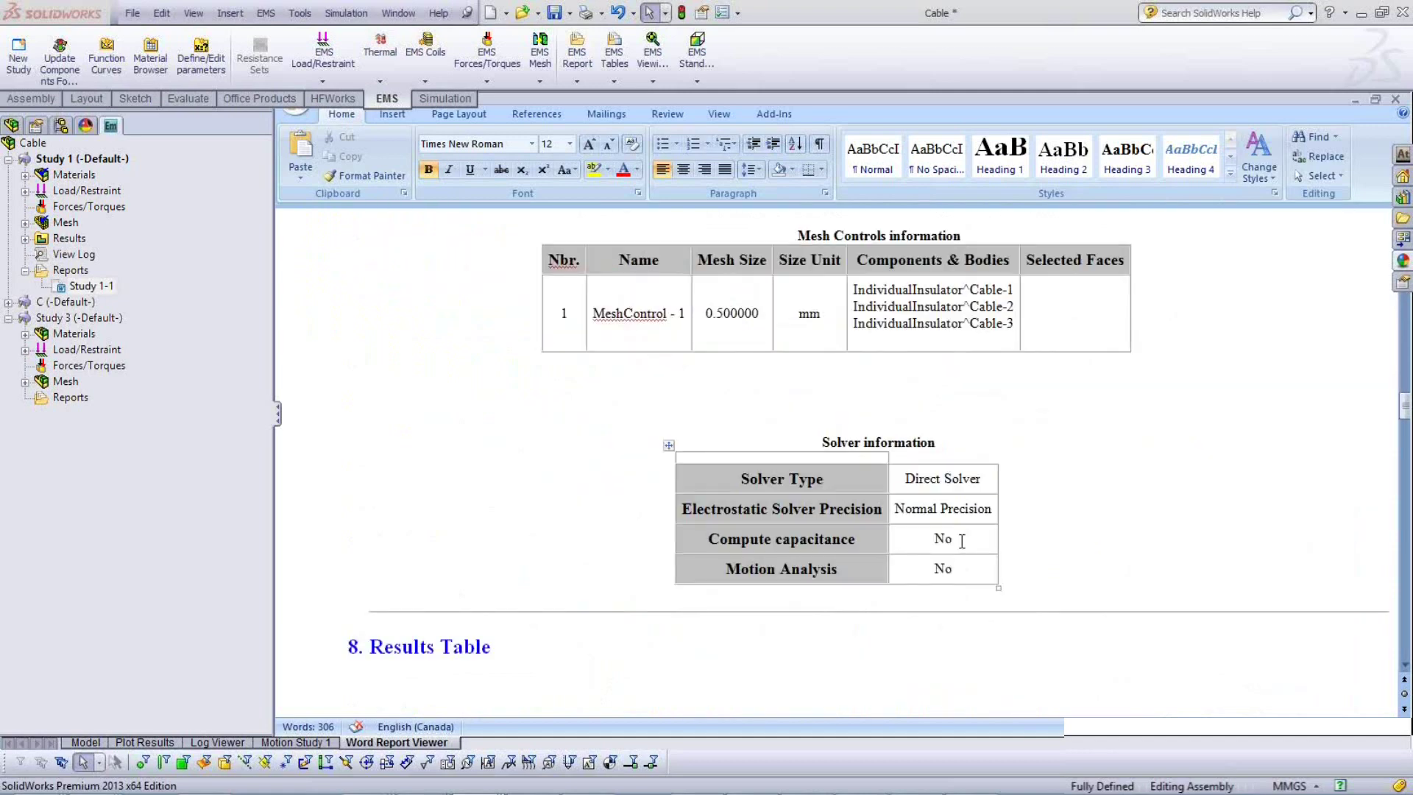
{"action": "scroll", "coordinate": [845, 590], "scroll_direction": "down", "scroll_amount": 7}
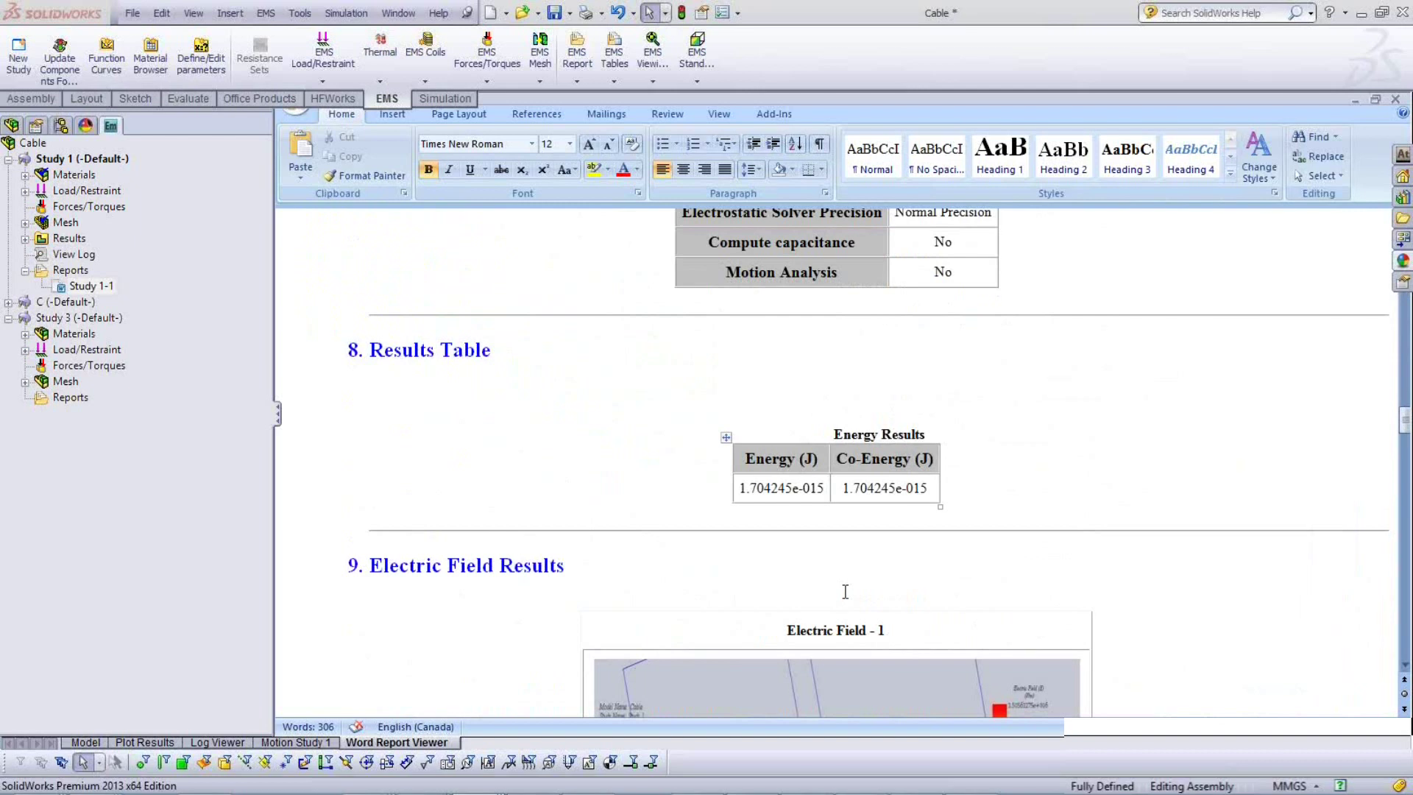
Add a row beneath the Electric Field - 1 picture in the report and enter the text "Type stuff ." in it.
{"action": "scroll", "coordinate": [886, 600], "scroll_direction": "down", "scroll_amount": 3}
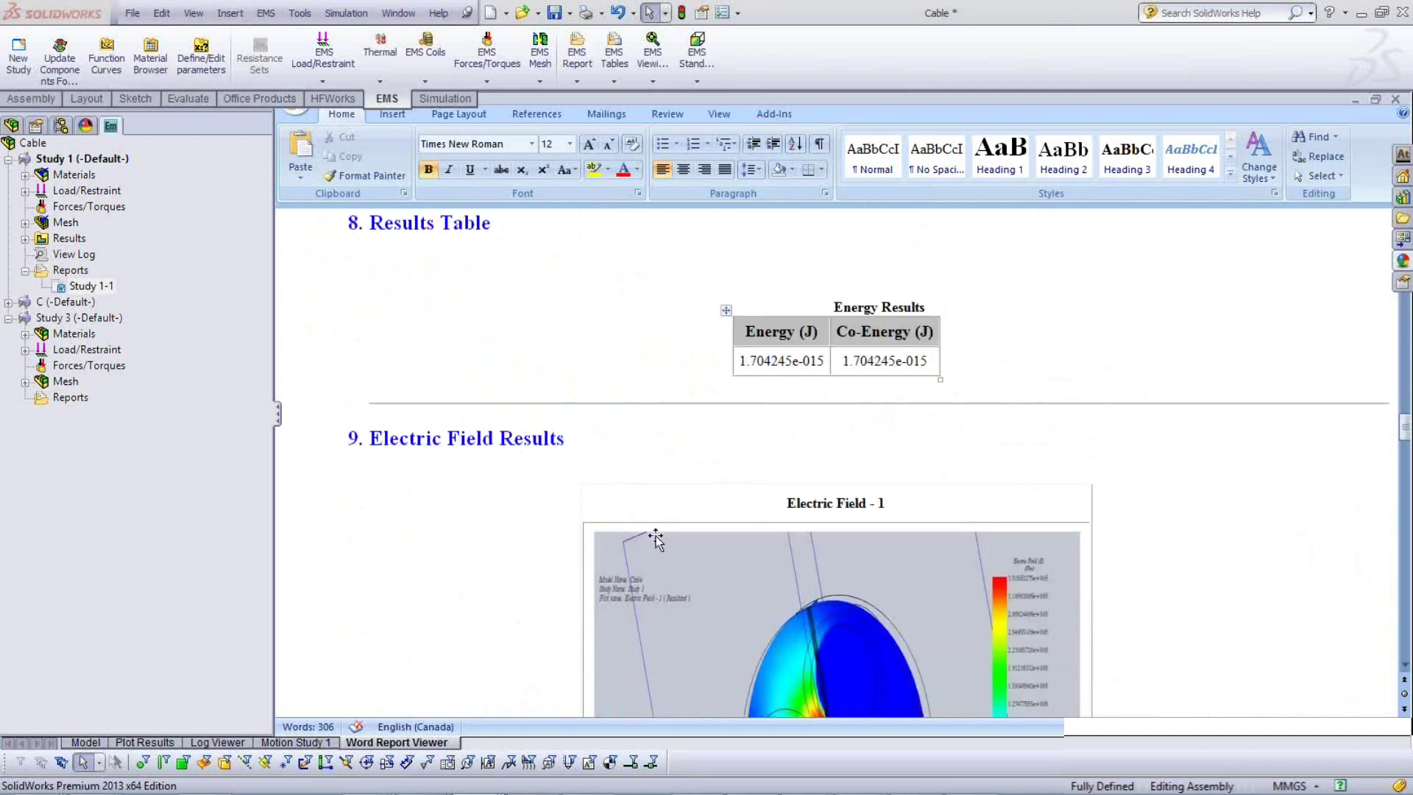
{"action": "scroll", "coordinate": [743, 615], "scroll_direction": "down", "scroll_amount": 4}
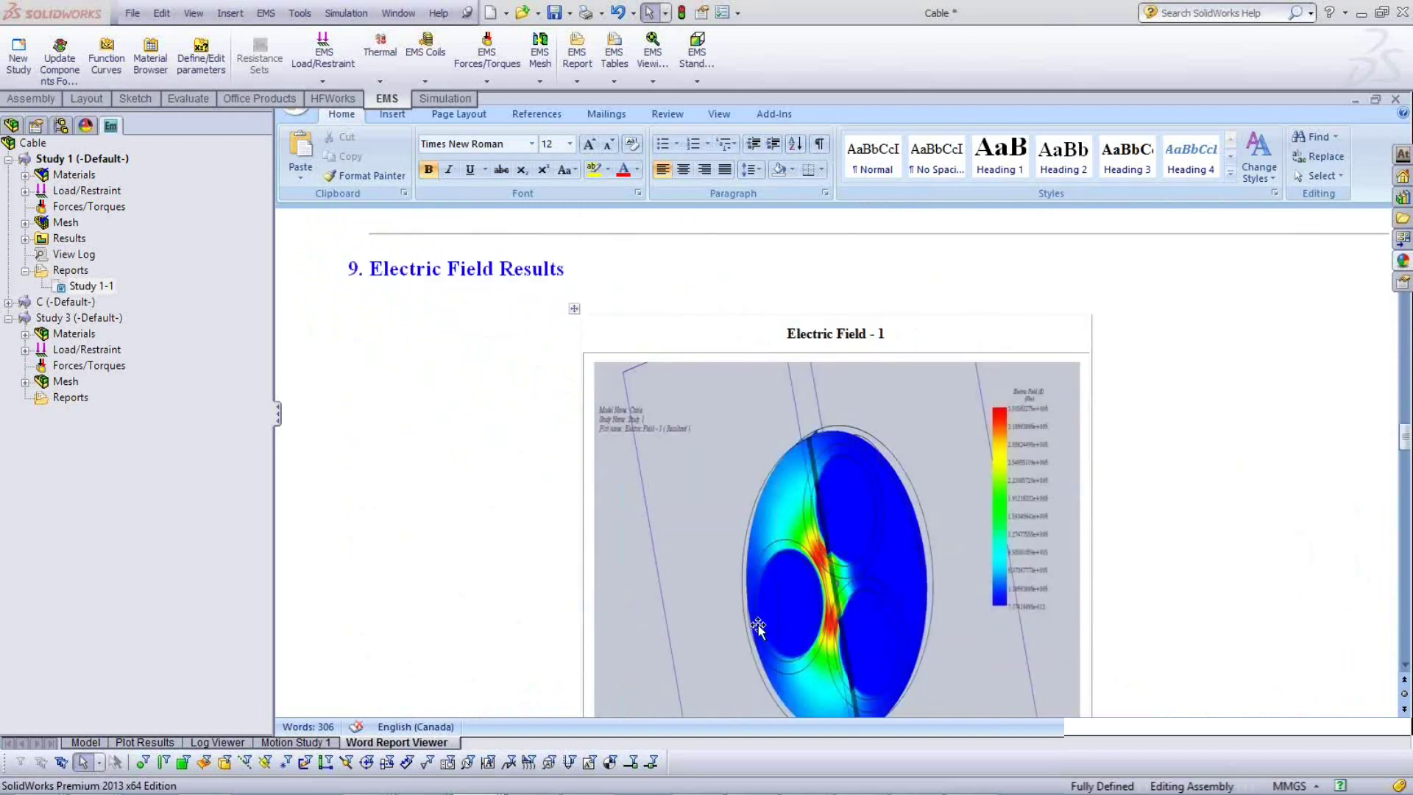
{"action": "scroll", "coordinate": [758, 625], "scroll_direction": "down", "scroll_amount": 1}
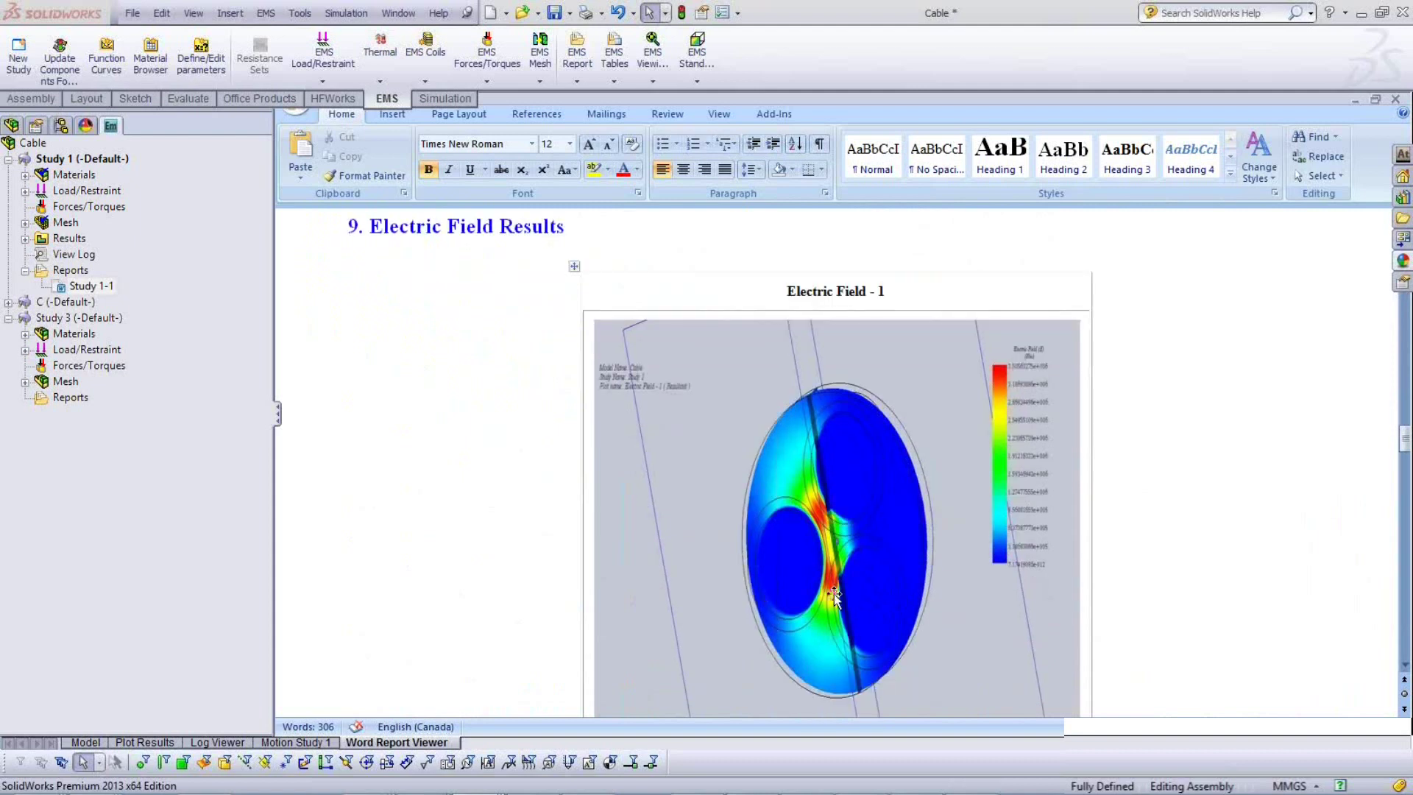
{"action": "scroll", "coordinate": [1101, 598], "scroll_direction": "down", "scroll_amount": 1}
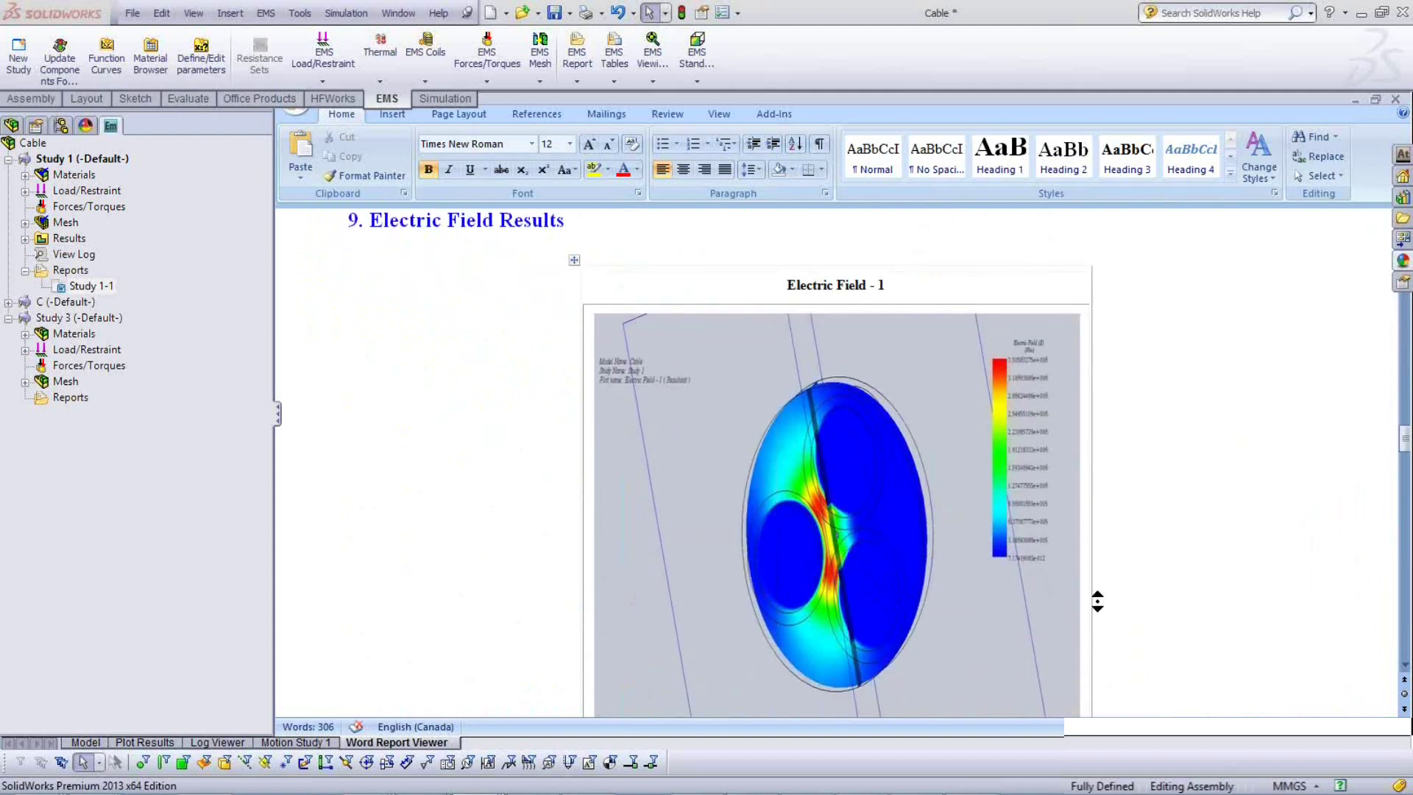
{"action": "scroll", "coordinate": [1075, 611], "scroll_direction": "down", "scroll_amount": 2}
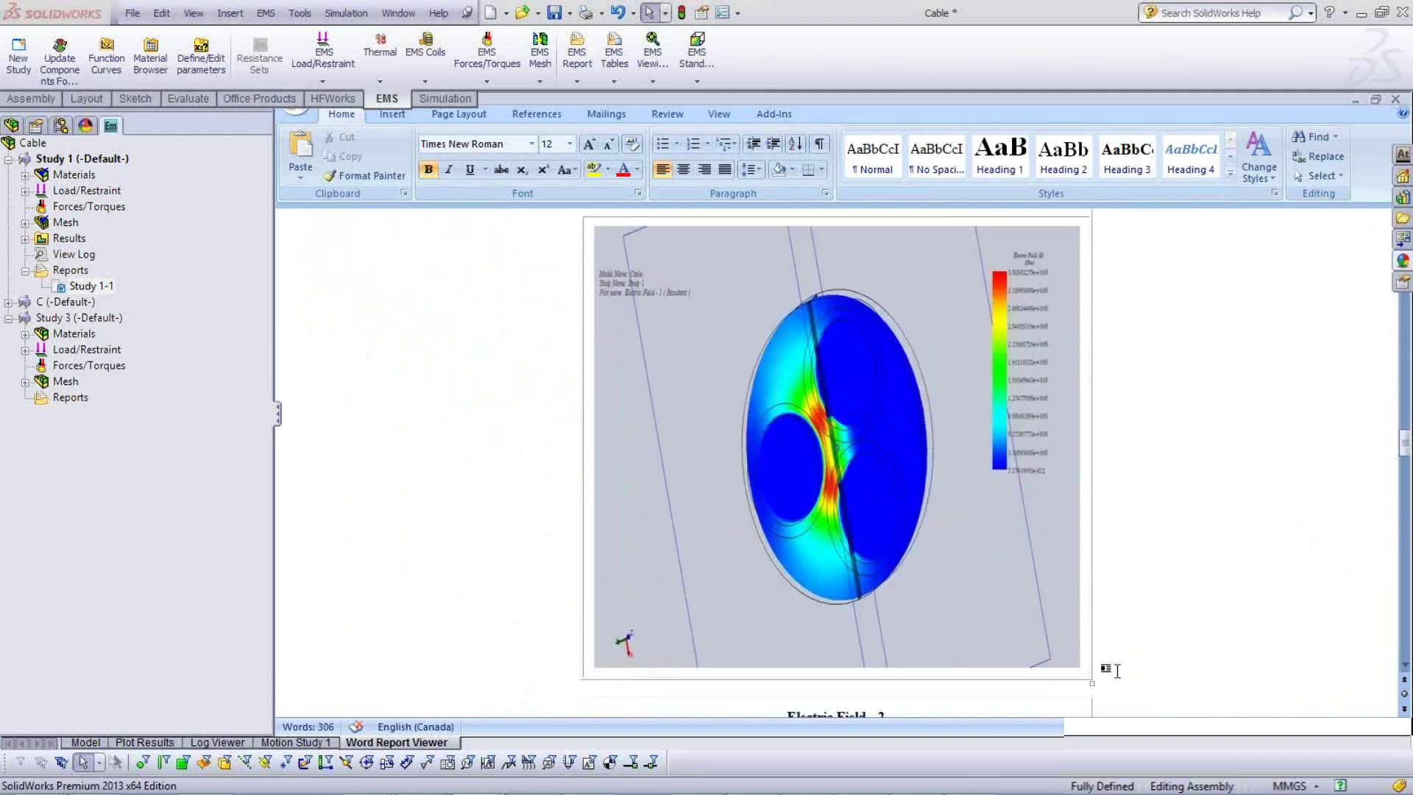
{"action": "left_click", "coordinate": [1118, 671]}
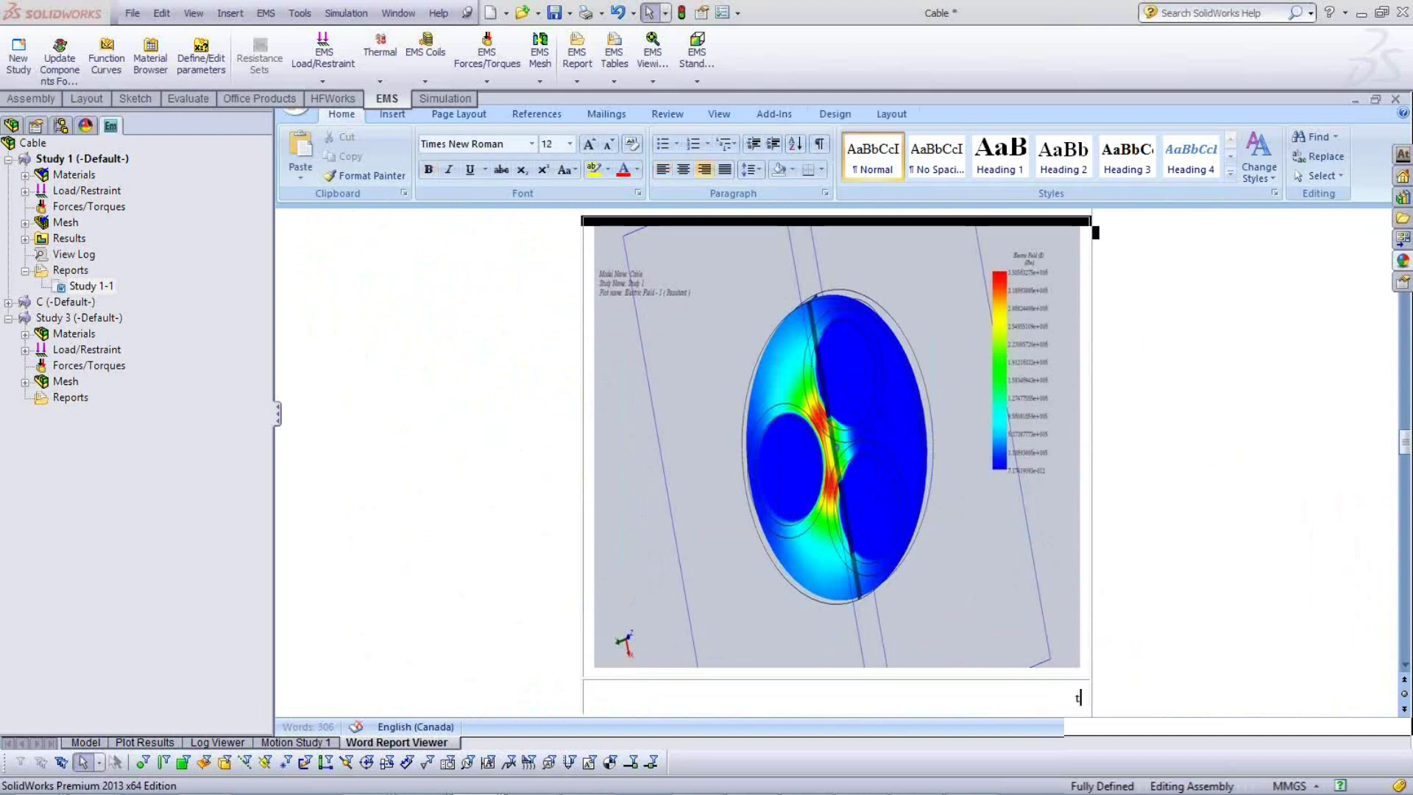
{"action": "type", "text": "Type stuff ."}
Crop the outer margins of the Electric Field - 1 picture.
{"action": "left_click", "coordinate": [1049, 563]}
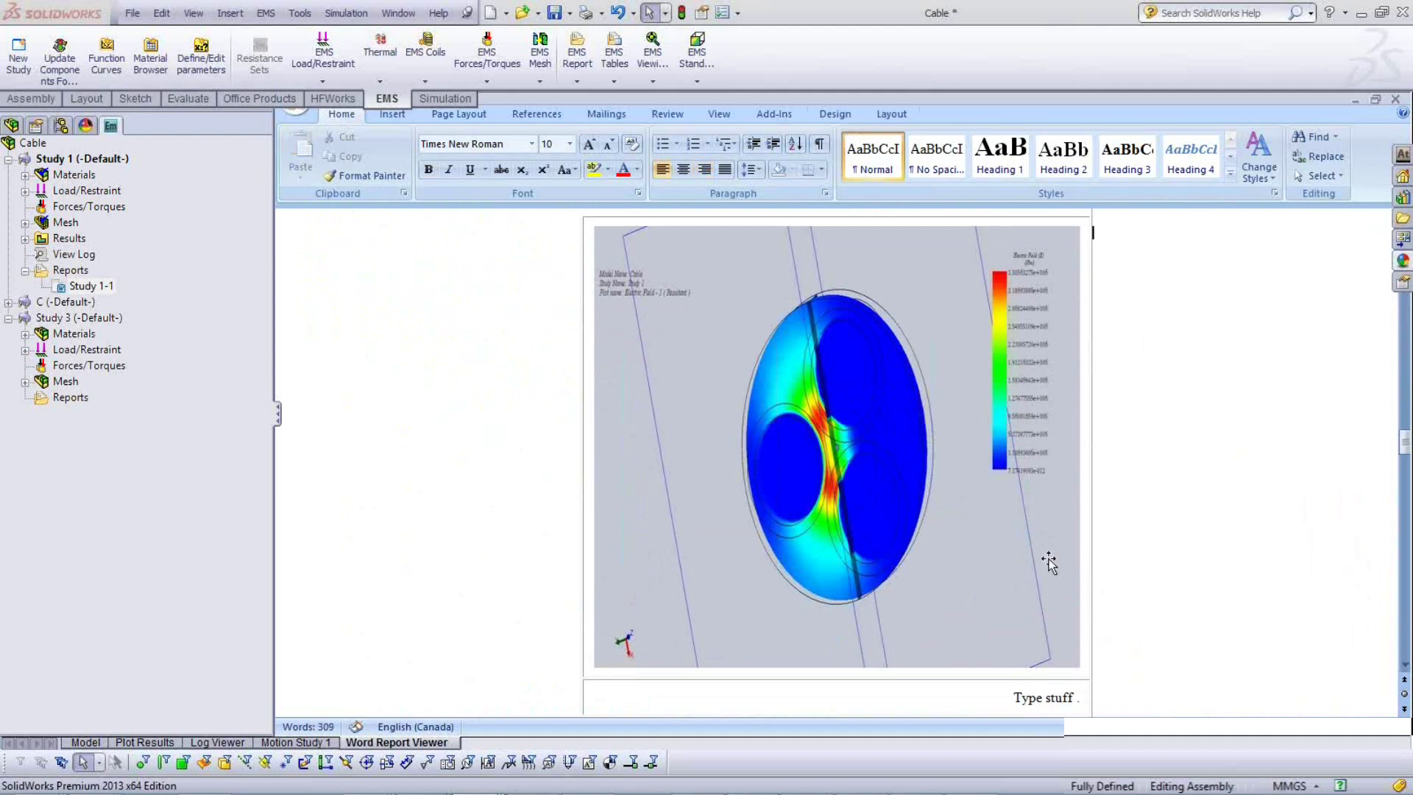
{"action": "left_click", "coordinate": [1027, 480]}
{"action": "left_click", "coordinate": [1216, 165]}
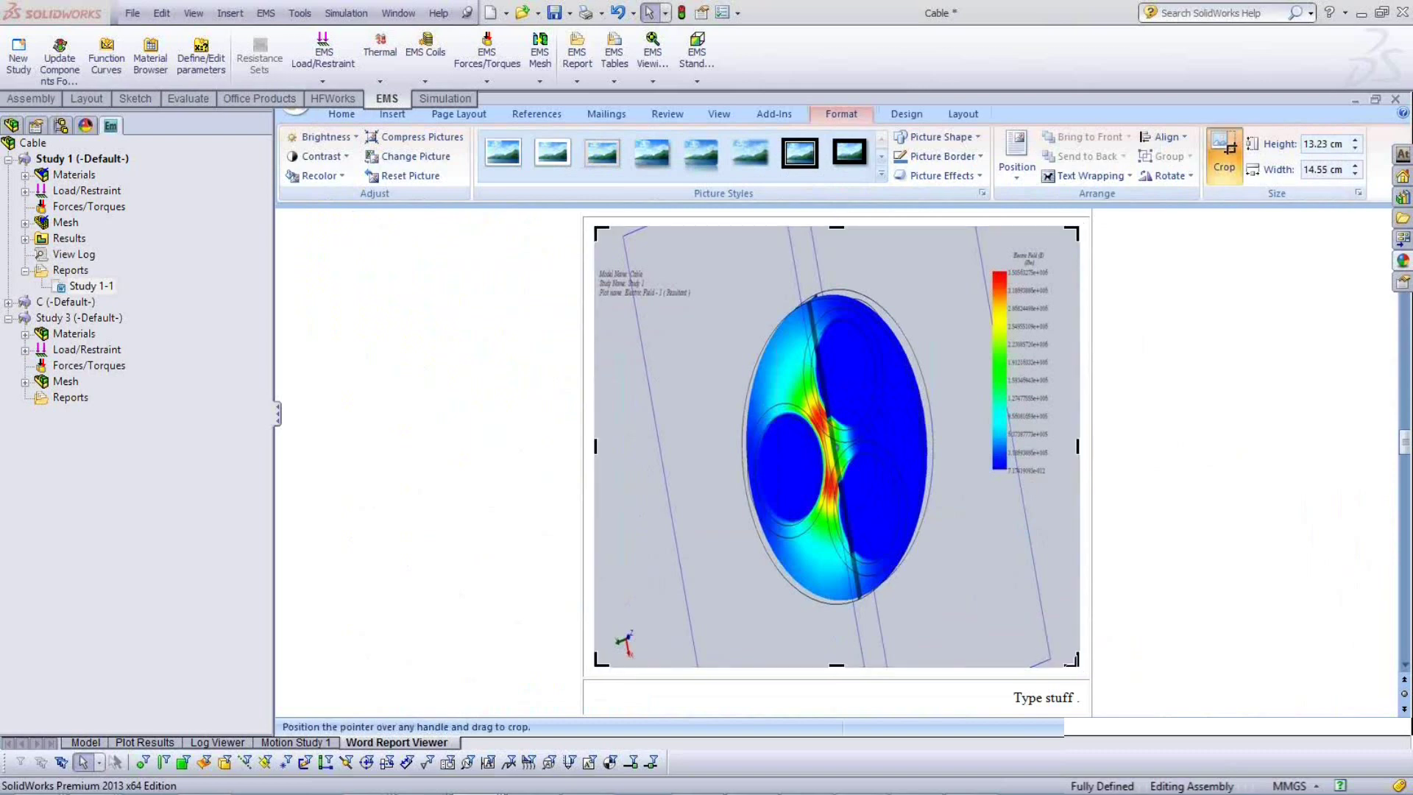
{"action": "left_click", "coordinate": [1030, 622]}
{"action": "left_click", "coordinate": [1233, 592]}
Examine the remaining electric field, displacement and potential result plots through to the end of the report.
{"action": "scroll", "coordinate": [1233, 592], "scroll_direction": "down", "scroll_amount": 12}
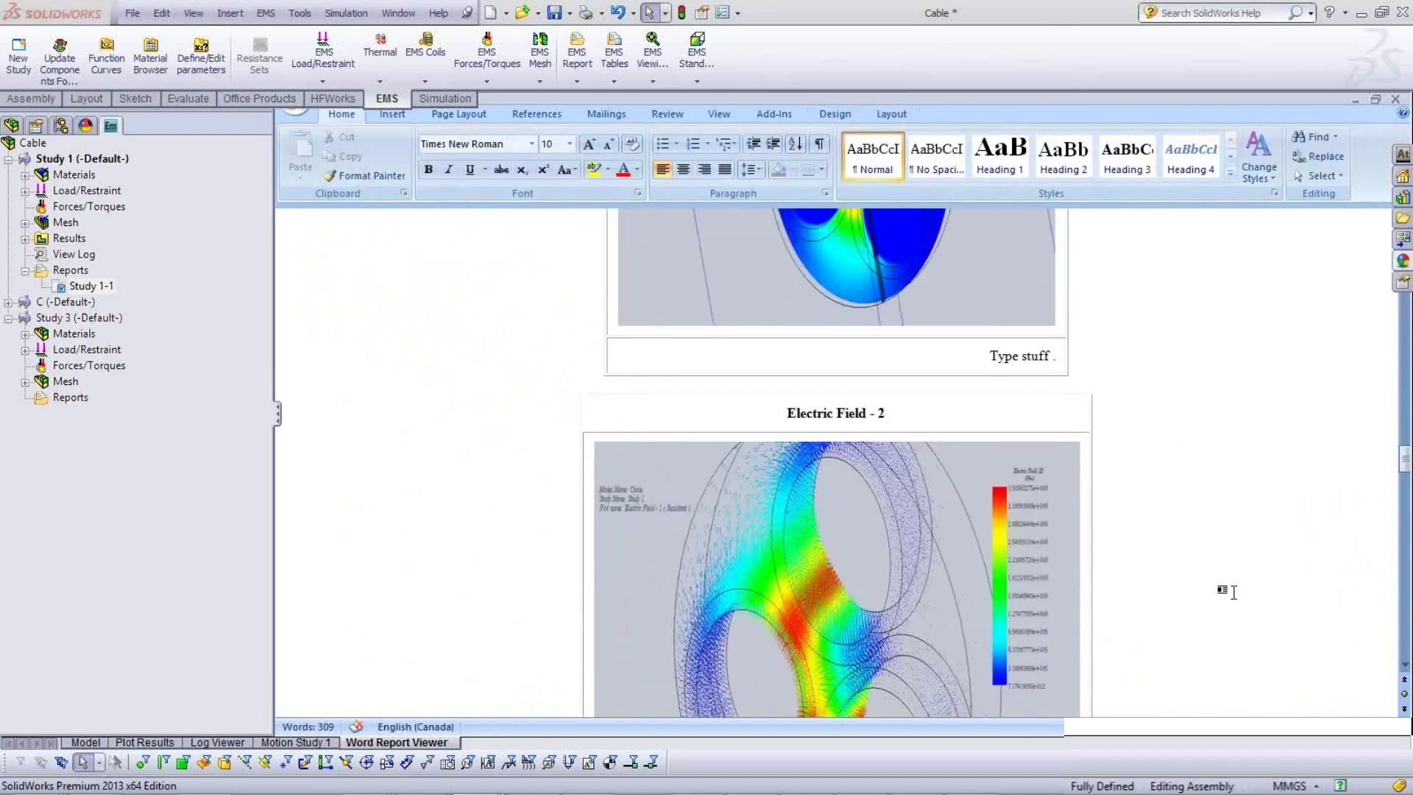
{"action": "scroll", "coordinate": [1234, 592], "scroll_direction": "down", "scroll_amount": 4}
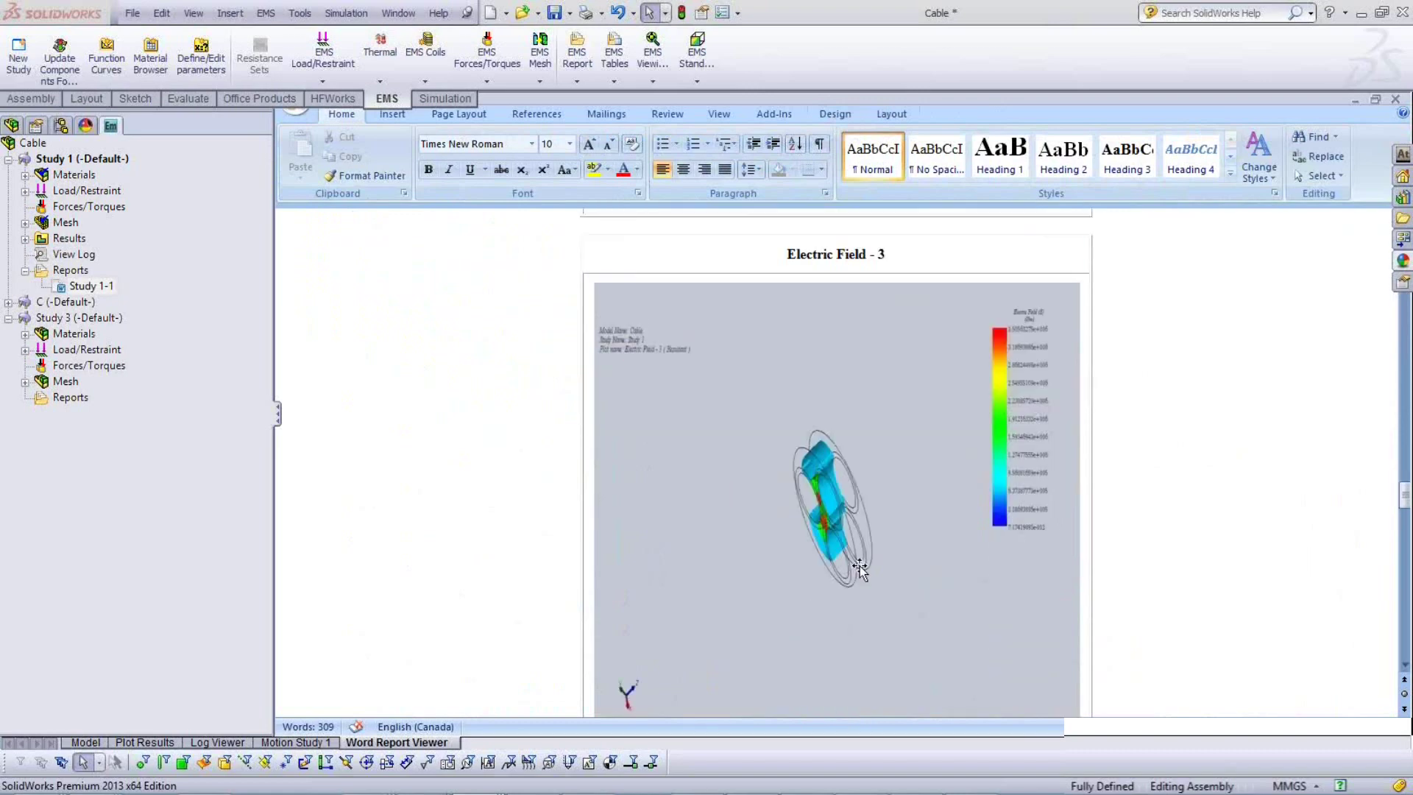
{"action": "scroll", "coordinate": [822, 528], "scroll_direction": "down", "scroll_amount": 10}
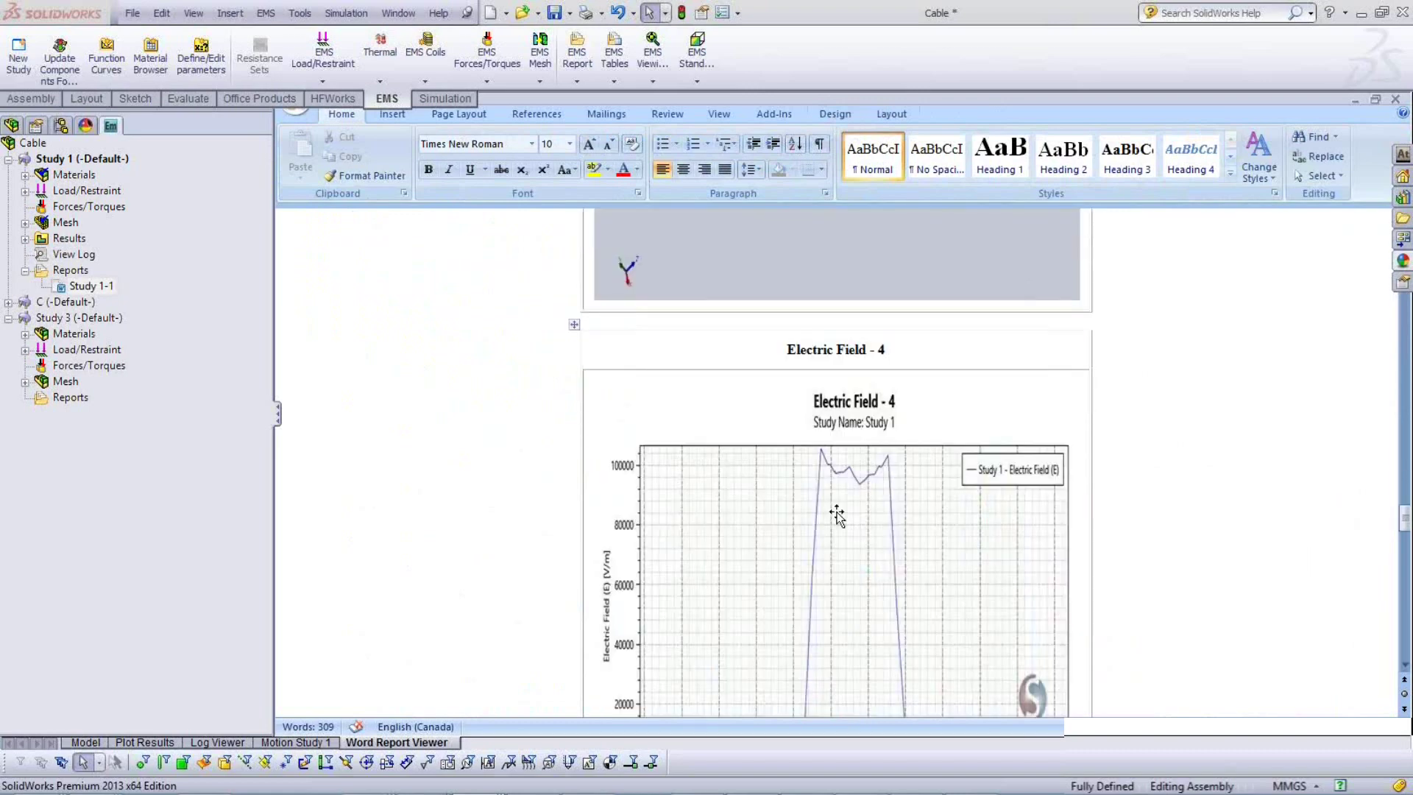
{"action": "scroll", "coordinate": [837, 515], "scroll_direction": "down", "scroll_amount": 5}
{"action": "scroll", "coordinate": [838, 511], "scroll_direction": "down", "scroll_amount": 10}
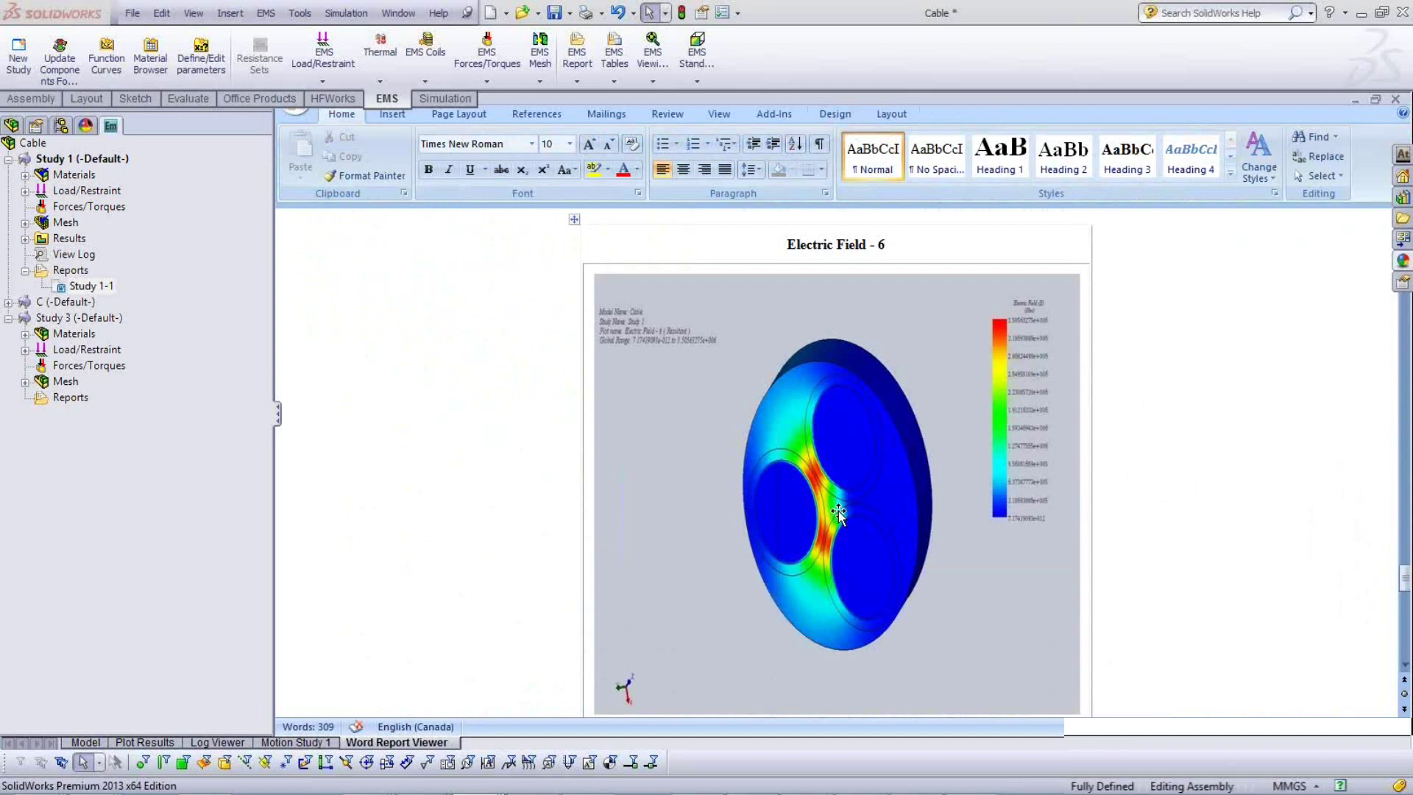
{"action": "scroll", "coordinate": [838, 511], "scroll_direction": "down", "scroll_amount": 11}
{"action": "scroll", "coordinate": [838, 515], "scroll_direction": "down", "scroll_amount": 6}
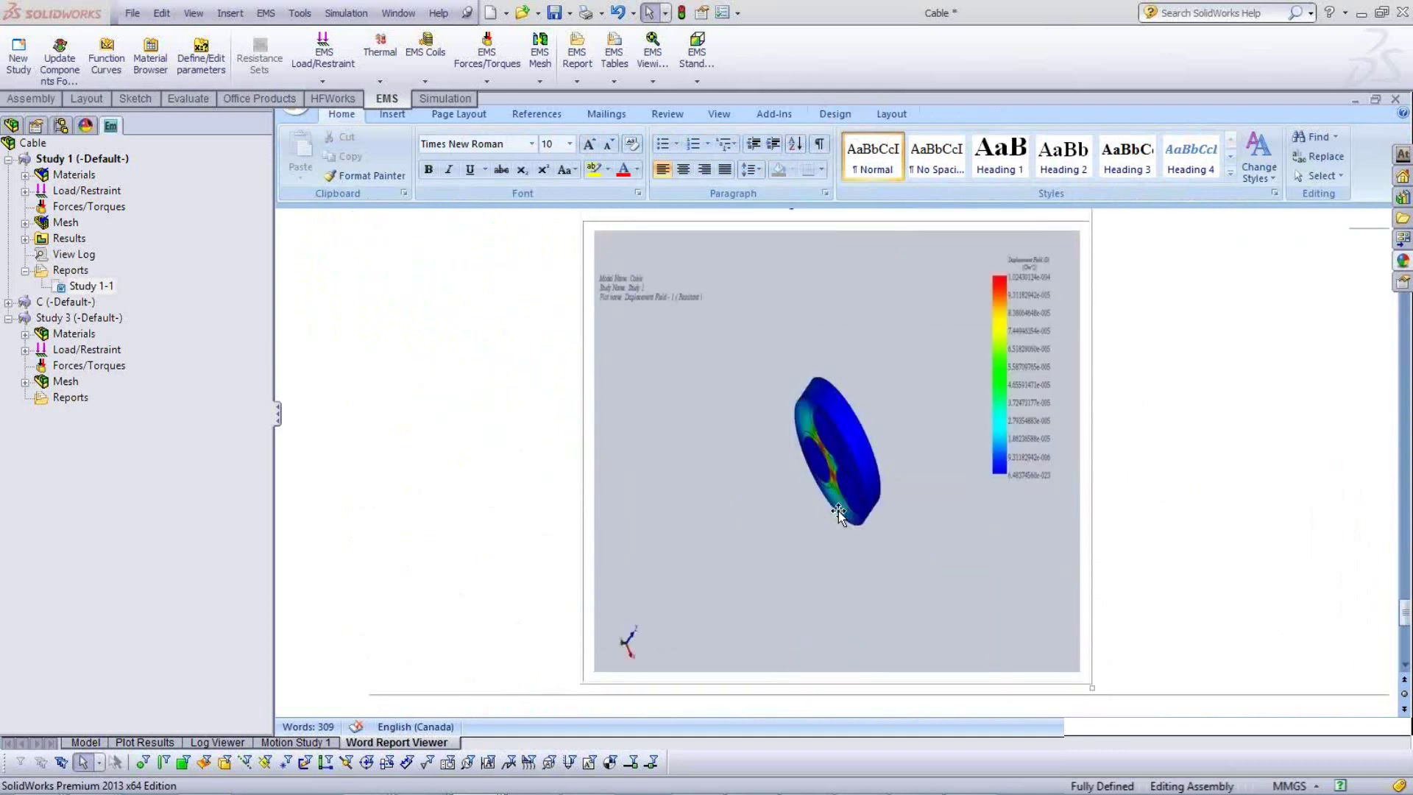
{"action": "scroll", "coordinate": [839, 513], "scroll_direction": "down", "scroll_amount": 11}
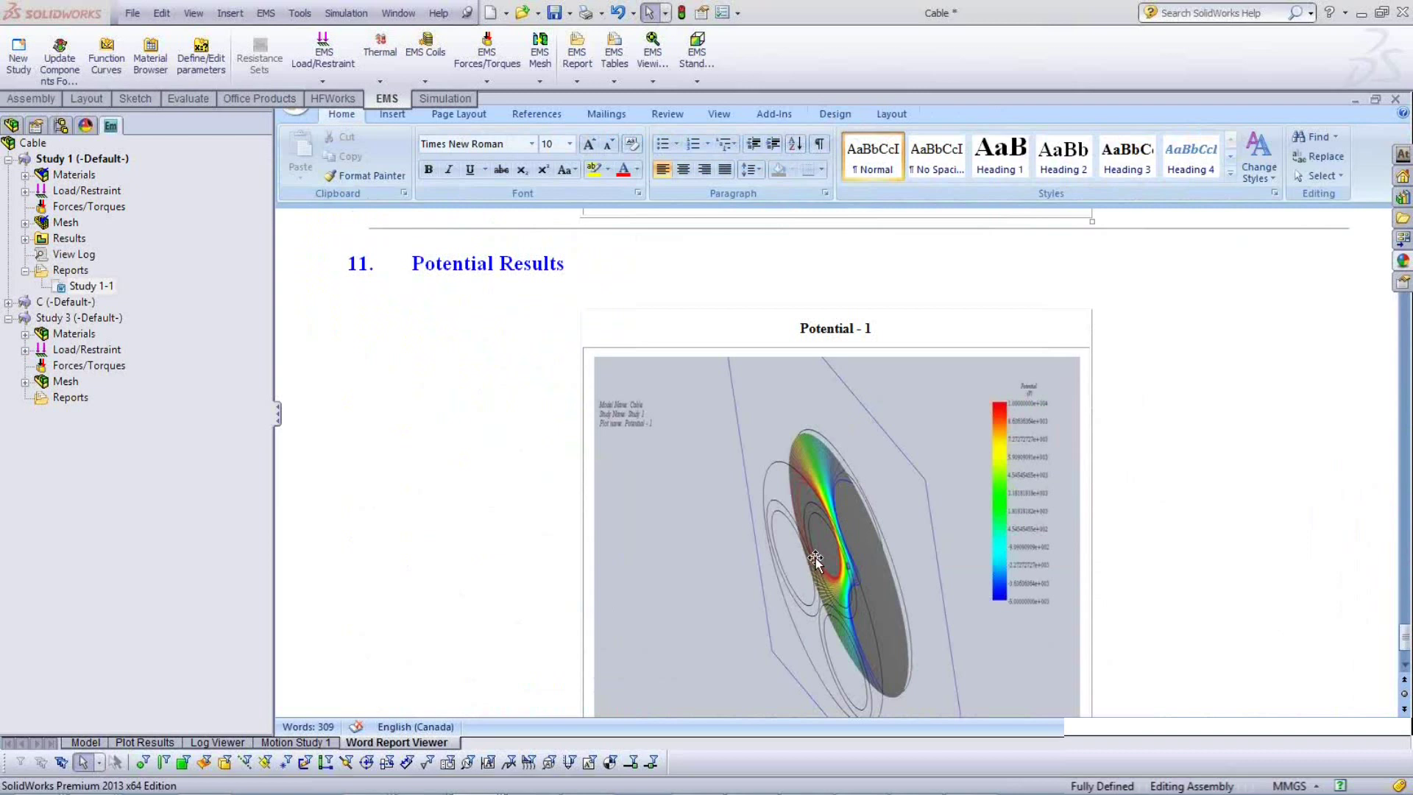
{"action": "scroll", "coordinate": [815, 558], "scroll_direction": "down", "scroll_amount": 3}
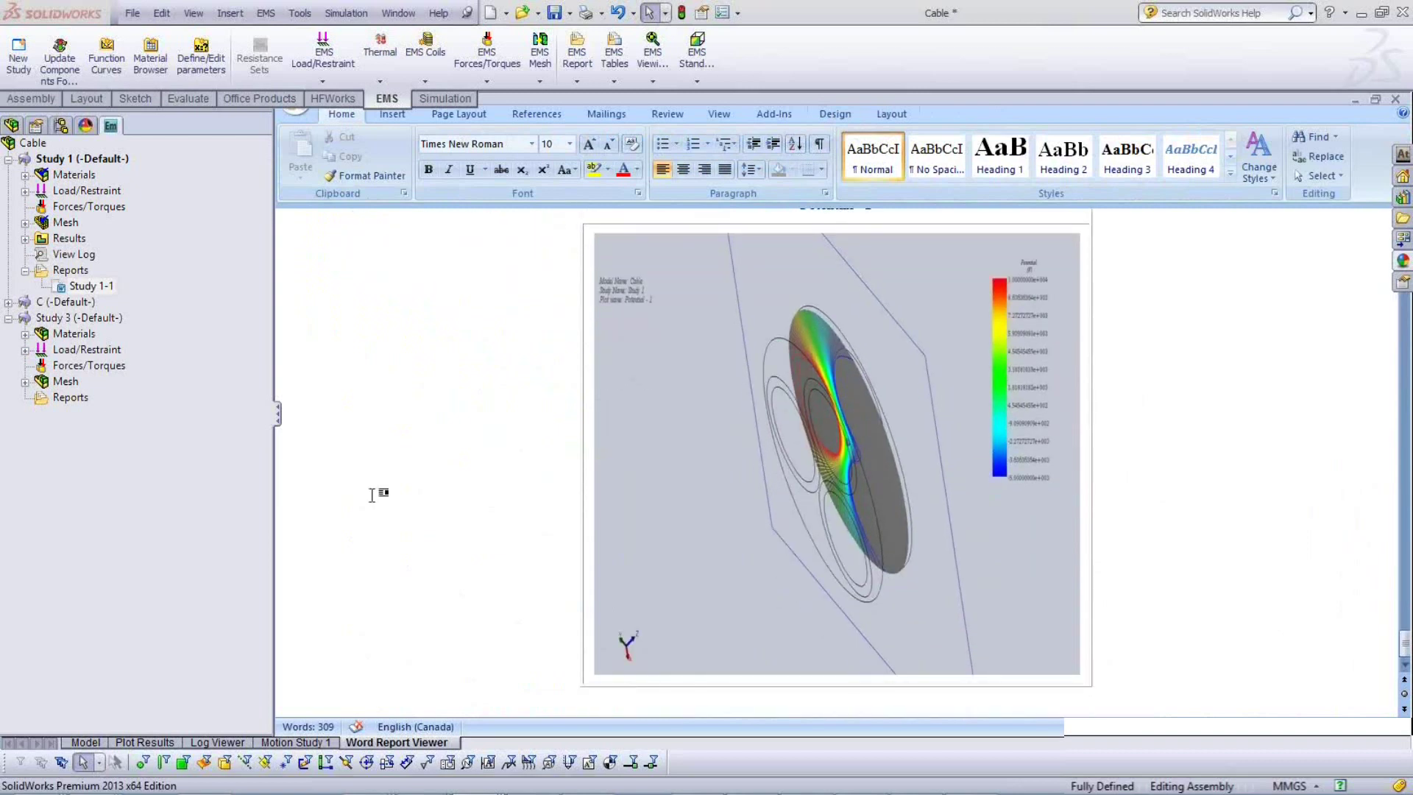
Check which commands Study 1's Reports folder offers, including Import Documents, without running one.
{"action": "left_click", "coordinate": [418, 507]}
{"action": "scroll", "coordinate": [354, 441], "scroll_direction": "up", "scroll_amount": 5}
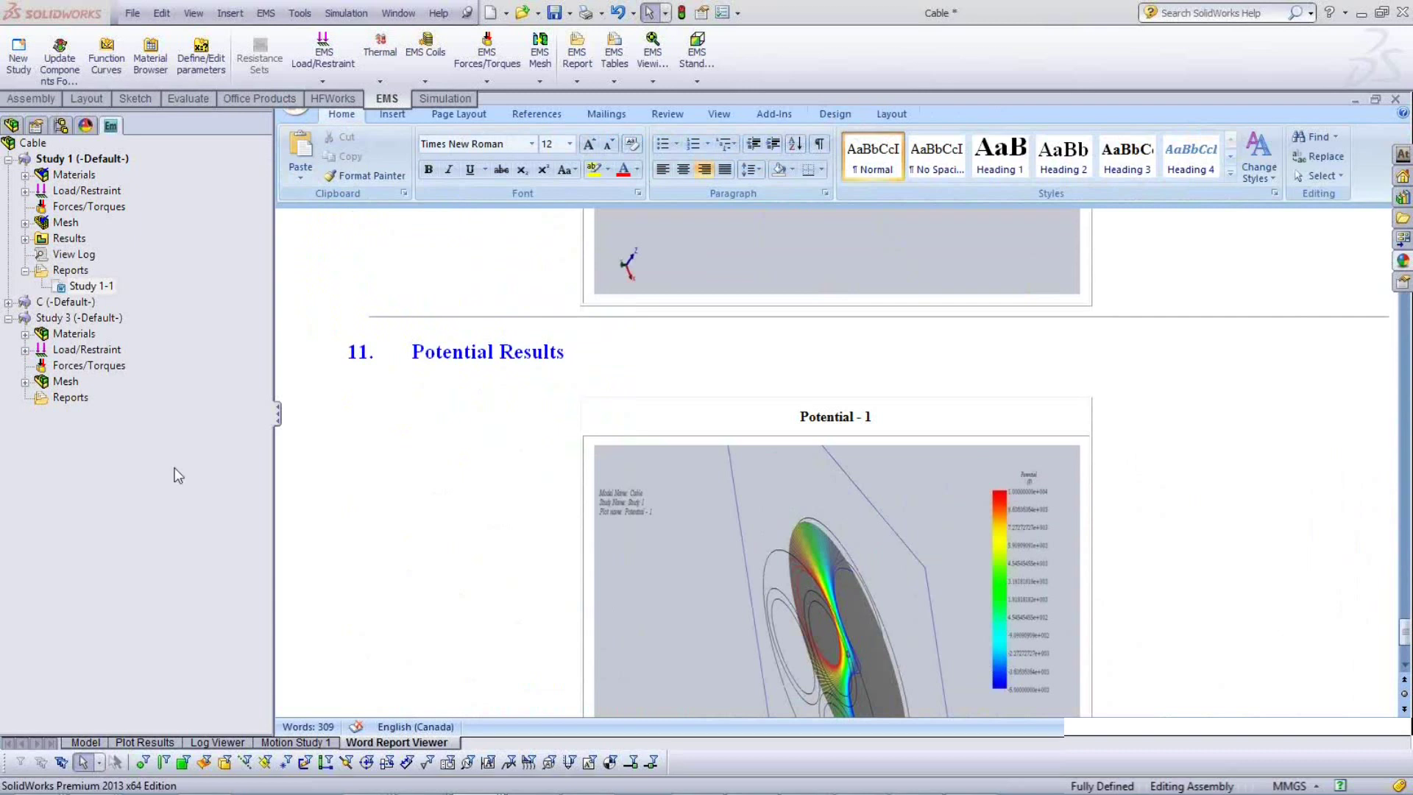
{"action": "right_click", "coordinate": [62, 270]}
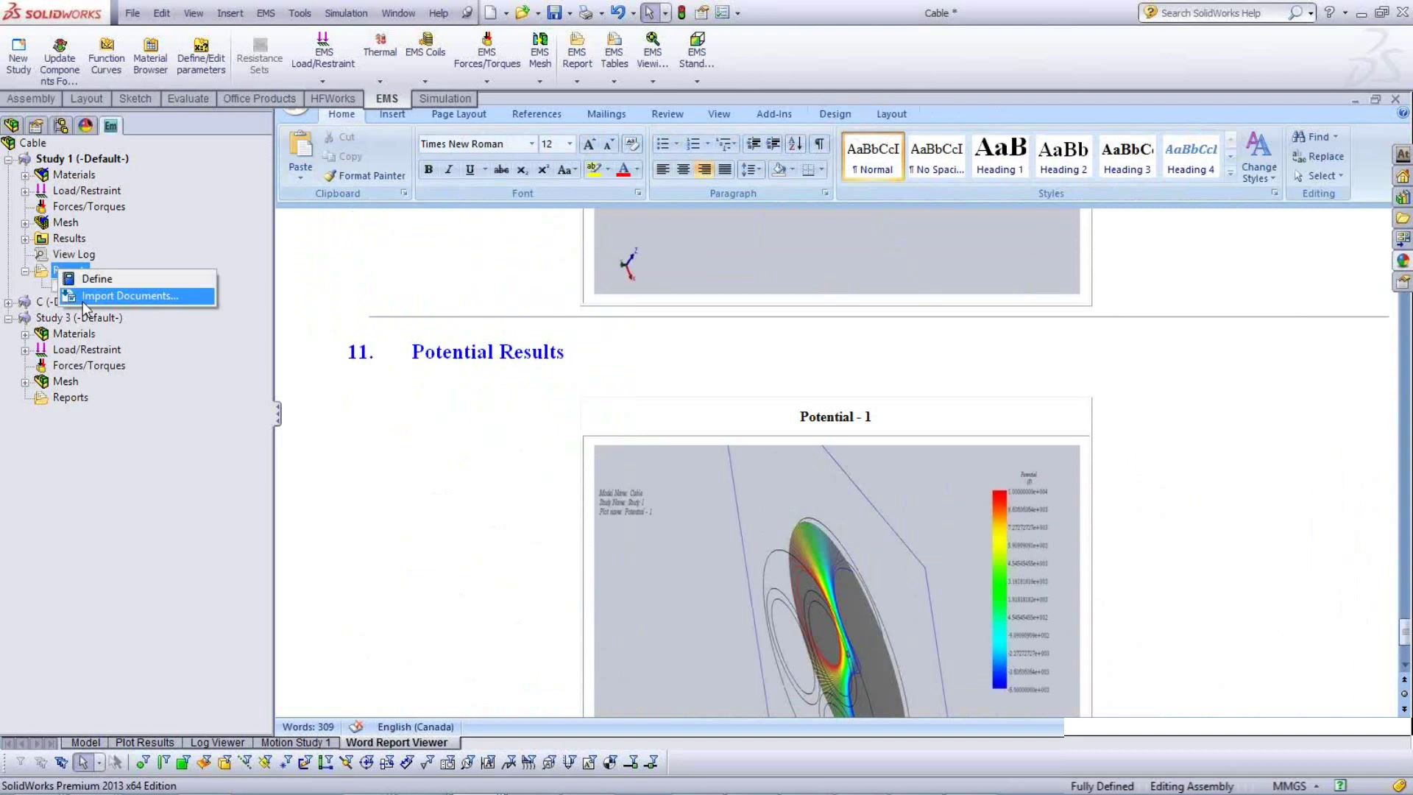
{"action": "left_click", "coordinate": [315, 437]}
Add an empty row beneath the Potential - 1 picture at the end of the report.
{"action": "scroll", "coordinate": [1356, 618], "scroll_direction": "up", "scroll_amount": 3}
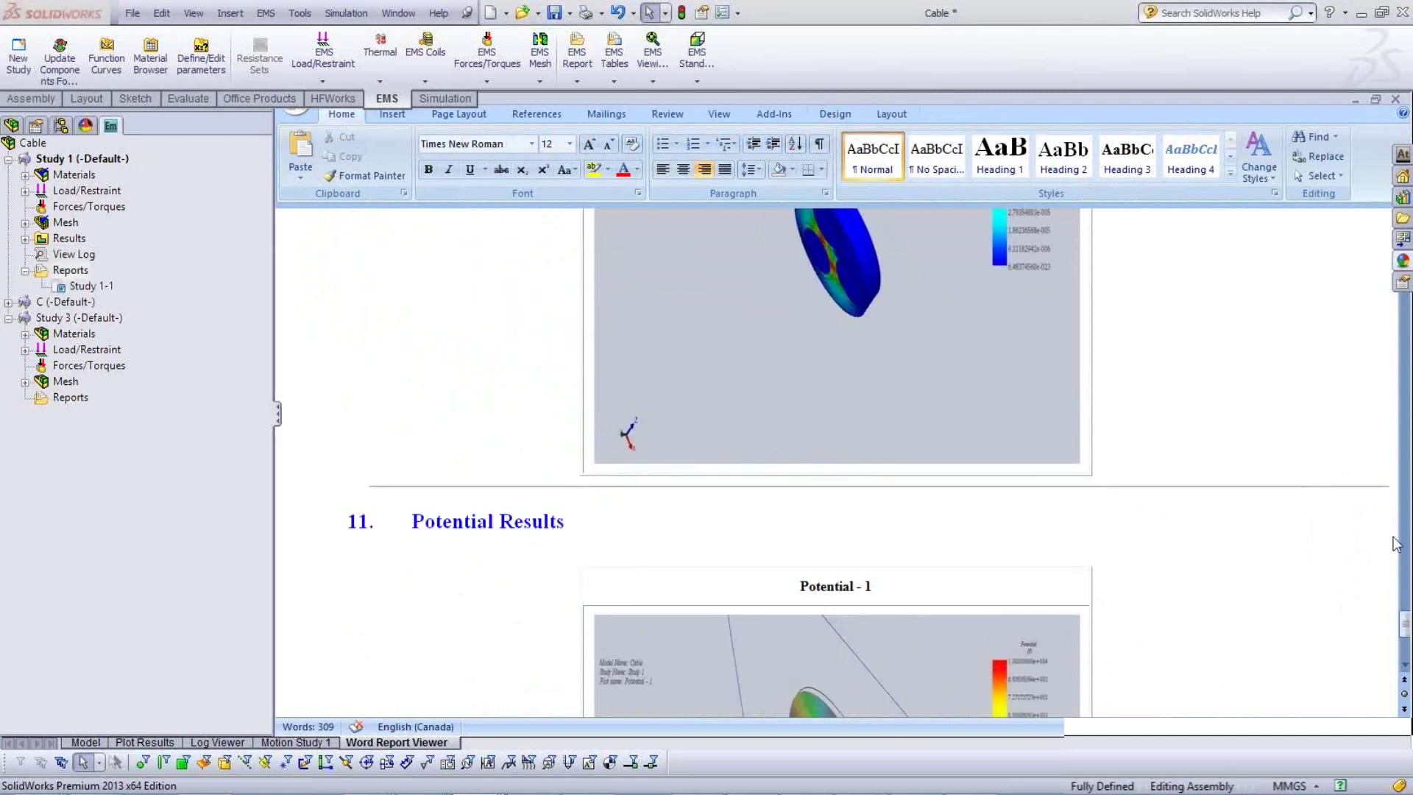
{"action": "scroll", "coordinate": [1383, 625], "scroll_direction": "up", "scroll_amount": 6}
{"action": "scroll", "coordinate": [1154, 609], "scroll_direction": "down", "scroll_amount": 10}
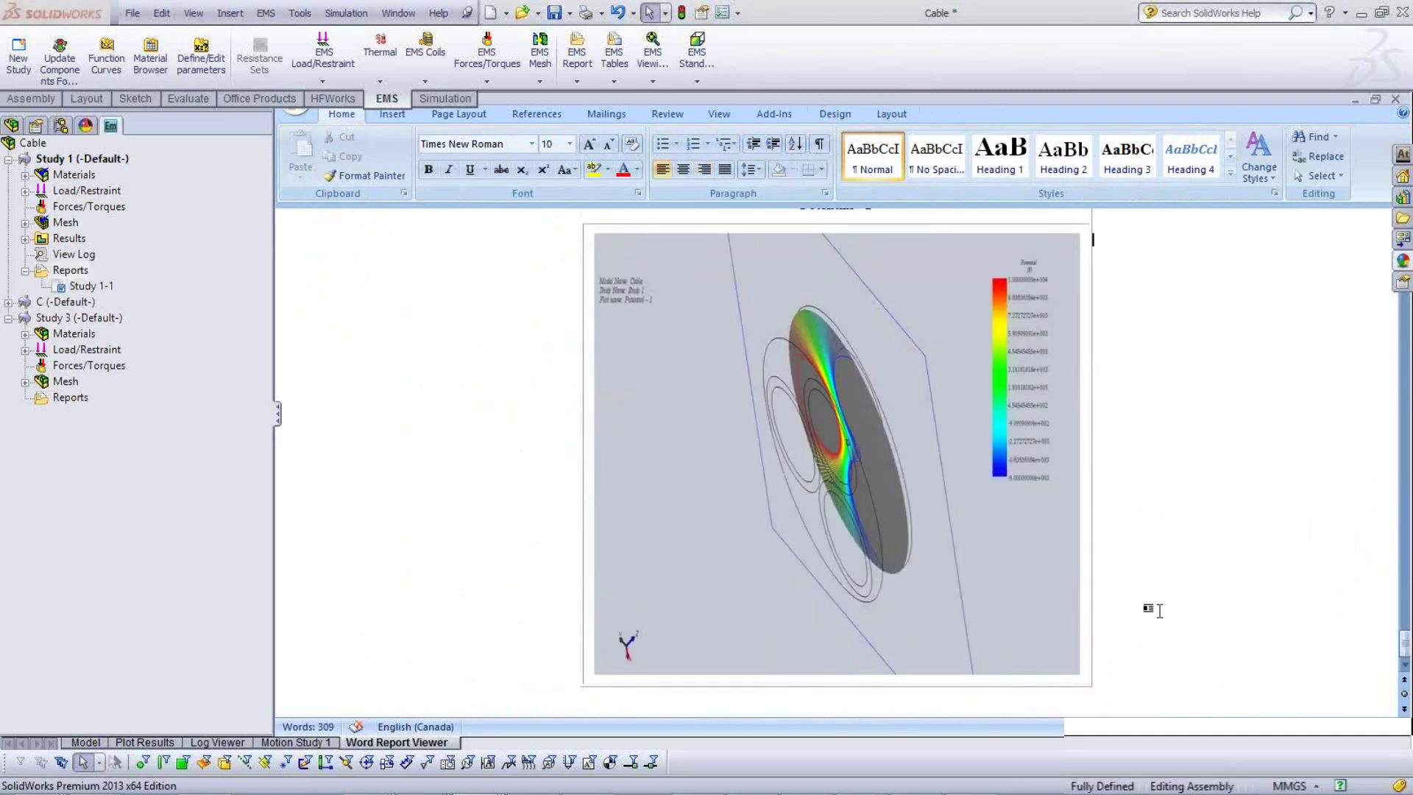
{"action": "scroll", "coordinate": [488, 461], "scroll_direction": "down", "scroll_amount": 2}
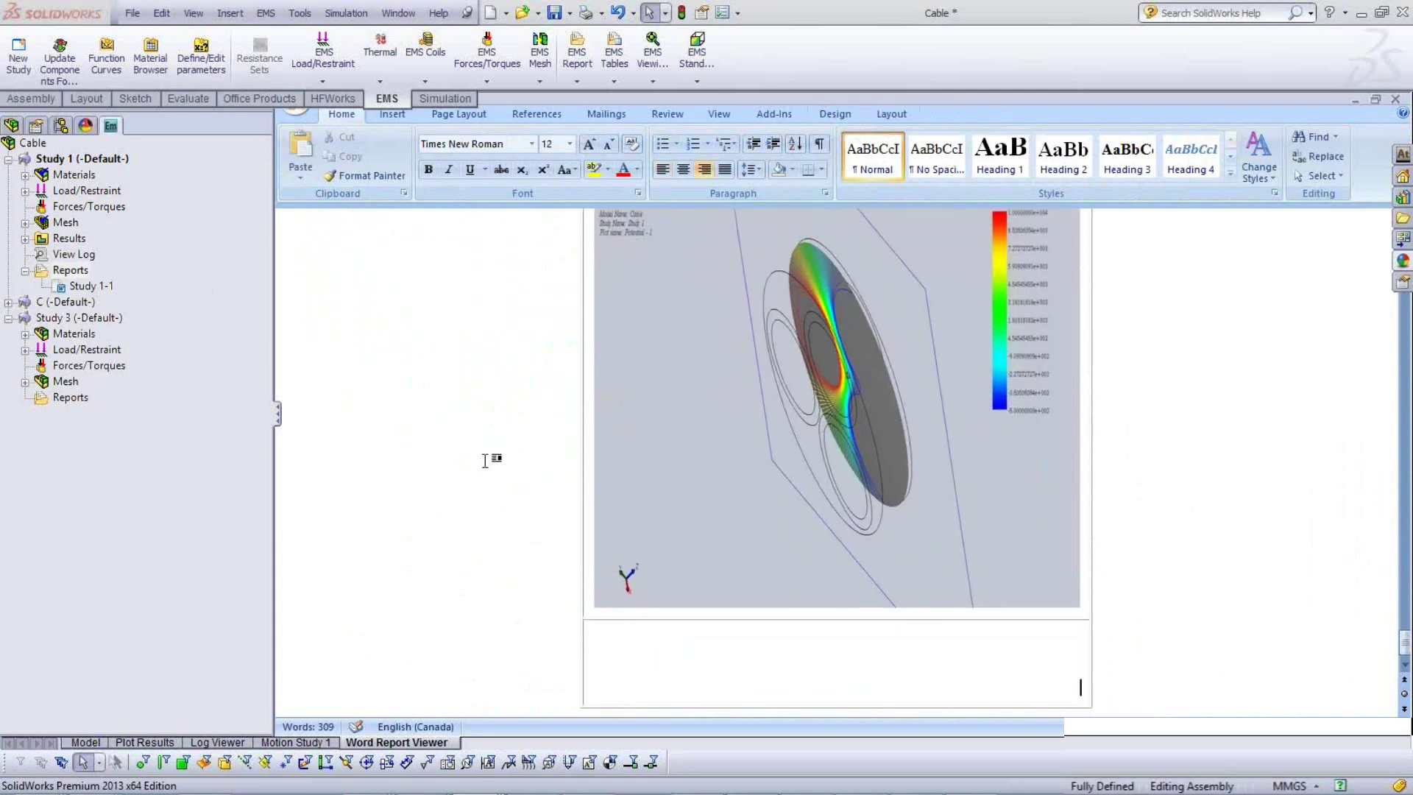
Insert Study 1's Electric Field - 3 plot into the Study 1-1 report, in the empty row beneath the Potential - 1 picture.
{"action": "left_click", "coordinate": [26, 239]}
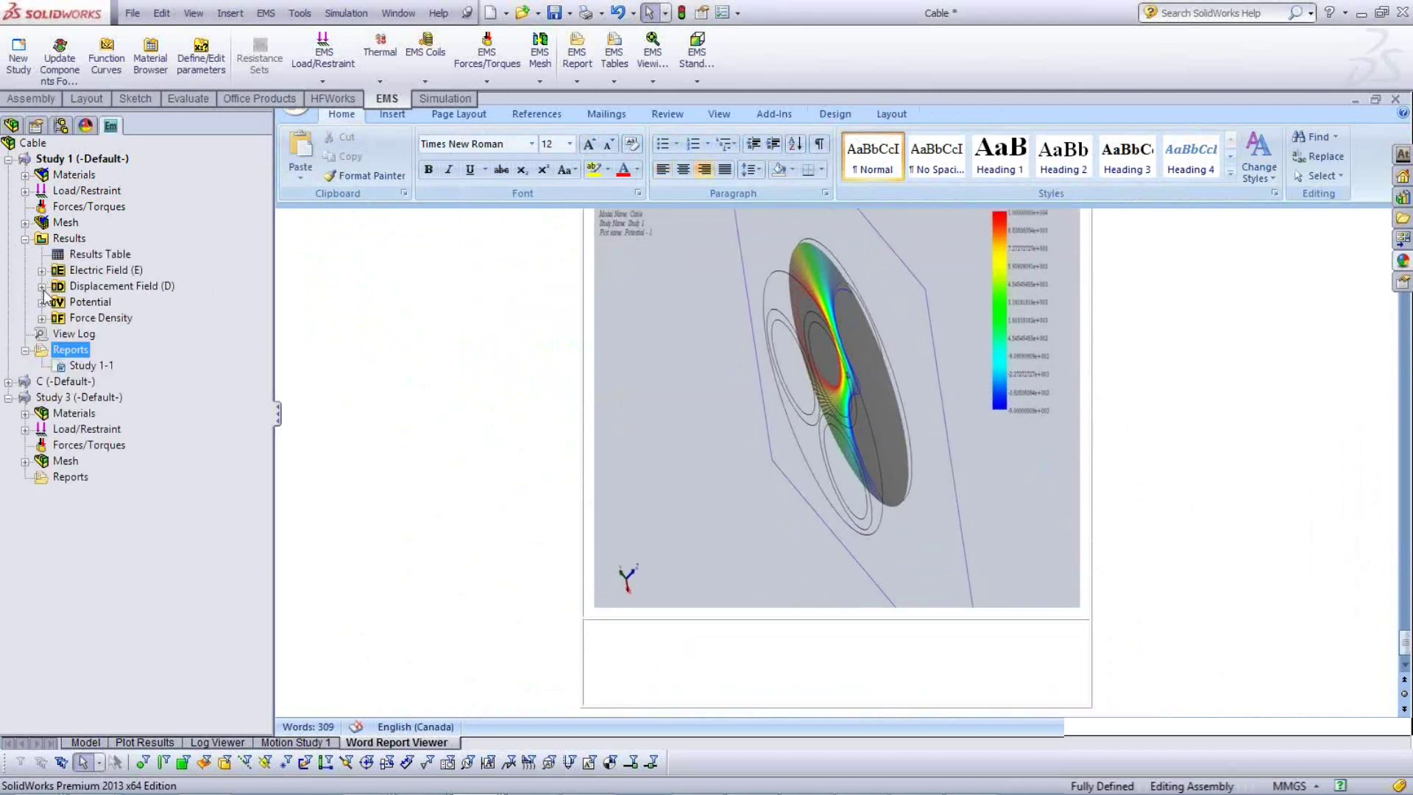
{"action": "left_click", "coordinate": [42, 301]}
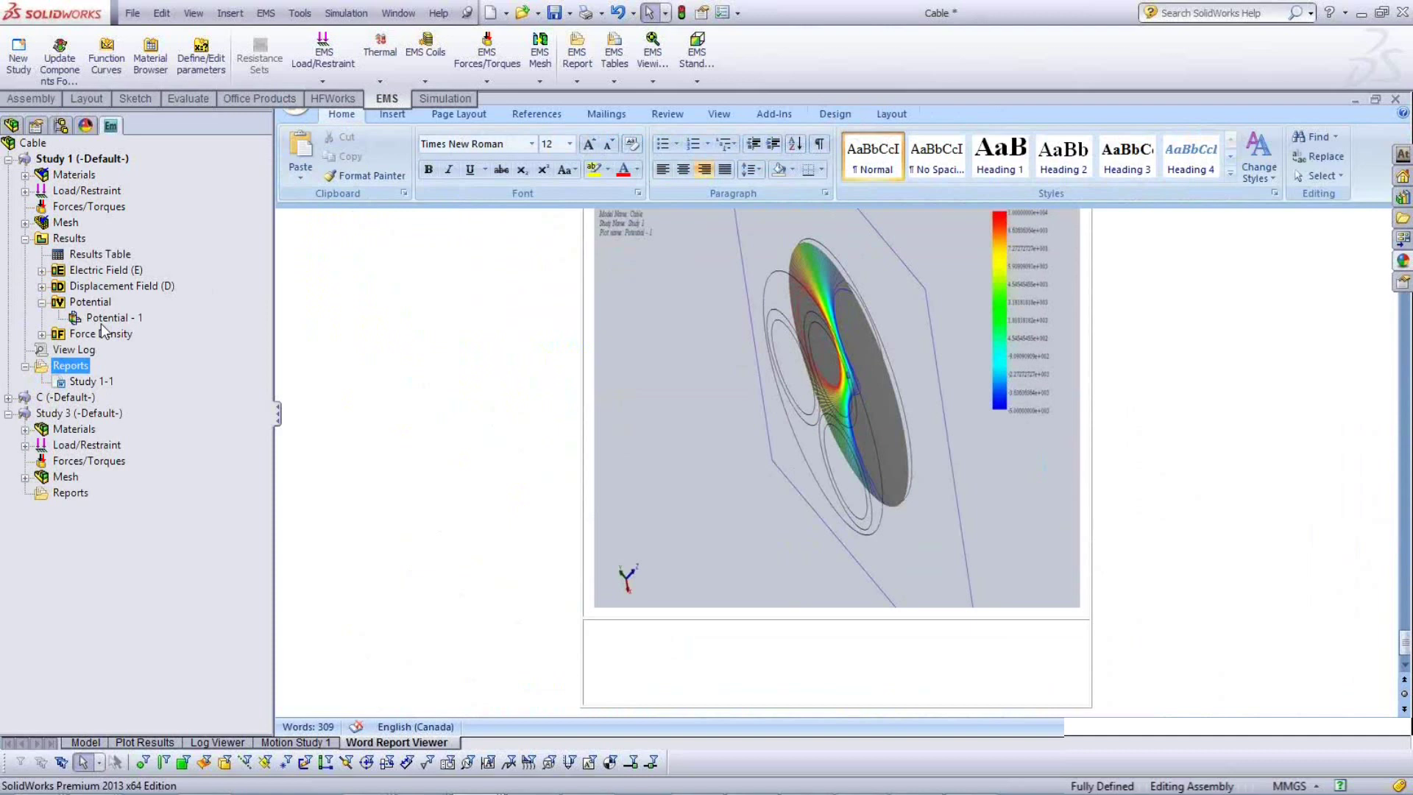
{"action": "left_click", "coordinate": [42, 270]}
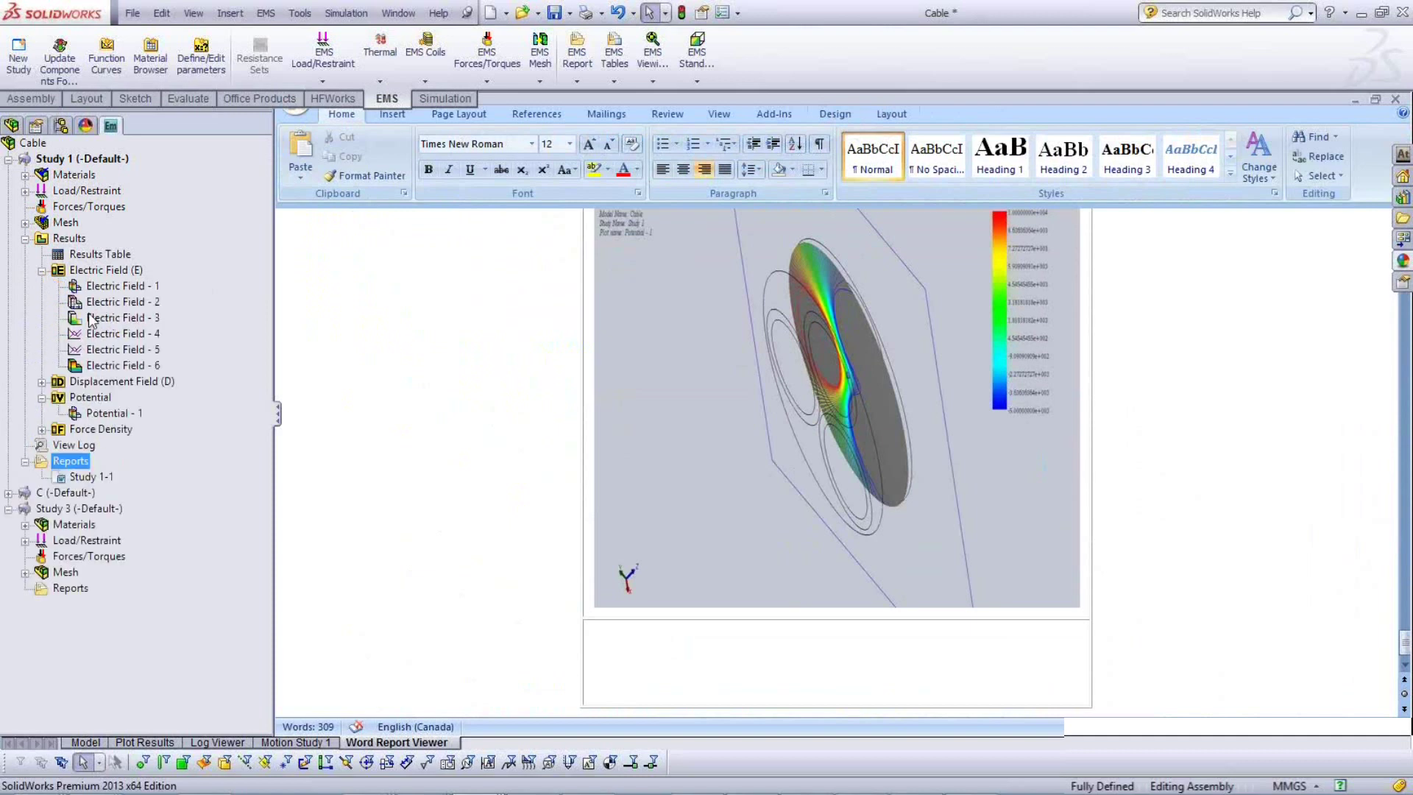
{"action": "left_click", "coordinate": [88, 318]}
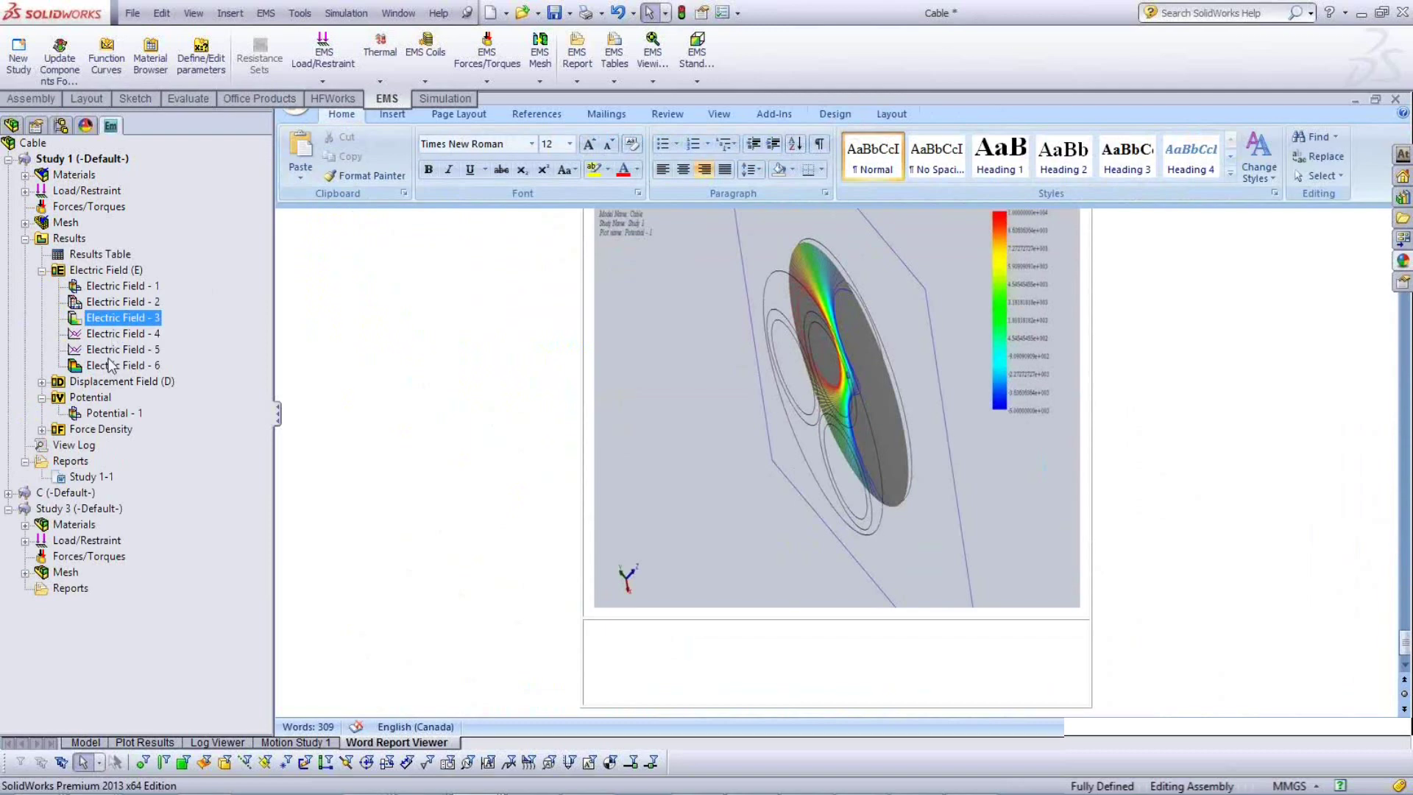
{"action": "left_click", "coordinate": [94, 477]}
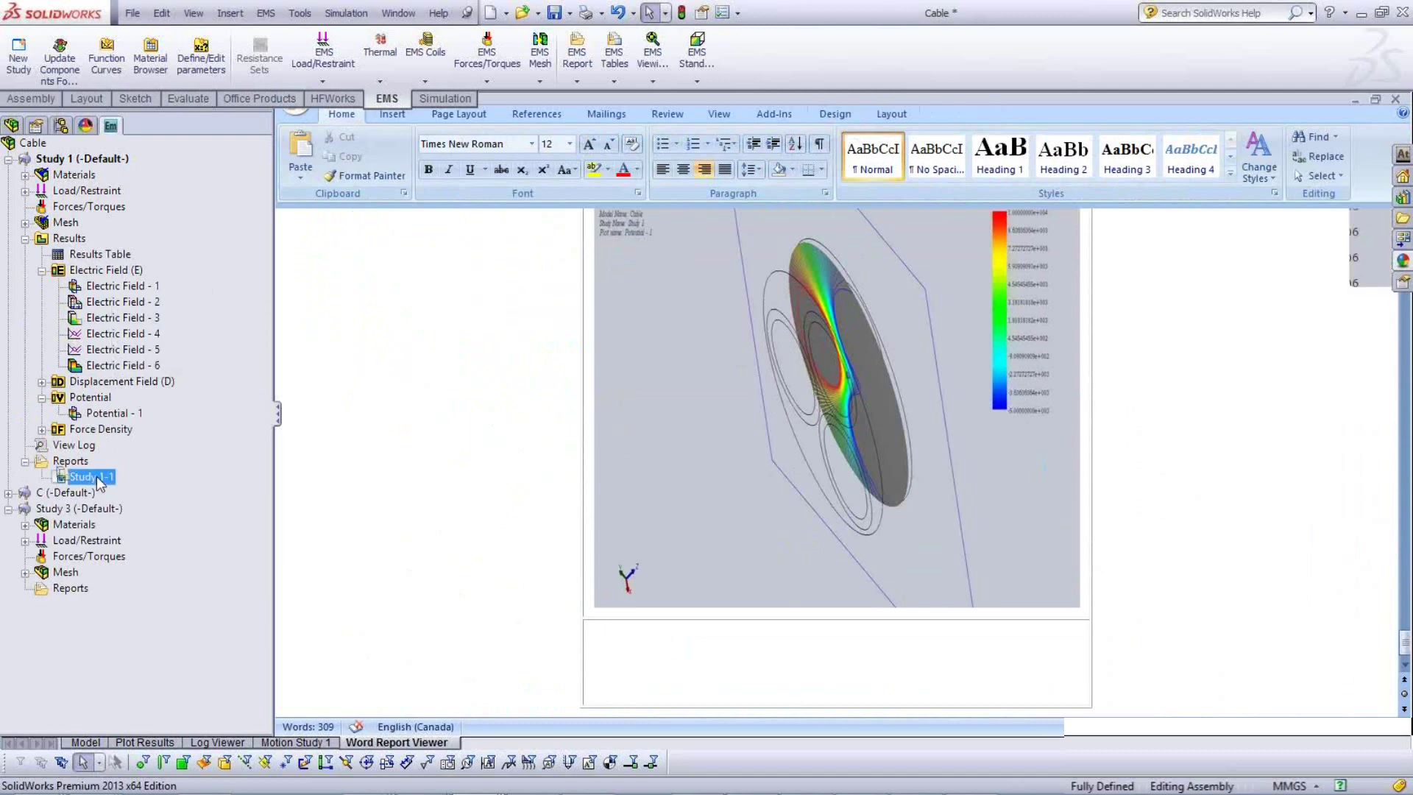
Shrink the inserted Electric Field - 3 picture so it fits within the page width of the report table.
{"action": "scroll", "coordinate": [663, 577], "scroll_direction": "up", "scroll_amount": 5}
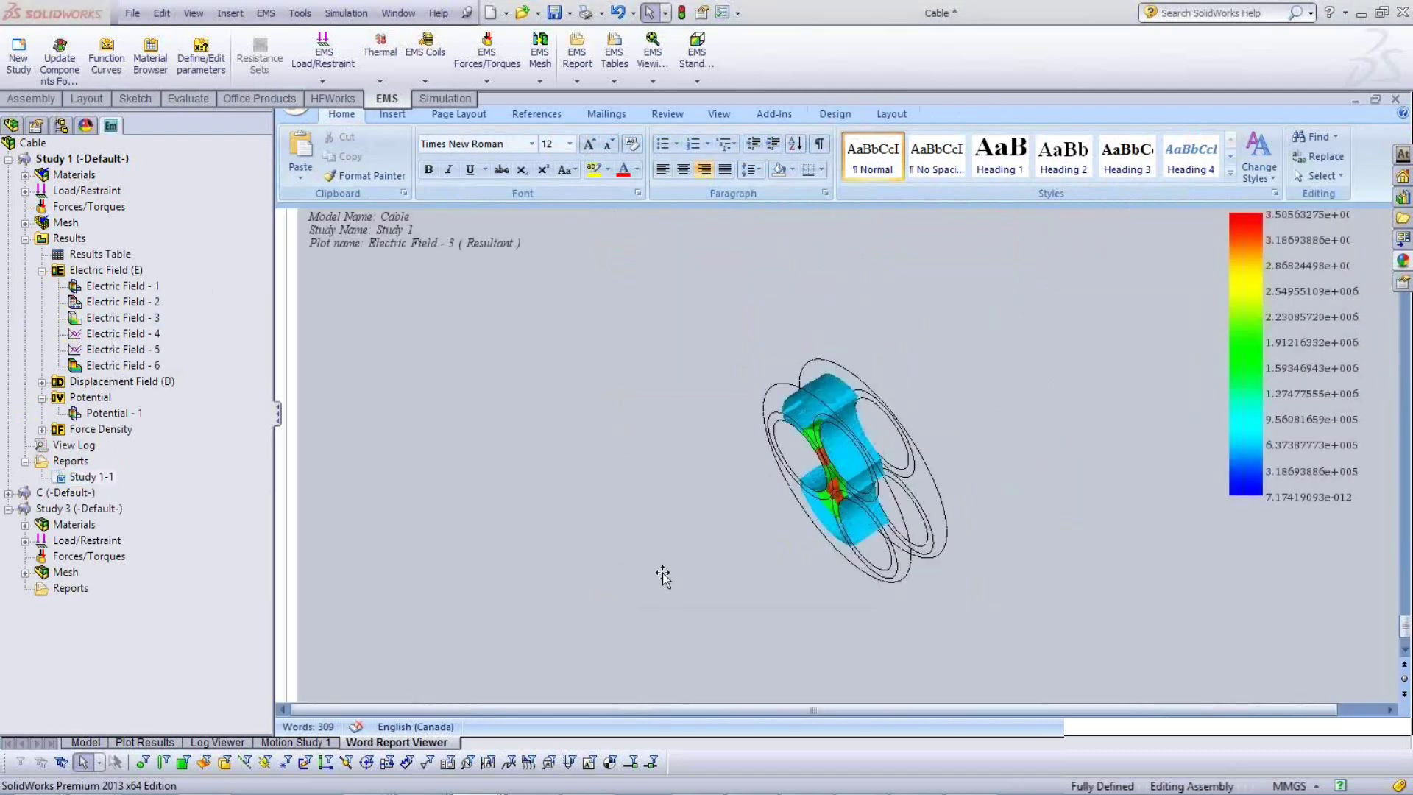
{"action": "scroll", "coordinate": [663, 578], "scroll_direction": "up", "scroll_amount": 2}
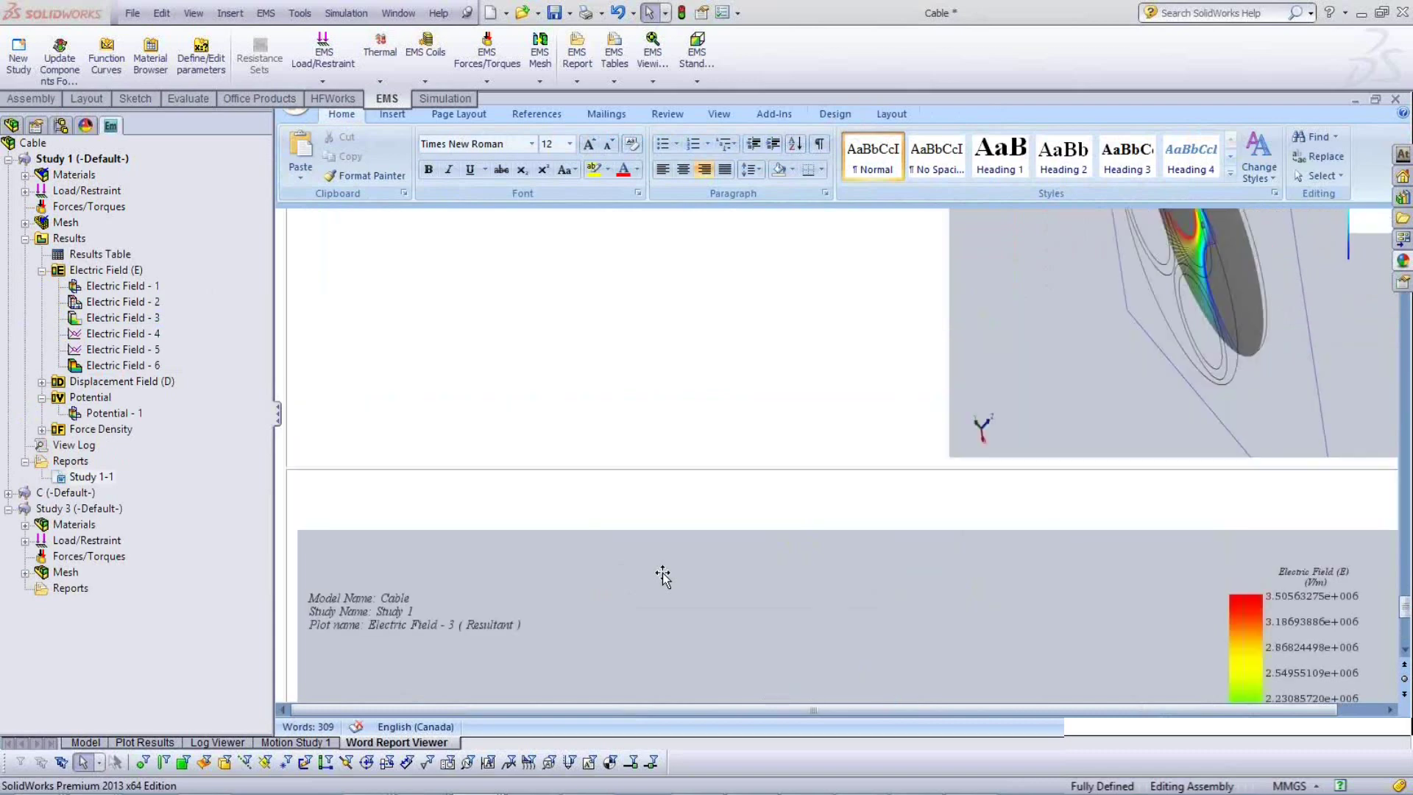
{"action": "scroll", "coordinate": [517, 554], "scroll_direction": "down", "scroll_amount": 6}
{"action": "left_click", "coordinate": [273, 663]}
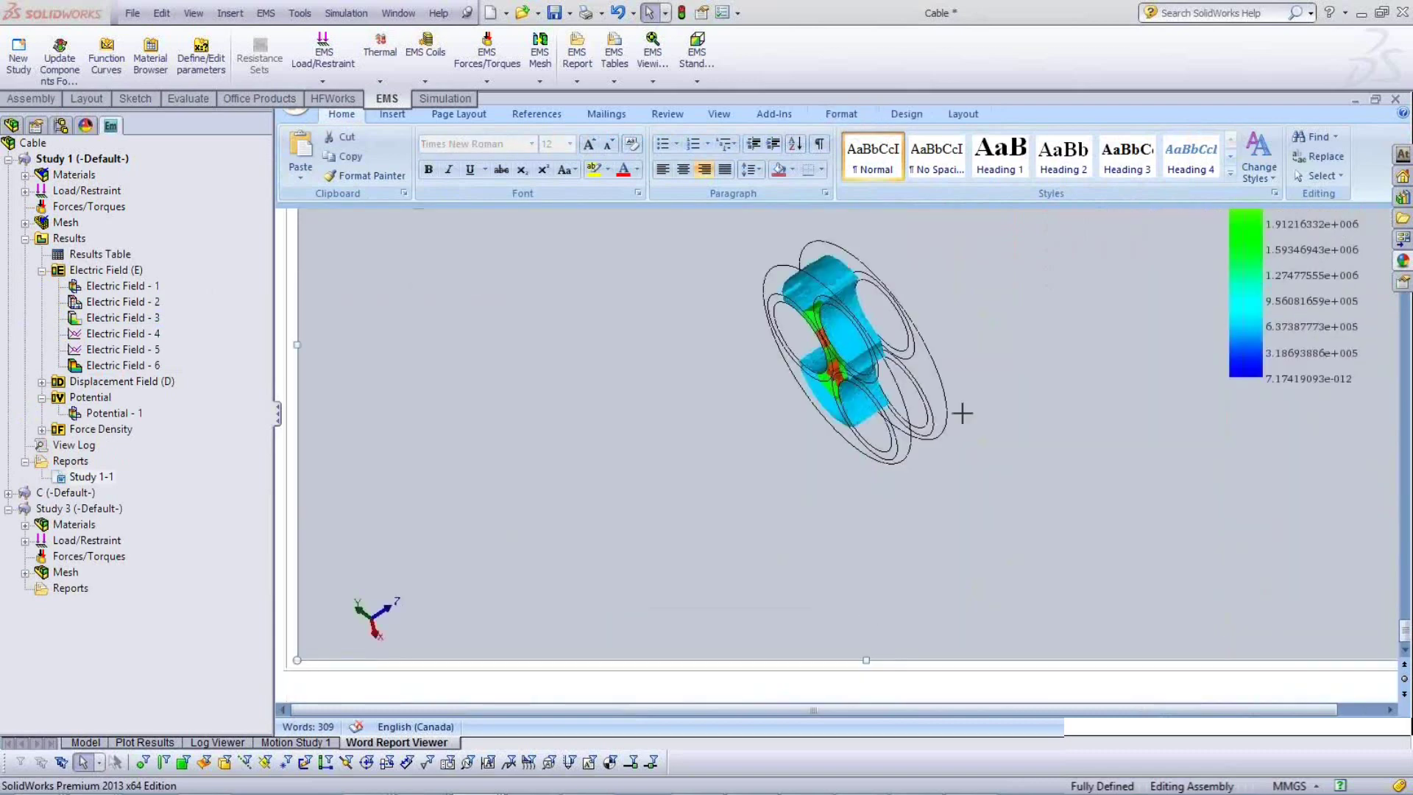
{"action": "left_click_drag", "start_coordinate": [962, 412], "coordinate": [1192, 489]}
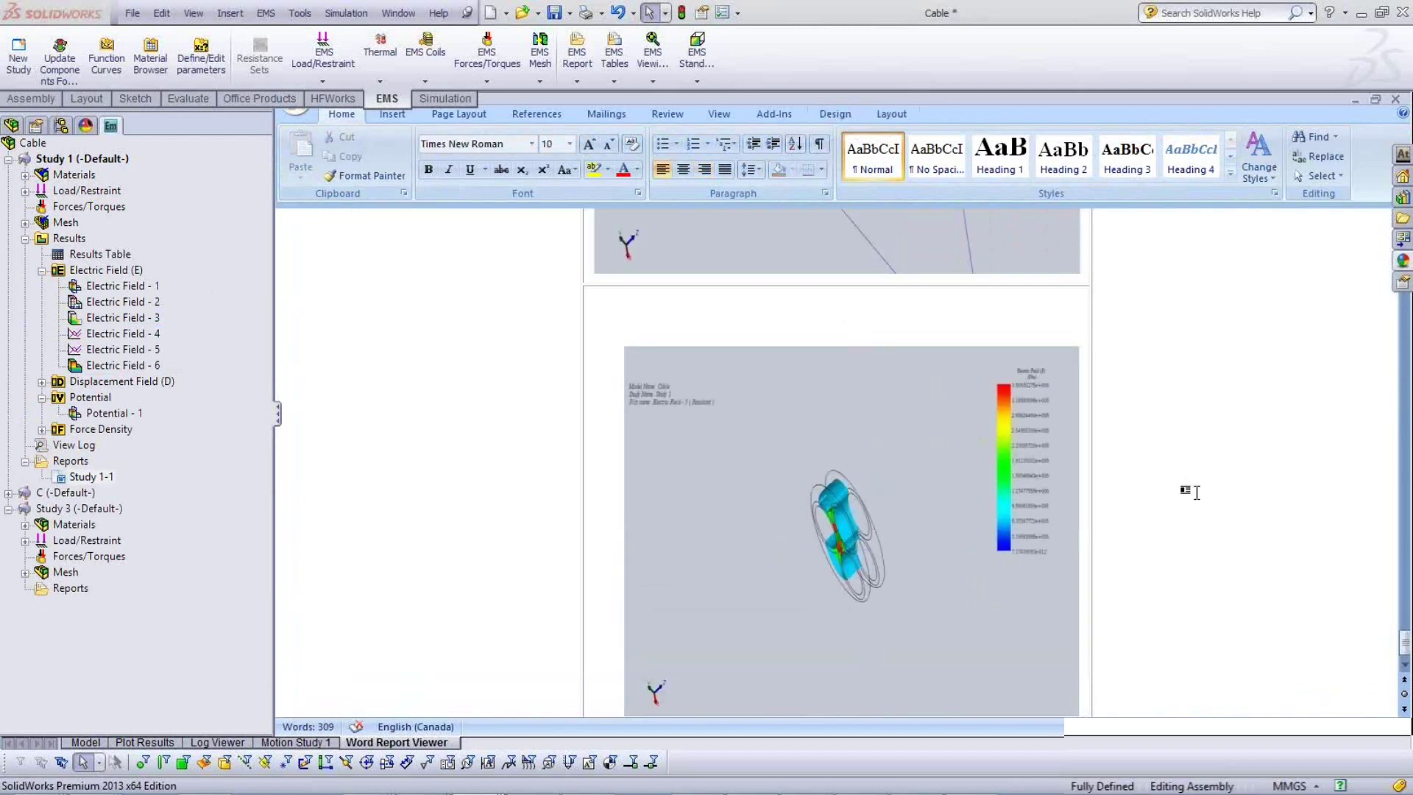
{"action": "scroll", "coordinate": [1196, 493], "scroll_direction": "down", "scroll_amount": 1}
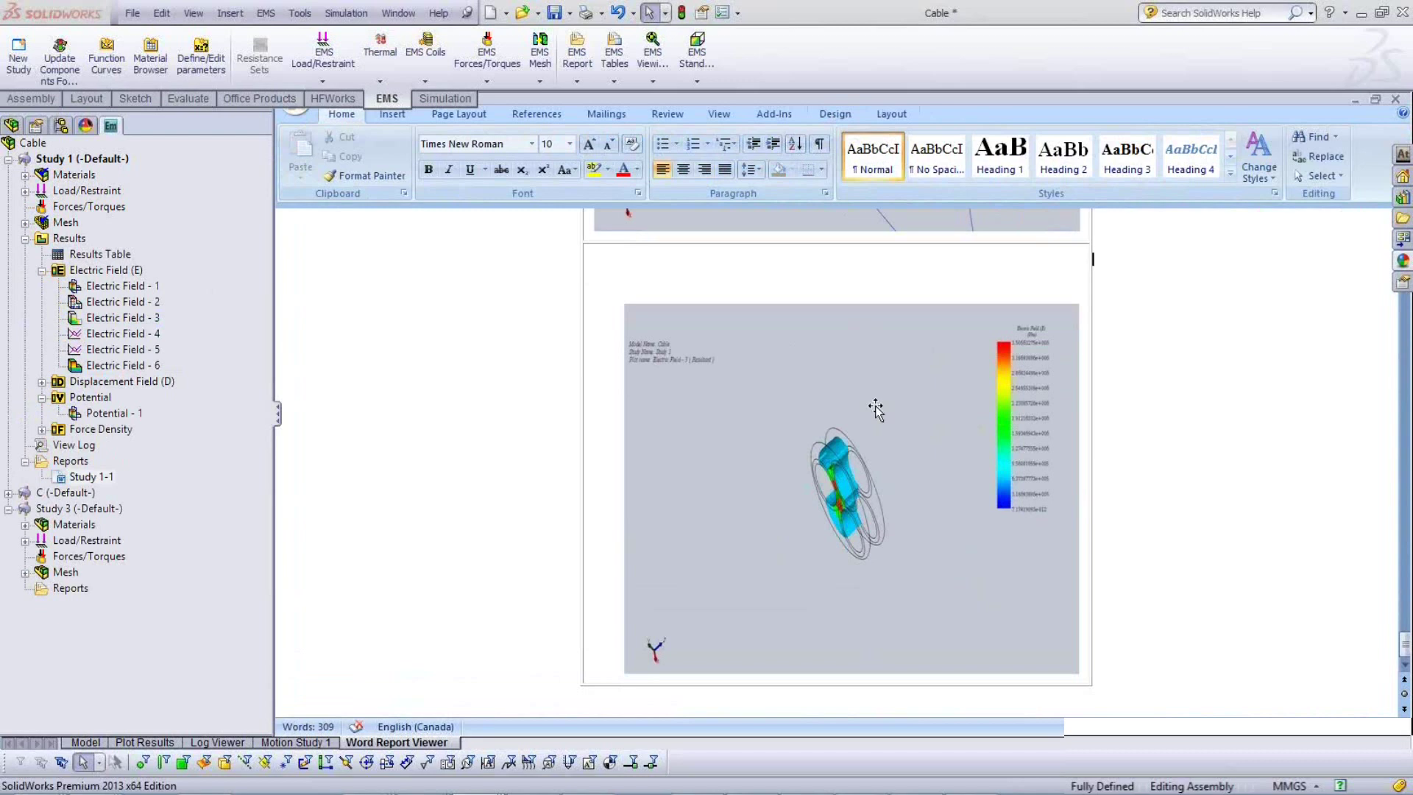
Duplicate Study 1 in the Cable model under the name Copy of Study 1.
{"action": "left_click", "coordinate": [9, 160]}
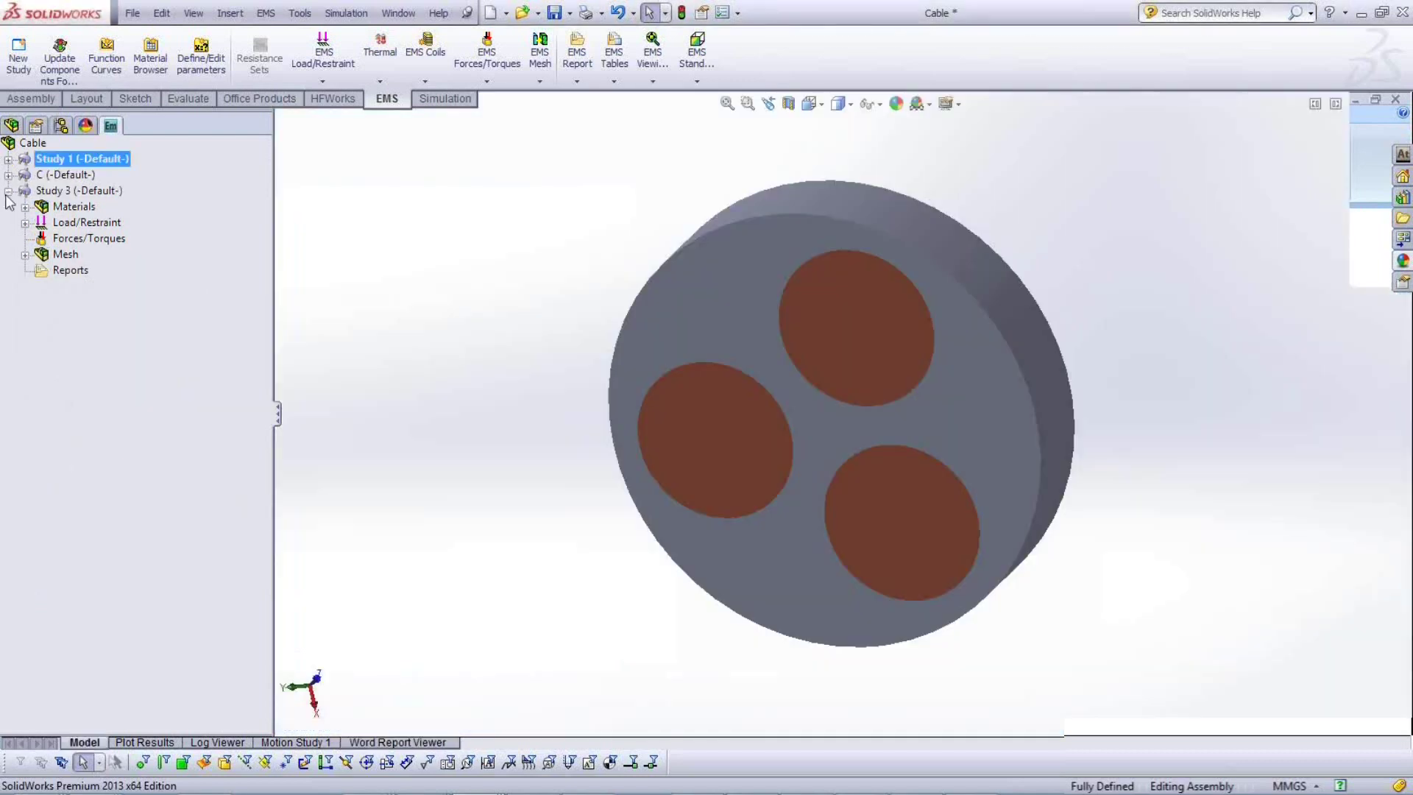
{"action": "left_click", "coordinate": [8, 191]}
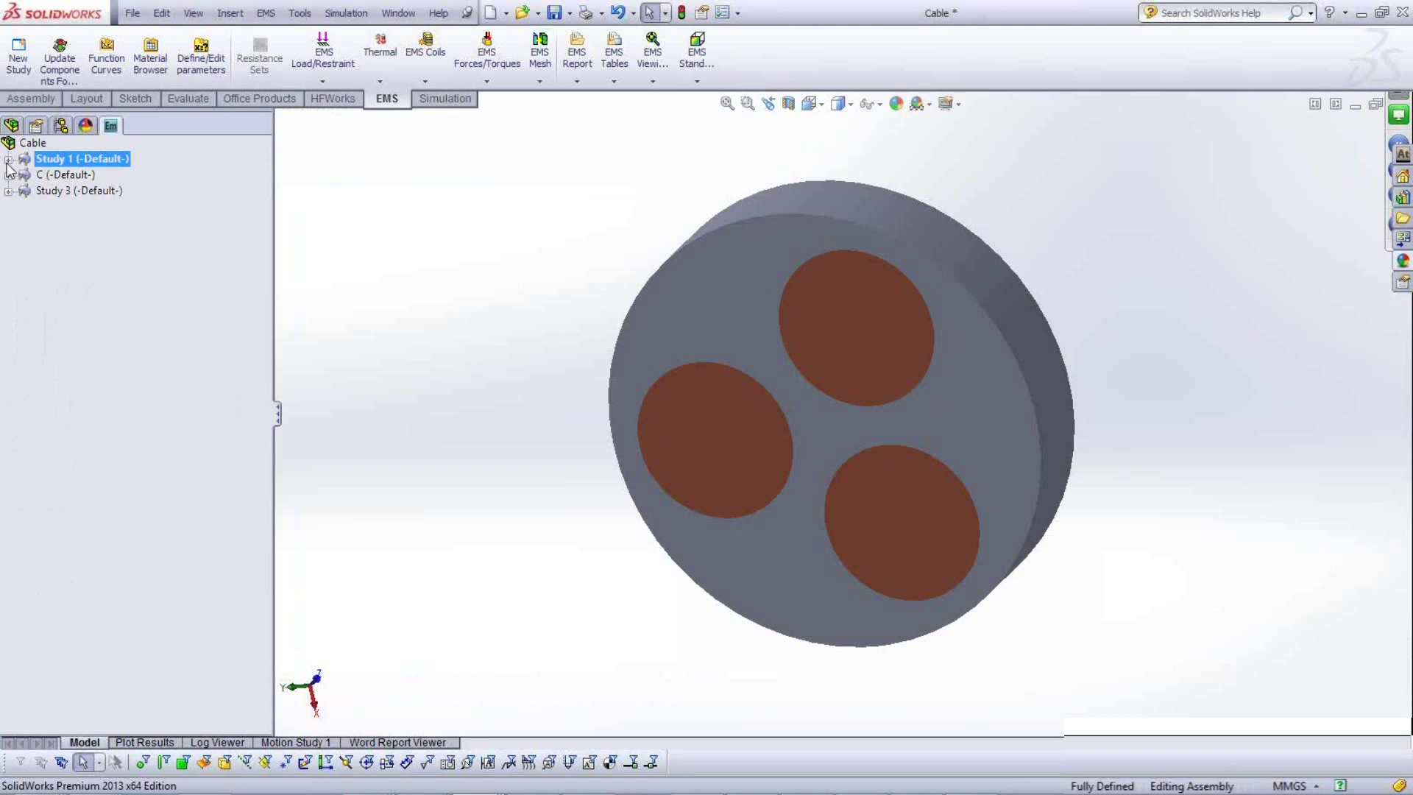
{"action": "left_click", "coordinate": [7, 161]}
{"action": "left_click", "coordinate": [7, 159]}
{"action": "left_click", "coordinate": [42, 141]}
{"action": "left_click_drag", "start_coordinate": [43, 142], "coordinate": [43, 141]}
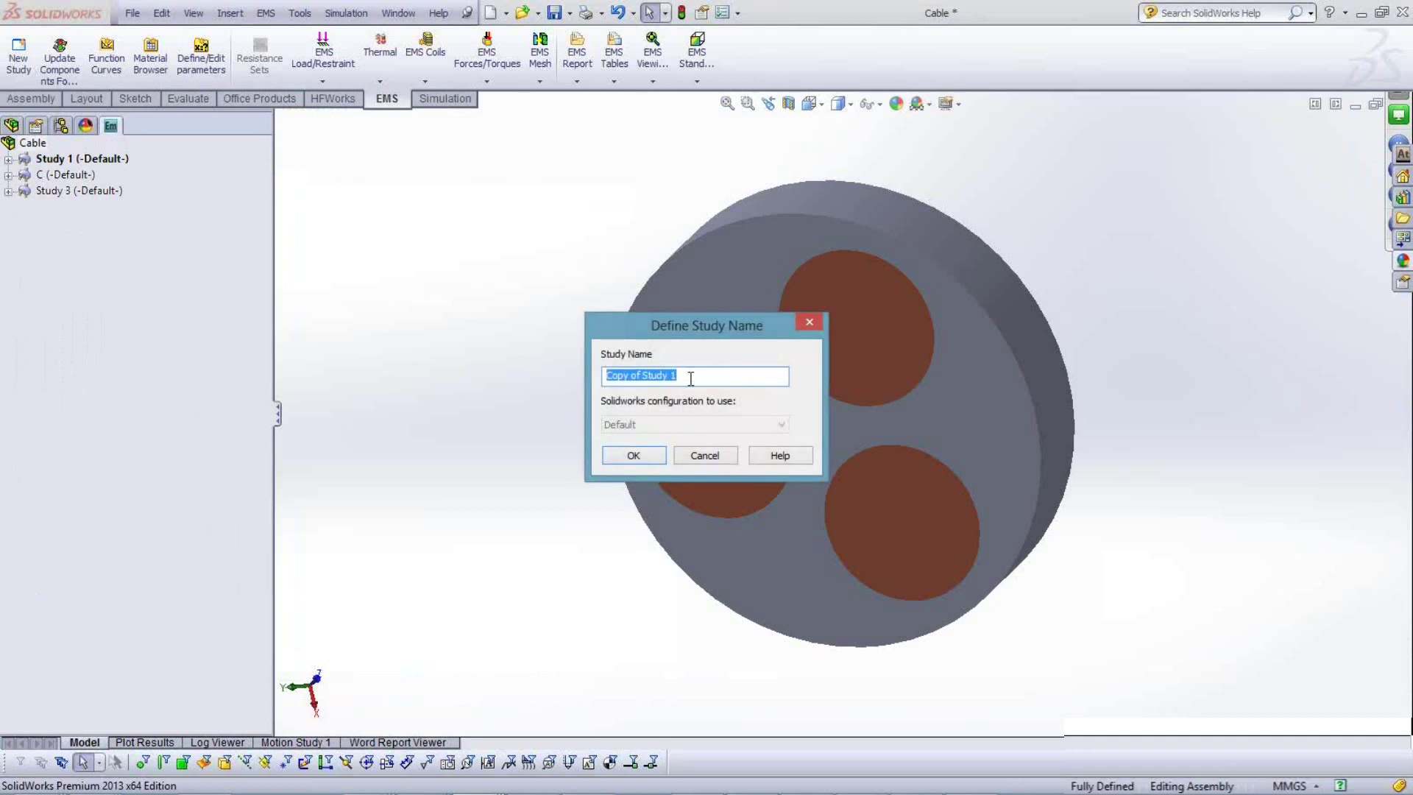
{"action": "left_click", "coordinate": [649, 455]}
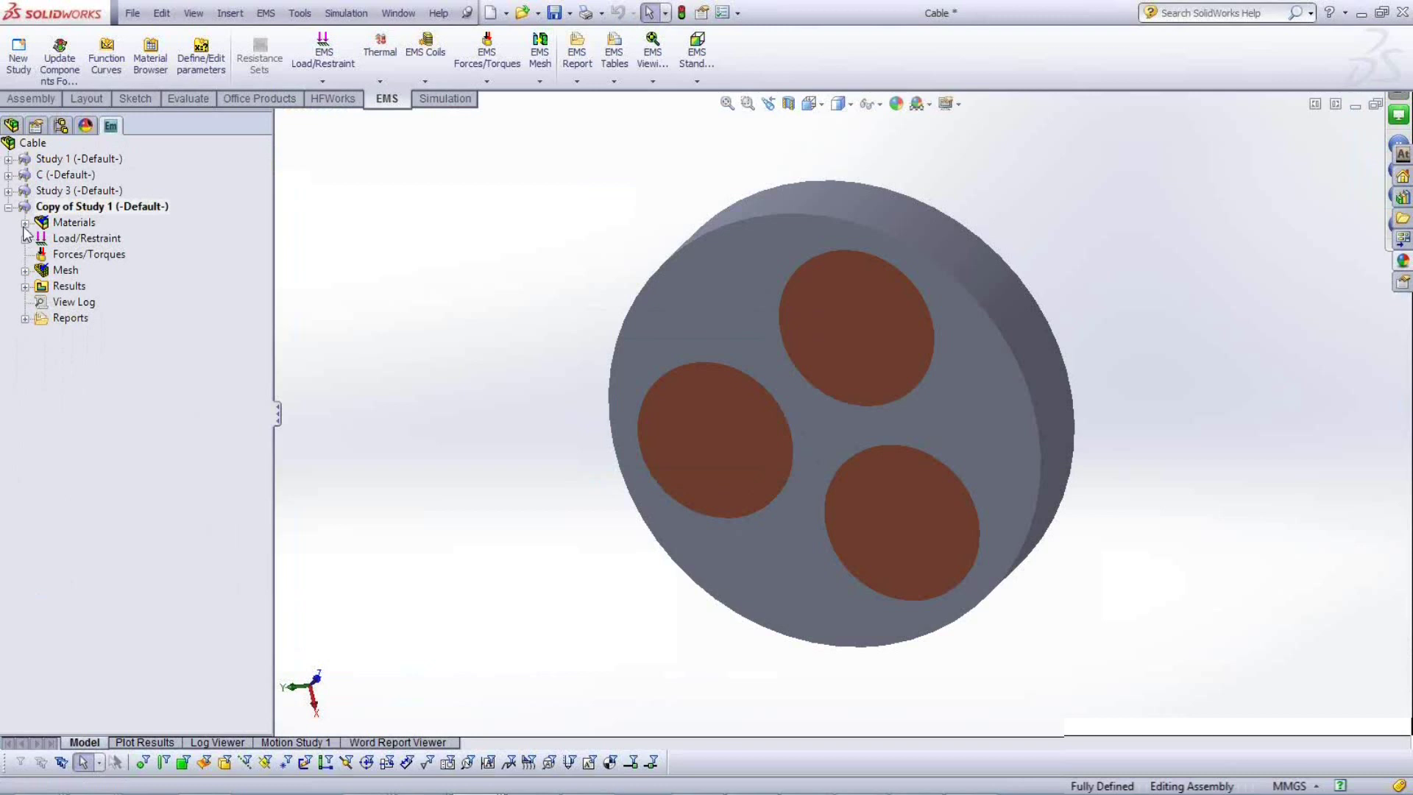
Check the material definition of the IndividualInsulator^Cable-1 body in Copy of Study 1 without changing it.
{"action": "left_click", "coordinate": [42, 318]}
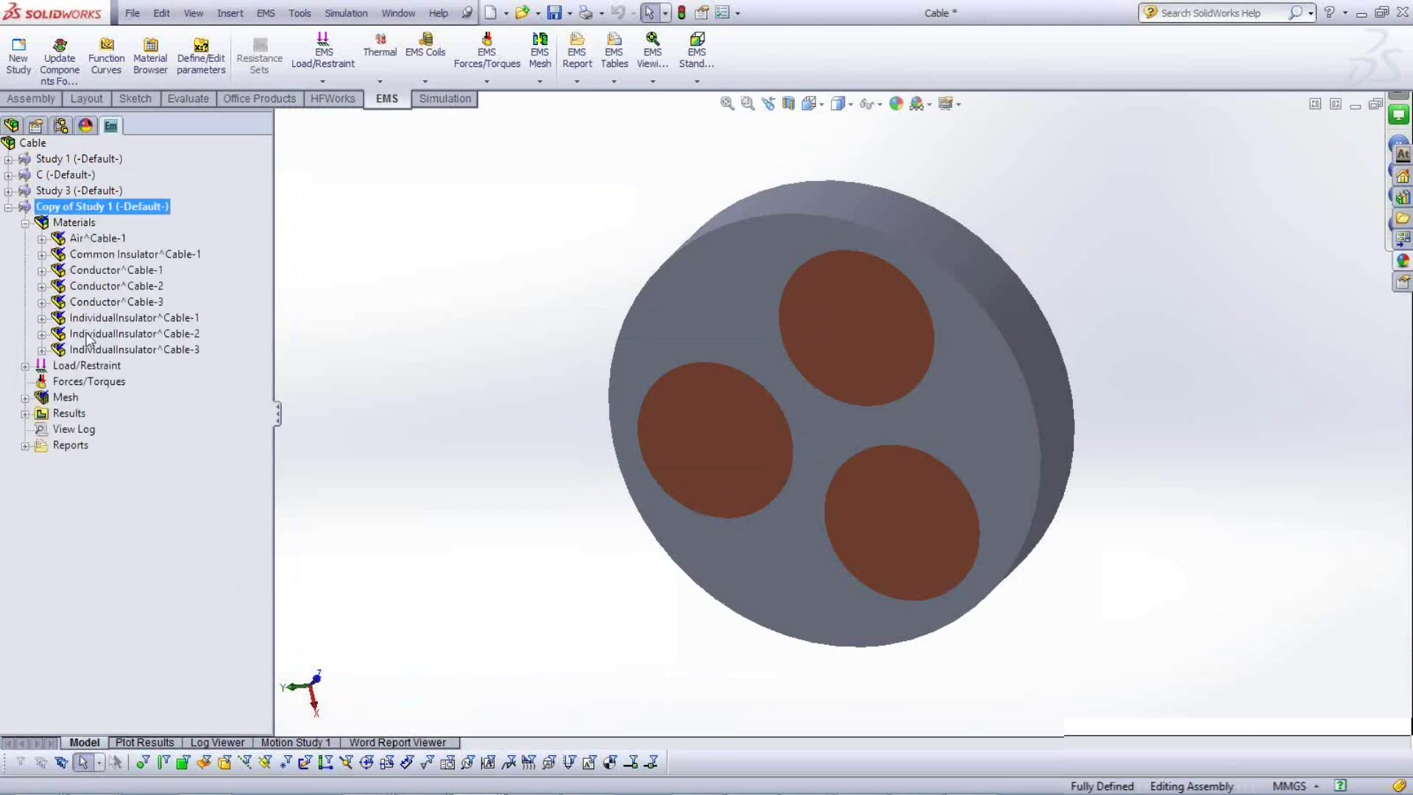
{"action": "right_click", "coordinate": [102, 338]}
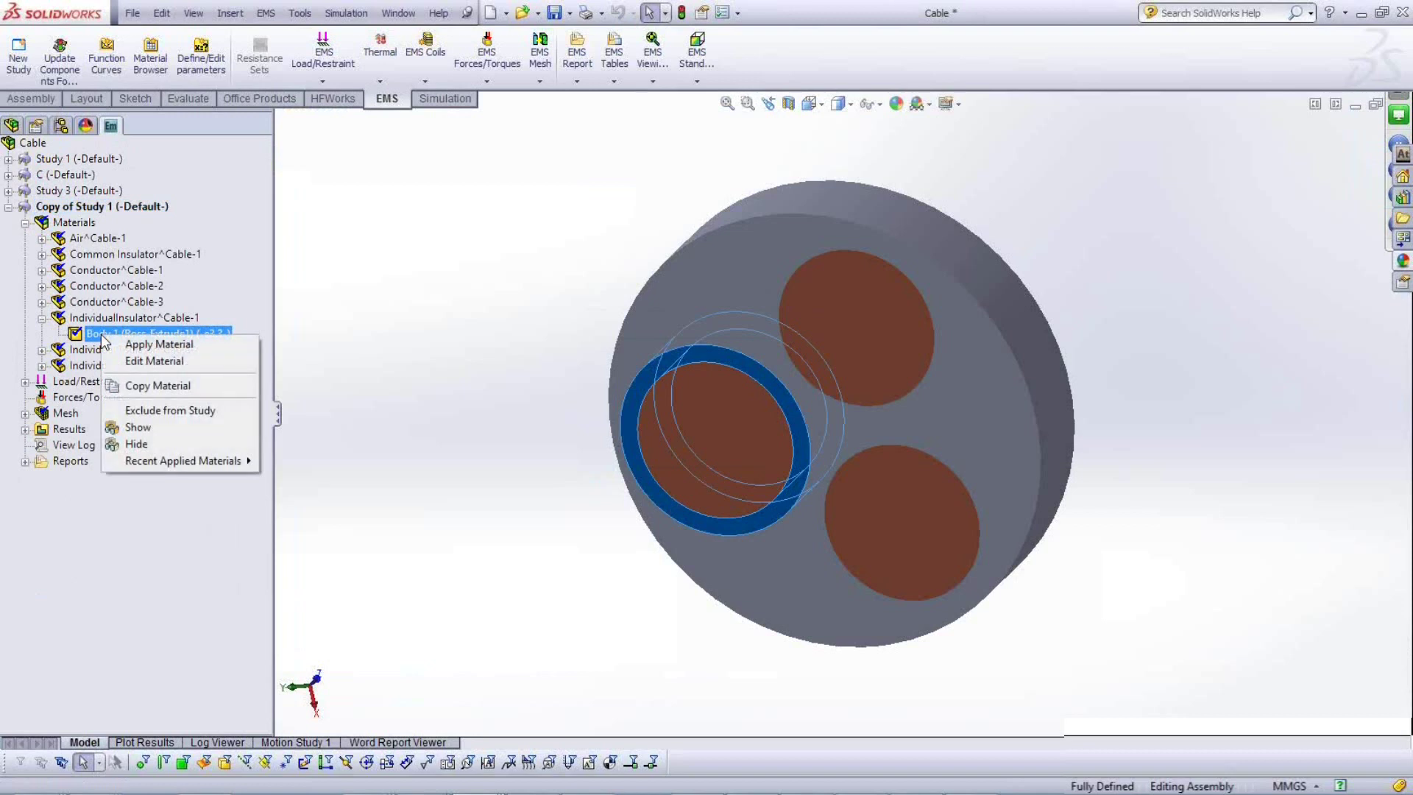
{"action": "left_click", "coordinate": [143, 362]}
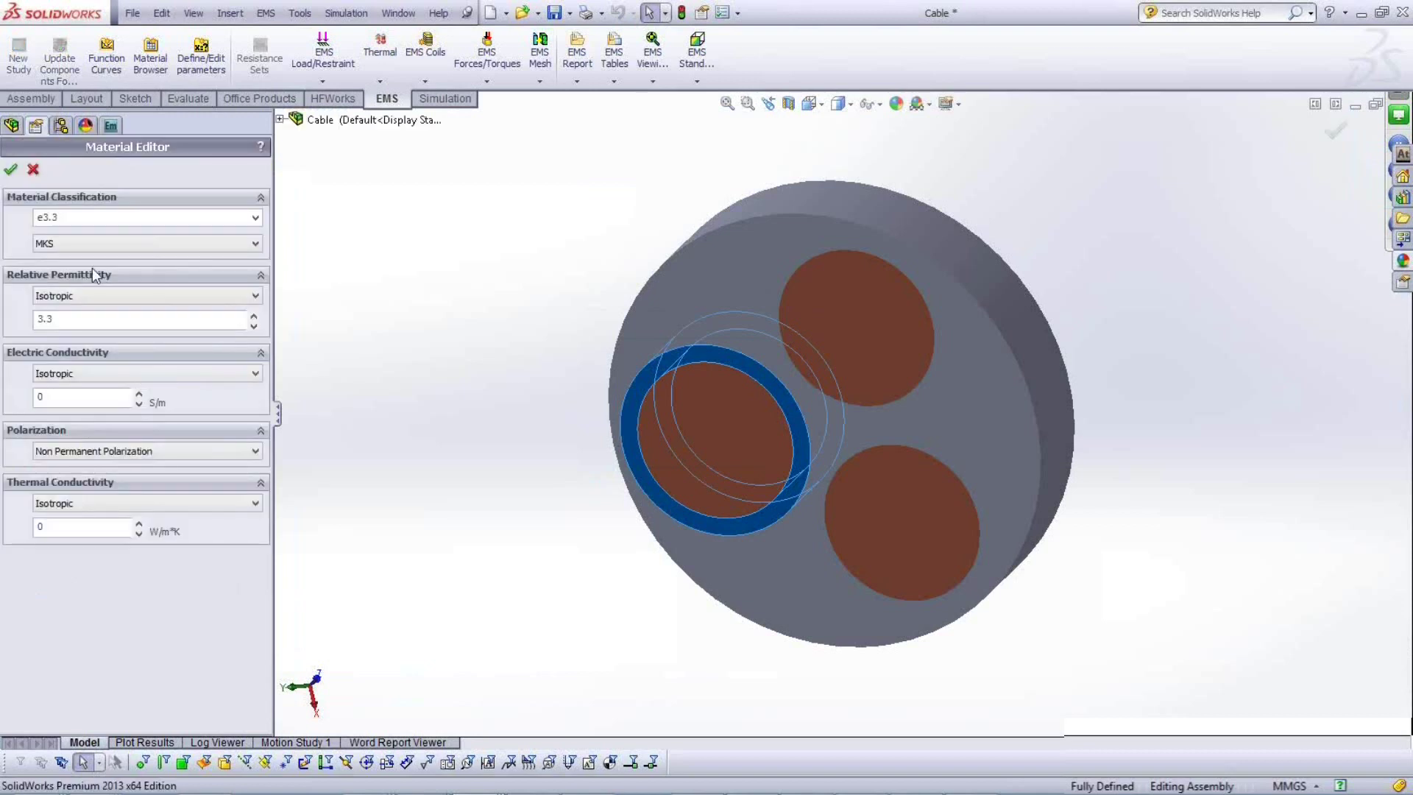
{"action": "left_click", "coordinate": [36, 171]}
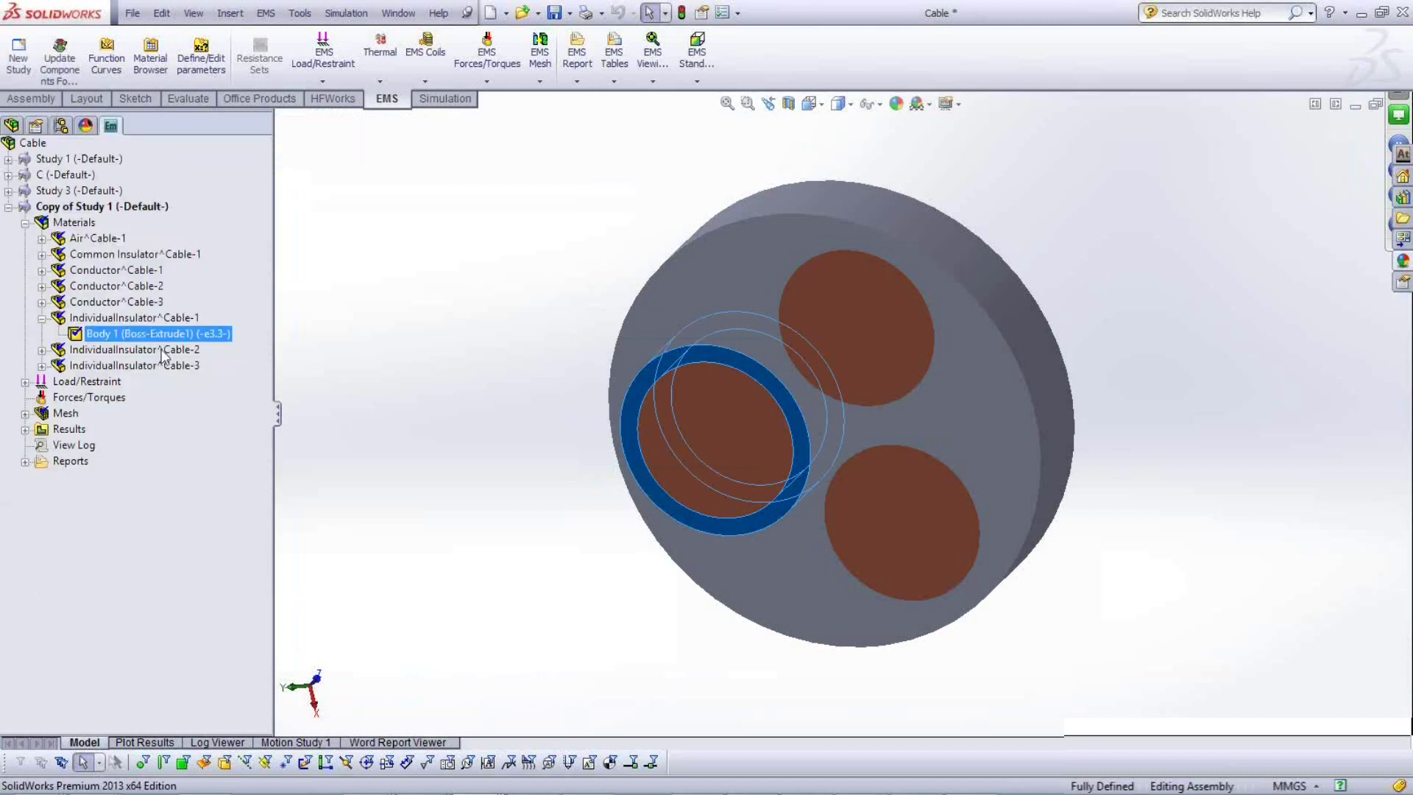
Apply the PM1 material from the Tutorials database's Main Folder to the IndividualInsulator^Cable-1 body in Copy of Study 1.
{"action": "right_click", "coordinate": [132, 334]}
{"action": "left_click", "coordinate": [177, 345]}
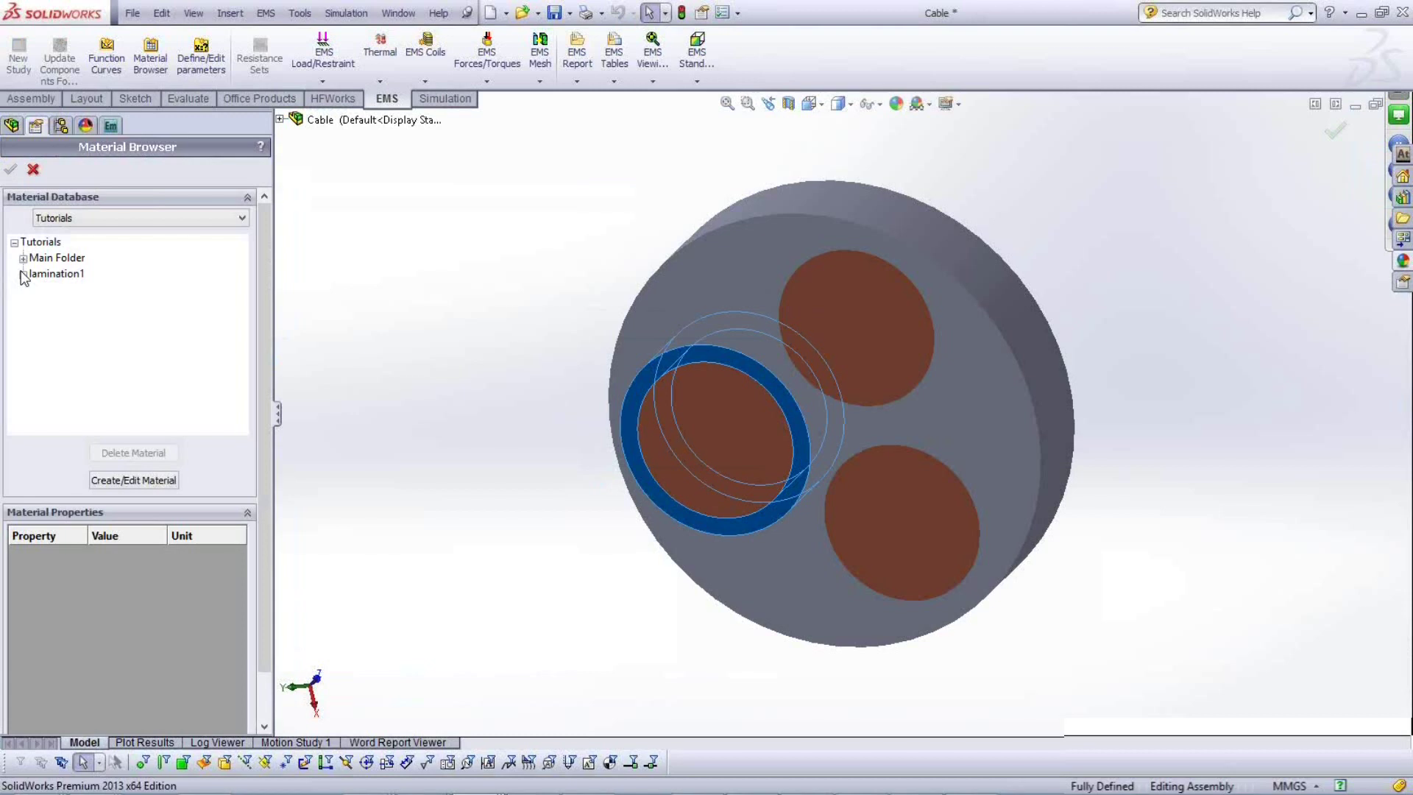
{"action": "double_click", "coordinate": [56, 258]}
{"action": "left_click", "coordinate": [48, 290]}
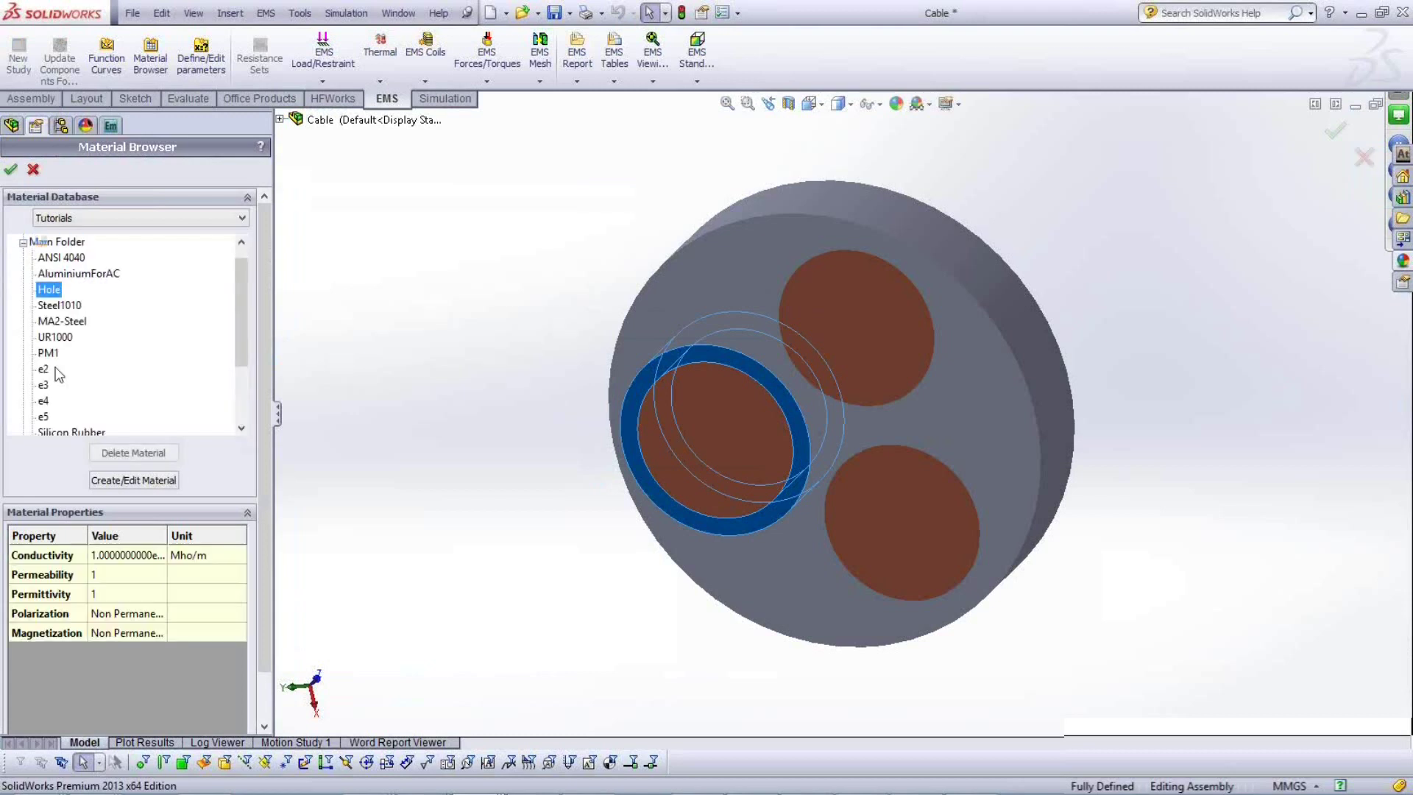
{"action": "left_click", "coordinate": [48, 353]}
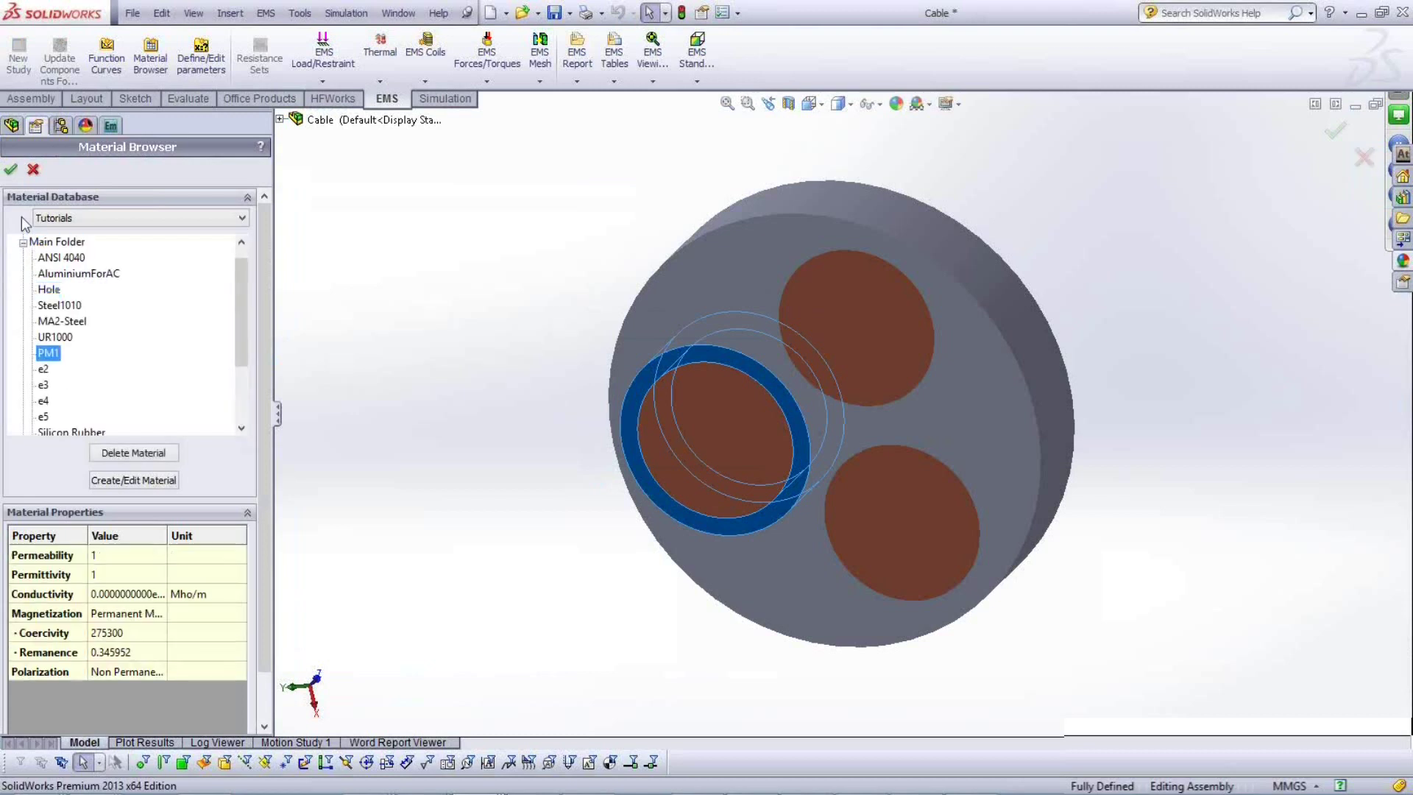
{"action": "left_click", "coordinate": [10, 169]}
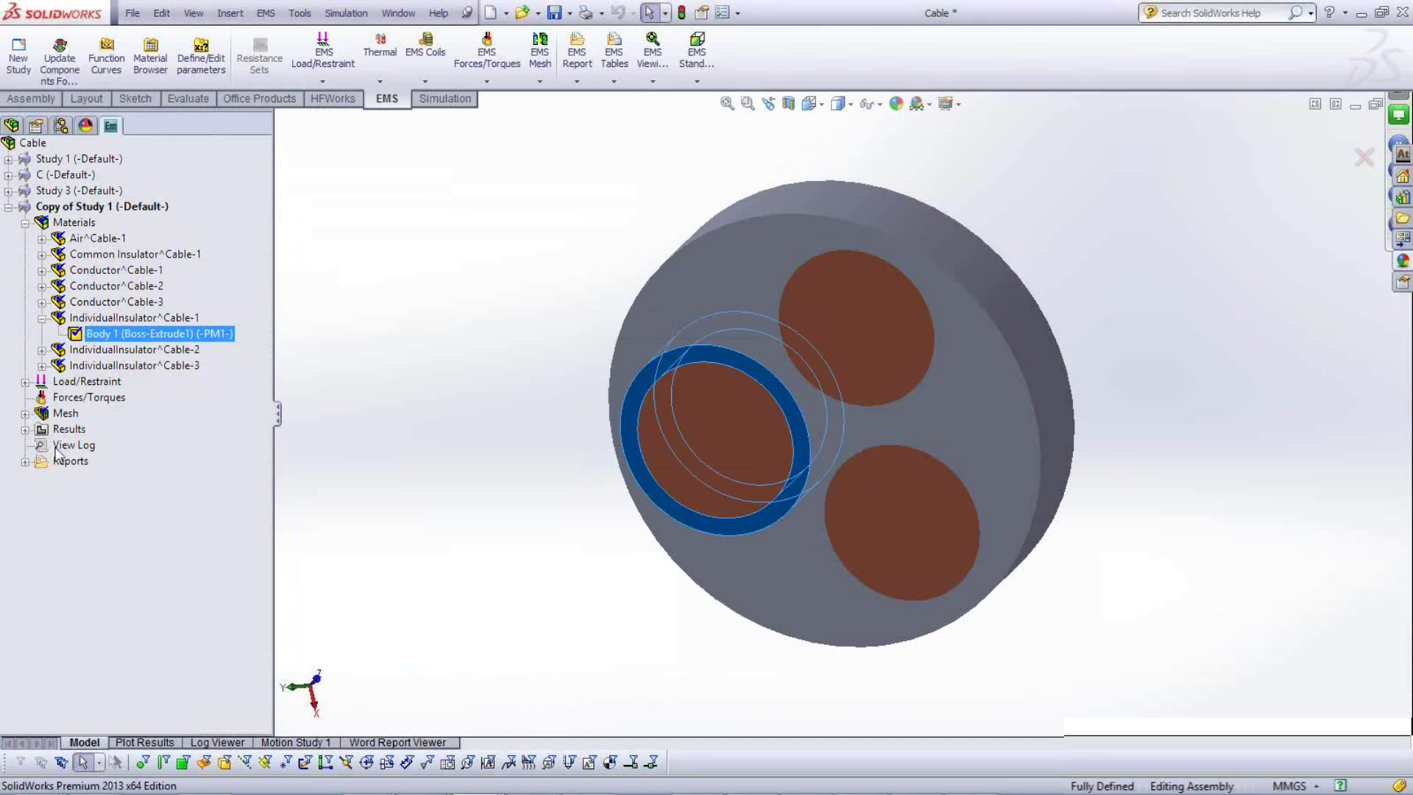
Check the Run command for Copy of Study 1 and the Cable's Run All Studies and Compare Studies Results options without running any.
{"action": "right_click", "coordinate": [49, 210]}
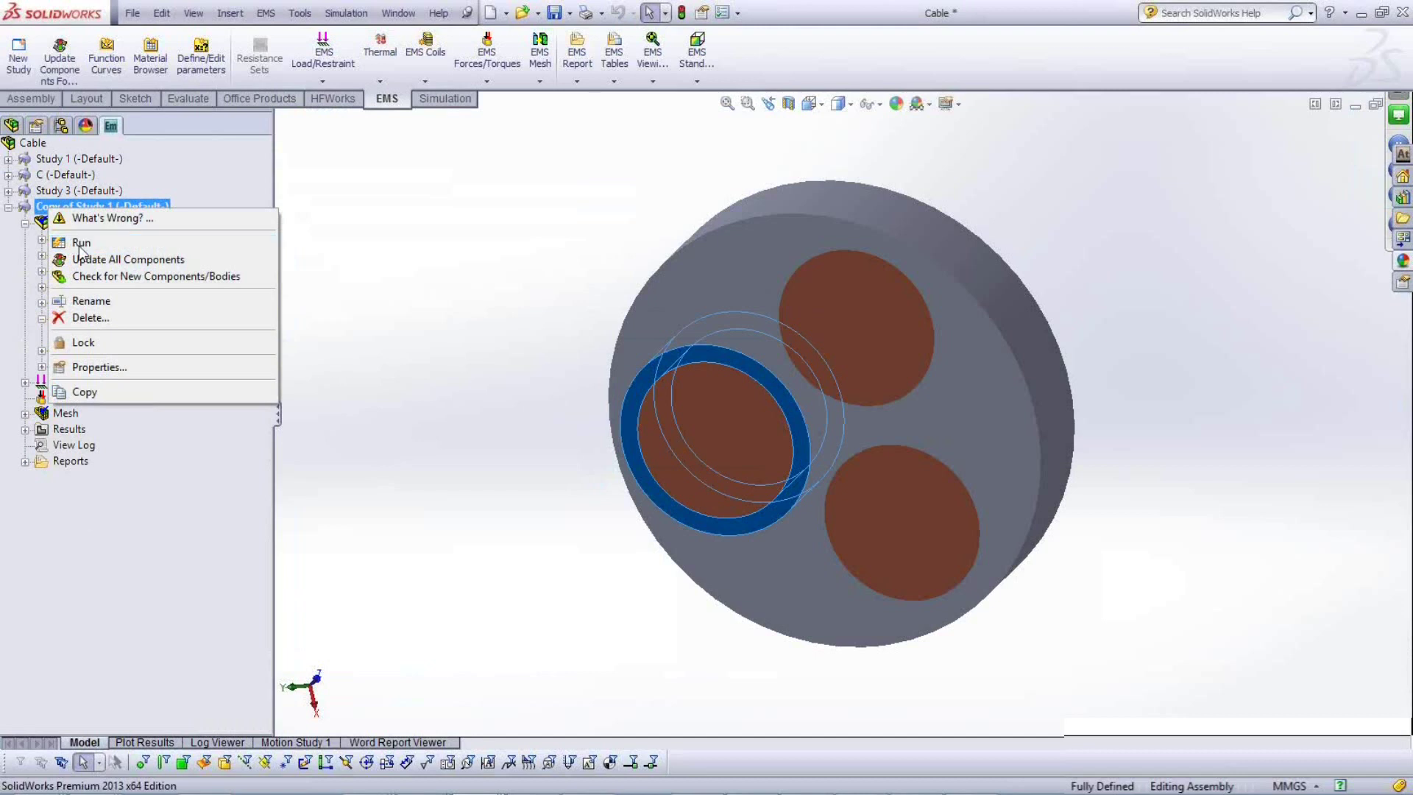
{"action": "key", "text": "Escape"}
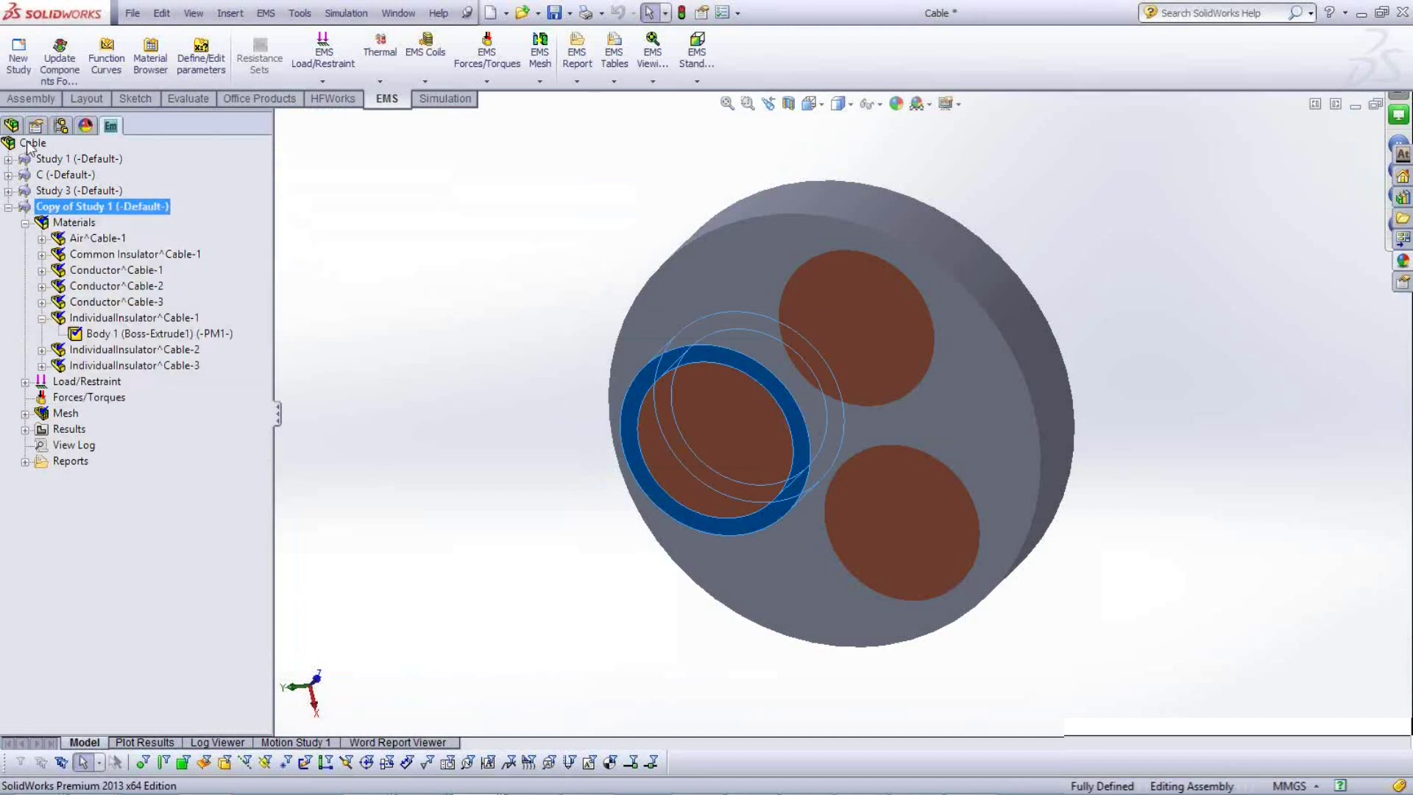
{"action": "left_click", "coordinate": [8, 209]}
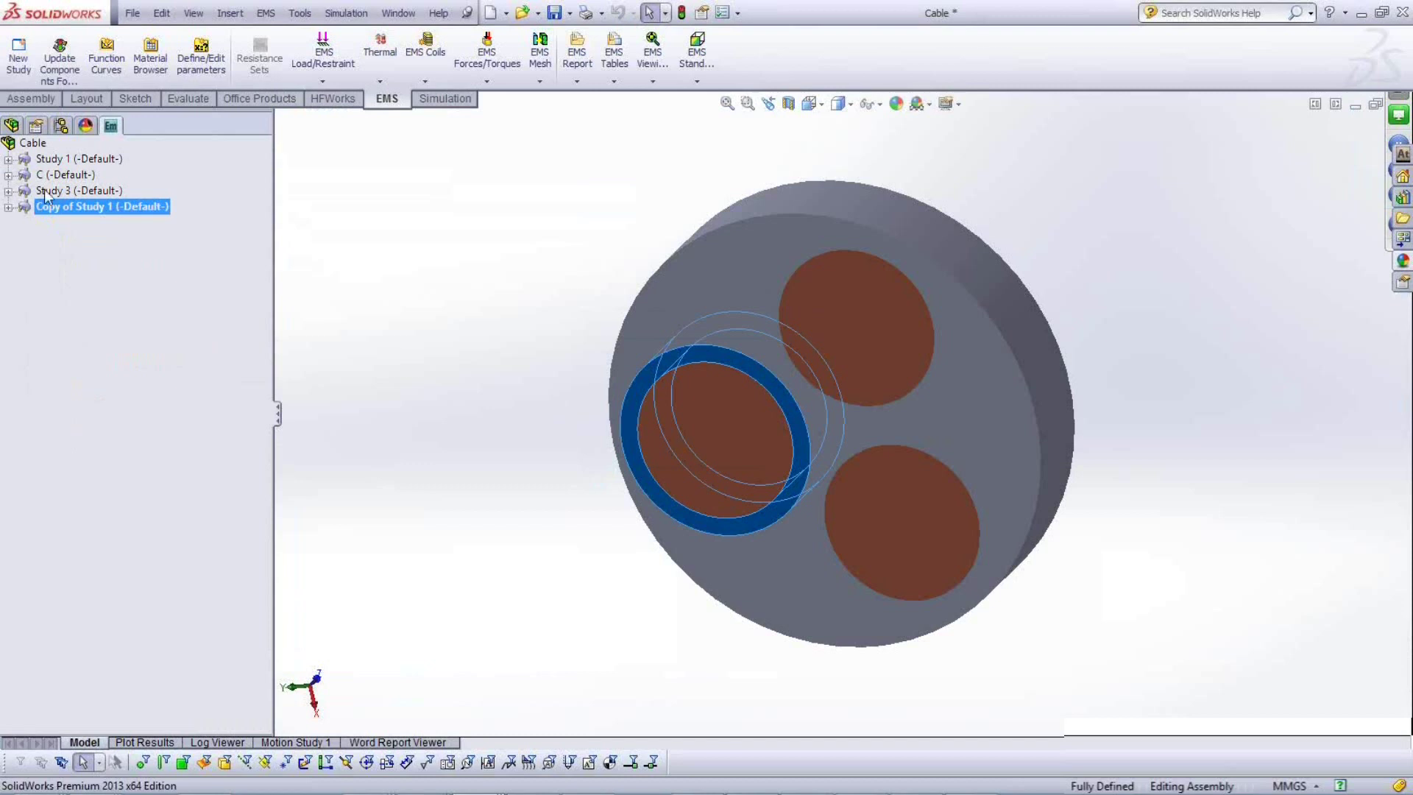
{"action": "right_click", "coordinate": [34, 147]}
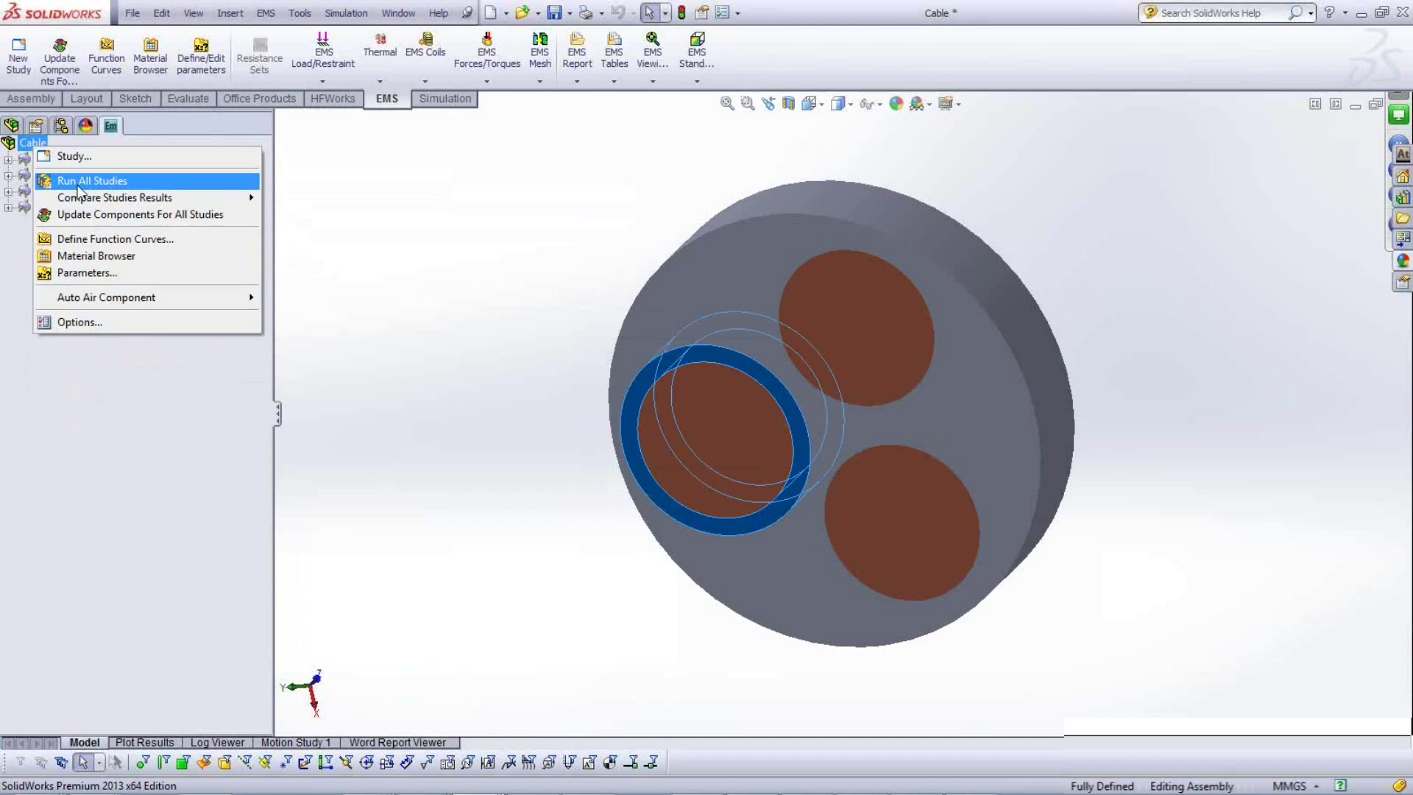
{"action": "mouse_move", "coordinate": [85, 200]}
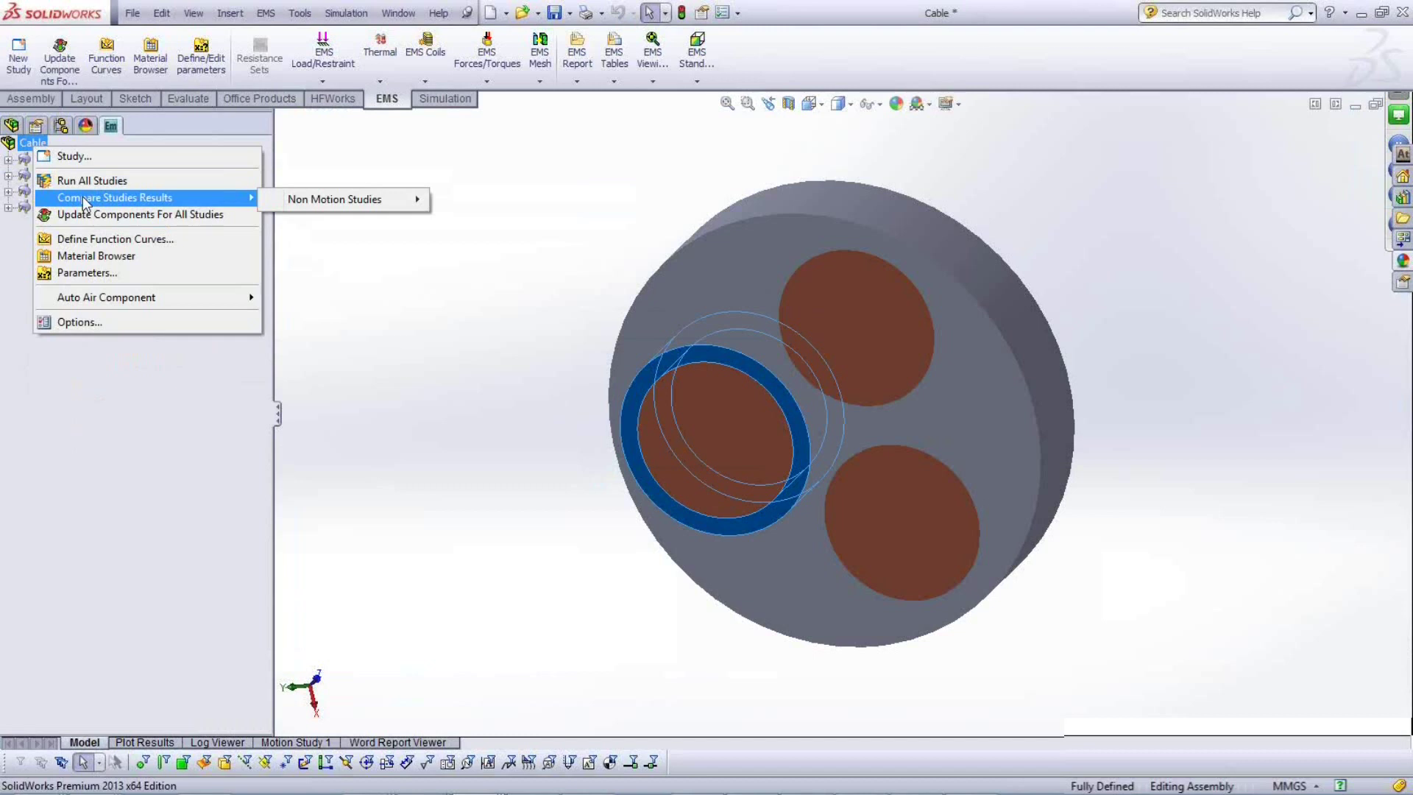
{"action": "left_click", "coordinate": [69, 413]}
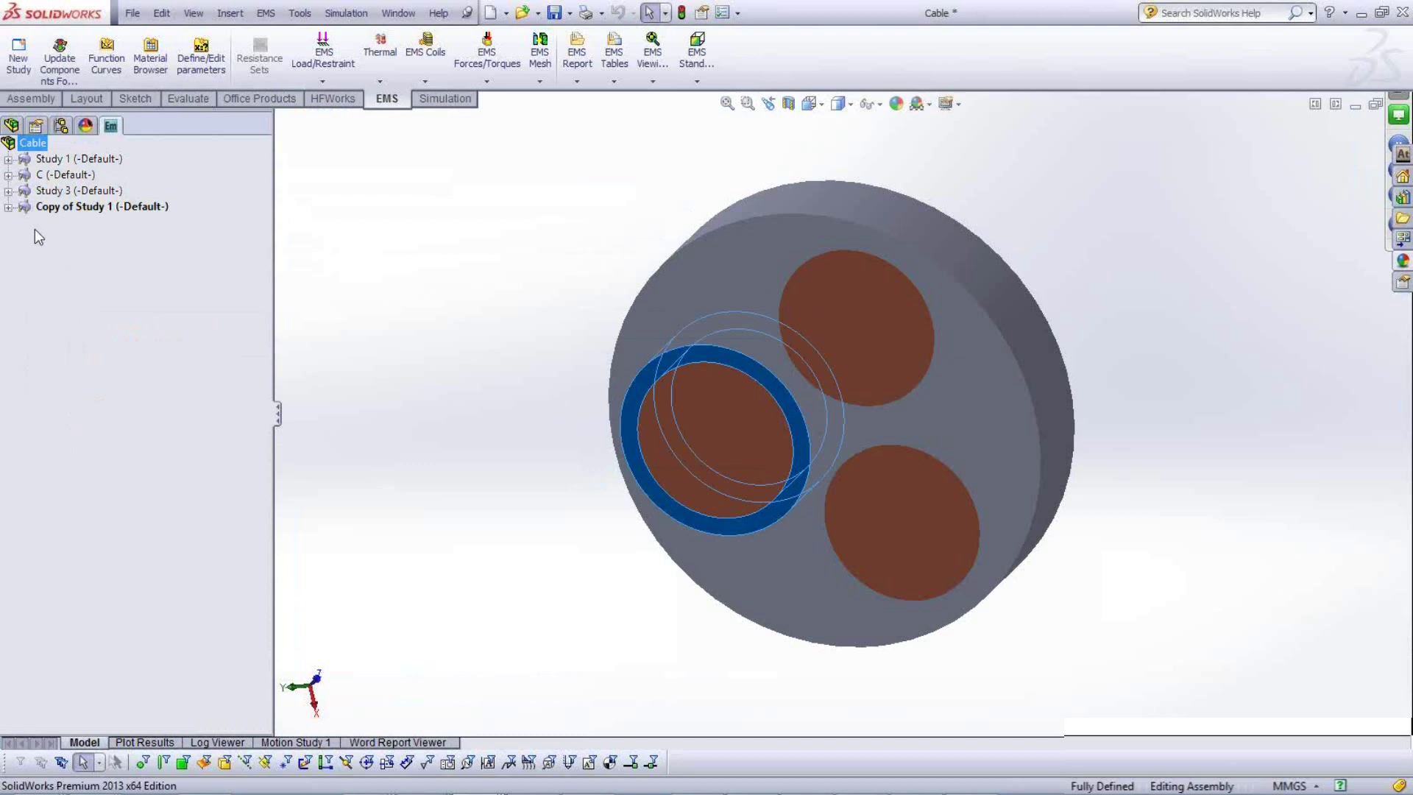
Look at the Cable's configurations and return to the list of EMS studies with nothing selected.
{"action": "left_click", "coordinate": [62, 127]}
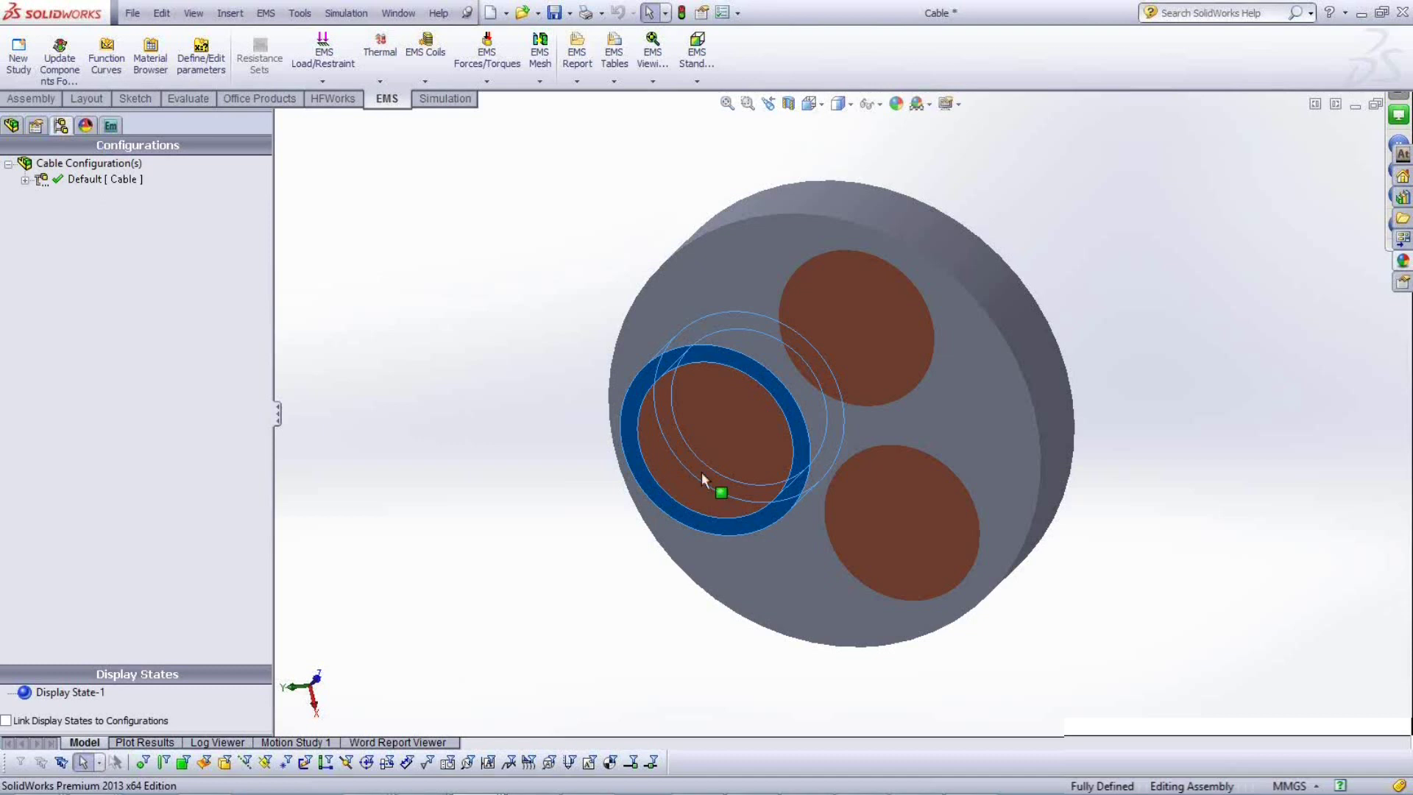
{"action": "left_click", "coordinate": [707, 491]}
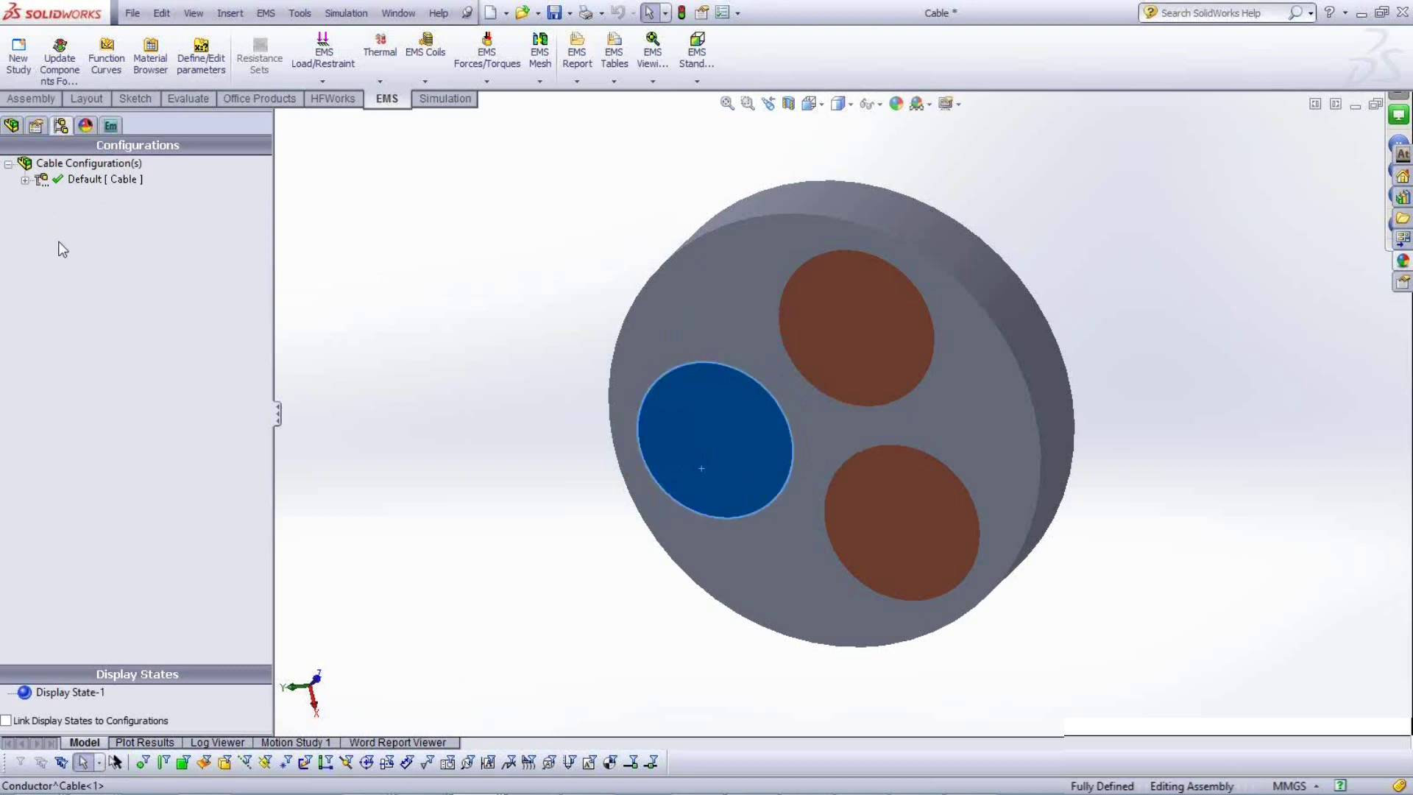
{"action": "left_click", "coordinate": [110, 126]}
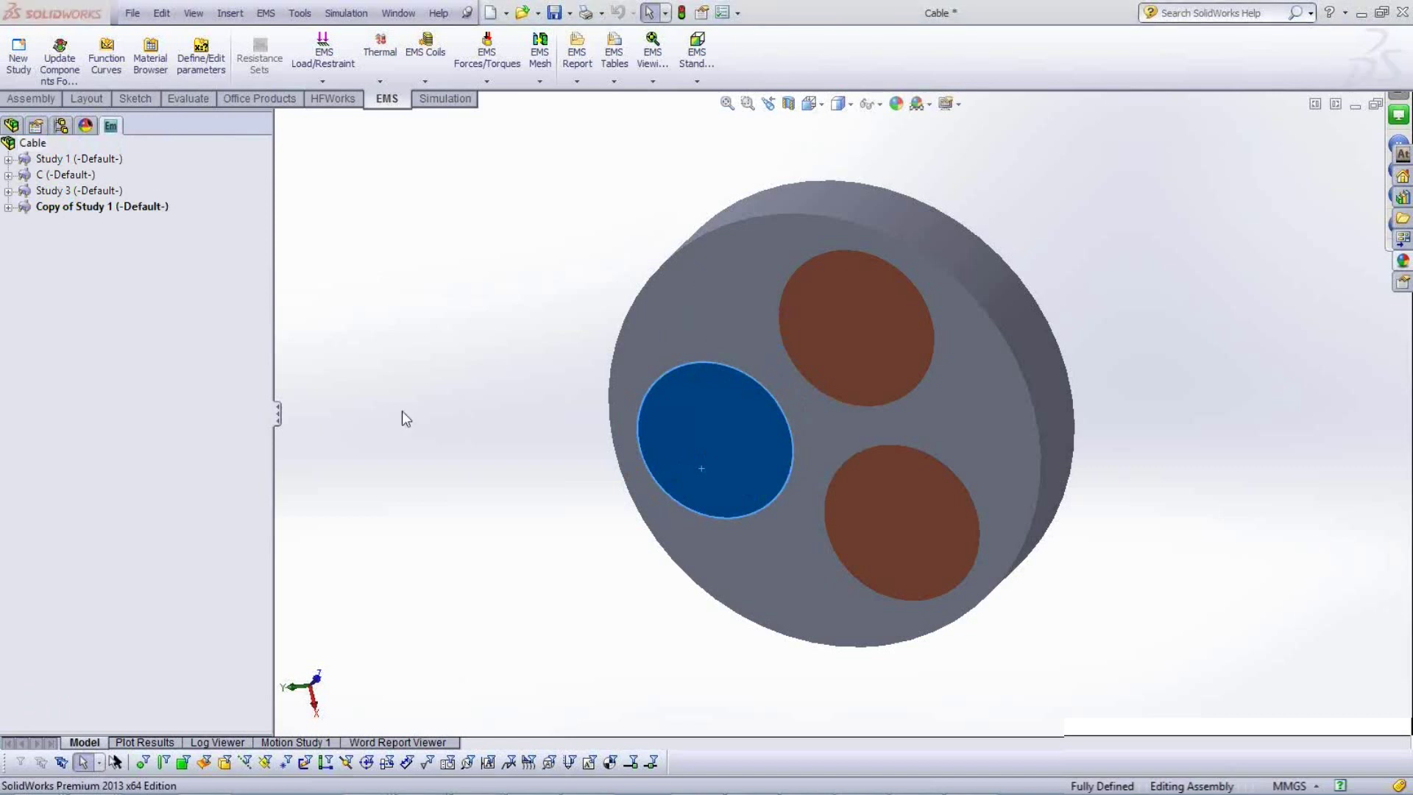
{"action": "left_click", "coordinate": [515, 259]}
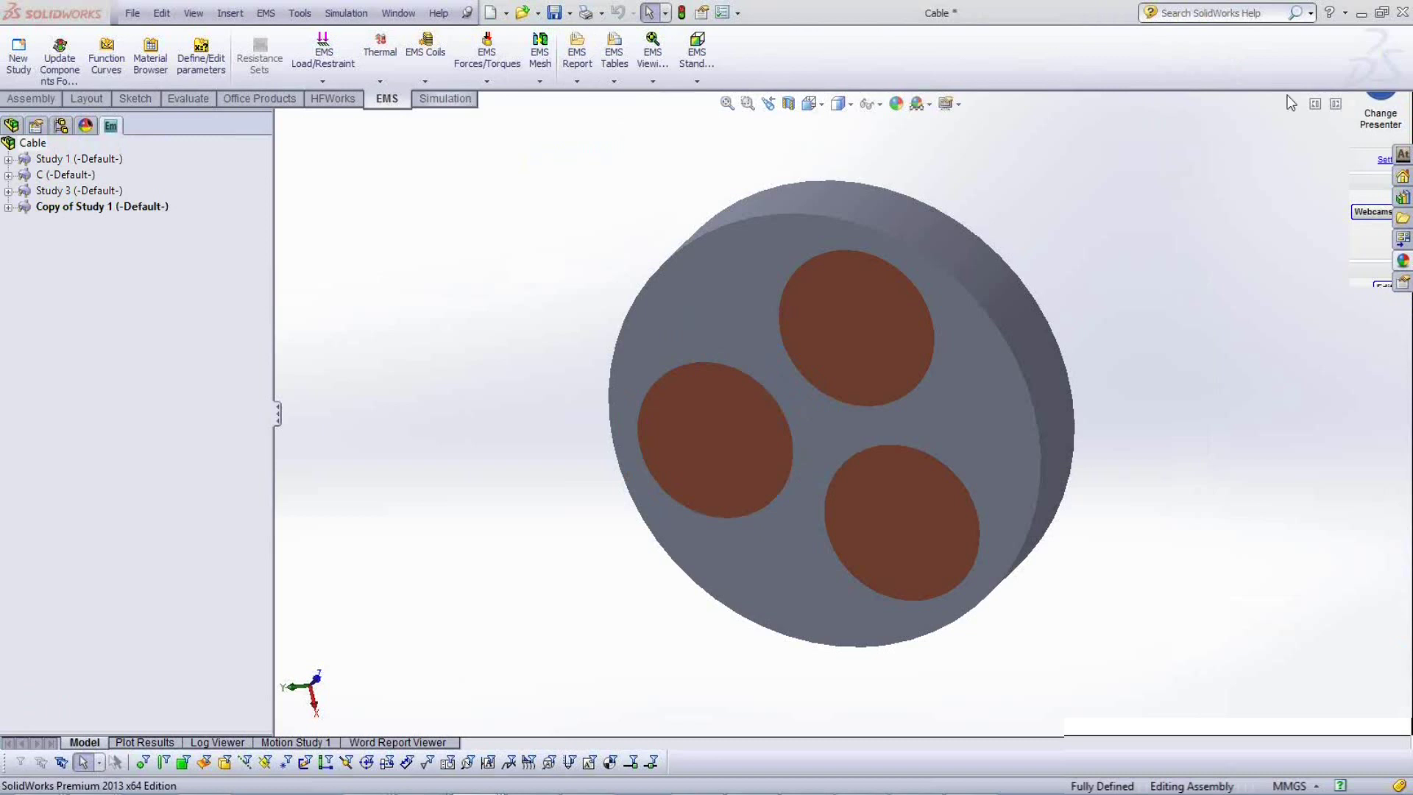
Switch to the open Spark Plug assembly and examine the model from closer up.
{"action": "left_click", "coordinate": [397, 13]}
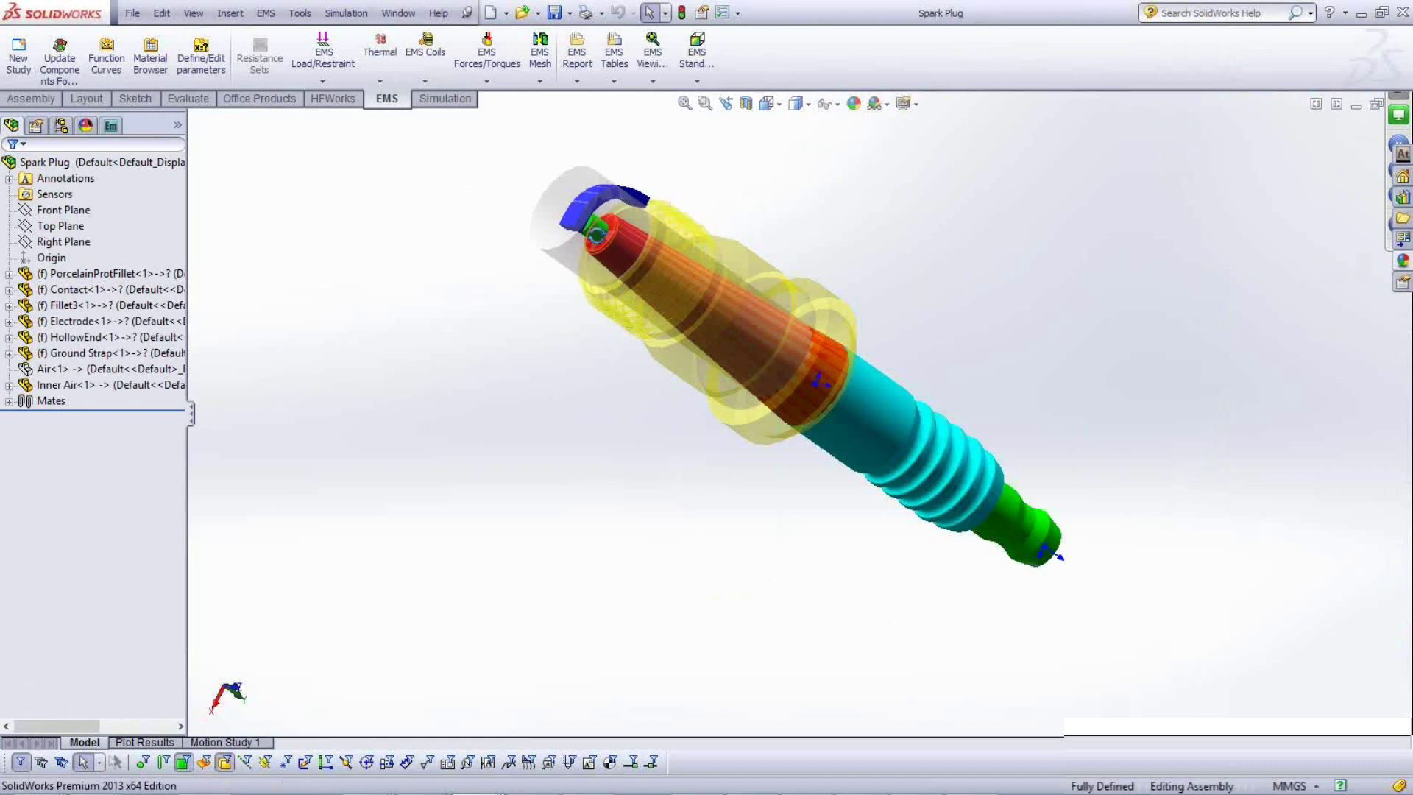
{"action": "scroll", "coordinate": [614, 206], "scroll_direction": "up", "scroll_amount": 2}
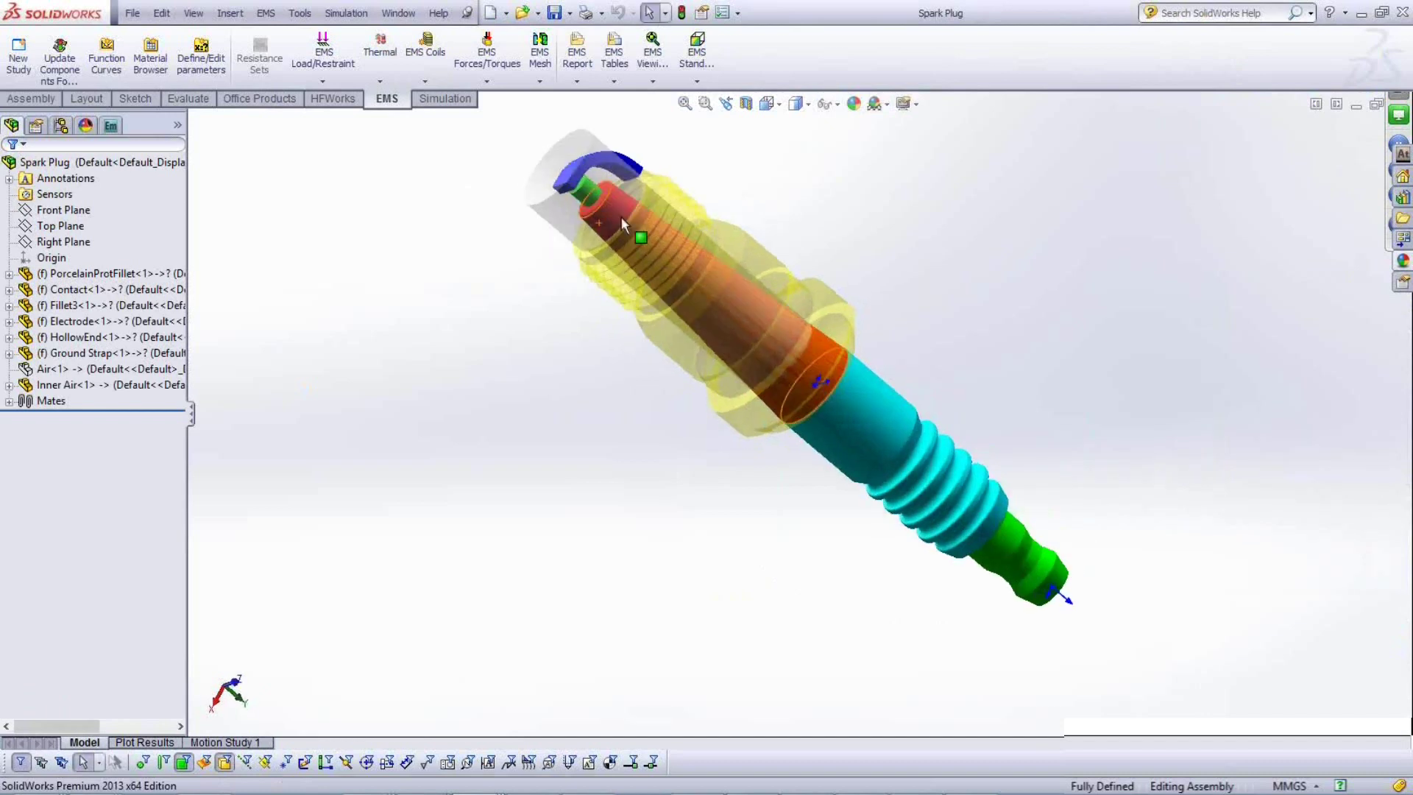
{"action": "scroll", "coordinate": [581, 250], "scroll_direction": "up", "scroll_amount": 2}
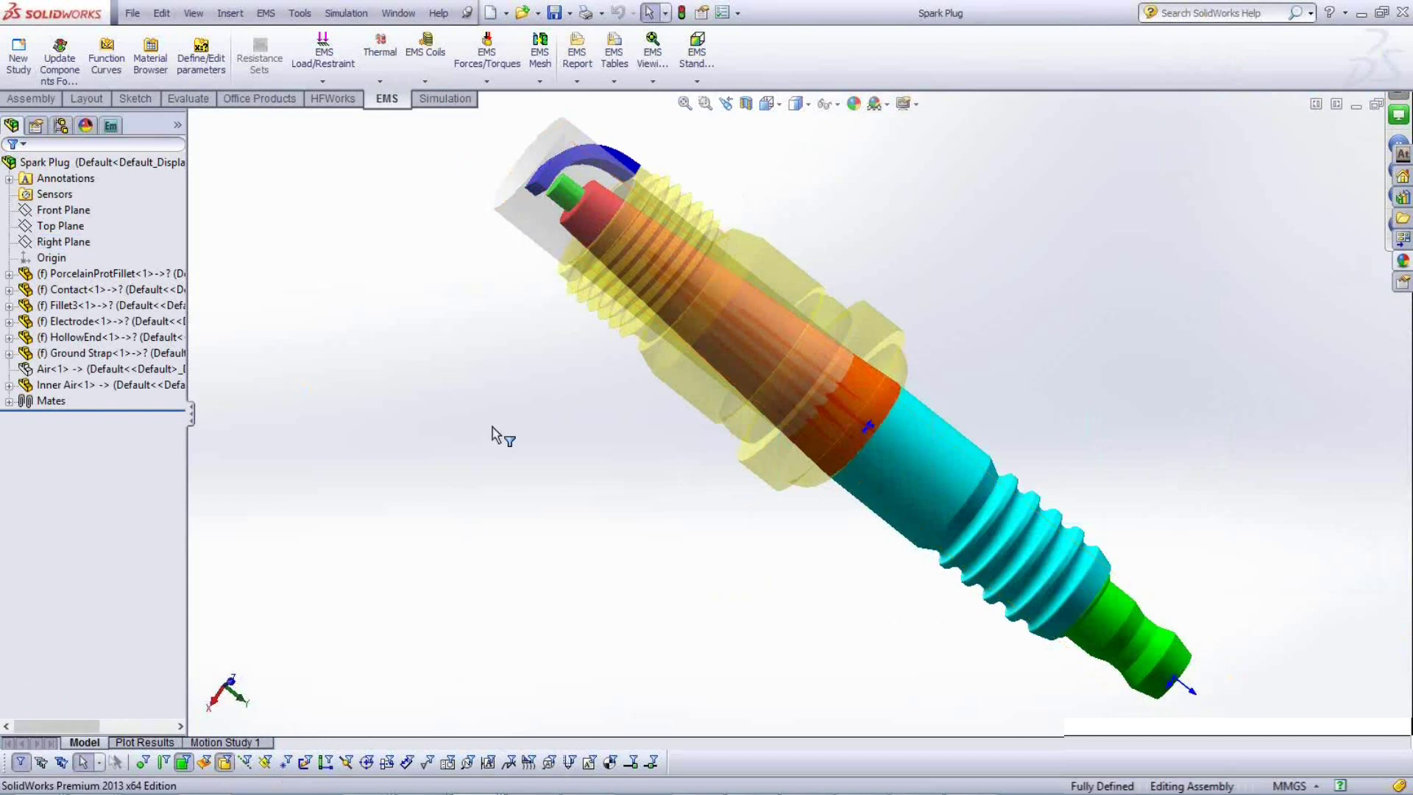
In the Spark Plug's Study 1, examine the Air, Contact and Electrode entries under Materials and highlight the Electrode body.
{"action": "middle_click_drag", "start_coordinate": [515, 478], "coordinate": [452, 581]}
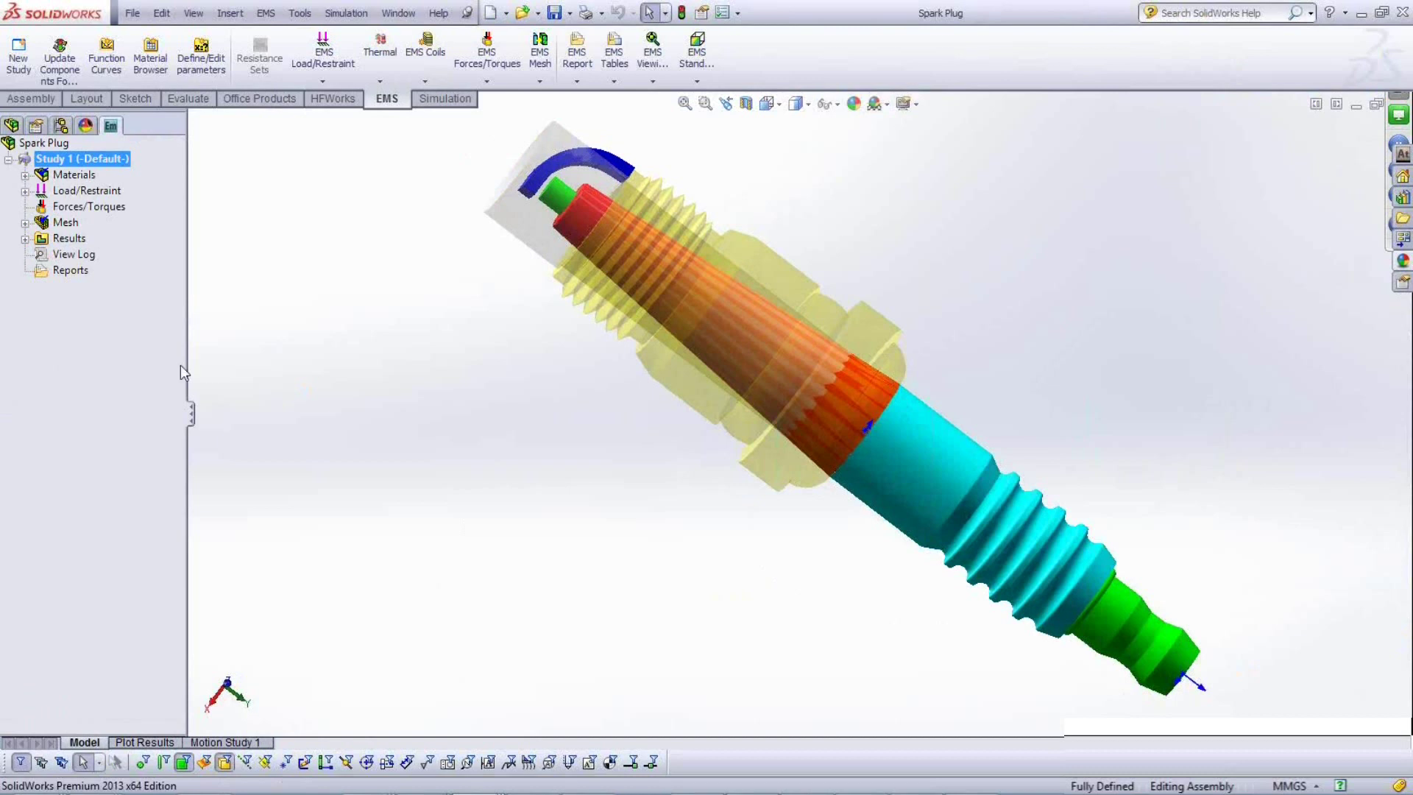
{"action": "left_click", "coordinate": [25, 175]}
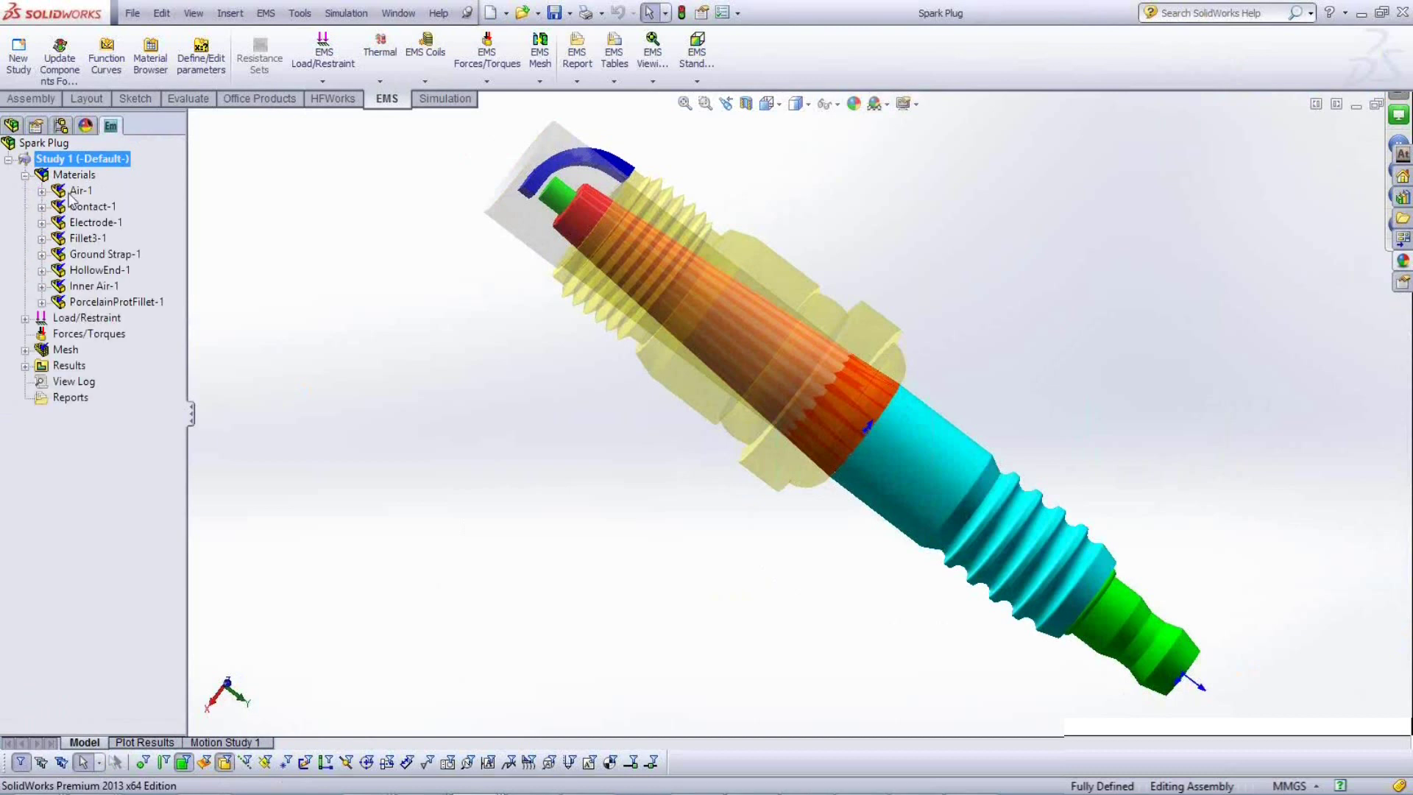
{"action": "left_click", "coordinate": [78, 191]}
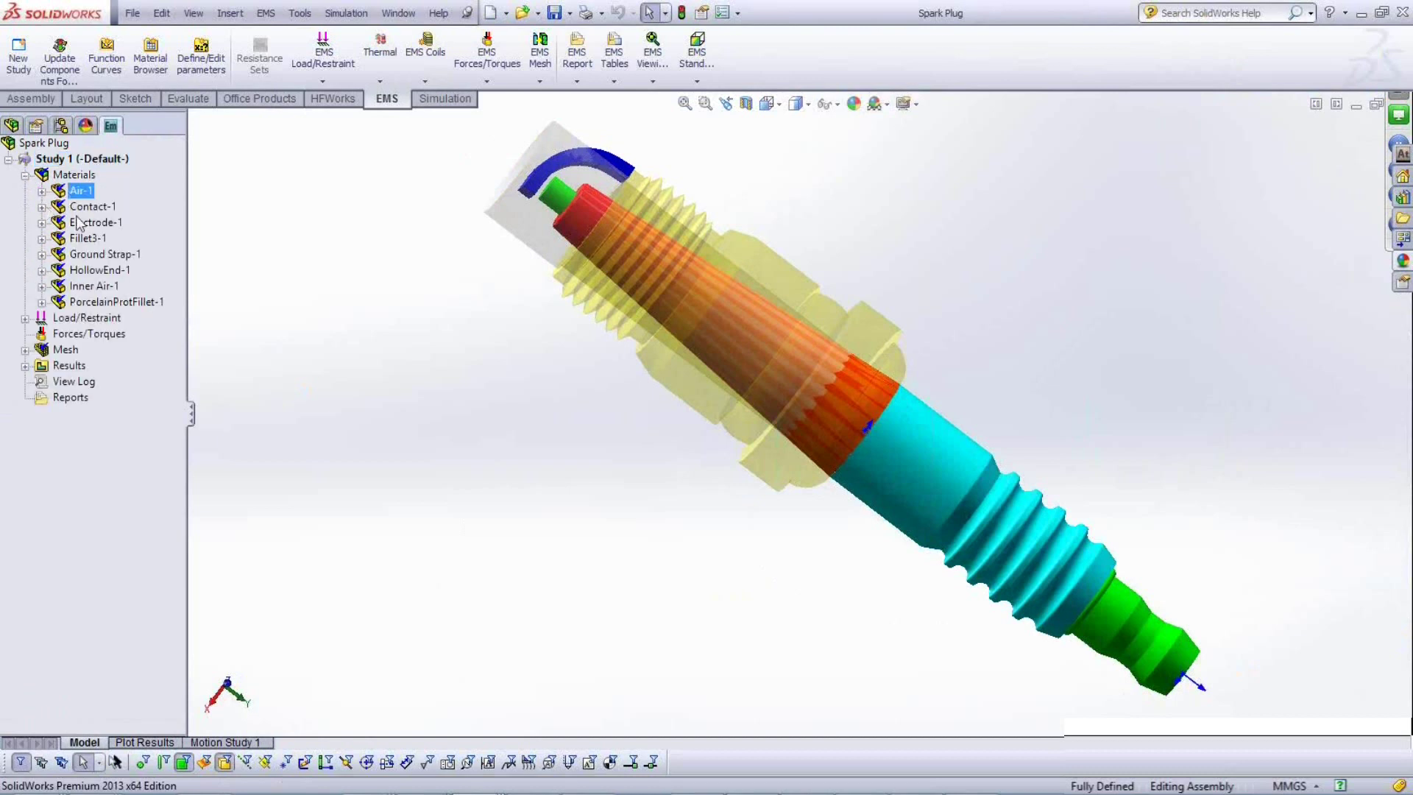
{"action": "left_click", "coordinate": [42, 207]}
{"action": "left_click", "coordinate": [92, 207]}
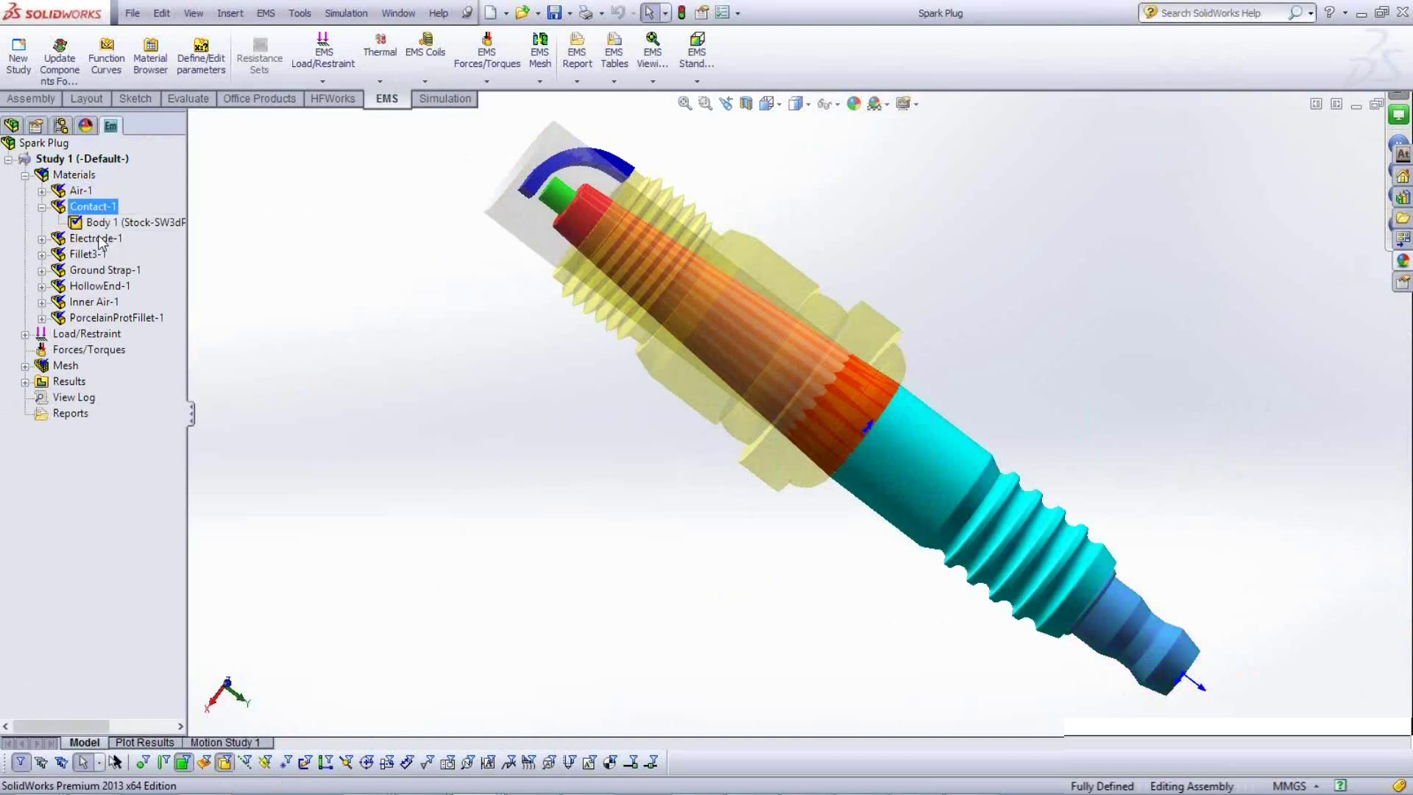
{"action": "left_click", "coordinate": [42, 238]}
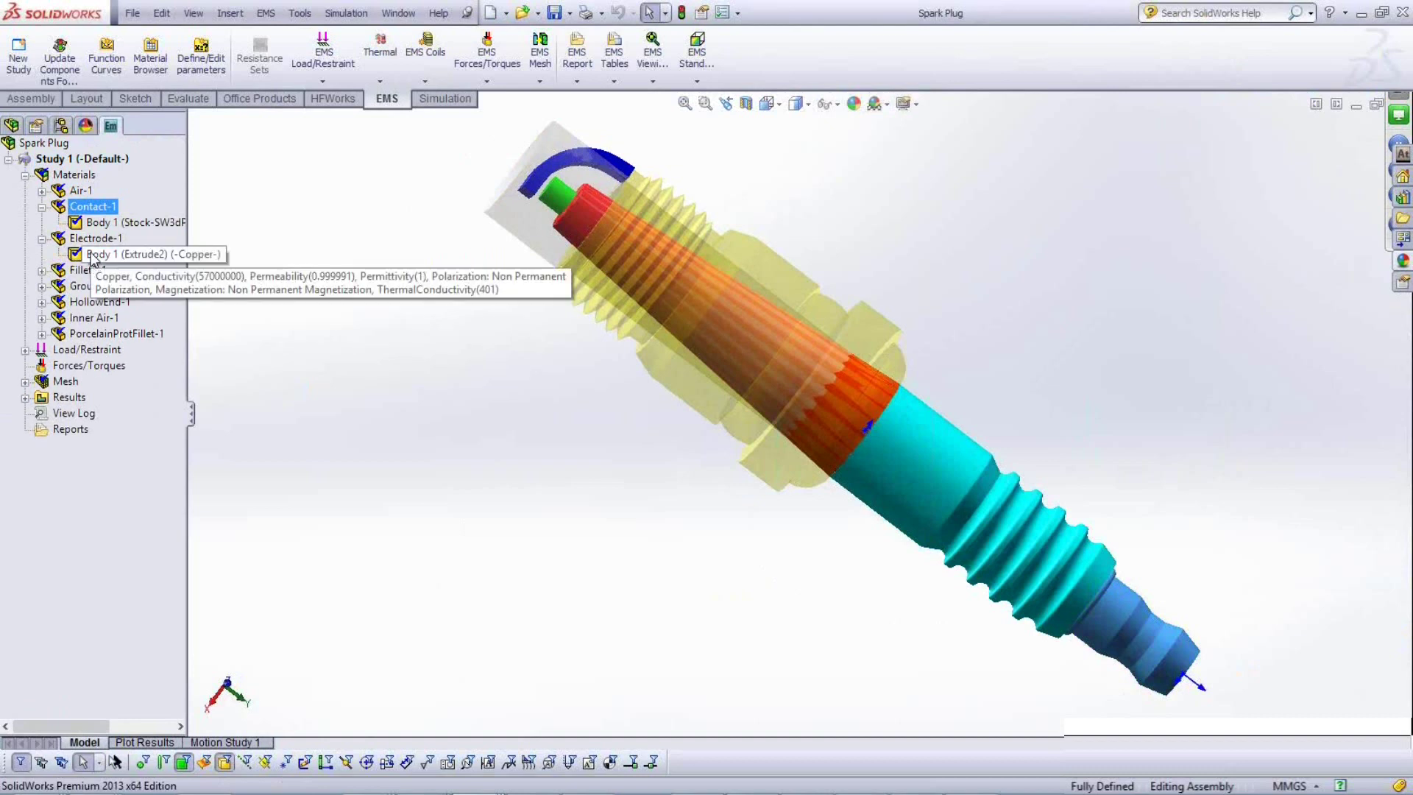
{"action": "left_click", "coordinate": [93, 257]}
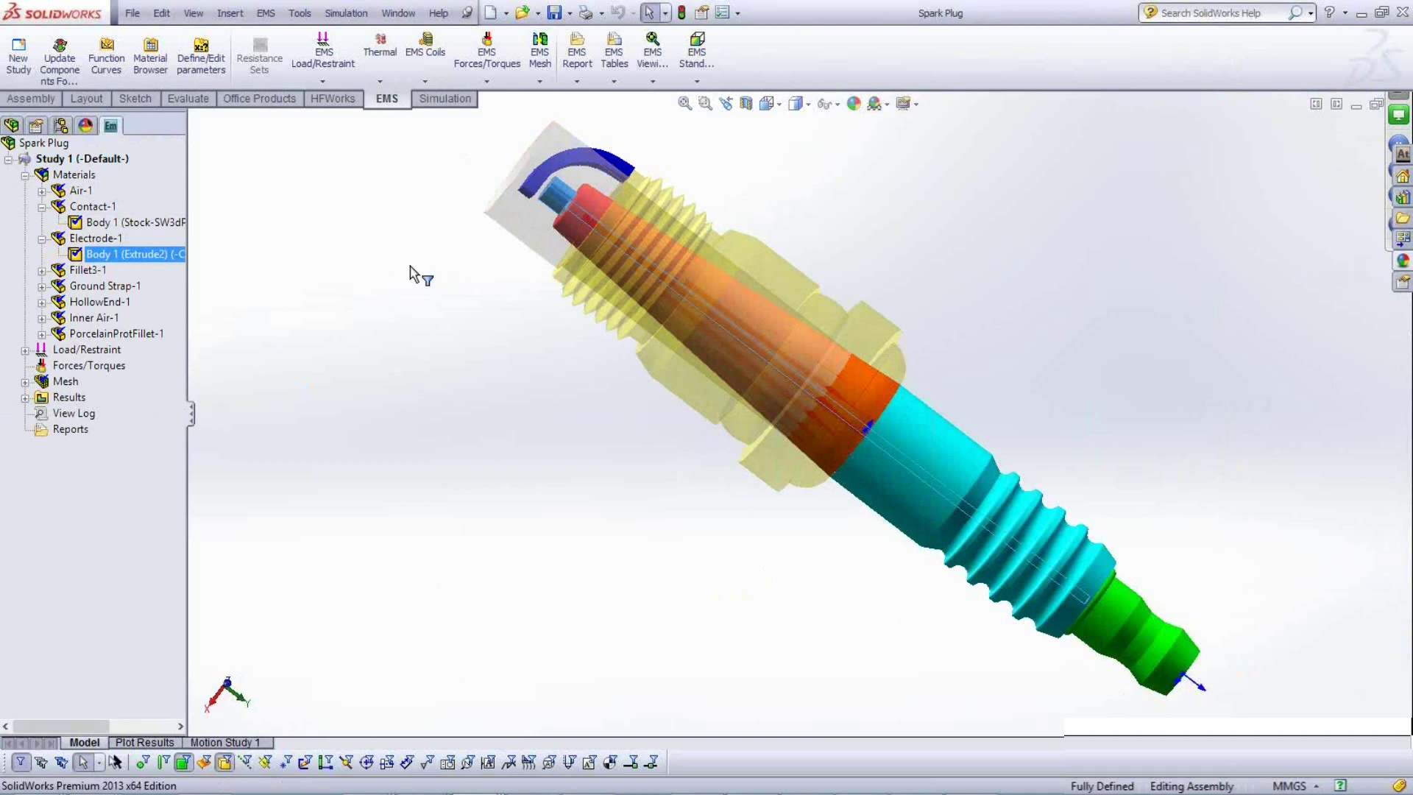
Make the Electrode component transparent in the Spark Plug assembly.
{"action": "right_click", "coordinate": [166, 256]}
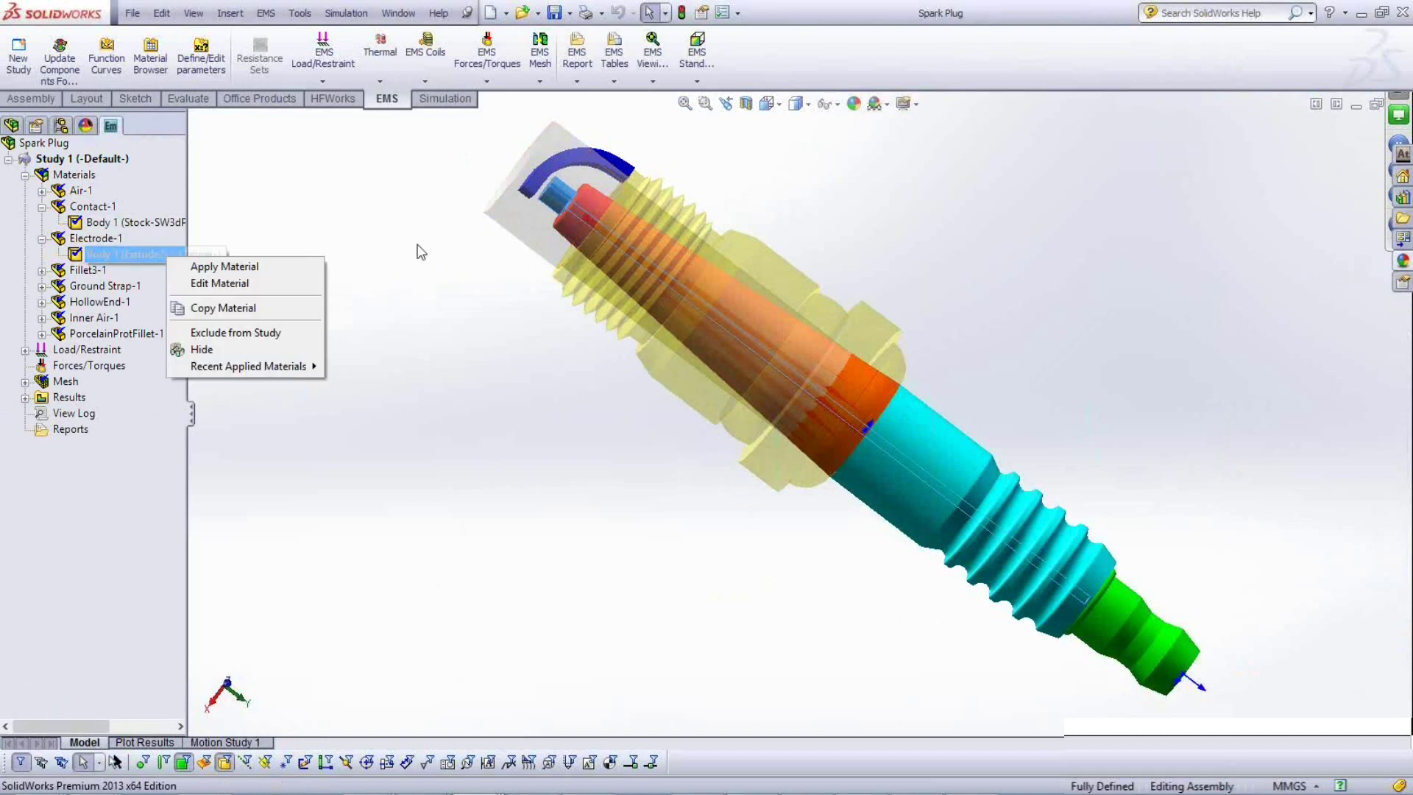
{"action": "left_click", "coordinate": [536, 278]}
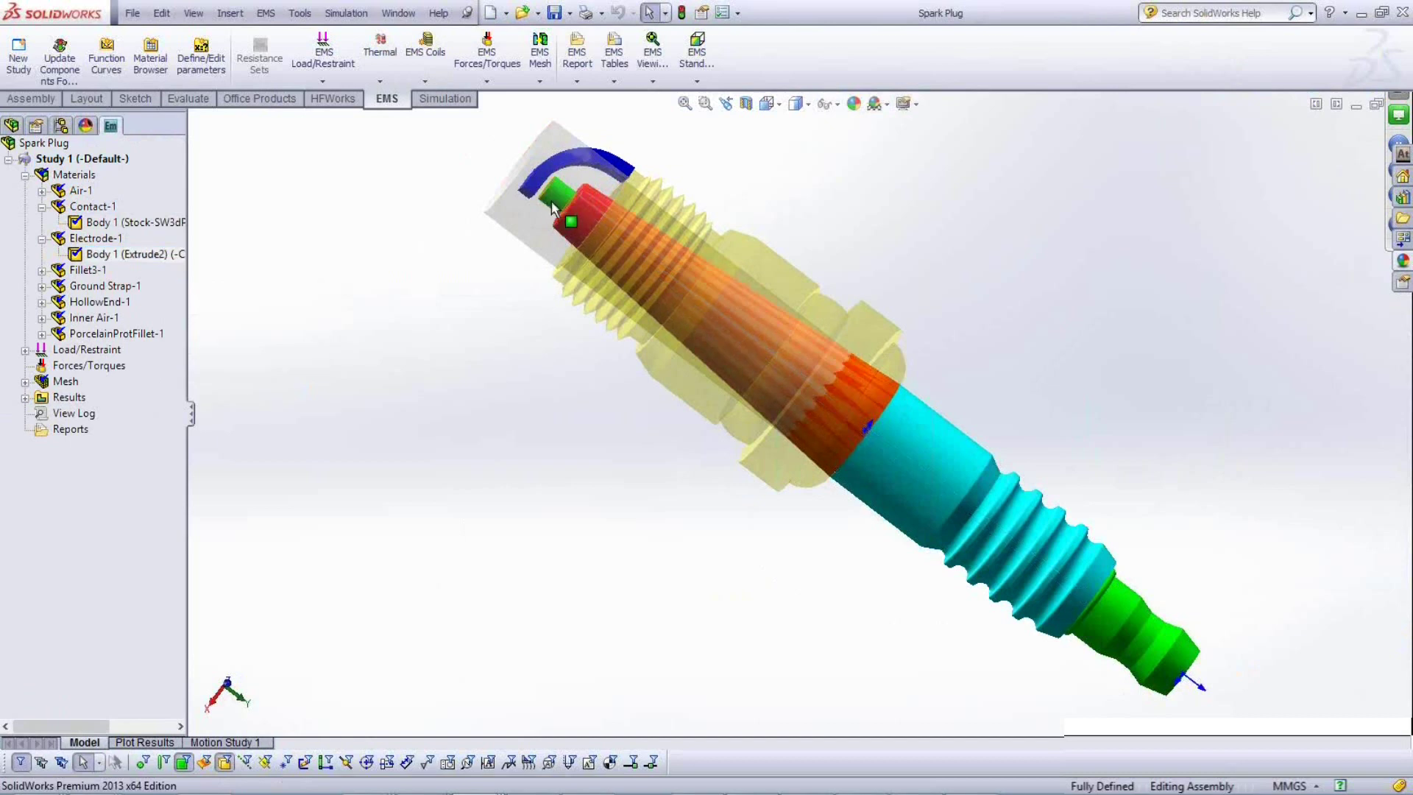
{"action": "right_click", "coordinate": [553, 207]}
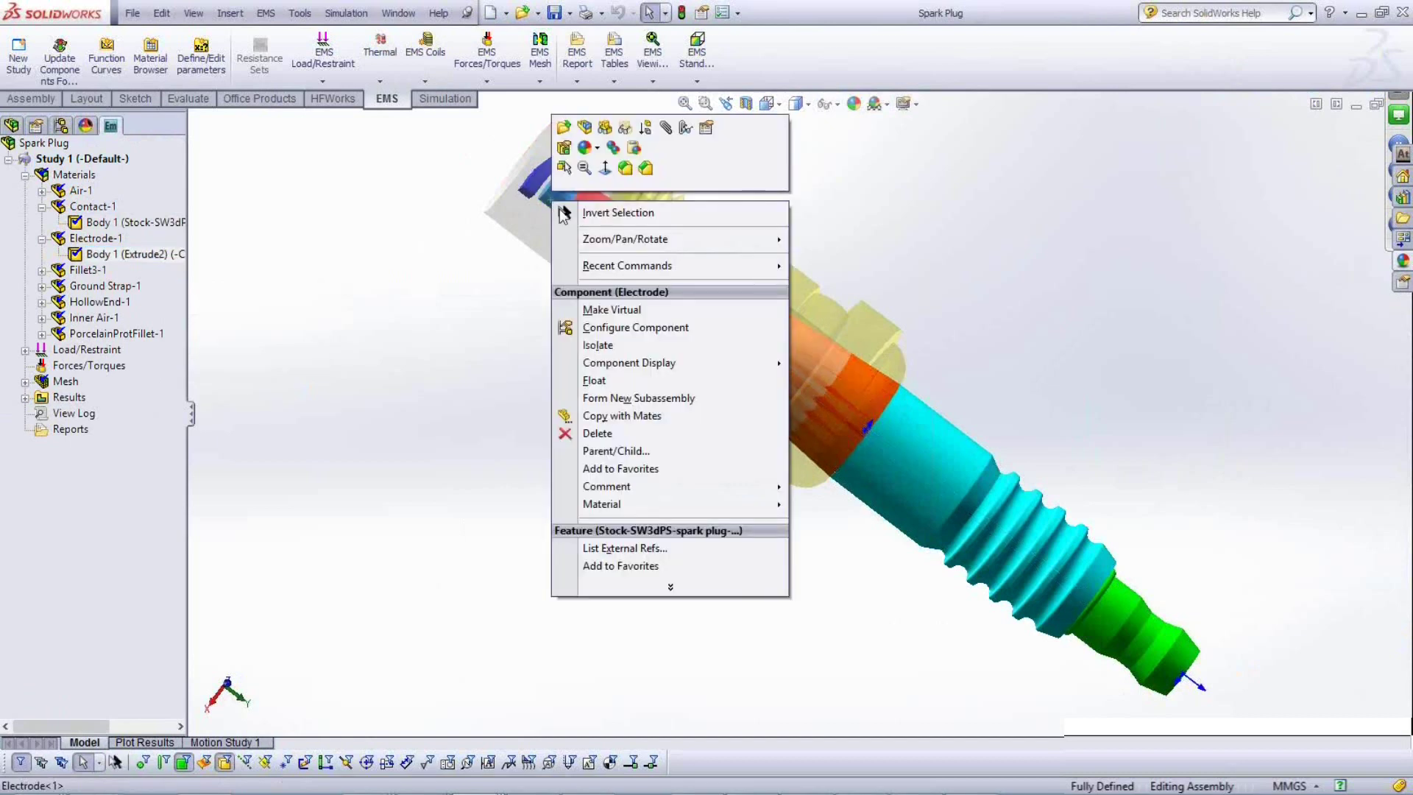
{"action": "left_click", "coordinate": [604, 137]}
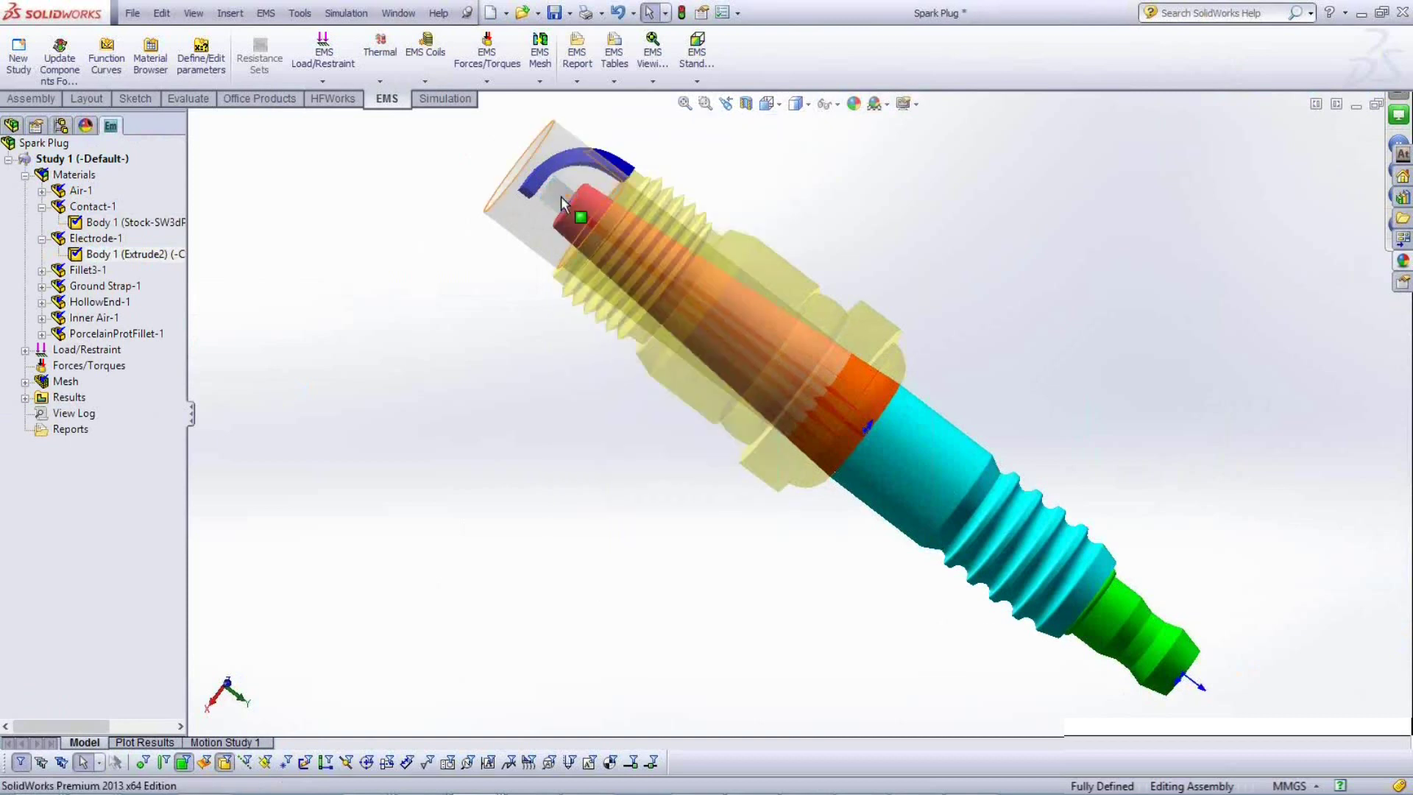
{"action": "right_click", "coordinate": [563, 197]}
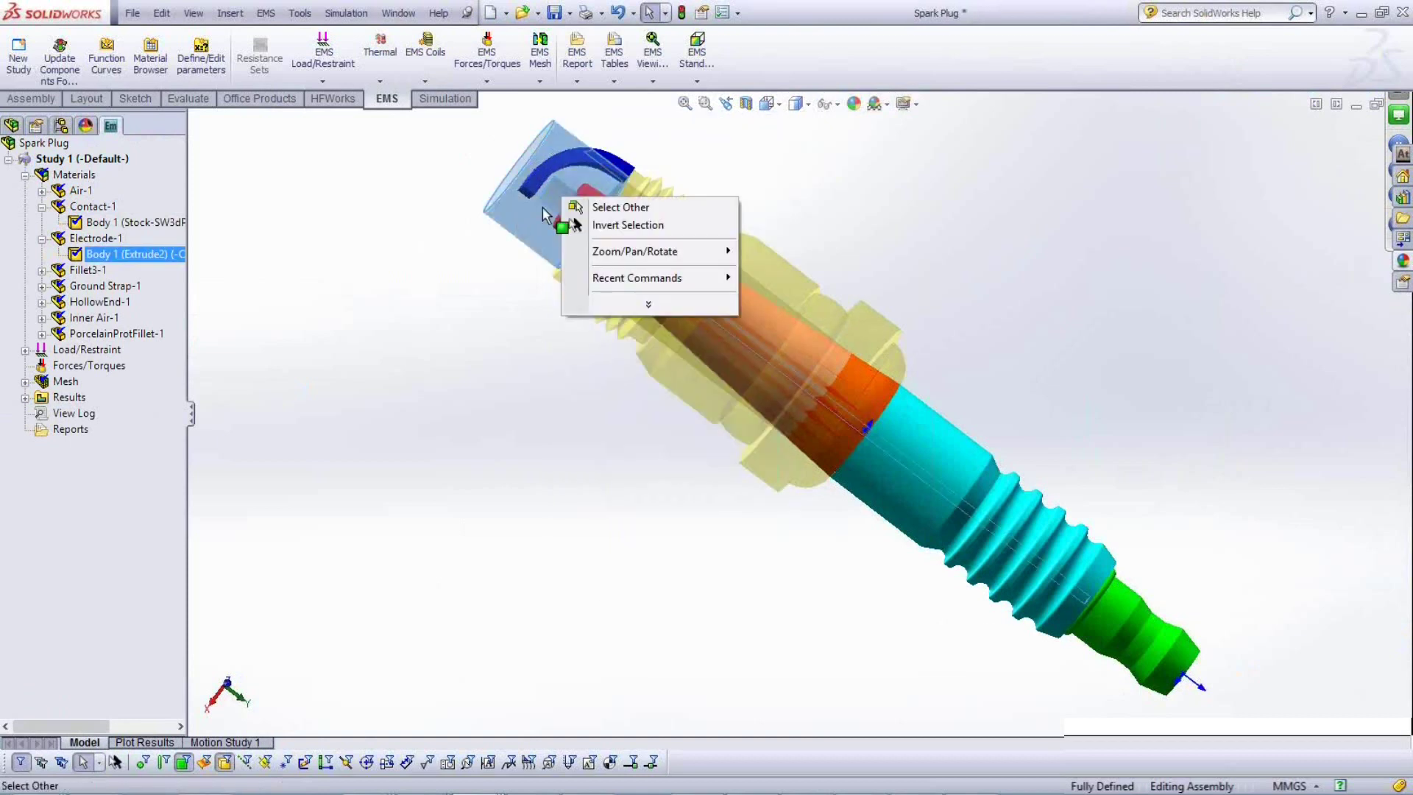
{"action": "left_click", "coordinate": [542, 206]}
{"action": "right_click", "coordinate": [548, 199]}
{"action": "left_click", "coordinate": [505, 259]}
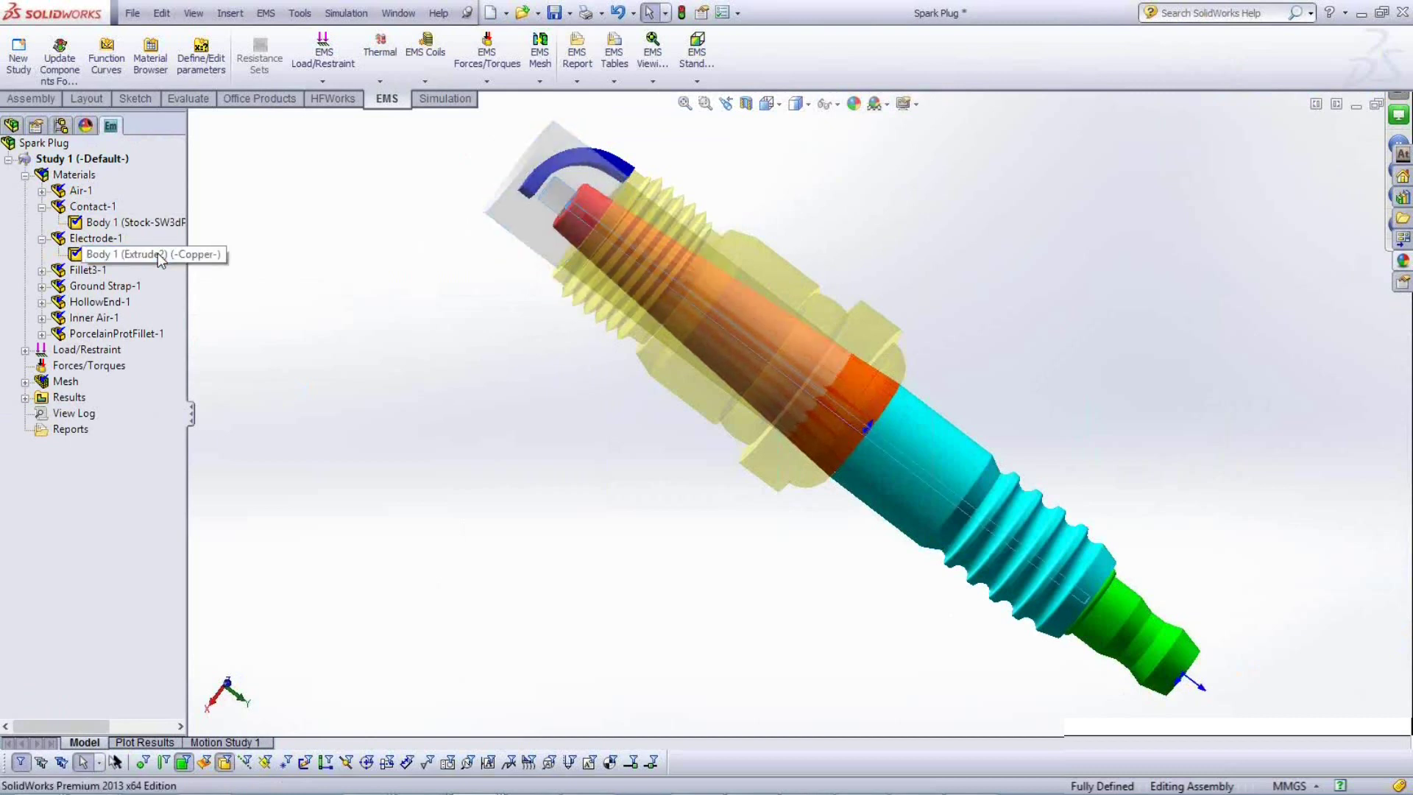
Examine the bodies and assigned materials of the Electrode, Fillet3 and Ground Strap in Study 1, highlighting each in the model.
{"action": "left_click", "coordinate": [147, 255]}
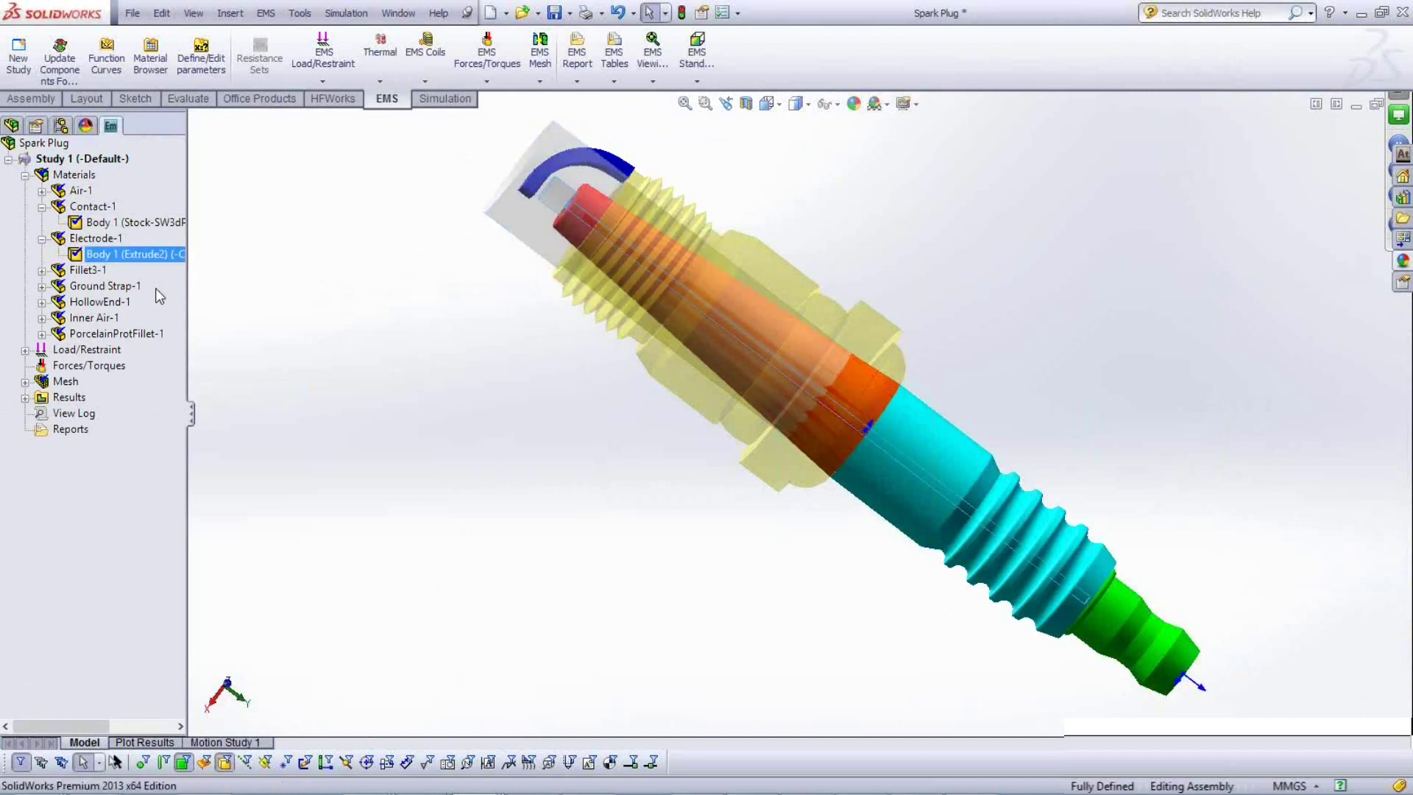
{"action": "left_click", "coordinate": [70, 270]}
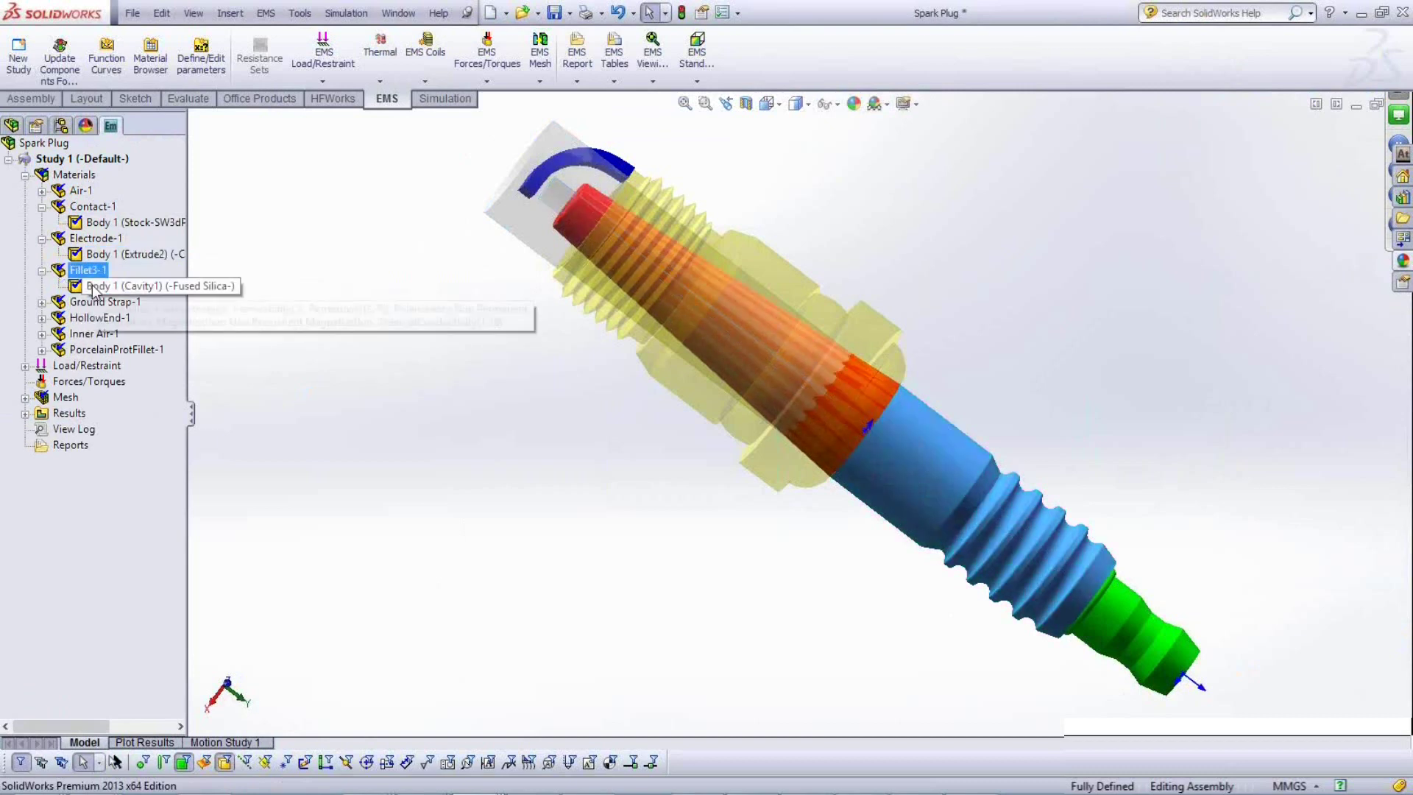
{"action": "left_click", "coordinate": [93, 291]}
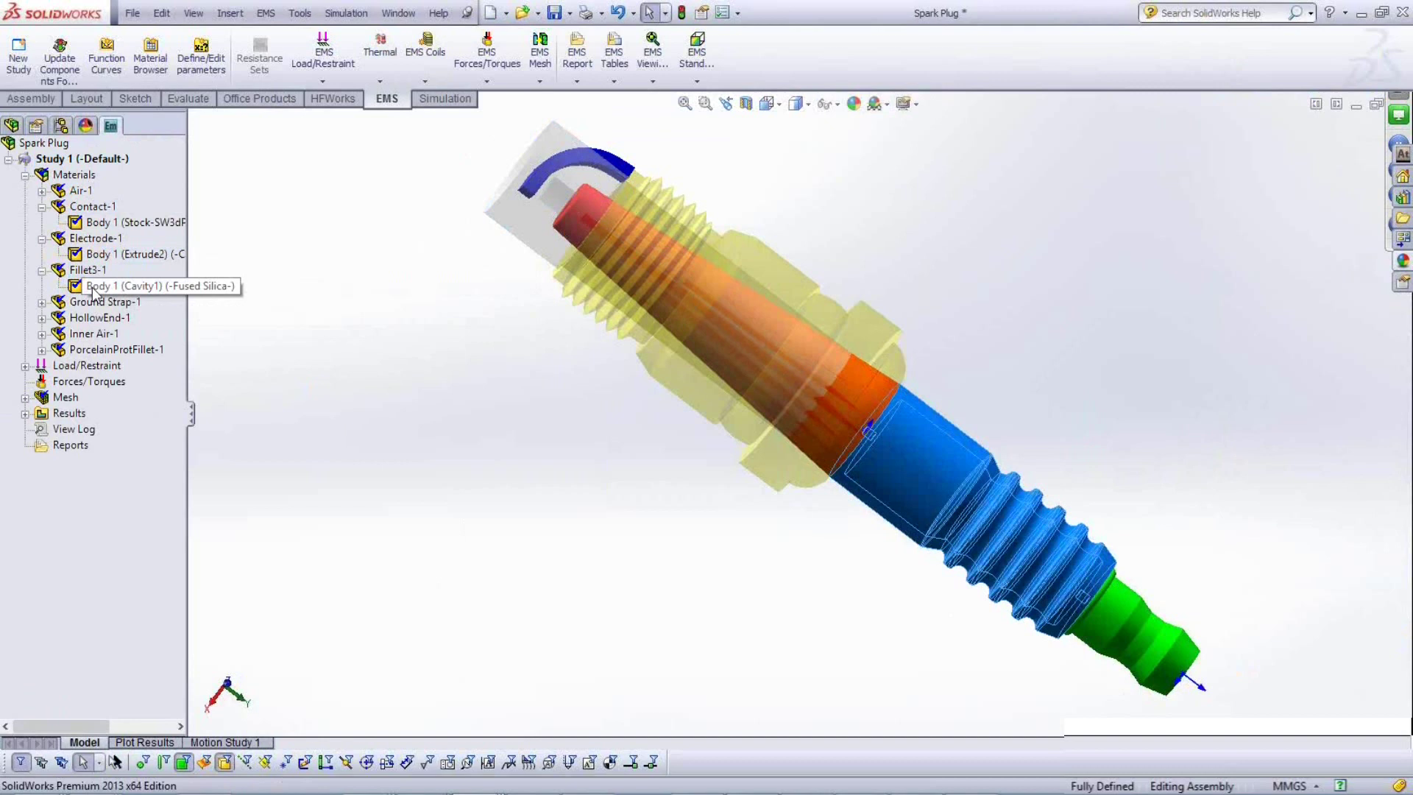
{"action": "left_click", "coordinate": [41, 302]}
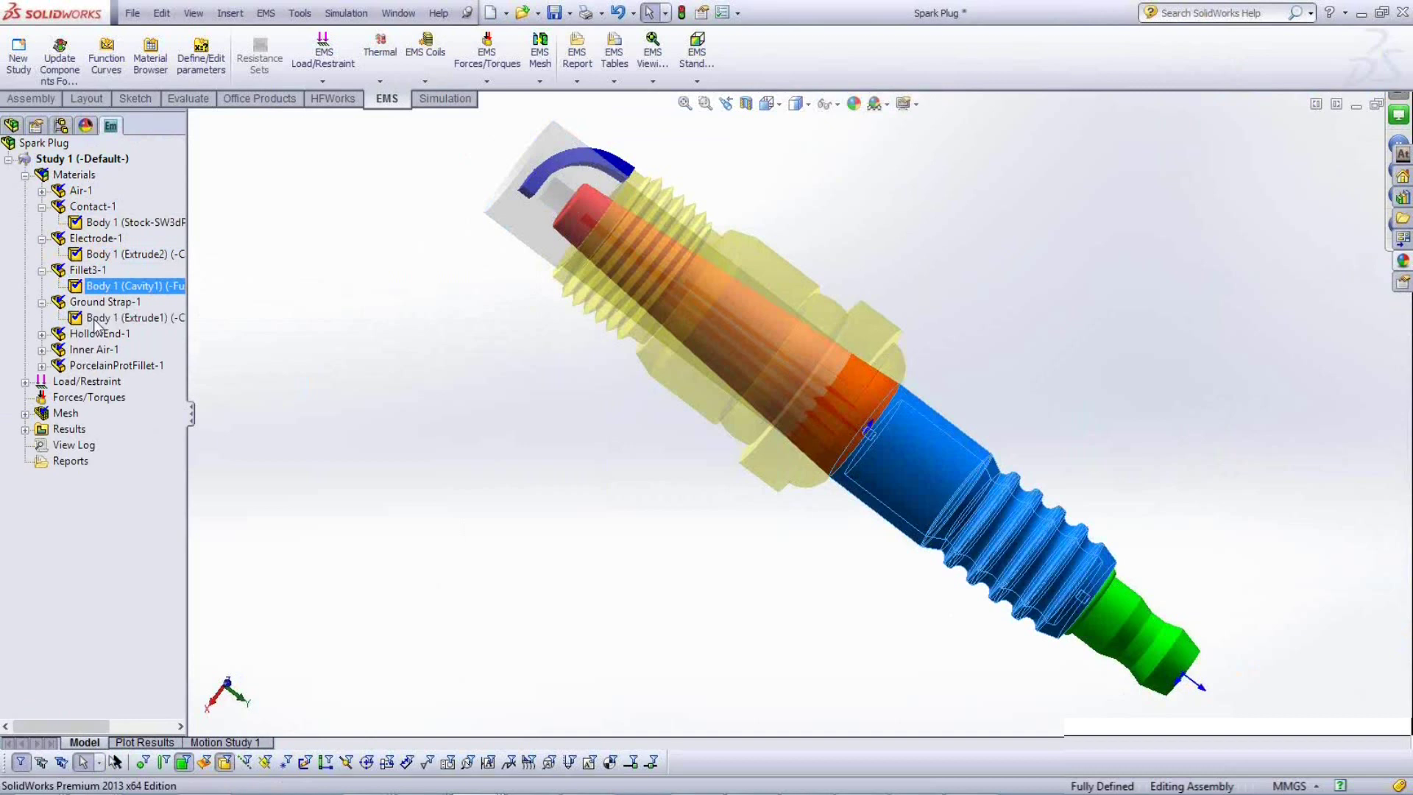
{"action": "left_click", "coordinate": [96, 321]}
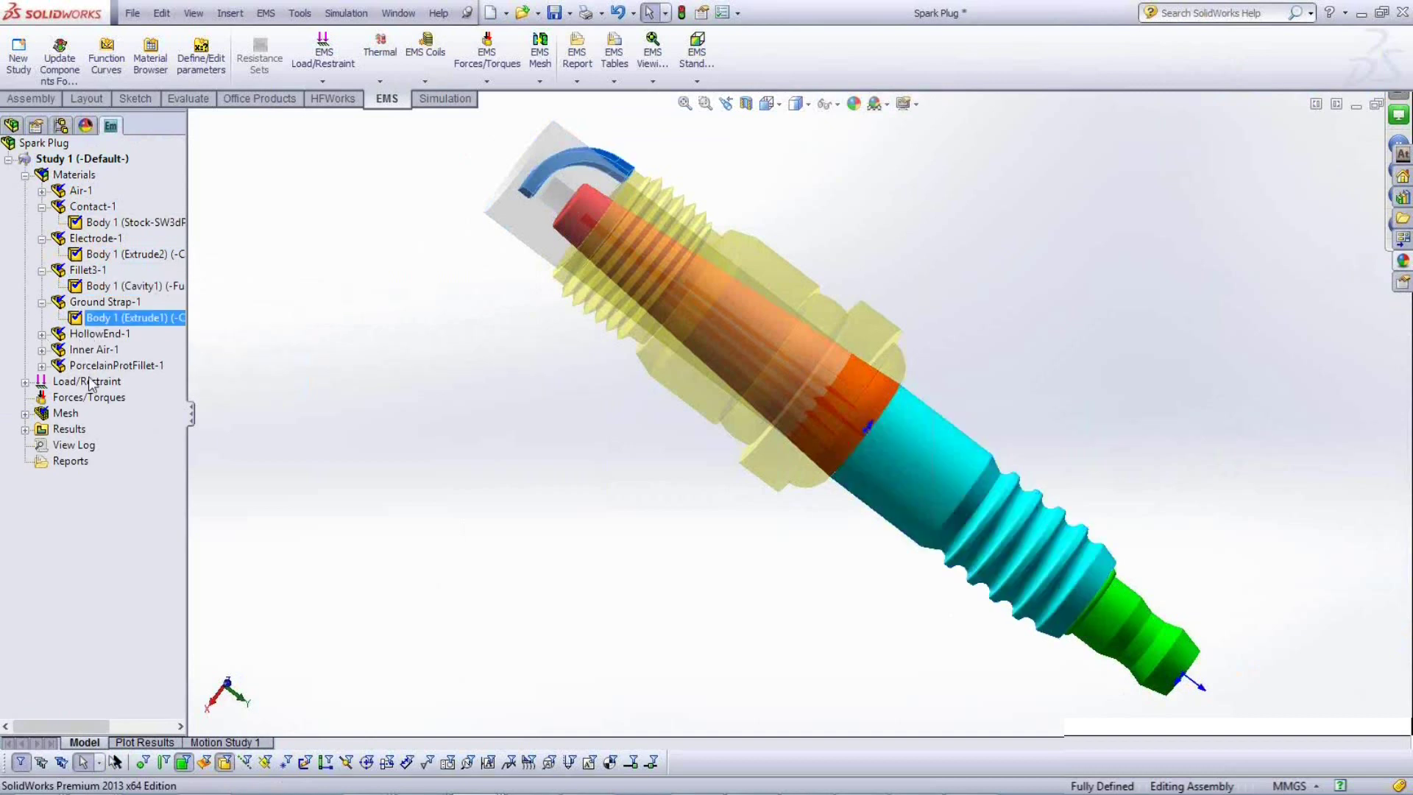
Examine the HollowEnd and Inner Air bodies with their assigned materials, and highlight the PorcelainProtFillet component.
{"action": "left_click", "coordinate": [42, 334]}
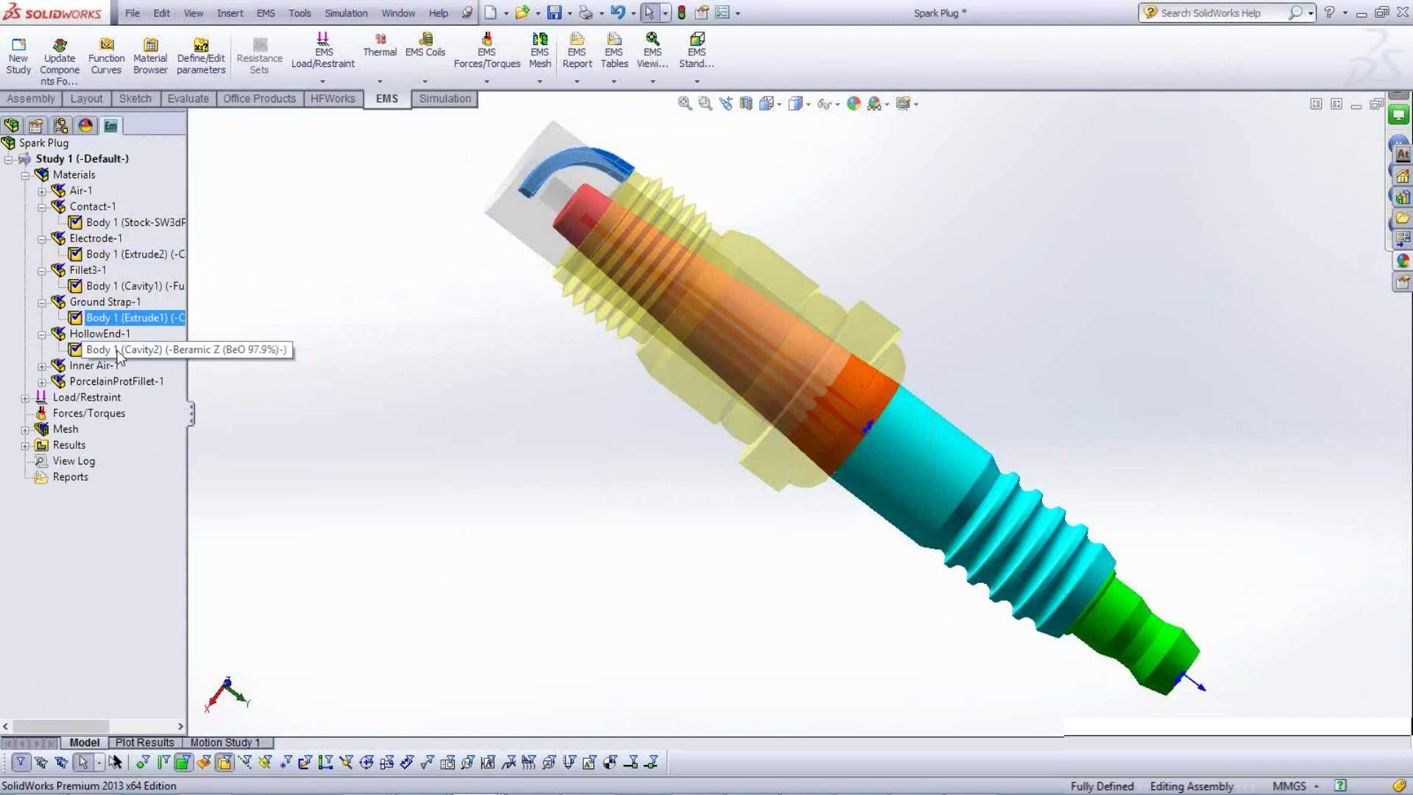
{"action": "left_click", "coordinate": [118, 354]}
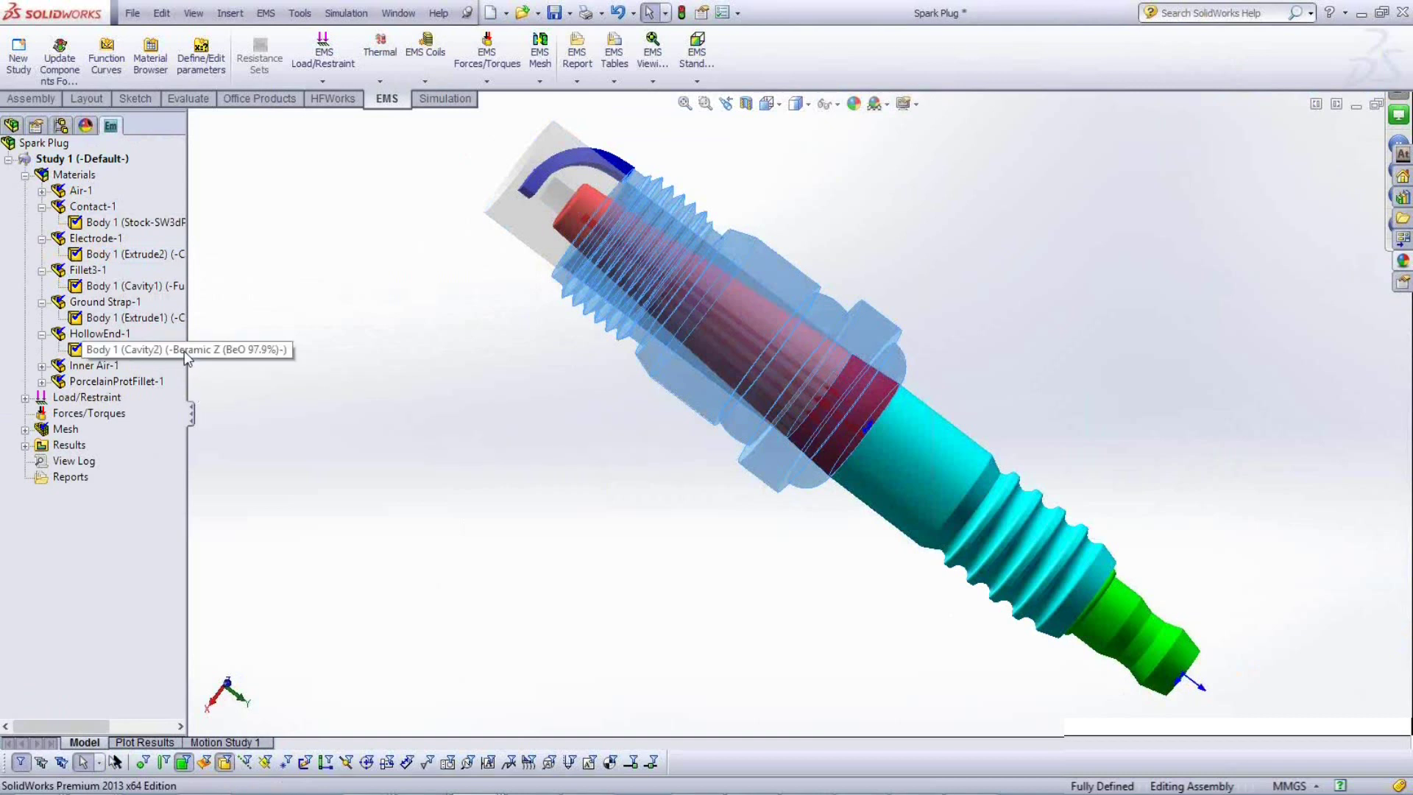
{"action": "mouse_move", "coordinate": [185, 353]}
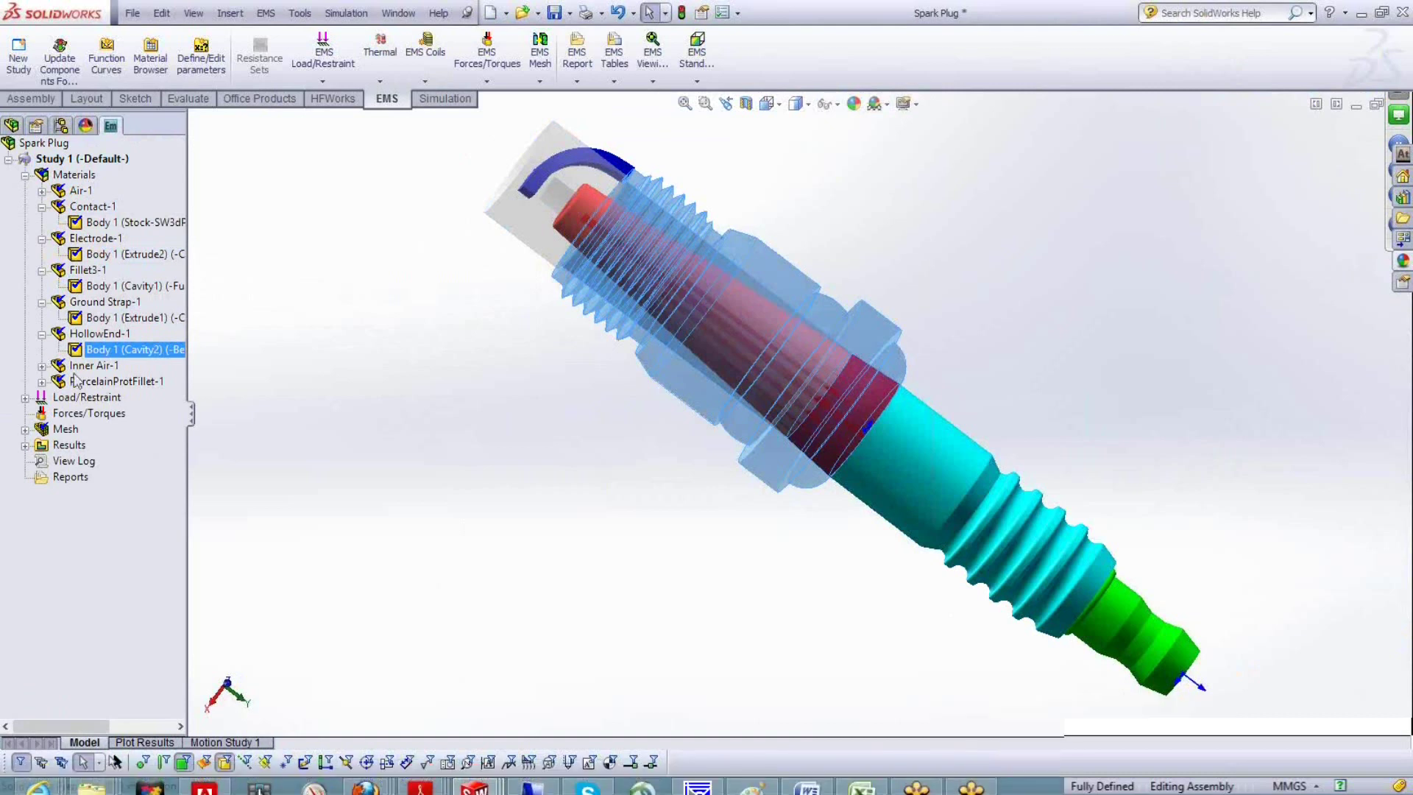
{"action": "left_click", "coordinate": [42, 365]}
{"action": "left_click", "coordinate": [95, 380]}
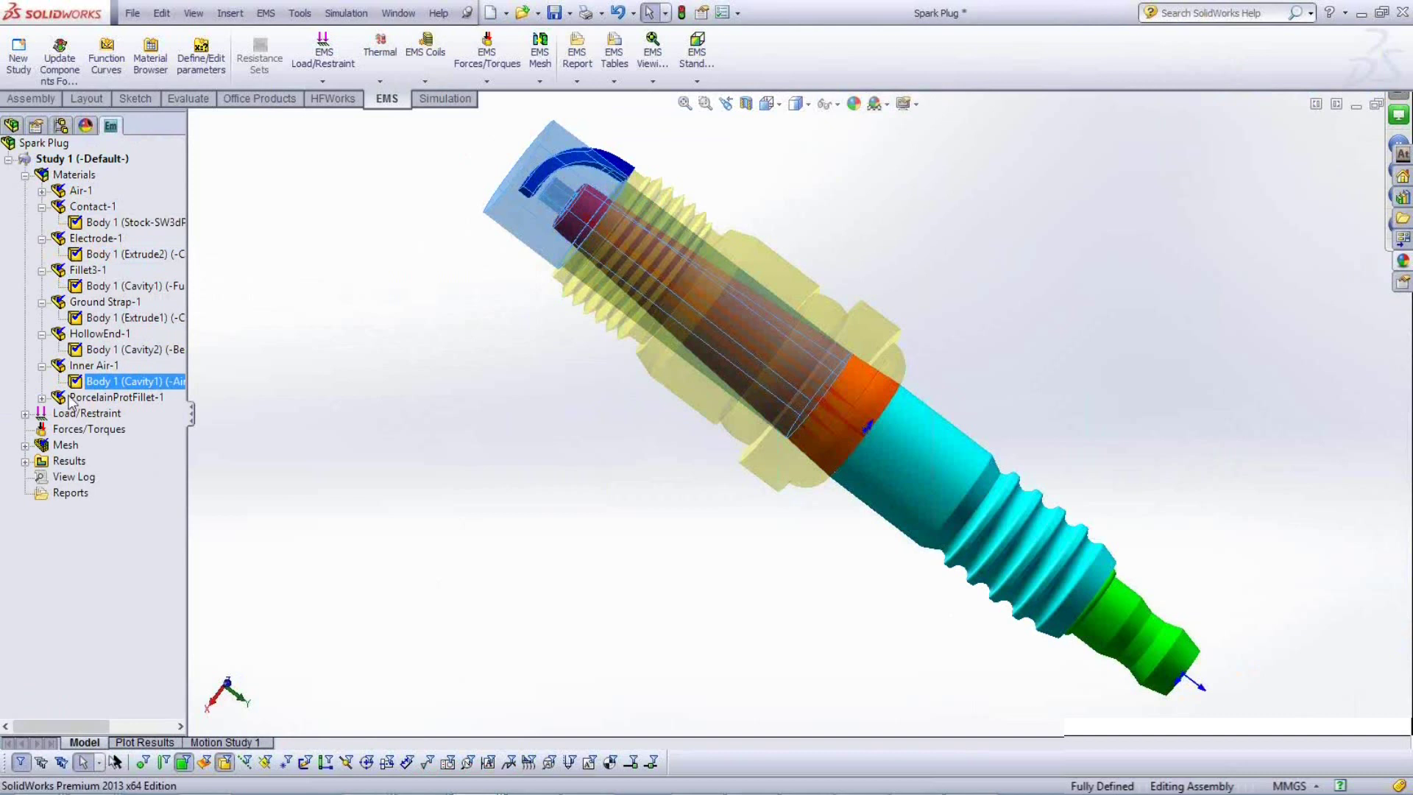
{"action": "left_click", "coordinate": [110, 397]}
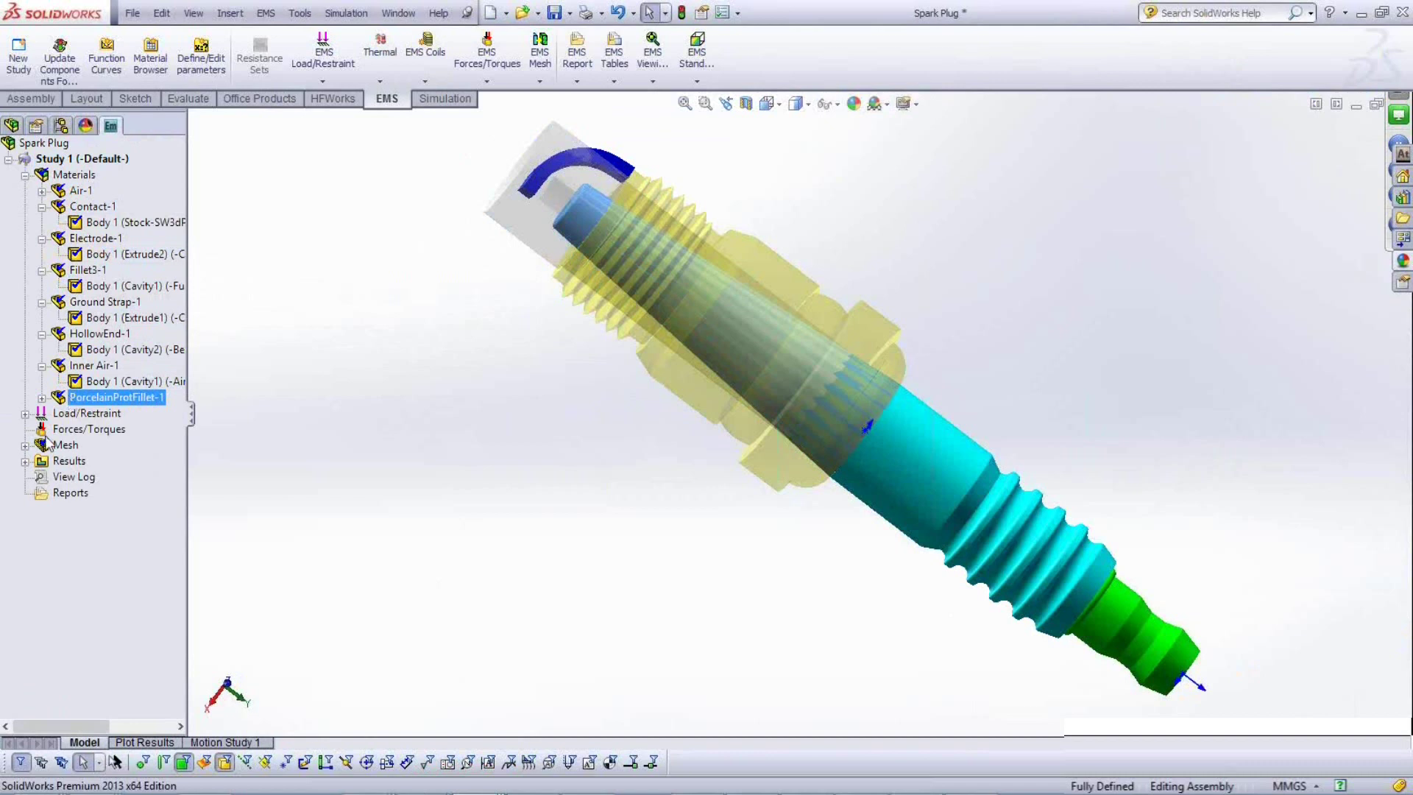
List Study 1's loads and highlight where Fixed Voltage - 1 and Fixed Voltage - 2 are applied on the model.
{"action": "left_click", "coordinate": [25, 413]}
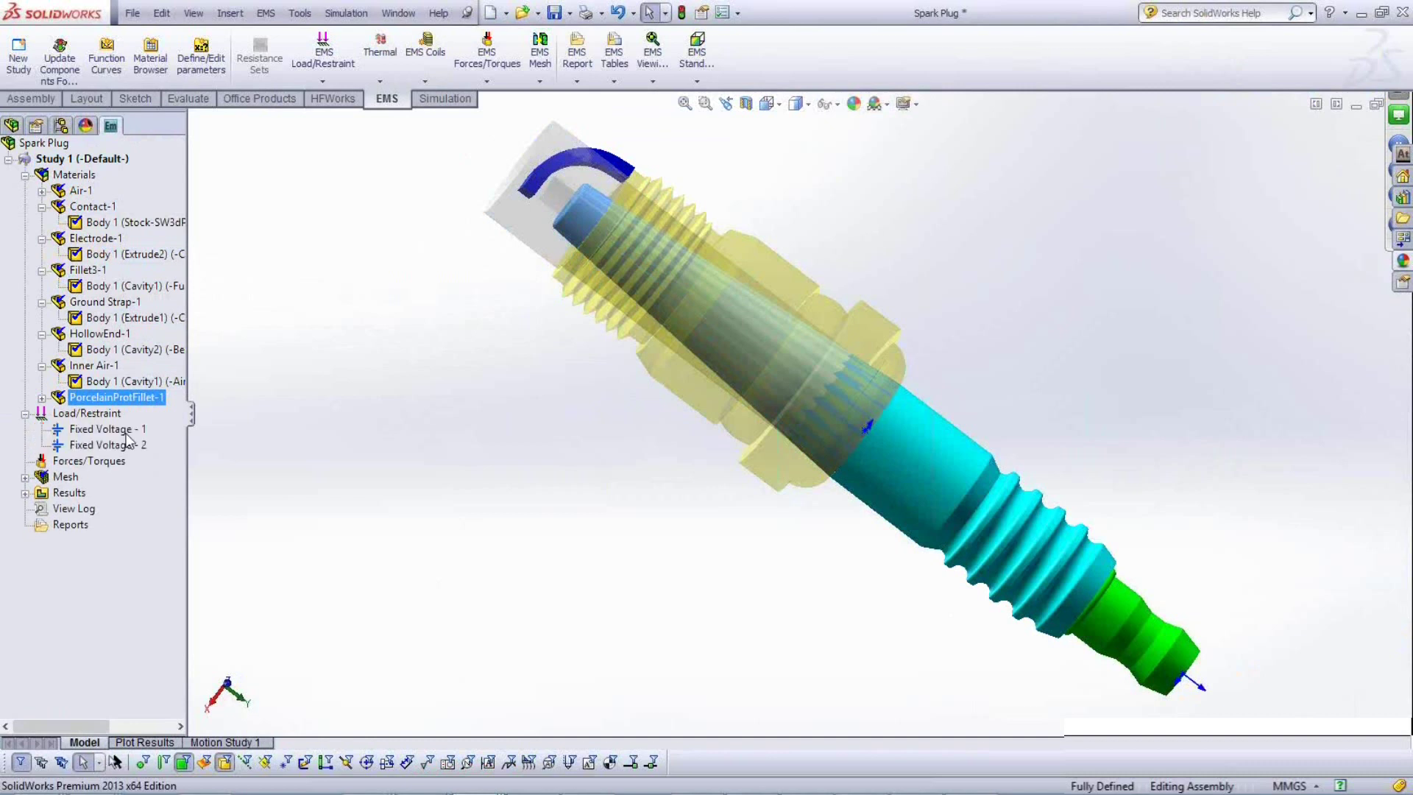
{"action": "left_click", "coordinate": [125, 433]}
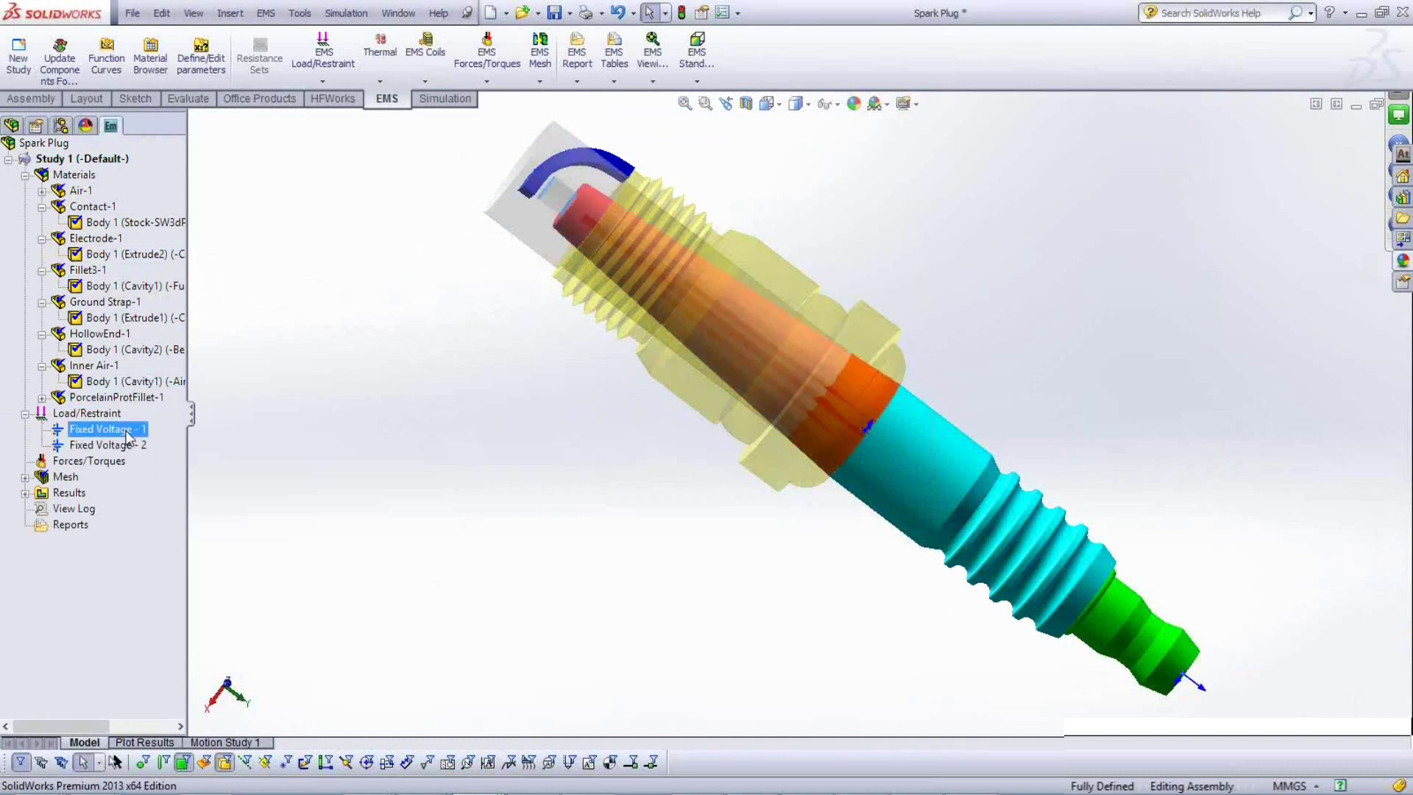
{"action": "left_click", "coordinate": [128, 436]}
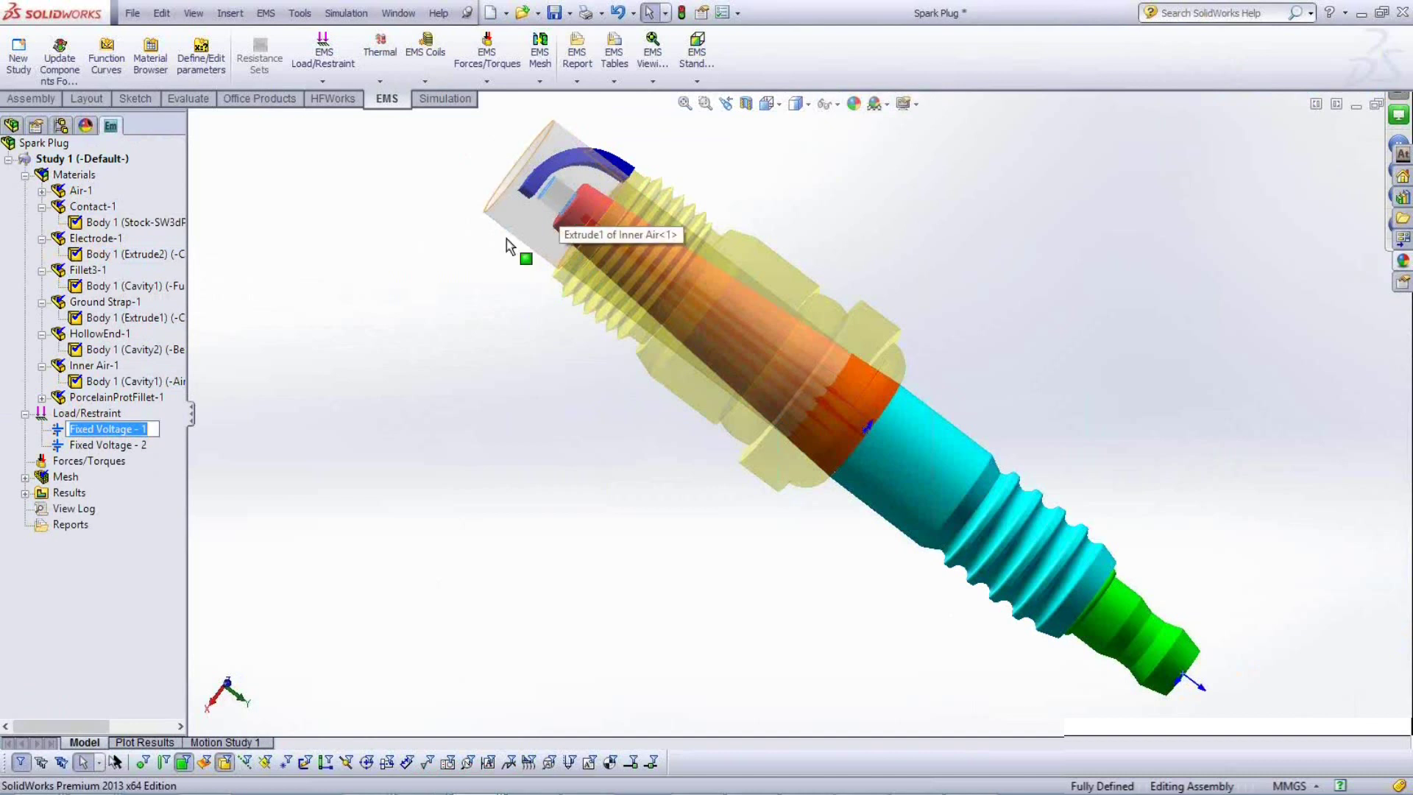
{"action": "left_click", "coordinate": [114, 444]}
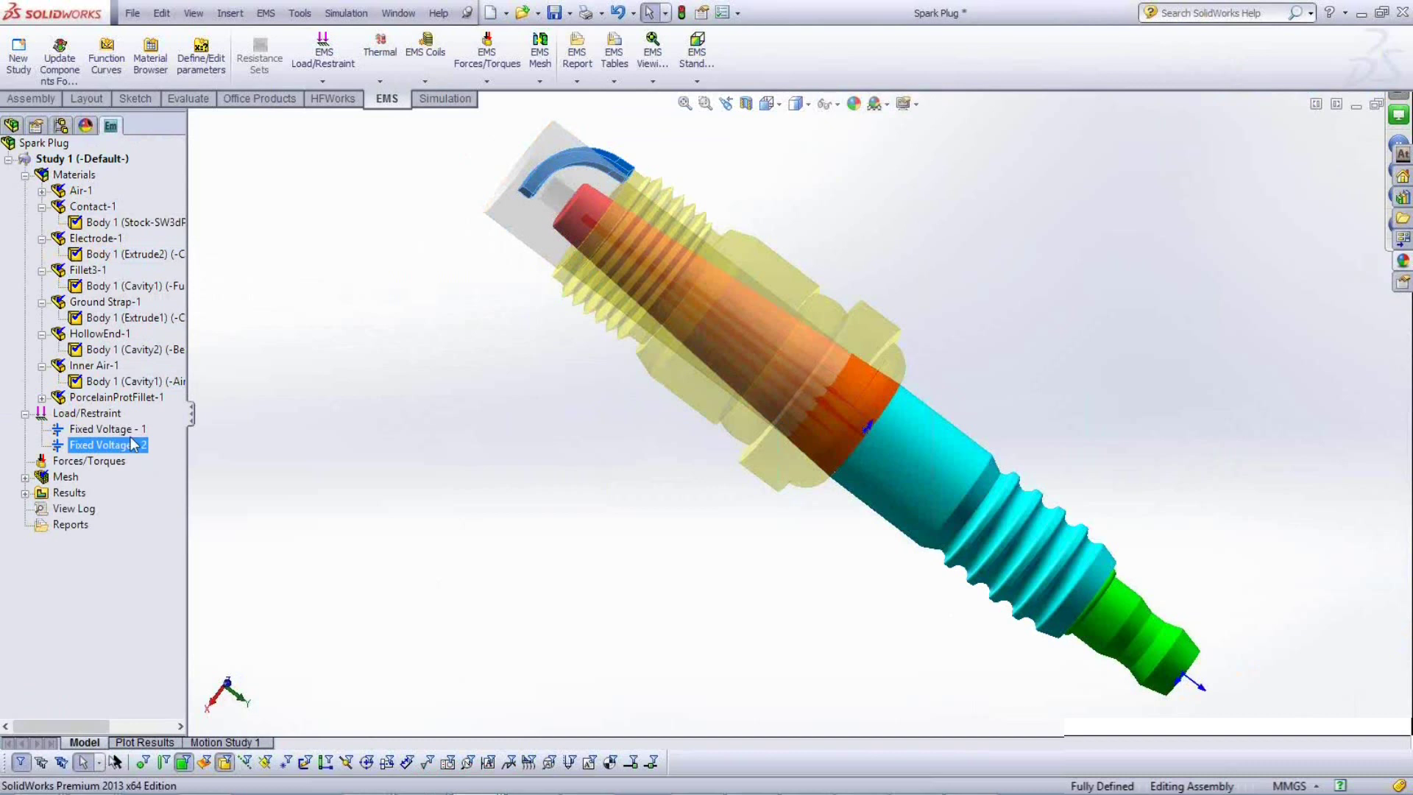
Review the definitions of Fixed Voltage - 1 and Fixed Voltage - 2, leaving each without changes.
{"action": "right_click", "coordinate": [131, 436]}
{"action": "left_click", "coordinate": [151, 465]}
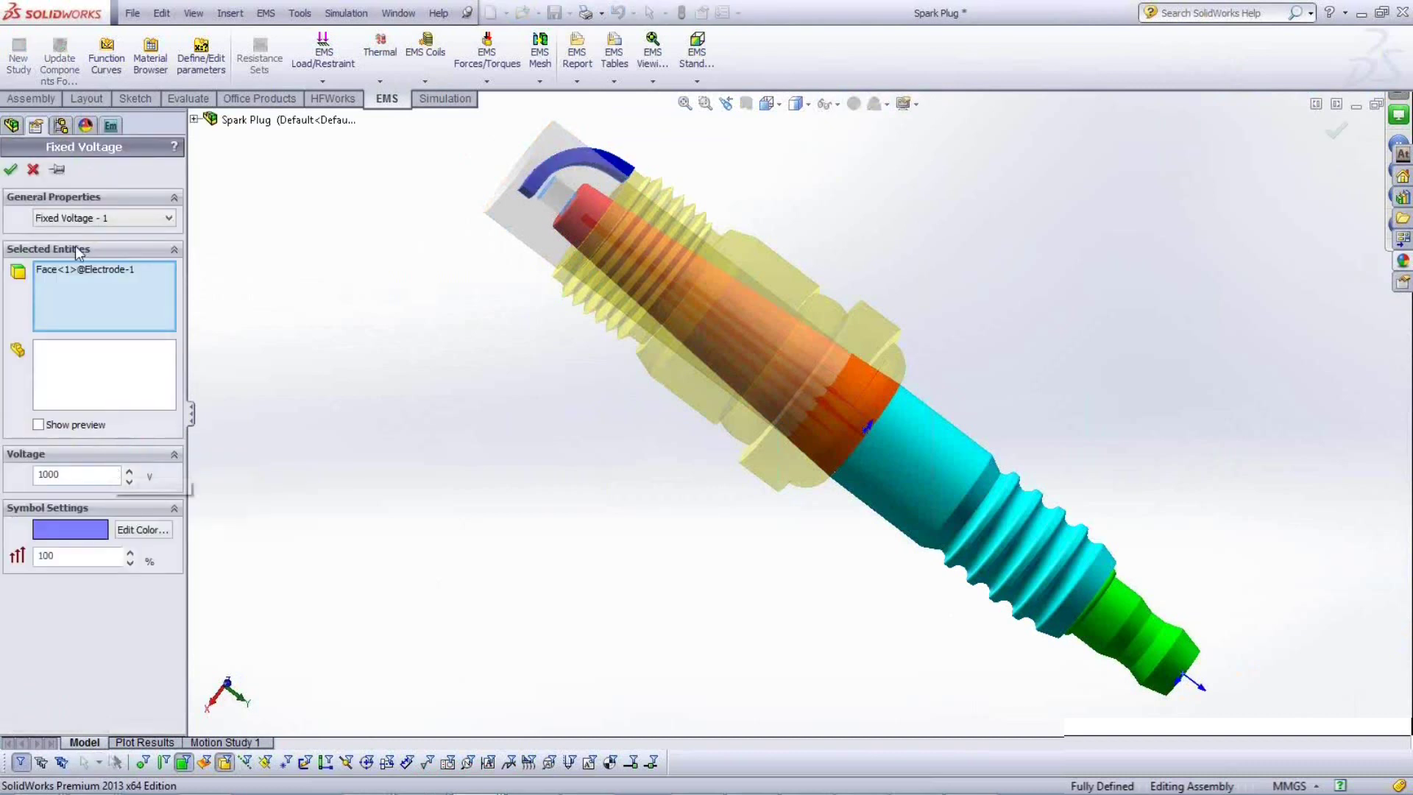
{"action": "left_click", "coordinate": [33, 170]}
{"action": "right_click", "coordinate": [108, 447]}
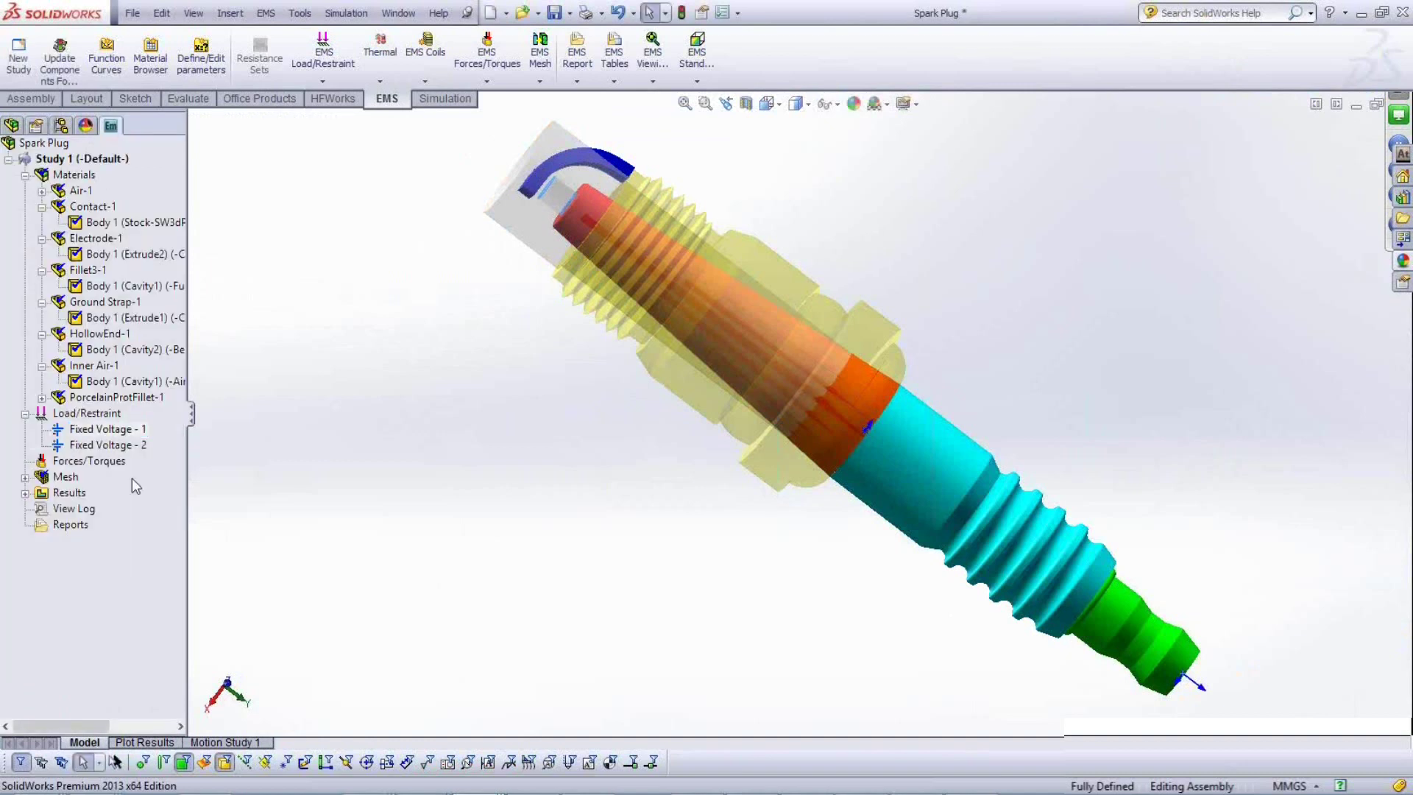
{"action": "left_click", "coordinate": [134, 482]}
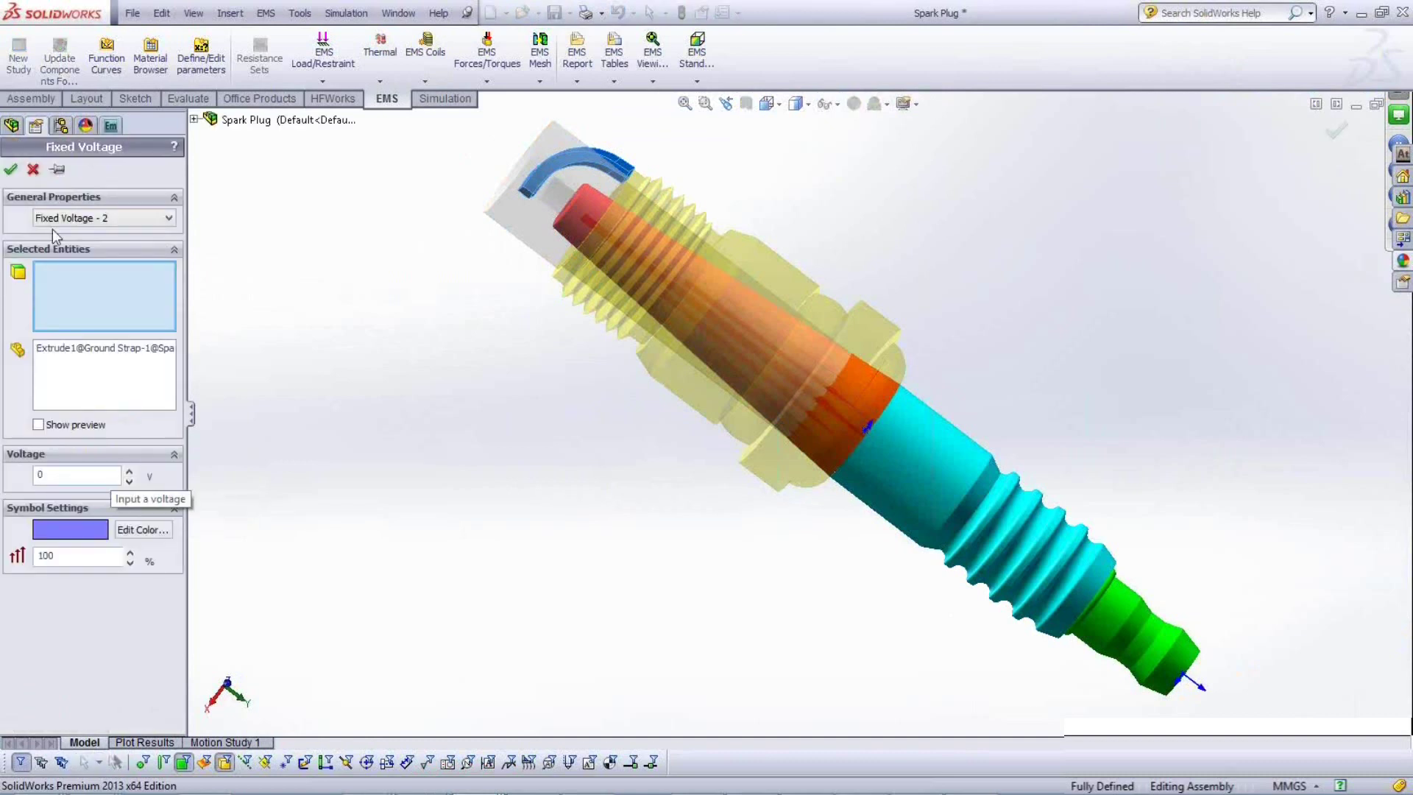
{"action": "left_click", "coordinate": [33, 171]}
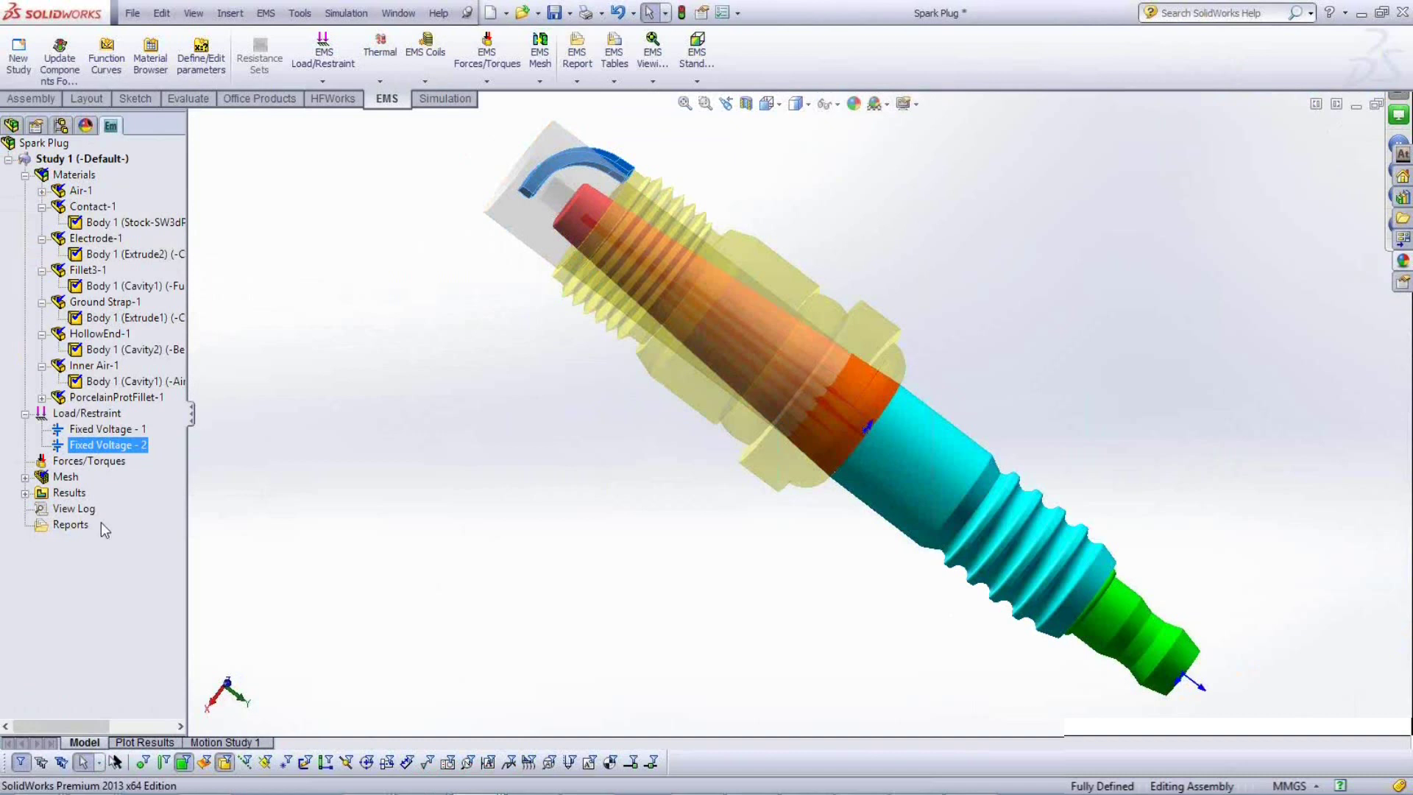
Check the mesh commands, then display the Electric Field - 1 plot from Study 1's results and examine it on the spark plug.
{"action": "right_click", "coordinate": [46, 476]}
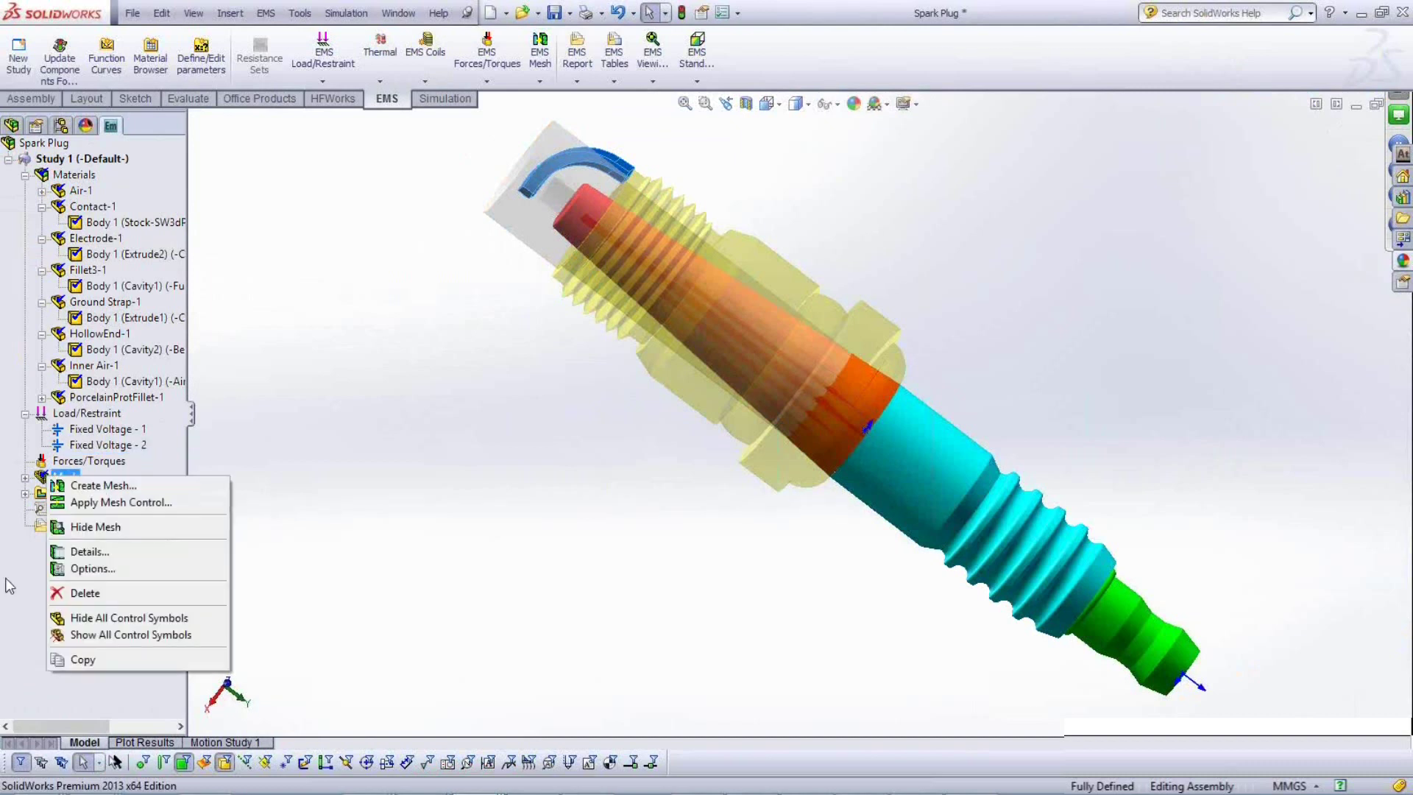
{"action": "left_click", "coordinate": [27, 494]}
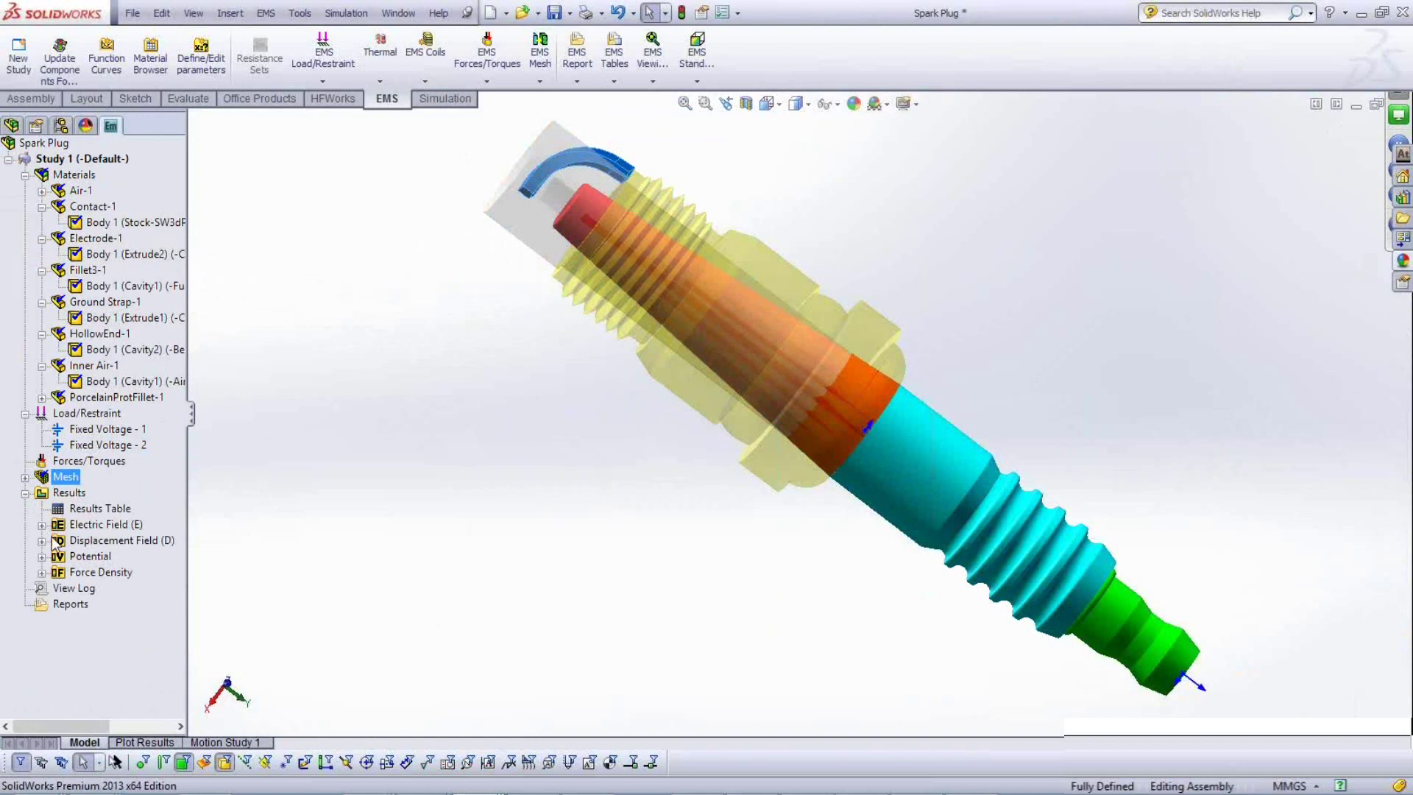
{"action": "left_click", "coordinate": [42, 524]}
{"action": "left_click", "coordinate": [78, 542]}
{"action": "right_click", "coordinate": [82, 541]}
{"action": "left_click", "coordinate": [82, 542]}
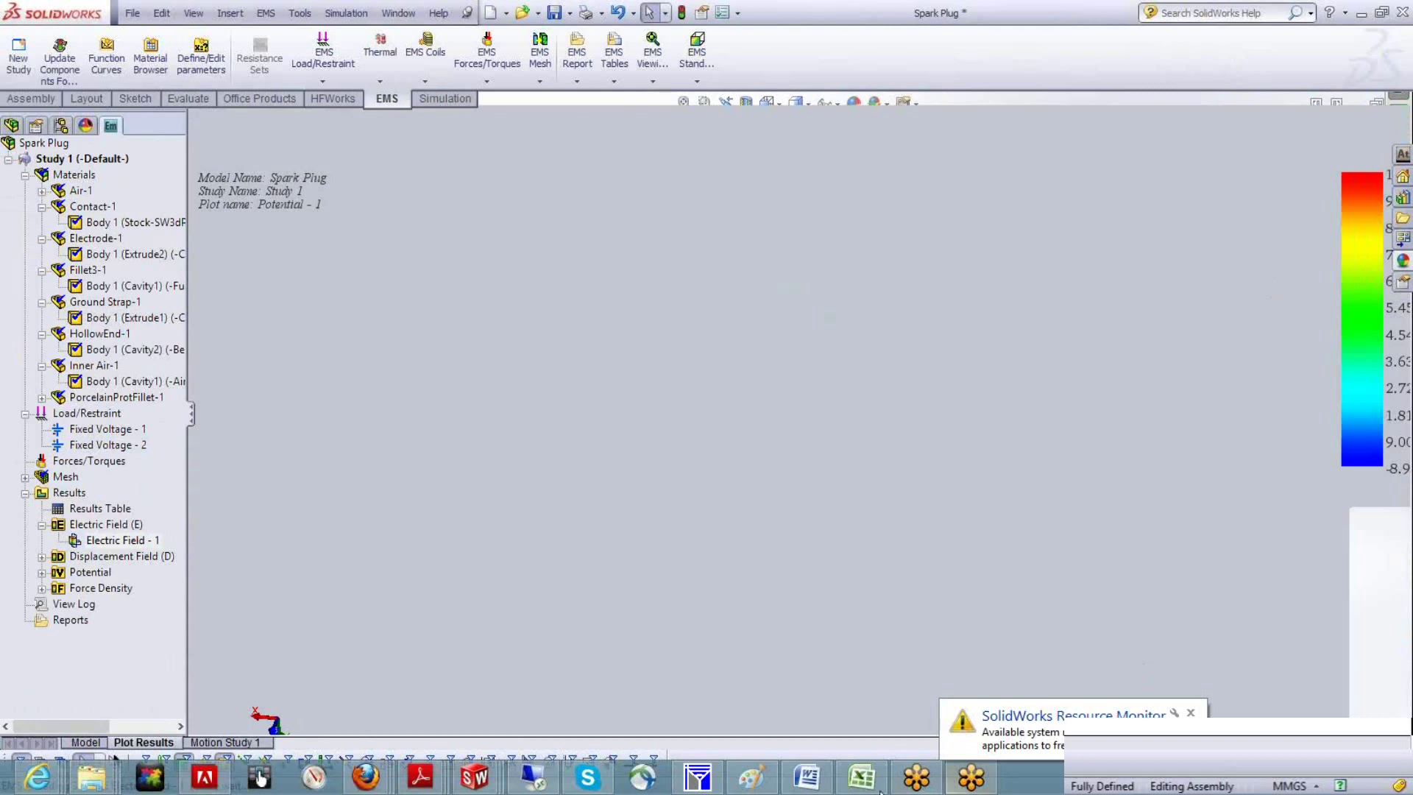
{"action": "mouse_move", "coordinate": [881, 792]}
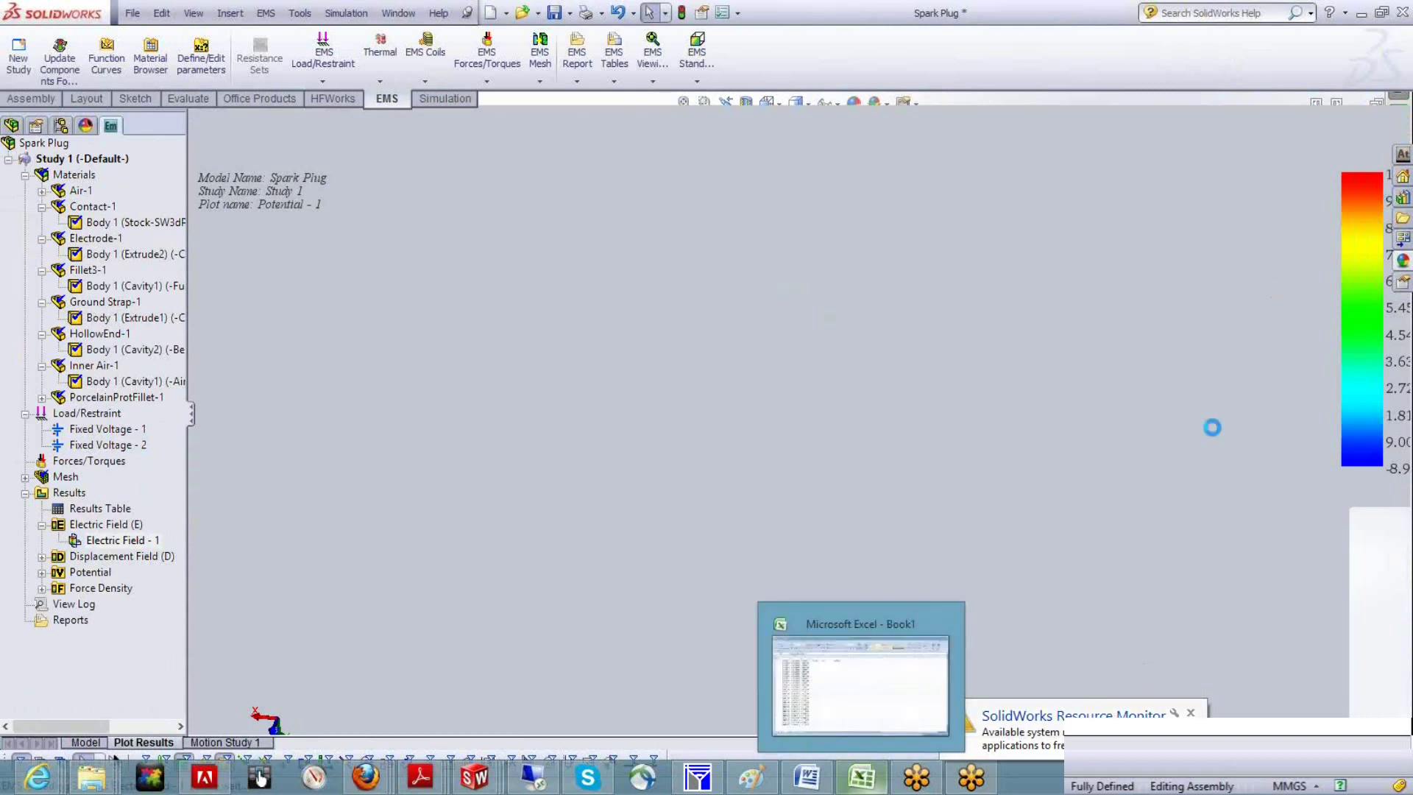
{"action": "middle_click_drag", "start_coordinate": [957, 398], "coordinate": [707, 184]}
{"action": "scroll", "coordinate": [701, 142], "scroll_direction": "down", "scroll_amount": 5}
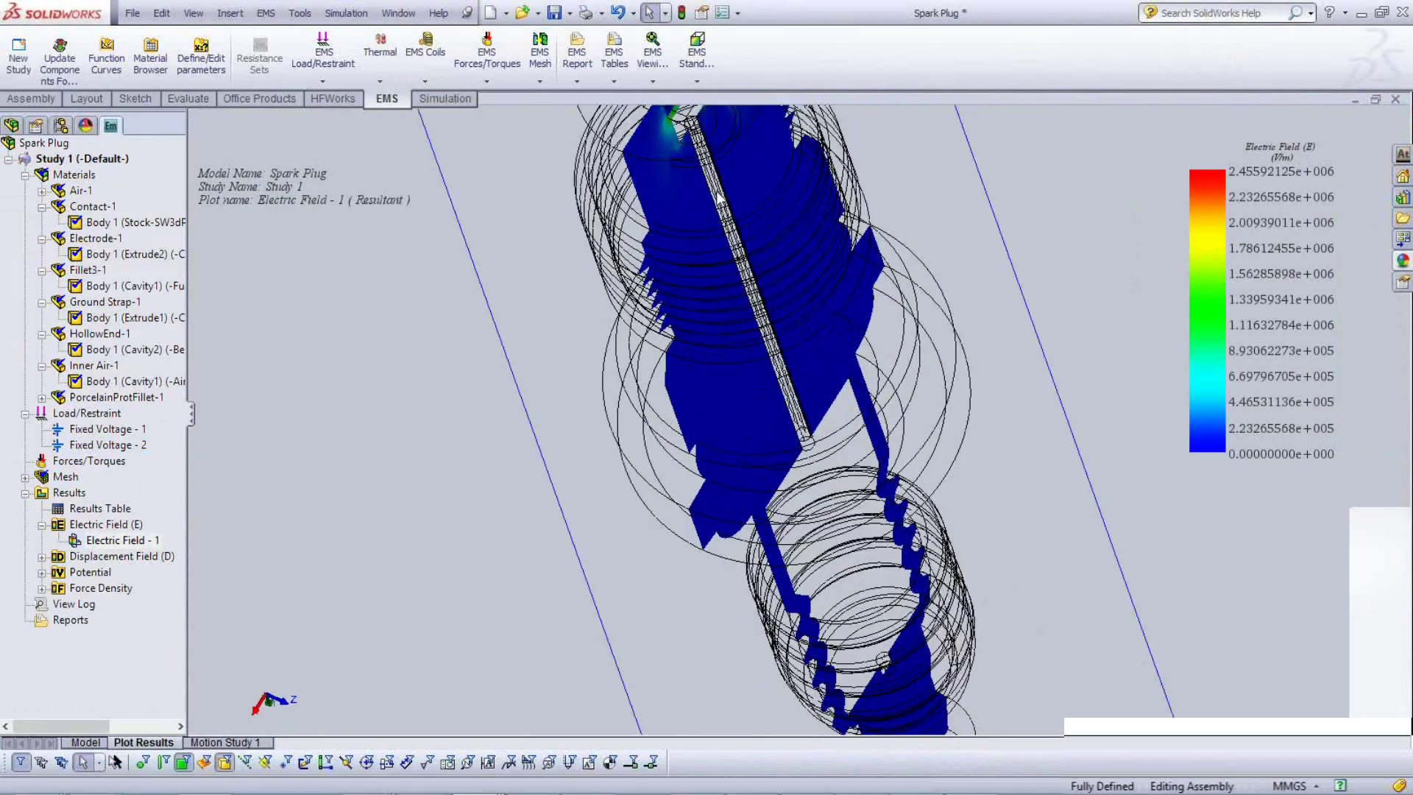
Examine the Electric Field - 1 plot closely around the electrode tip and ground strap gap, and return to the full view.
{"action": "scroll", "coordinate": [751, 182], "scroll_direction": "up", "scroll_amount": 5}
{"action": "scroll", "coordinate": [751, 182], "scroll_direction": "down", "scroll_amount": 2}
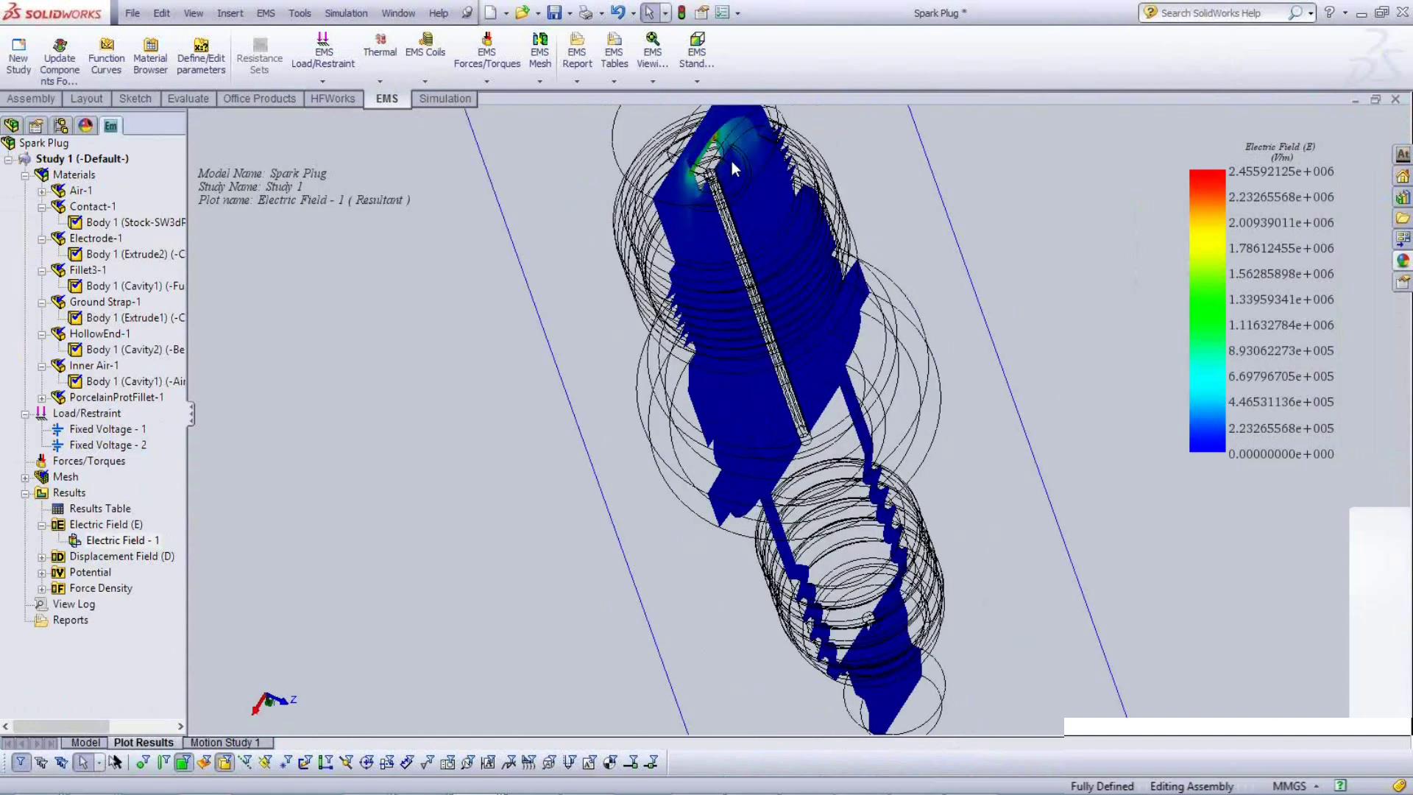
{"action": "right_click", "coordinate": [455, 260]}
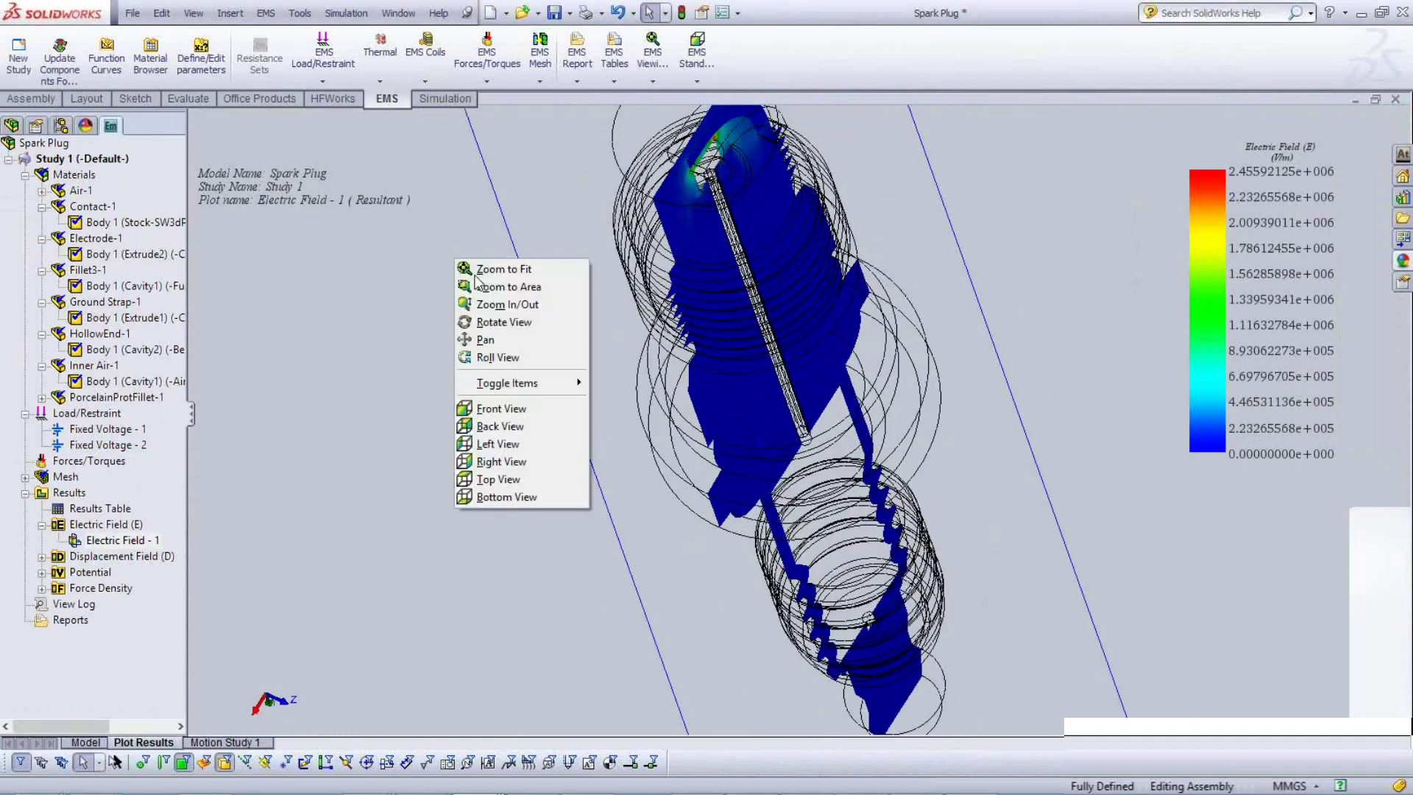
{"action": "left_click", "coordinate": [501, 287]}
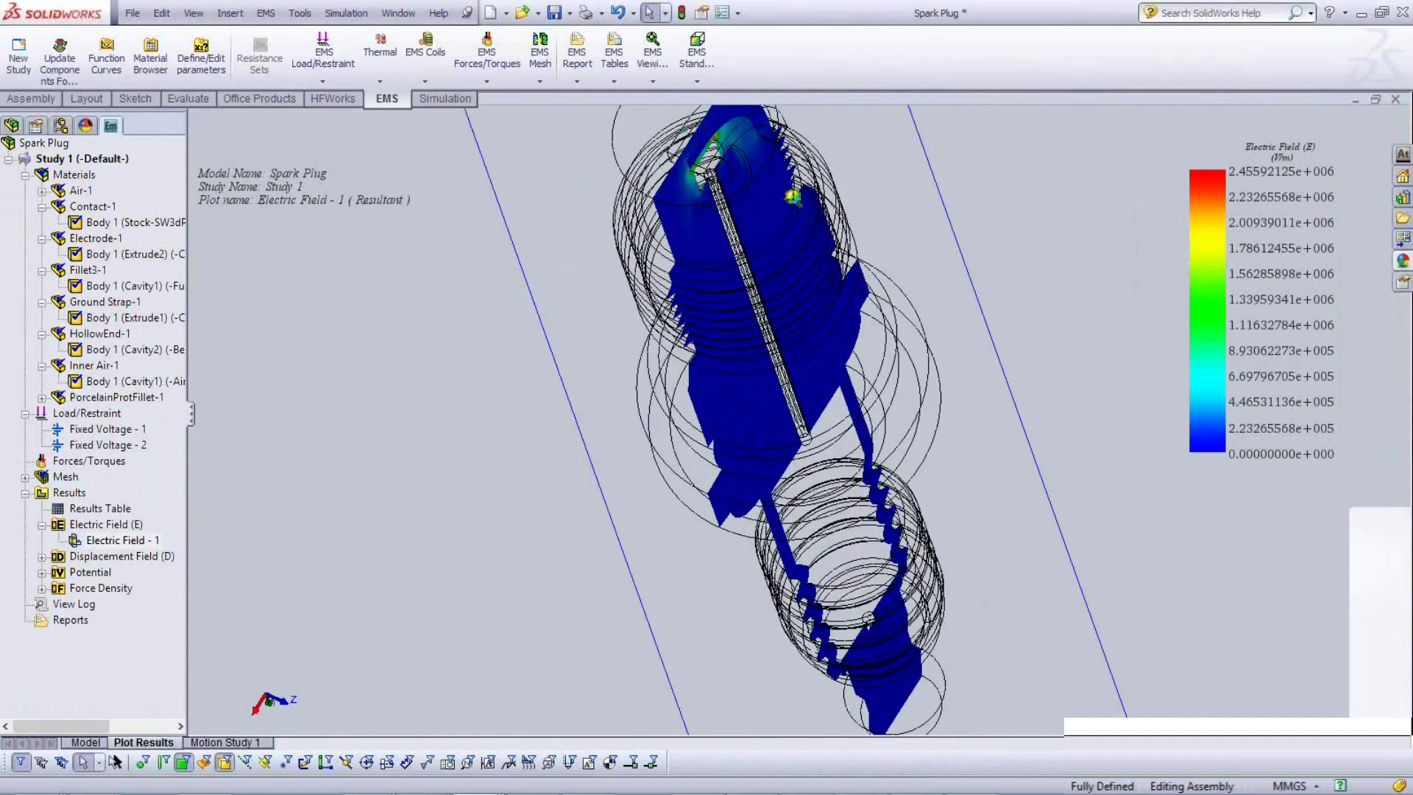
{"action": "left_click_drag", "start_coordinate": [792, 196], "coordinate": [617, 246]}
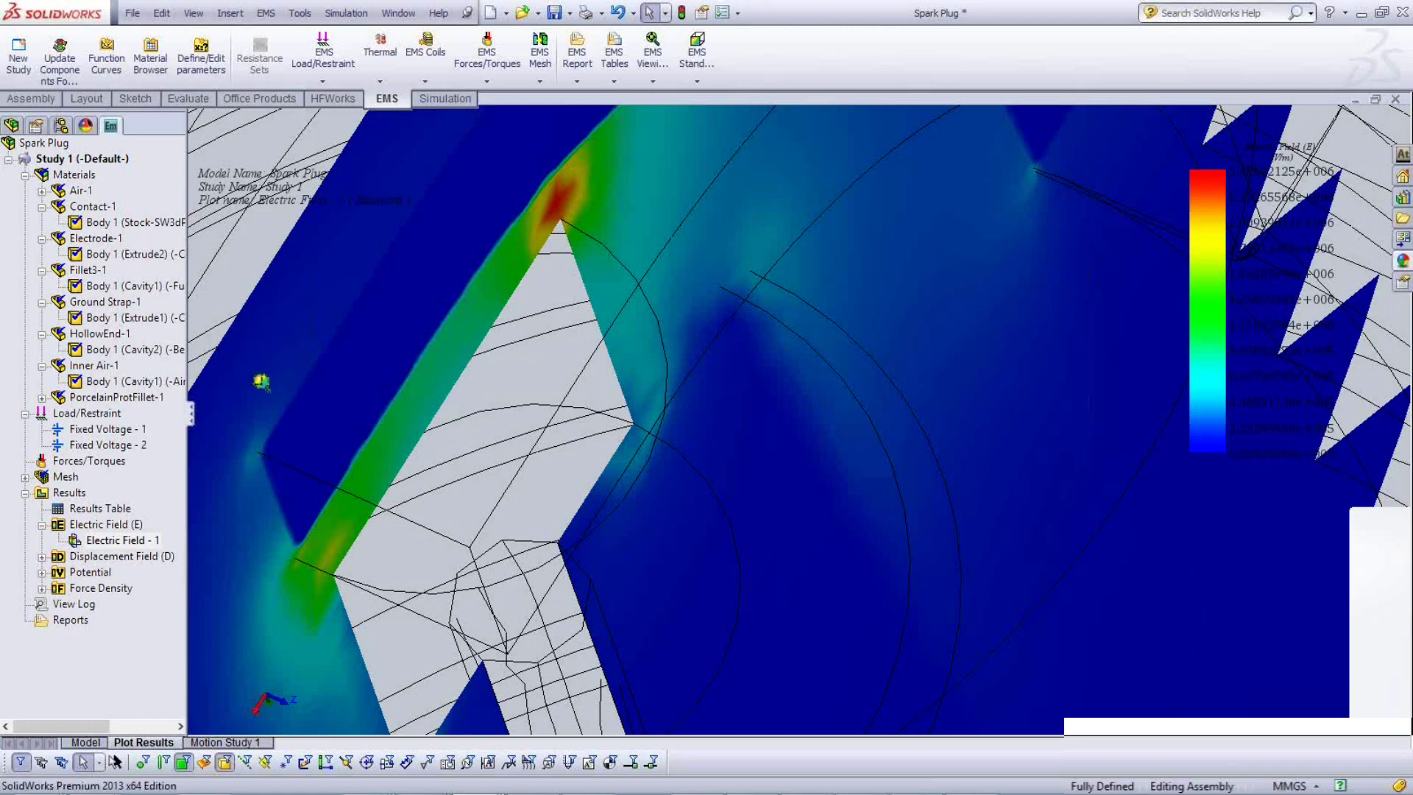
{"action": "right_click", "coordinate": [249, 231]}
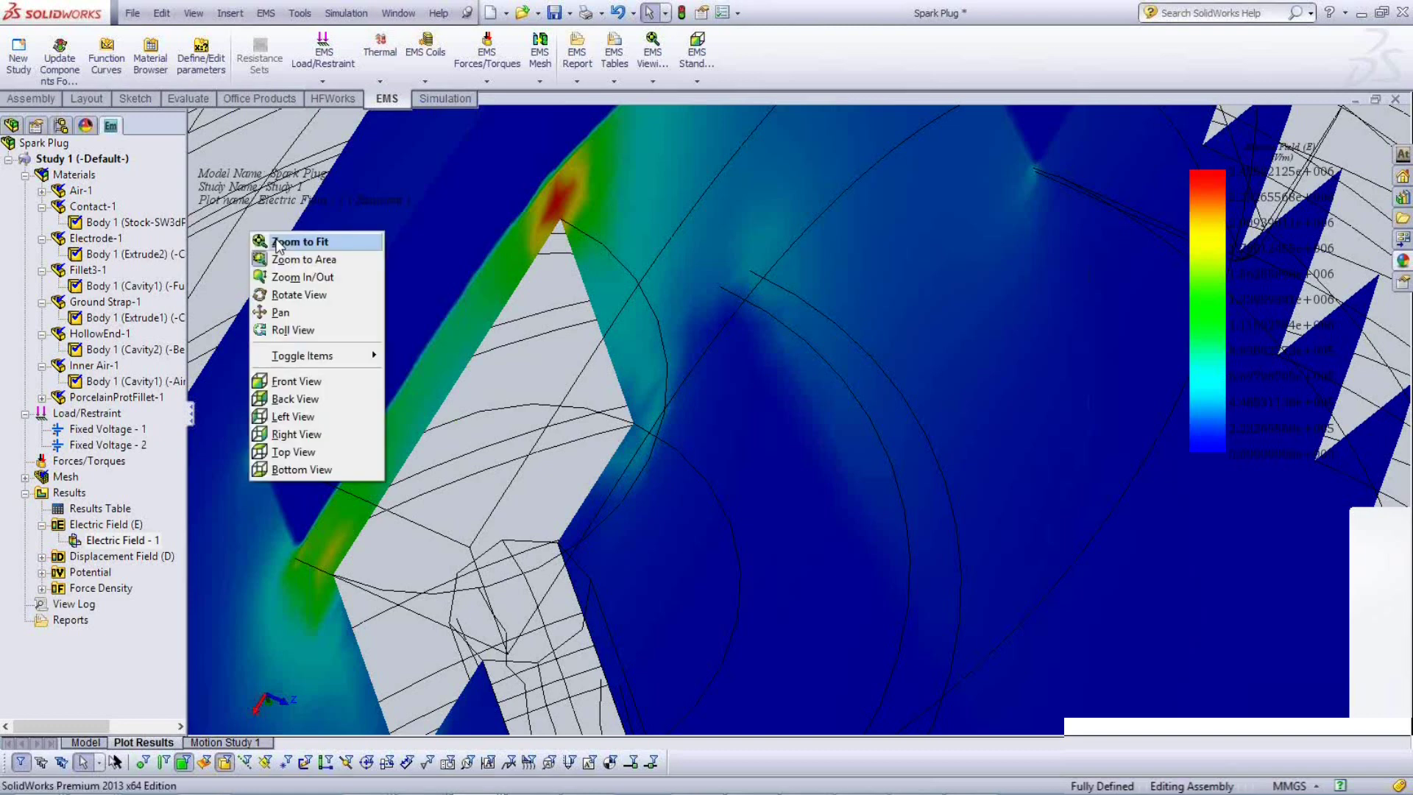
{"action": "left_click", "coordinate": [278, 241]}
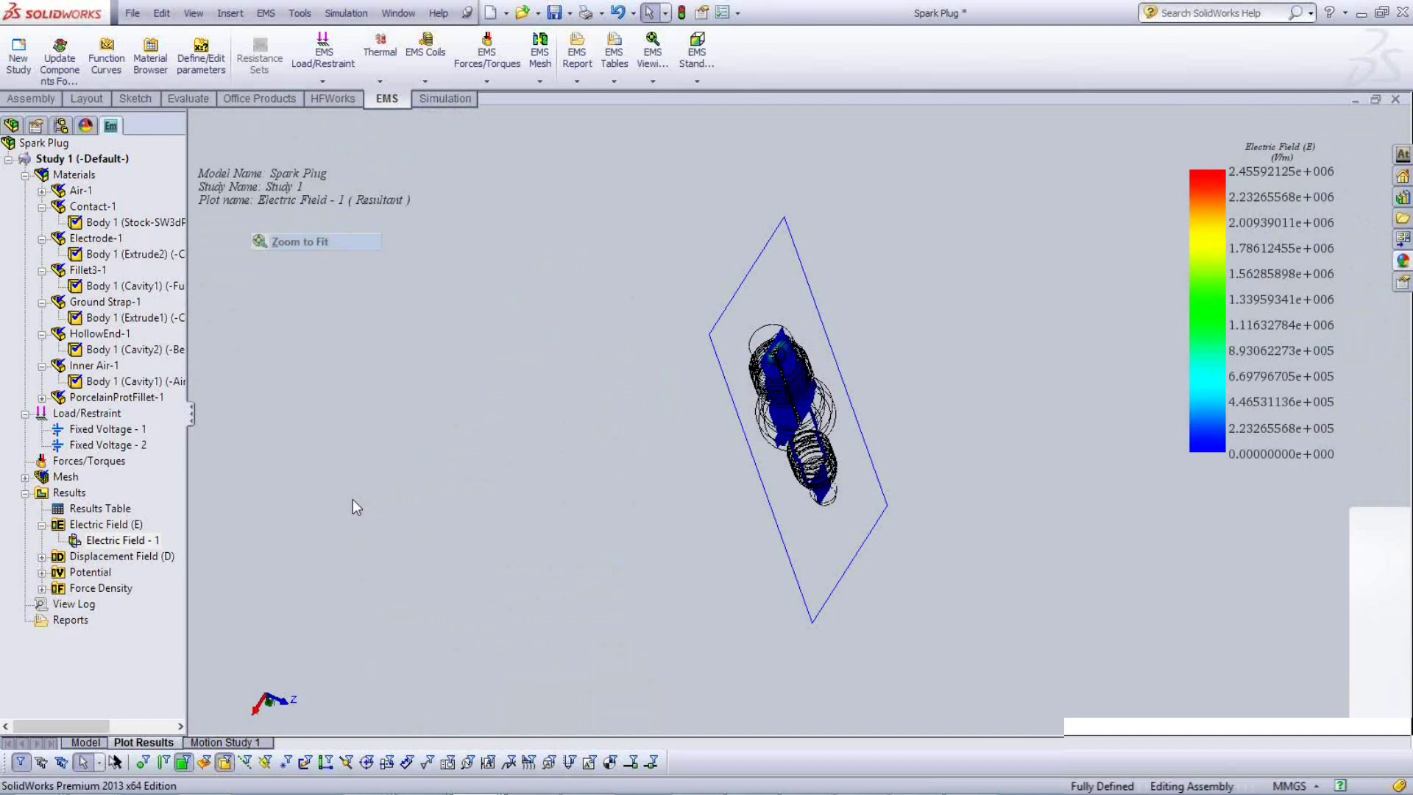
Return from the plot to the assembly model and isolate the Inner Air component.
{"action": "left_click", "coordinate": [11, 126]}
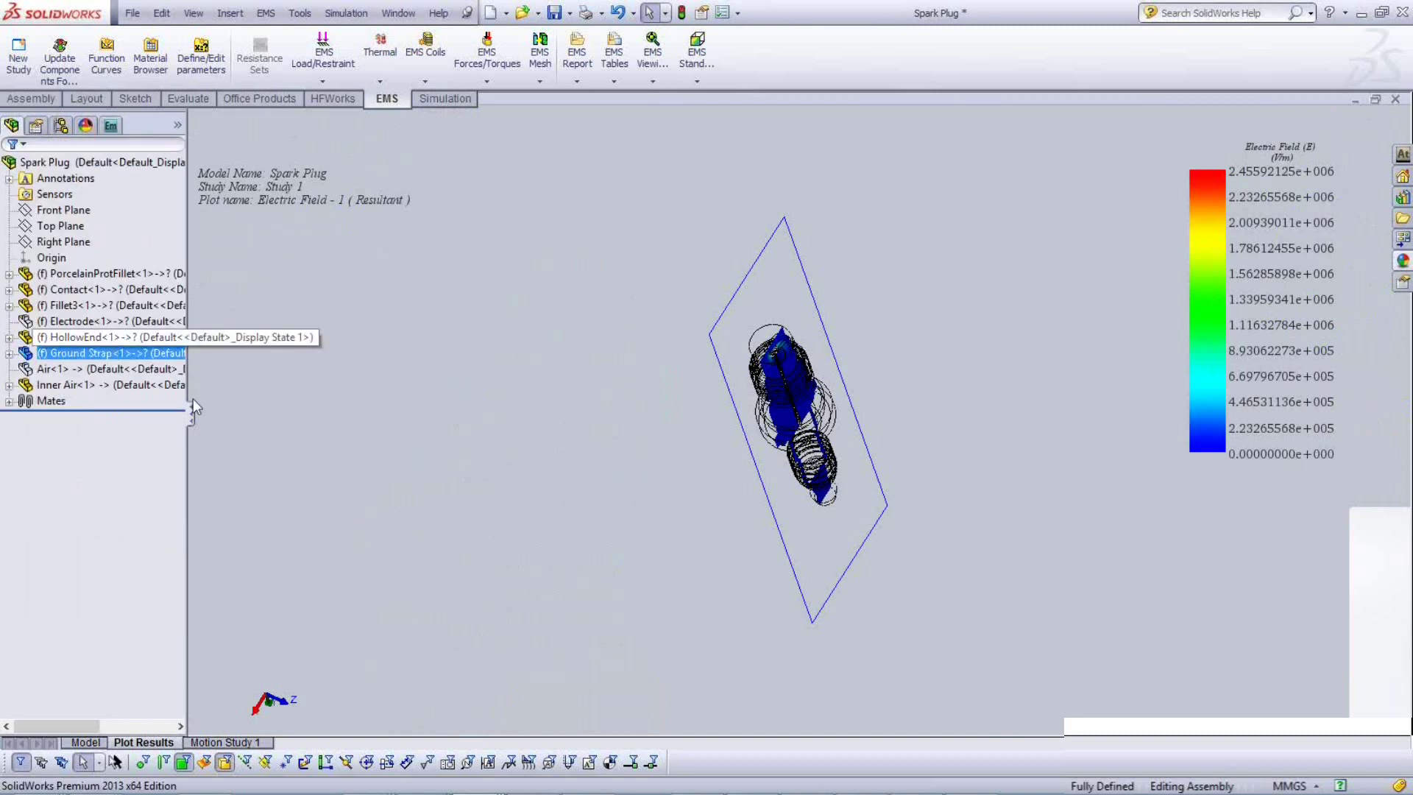
{"action": "left_click", "coordinate": [134, 370]}
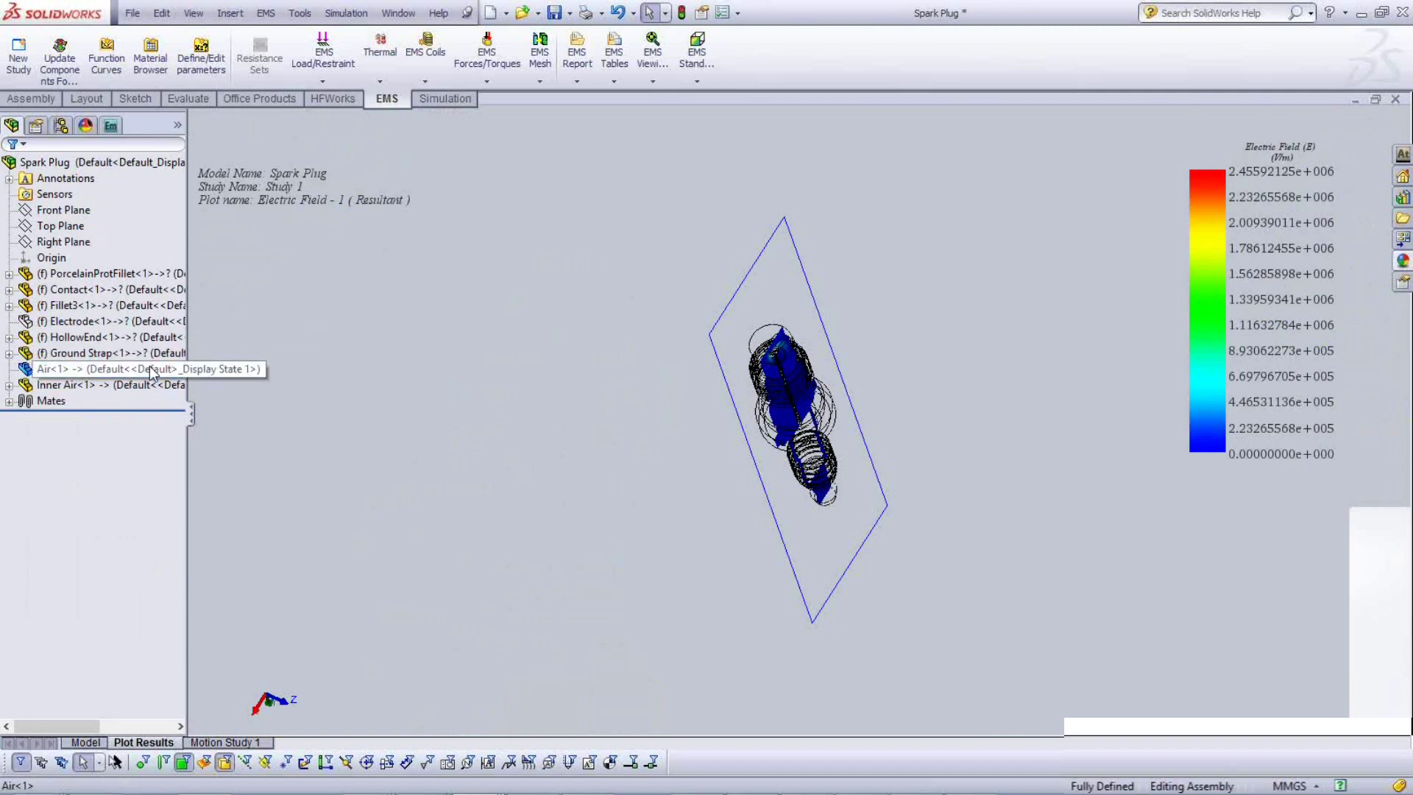
{"action": "right_click", "coordinate": [155, 321]}
{"action": "key", "text": "Escape"}
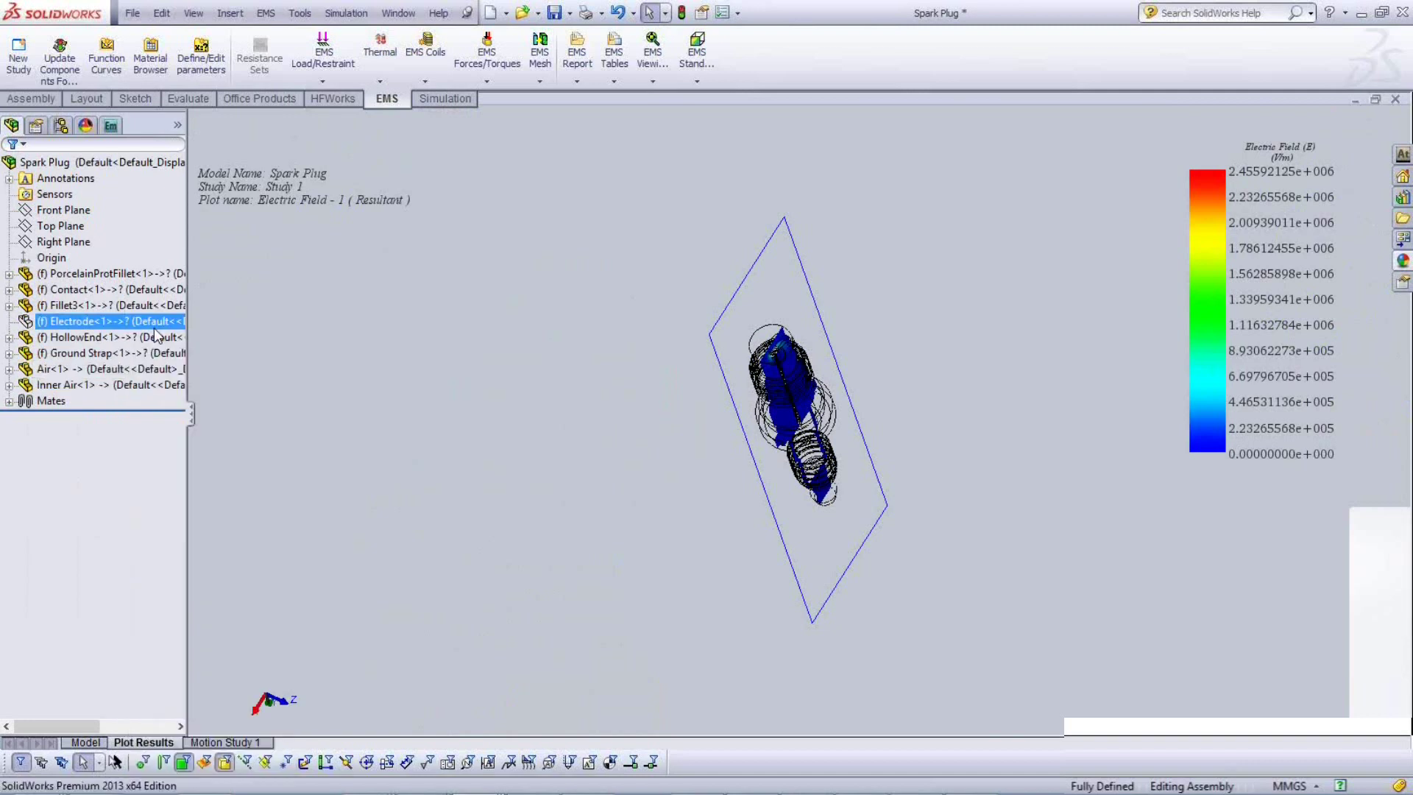
{"action": "left_click", "coordinate": [467, 451]}
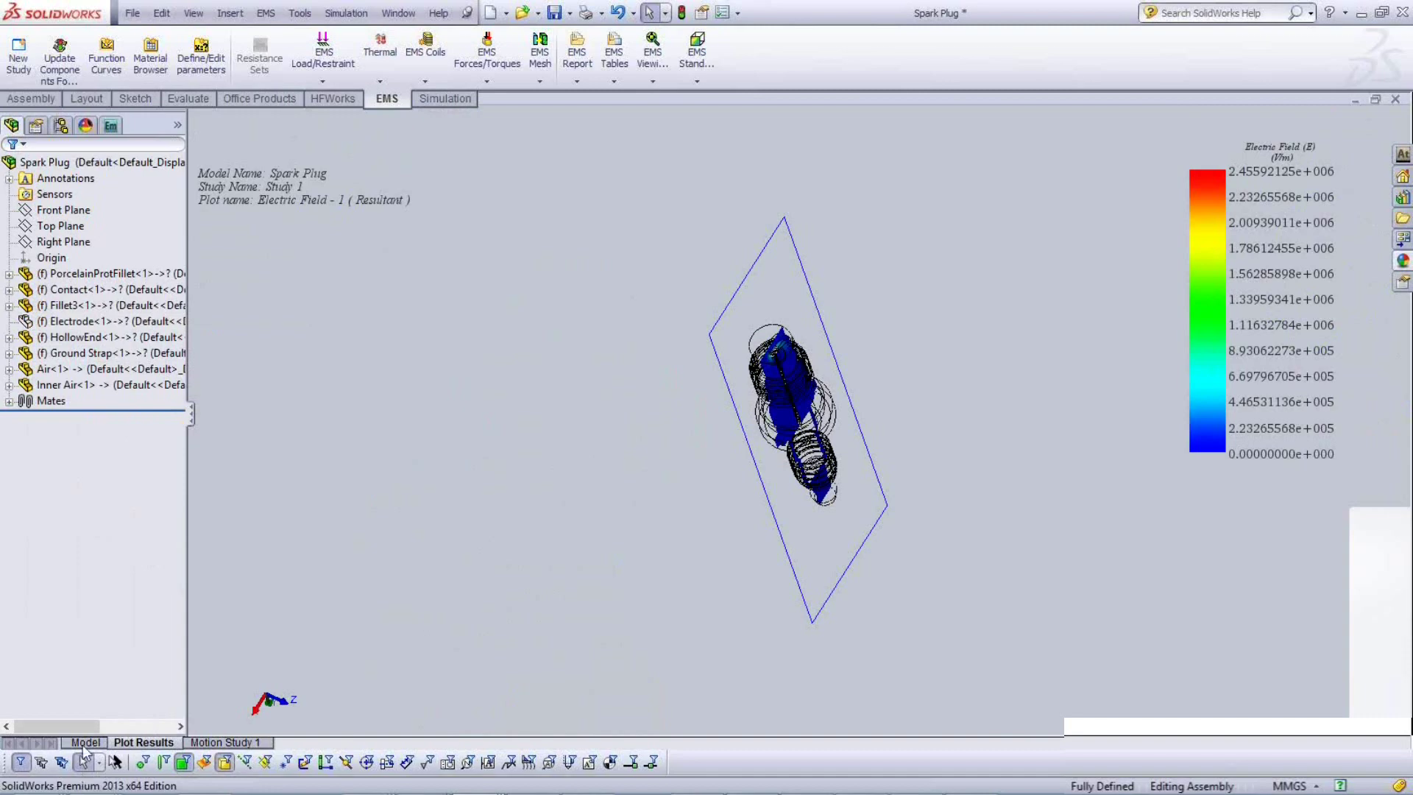
{"action": "left_click", "coordinate": [85, 743]}
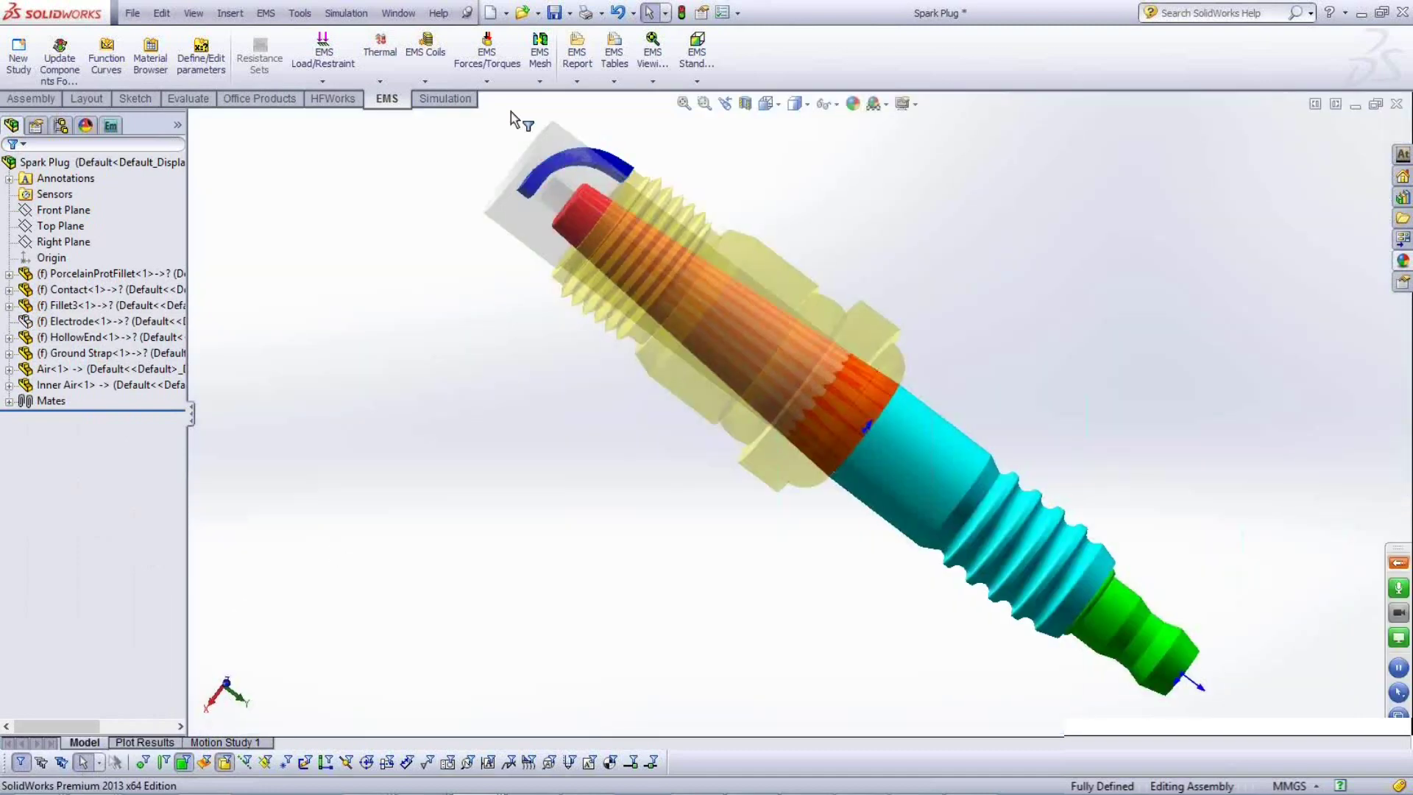
{"action": "left_click", "coordinate": [528, 211]}
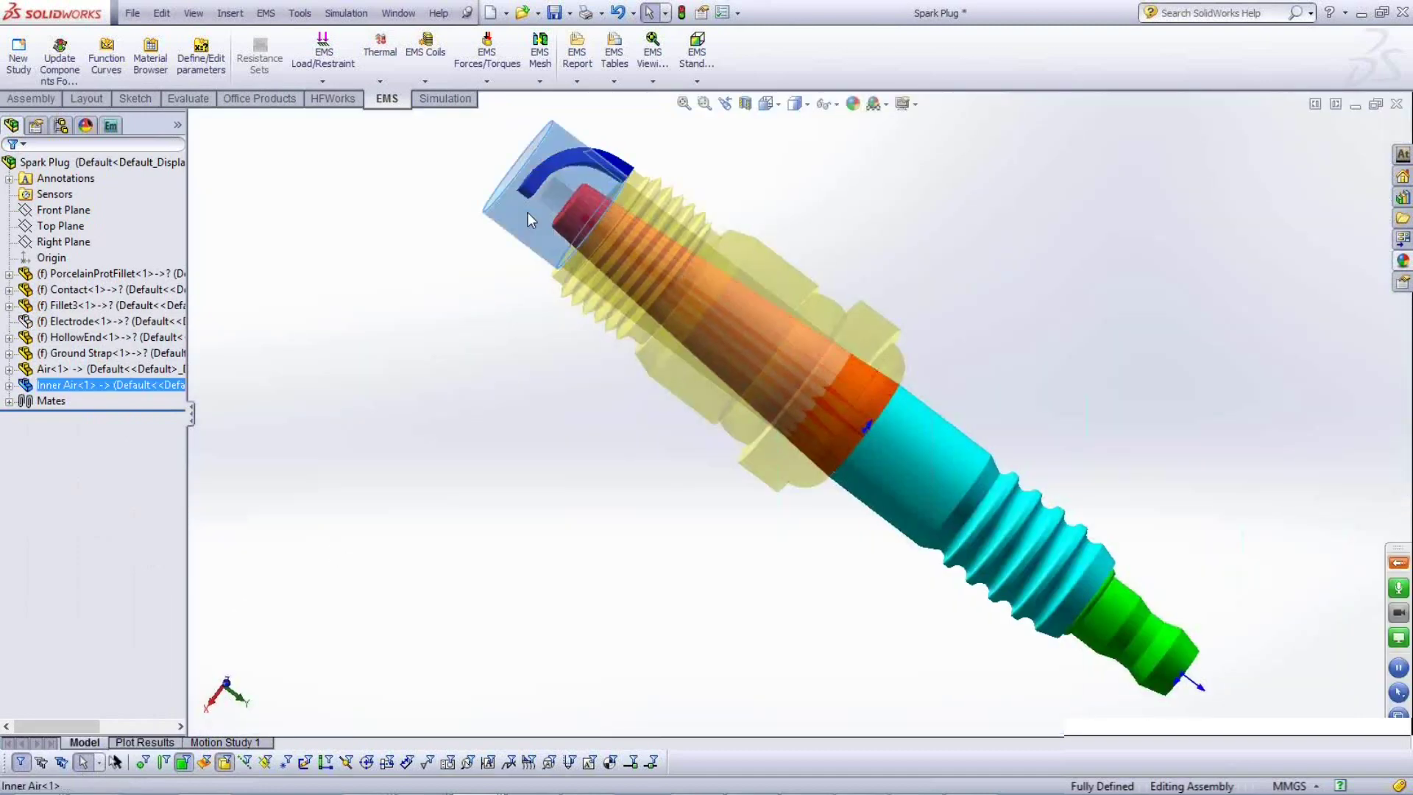
{"action": "right_click", "coordinate": [527, 212]}
{"action": "left_click", "coordinate": [621, 355]}
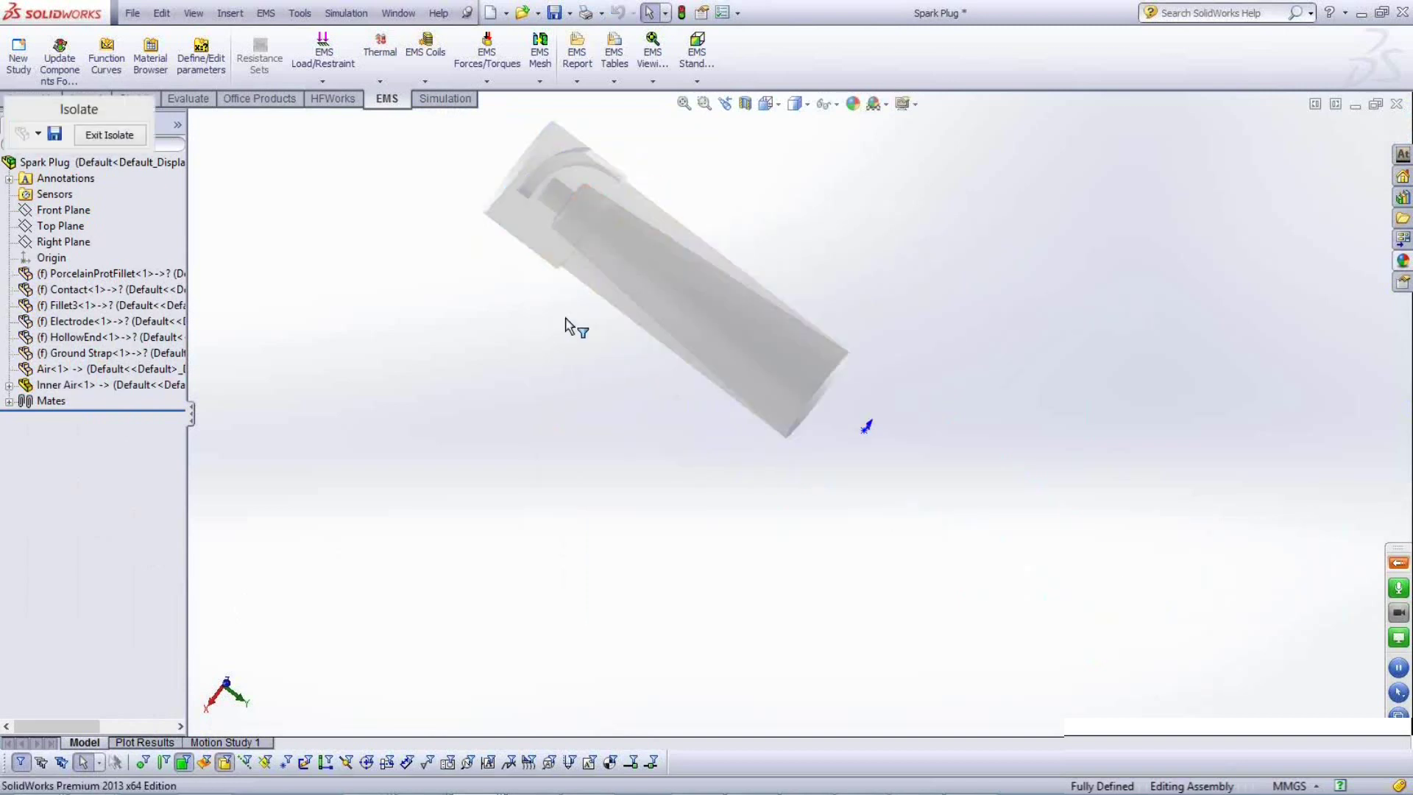
Create a new 3D electric field plot from Study 1's results with only Inner Air isolated.
{"action": "left_click", "coordinate": [134, 166]}
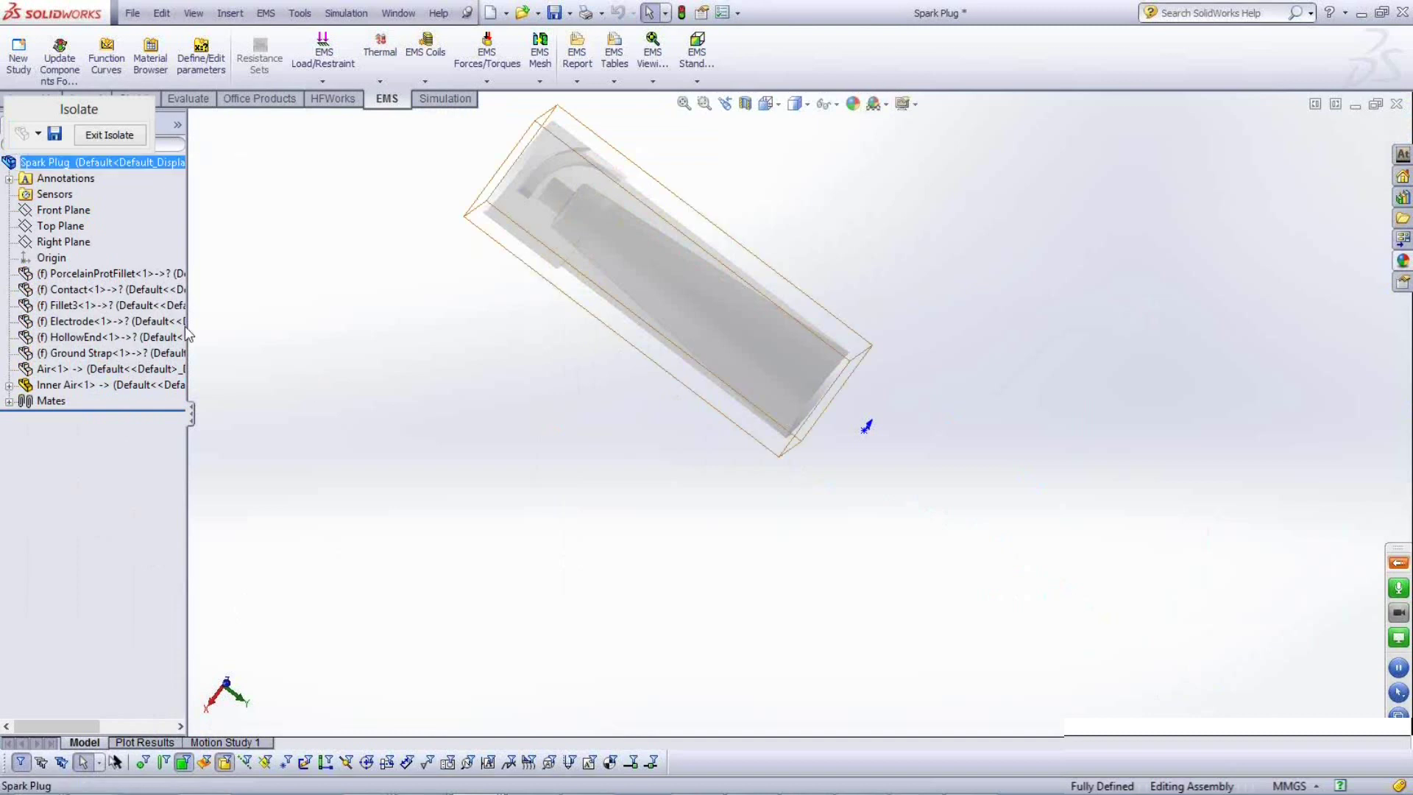
{"action": "key", "text": "Escape"}
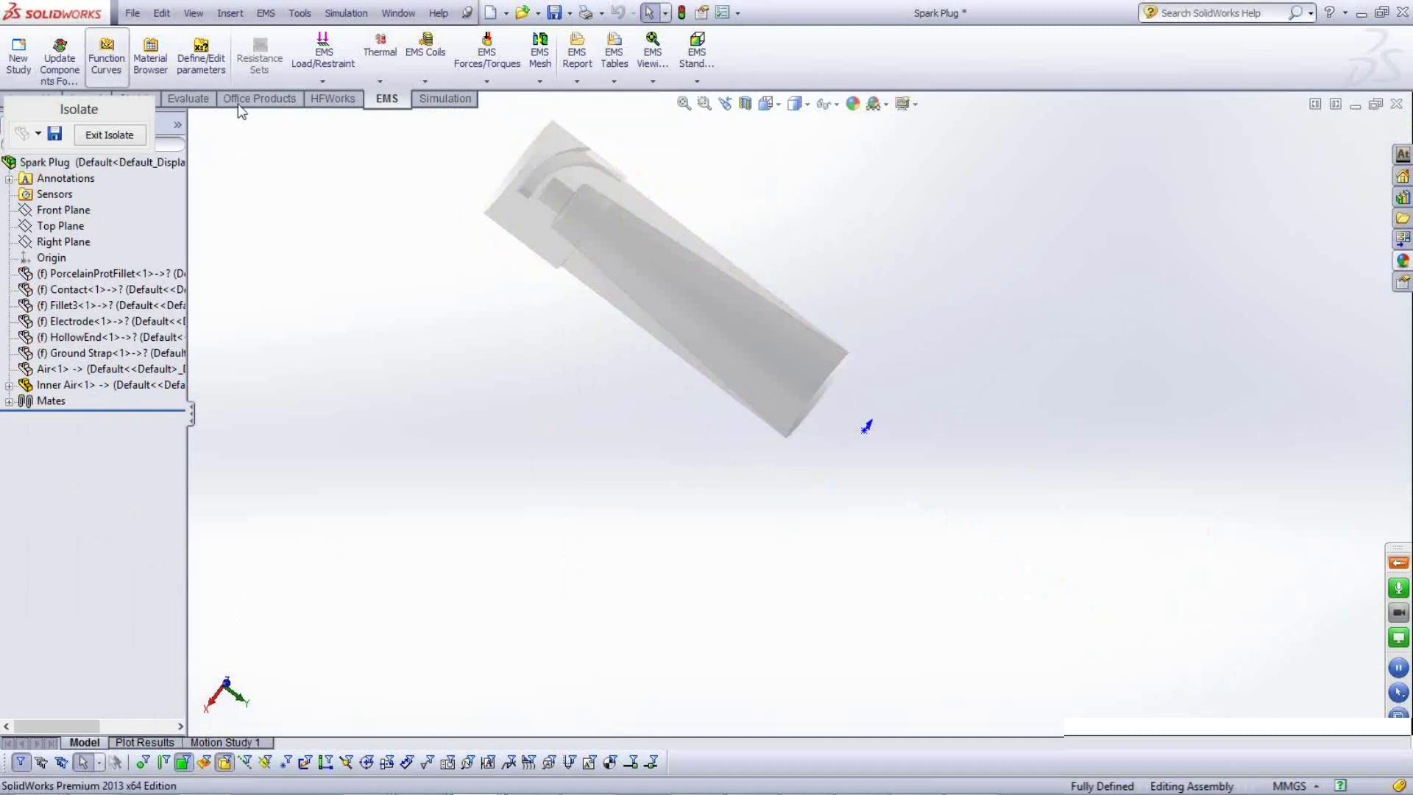
{"action": "left_click", "coordinate": [128, 164]}
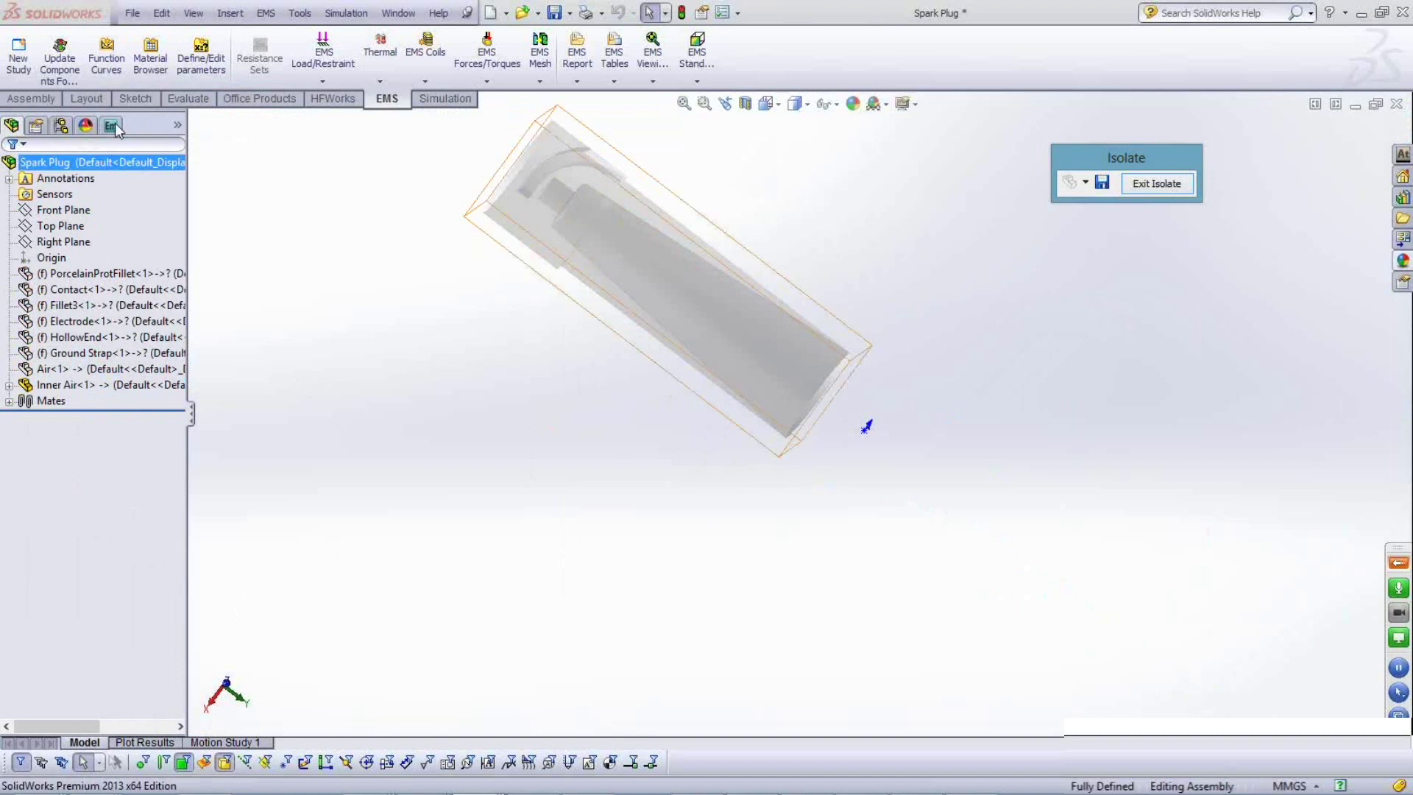
{"action": "left_click", "coordinate": [111, 126]}
{"action": "right_click", "coordinate": [137, 526]}
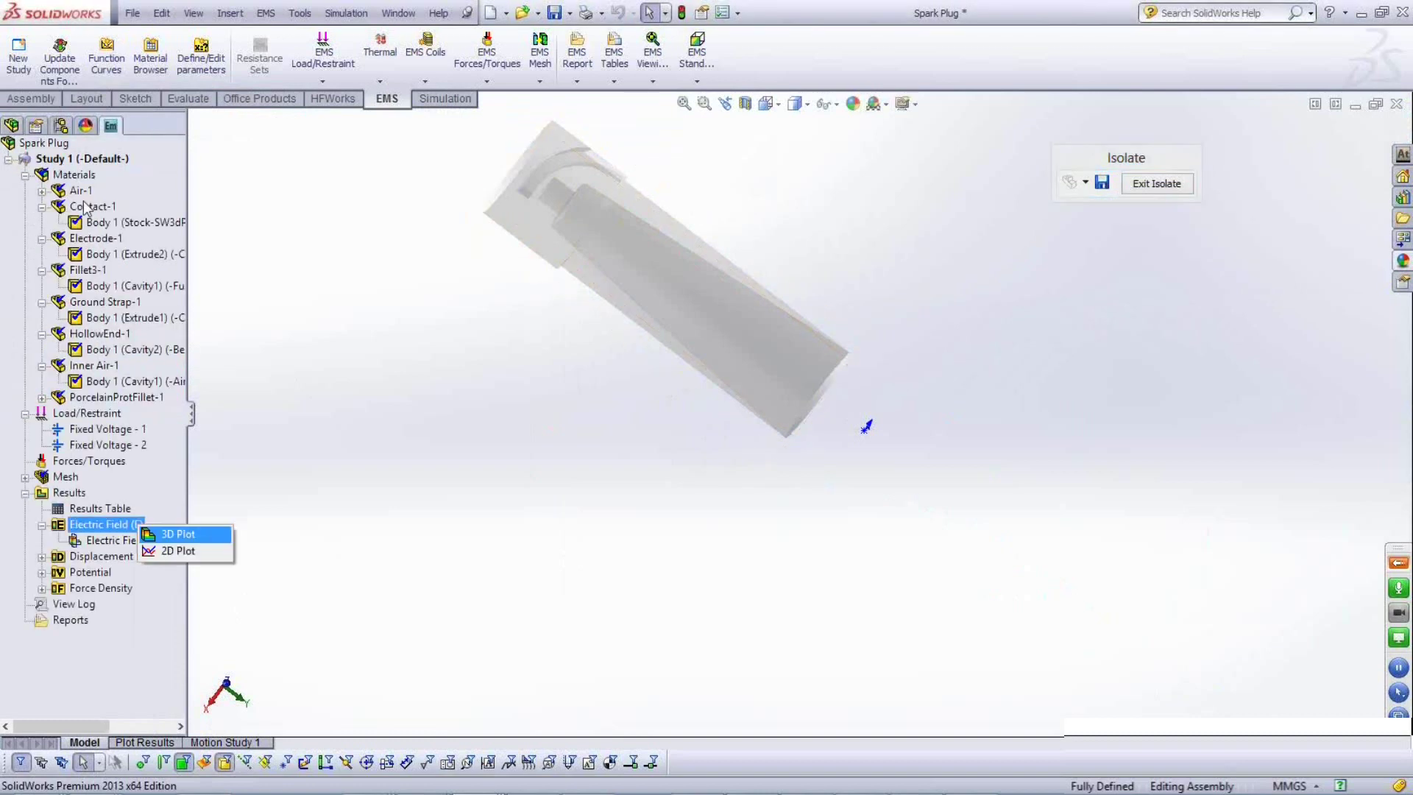
{"action": "left_click", "coordinate": [178, 534]}
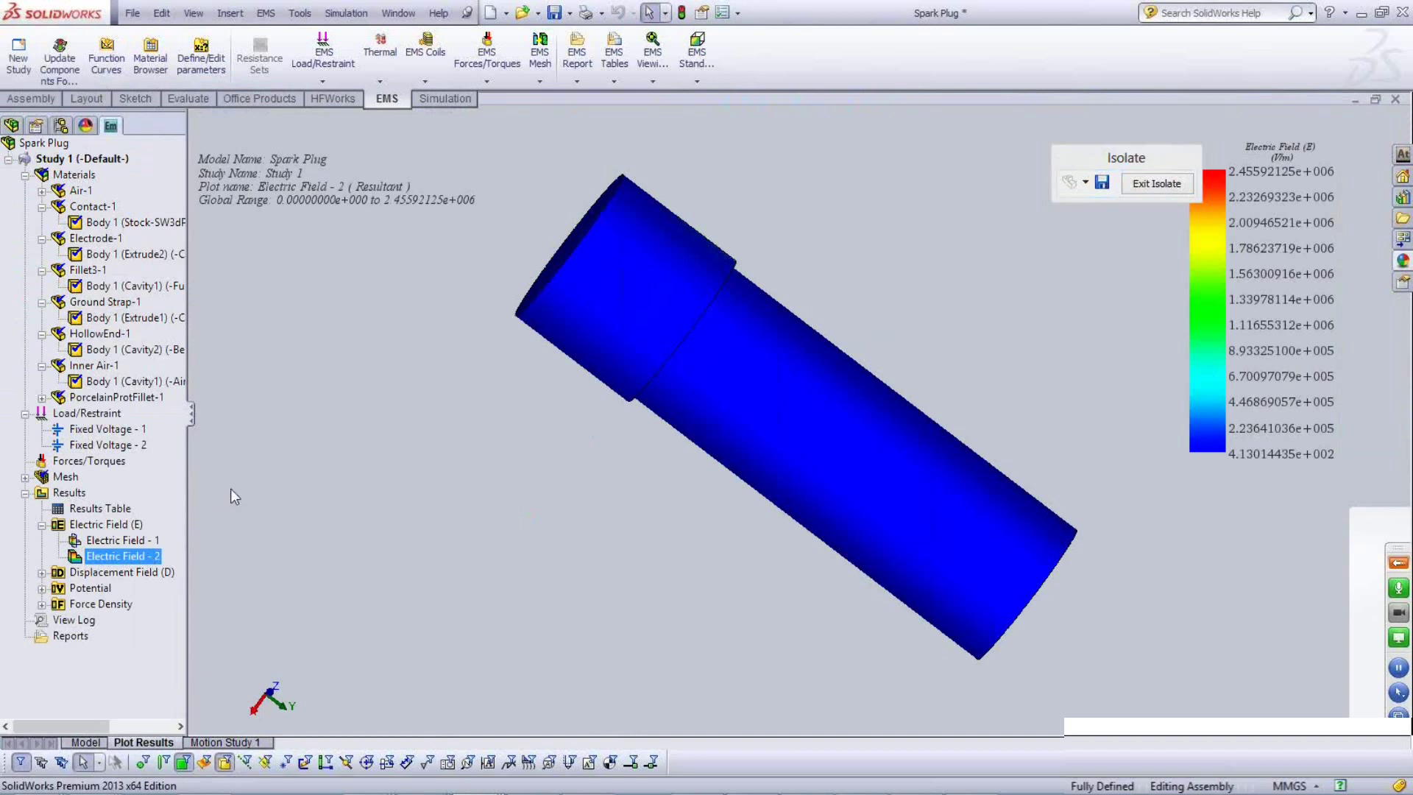
Apply Iso Clipping to the Electric Field - 2 plot with the Iso 1 value at about 982616.
{"action": "right_click", "coordinate": [147, 556]}
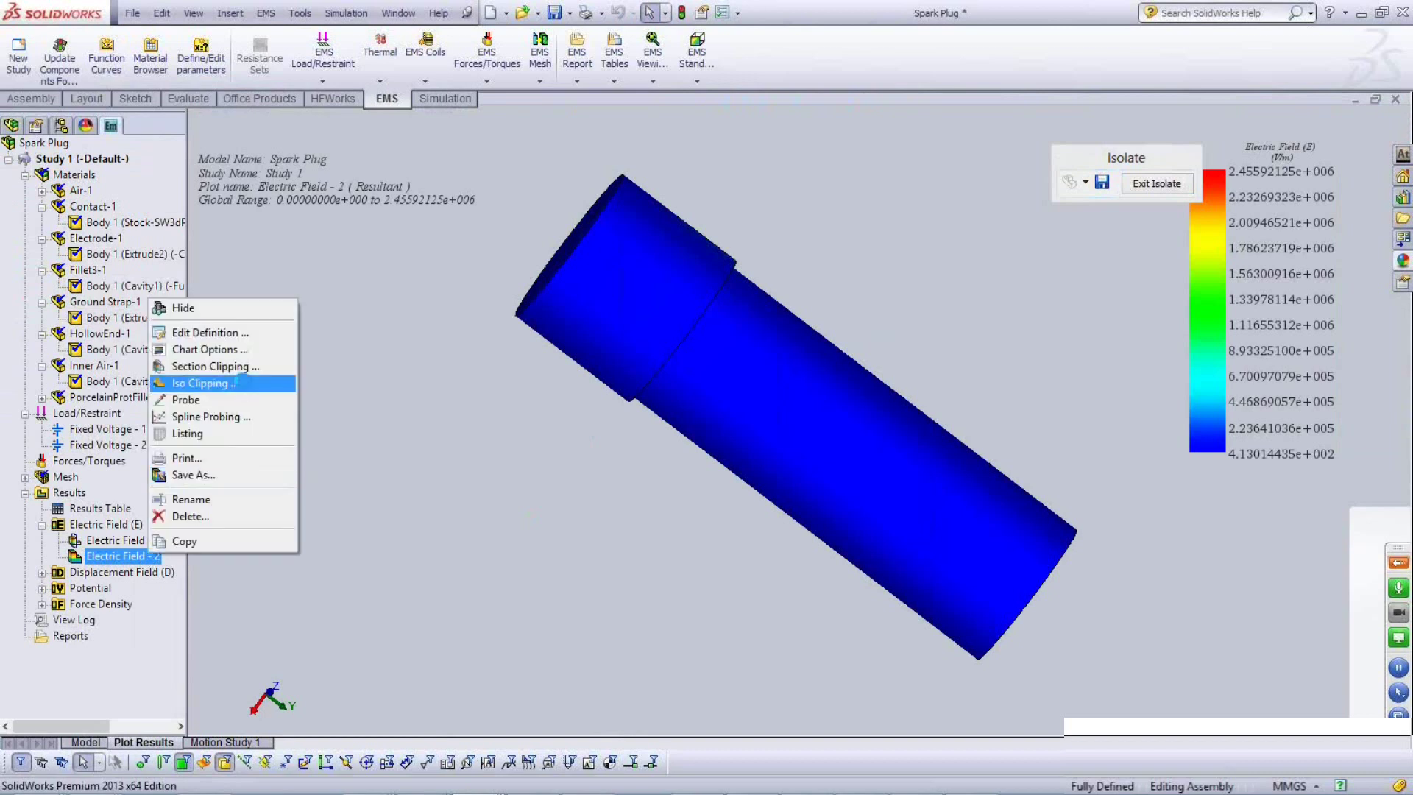
{"action": "left_click", "coordinate": [235, 381]}
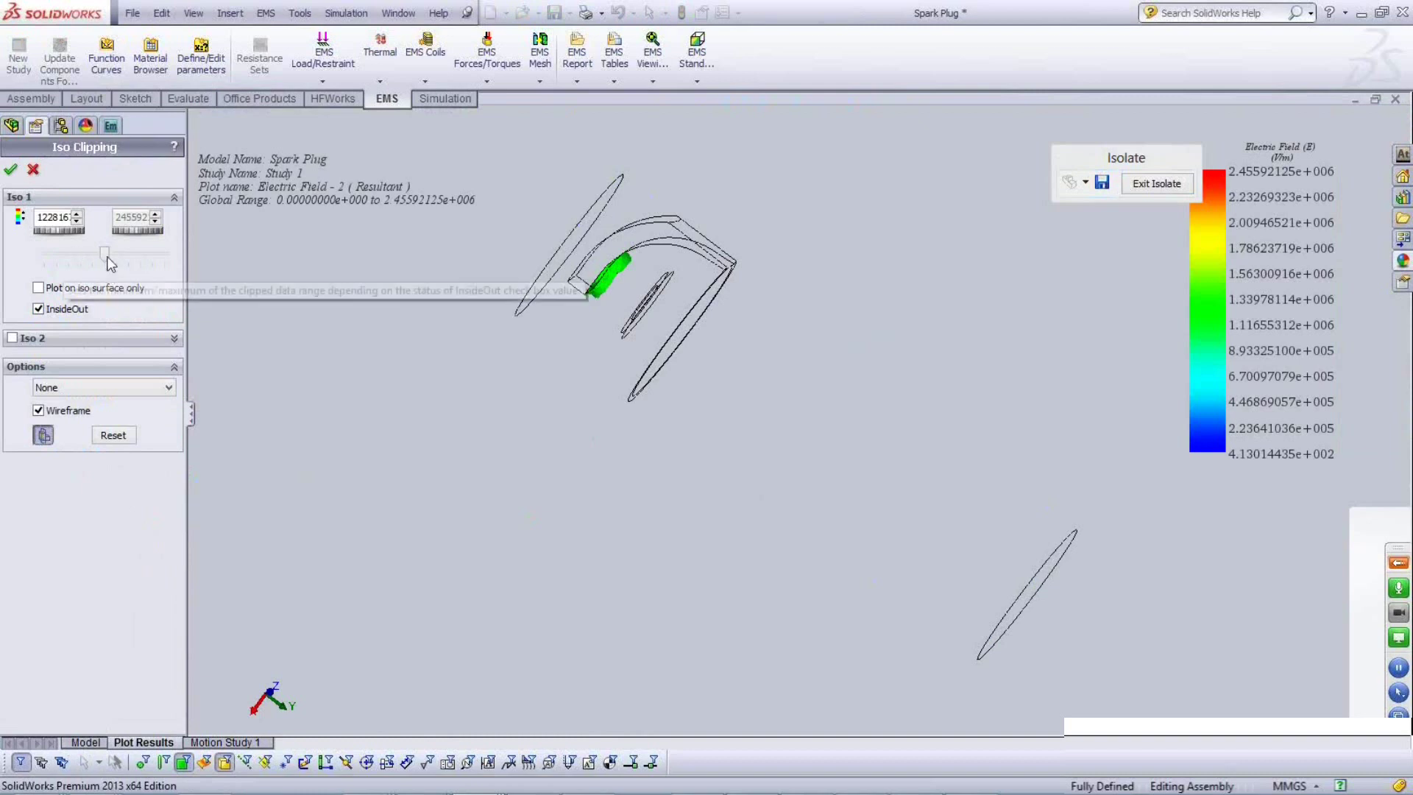
{"action": "mouse_move", "coordinate": [105, 254]}
{"action": "left_mouse_down"}
{"action": "mouse_move", "coordinate": [140, 254]}
{"action": "mouse_move", "coordinate": [92, 255]}
{"action": "left_mouse_up"}
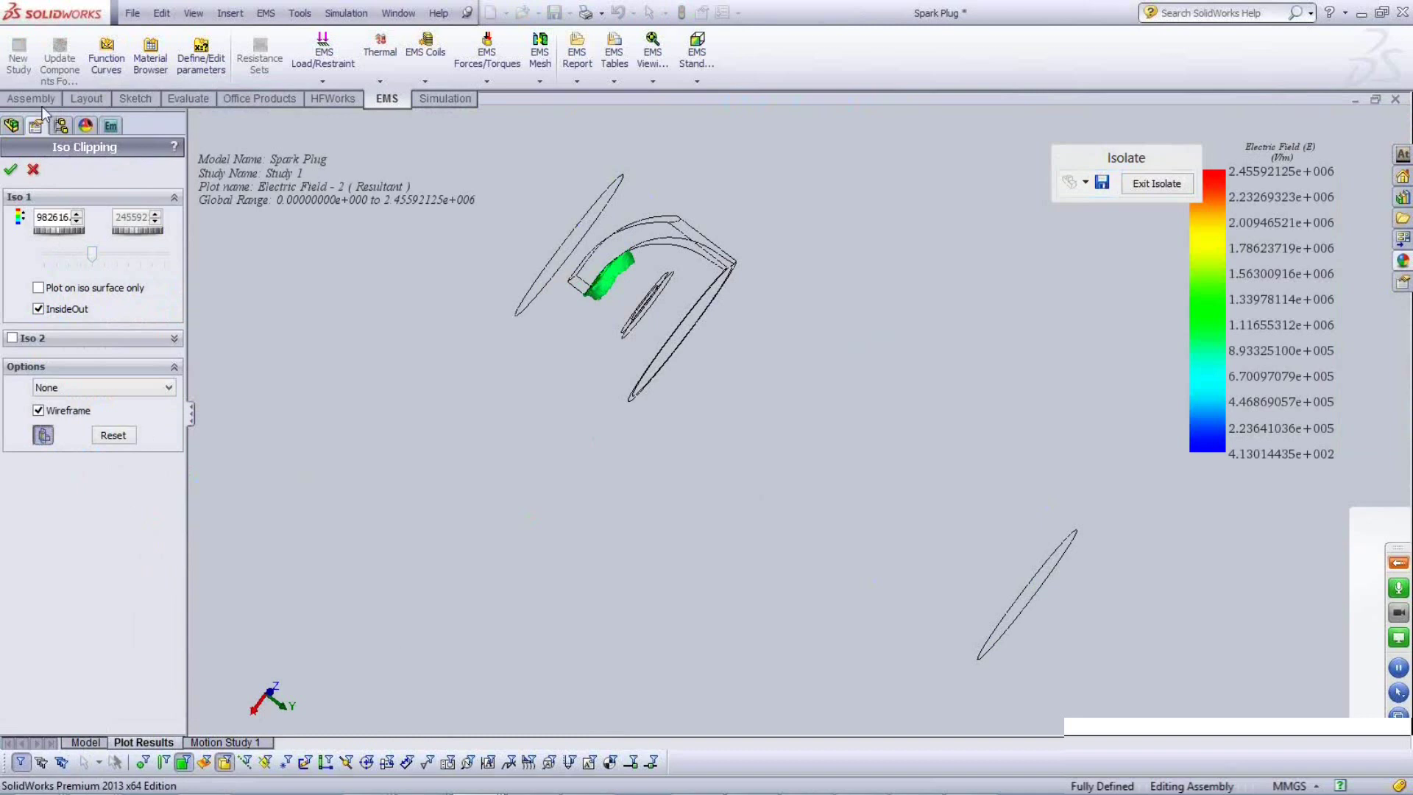
{"action": "left_click", "coordinate": [11, 171]}
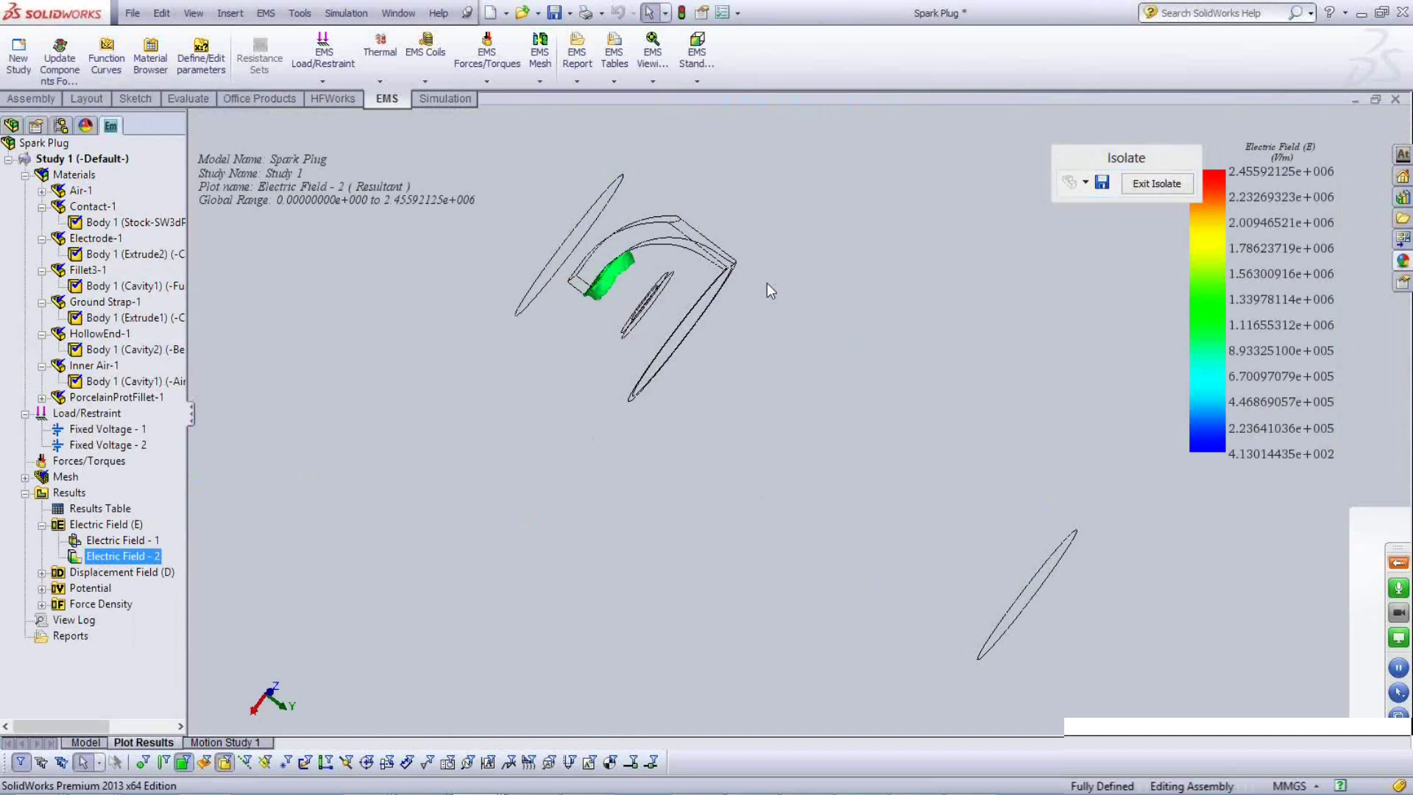
Close the plot results, the Spark Plug and the Cable documents, and look over the With Poles-Sk-0202 assembly.
{"action": "left_click", "coordinate": [1397, 101]}
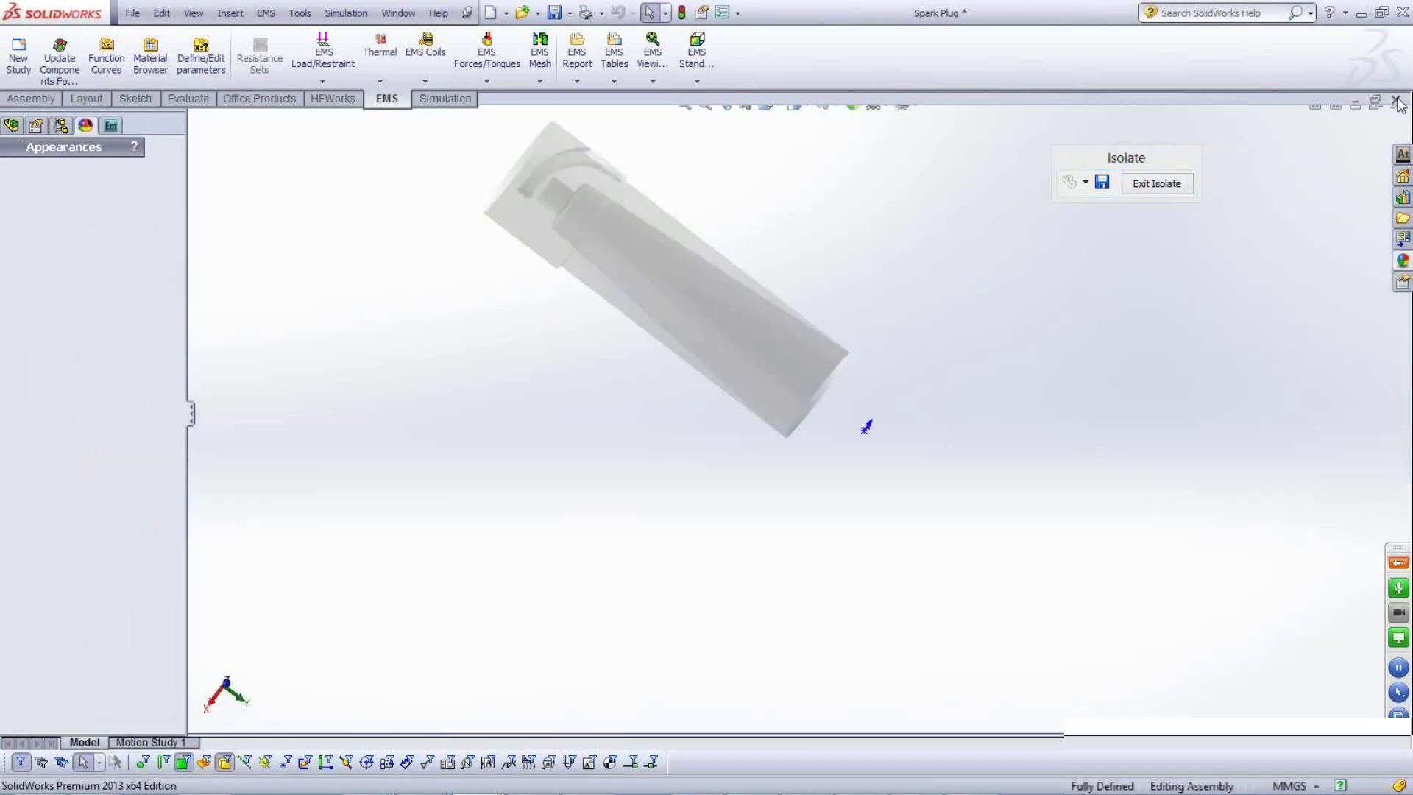
{"action": "left_click", "coordinate": [1397, 102]}
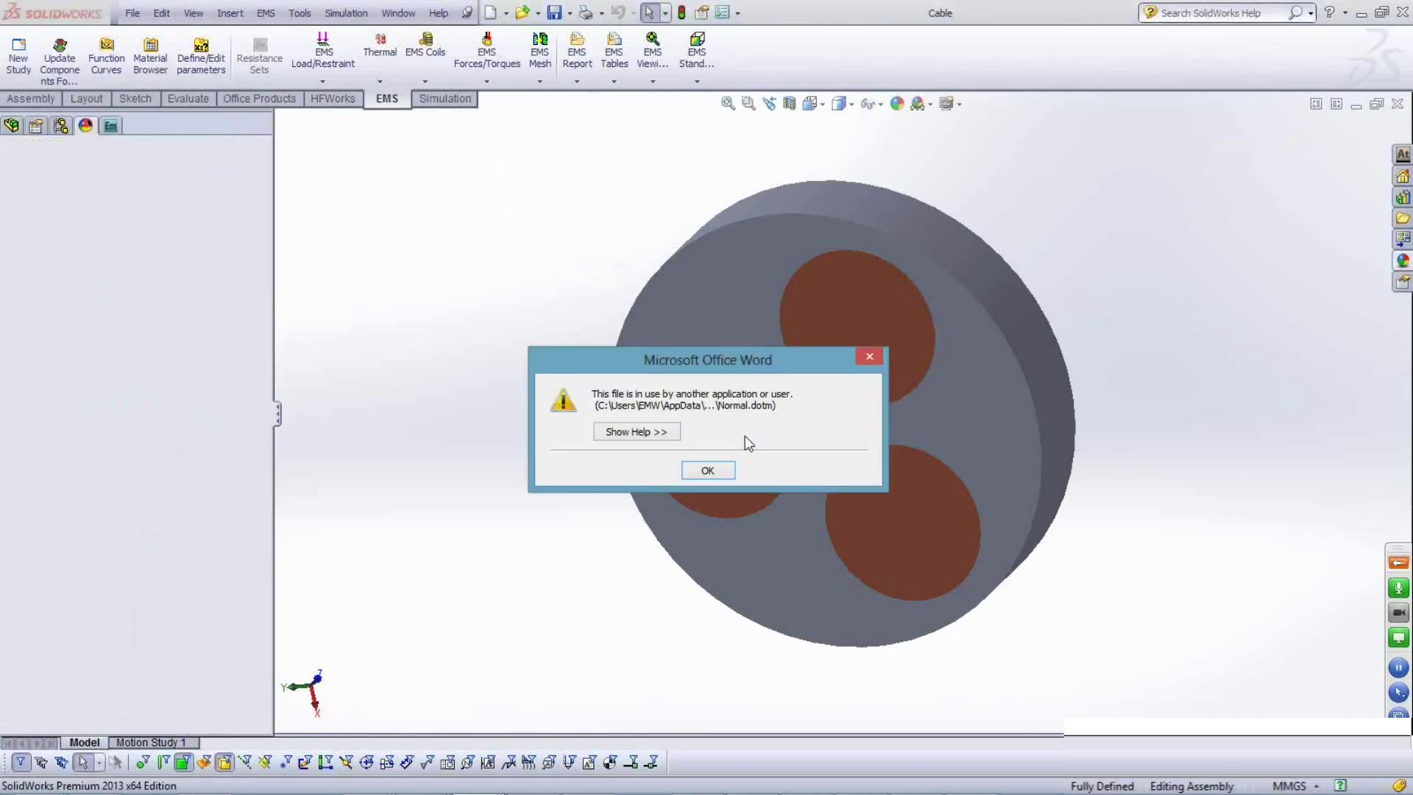
{"action": "left_click", "coordinate": [707, 471]}
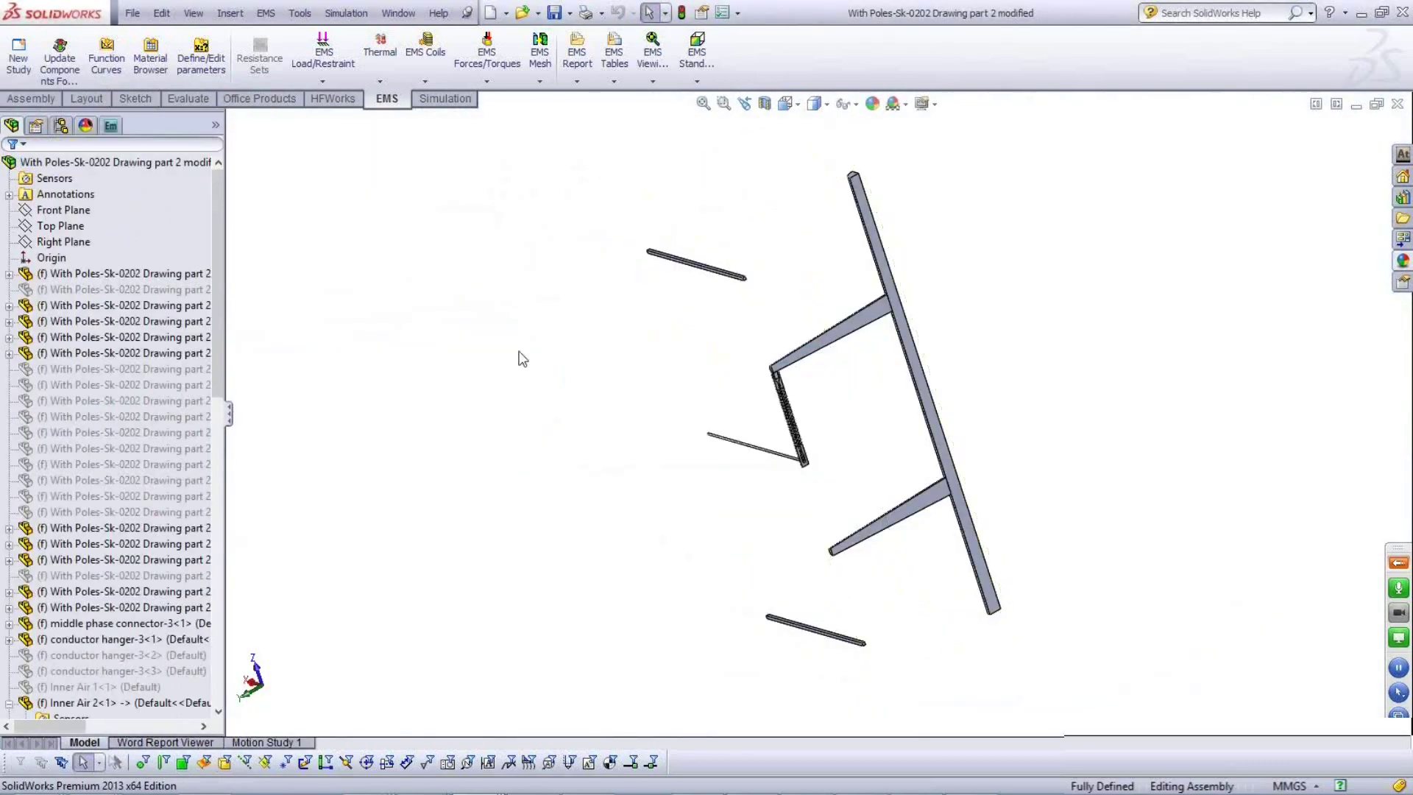
{"action": "middle_click_drag", "start_coordinate": [580, 275], "coordinate": [530, 382]}
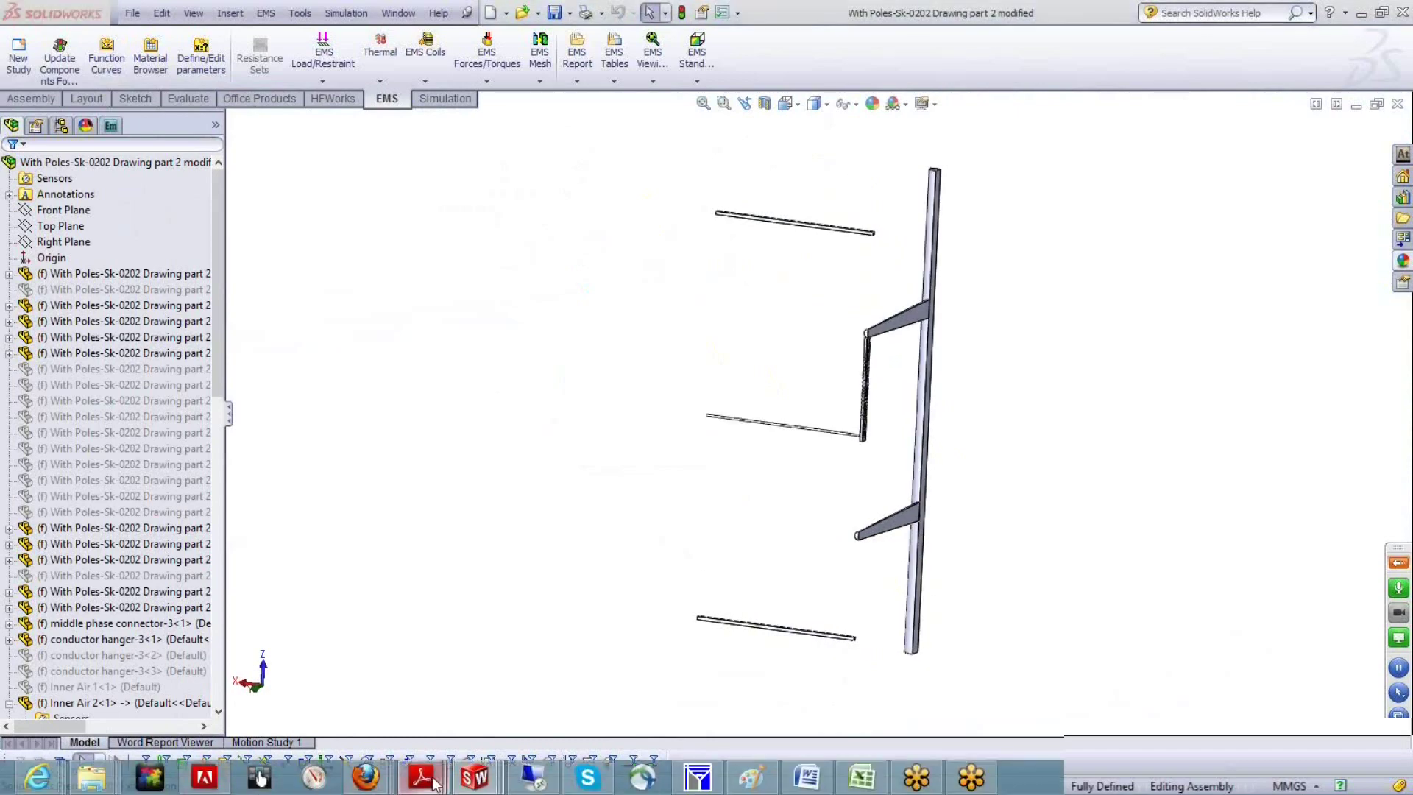
Switch to Generic E-field Model 2008-04-21_2-1.pdf in Adobe Reader and read its update, schedule, objectives and approach sections.
{"action": "mouse_move", "coordinate": [433, 778]}
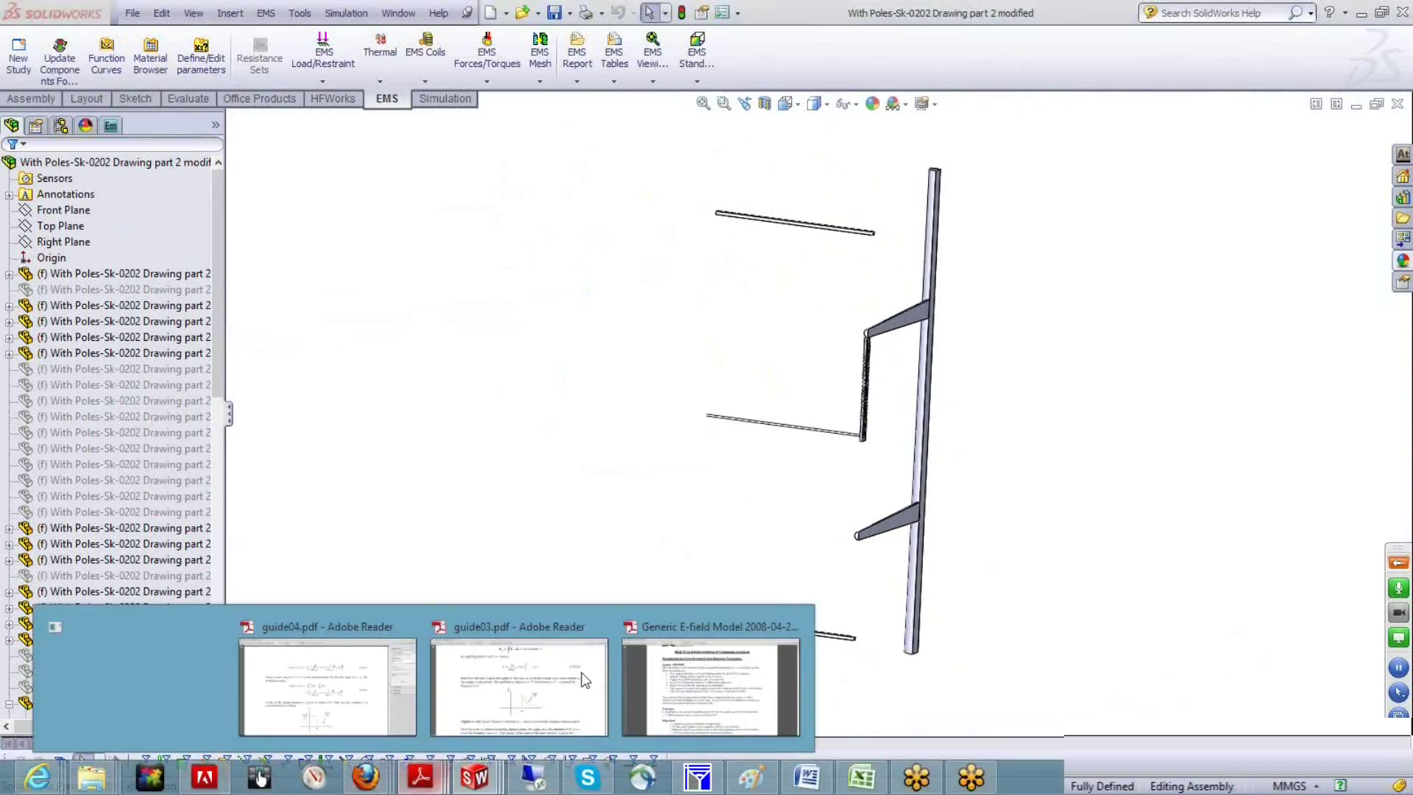
{"action": "left_click", "coordinate": [693, 658]}
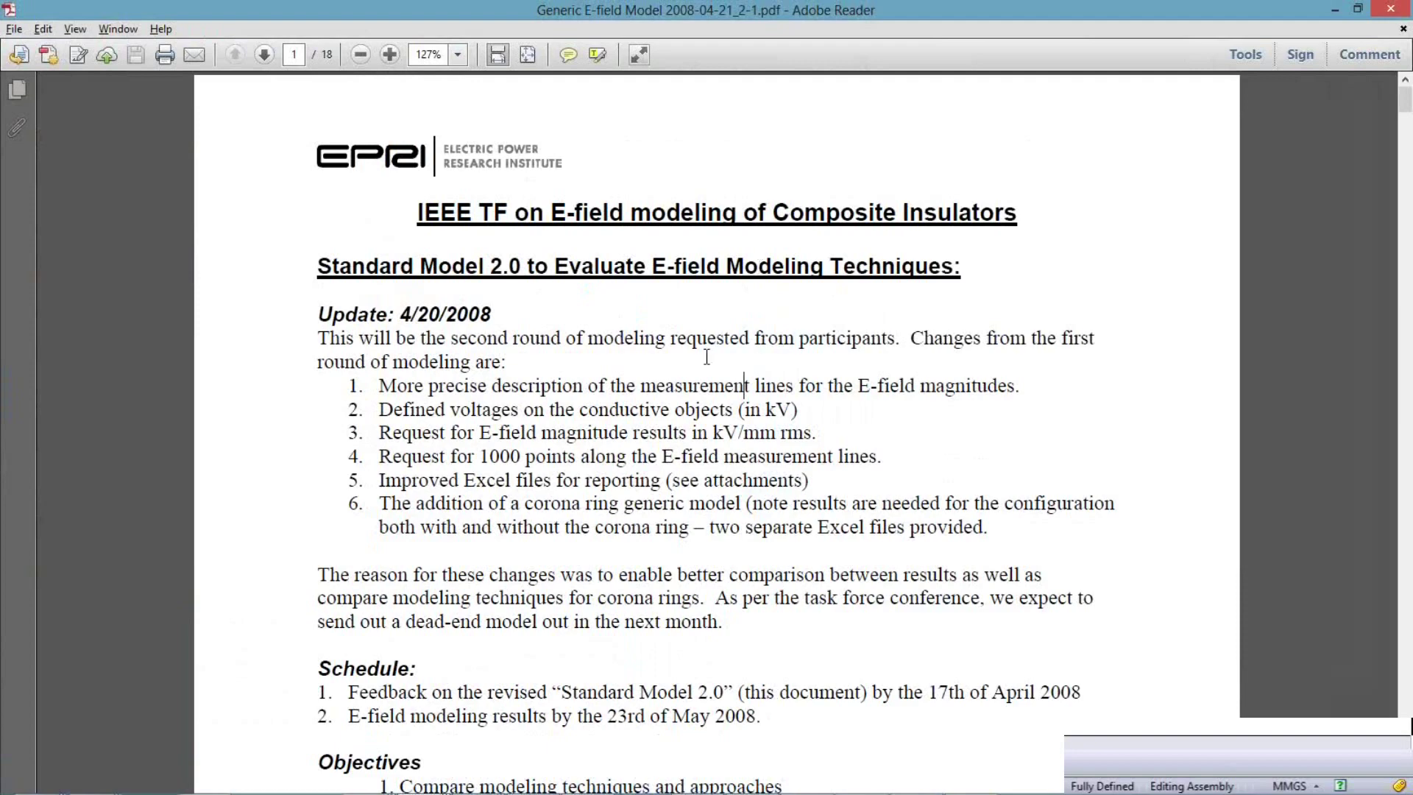
{"action": "scroll", "coordinate": [706, 356], "scroll_direction": "down", "scroll_amount": 2}
{"action": "scroll", "coordinate": [711, 358], "scroll_direction": "down", "scroll_amount": 2}
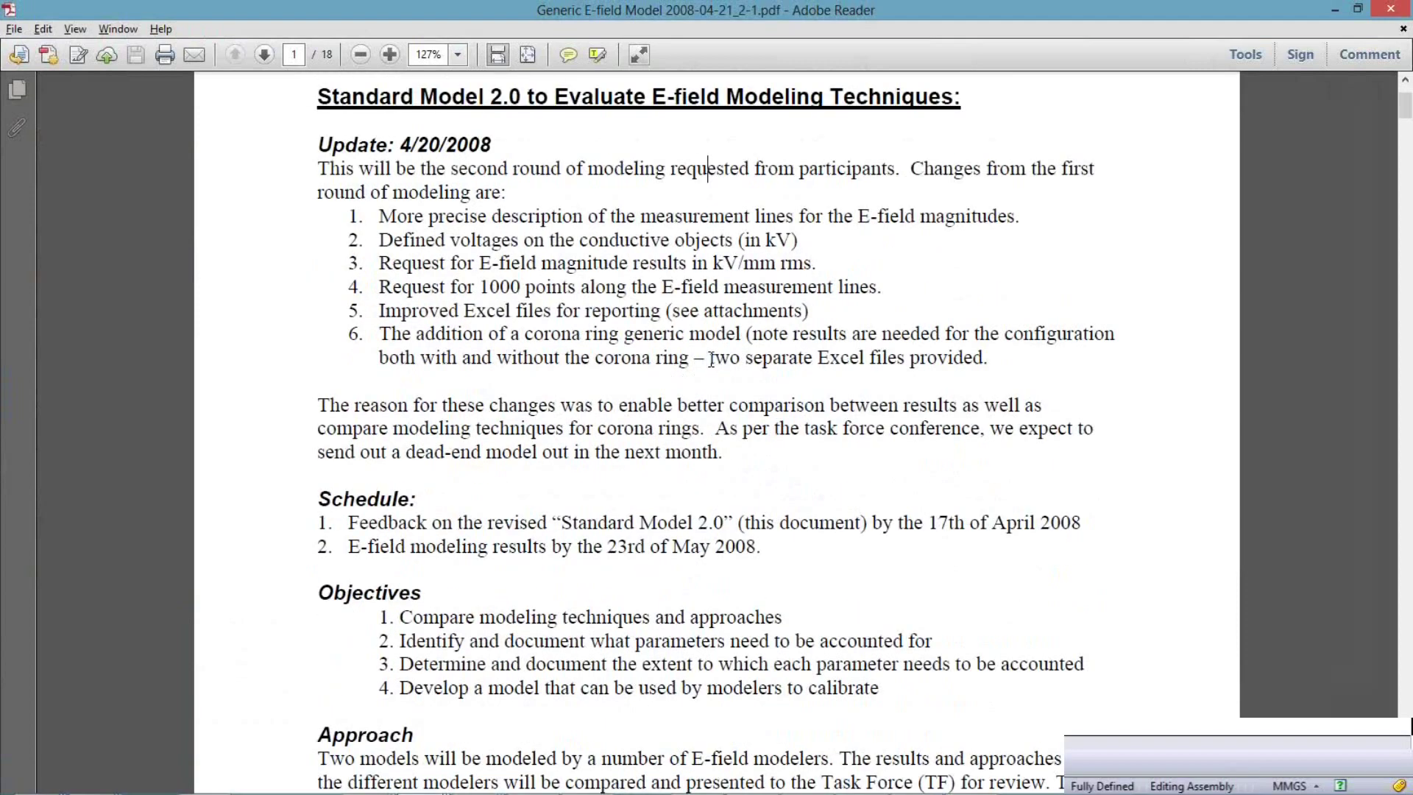
{"action": "scroll", "coordinate": [697, 584], "scroll_direction": "down", "scroll_amount": 4}
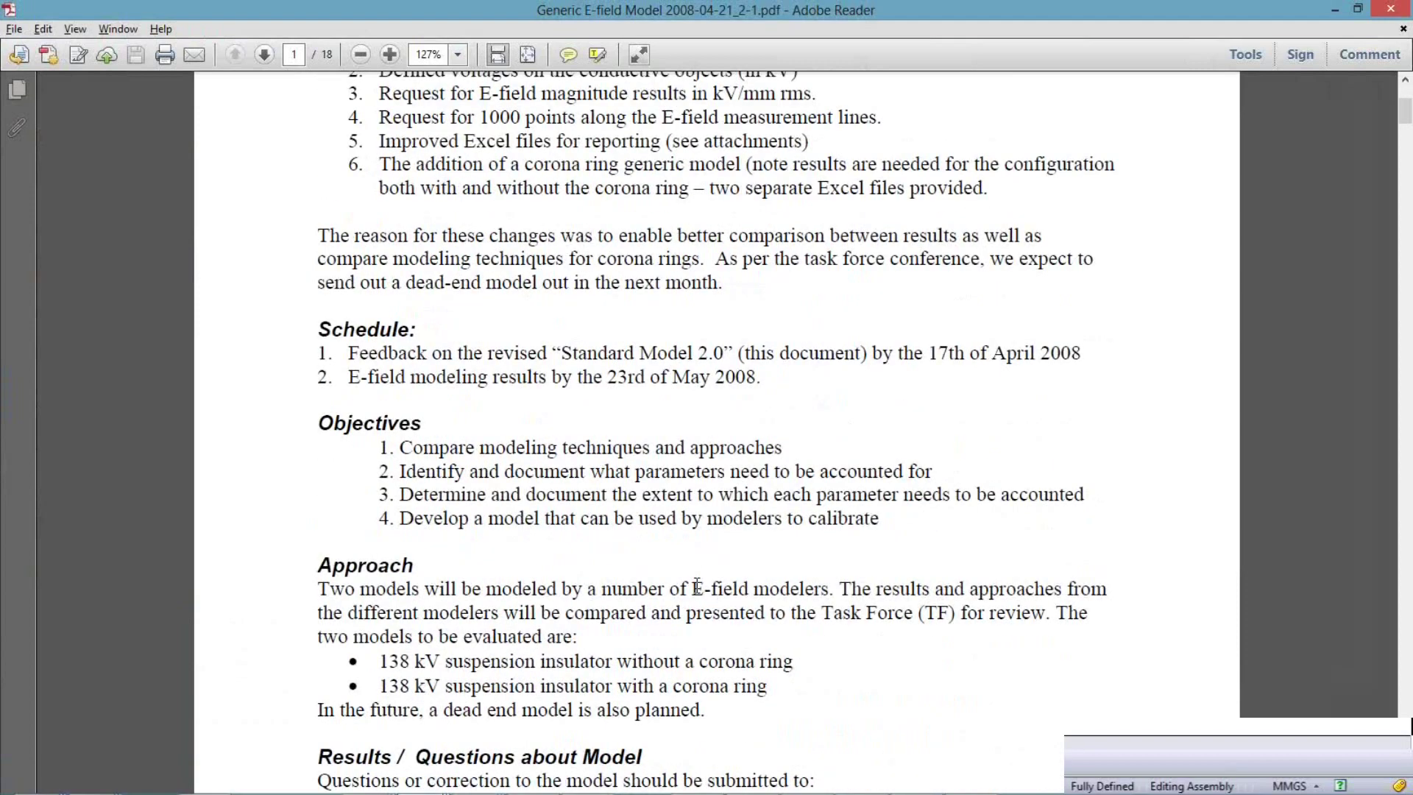
{"action": "scroll", "coordinate": [697, 587], "scroll_direction": "down", "scroll_amount": 5}
{"action": "scroll", "coordinate": [696, 645], "scroll_direction": "down", "scroll_amount": 13}
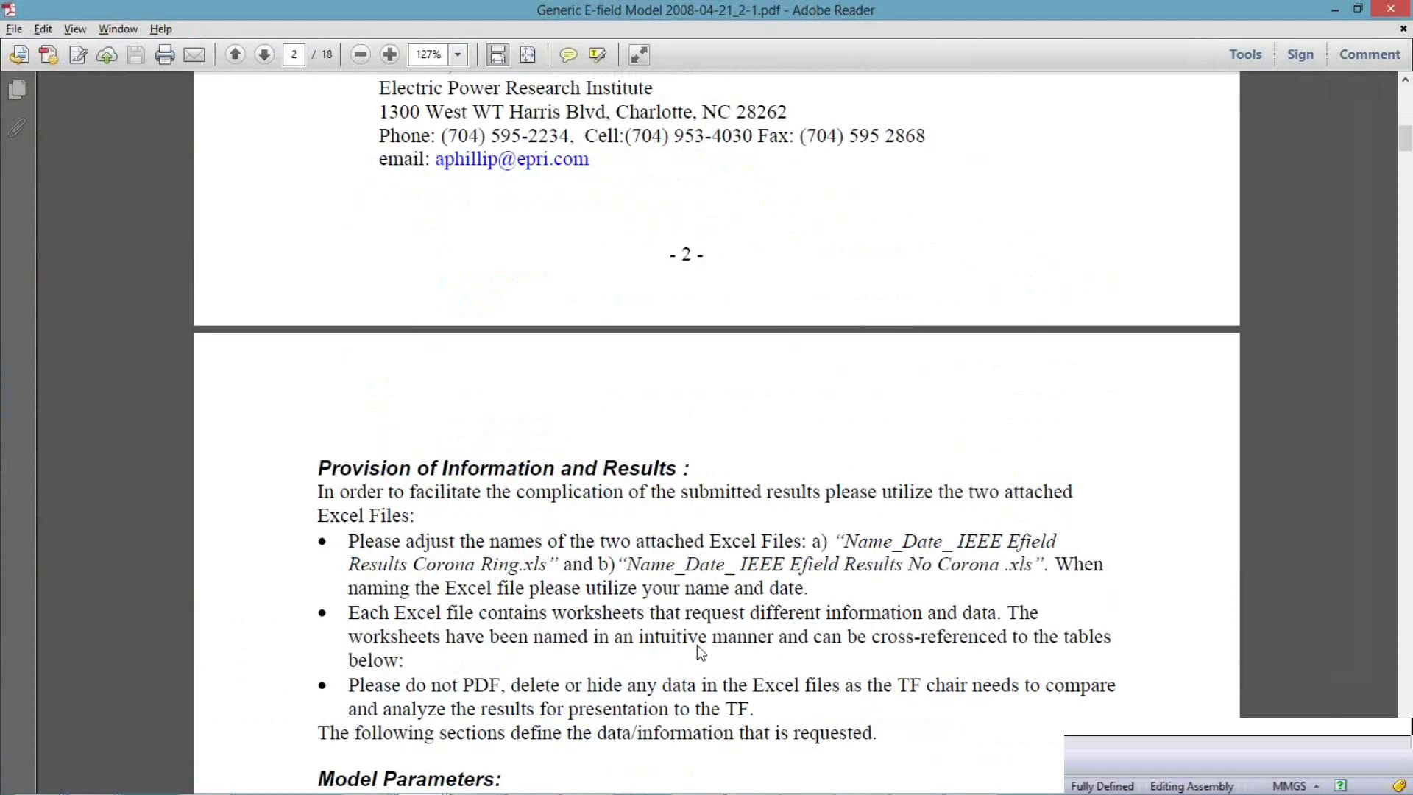
Examine the requested results and the measurement line definitions for the middle phase composite insulator's end fitting and rubber sheath.
{"action": "scroll", "coordinate": [696, 645], "scroll_direction": "down", "scroll_amount": 15}
{"action": "scroll", "coordinate": [682, 688], "scroll_direction": "down", "scroll_amount": 20}
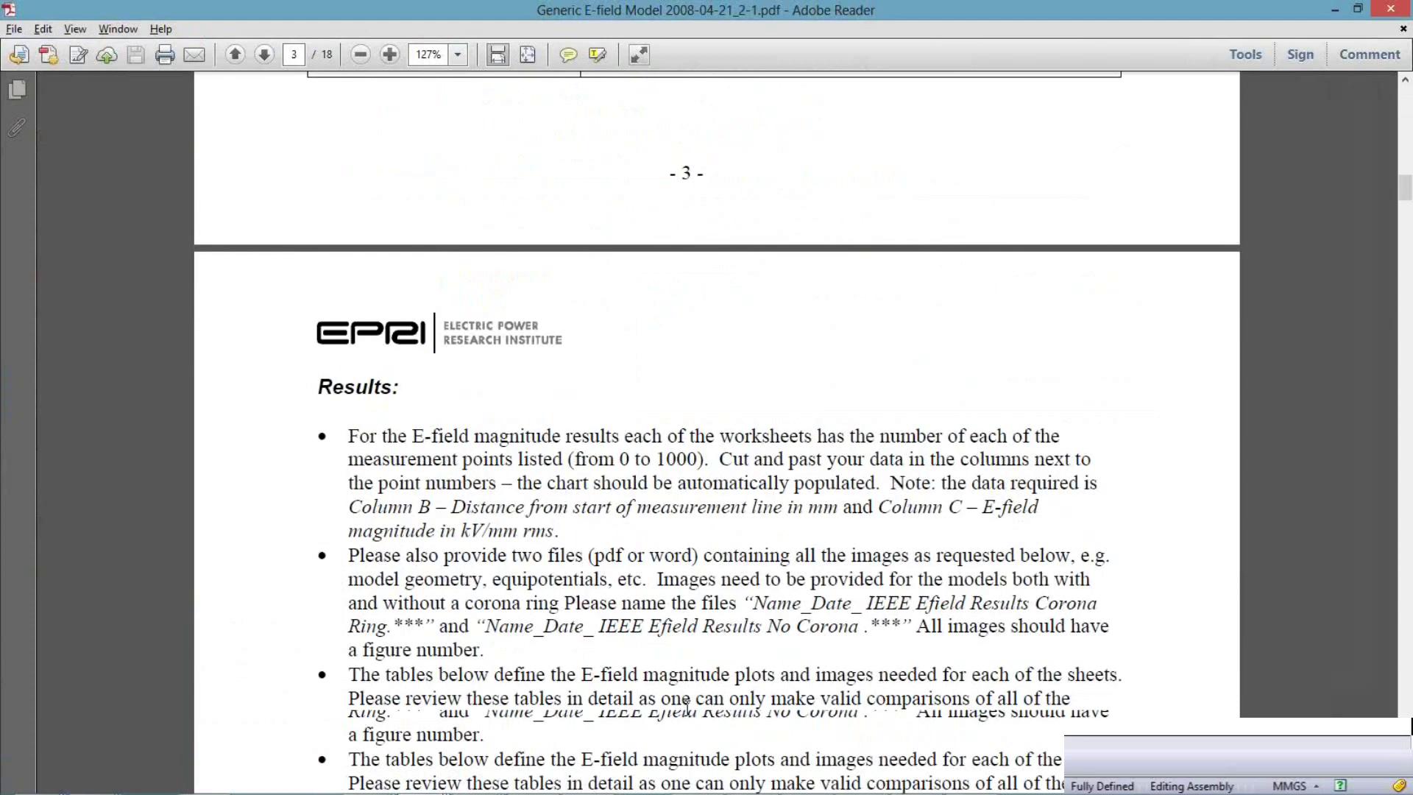
{"action": "scroll", "coordinate": [689, 713], "scroll_direction": "down", "scroll_amount": 8}
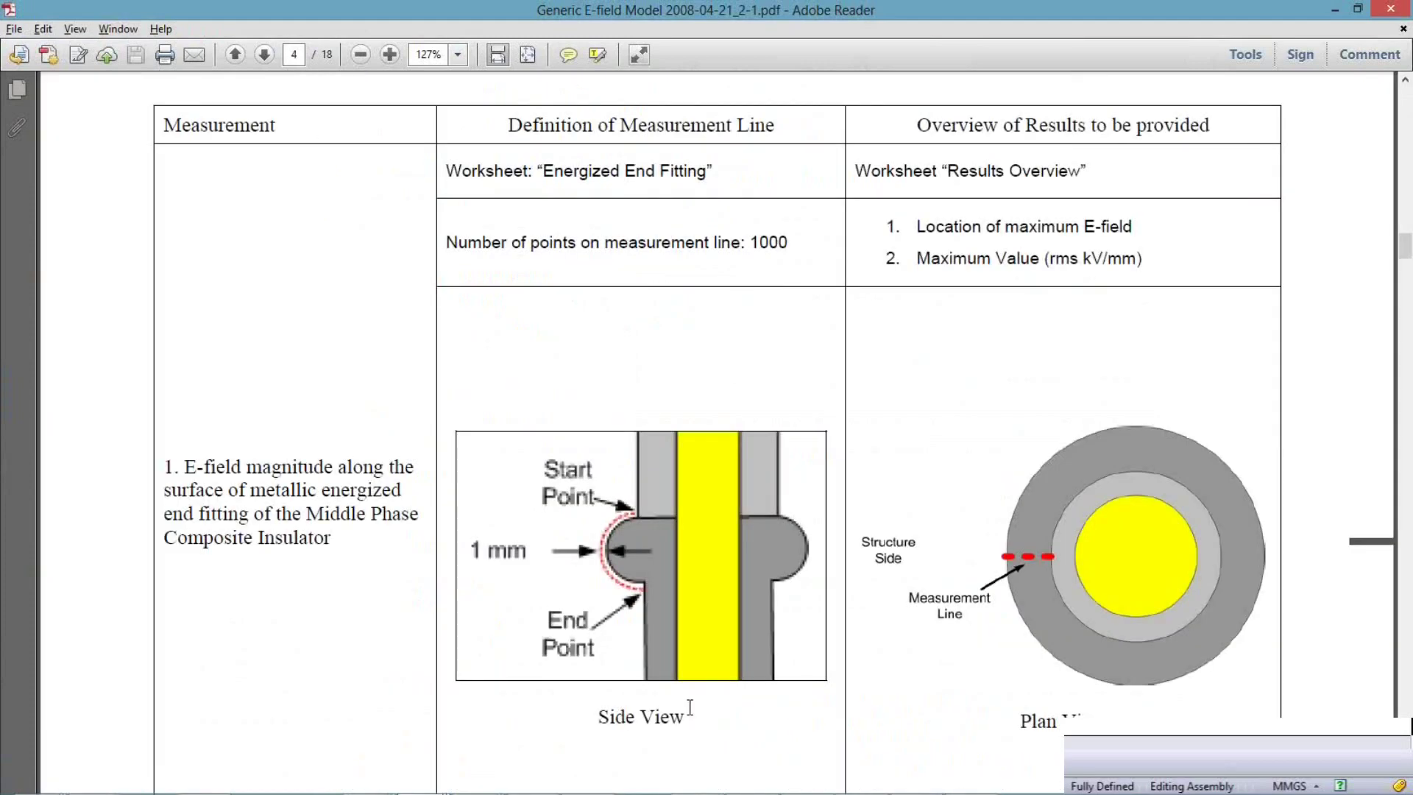
{"action": "scroll", "coordinate": [690, 708], "scroll_direction": "down", "scroll_amount": 20}
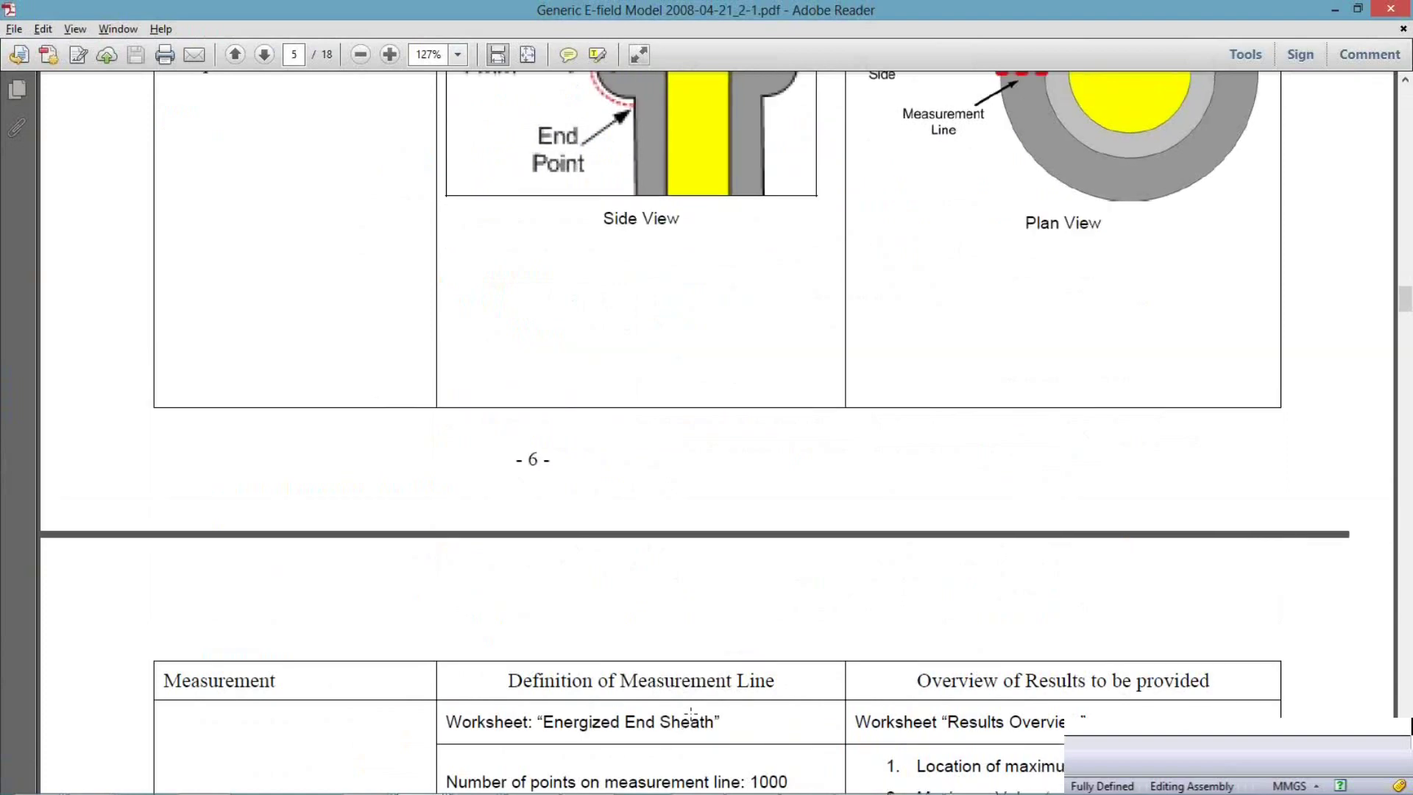
{"action": "scroll", "coordinate": [690, 712], "scroll_direction": "down", "scroll_amount": 10}
{"action": "scroll", "coordinate": [660, 484], "scroll_direction": "down", "scroll_amount": 4}
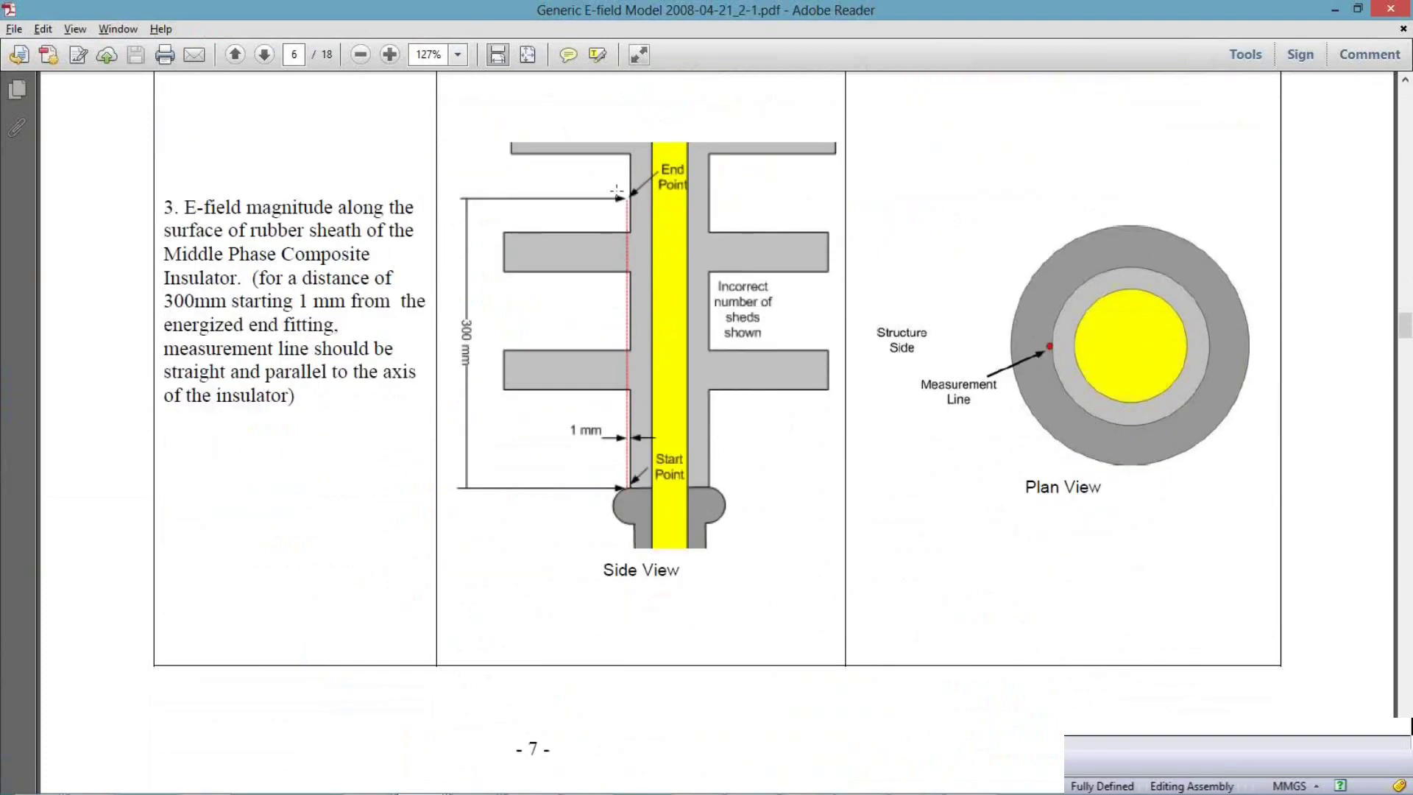
Mark the 1 mm offset on the rubber sheath diagram and read the measurement line definition for the insulator's rod center.
{"action": "left_click_drag", "start_coordinate": [626, 445], "coordinate": [558, 416]}
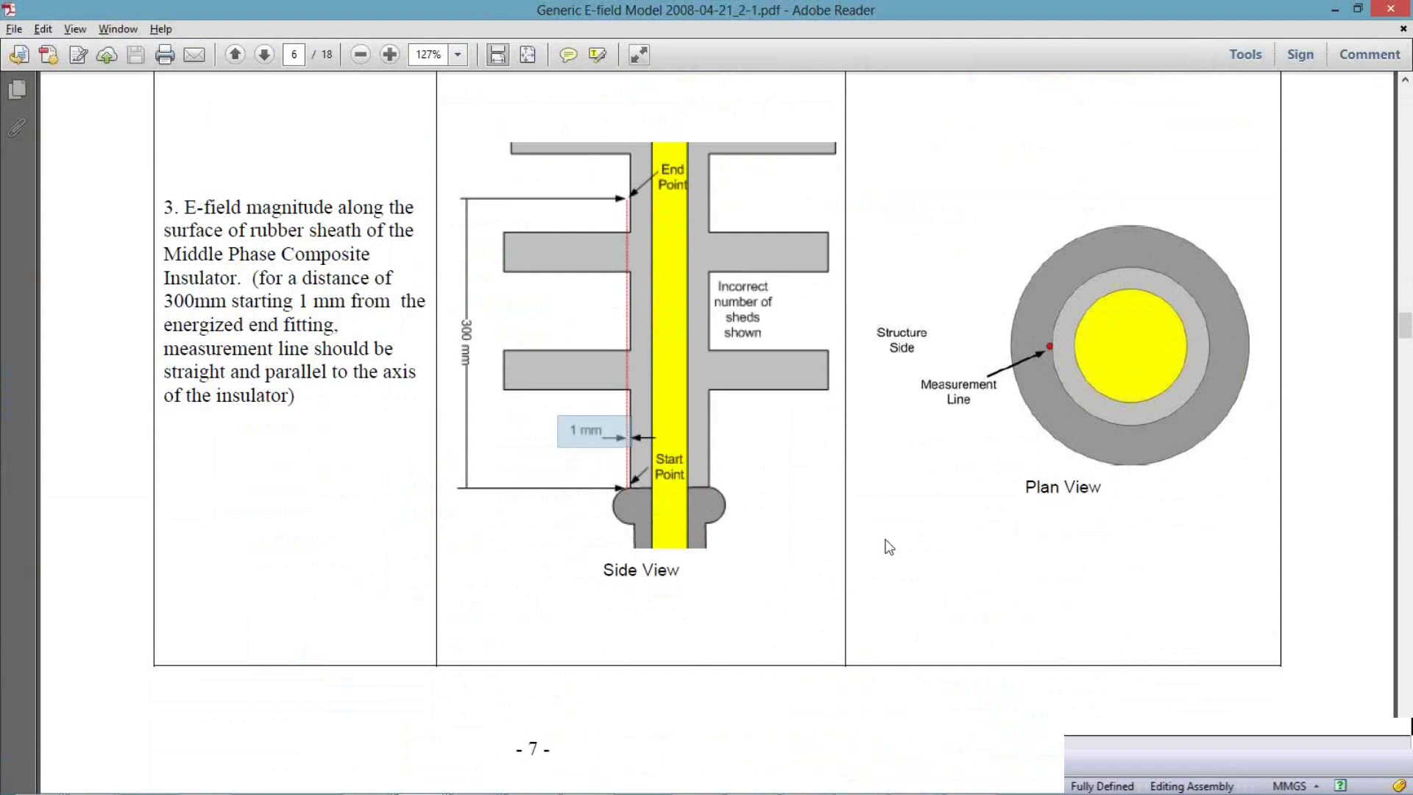
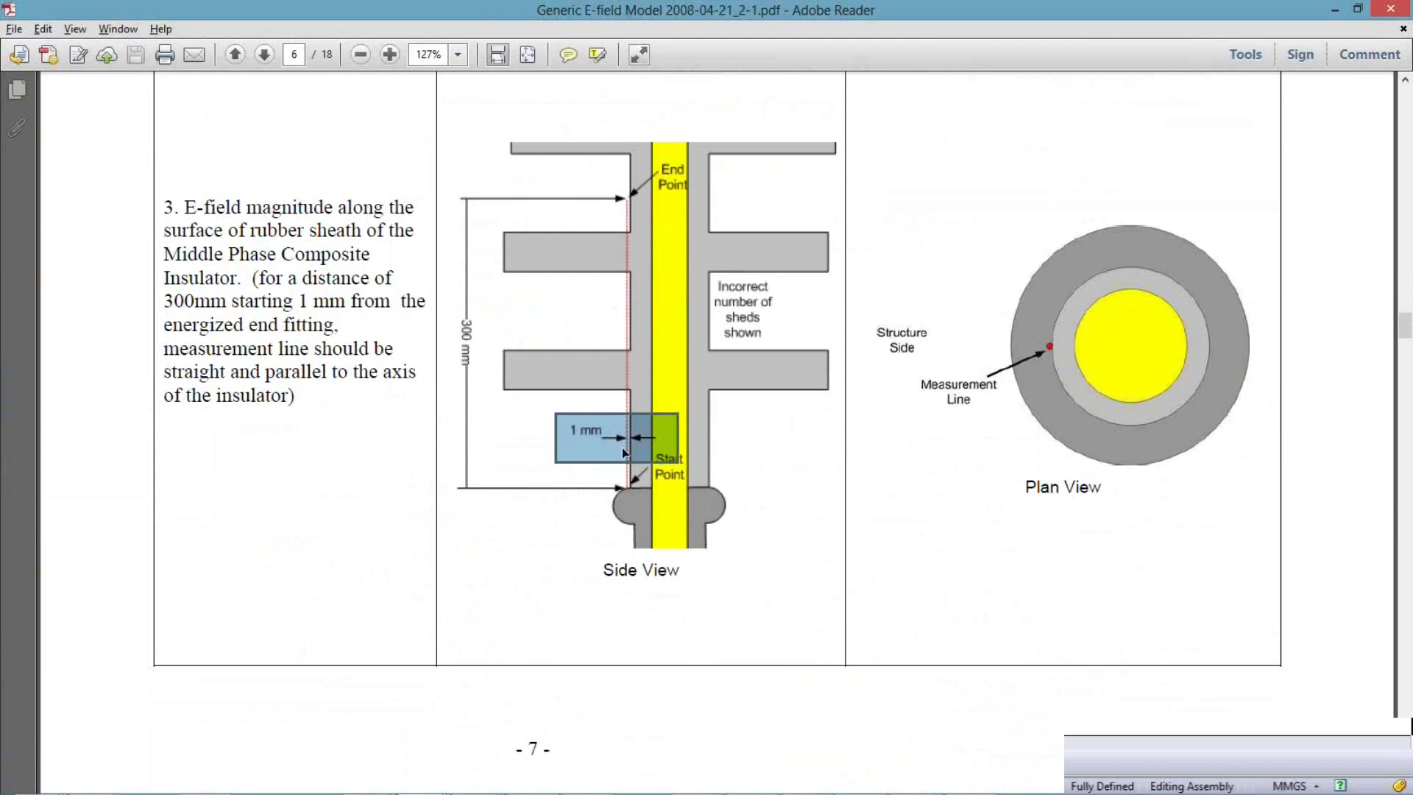
{"action": "scroll", "coordinate": [623, 451], "scroll_direction": "down", "scroll_amount": 1}
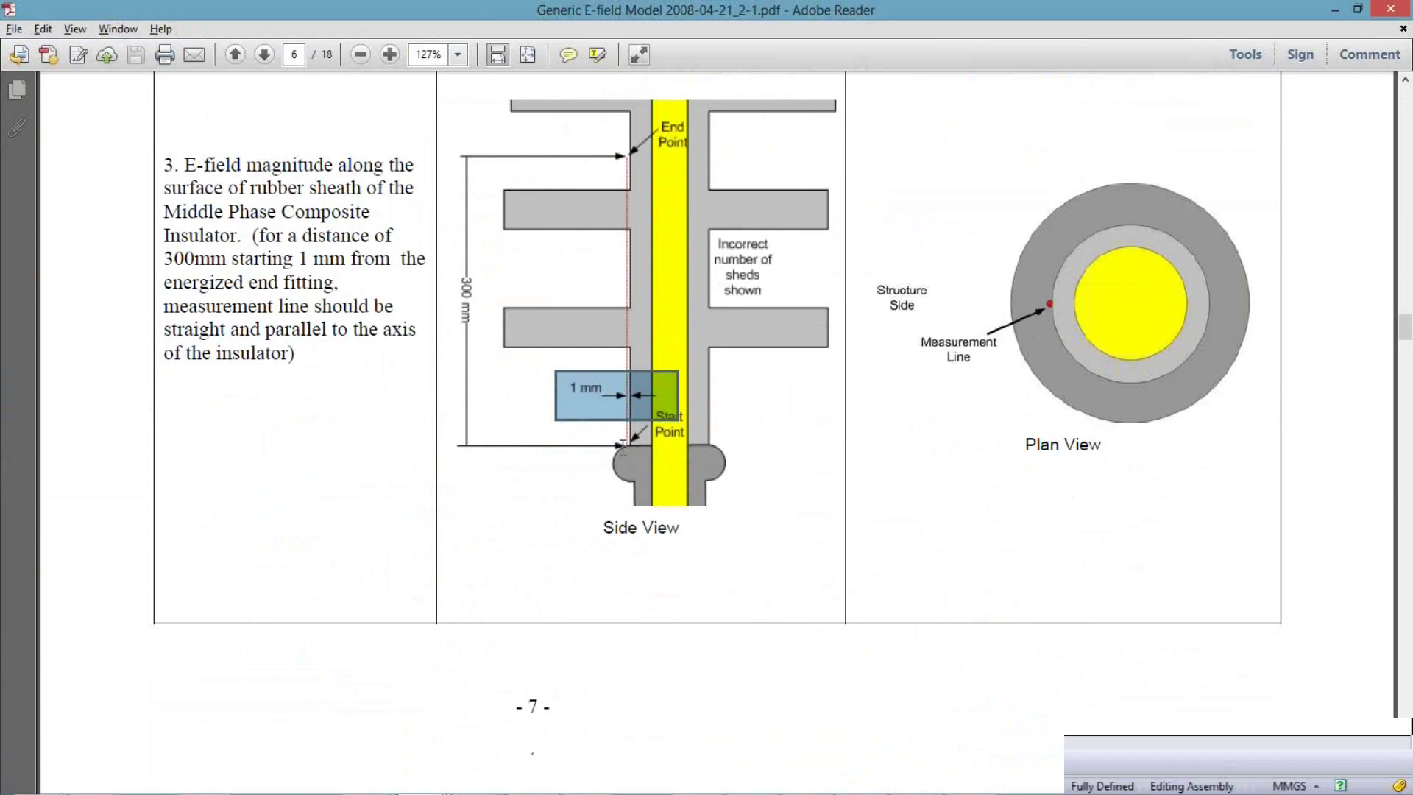
{"action": "scroll", "coordinate": [623, 447], "scroll_direction": "down", "scroll_amount": 12}
{"action": "scroll", "coordinate": [624, 449], "scroll_direction": "down", "scroll_amount": 20}
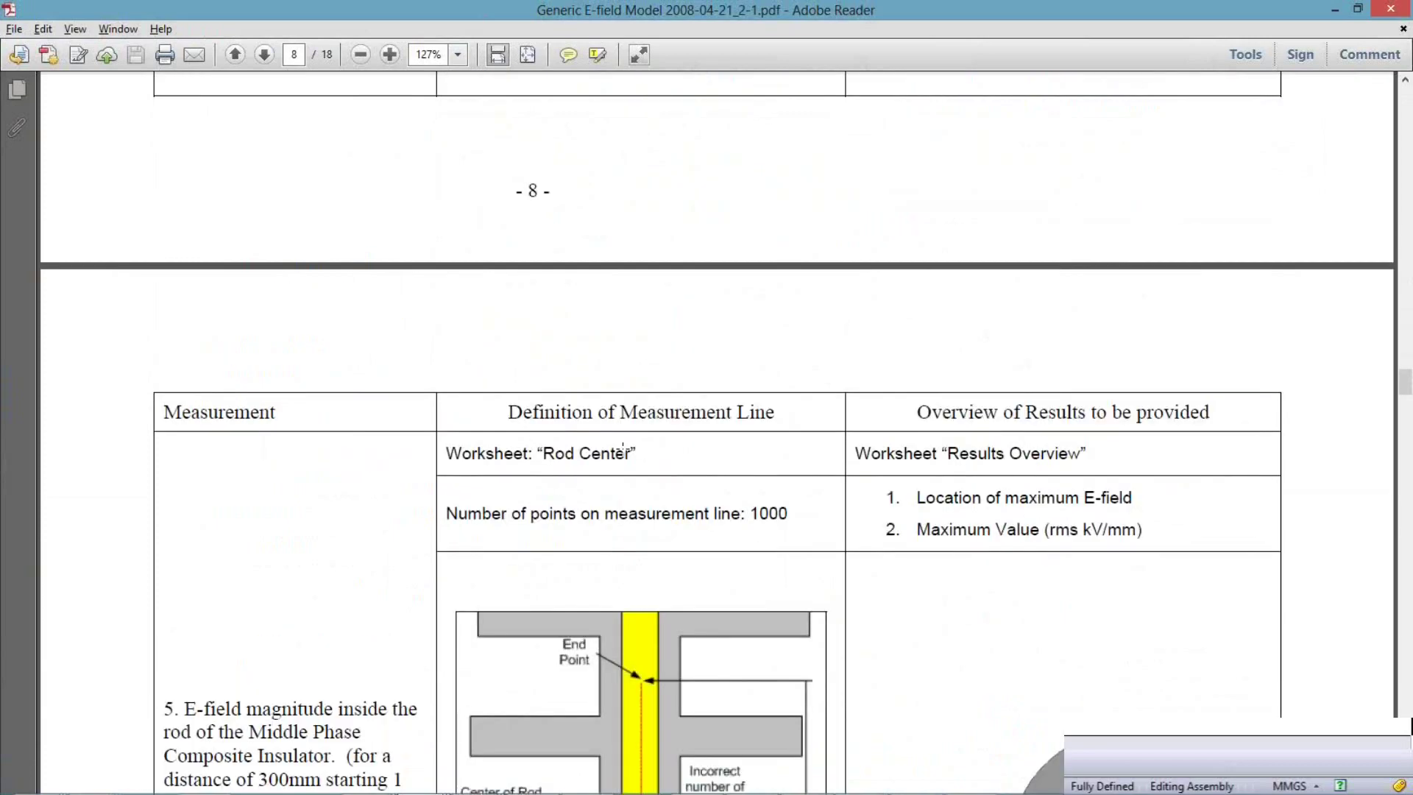
{"action": "scroll", "coordinate": [624, 449], "scroll_direction": "down", "scroll_amount": 8}
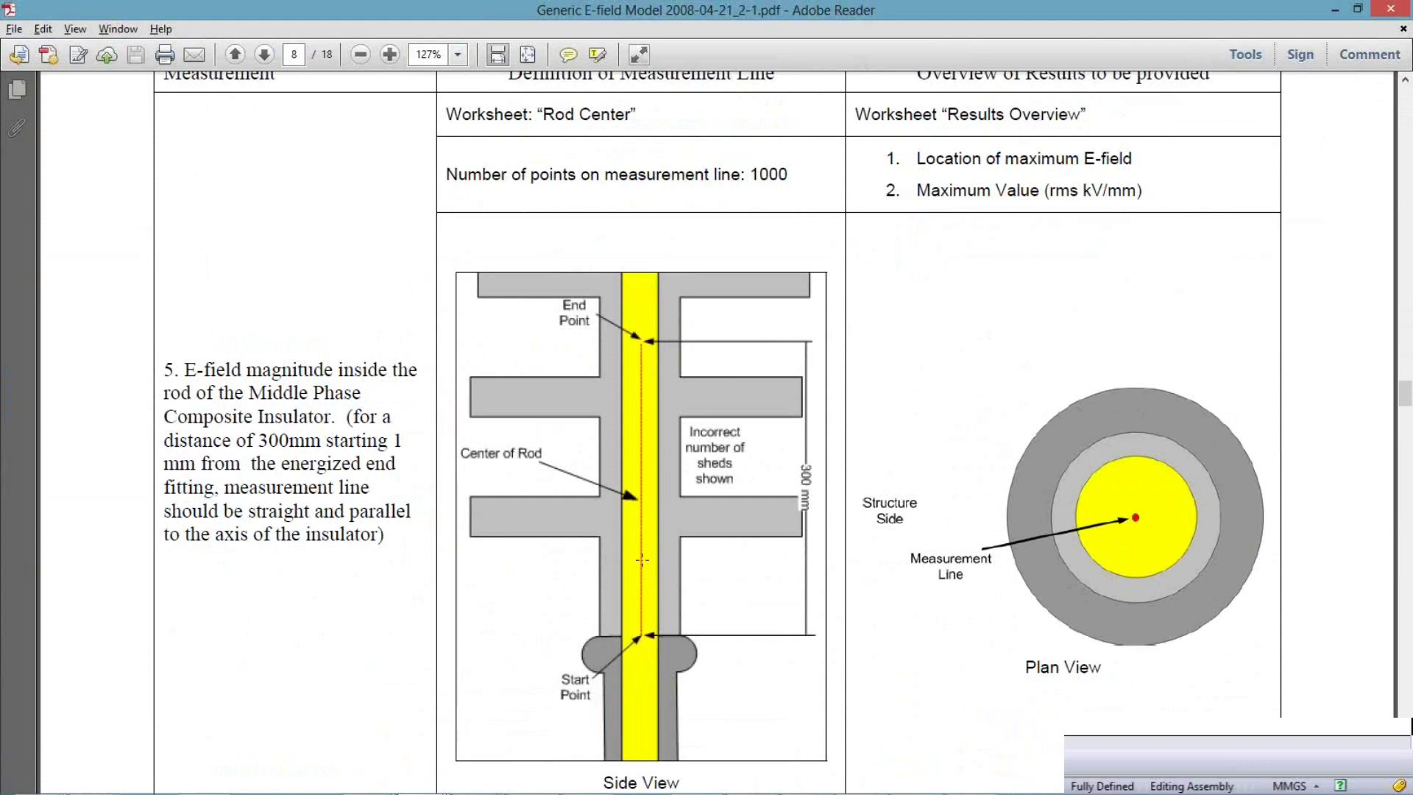
{"action": "scroll", "coordinate": [642, 559], "scroll_direction": "down", "scroll_amount": 3}
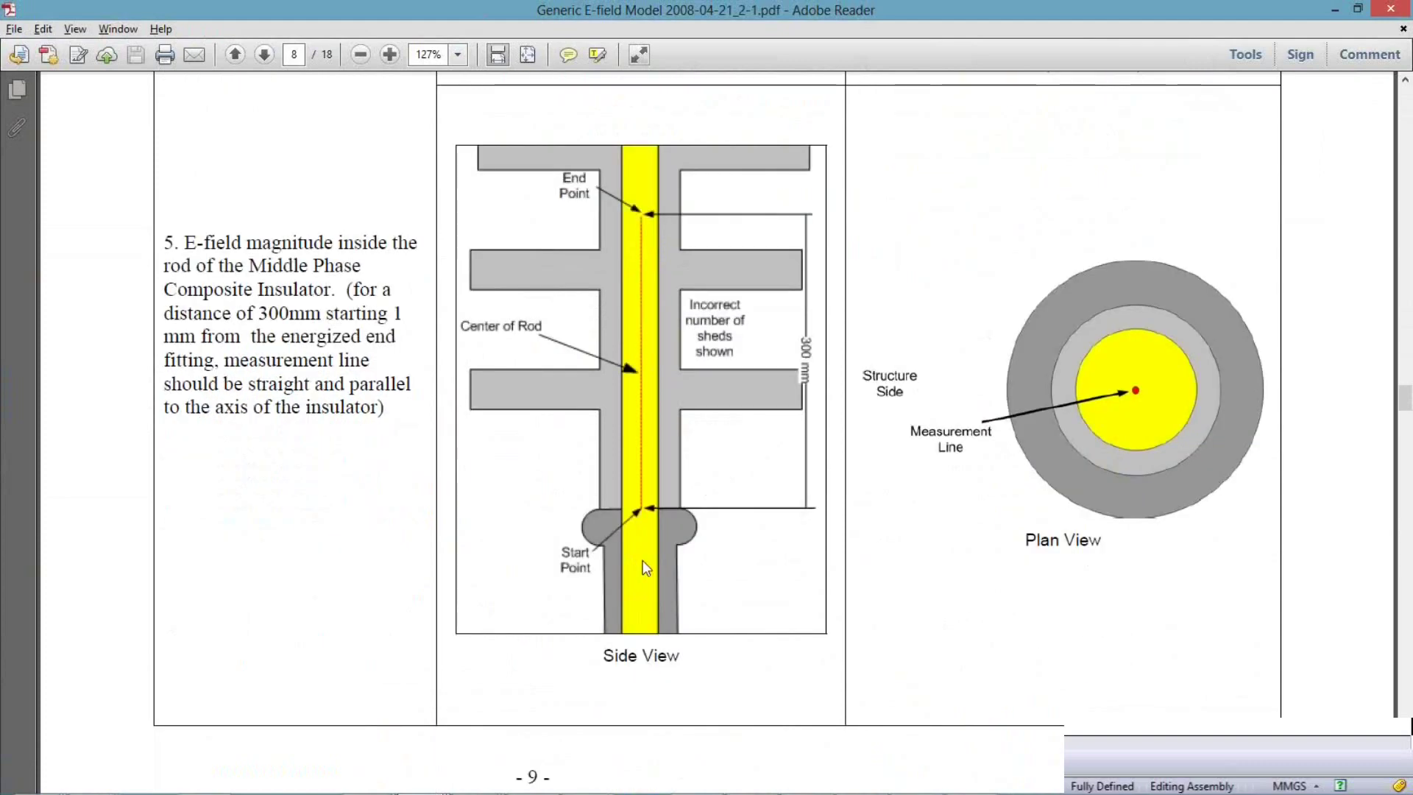
{"action": "scroll", "coordinate": [643, 559], "scroll_direction": "down", "scroll_amount": 20}
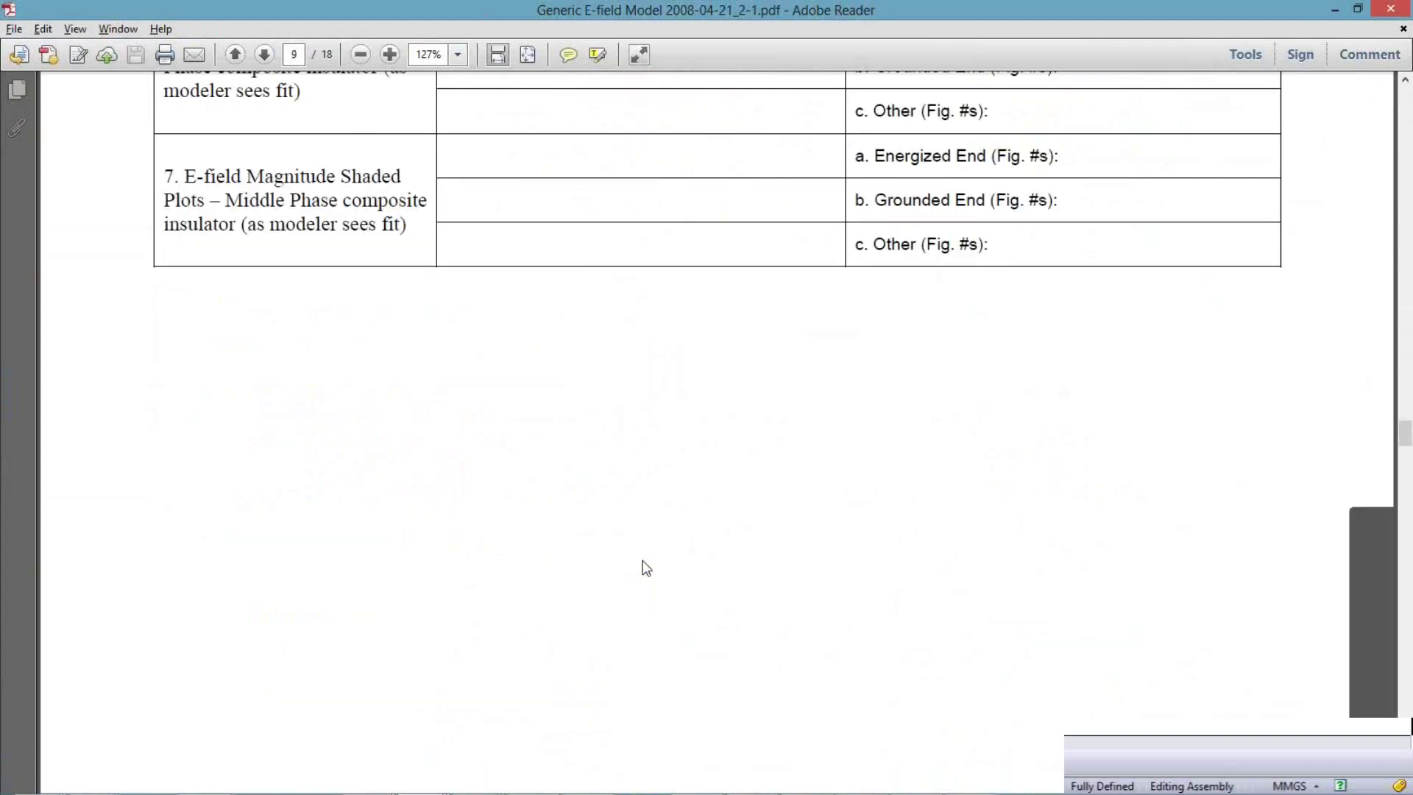
Examine the three-phase voltage waveforms and the Figure 1 pole assembly dimensions in the benchmark document.
{"action": "scroll", "coordinate": [646, 568], "scroll_direction": "down", "scroll_amount": 15}
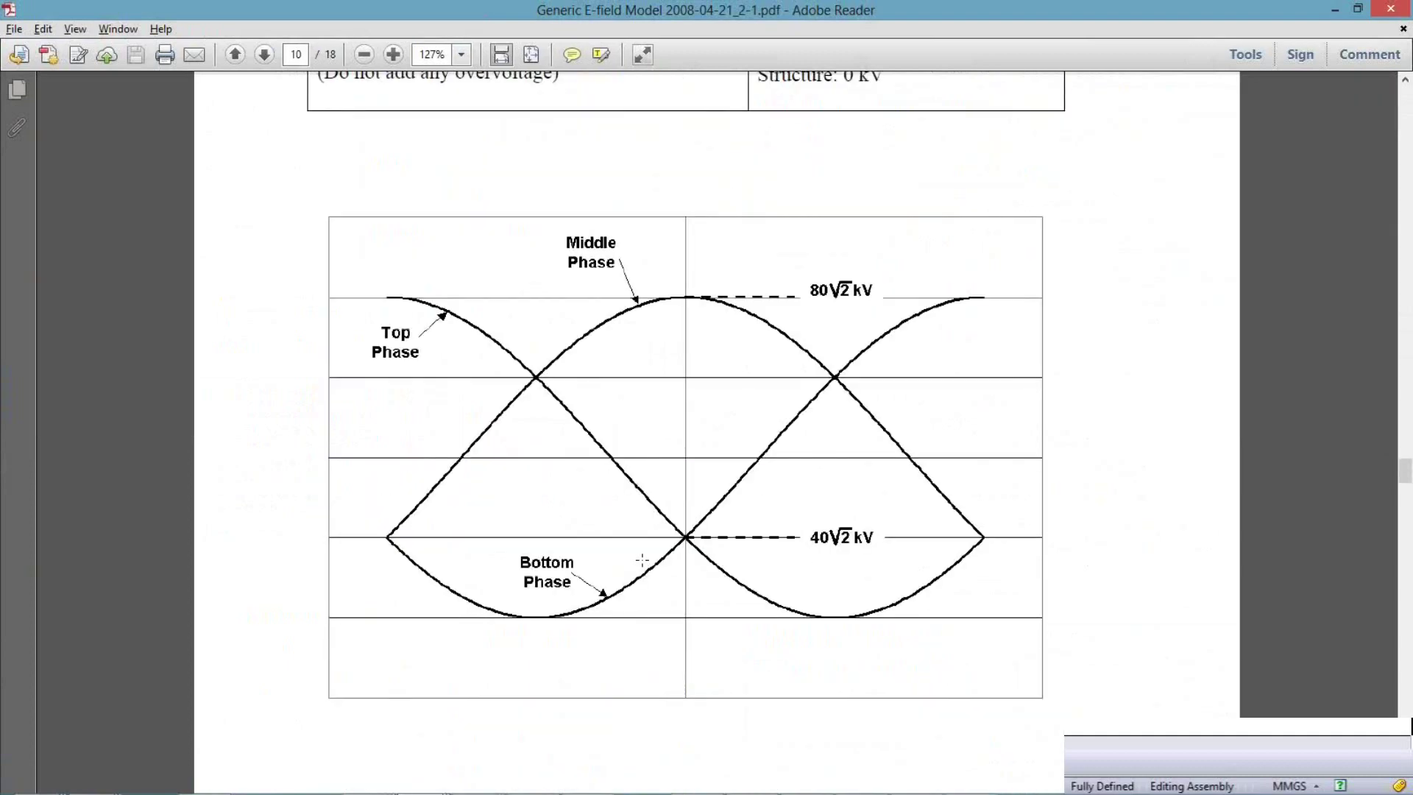
{"action": "scroll", "coordinate": [642, 560], "scroll_direction": "down", "scroll_amount": 1}
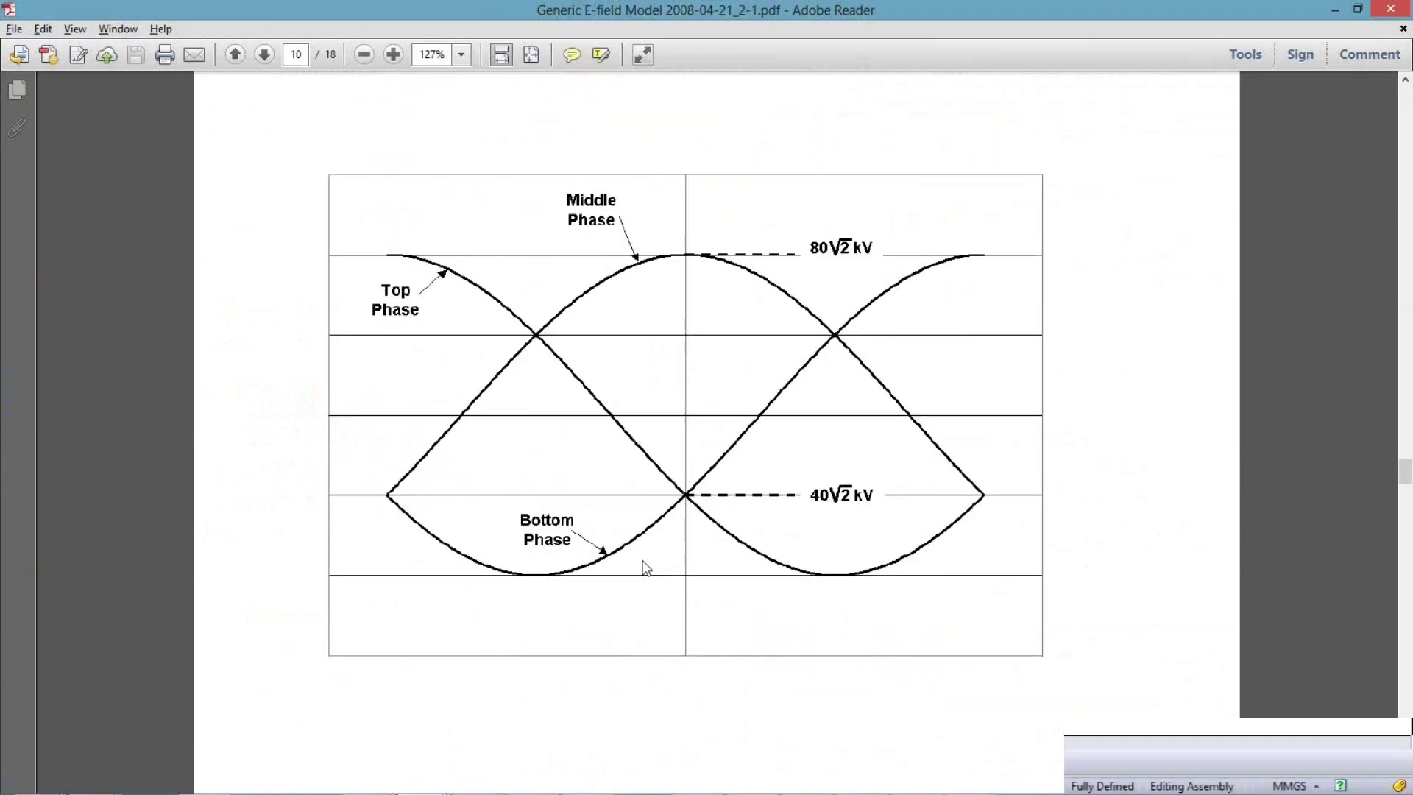
{"action": "scroll", "coordinate": [643, 565], "scroll_direction": "down", "scroll_amount": 7}
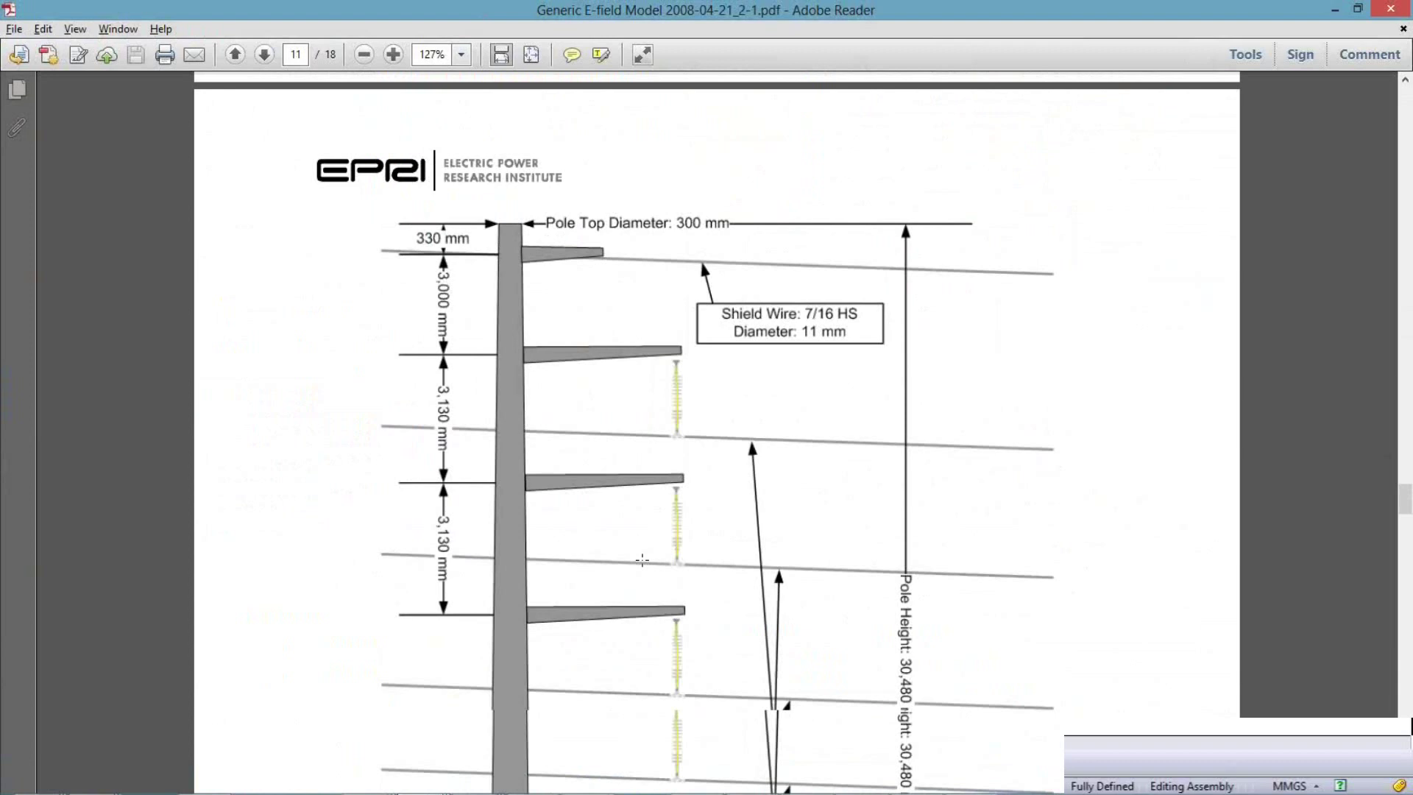
{"action": "scroll", "coordinate": [642, 560], "scroll_direction": "down", "scroll_amount": 3}
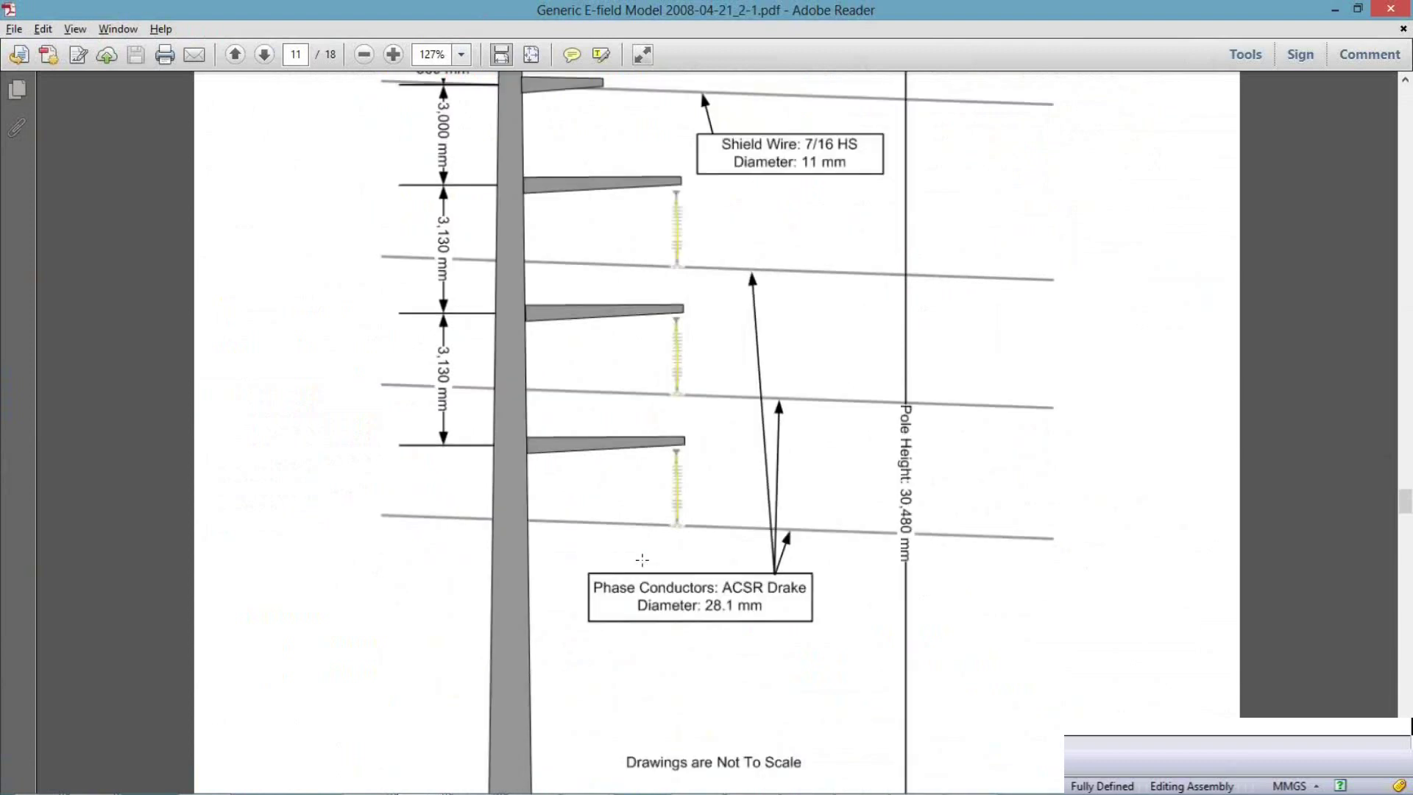
{"action": "scroll", "coordinate": [641, 560], "scroll_direction": "up", "scroll_amount": 1}
{"action": "scroll", "coordinate": [644, 561], "scroll_direction": "up", "scroll_amount": 1}
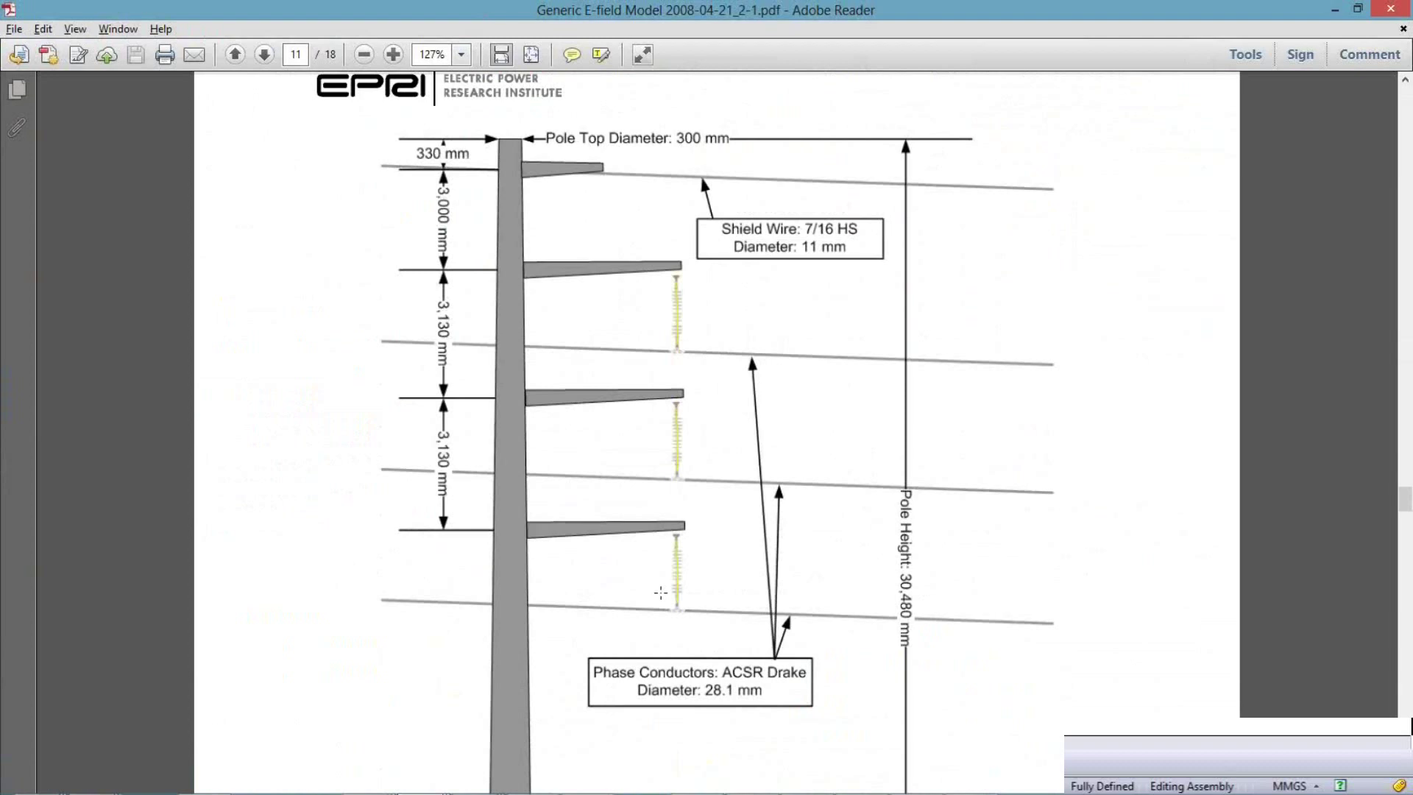
{"action": "scroll", "coordinate": [660, 593], "scroll_direction": "down", "scroll_amount": 5}
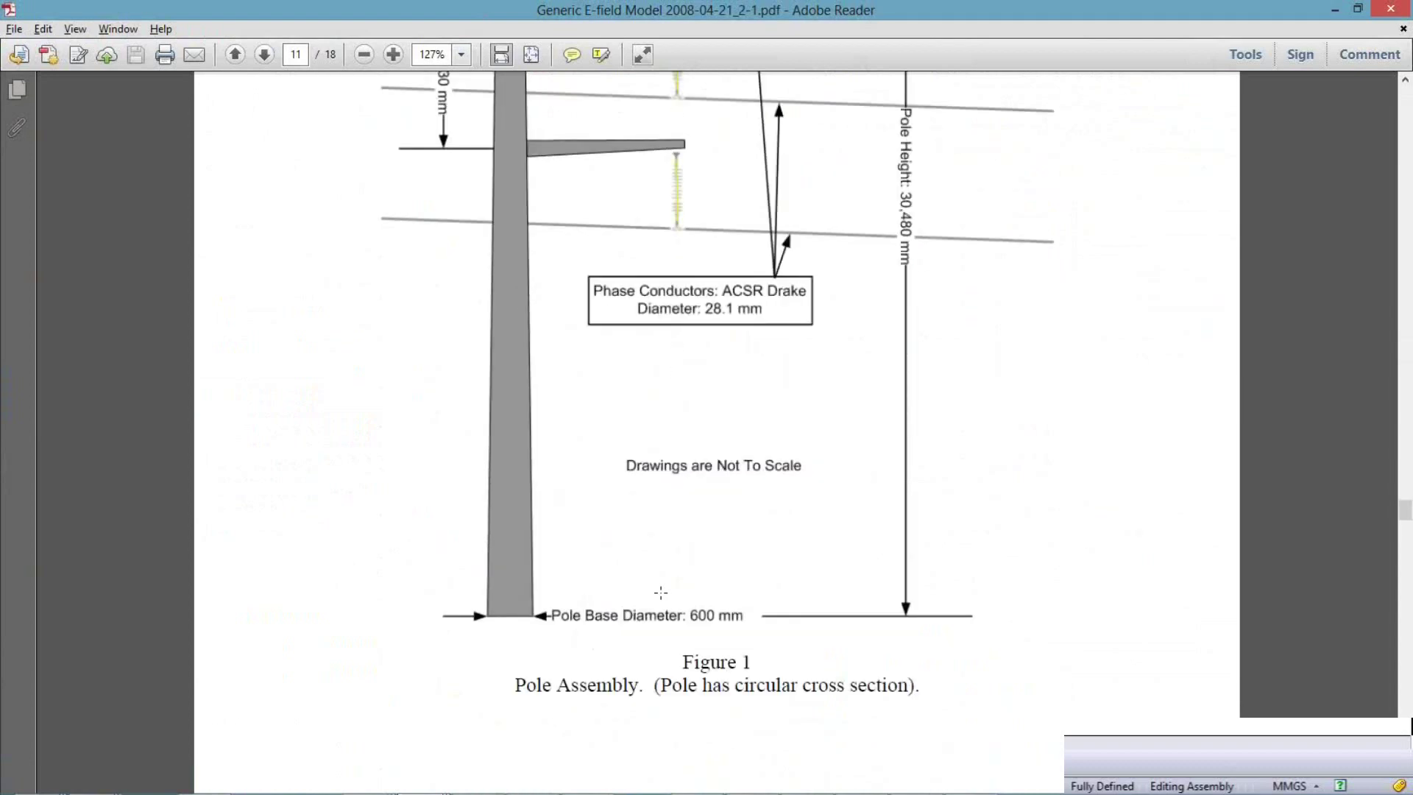
{"action": "scroll", "coordinate": [660, 593], "scroll_direction": "up", "scroll_amount": 2}
{"action": "scroll", "coordinate": [665, 600], "scroll_direction": "down", "scroll_amount": 2}
Switch to the With Poles-Sk-0202 assembly in SolidWorks, open study 01's Electric Field - 2 chart and reposition its window.
{"action": "mouse_move", "coordinate": [500, 786]}
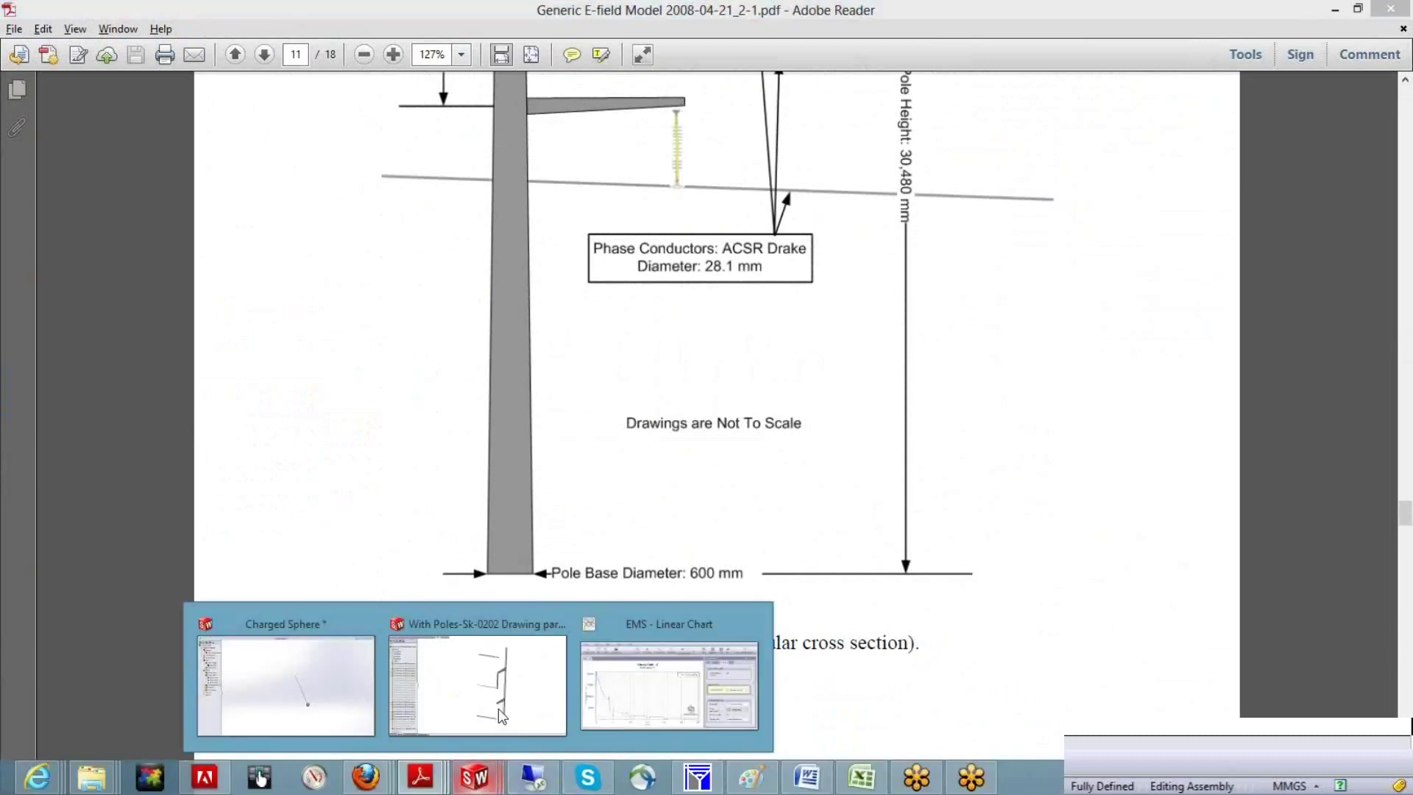
{"action": "key", "text": "alt+Tab"}
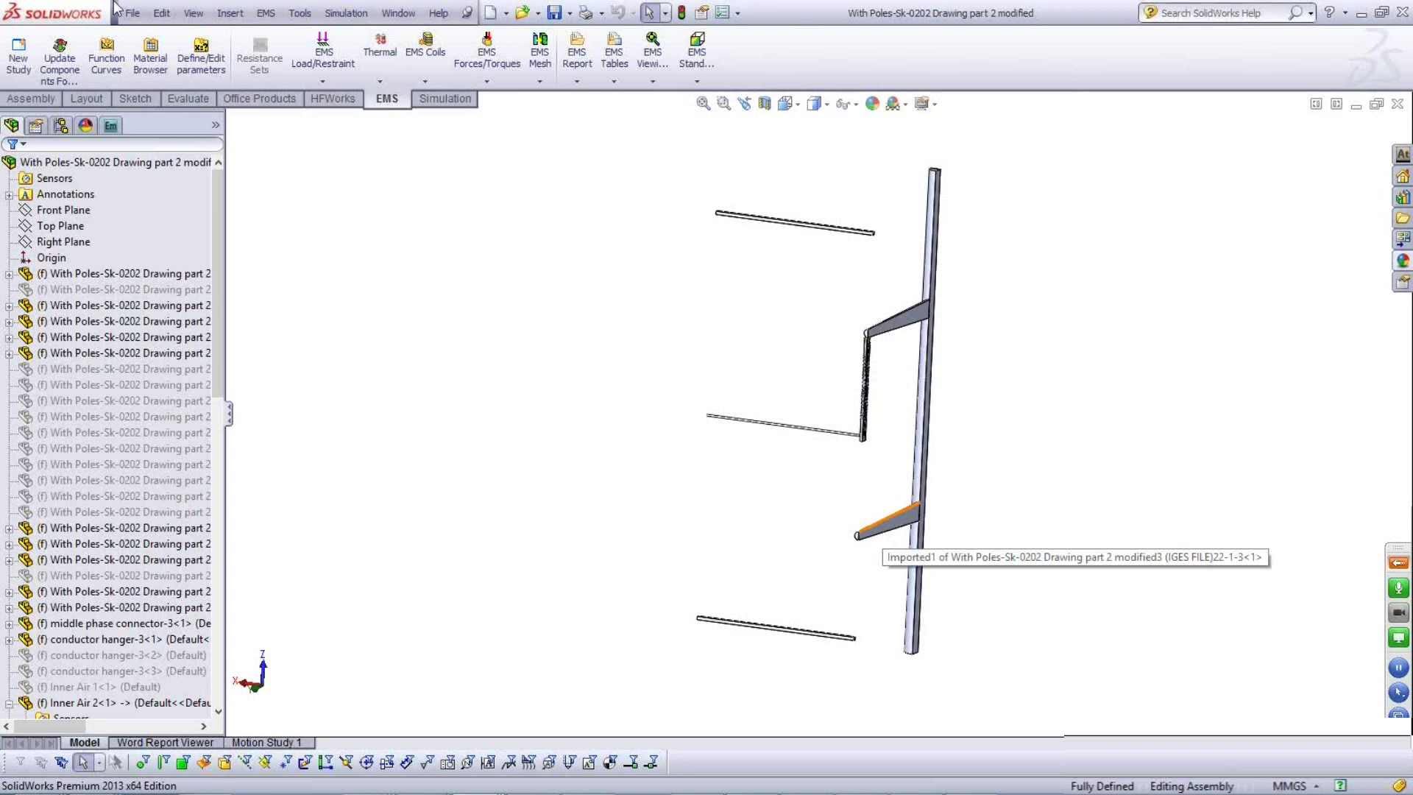
{"action": "left_click", "coordinate": [110, 126]}
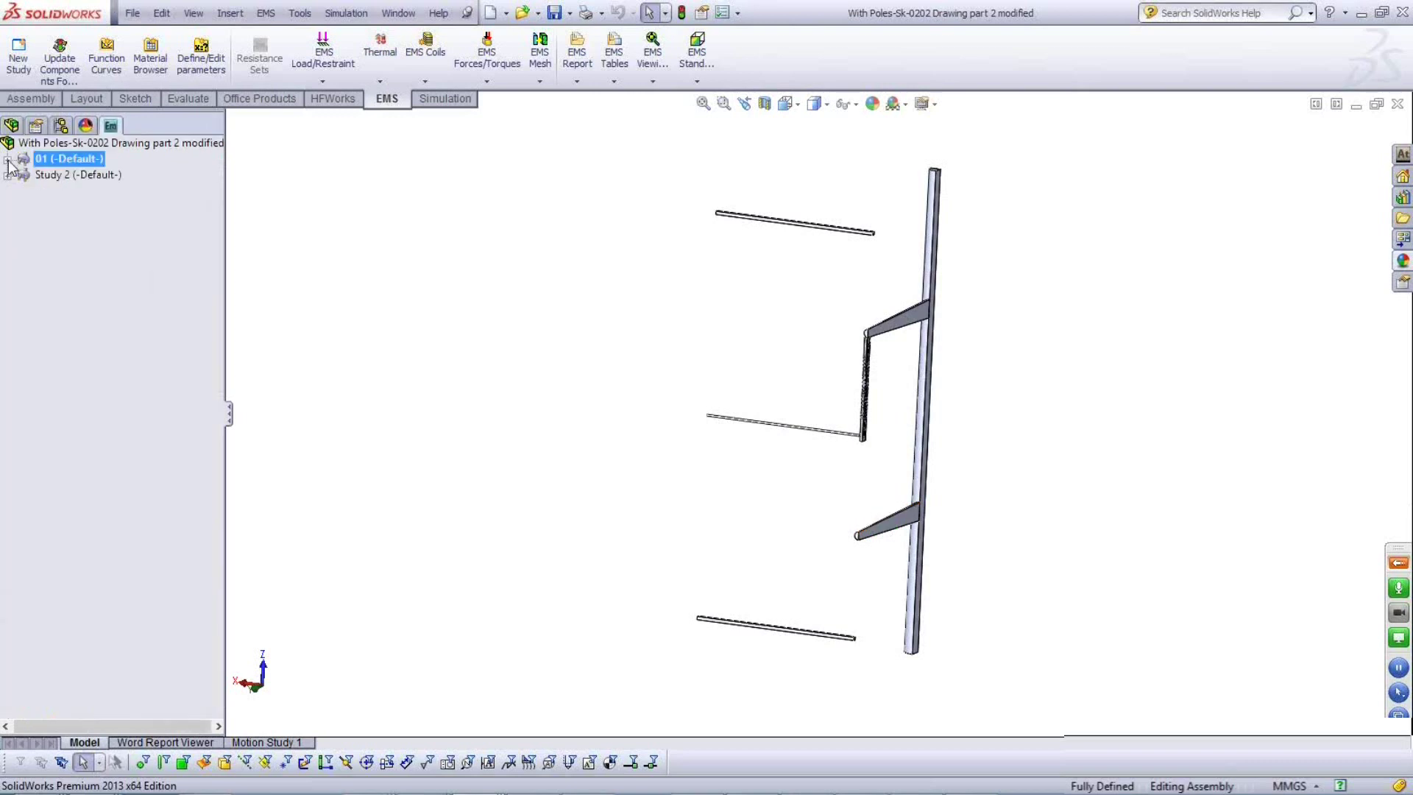
{"action": "left_click", "coordinate": [8, 160]}
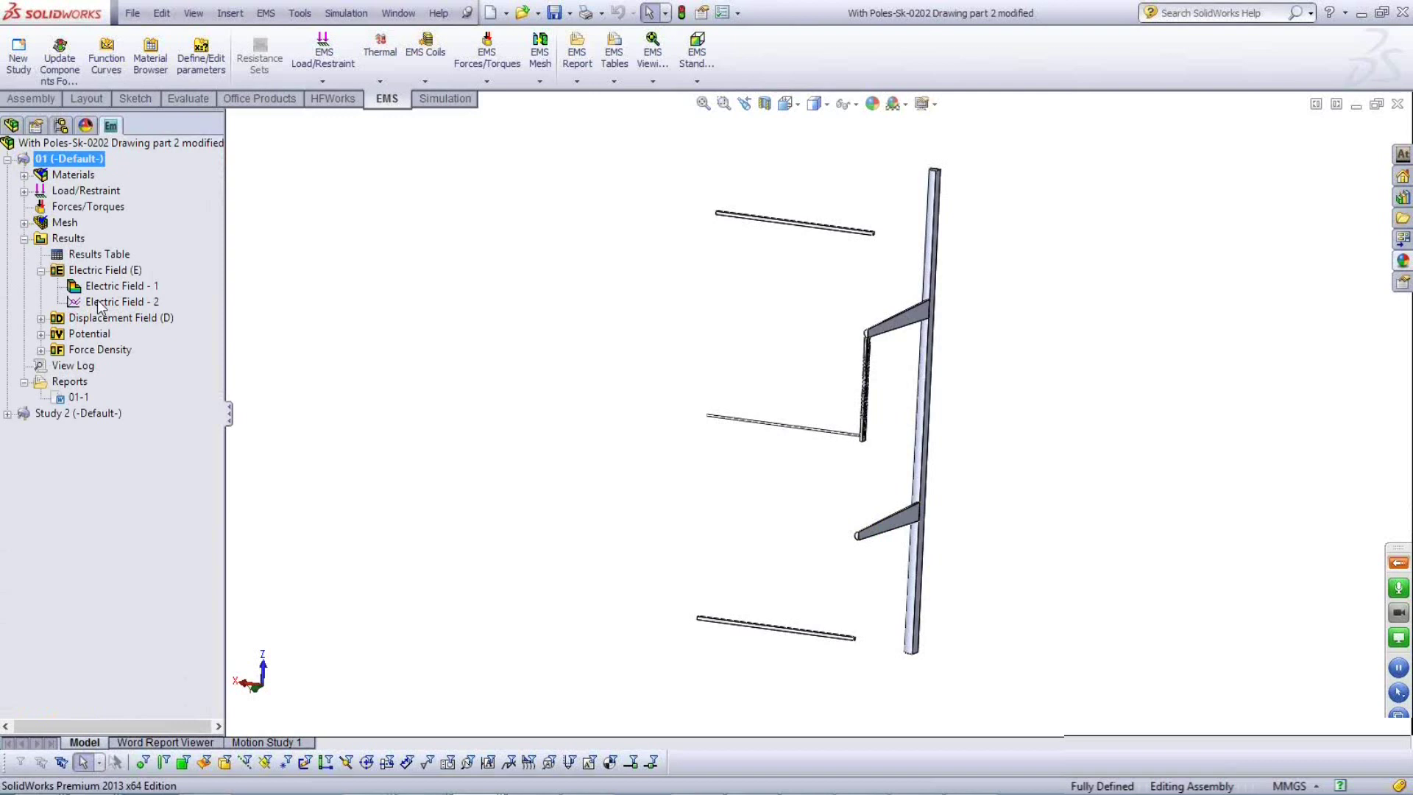
{"action": "double_click", "coordinate": [98, 303]}
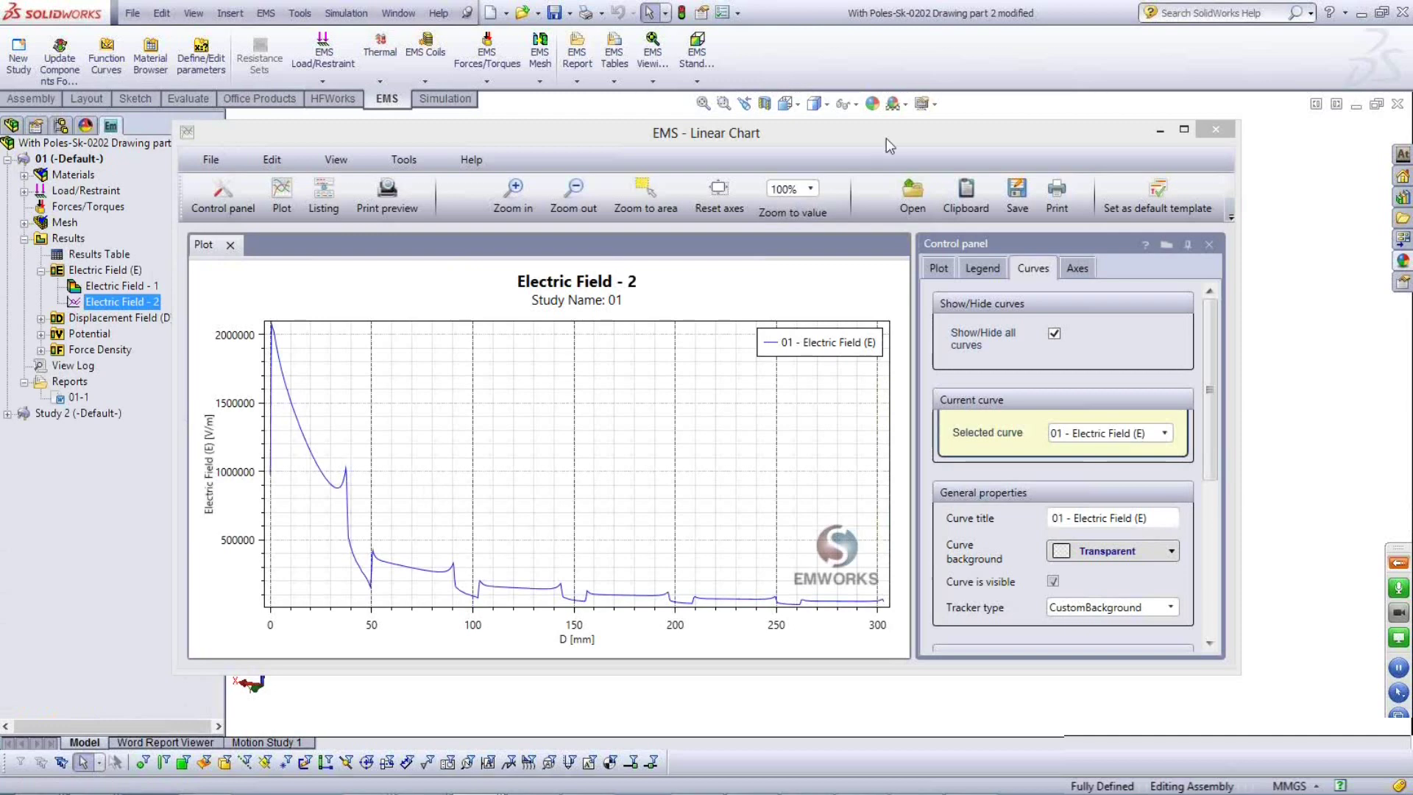
{"action": "left_click_drag", "start_coordinate": [894, 134], "coordinate": [916, 347]}
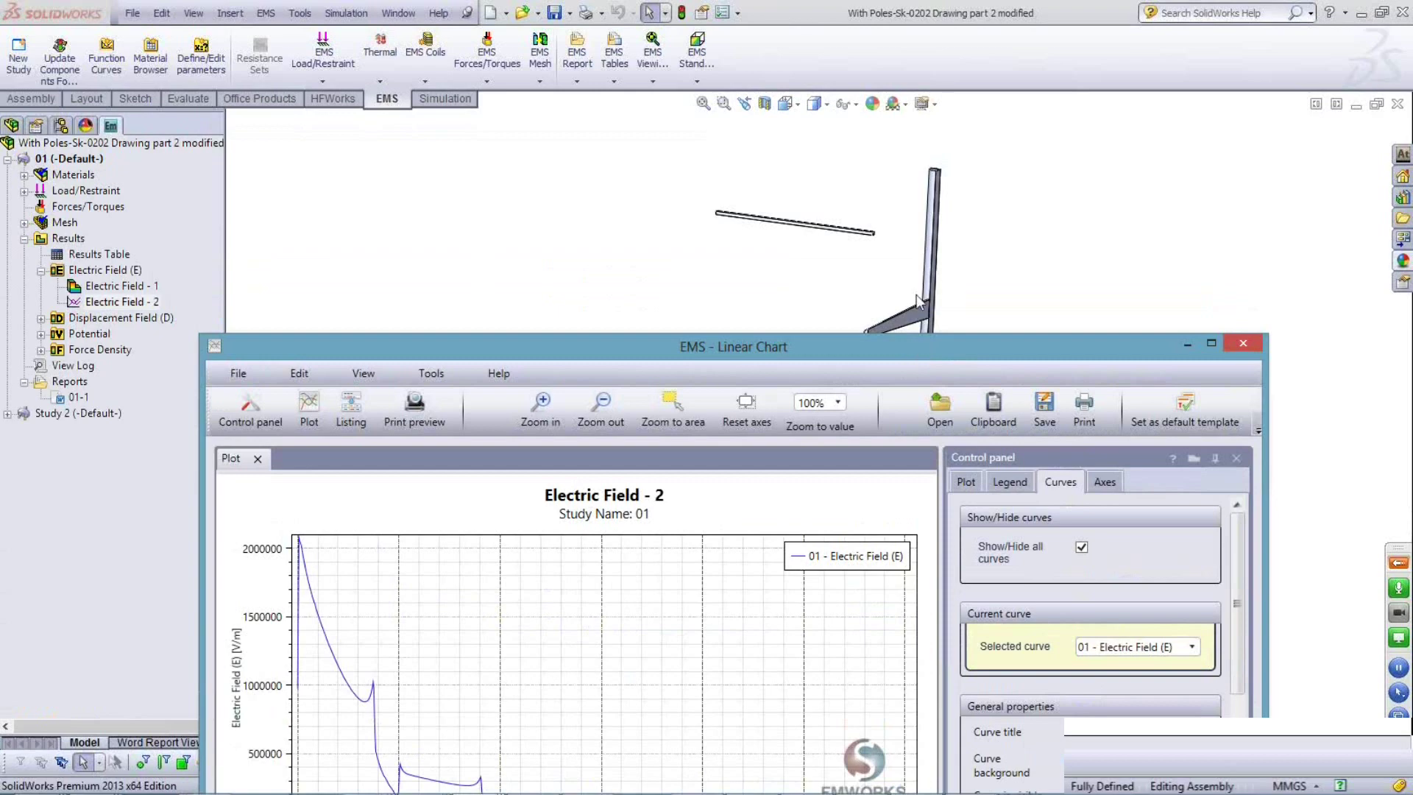
{"action": "left_click_drag", "start_coordinate": [916, 294], "coordinate": [907, 214]}
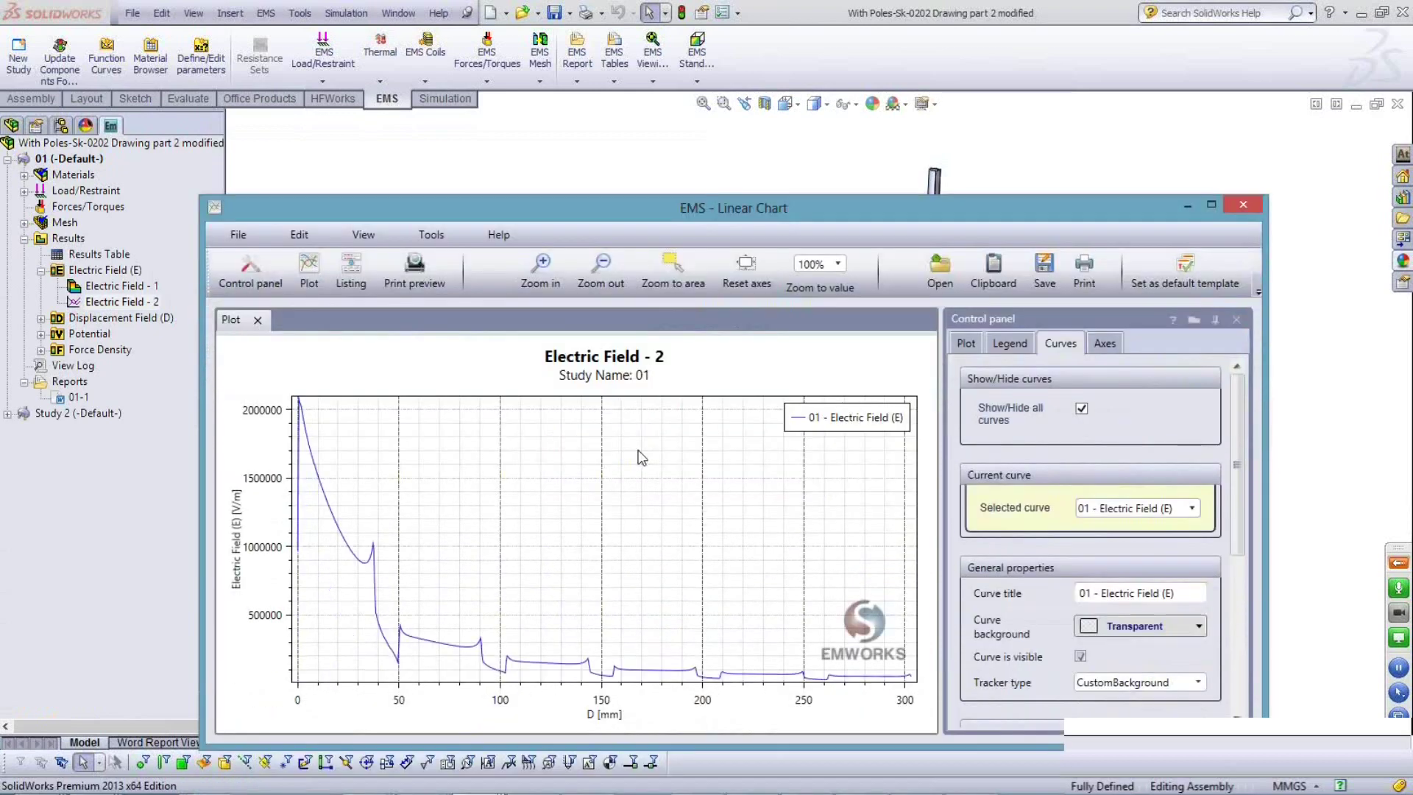
{"action": "left_click_drag", "start_coordinate": [914, 288], "coordinate": [869, 187]}
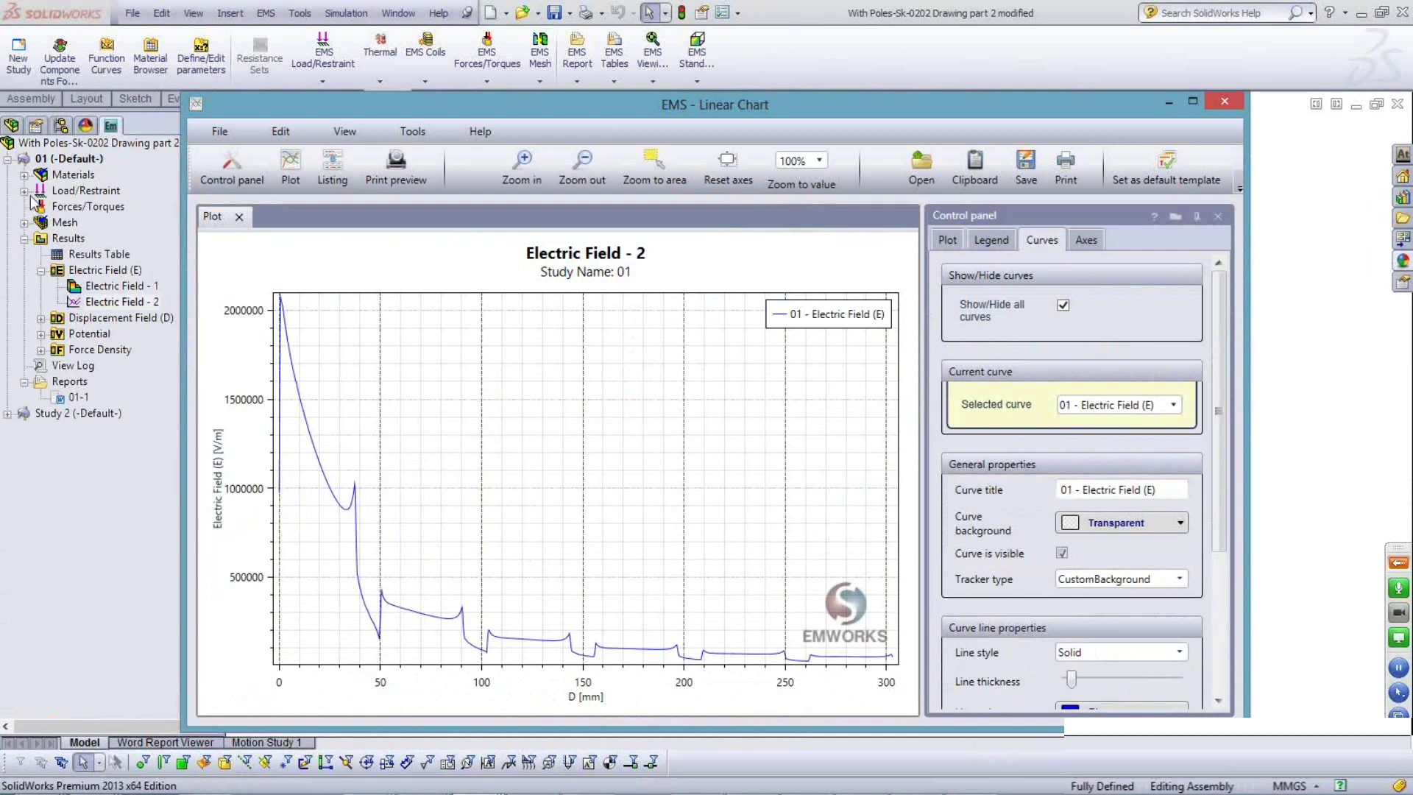
Show the Fixed Voltage - 1 load of study 01 on the model and inspect its definition without changing it.
{"action": "left_click", "coordinate": [59, 206]}
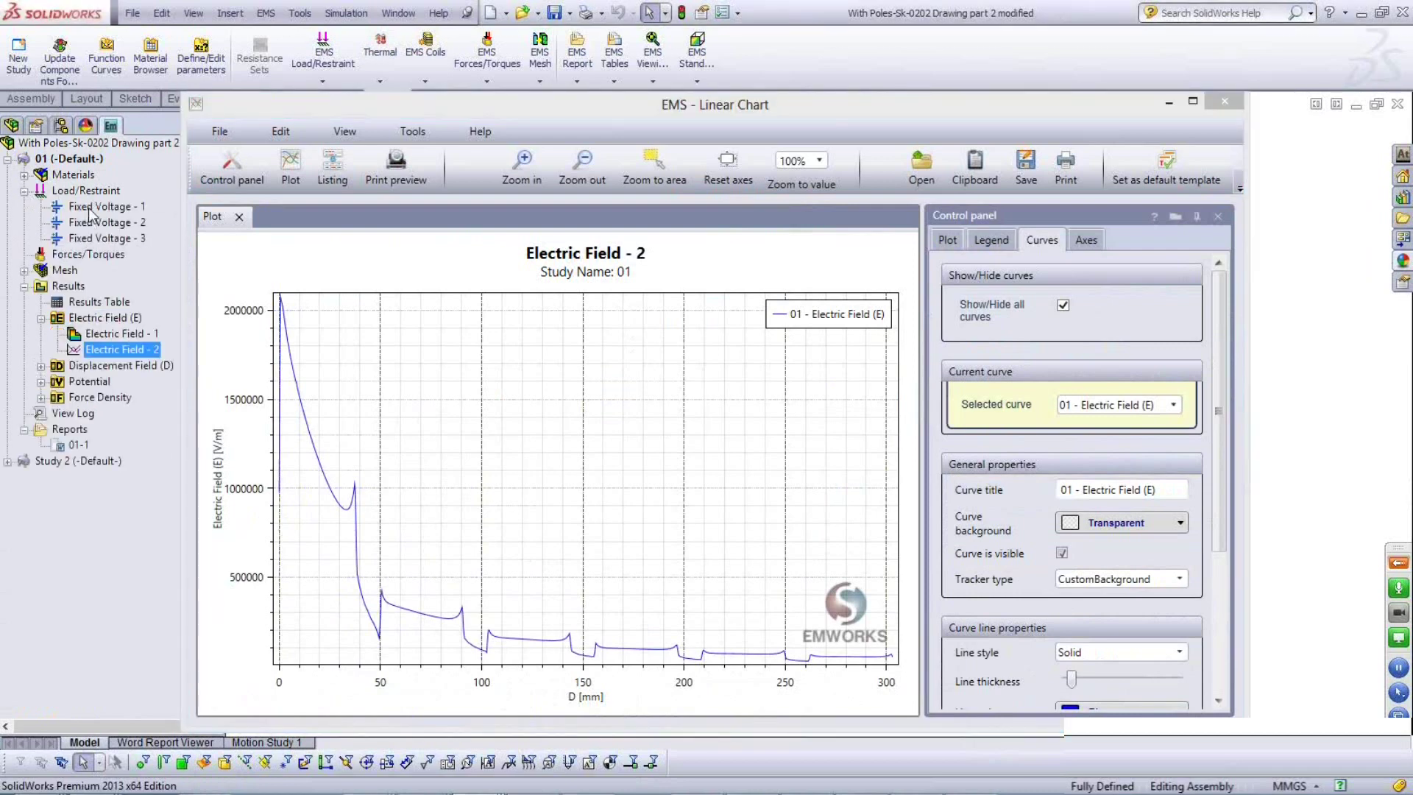
{"action": "left_click", "coordinate": [90, 209]}
{"action": "right_click", "coordinate": [89, 209]}
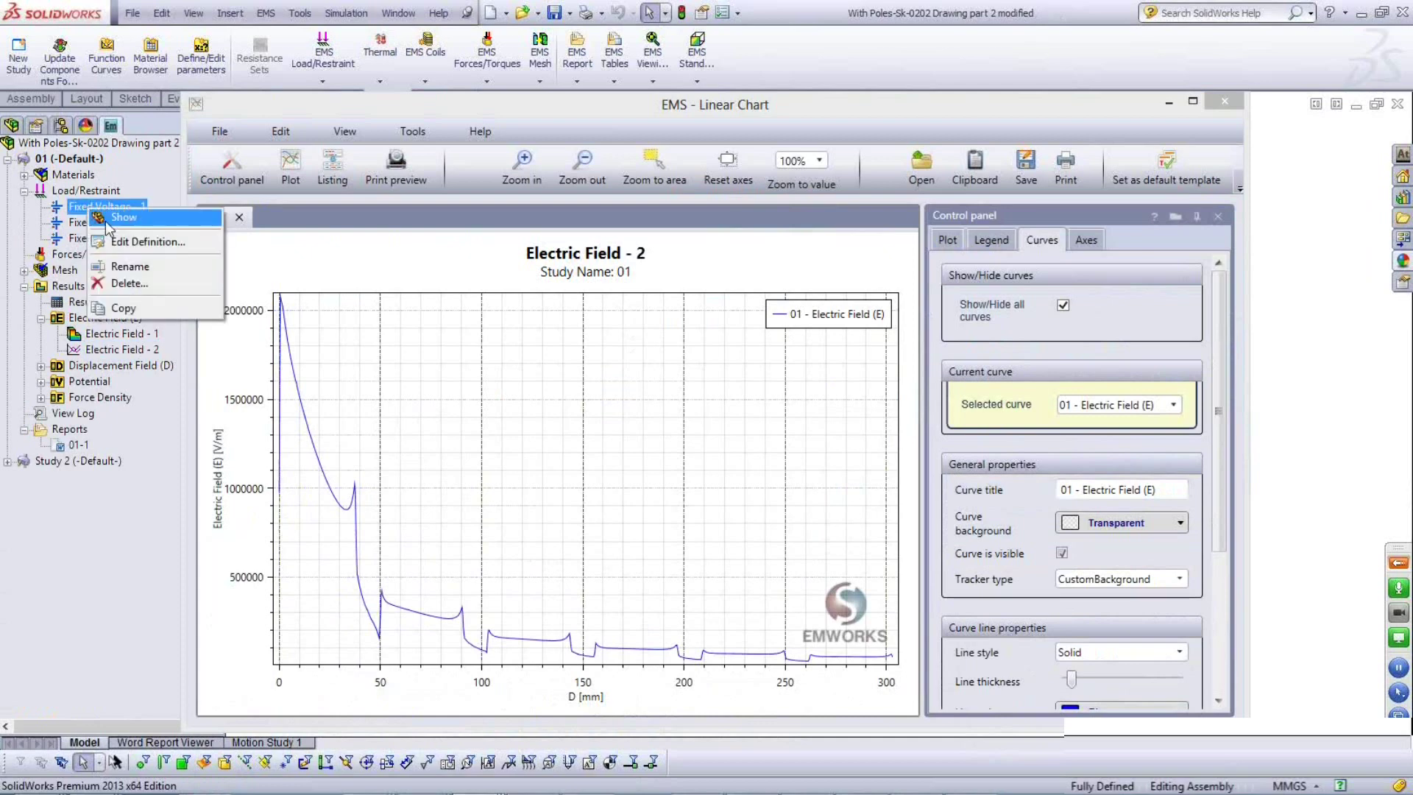
{"action": "left_click", "coordinate": [102, 215]}
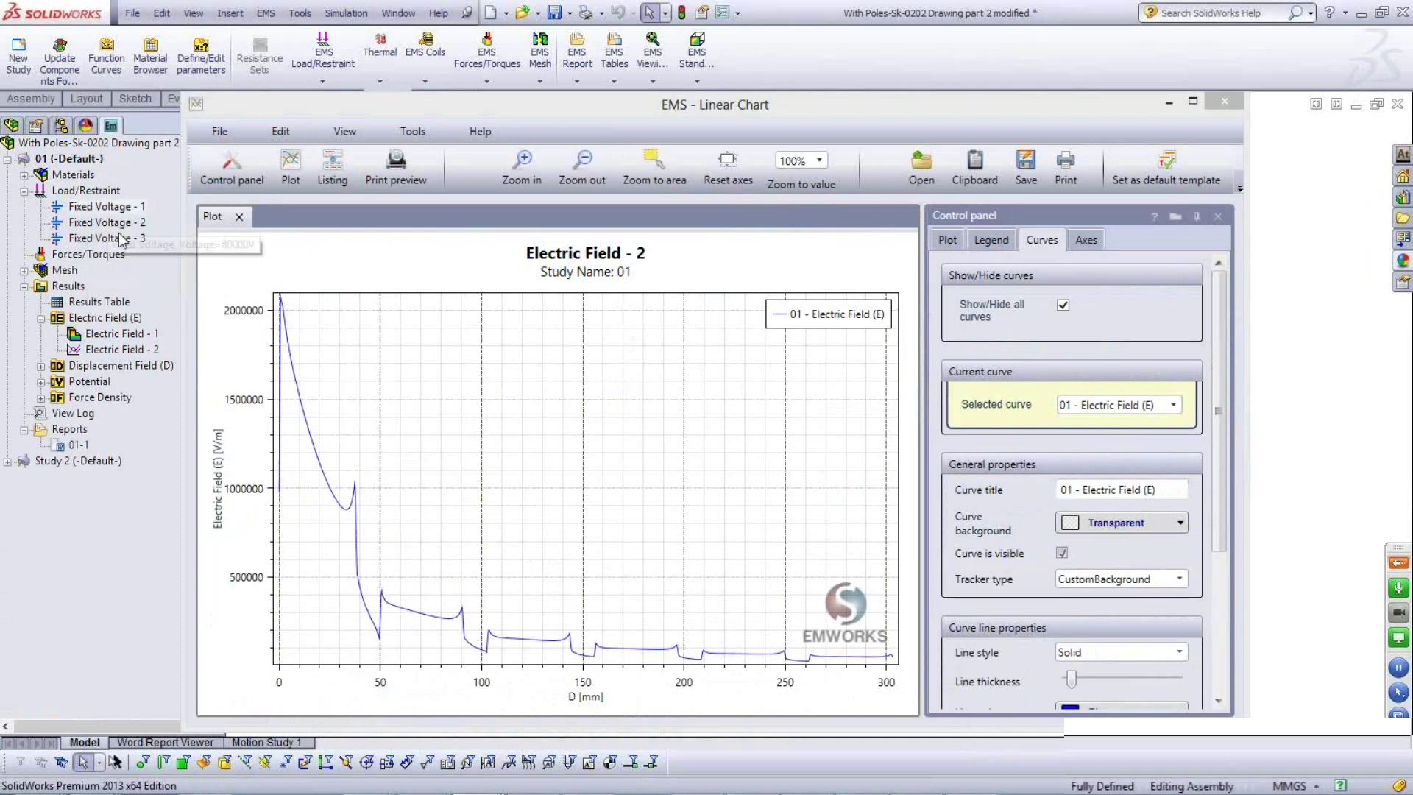
{"action": "right_click", "coordinate": [98, 208]}
{"action": "left_click", "coordinate": [127, 241]}
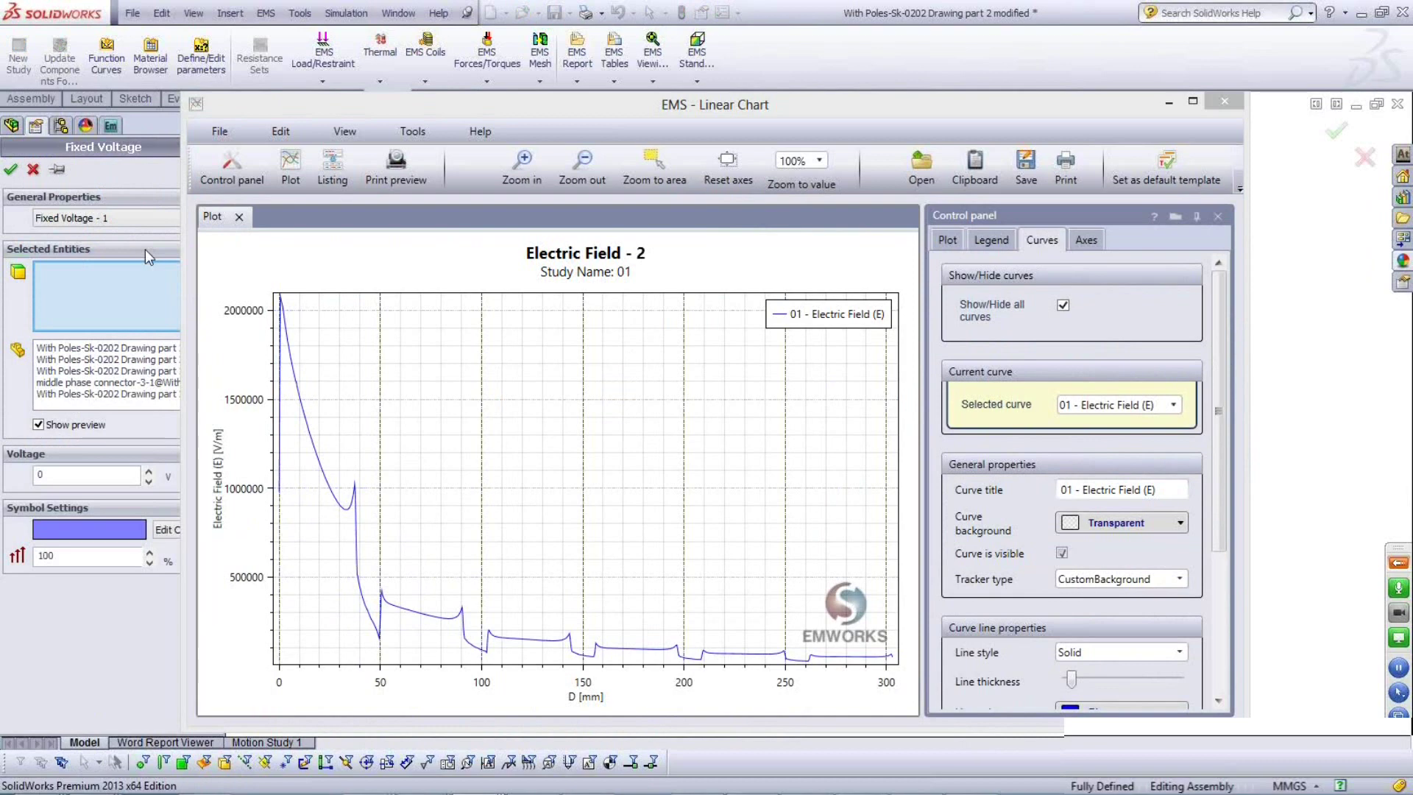
{"action": "key", "text": "Escape"}
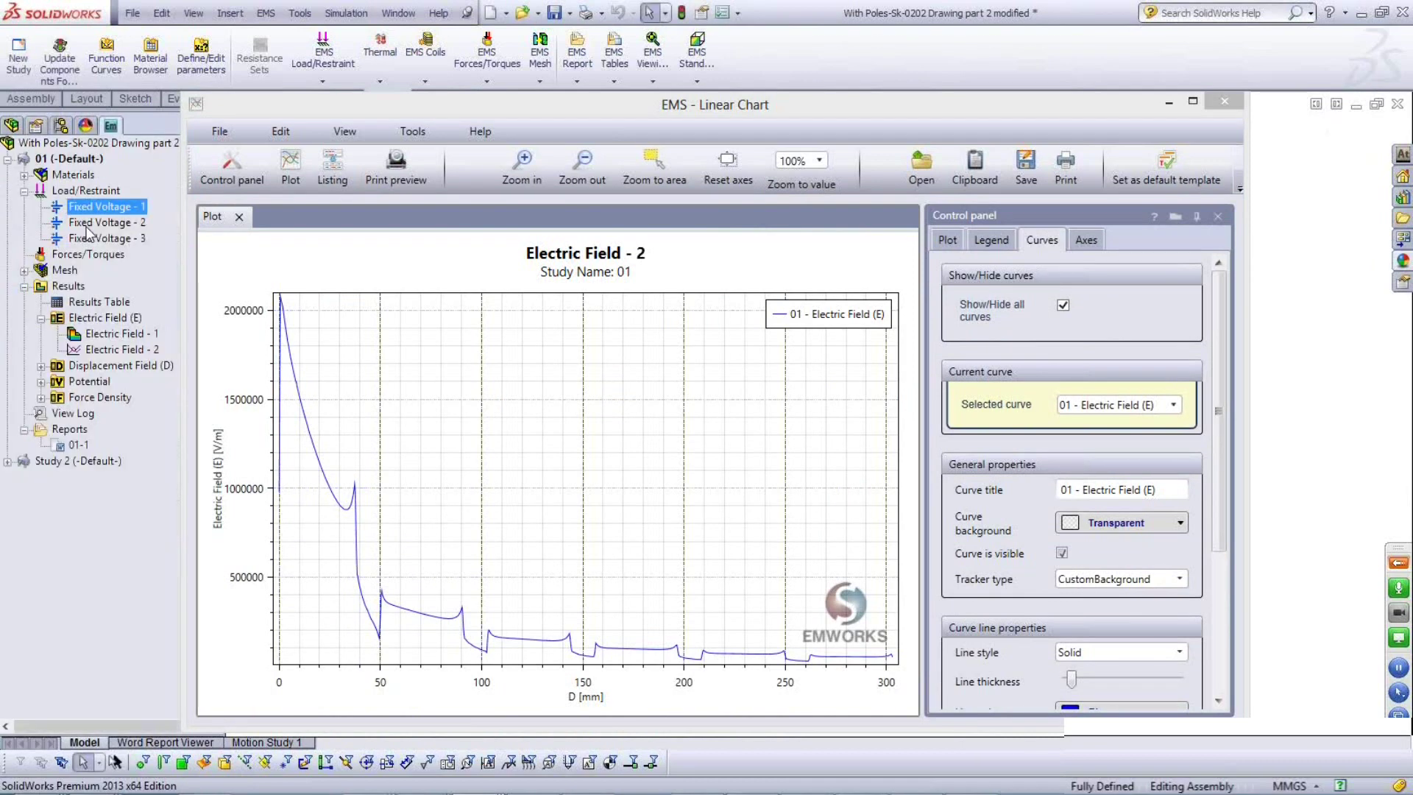
Inspect the assigned bodies and voltages in the Fixed Voltage - 2 and Fixed Voltage - 3 definitions, leaving both unchanged.
{"action": "right_click", "coordinate": [100, 222]}
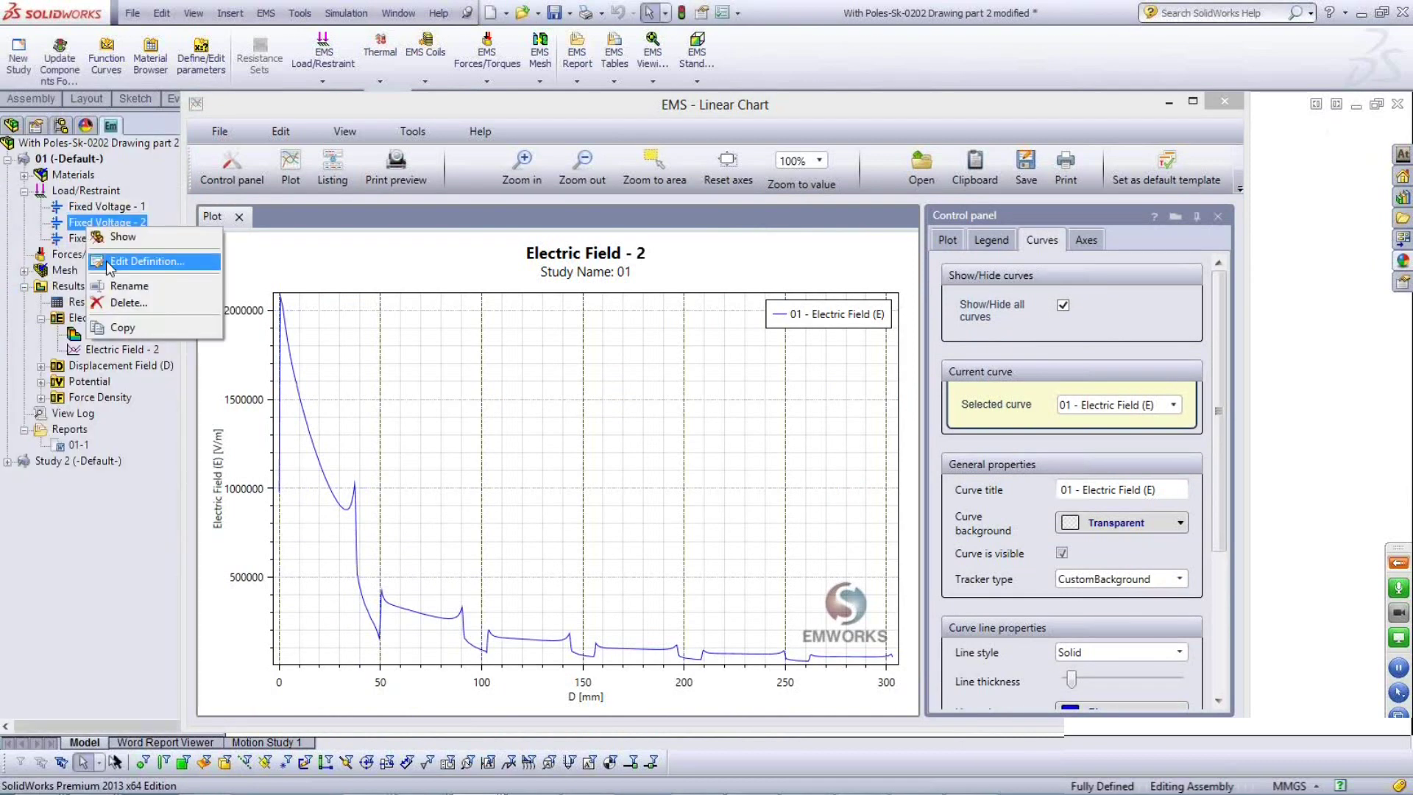
{"action": "left_click", "coordinate": [106, 260]}
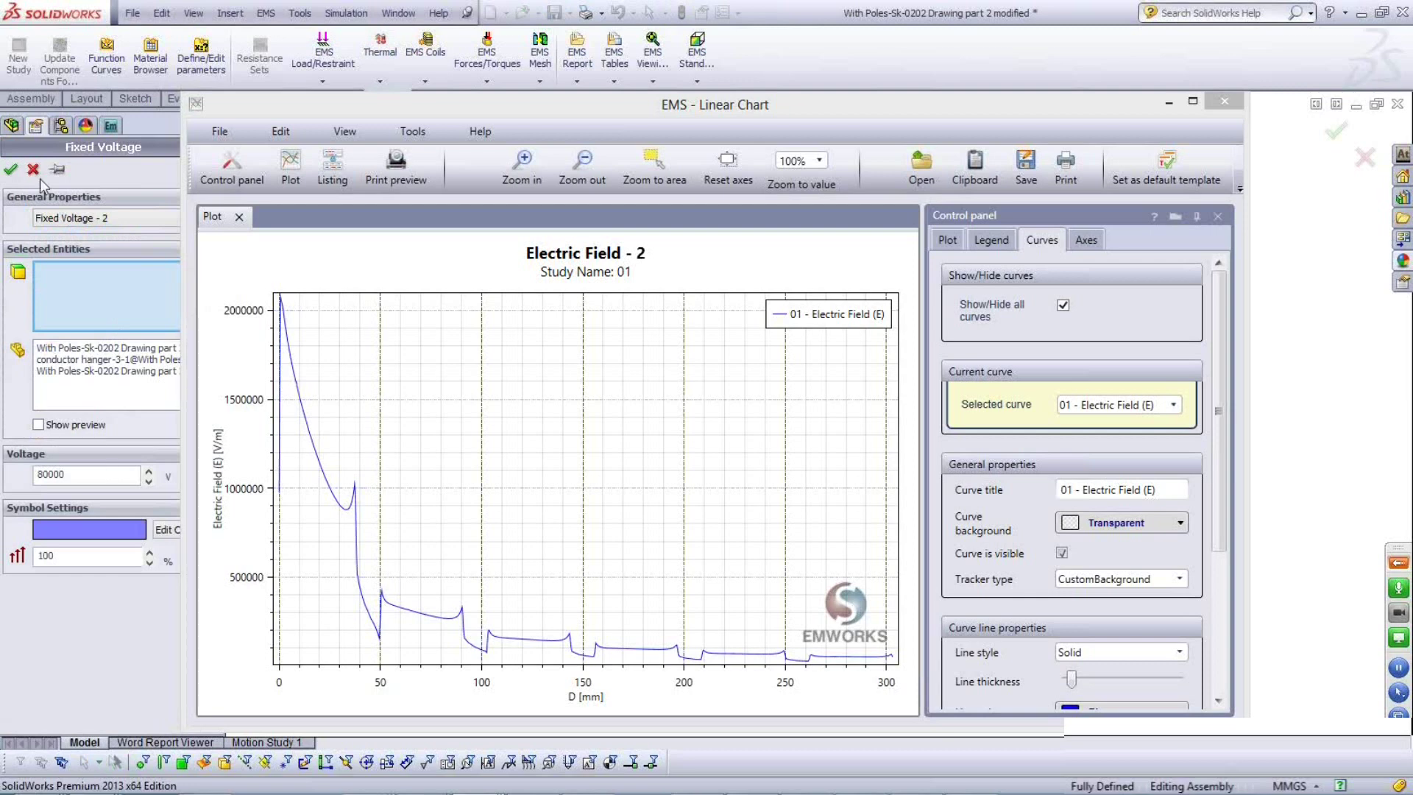
{"action": "key", "text": "Escape"}
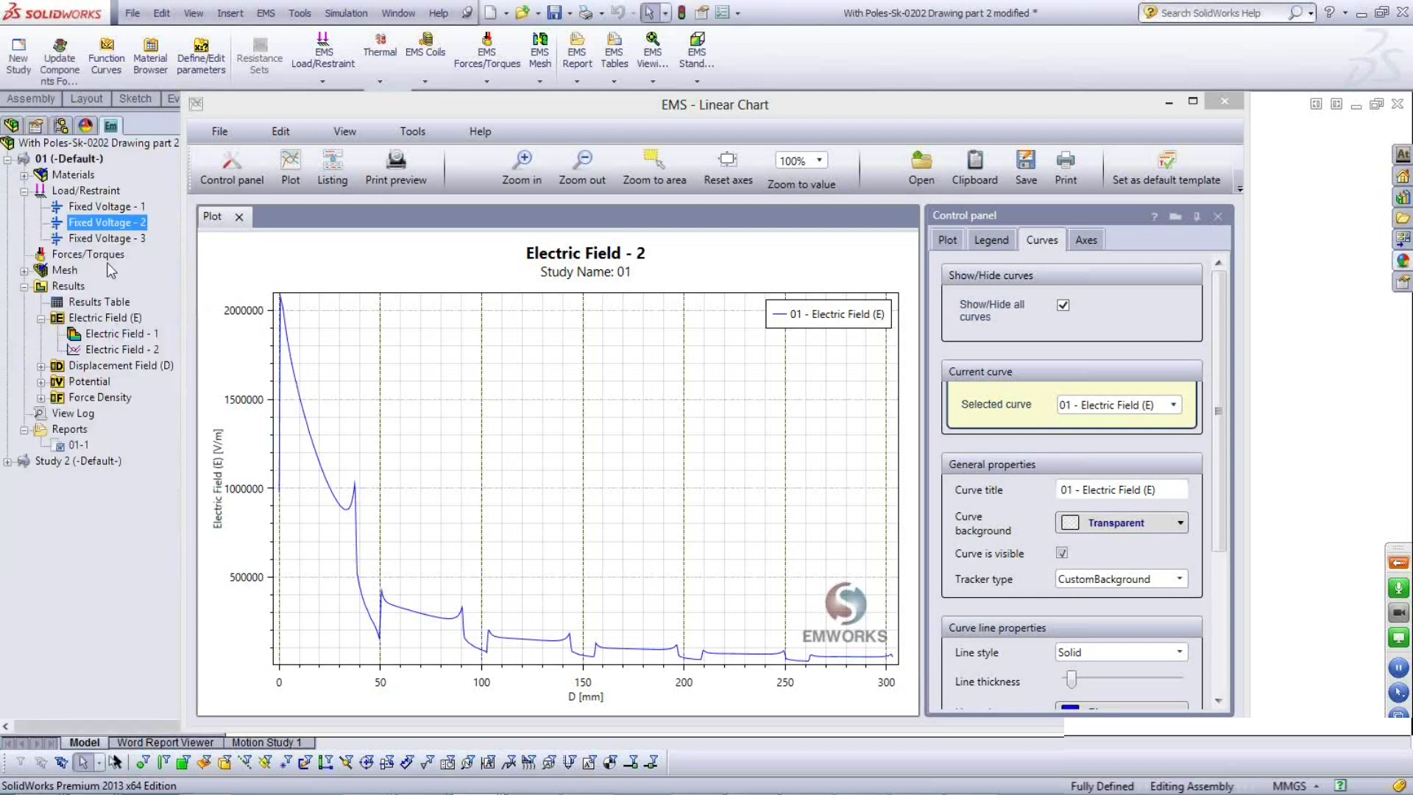
{"action": "right_click", "coordinate": [107, 238]}
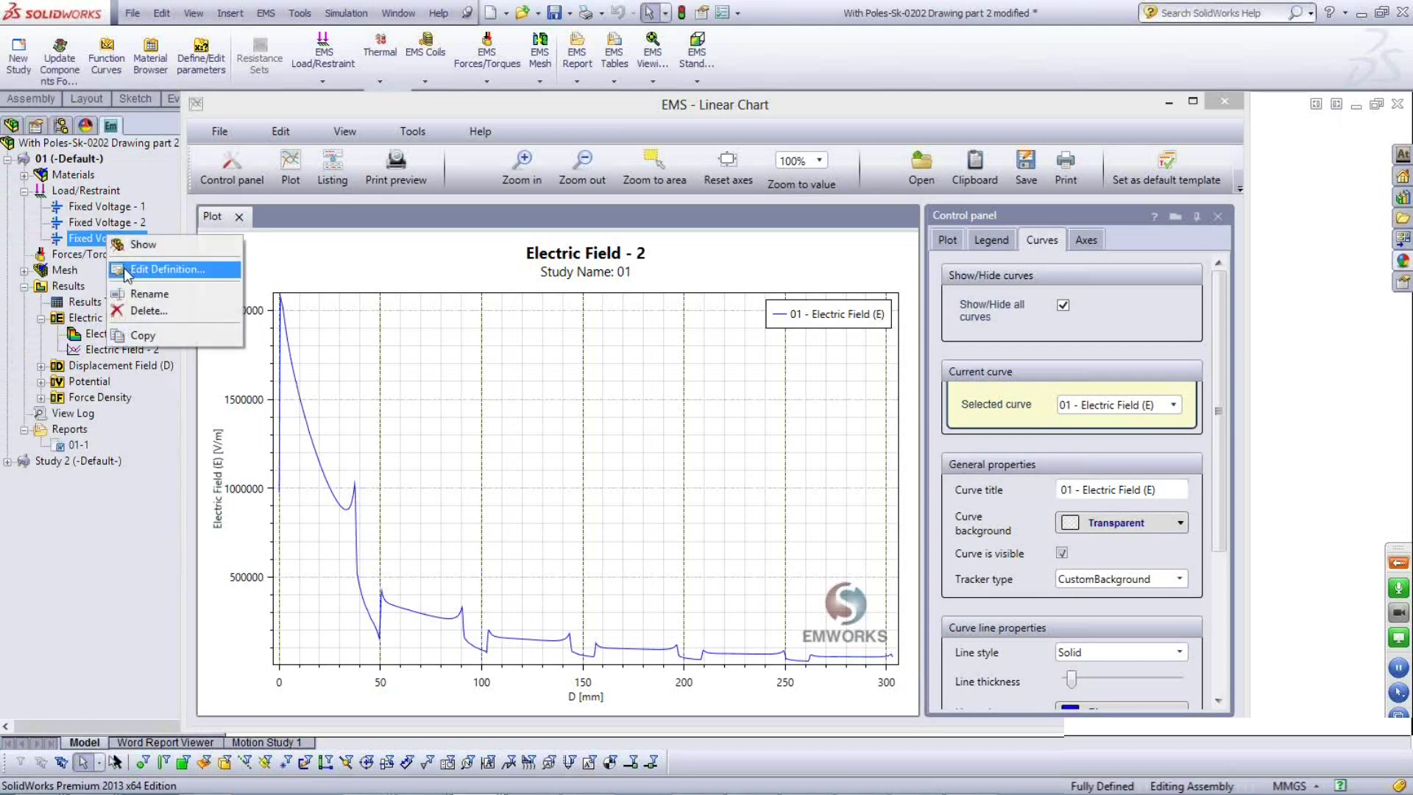
{"action": "left_click", "coordinate": [126, 270]}
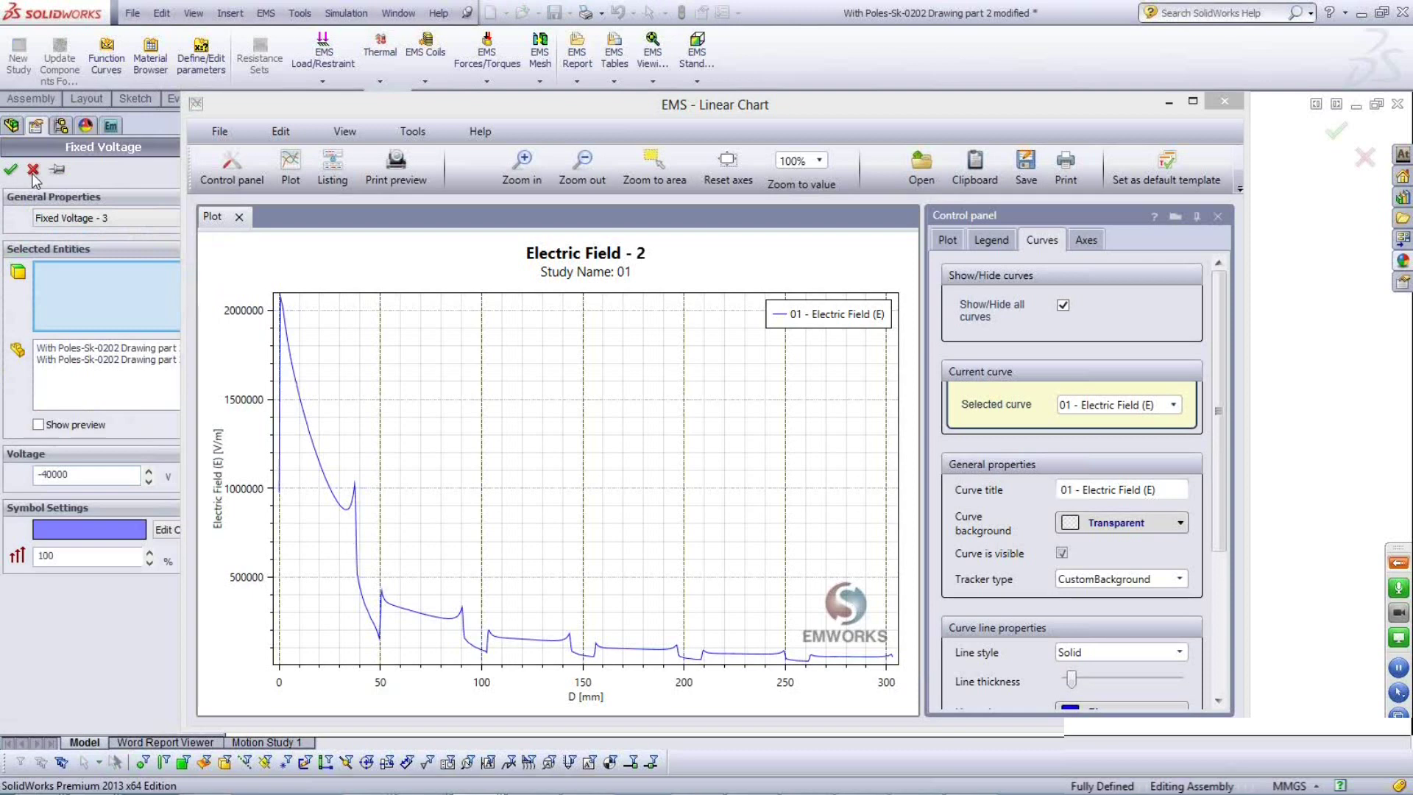
{"action": "key", "text": "Escape"}
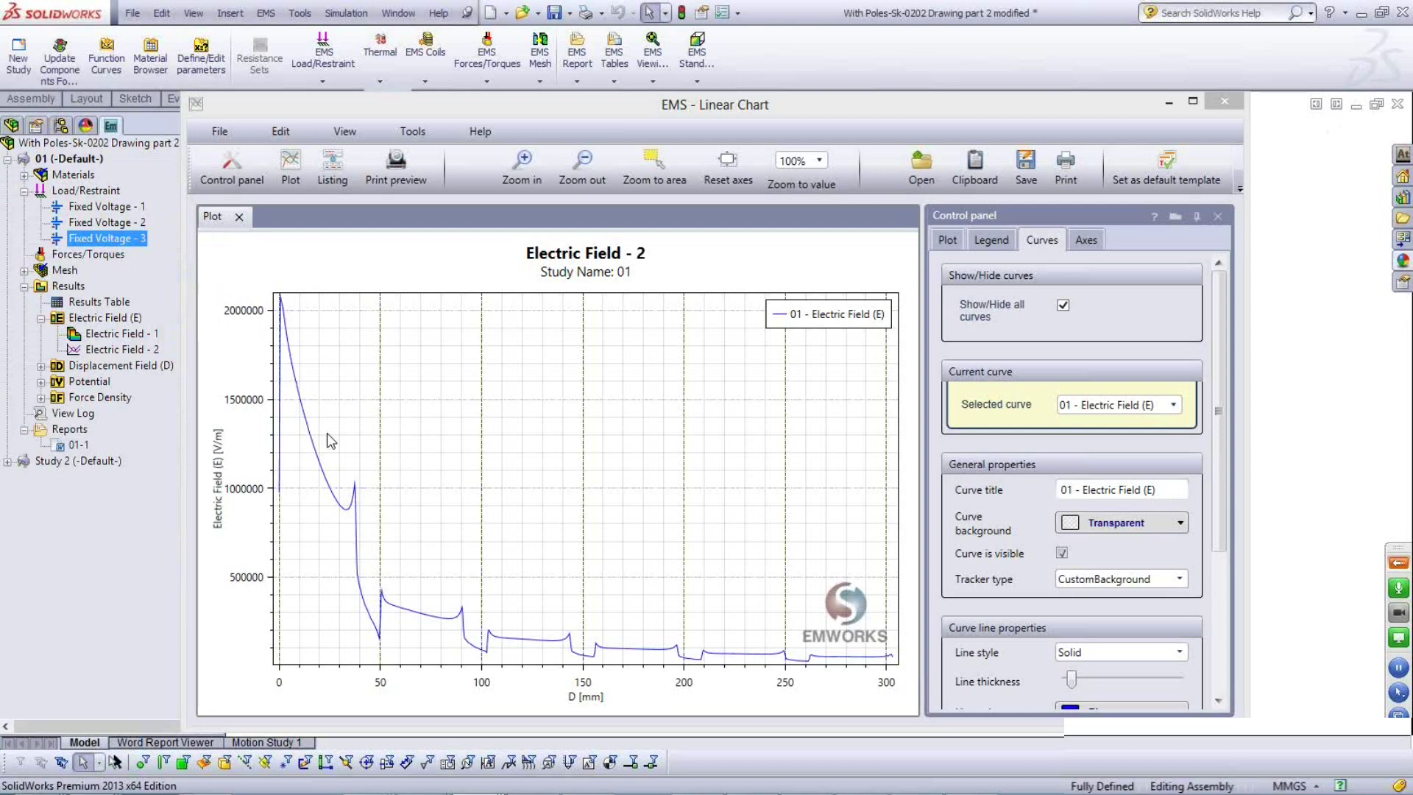
Minimize the Electric Field - 2 chart and open report 01-1 of study 01.
{"action": "left_click", "coordinate": [1167, 105]}
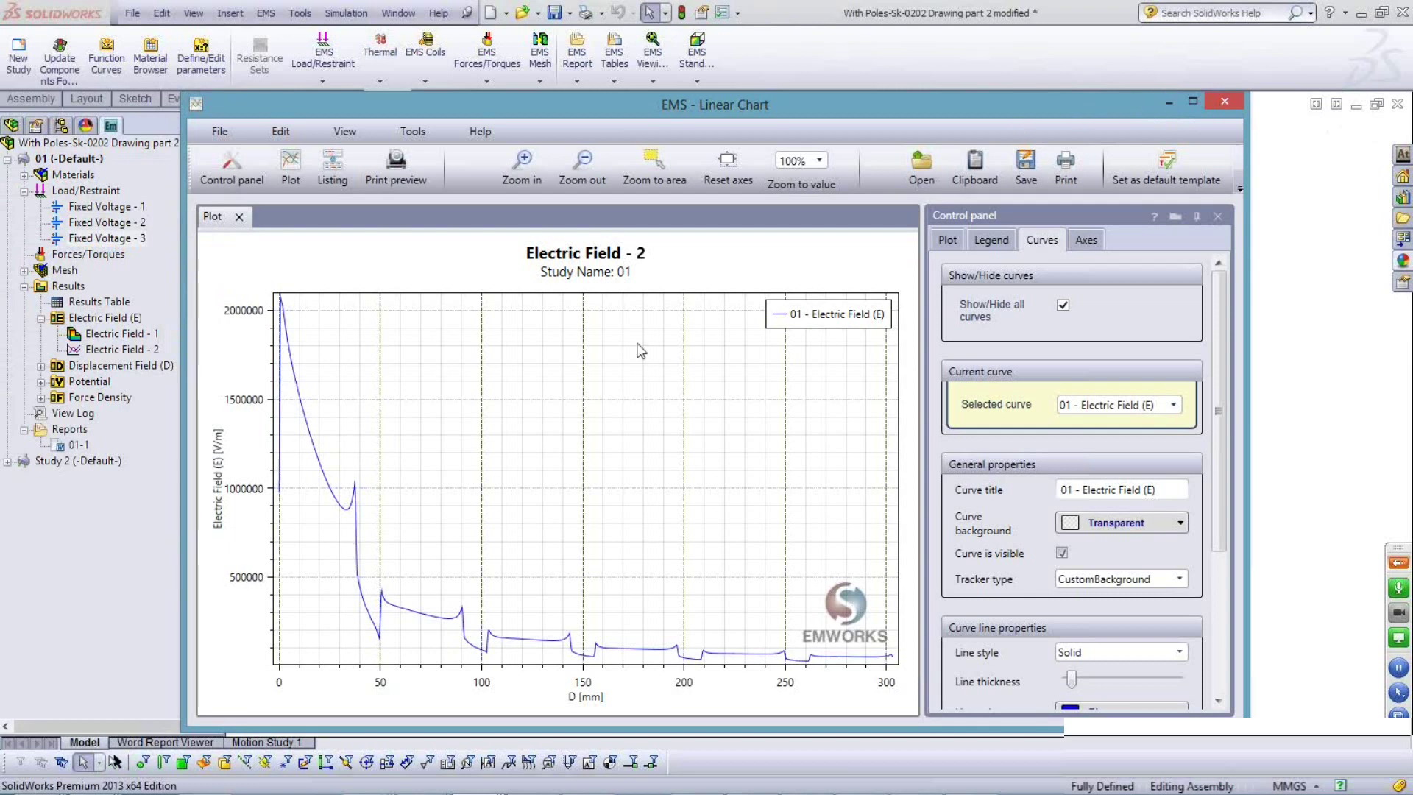
{"action": "left_click", "coordinate": [77, 367]}
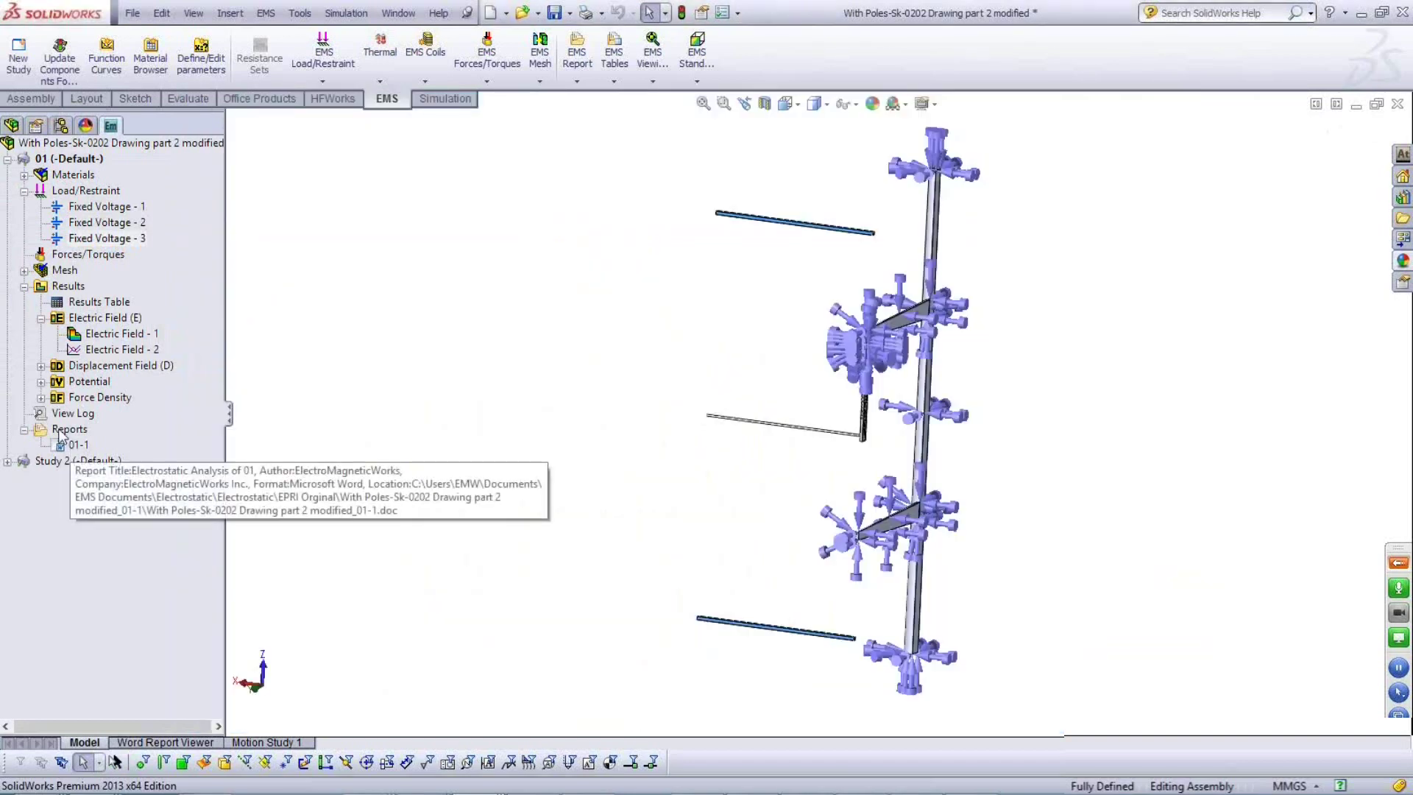
{"action": "right_click", "coordinate": [104, 219]}
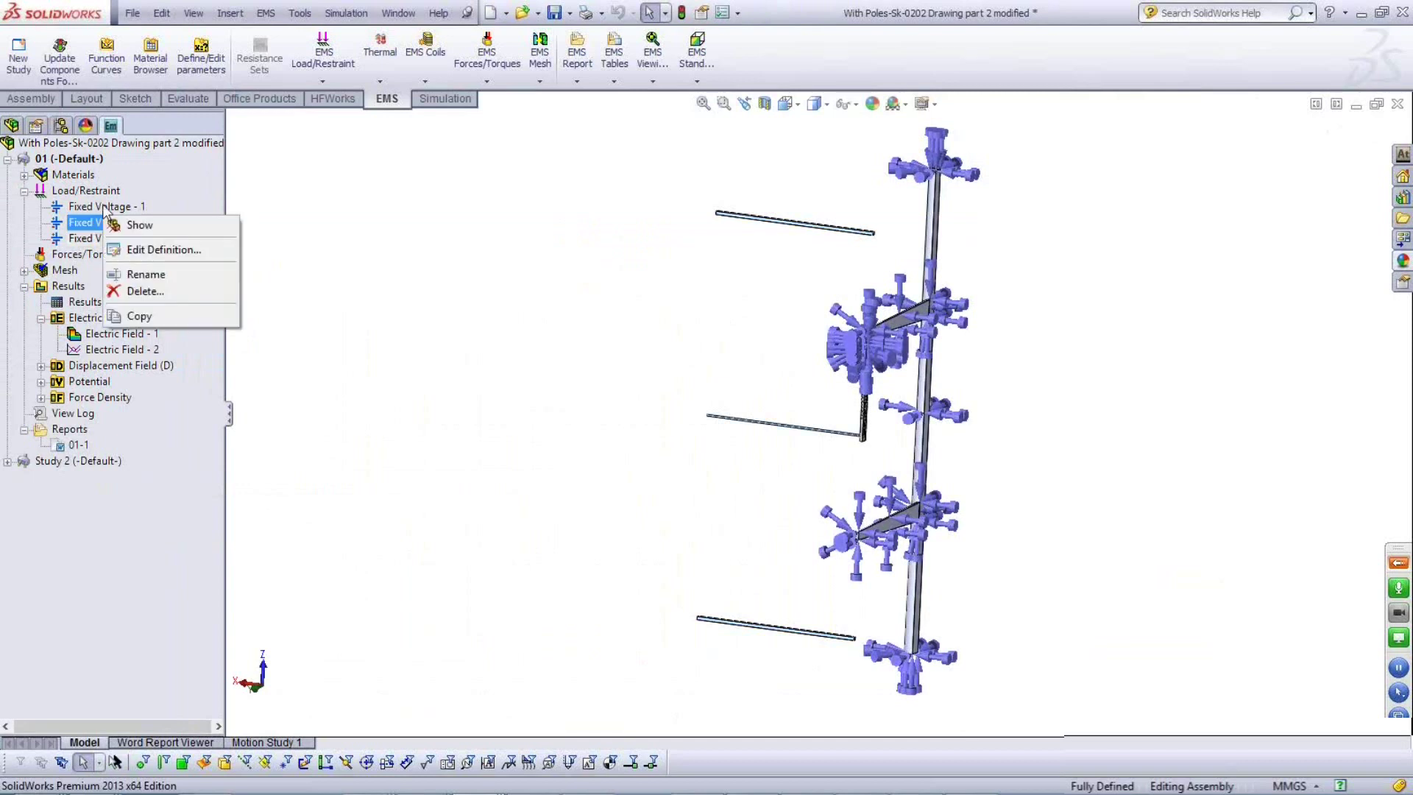
{"action": "left_click", "coordinate": [136, 223]}
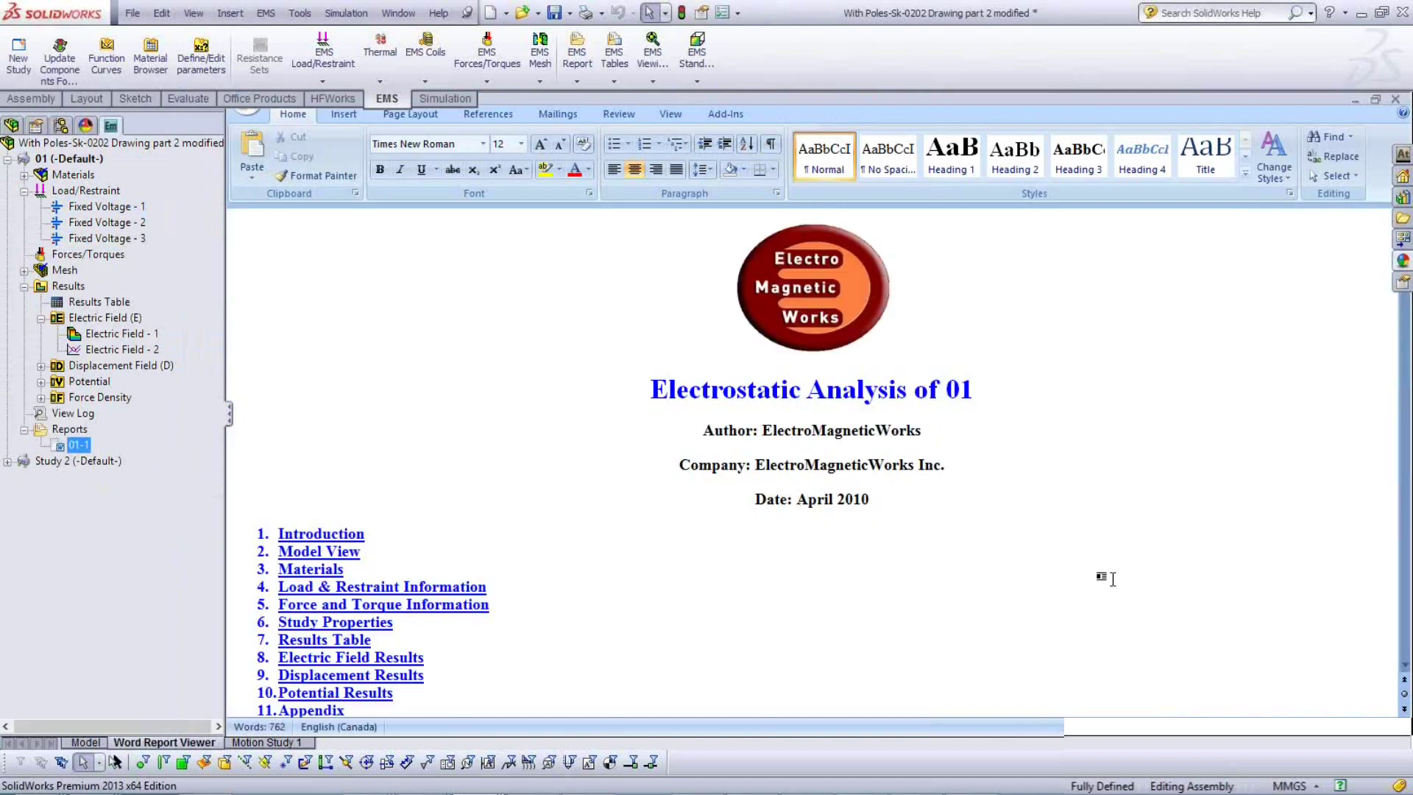
Examine the model views and the Materials section of the report, then return to its table of contents.
{"action": "scroll", "coordinate": [1112, 579], "scroll_direction": "down", "scroll_amount": 15}
{"action": "scroll", "coordinate": [997, 465], "scroll_direction": "down", "scroll_amount": 15}
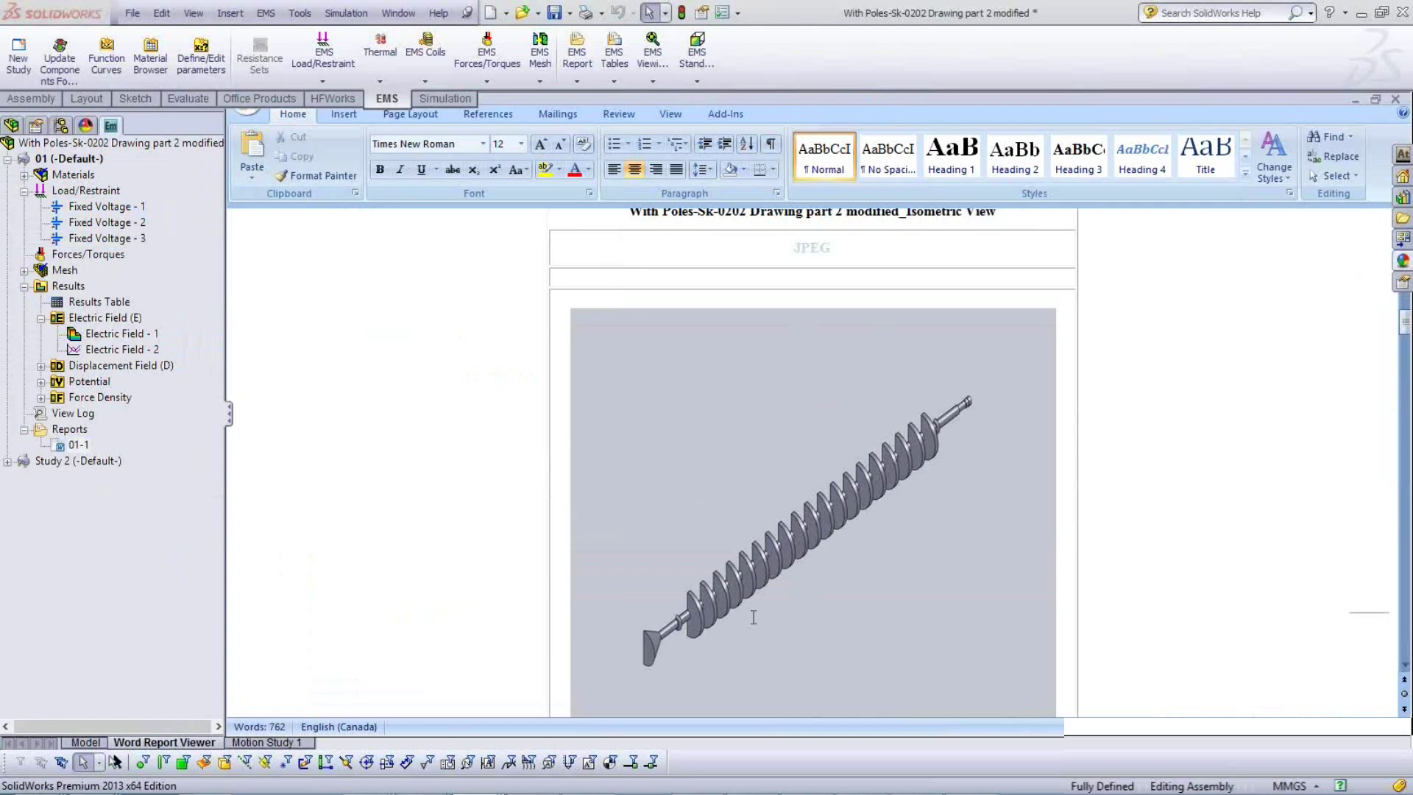
{"action": "scroll", "coordinate": [752, 617], "scroll_direction": "down", "scroll_amount": 7}
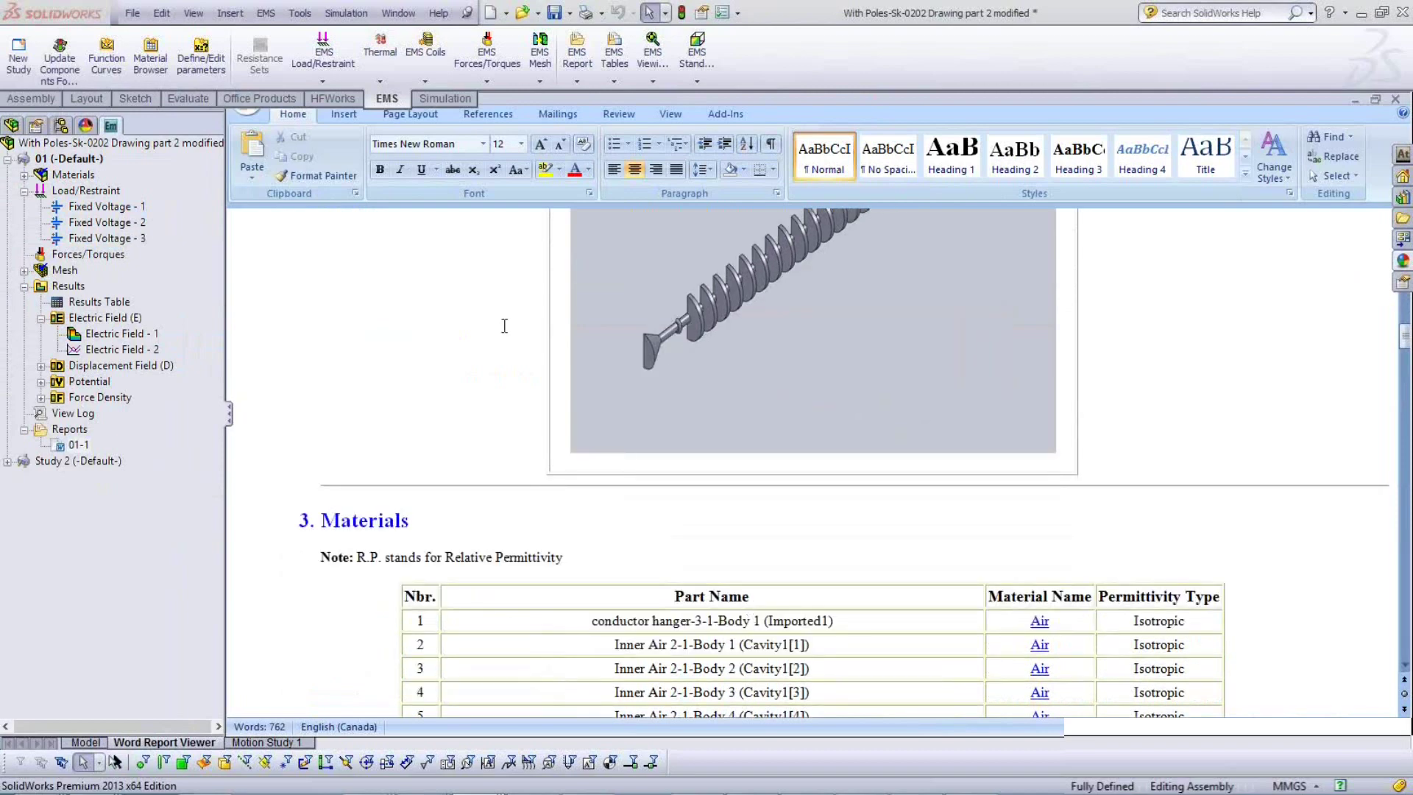
{"action": "scroll", "coordinate": [504, 325], "scroll_direction": "down", "scroll_amount": 4}
{"action": "scroll", "coordinate": [499, 337], "scroll_direction": "up", "scroll_amount": 20}
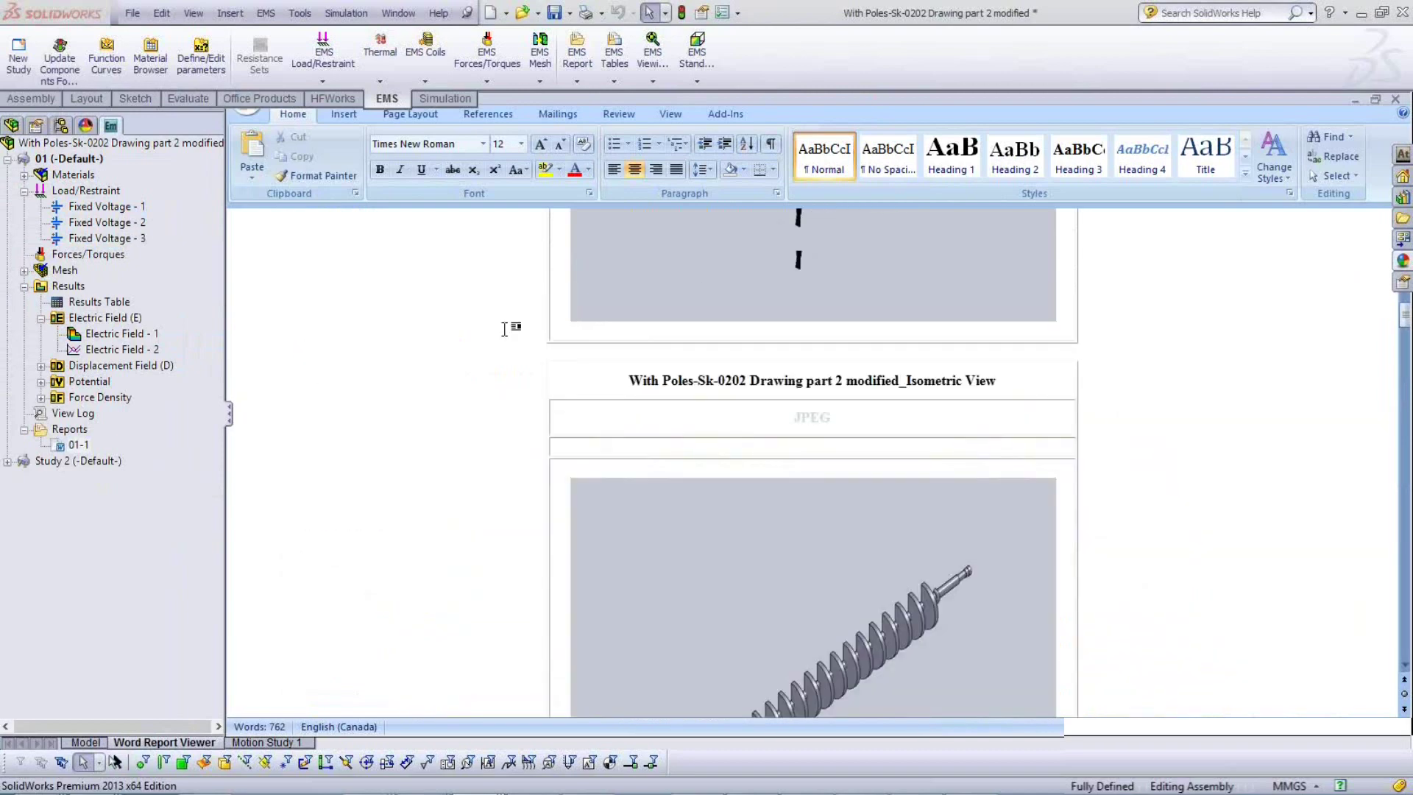
{"action": "scroll", "coordinate": [407, 350], "scroll_direction": "up", "scroll_amount": 9}
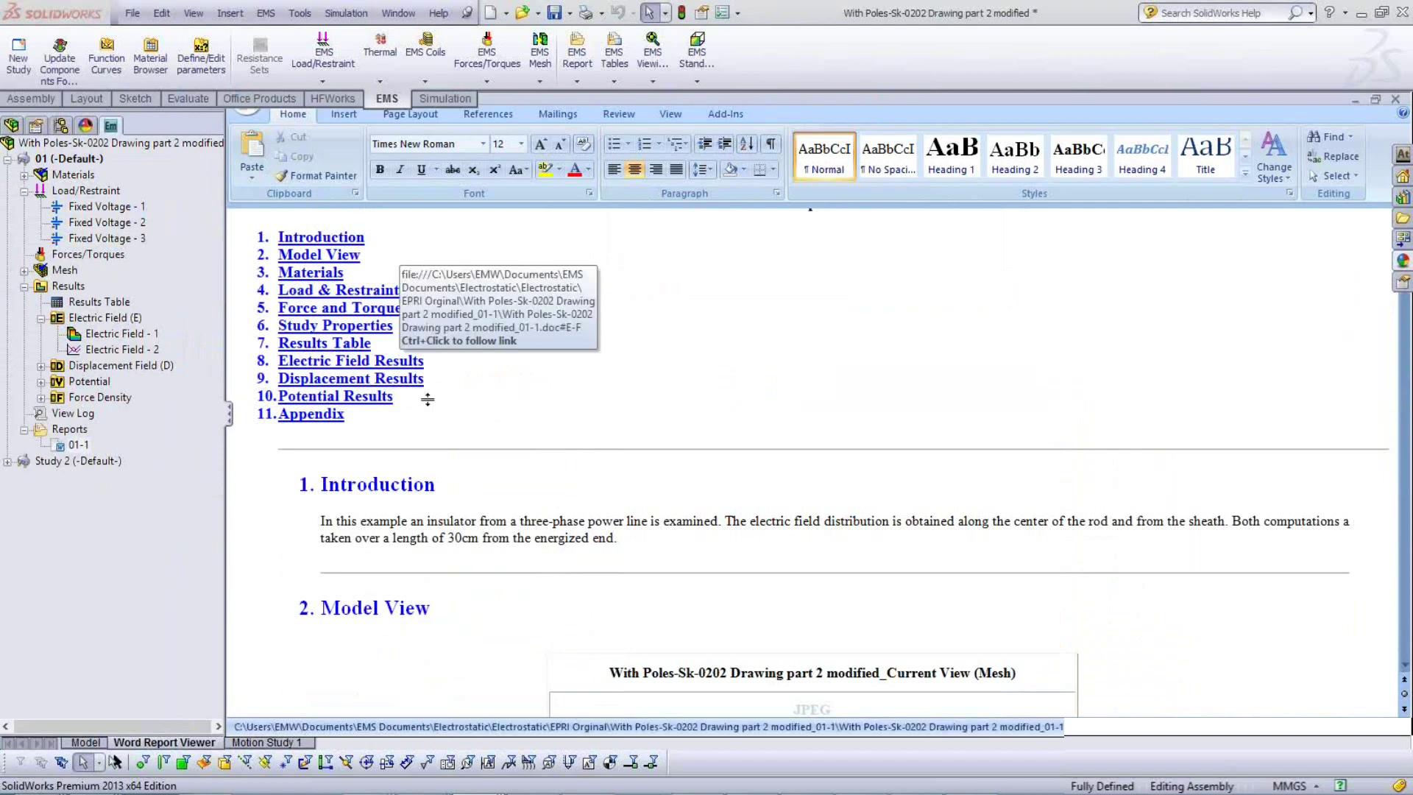
Go to the report's Electric Field Results section and examine the Electric Field - 1 plot along the insulator.
{"action": "left_click", "coordinate": [350, 360], "text": "ctrl"}
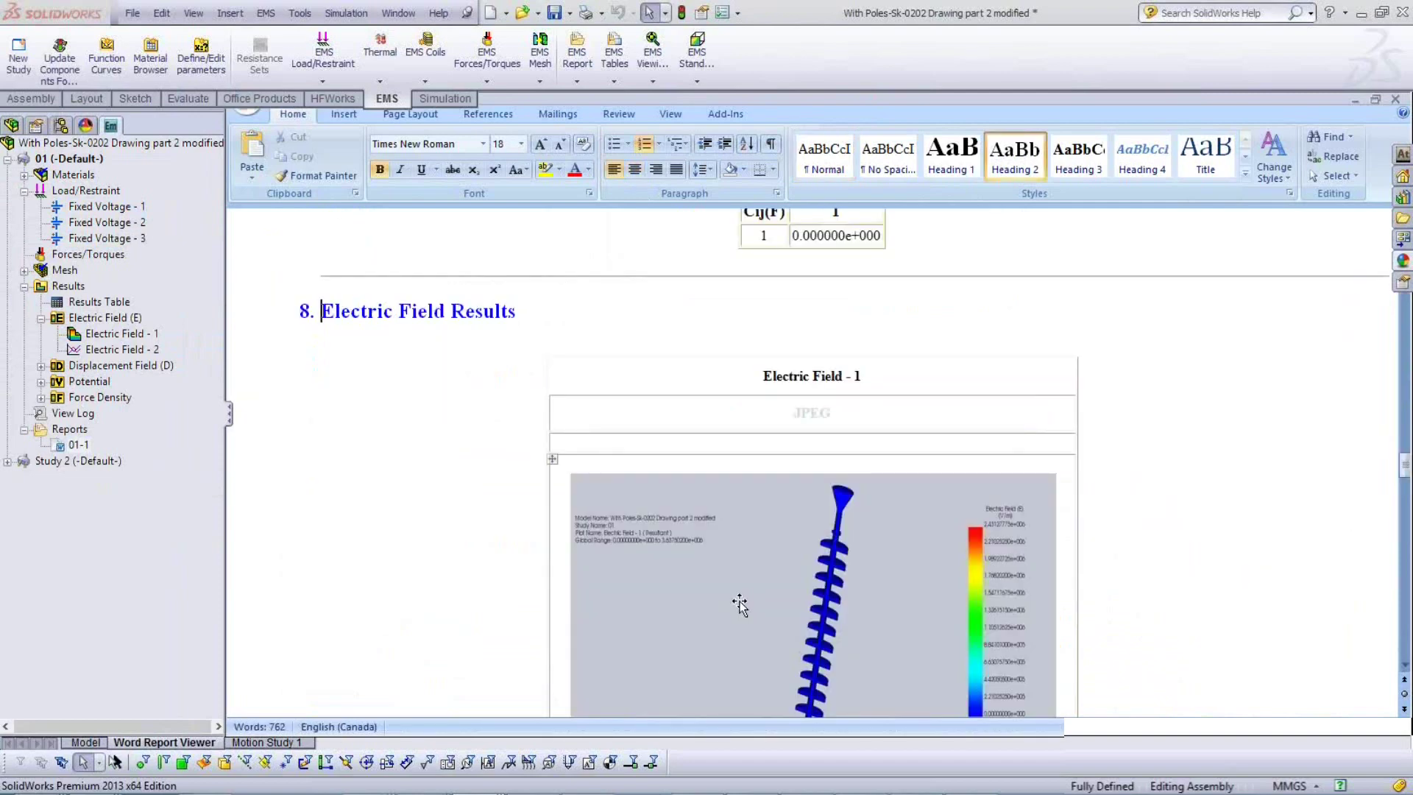
{"action": "scroll", "coordinate": [740, 604], "scroll_direction": "down", "scroll_amount": 5}
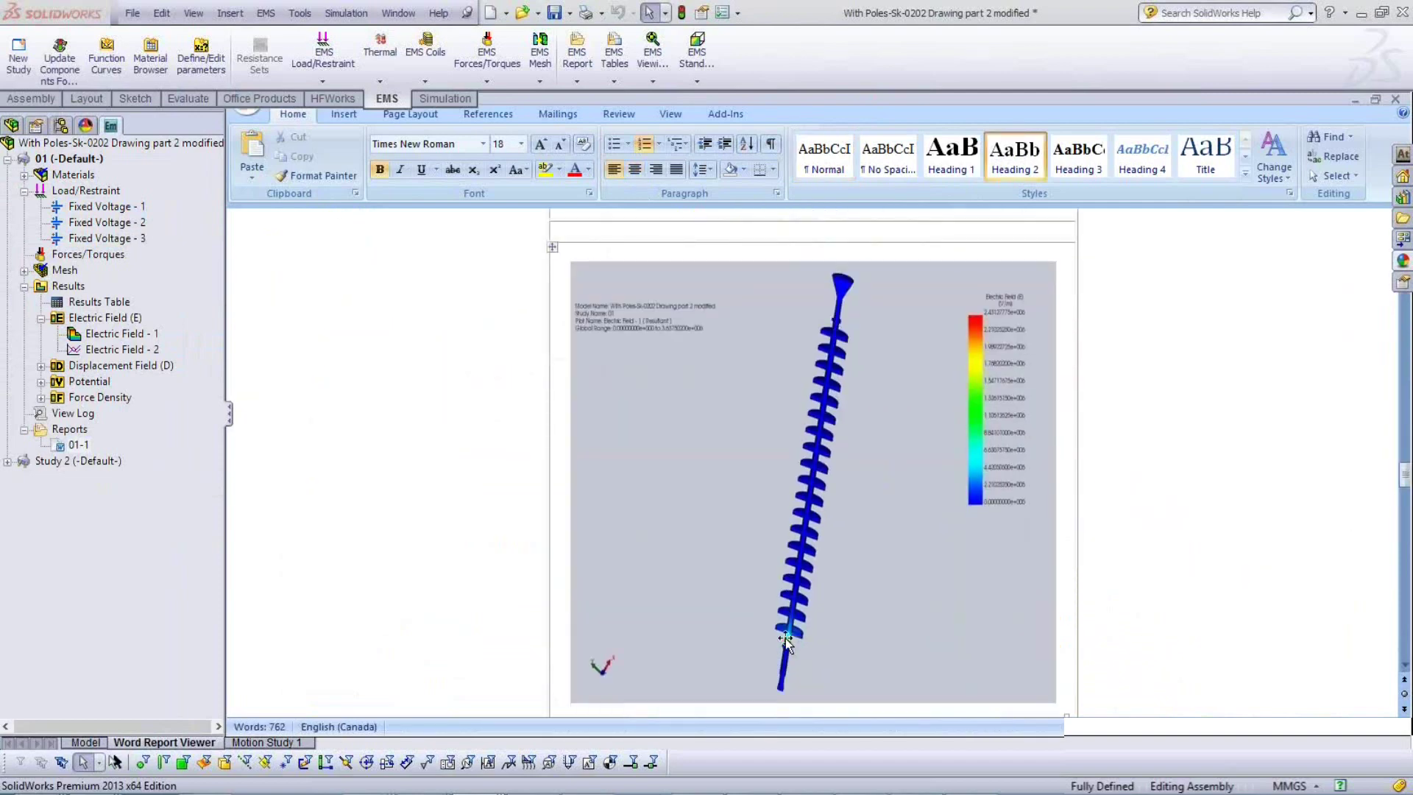
{"action": "scroll", "coordinate": [784, 638], "scroll_direction": "down", "scroll_amount": 1}
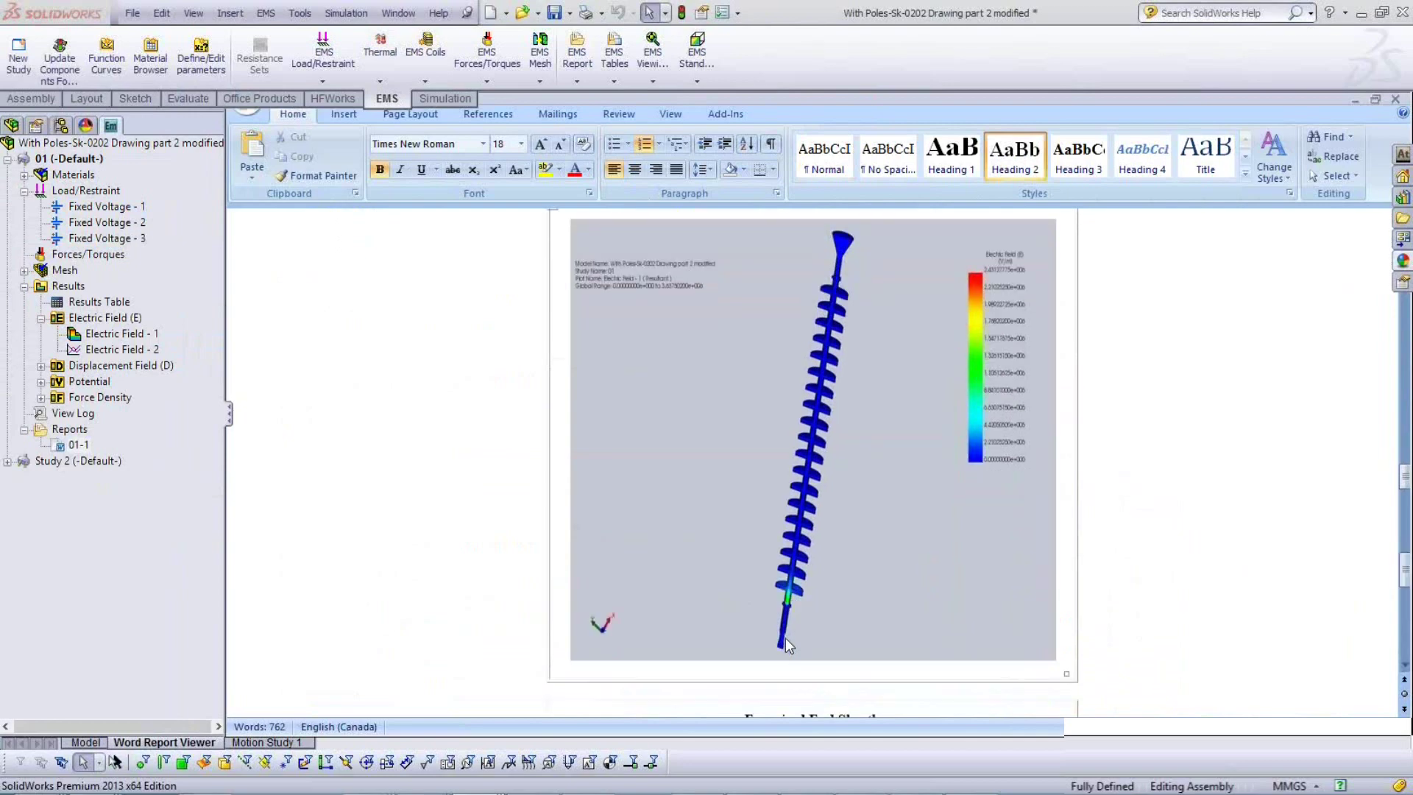
{"action": "scroll", "coordinate": [784, 637], "scroll_direction": "up", "scroll_amount": 5}
{"action": "scroll", "coordinate": [785, 641], "scroll_direction": "down", "scroll_amount": 8}
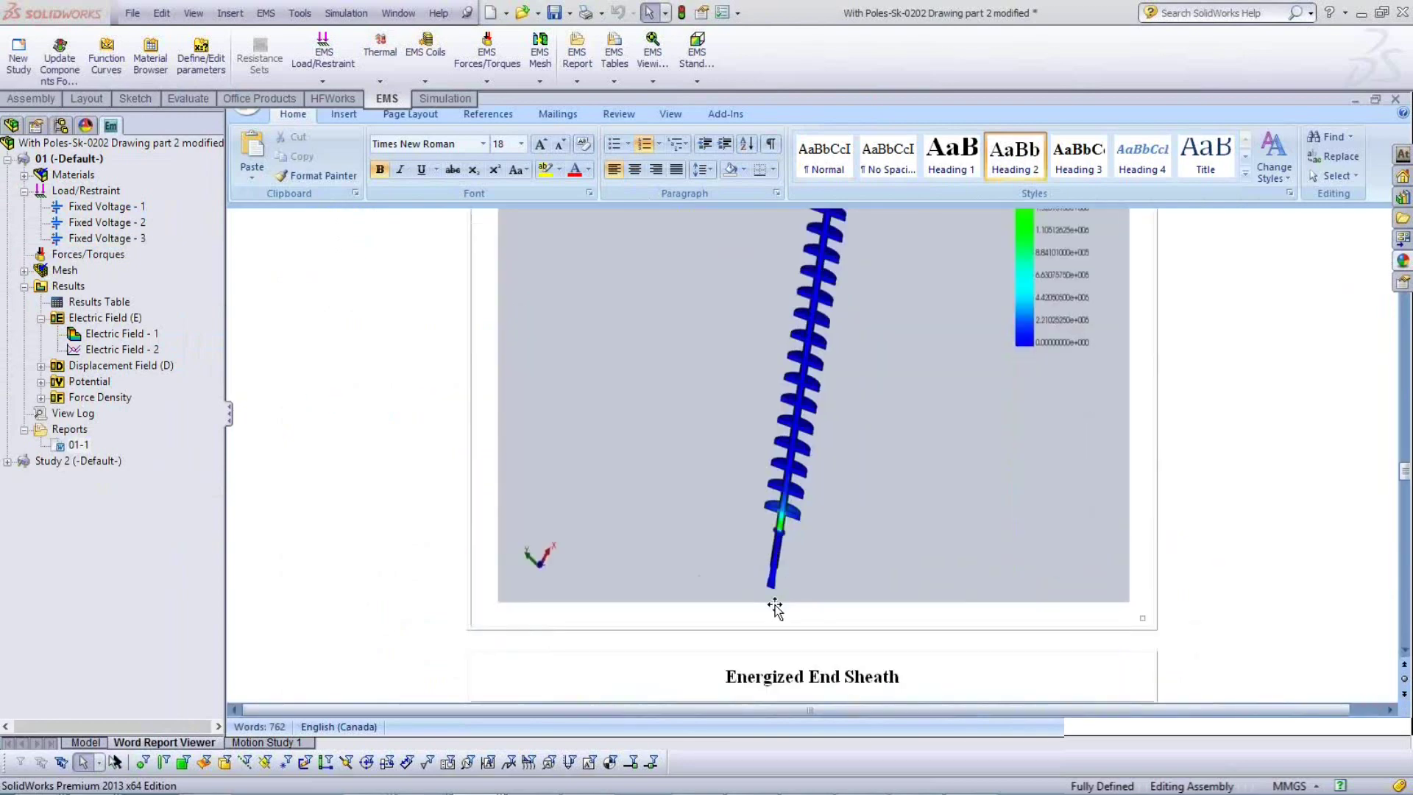
{"action": "scroll", "coordinate": [775, 605], "scroll_direction": "up", "scroll_amount": 4, "text": "ctrl"}
{"action": "scroll", "coordinate": [776, 605], "scroll_direction": "down", "scroll_amount": 4}
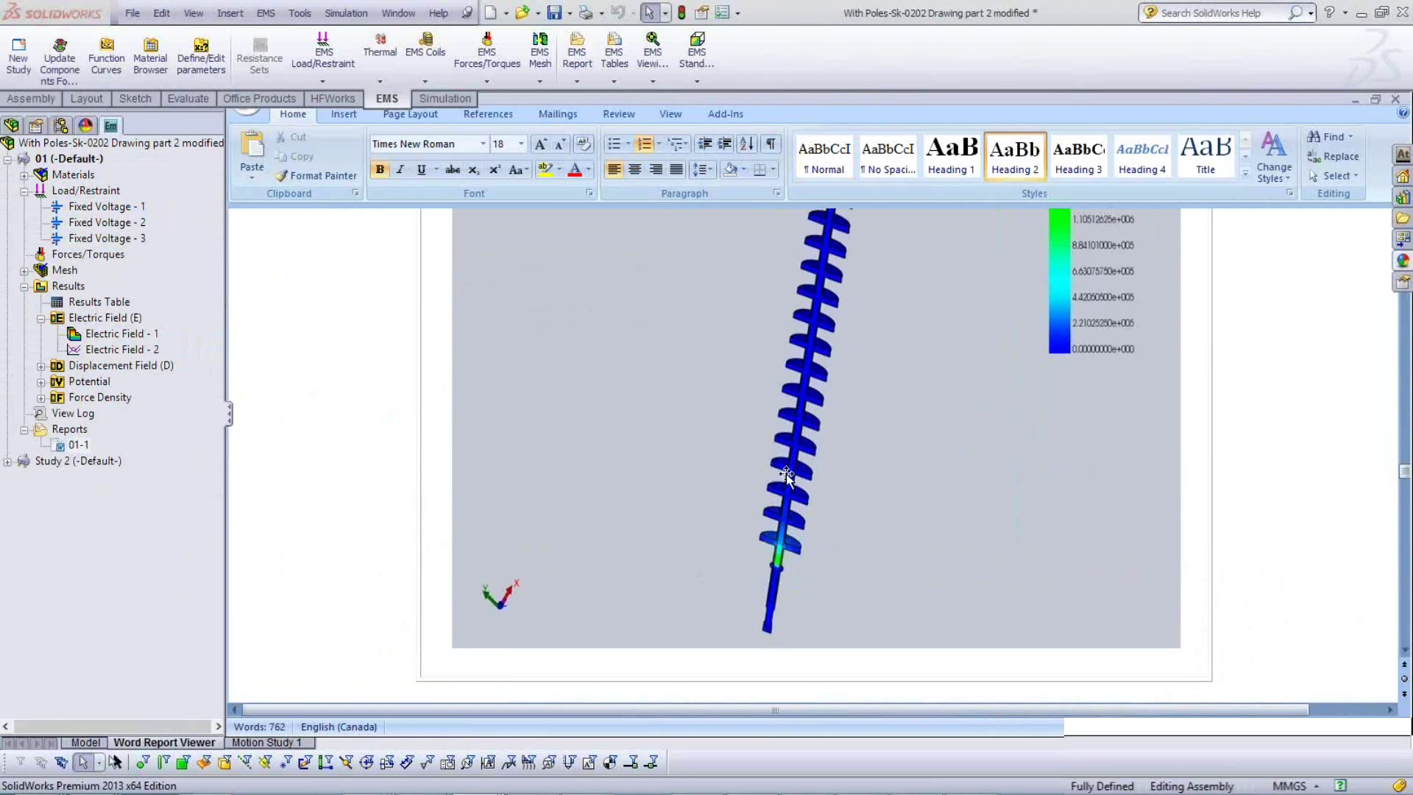
Examine the Energized End Sheath curve in the report's electric field results.
{"action": "scroll", "coordinate": [786, 474], "scroll_direction": "down", "scroll_amount": 3}
{"action": "scroll", "coordinate": [638, 438], "scroll_direction": "down", "scroll_amount": 5}
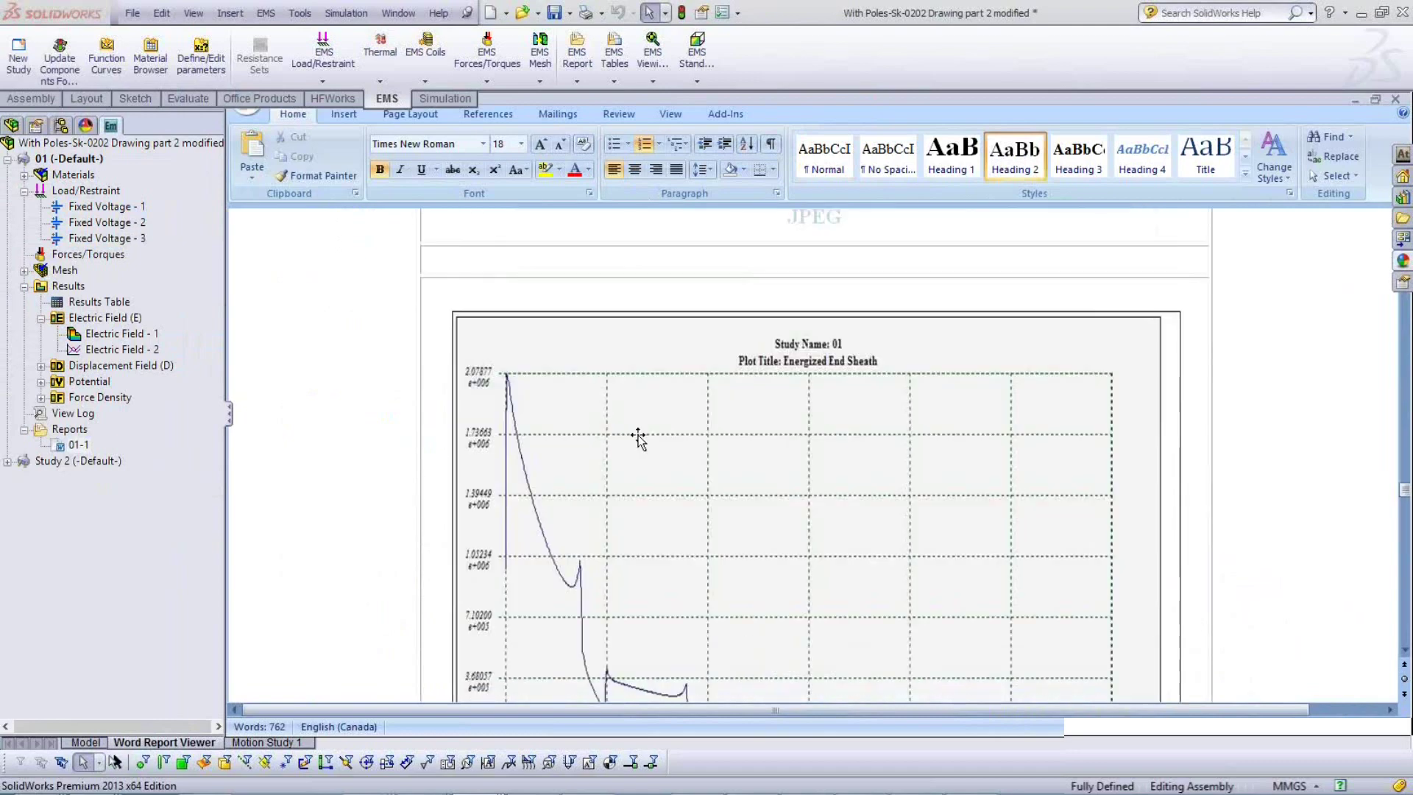
{"action": "scroll", "coordinate": [638, 437], "scroll_direction": "down", "scroll_amount": 4}
{"action": "scroll", "coordinate": [643, 451], "scroll_direction": "up", "scroll_amount": 3}
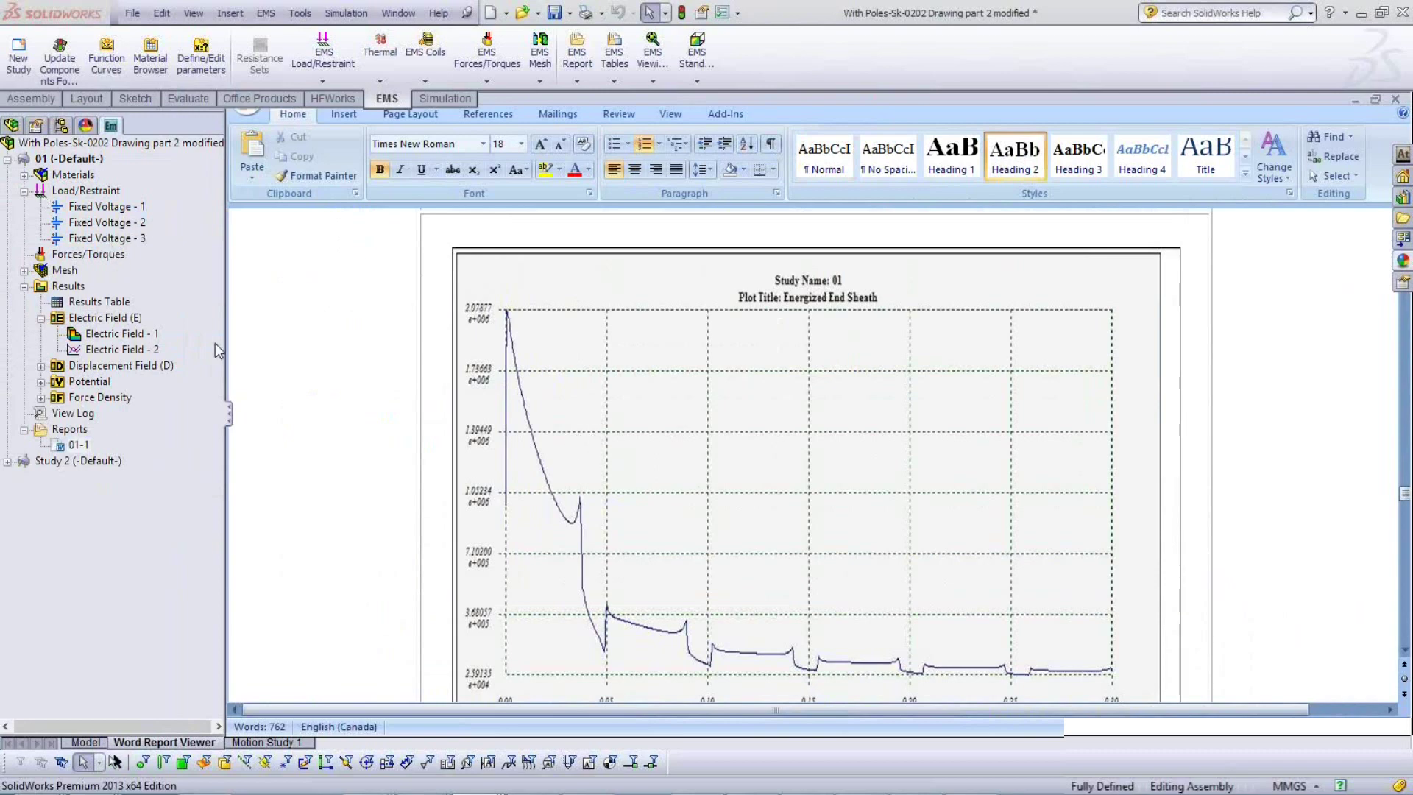
Expand the Materials folder of study 01 and widen the tree so that the part names can be read.
{"action": "left_click", "coordinate": [11, 164]}
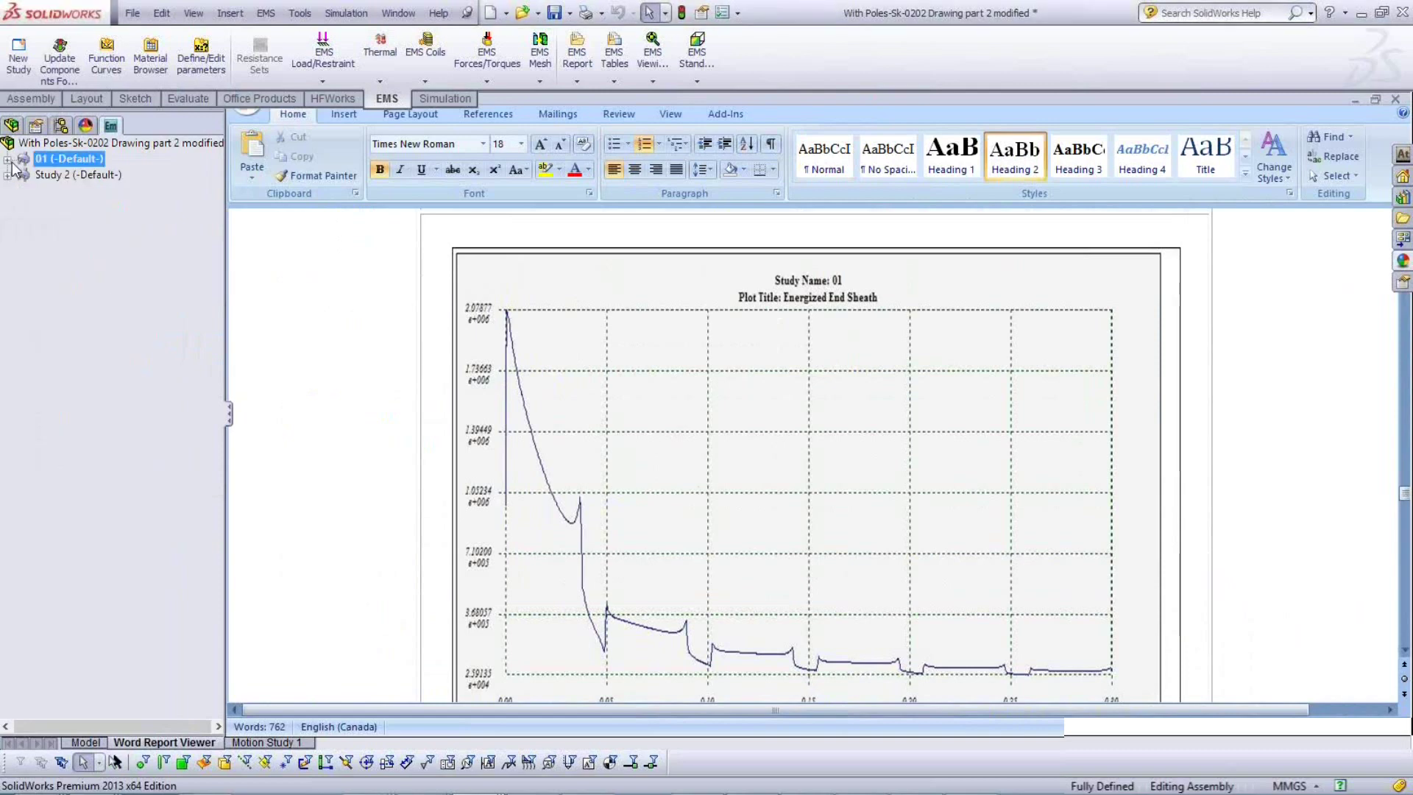
{"action": "left_click", "coordinate": [8, 160]}
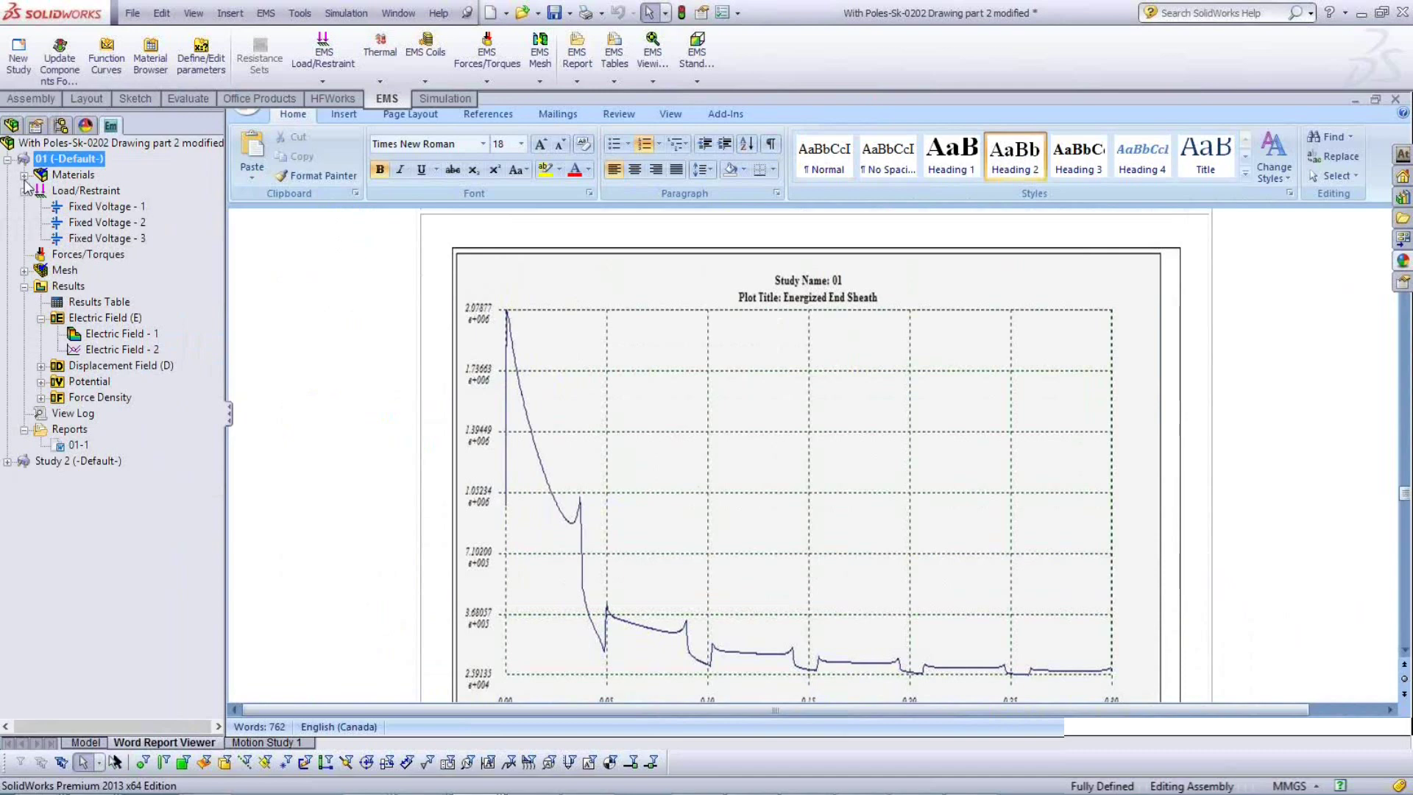
{"action": "left_click", "coordinate": [24, 175]}
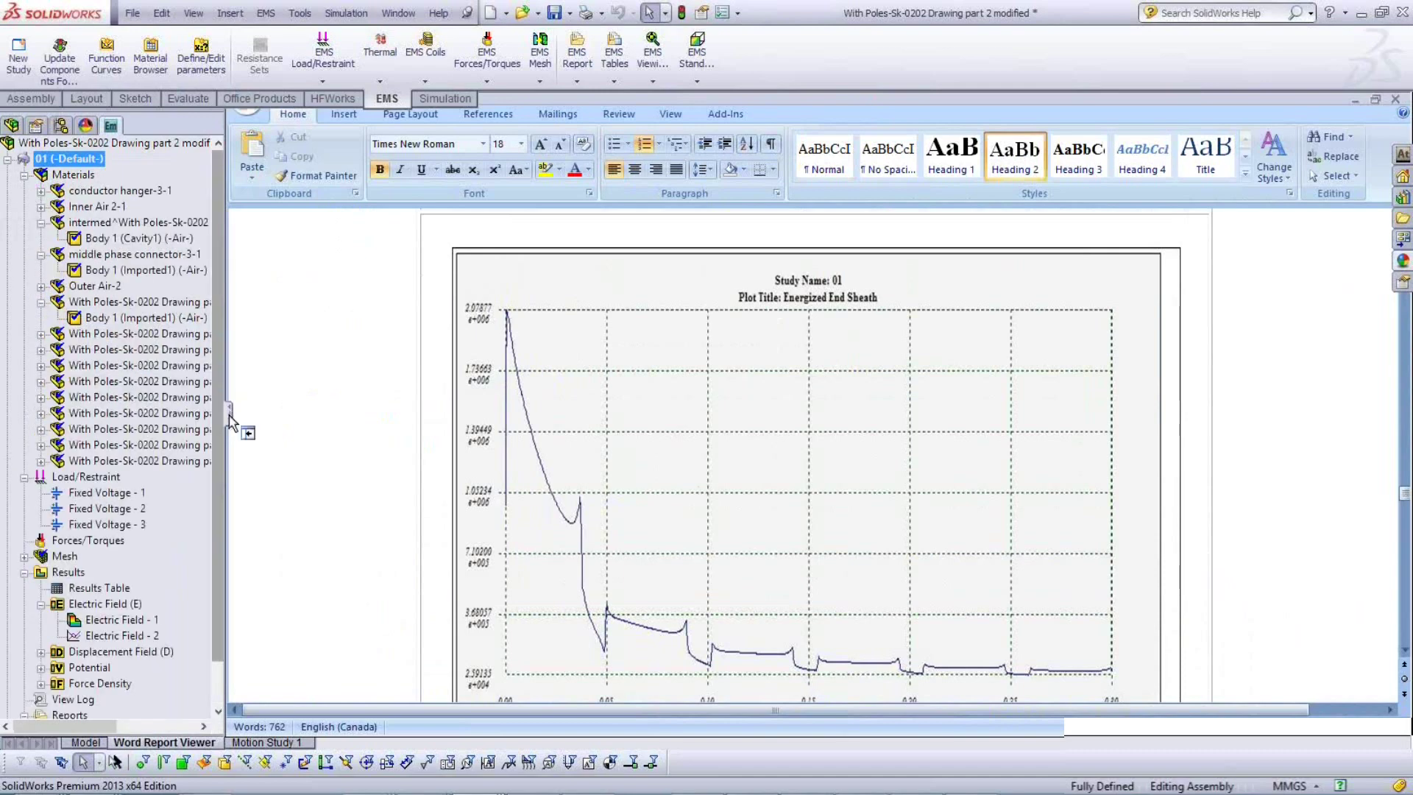
{"action": "scroll", "coordinate": [301, 427], "scroll_direction": "up", "scroll_amount": 1}
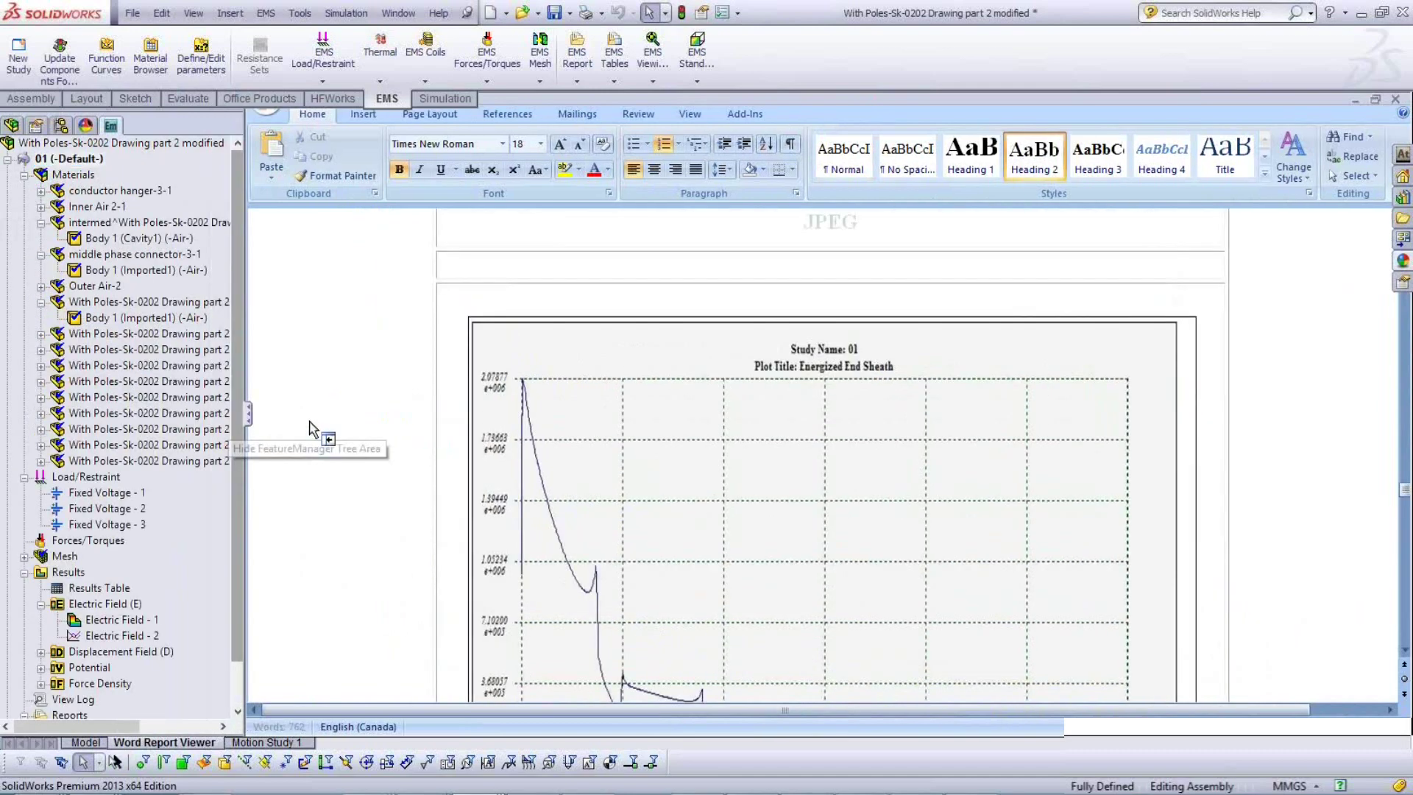
{"action": "left_click_drag", "start_coordinate": [309, 429], "coordinate": [310, 423]}
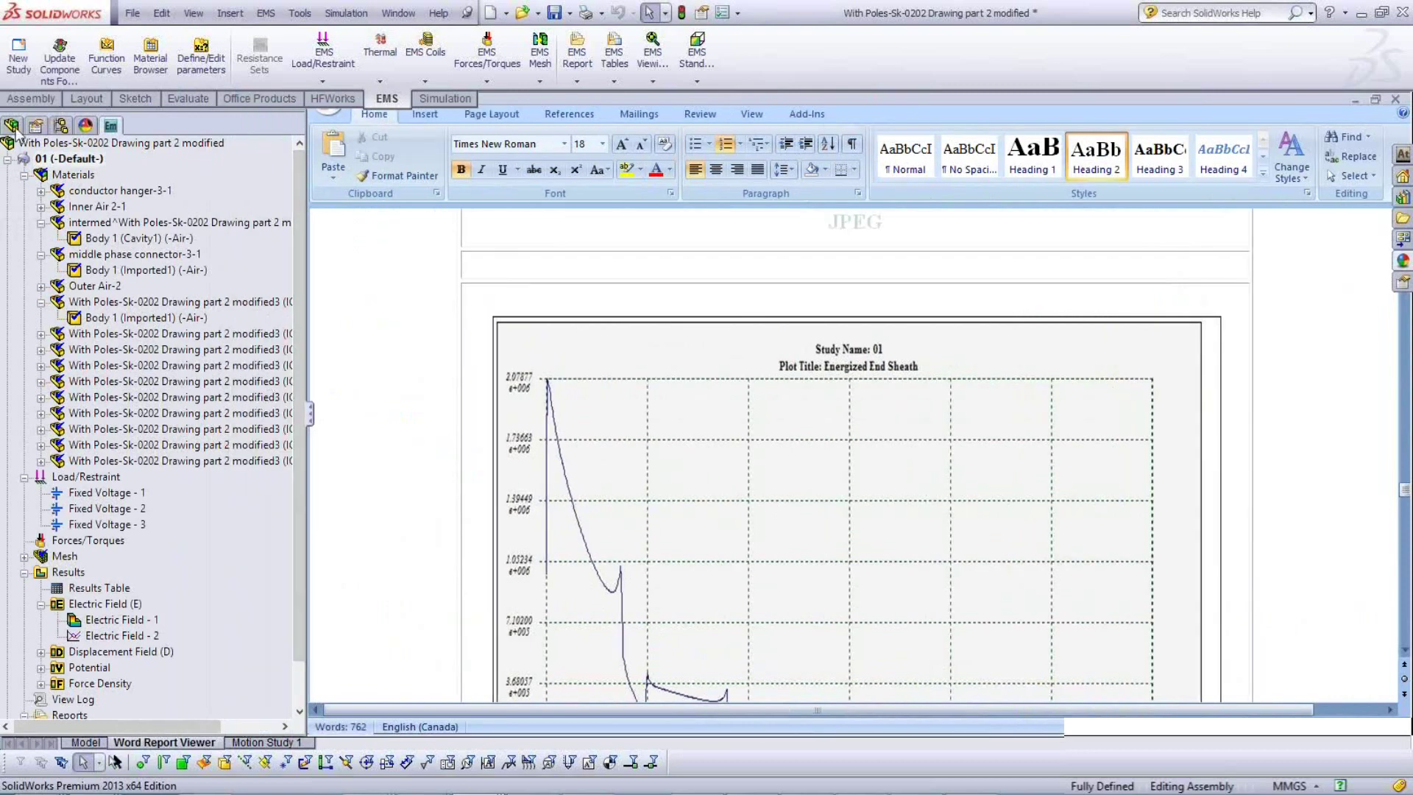
Return from the report to the 3D model, point out the insulator between crossarm and conductor, and bring back the EMS study tree.
{"action": "left_click", "coordinate": [11, 125]}
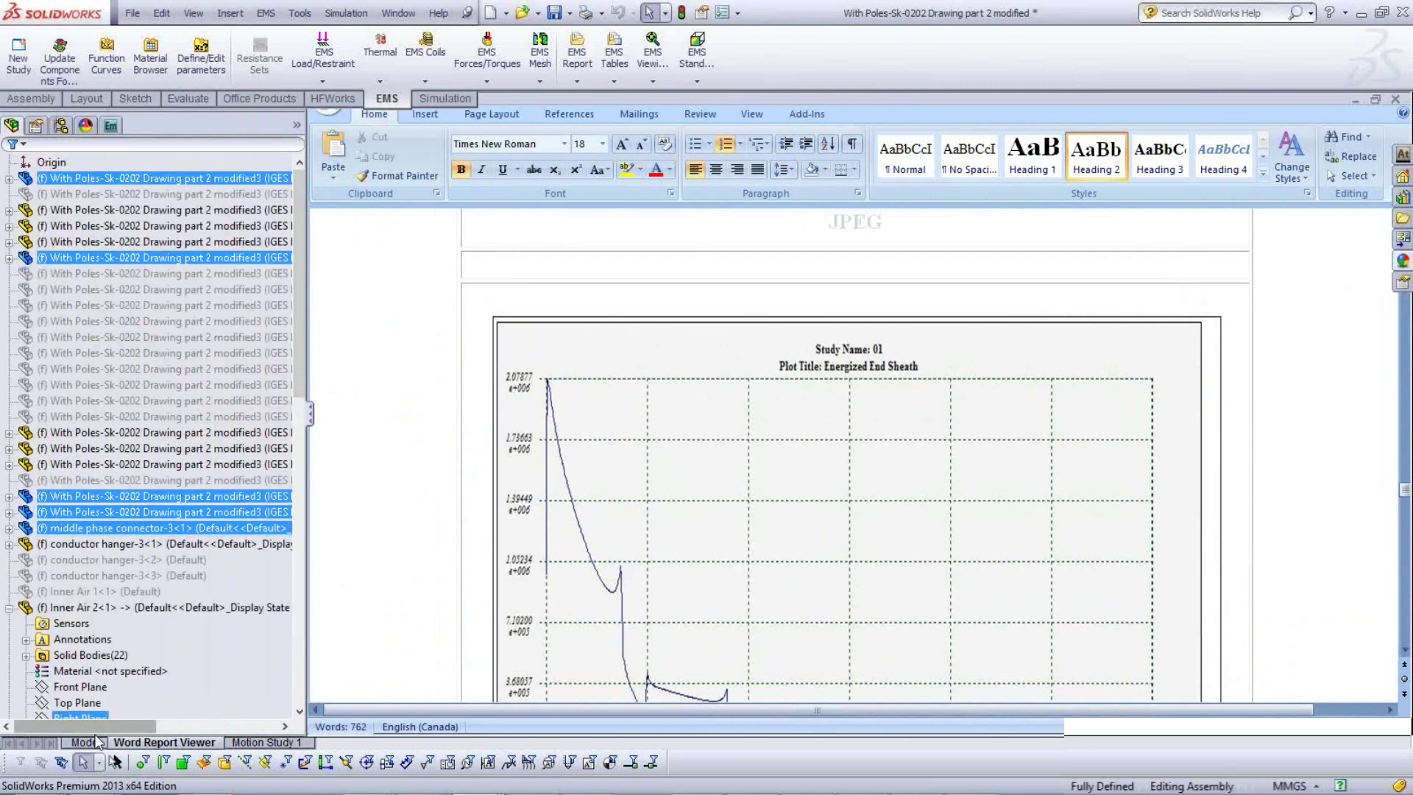
{"action": "left_click", "coordinate": [94, 741]}
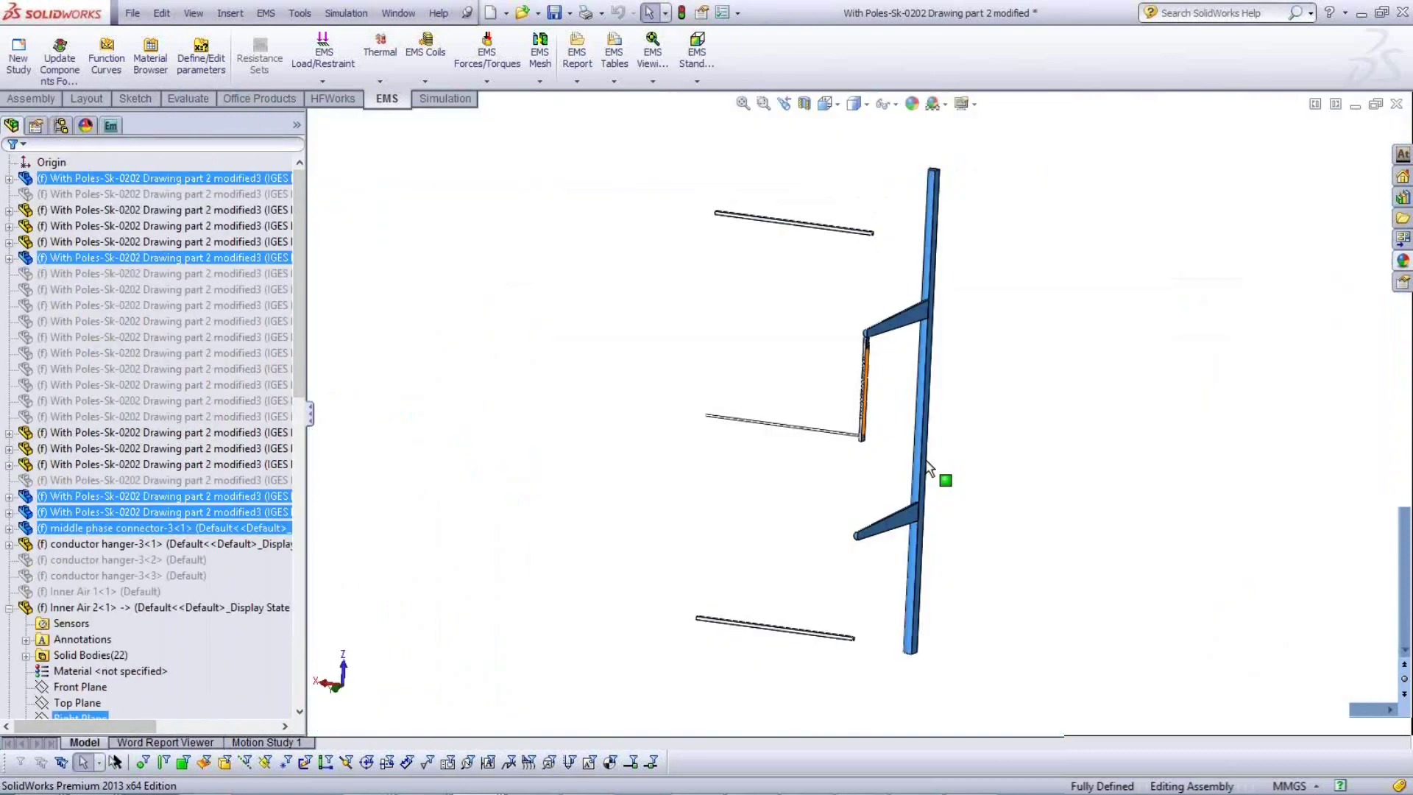
{"action": "left_click", "coordinate": [858, 401]}
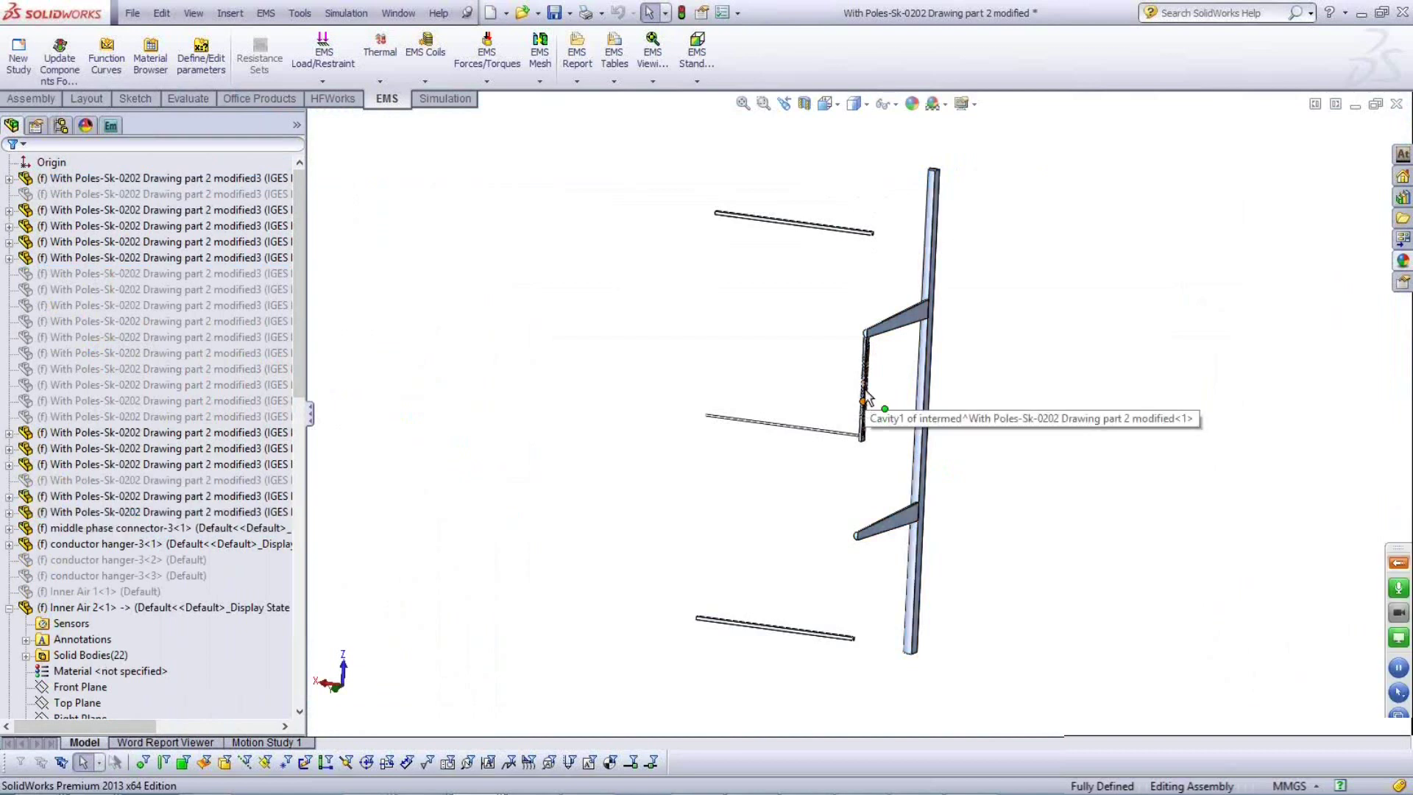
{"action": "left_click", "coordinate": [867, 347]}
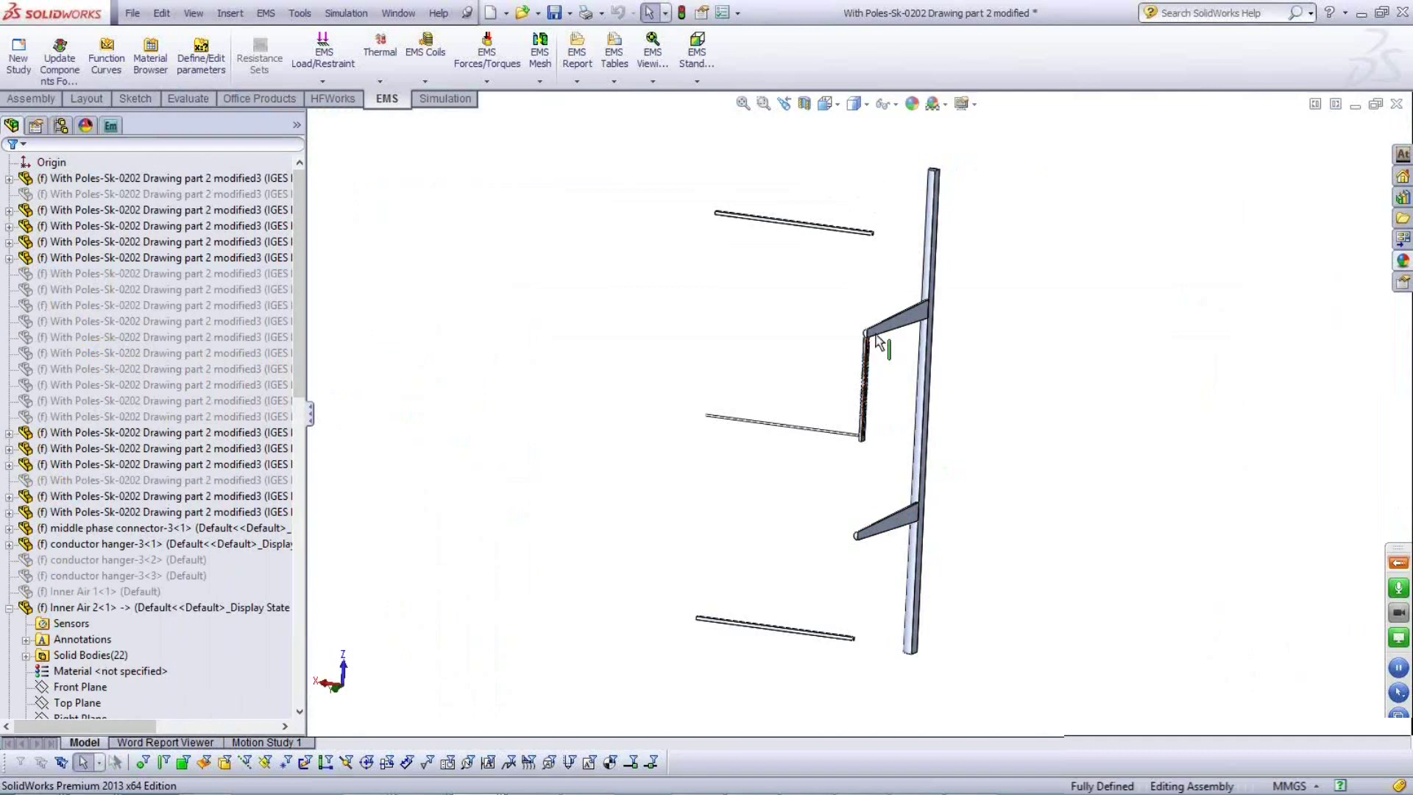
{"action": "left_click", "coordinate": [374, 322]}
{"action": "left_click", "coordinate": [118, 127]}
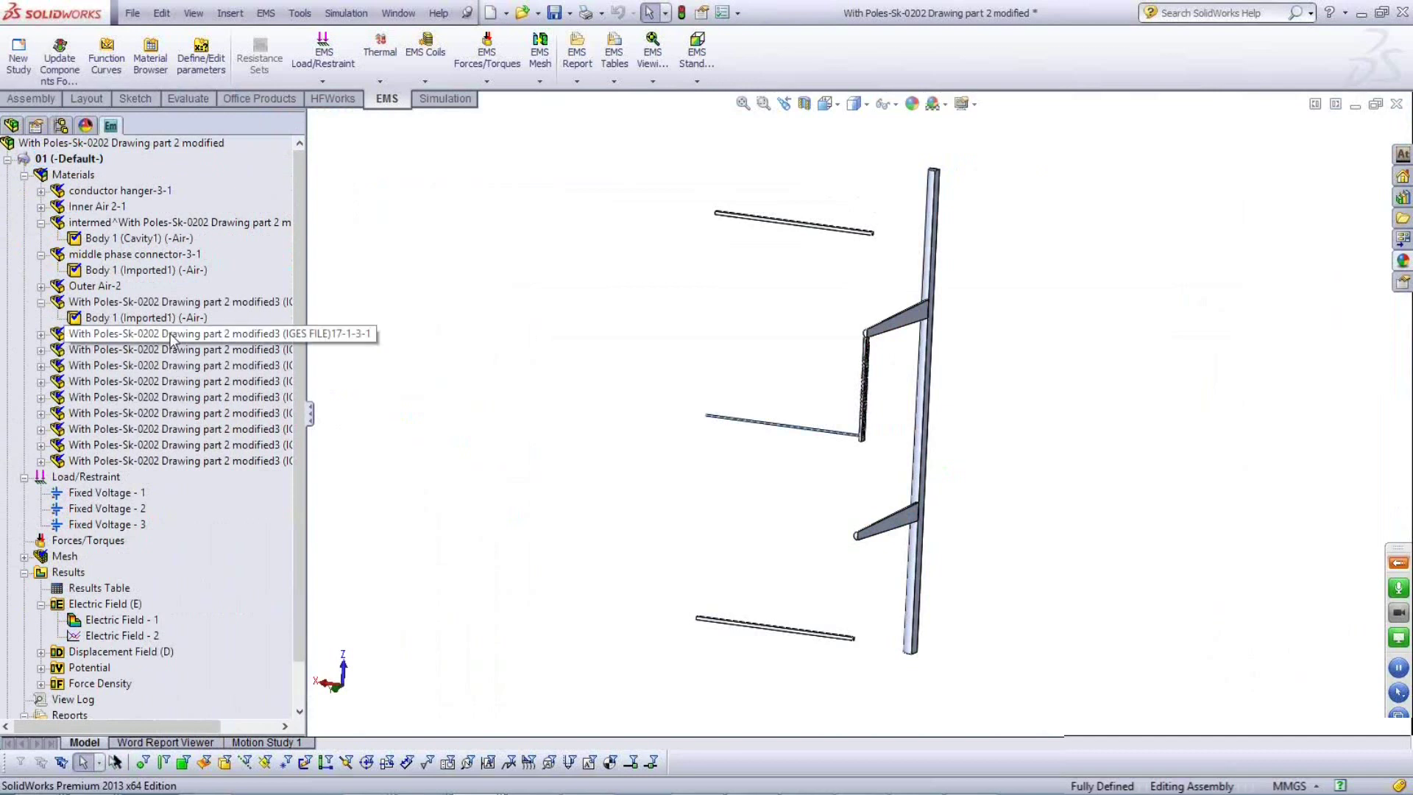
Inspect the material options of the IGES FILE 17 part and highlight the intermed part and the vertical pole in the model.
{"action": "right_click", "coordinate": [172, 338]}
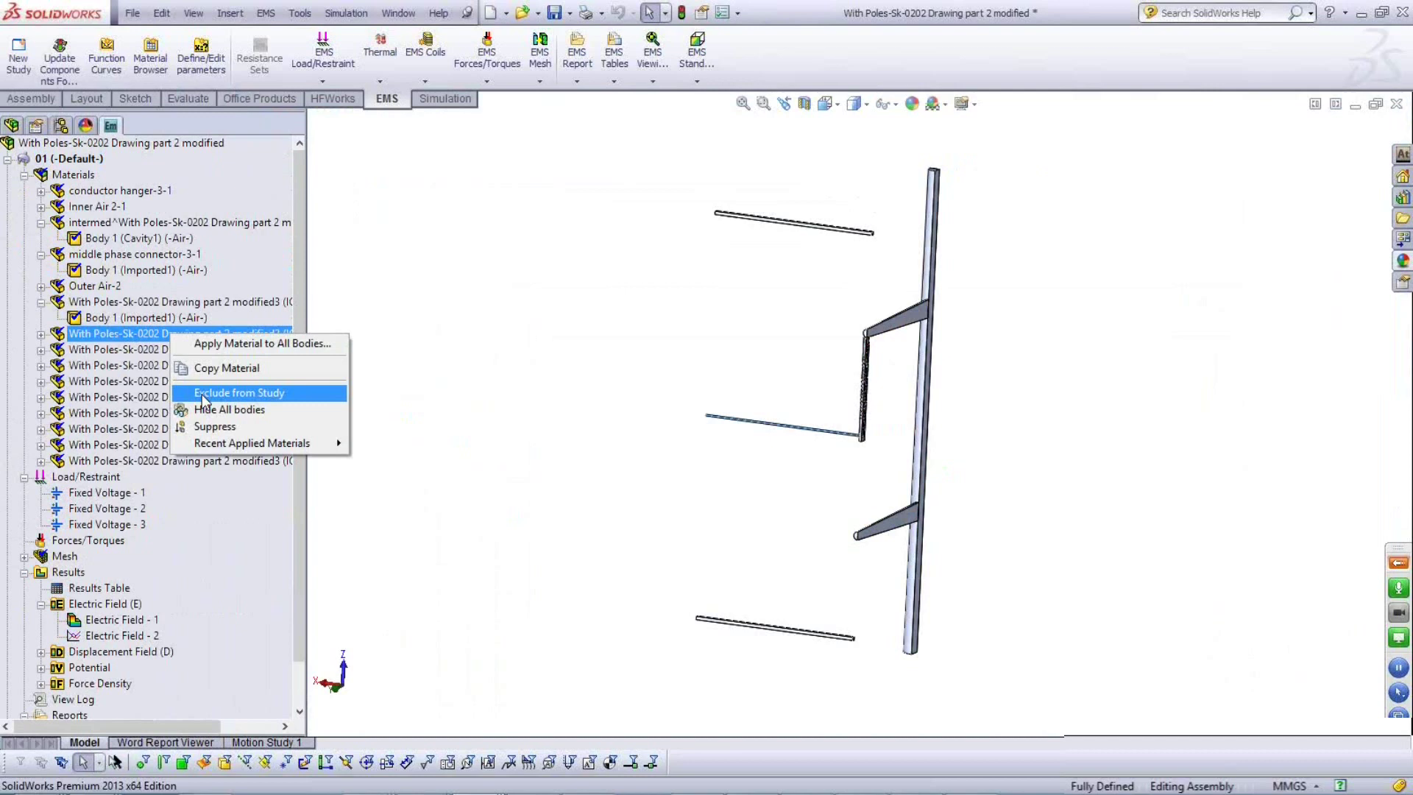
{"action": "left_click", "coordinate": [278, 394]}
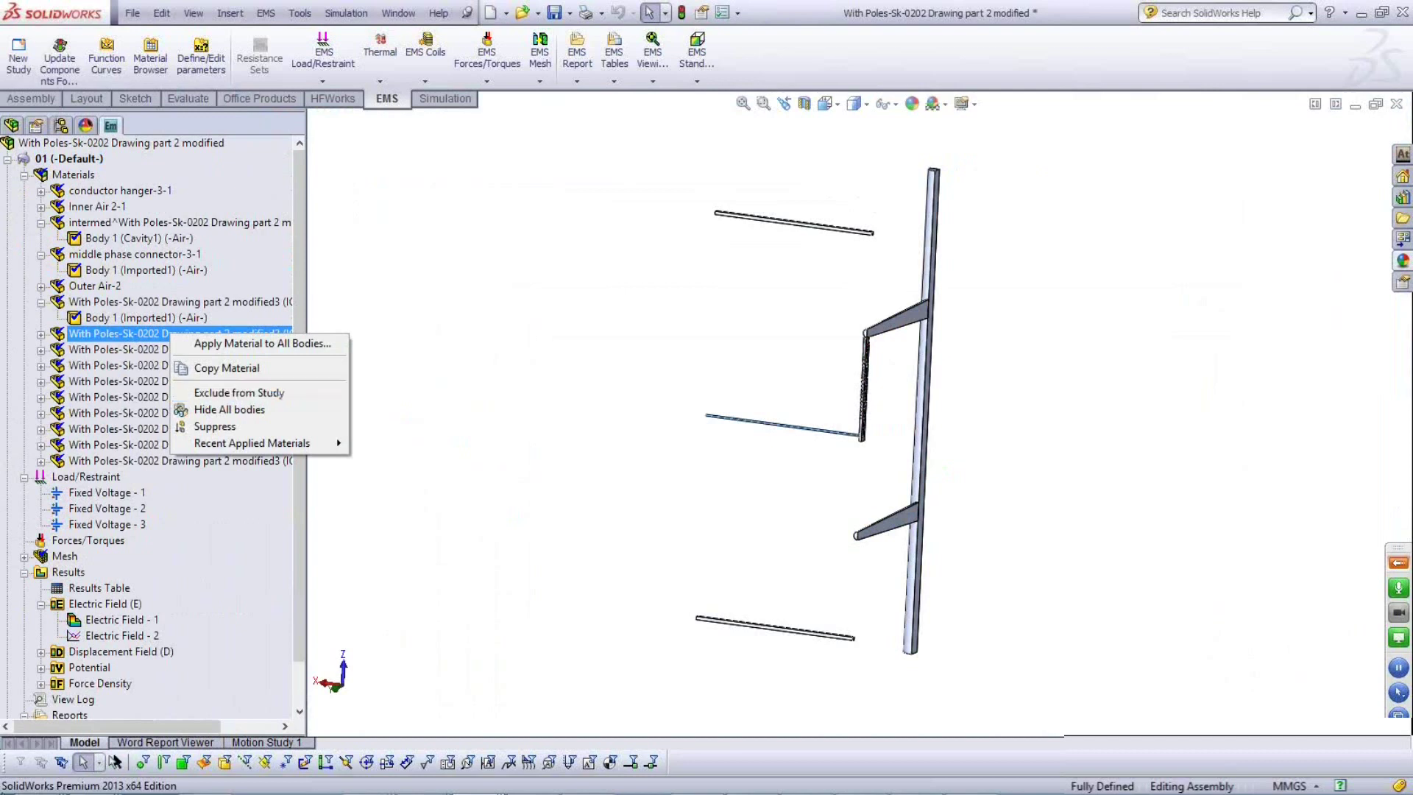
{"action": "left_click", "coordinate": [224, 217]}
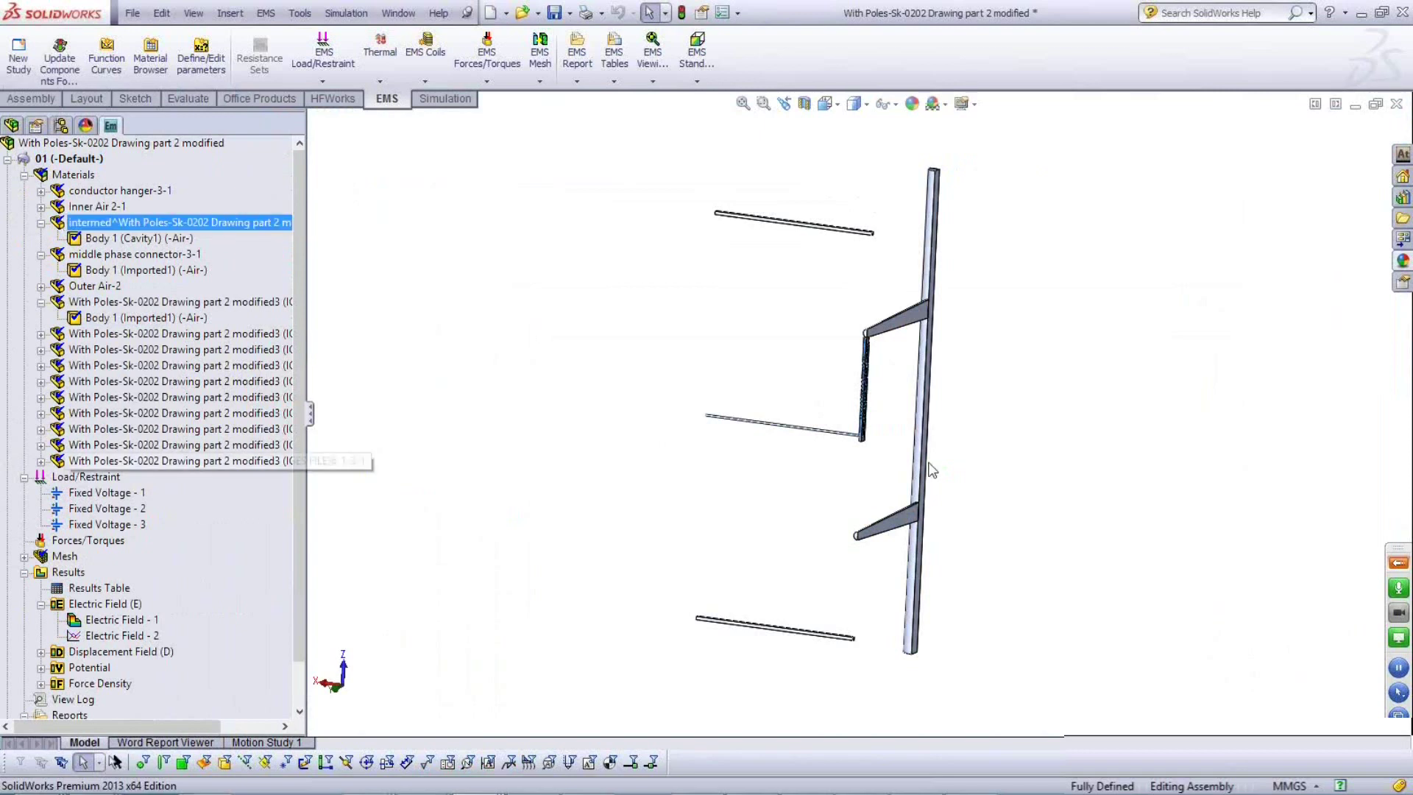
{"action": "left_click", "coordinate": [886, 466]}
{"action": "middle_click_drag", "start_coordinate": [886, 466], "coordinate": [853, 471]}
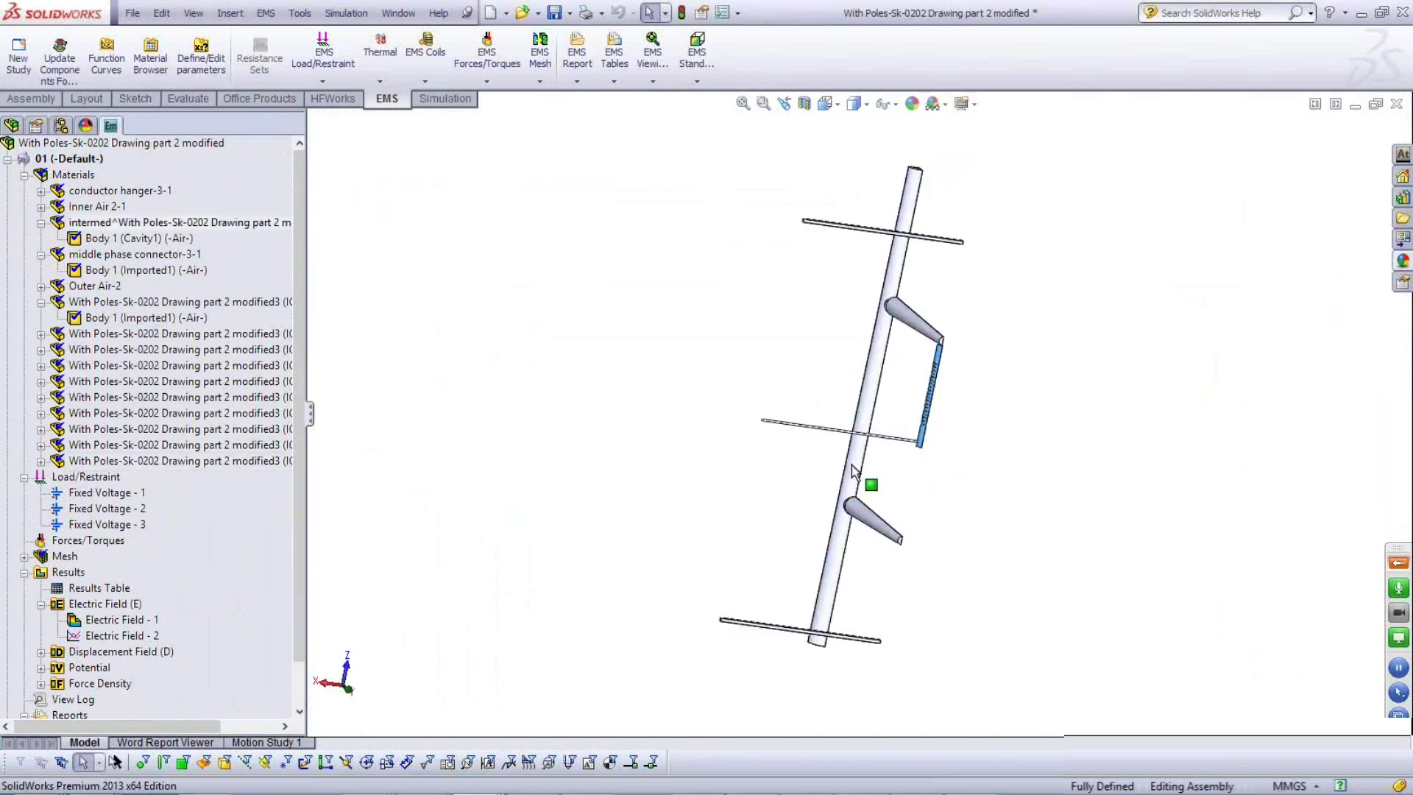
{"action": "left_click", "coordinate": [852, 471]}
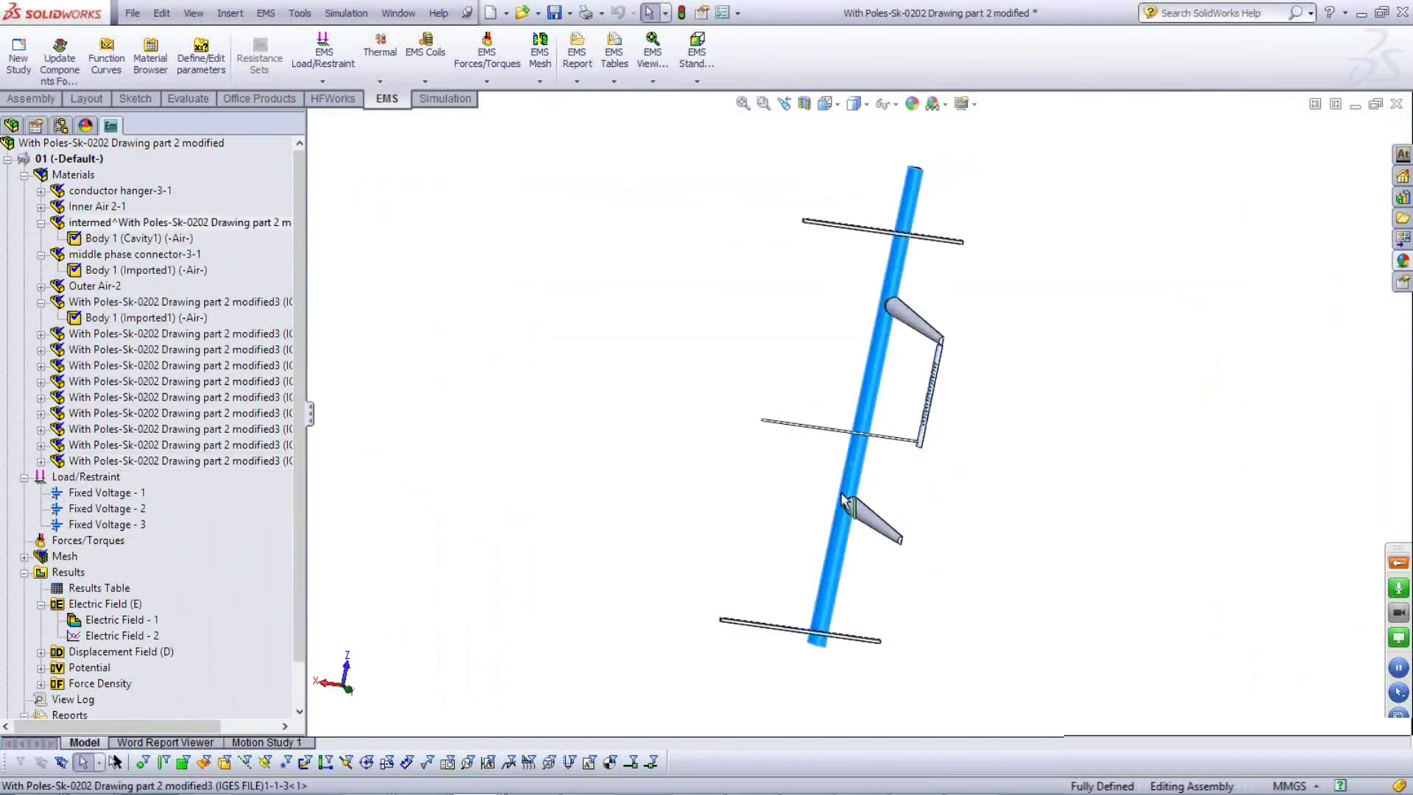
{"action": "left_click", "coordinate": [791, 524]}
Exclude the intermed part from study 01 and collapse the study in the tree.
{"action": "left_click", "coordinate": [223, 220]}
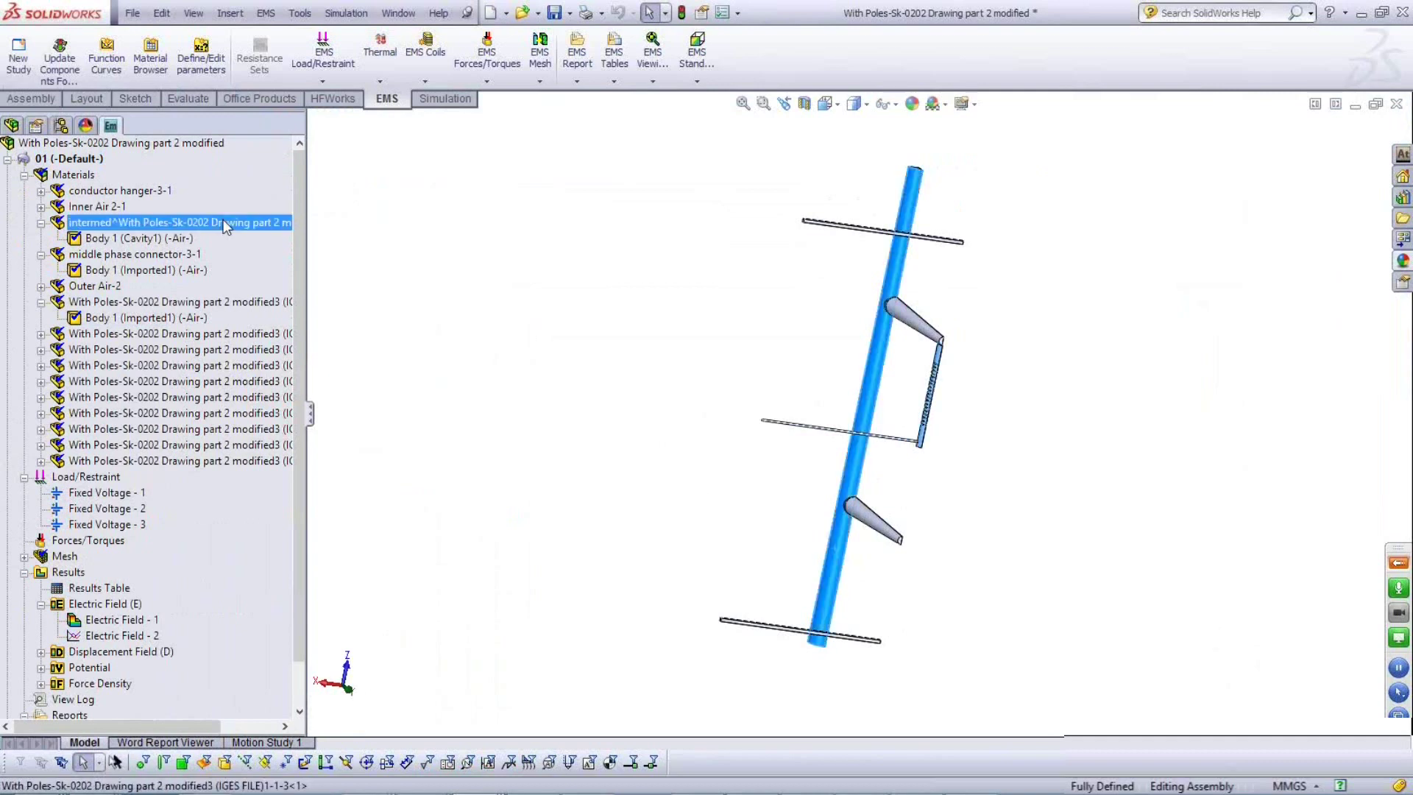
{"action": "right_click", "coordinate": [223, 220]}
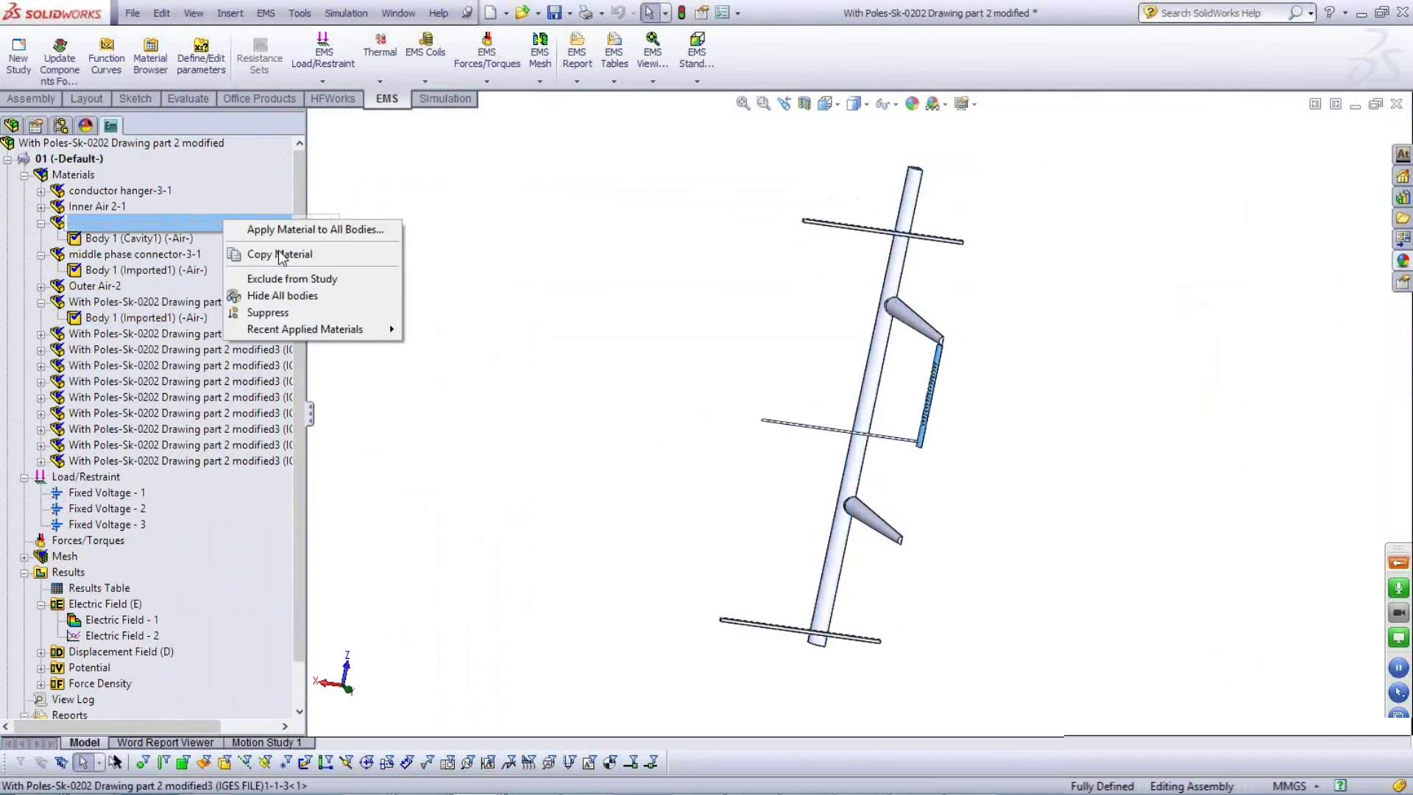
{"action": "left_click", "coordinate": [314, 279]}
{"action": "left_click", "coordinate": [769, 446]}
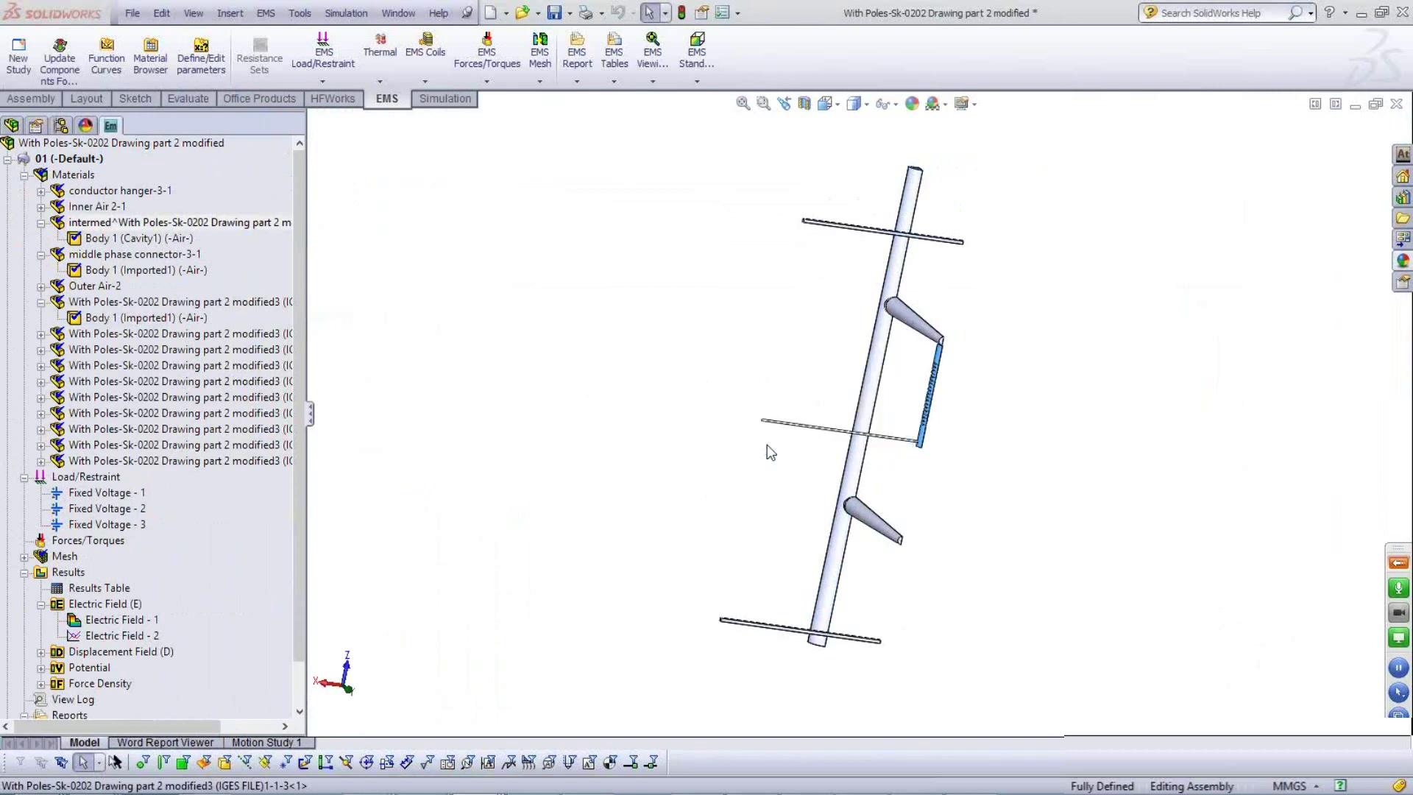
{"action": "middle_click_drag", "start_coordinate": [677, 495], "coordinate": [493, 386]}
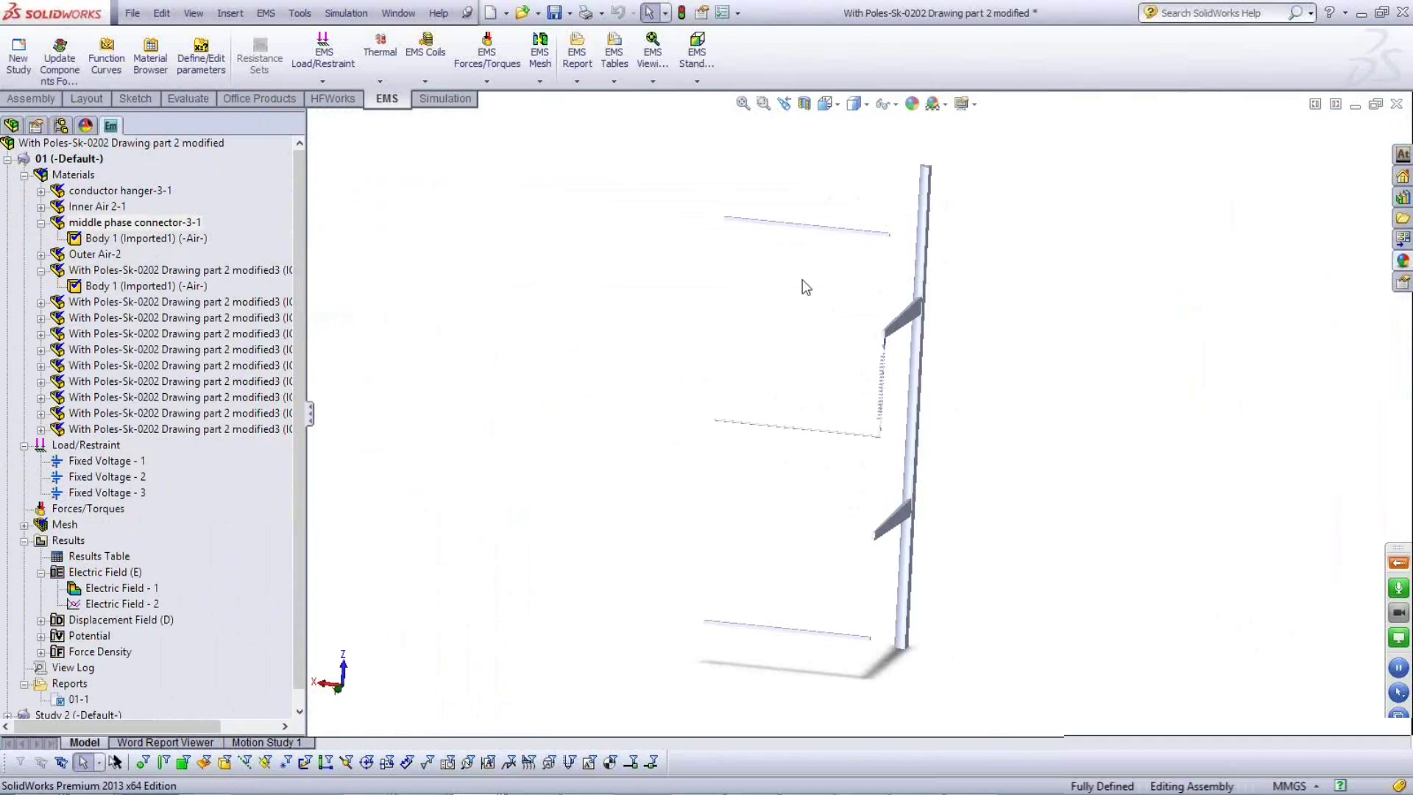
{"action": "left_click", "coordinate": [8, 160]}
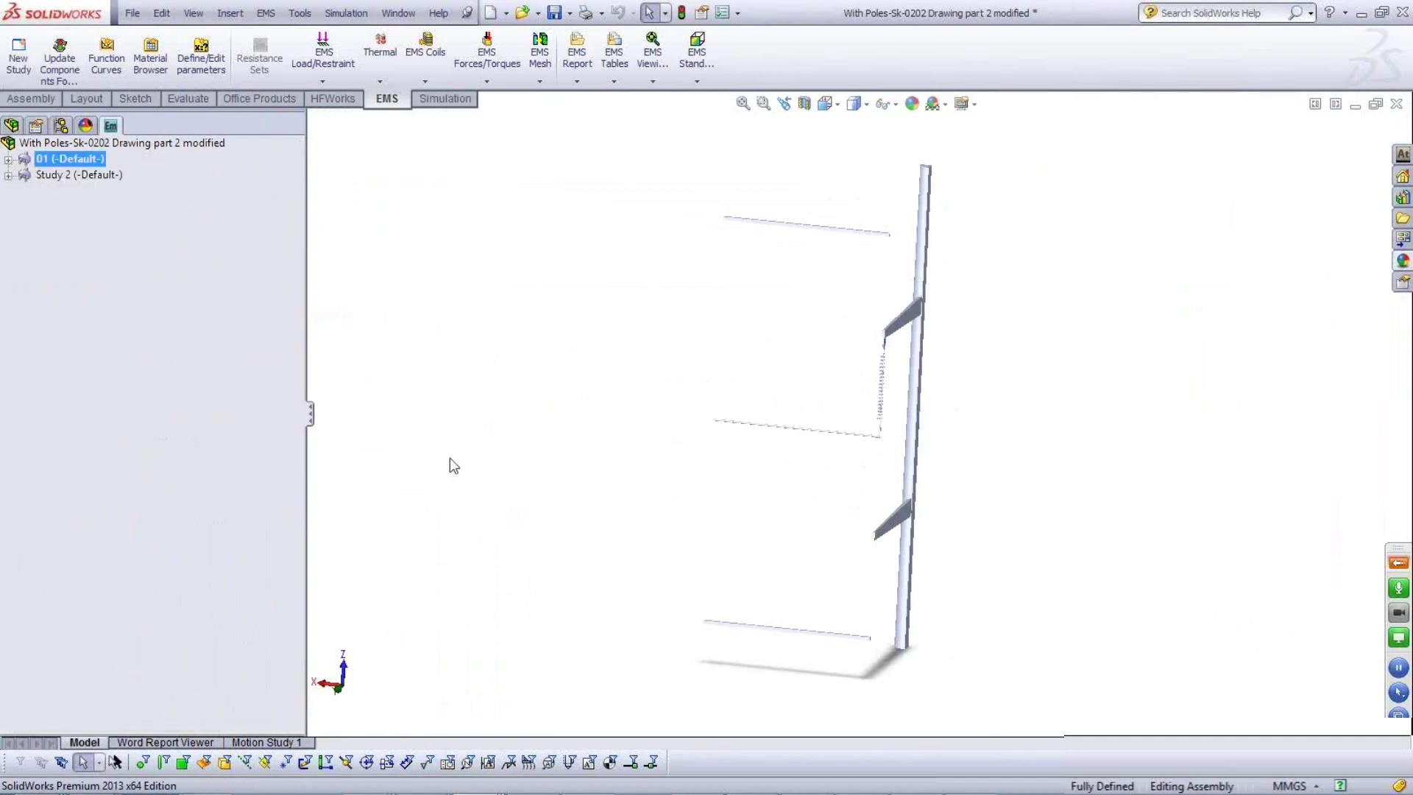
{"action": "left_click", "coordinate": [1402, 550]}
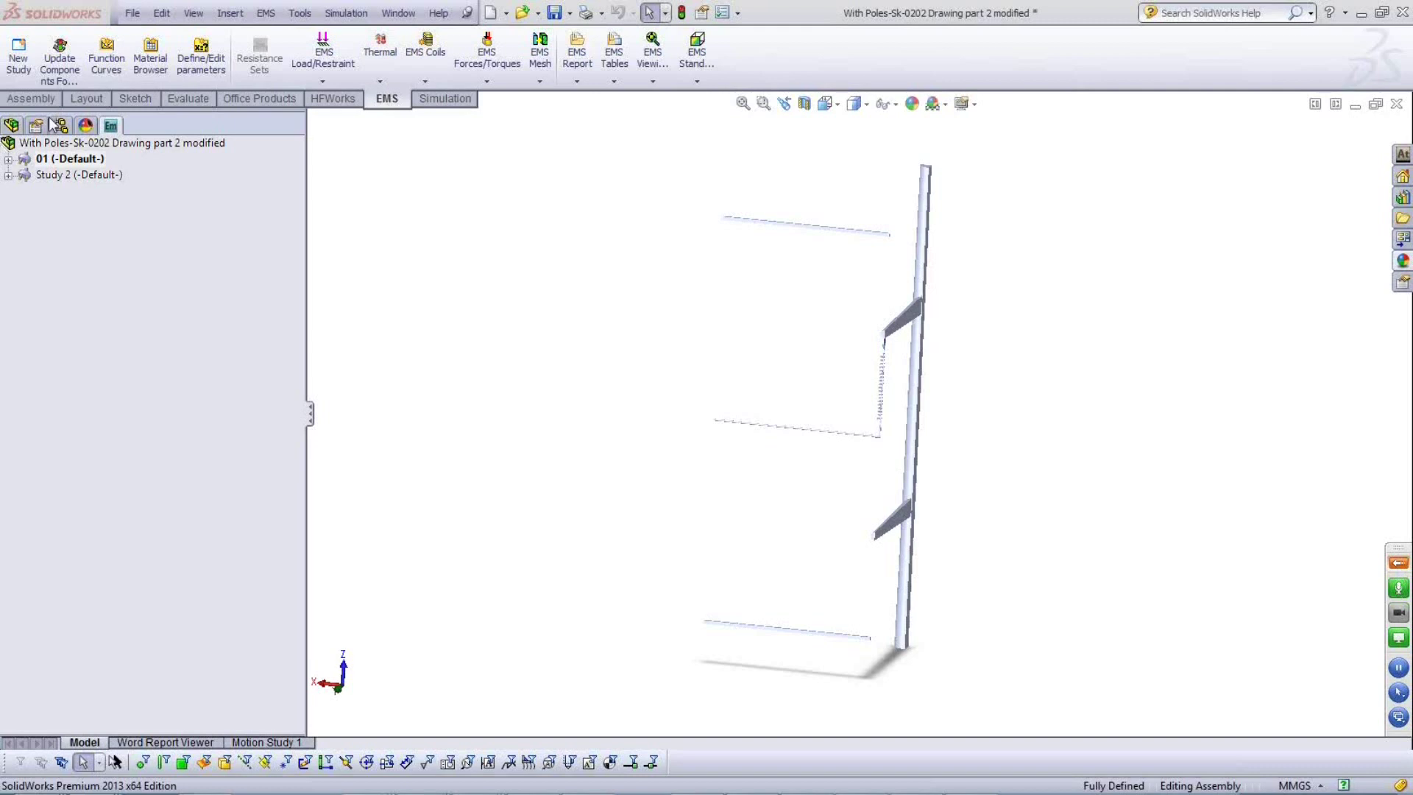
{"action": "left_click", "coordinate": [8, 160]}
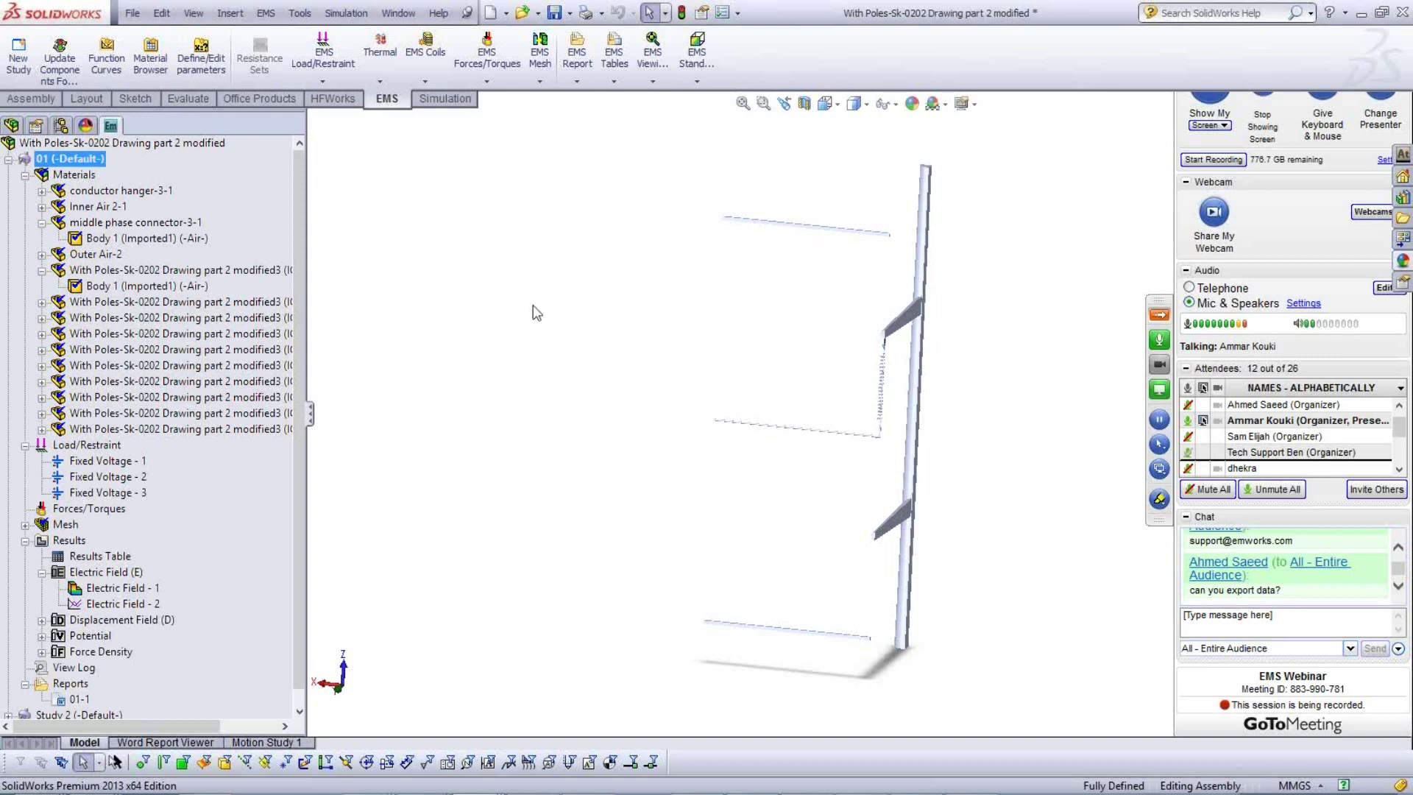
{"action": "left_click", "coordinate": [493, 522]}
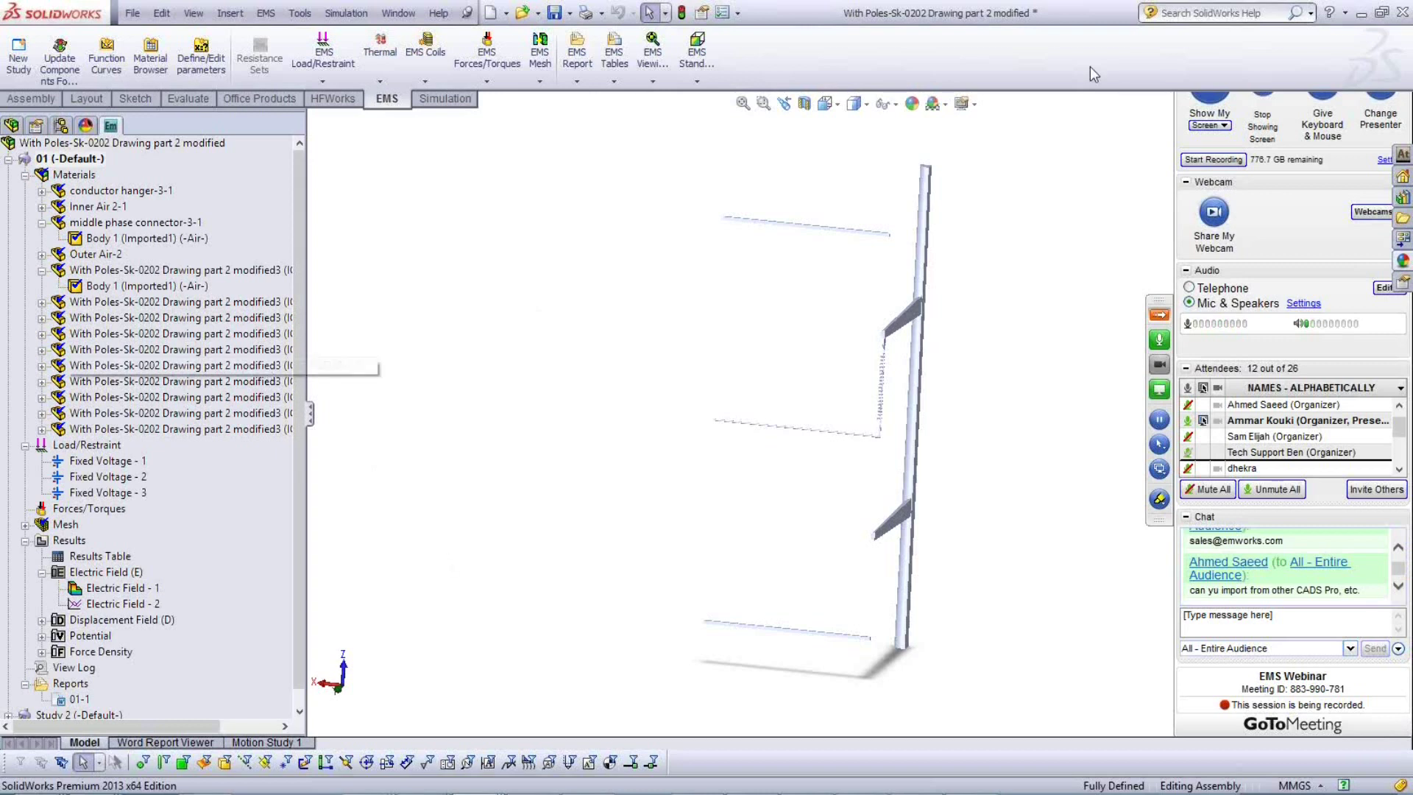
{"action": "left_click", "coordinate": [1159, 318]}
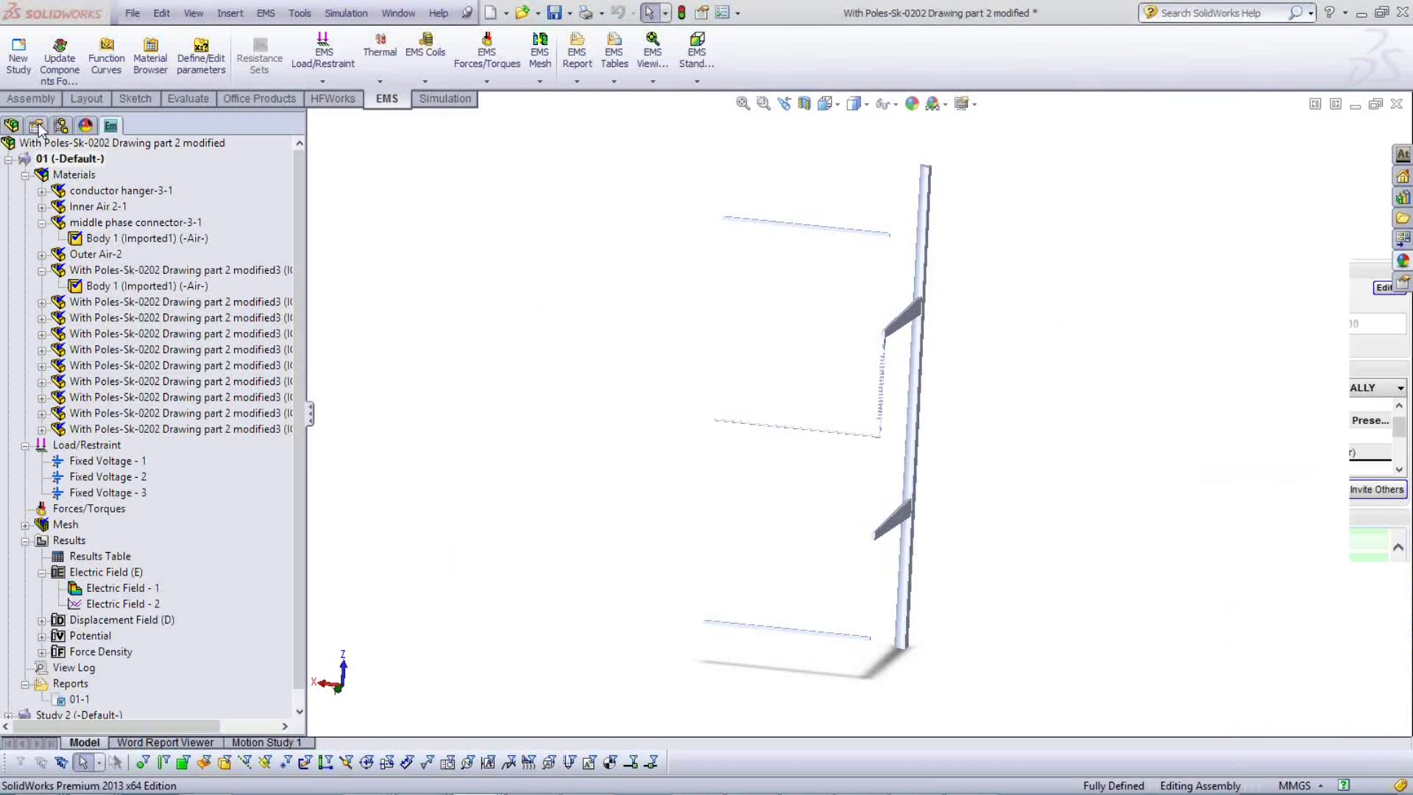
{"action": "left_click", "coordinate": [9, 160]}
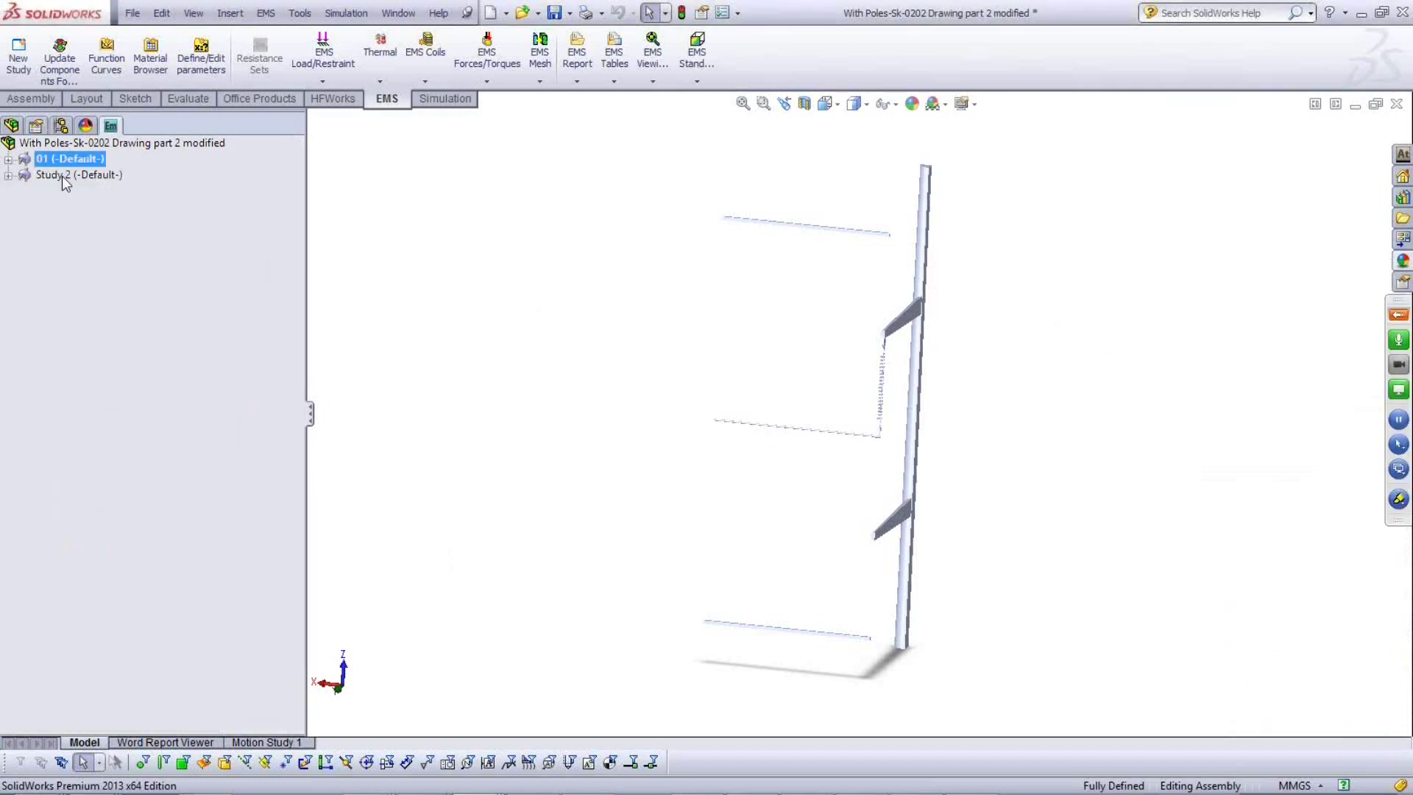
Examine the CAD file formats offered for opening, such as IGES, STEP and Inventor, and leave without opening a file.
{"action": "left_click", "coordinate": [48, 244]}
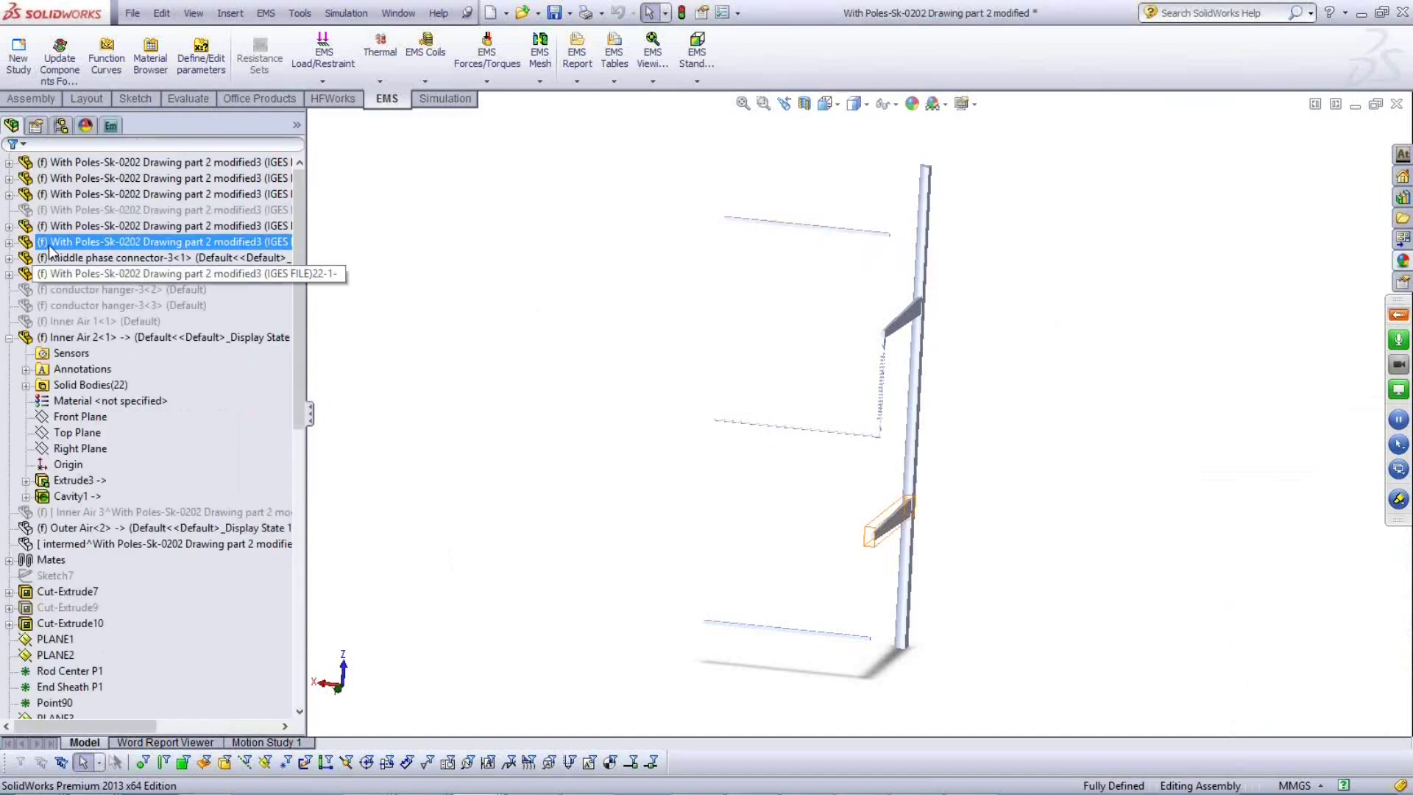
{"action": "key", "text": "Escape"}
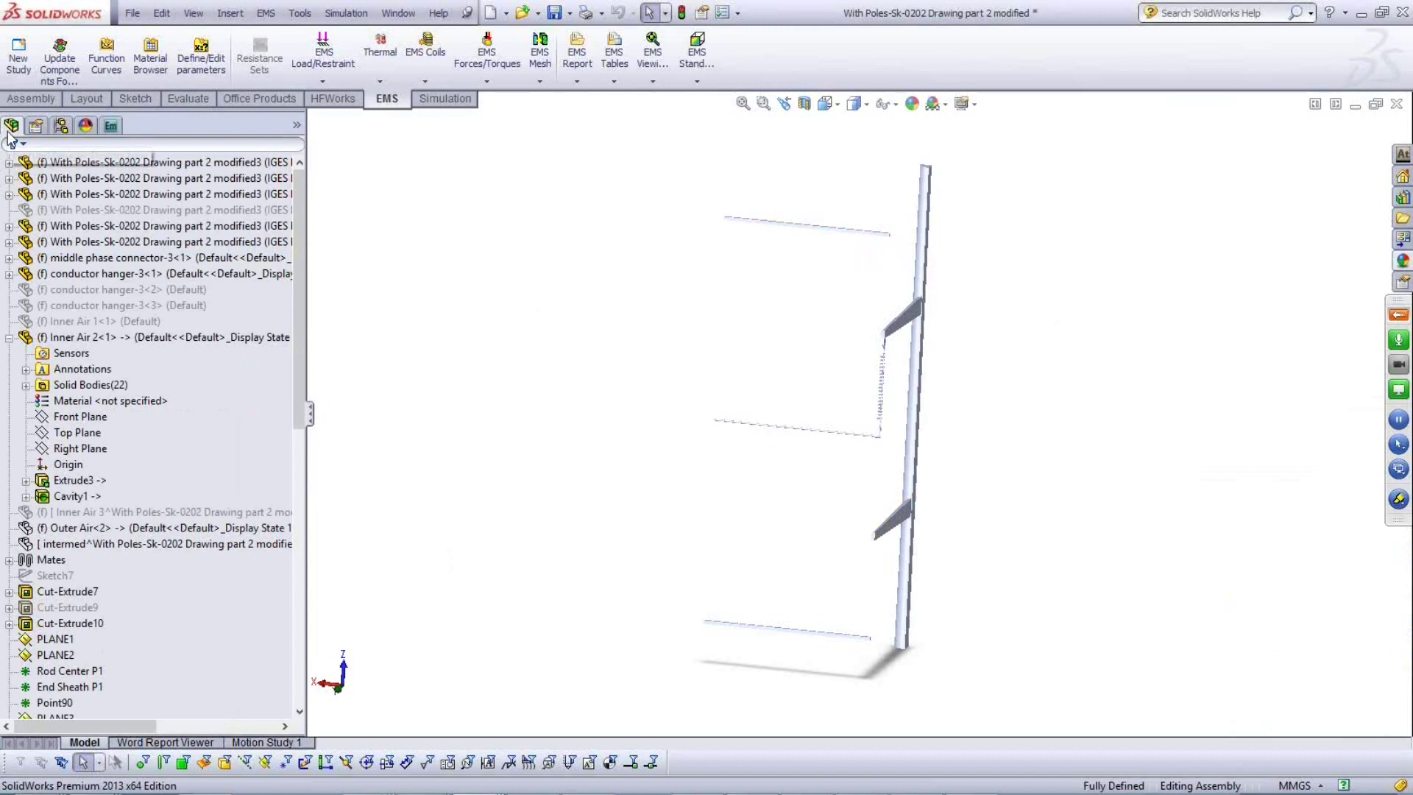
{"action": "left_click", "coordinate": [129, 13]}
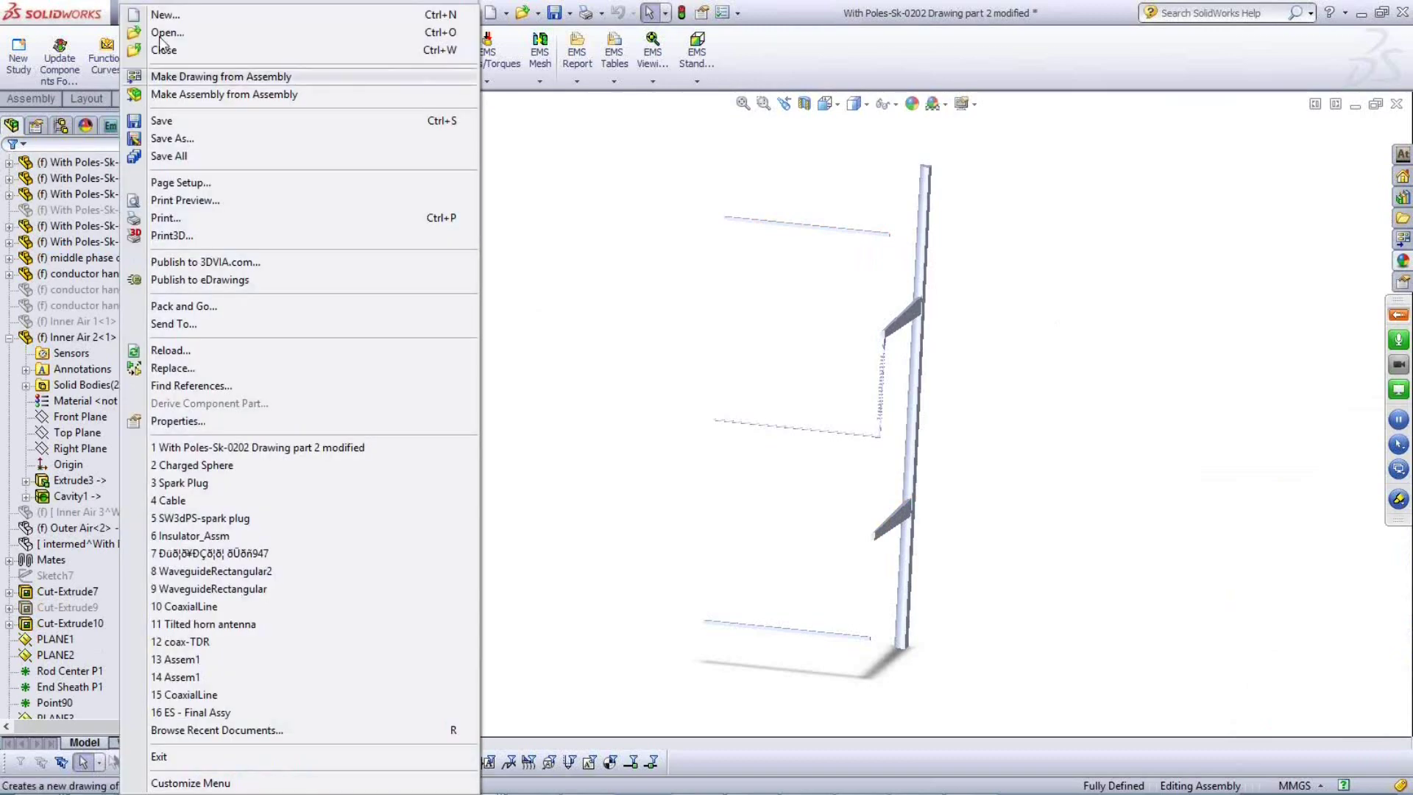
{"action": "left_click", "coordinate": [456, 437]}
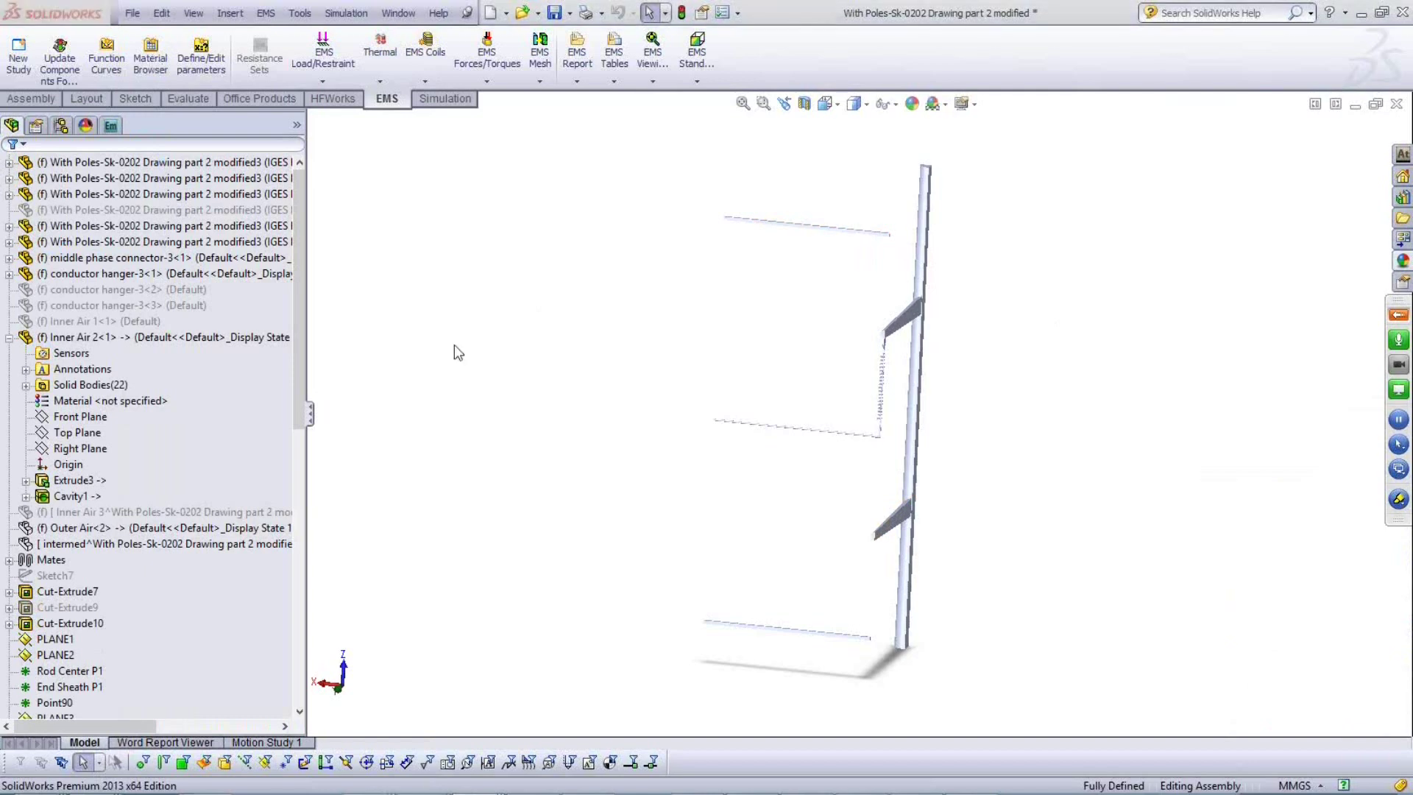
{"action": "key", "text": "ctrl+o"}
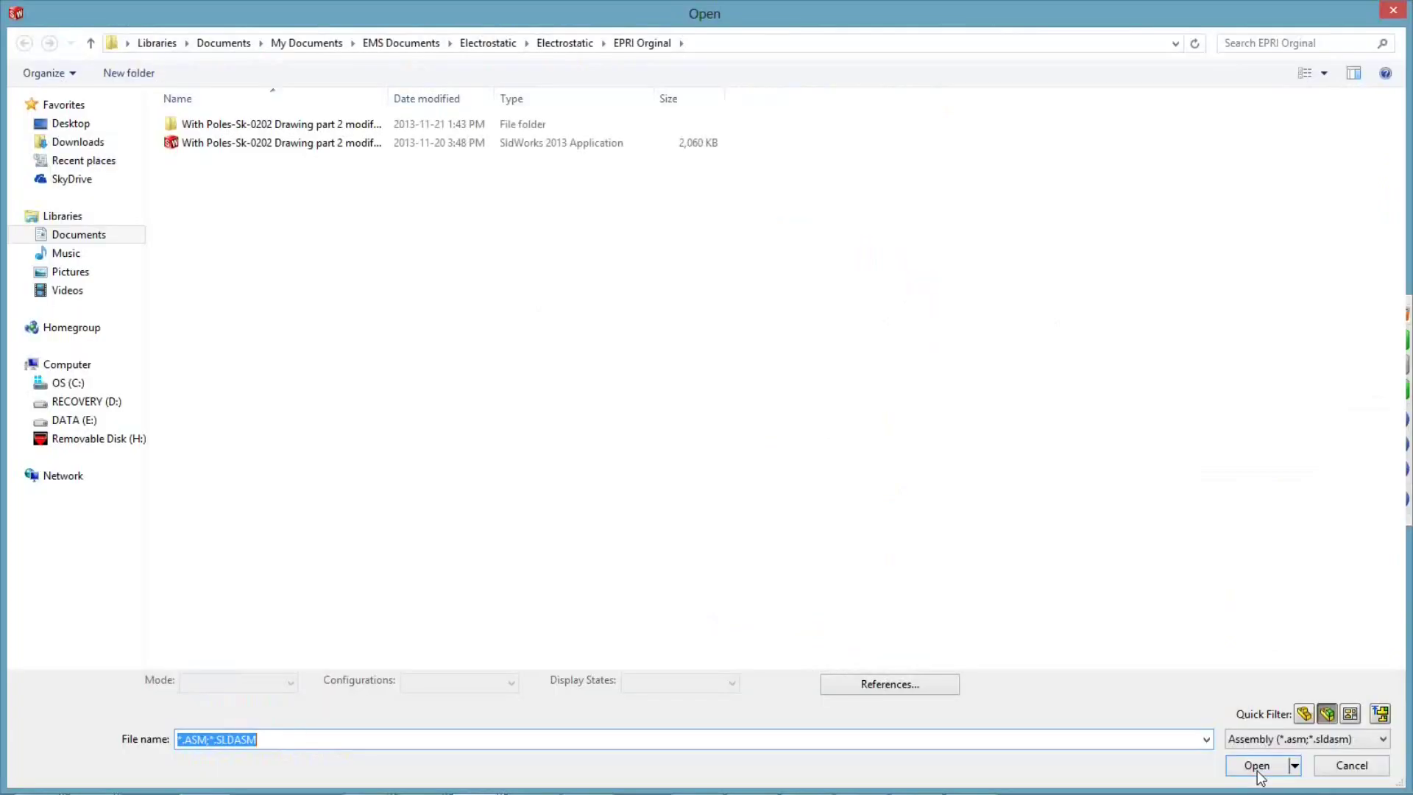
{"action": "left_click", "coordinate": [1384, 739]}
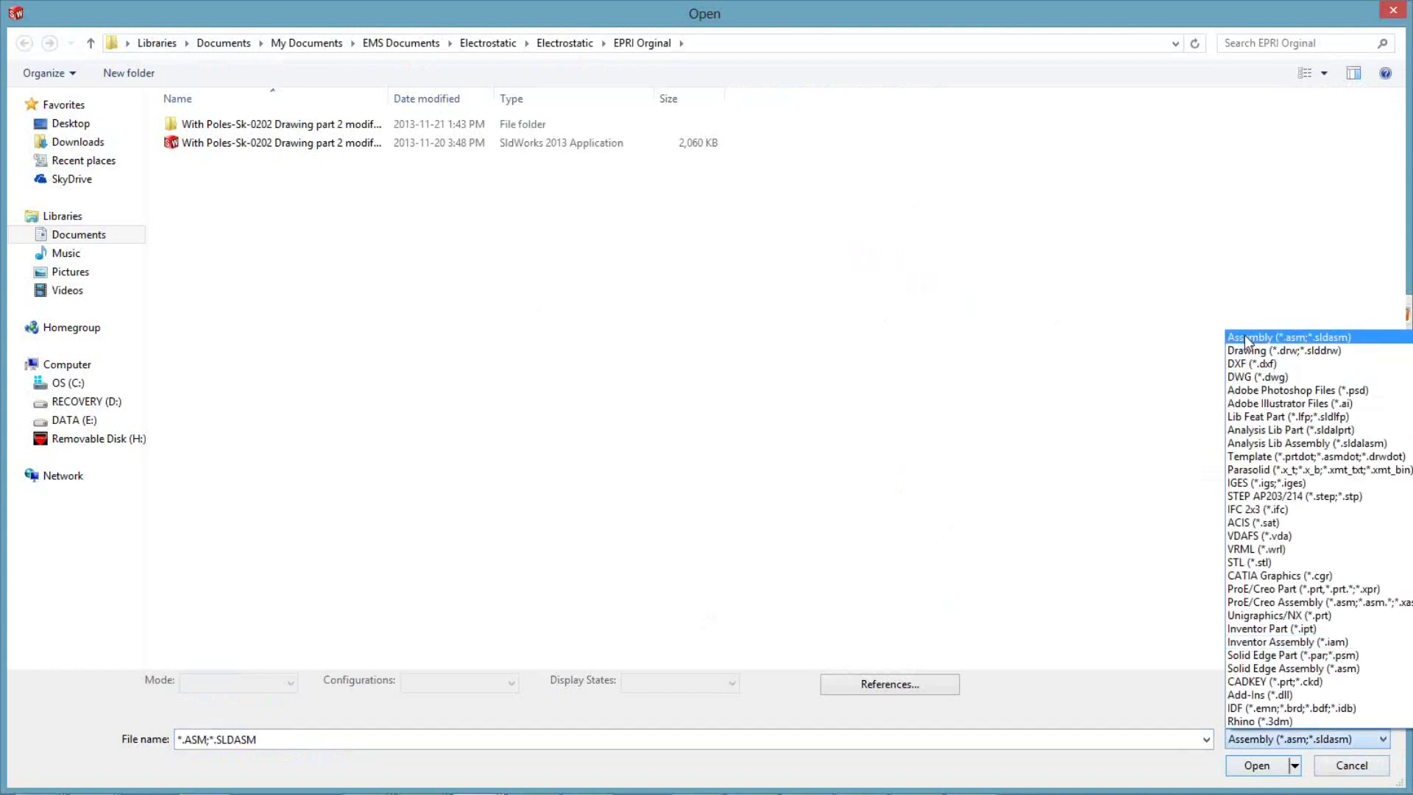
{"action": "scroll", "coordinate": [1247, 340], "scroll_direction": "up", "scroll_amount": 1}
{"action": "scroll", "coordinate": [1246, 341], "scroll_direction": "down", "scroll_amount": 1}
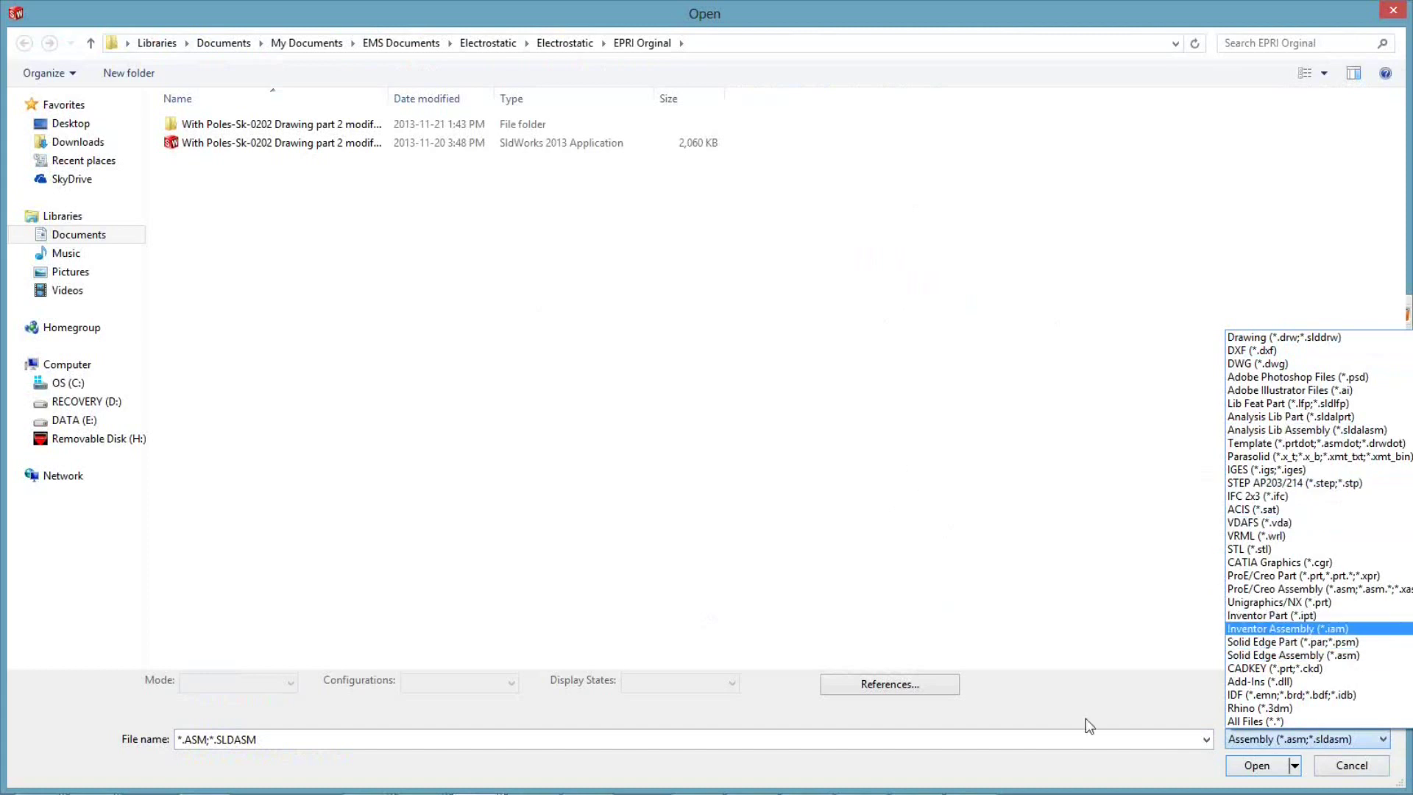
{"action": "left_click", "coordinate": [1296, 780]}
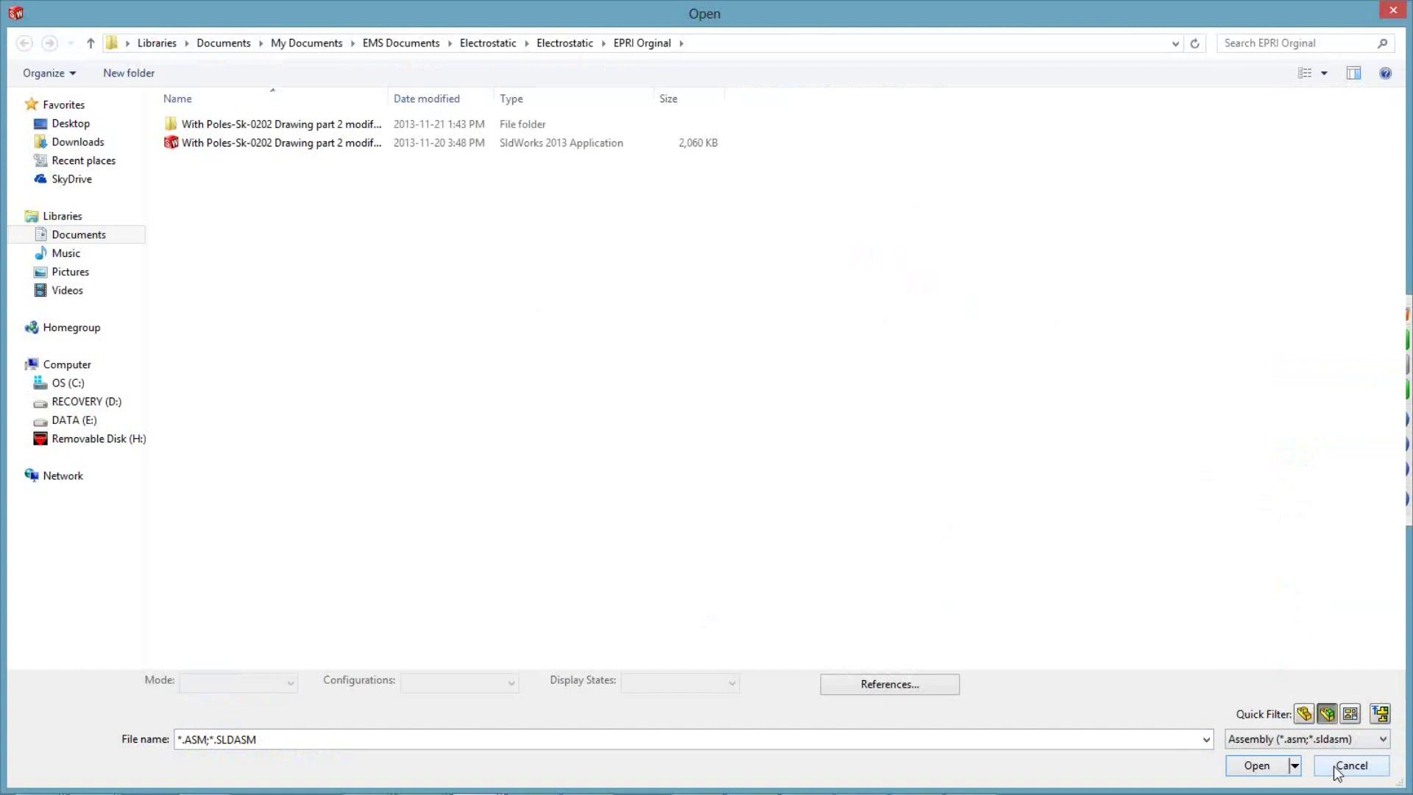
{"action": "key", "text": "Escape"}
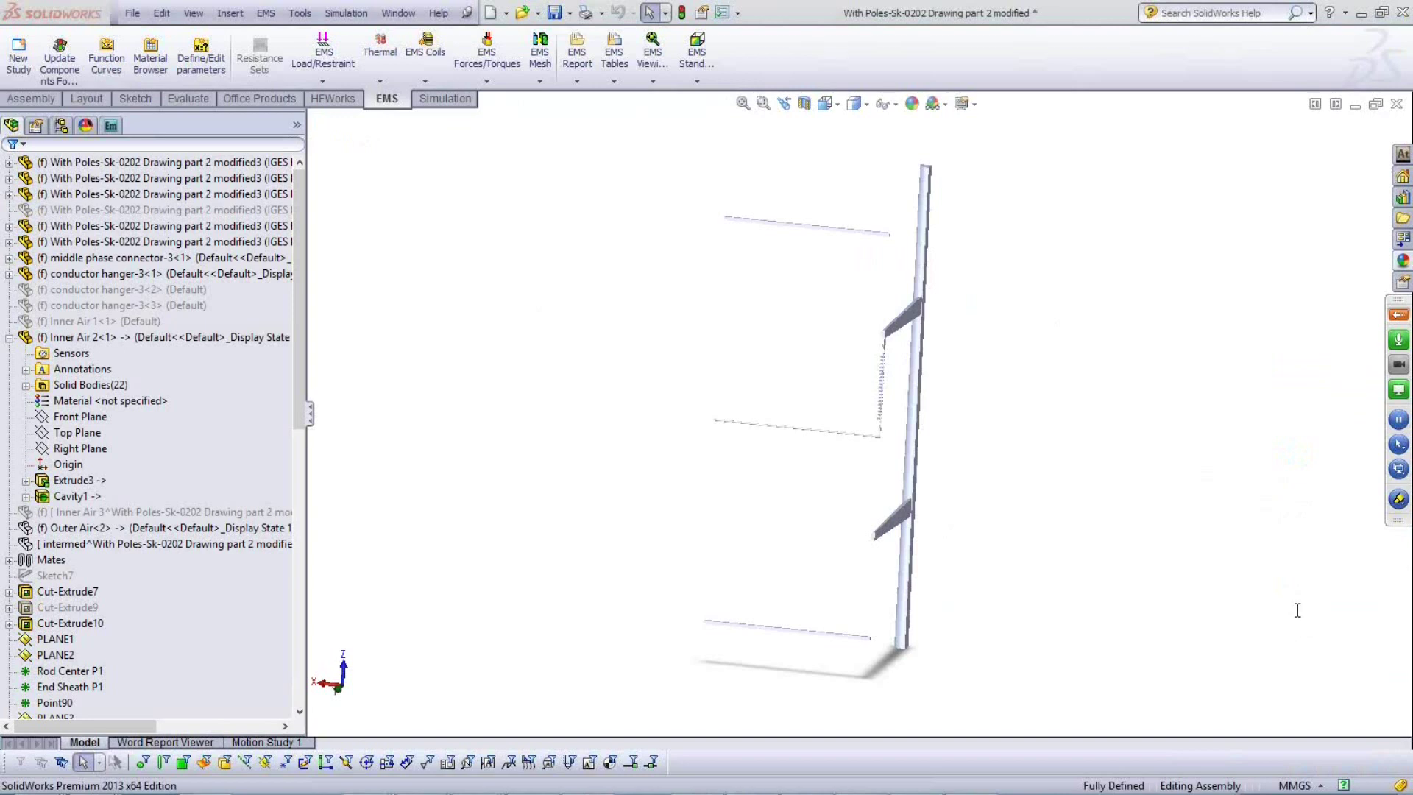
Collapse the Inner Air 2 component in the assembly tree and show the hidden Outer Air component around the pole.
{"action": "left_click", "coordinate": [85, 353]}
{"action": "key", "text": "Escape"}
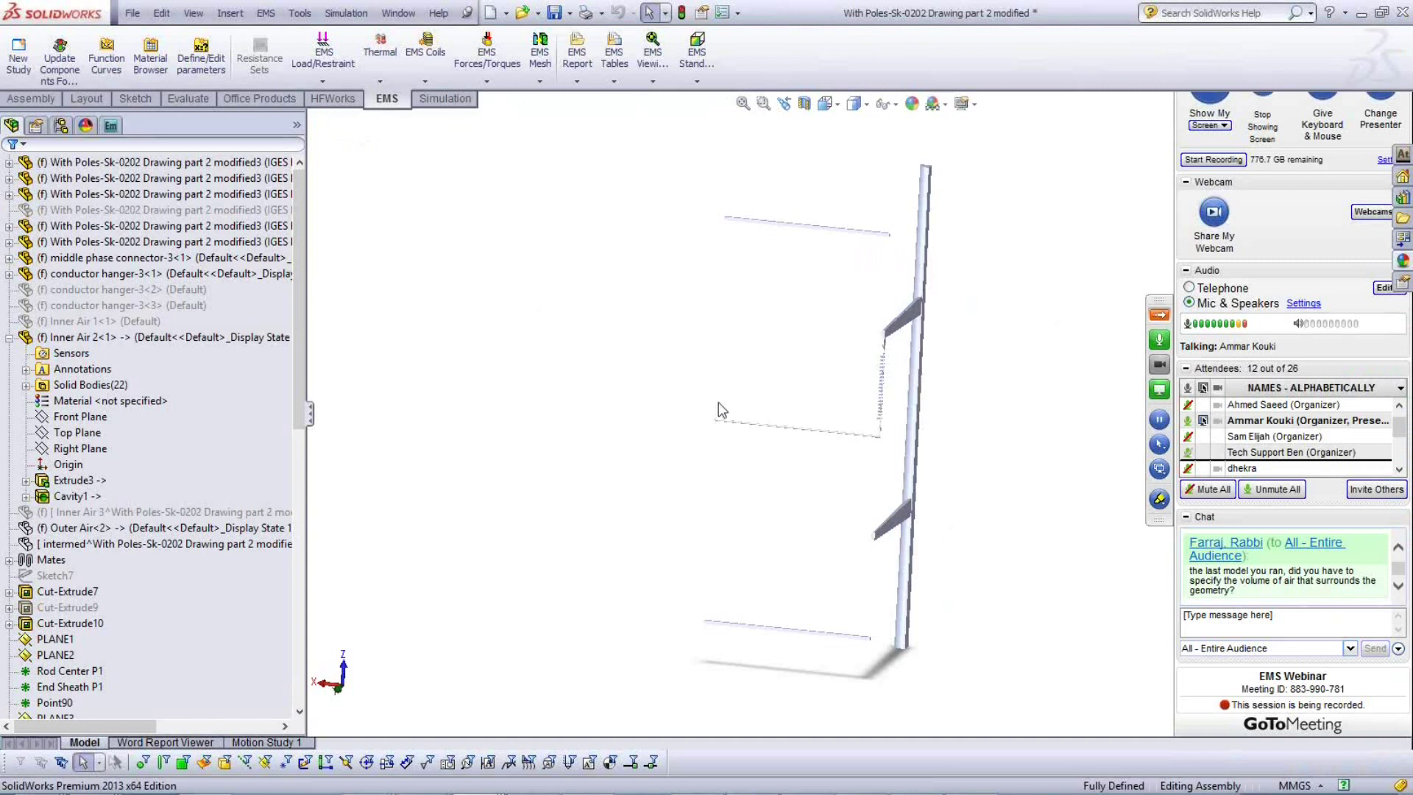
{"action": "left_click", "coordinate": [9, 337]}
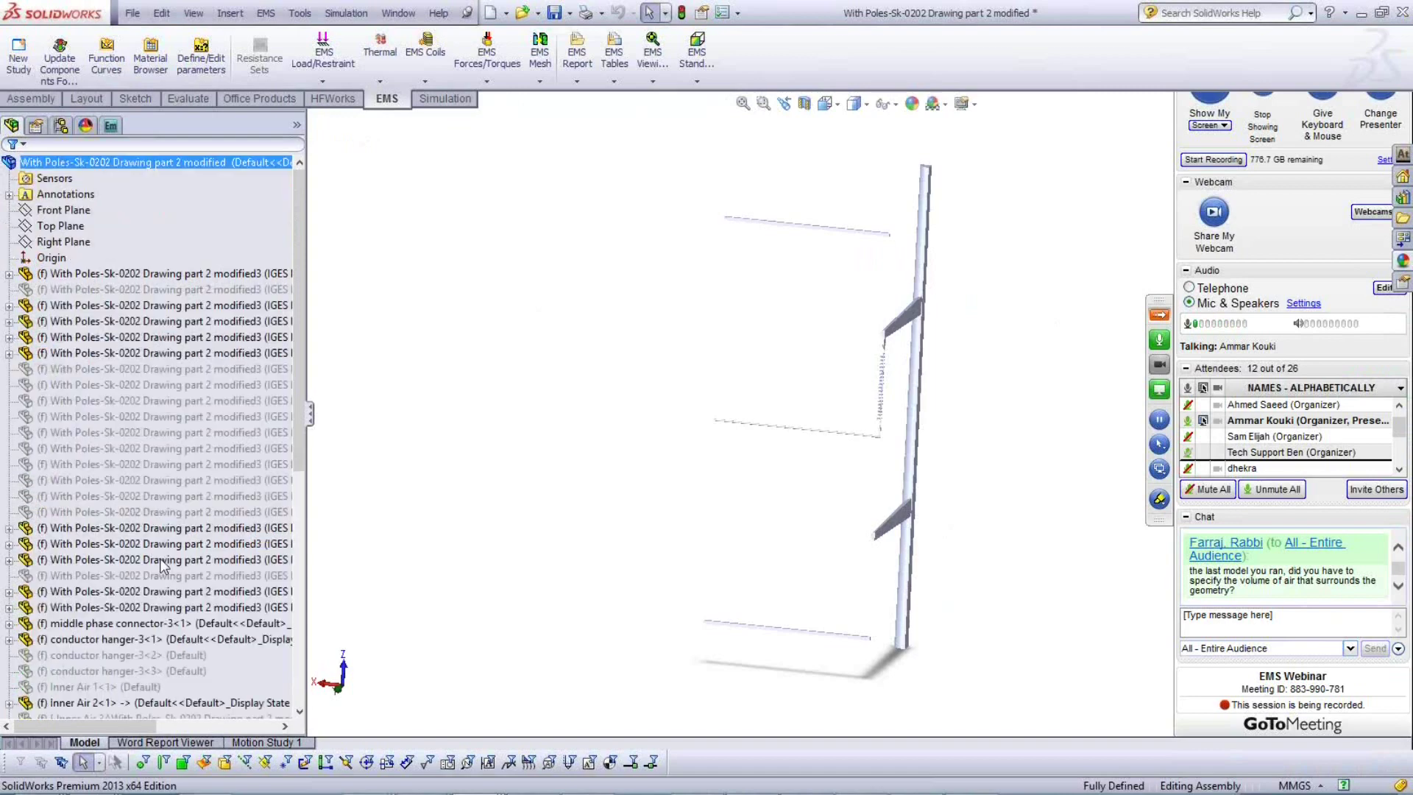
{"action": "left_click", "coordinate": [287, 463]}
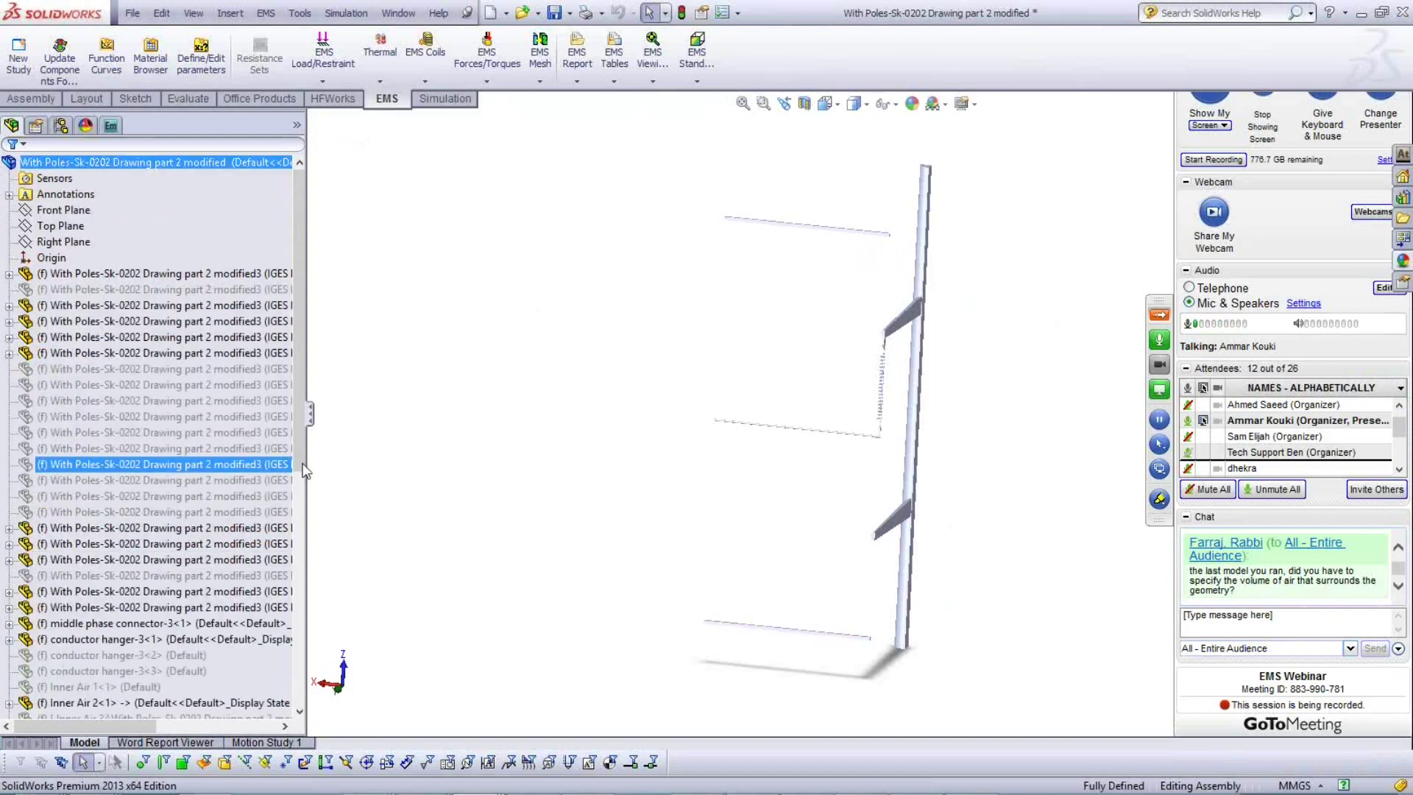
{"action": "scroll", "coordinate": [291, 516], "scroll_direction": "down", "scroll_amount": 4}
{"action": "left_click", "coordinate": [287, 527]}
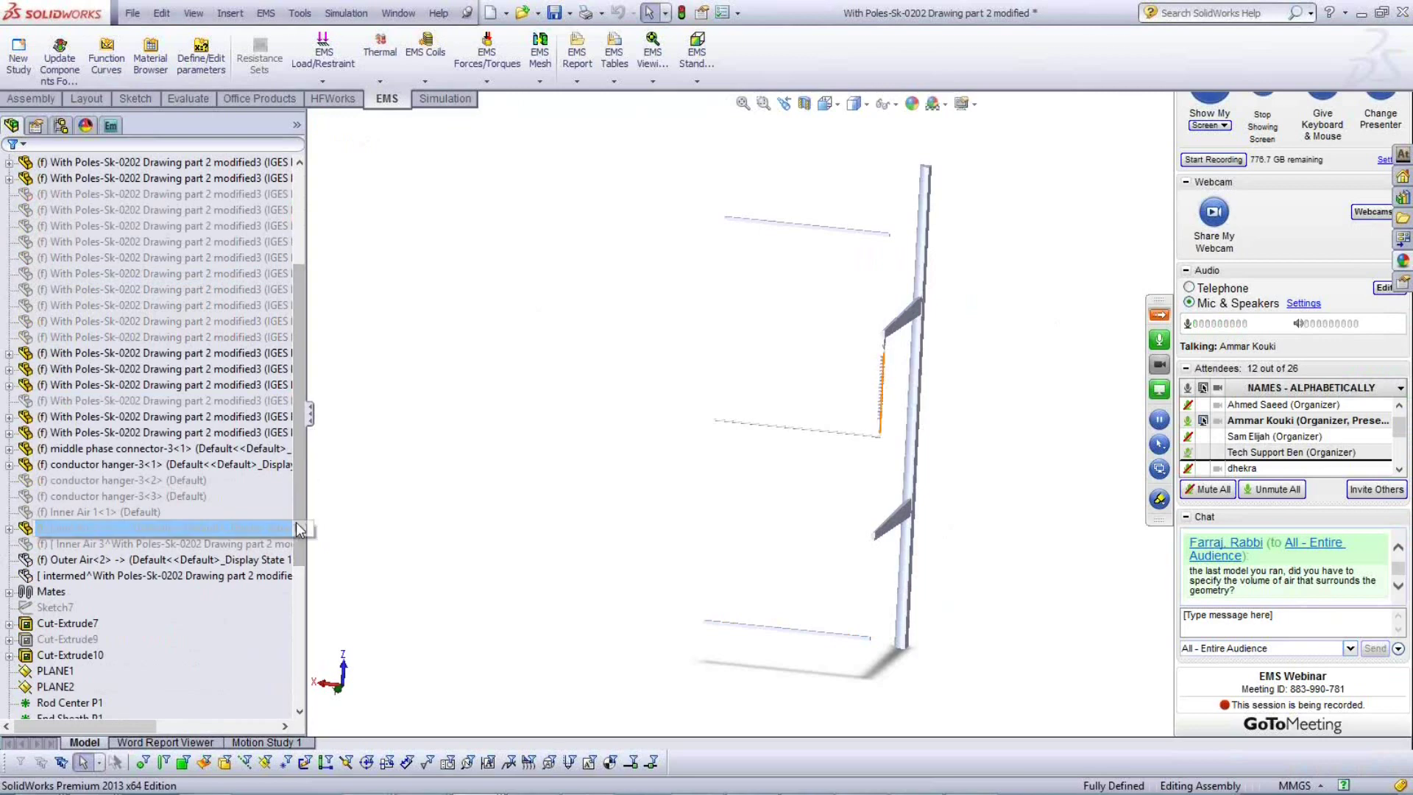
{"action": "key", "text": "Down"}
{"action": "right_click", "coordinate": [163, 563]}
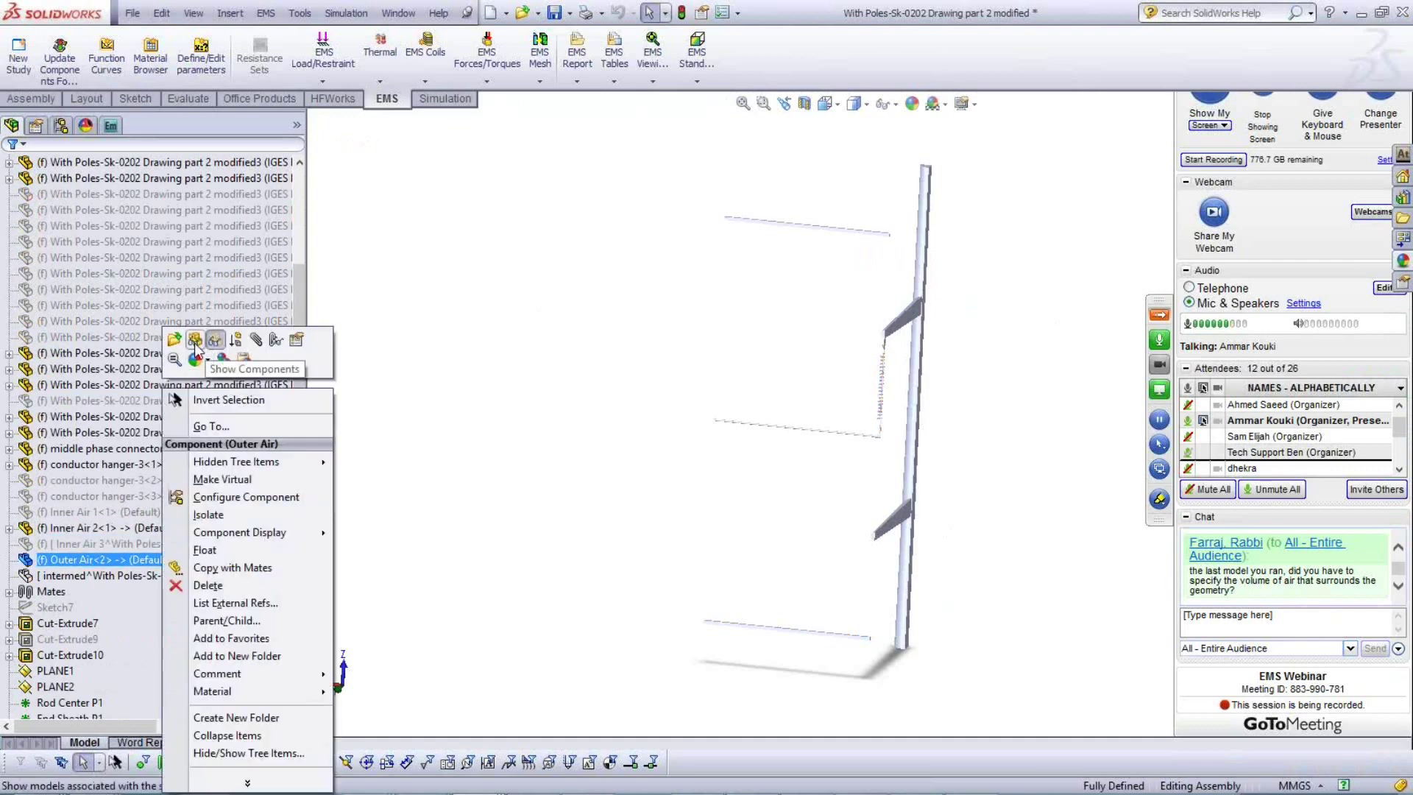
{"action": "left_click", "coordinate": [195, 341]}
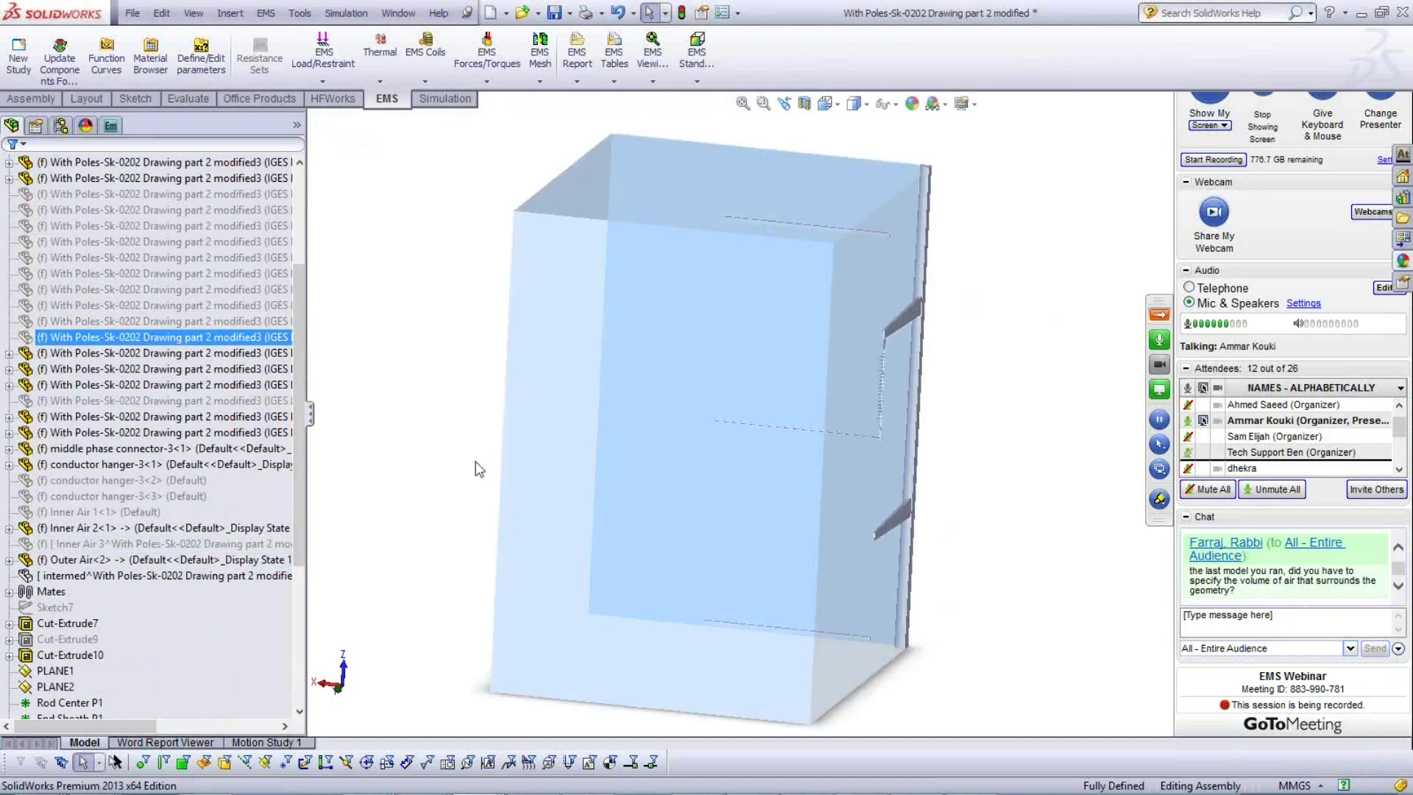
{"action": "middle_click_drag", "start_coordinate": [583, 499], "coordinate": [550, 440]}
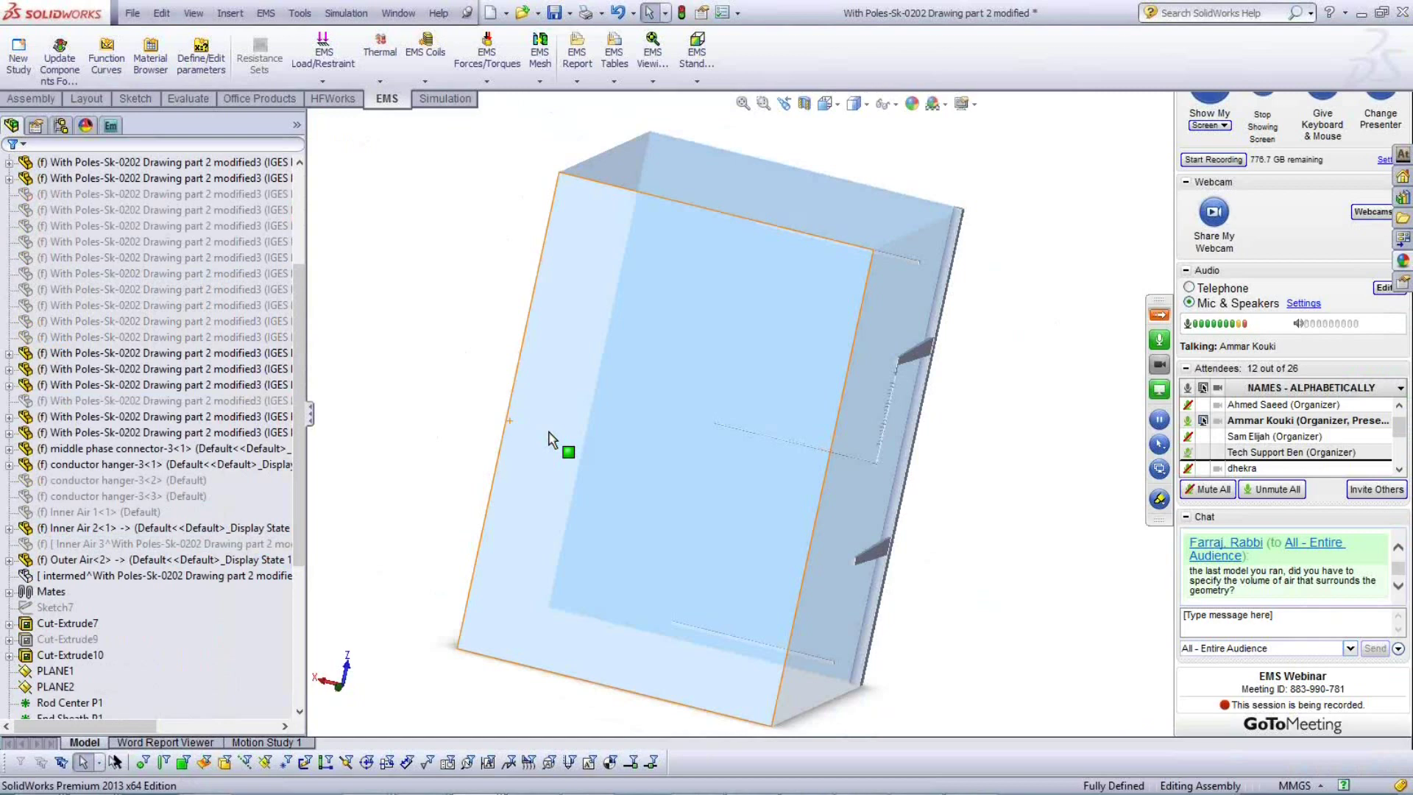
{"action": "middle_click_drag", "start_coordinate": [581, 431], "coordinate": [577, 507]}
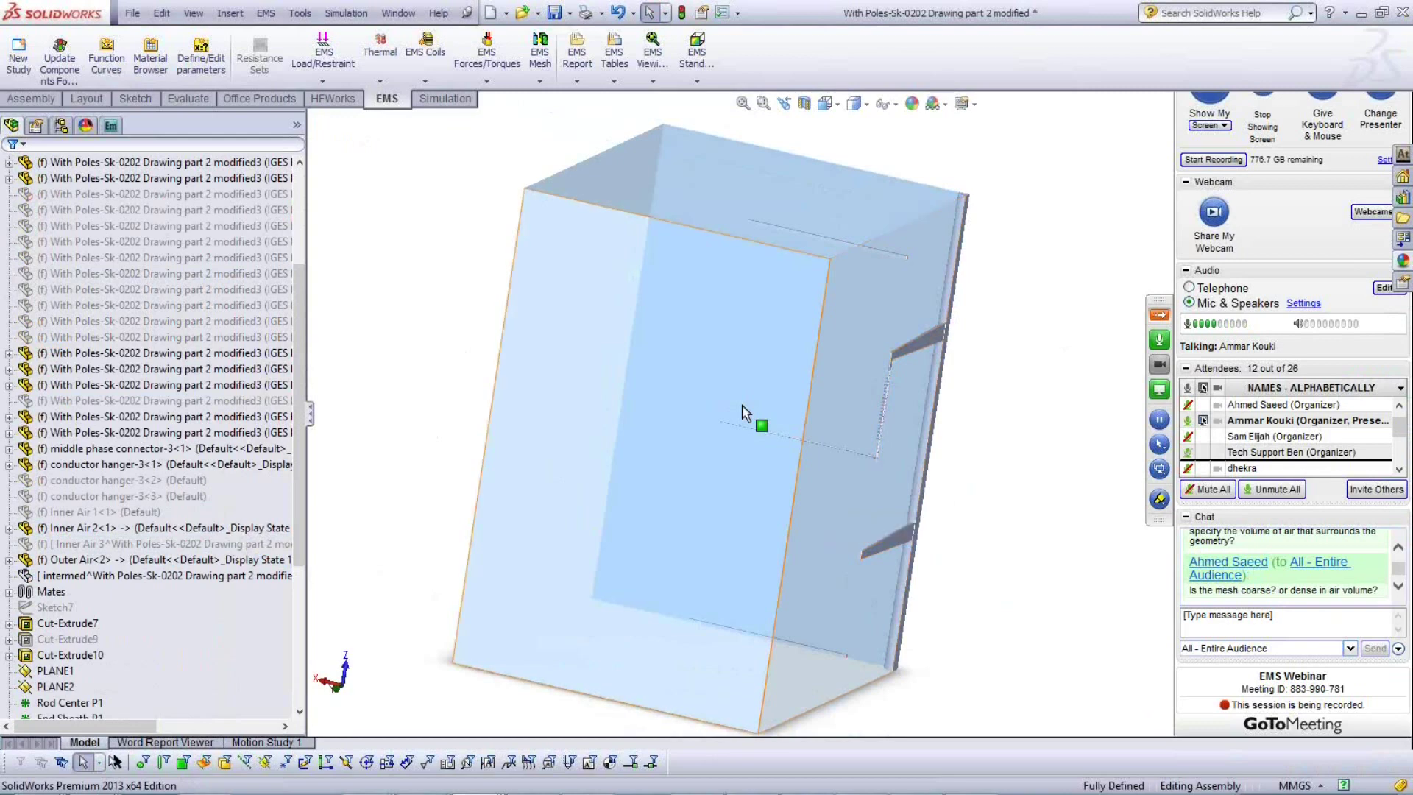
Expand study 01 in the EMS tree, collapse its Materials folder and display the study's mesh on the model.
{"action": "left_click", "coordinate": [110, 125]}
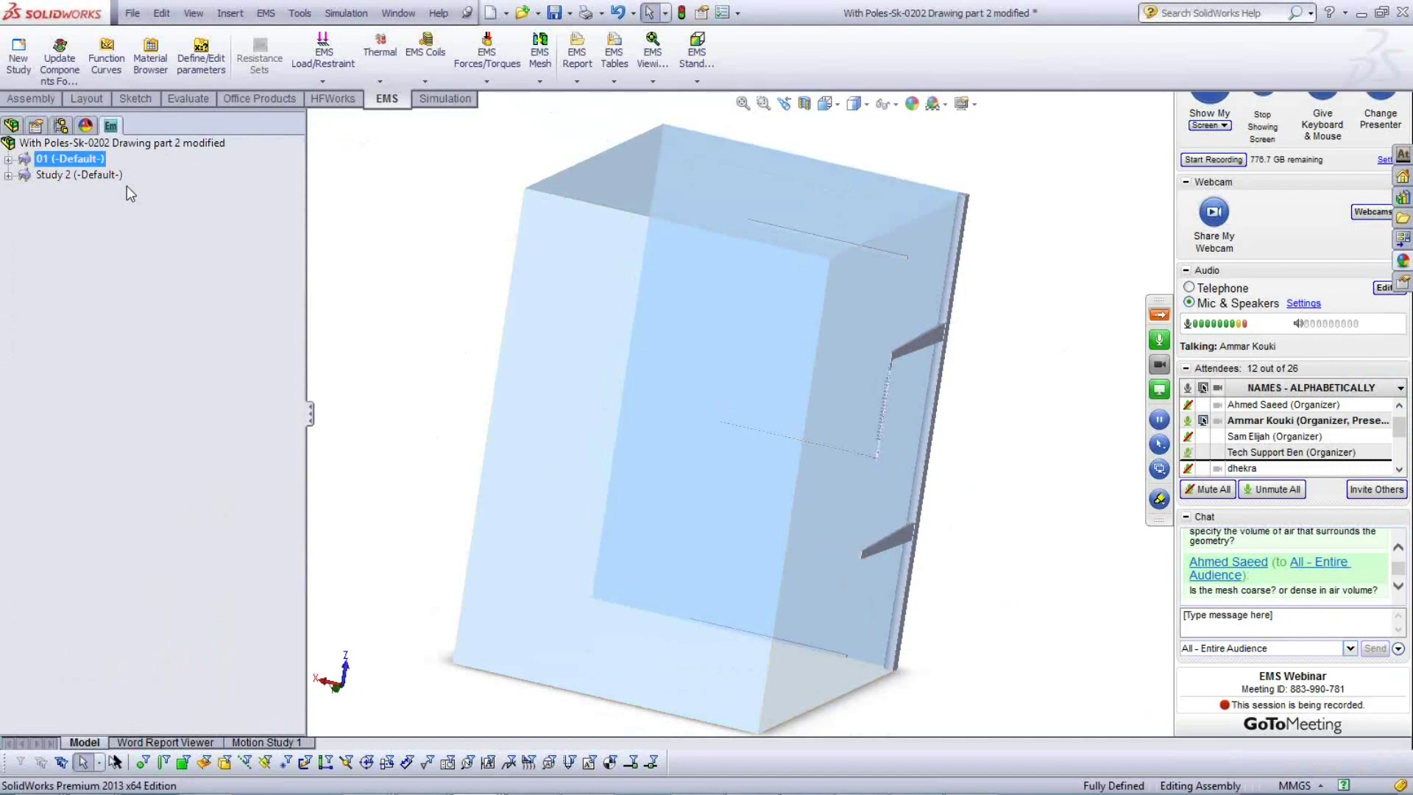
{"action": "left_click", "coordinate": [8, 159]}
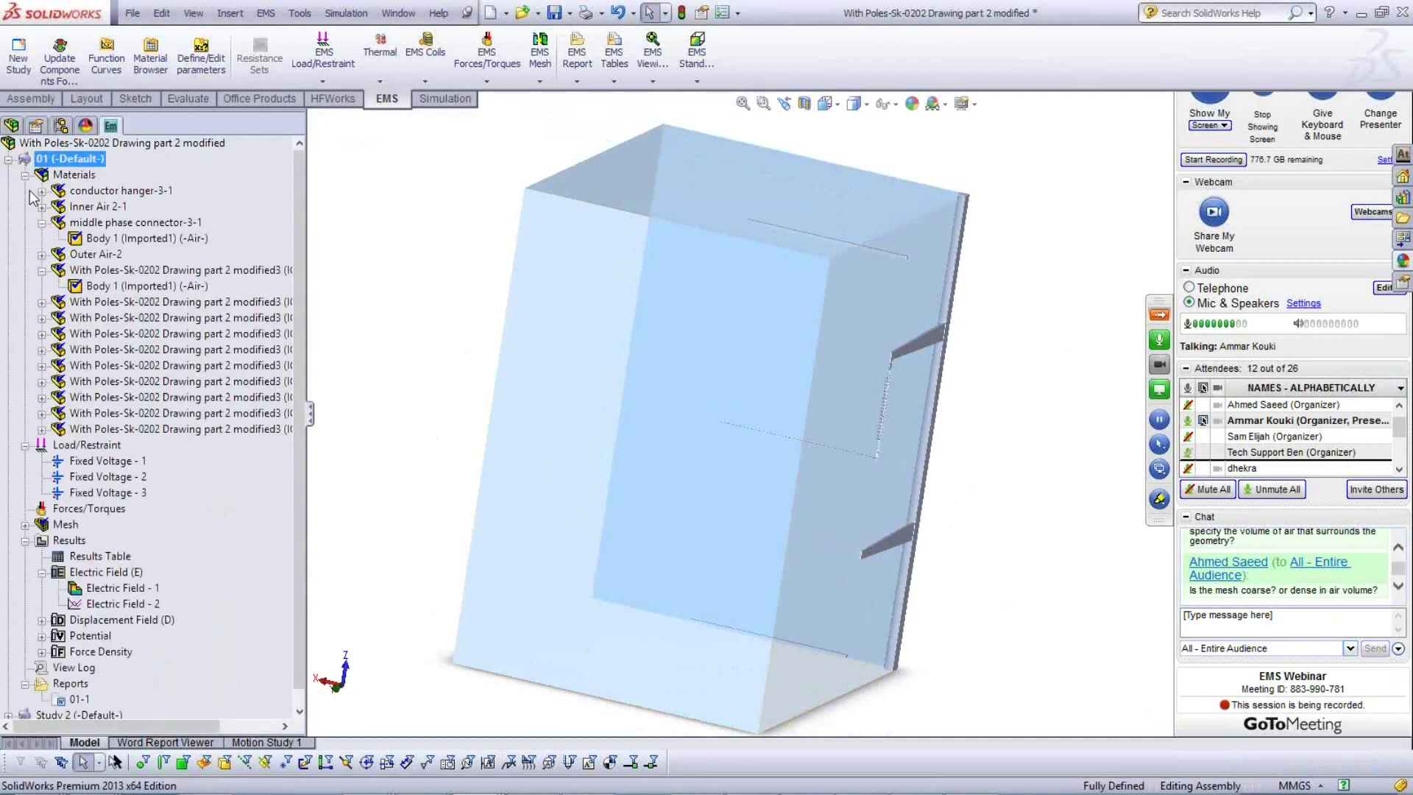
{"action": "left_click", "coordinate": [25, 175]}
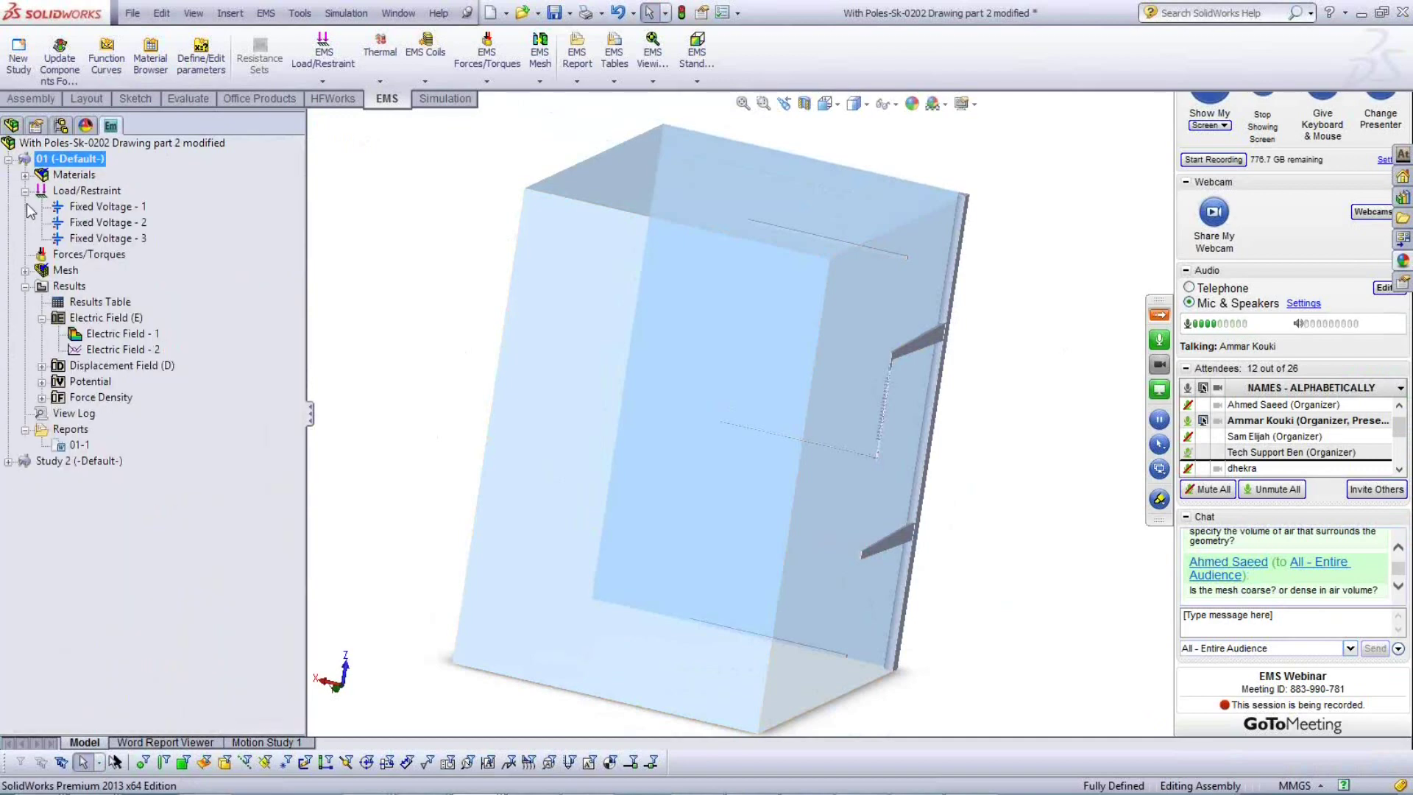
{"action": "right_click", "coordinate": [59, 270]}
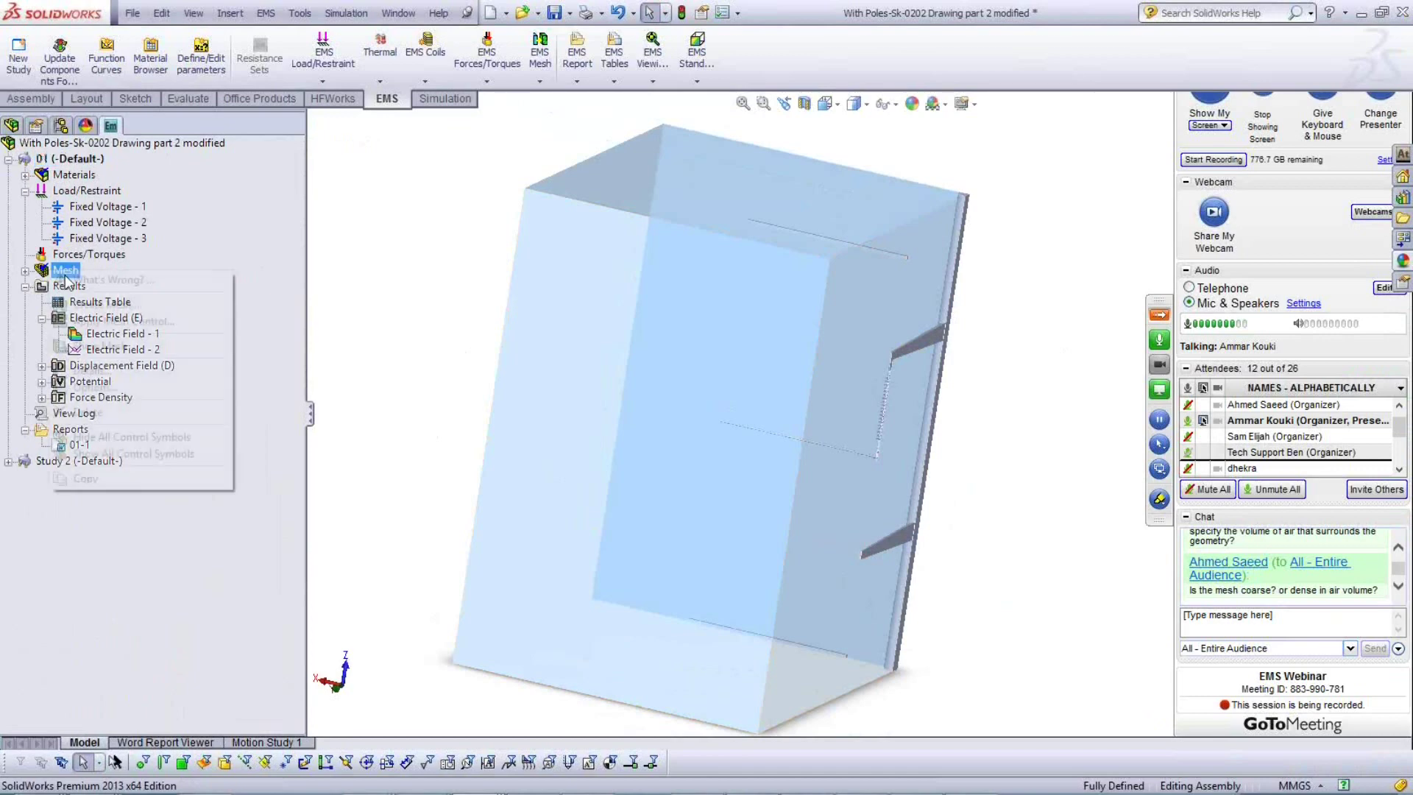
{"action": "left_click", "coordinate": [107, 346]}
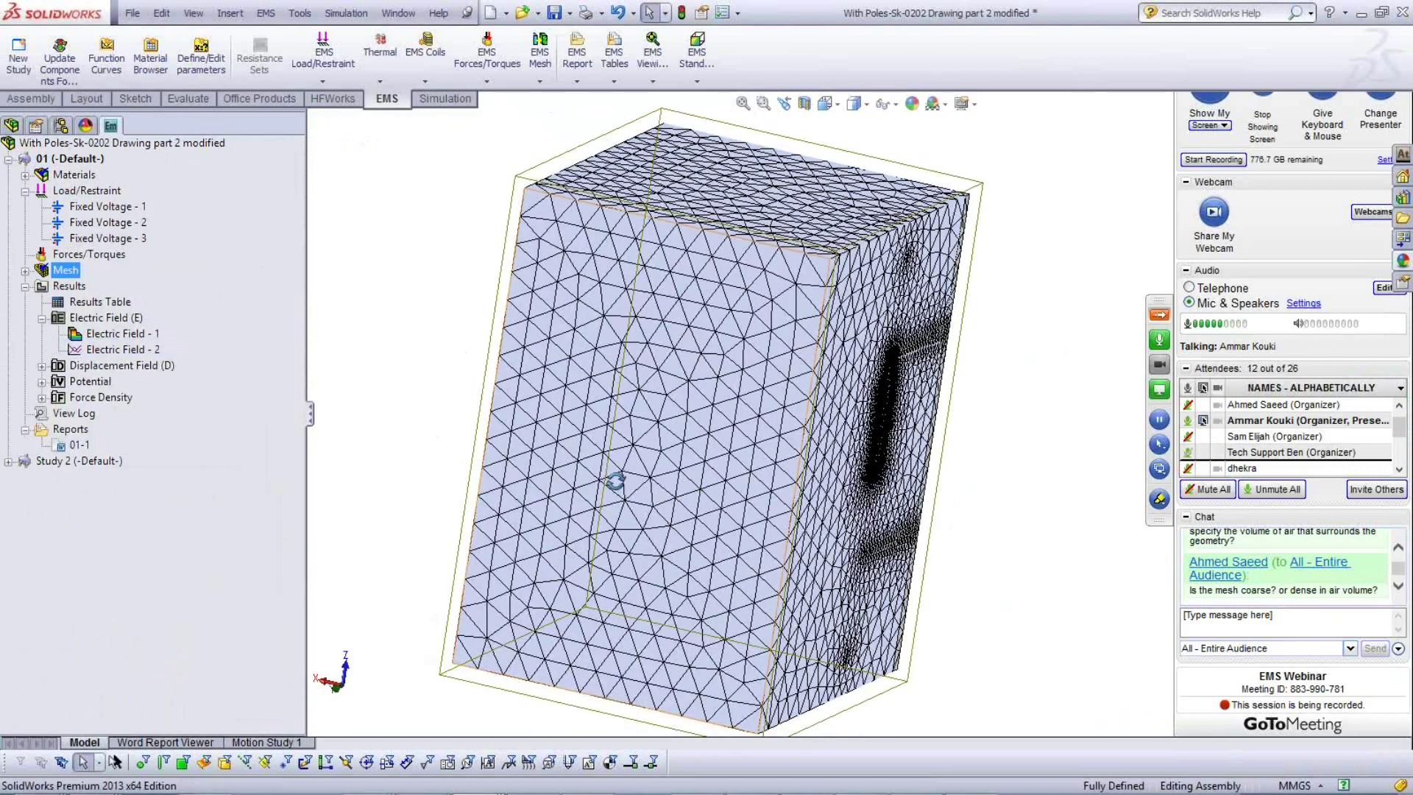
{"action": "key", "text": "Escape"}
{"action": "middle_click_drag", "start_coordinate": [780, 504], "coordinate": [814, 386]}
{"action": "left_click", "coordinate": [814, 385]}
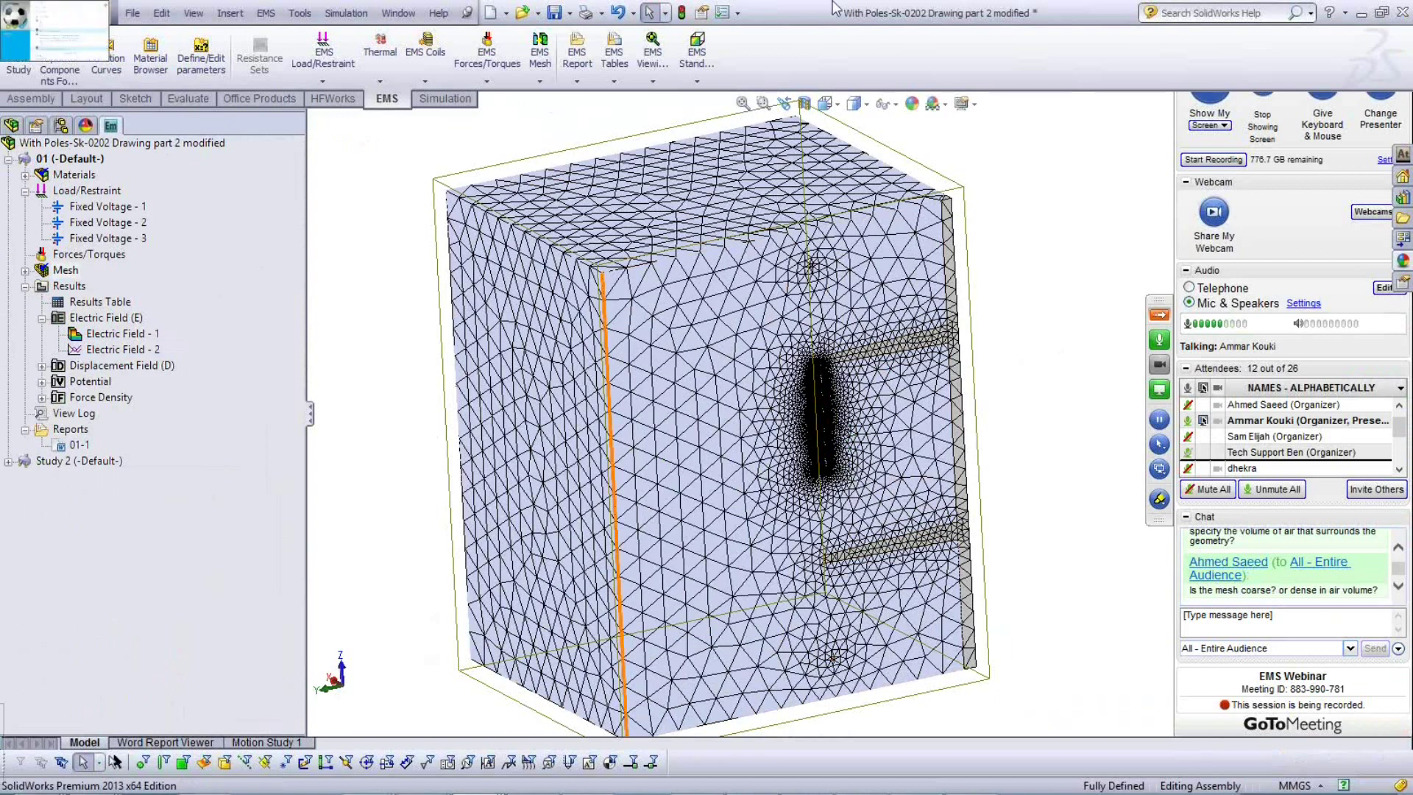
Open the EMS 2013 Tutorials at full-screen size and look over the lessons listed by analysis type.
{"action": "left_click", "coordinate": [438, 13]}
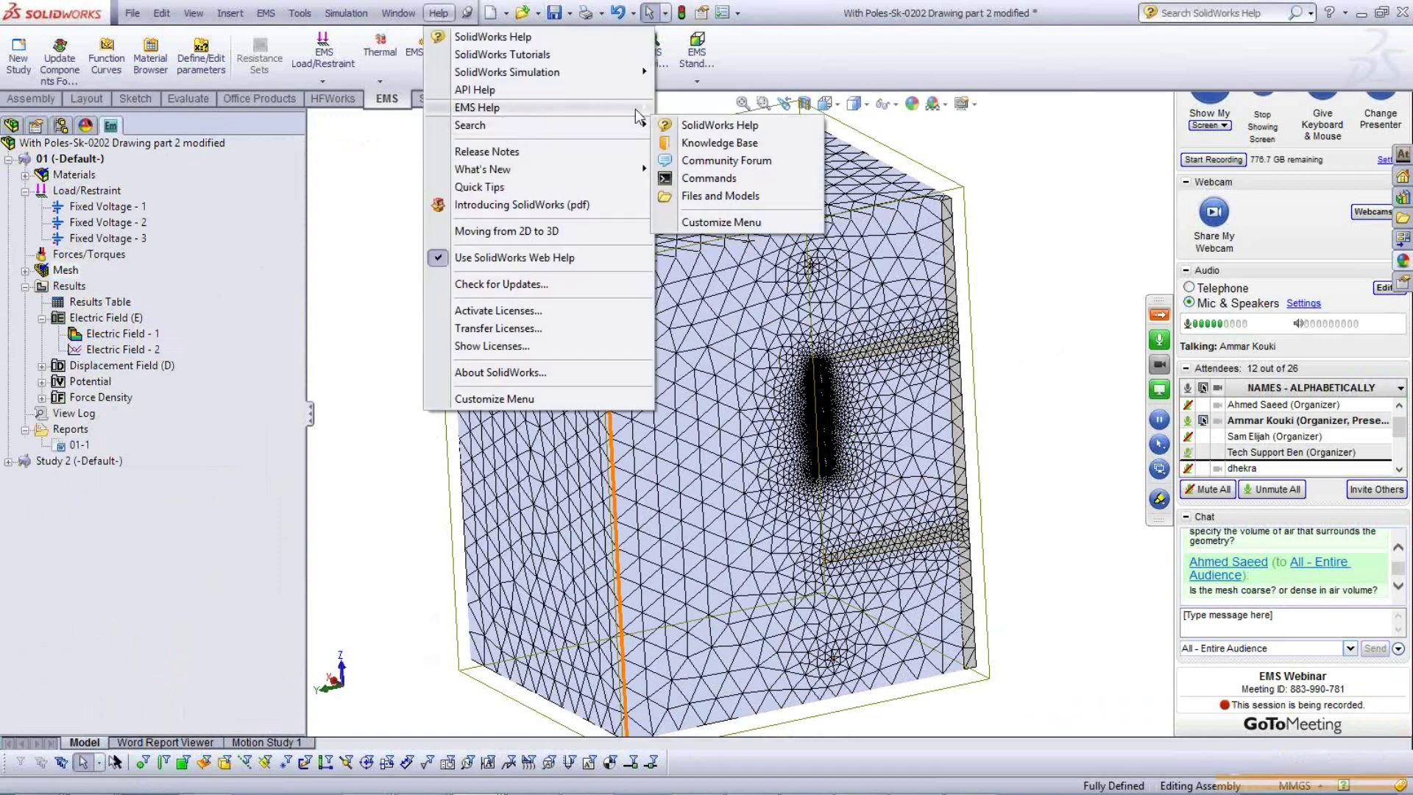
{"action": "mouse_move", "coordinate": [634, 109]}
{"action": "left_click", "coordinate": [689, 126]}
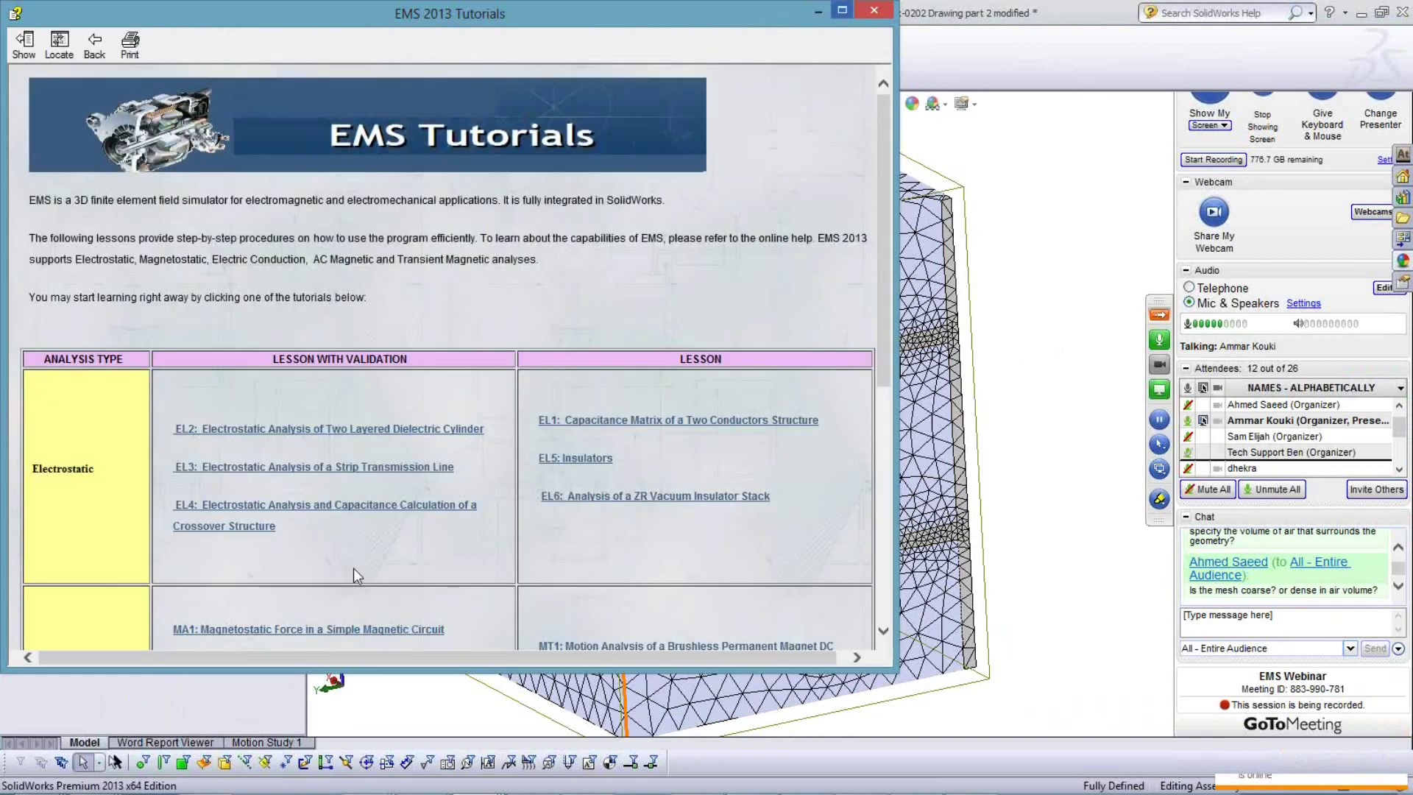
{"action": "key", "text": "super+Up"}
{"action": "left_click_drag", "start_coordinate": [353, 568], "coordinate": [356, 717]}
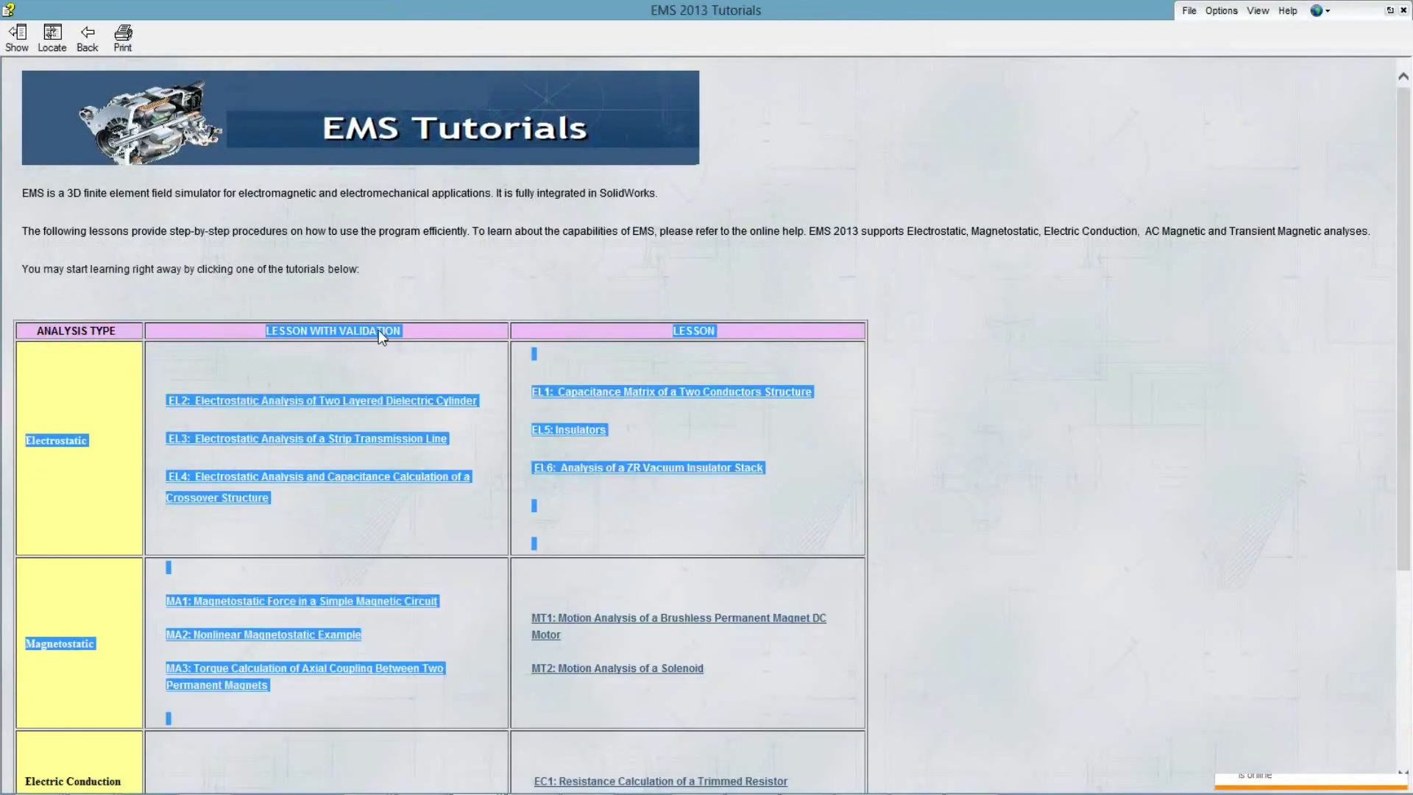
{"action": "left_click", "coordinate": [380, 342]}
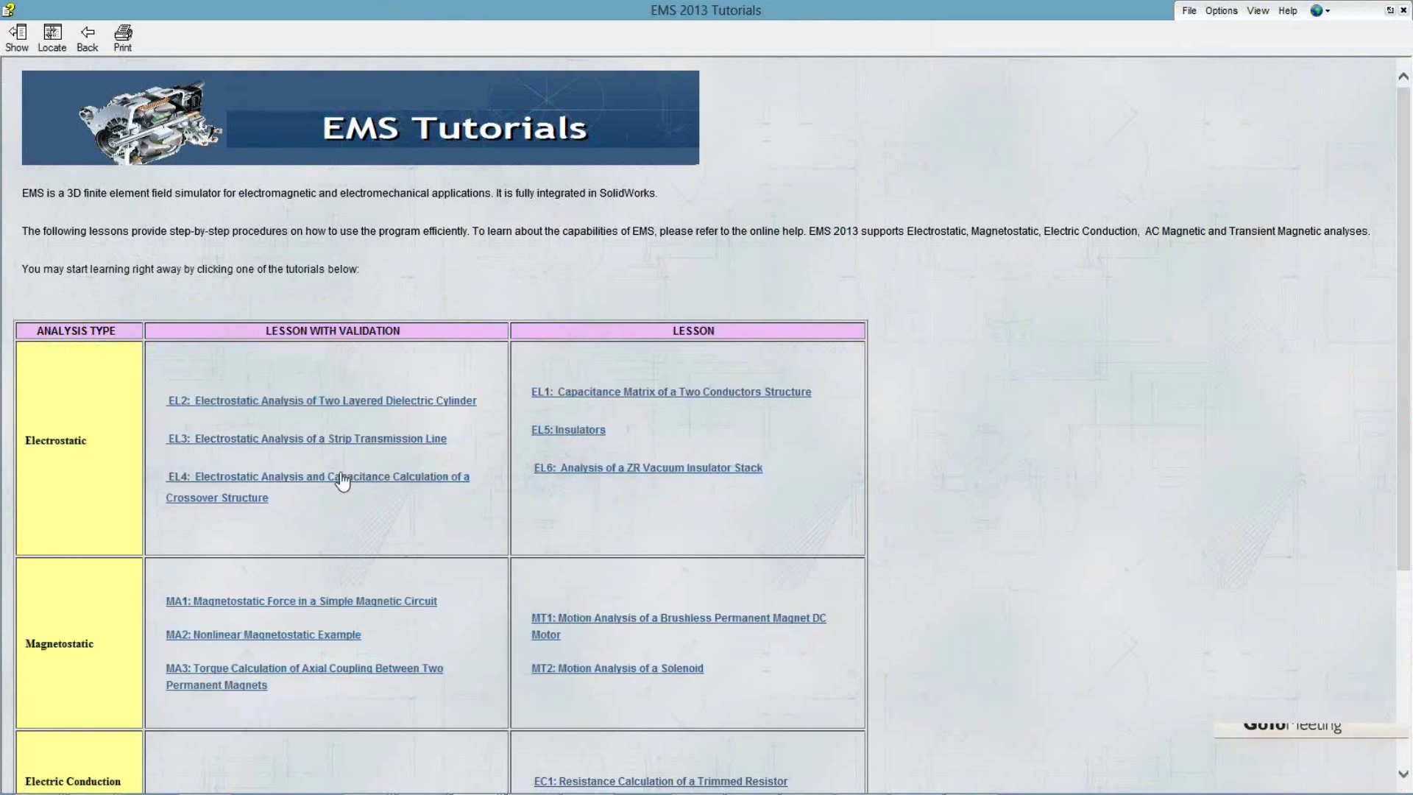